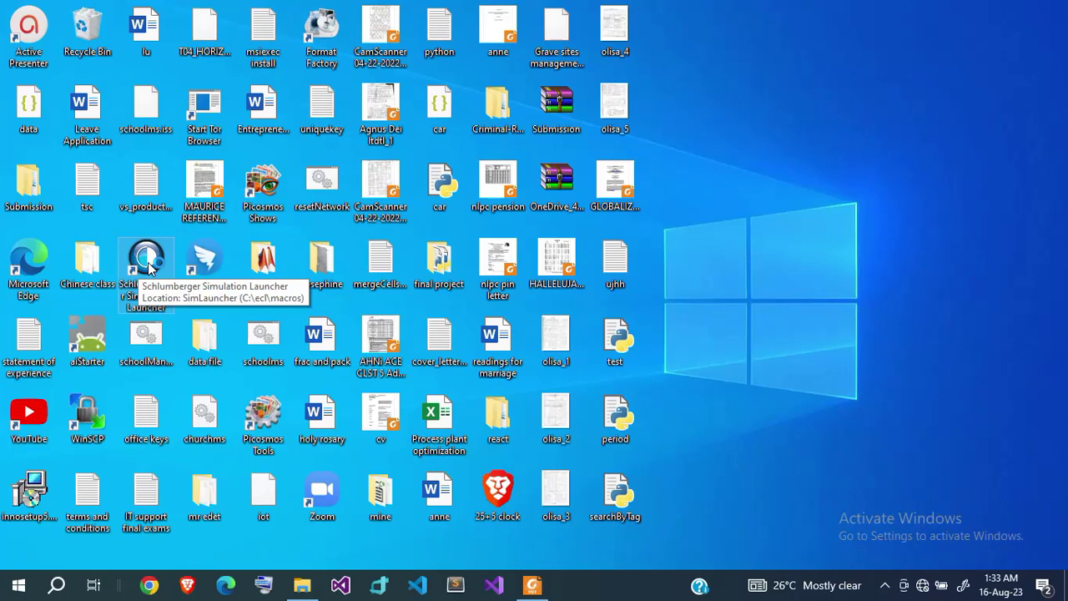
Step: Launch the Schlumberger Simulation Launcher, and switch to the chemical injection folder in File Explorer
double_click(148, 265)
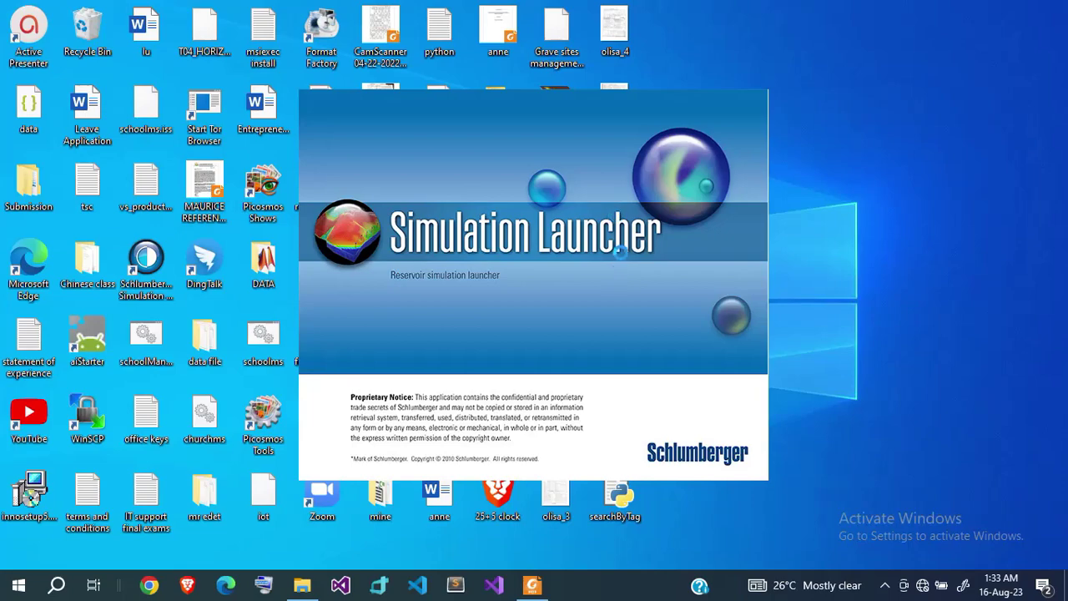
click(302, 586)
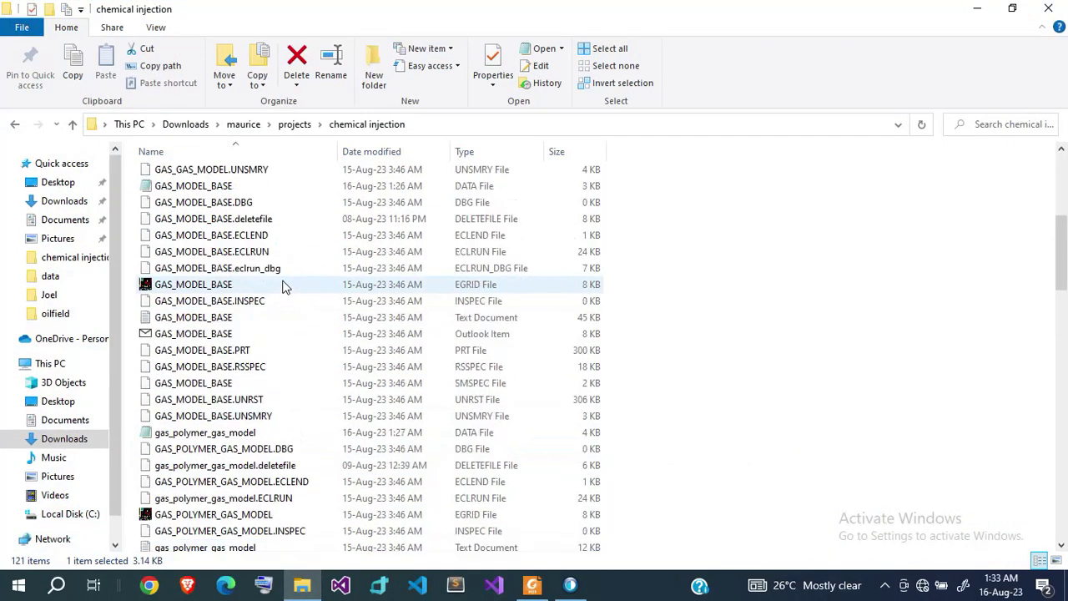
Step: Delete the ECL.CFE, FloViz.CMDLOG, FloViz text and fort.98 files at the start of the folder
scroll(282, 287, up, 5)
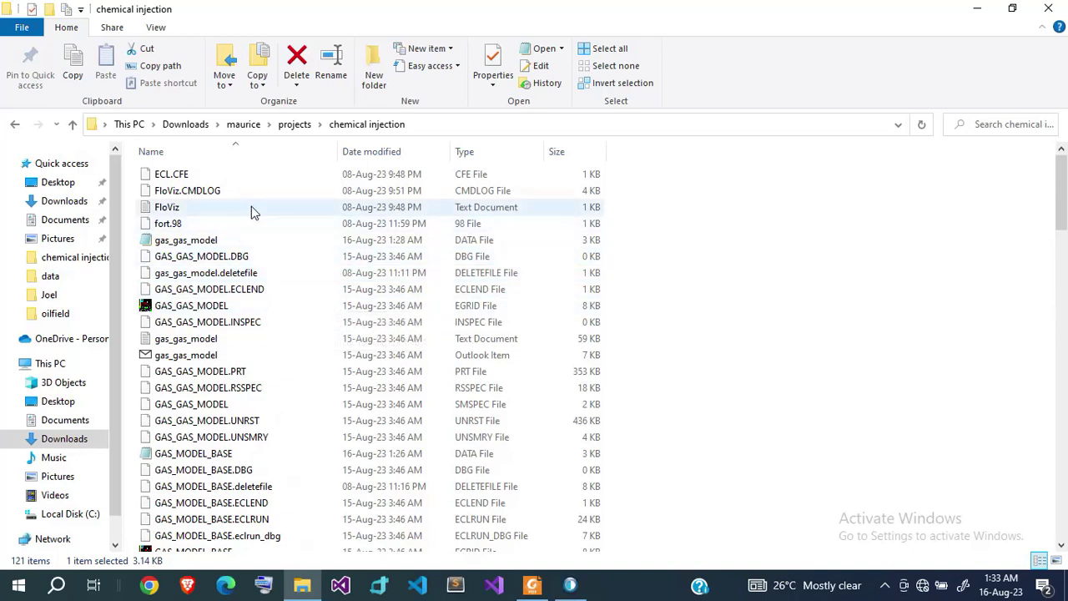
click(198, 178)
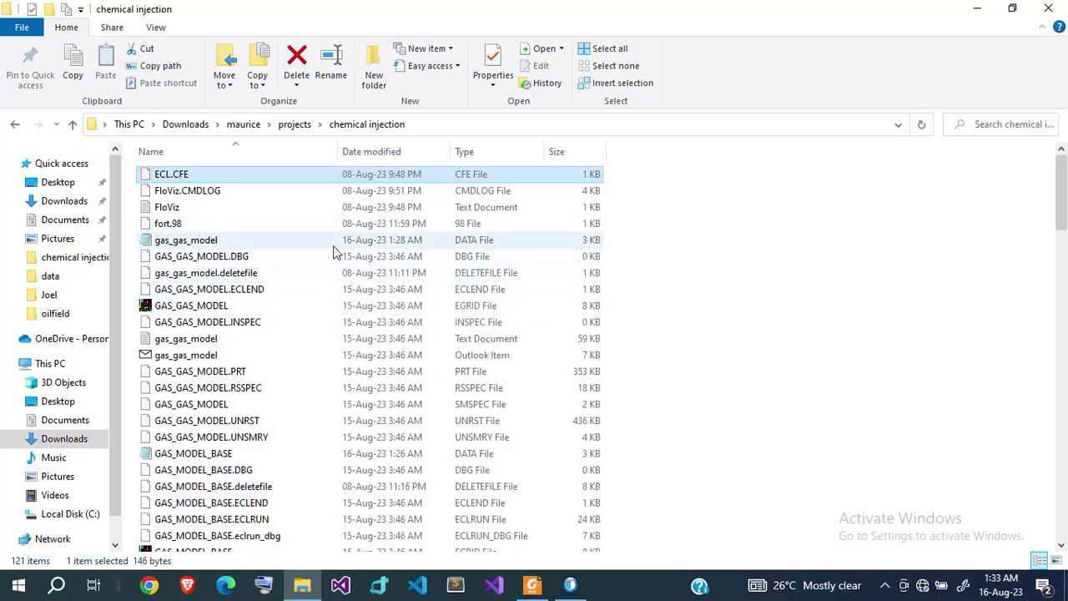
key(shift+Down)
key(shift+Down)
key(shift+Down)
key(Delete)
Step: Permanently delete all gas_gas_model output files, from the DBG file through the UNSMRY file, keeping only its DATA file
click(198, 190)
key(shift+Down)
key(shift+Down)
key(shift+Down)
key(shift+Down)
key(shift+Down)
key(shift+Down)
key(shift+Down)
key(shift+Down)
key(shift+Down)
key(shift+Down)
key(shift+Down)
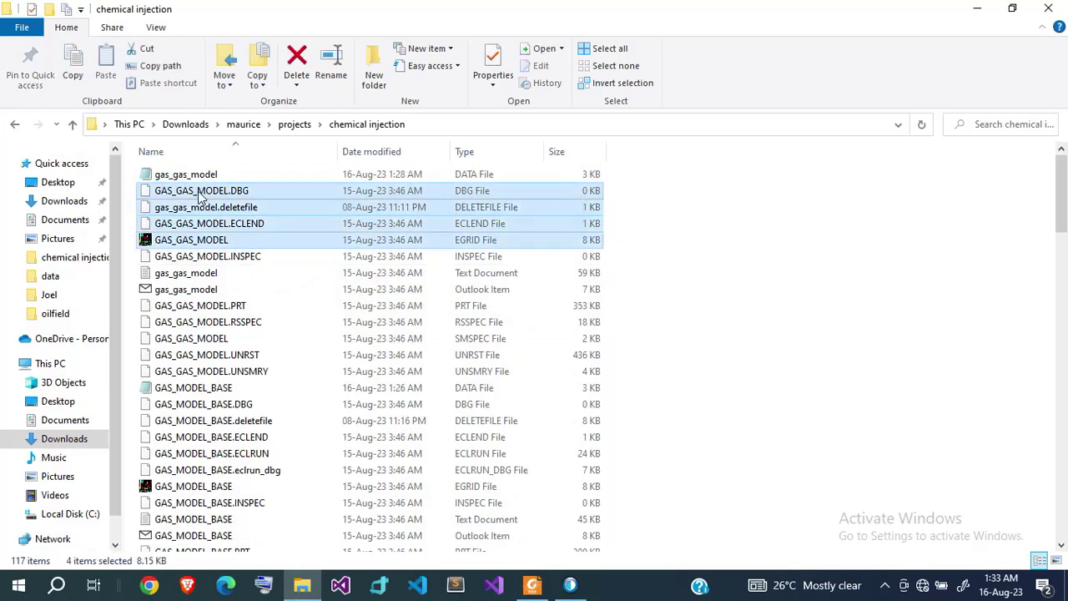
key(shift+Delete)
key(Return)
Step: Delete all GAS_MODEL_BASE output files, from DBG through UNSMRY, keeping only its DATA file
key(shift+Down)
key(shift+Down)
key(shift+Down)
key(shift+Down)
key(shift+Down)
key(shift+Down)
key(shift+Down)
key(shift+Down)
key(shift+Down)
key(shift+Down)
key(shift+Down)
key(shift+Down)
key(shift+Down)
key(Delete)
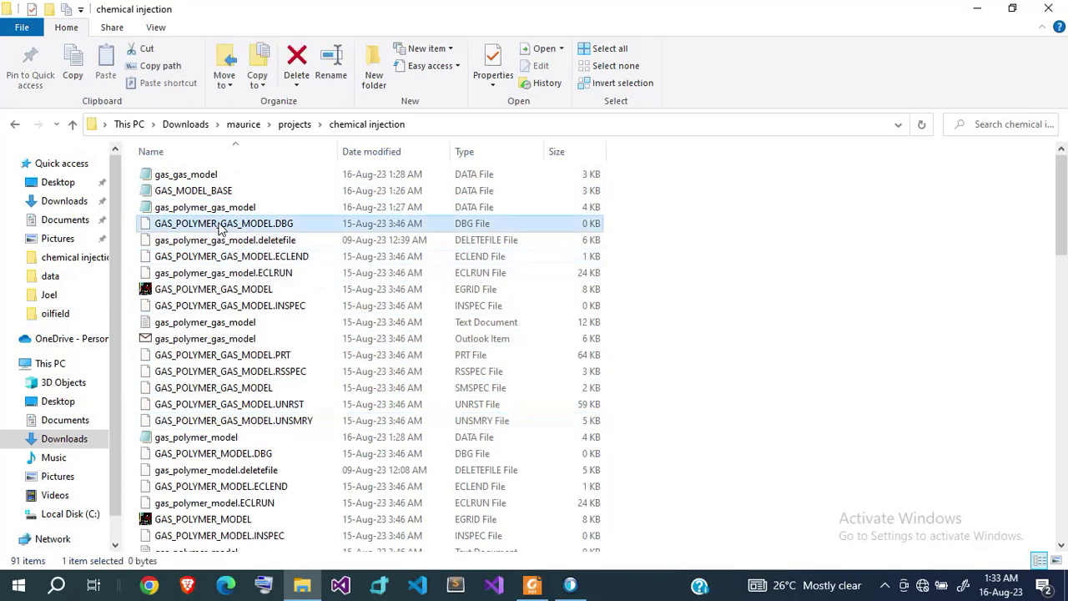
Step: Delete all gas_polymer_gas_model output files, from DBG through UNSMRY, keeping only its DATA file
key(shift+Down)
key(shift+Down)
key(shift+Down)
key(shift+Down)
key(shift+Down)
key(shift+Down)
key(shift+Down)
key(shift+Down)
key(shift+Down)
key(shift+Down)
key(shift+Down)
key(shift+Down)
key(Delete)
Step: Delete all gas_polymer_model output files that follow its DATA file, keeping the DATA file itself
click(219, 240)
key(shift+Down)
key(shift+Down)
key(shift+Down)
key(shift+Down)
key(shift+Down)
key(shift+Down)
key(shift+Down)
key(shift+Down)
key(shift+Down)
key(shift+Down)
key(shift+Down)
key(shift+Down)
key(Delete)
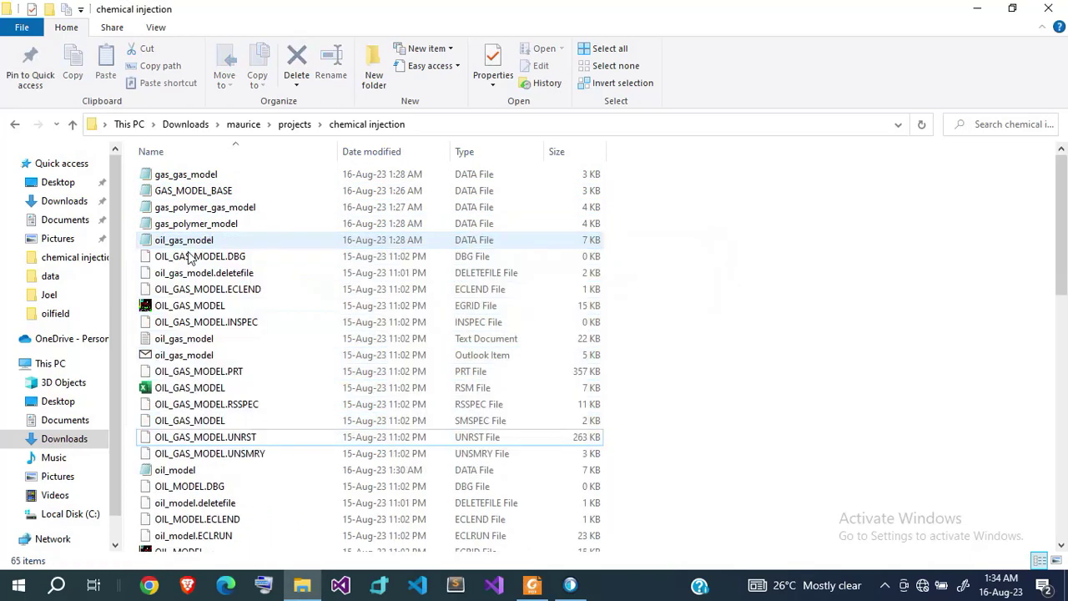
Step: Delete all oil_gas_model output files, from DBG through UNSMRY, keeping only its DATA file
click(205, 258)
key(shift+Down)
key(shift+Down)
key(shift+Down)
key(shift+Down)
key(shift+Down)
key(shift+Down)
key(shift+Down)
key(shift+Down)
key(shift+Down)
key(shift+Down)
key(shift+Down)
key(shift+Down)
key(Delete)
Step: Permanently delete all oil_model output files, from DBG through UNSMRY, keeping only its DATA file
click(205, 272)
key(shift+Down)
key(shift+Down)
key(shift+Down)
key(shift+Down)
key(shift+Down)
key(shift+Down)
key(shift+Down)
key(shift+Down)
key(shift+Down)
key(shift+Down)
key(shift+Down)
key(shift+Down)
key(shift+Delete)
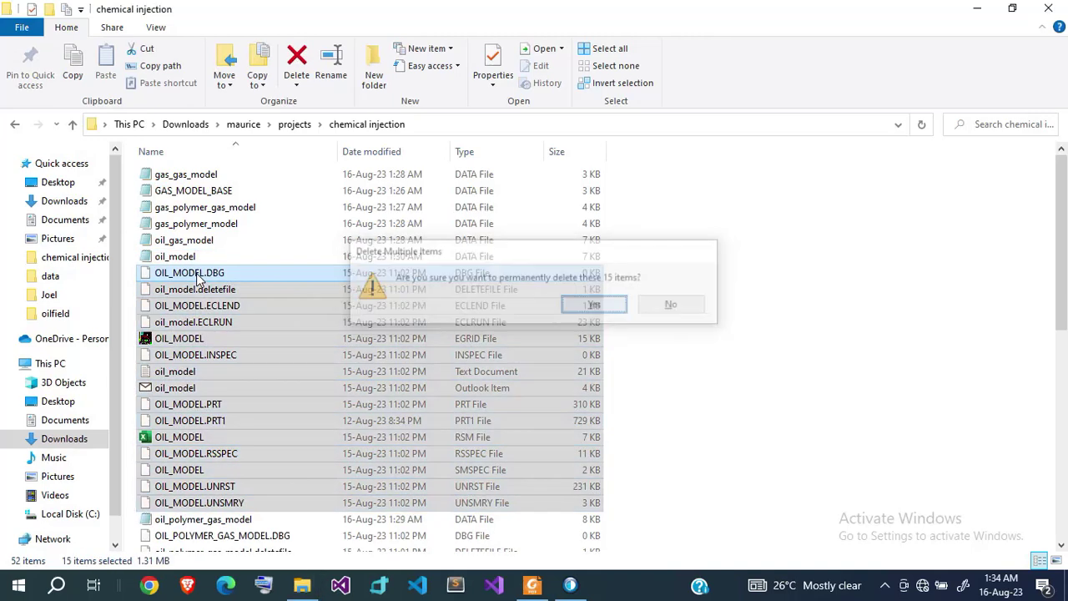
key(Return)
Step: Delete all oil_polymer_gas_model output files that follow its DATA file, keeping the DATA file itself
click(213, 289)
key(shift+Down)
key(shift+Down)
key(shift+Down)
key(shift+Down)
key(shift+Down)
key(shift+Down)
key(shift+Down)
key(shift+Down)
key(shift+Down)
key(shift+Down)
key(shift+Down)
key(shift+Down)
key(shift+Down)
key(Delete)
Step: Delete all oil_polymer_model output files, from DBG through UNSMRY, so that only its DATA file is kept
click(201, 307)
key(shift+Down)
key(shift+Down)
key(shift+Down)
key(shift+Down)
key(shift+Down)
key(shift+Down)
key(shift+Down)
key(shift+Down)
key(shift+Down)
key(shift+Down)
key(shift+Down)
key(shift+Down)
key(shift+Down)
key(shift+Down)
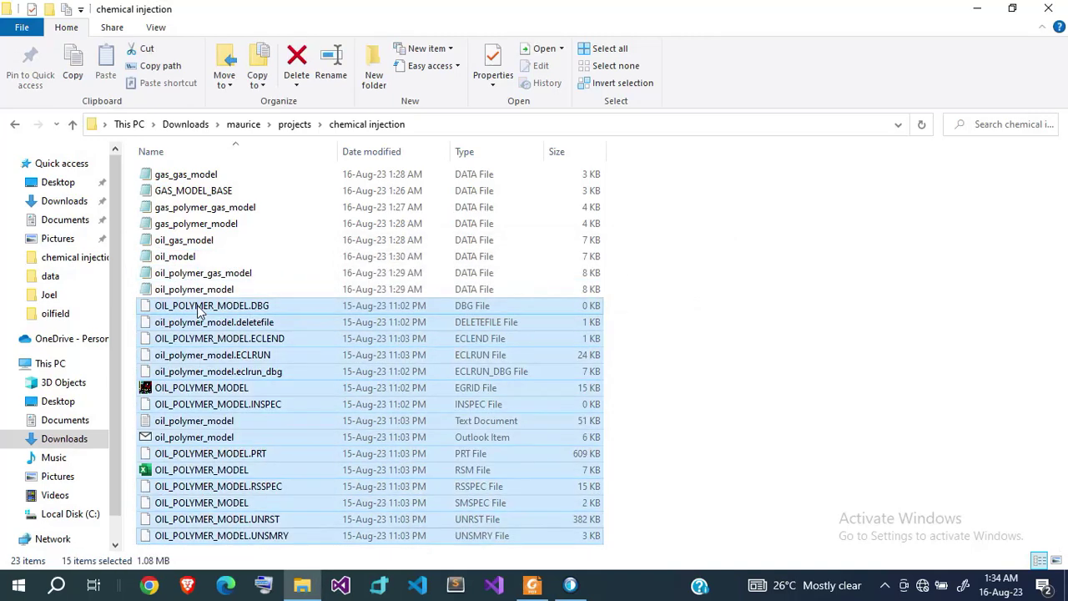
key(Delete)
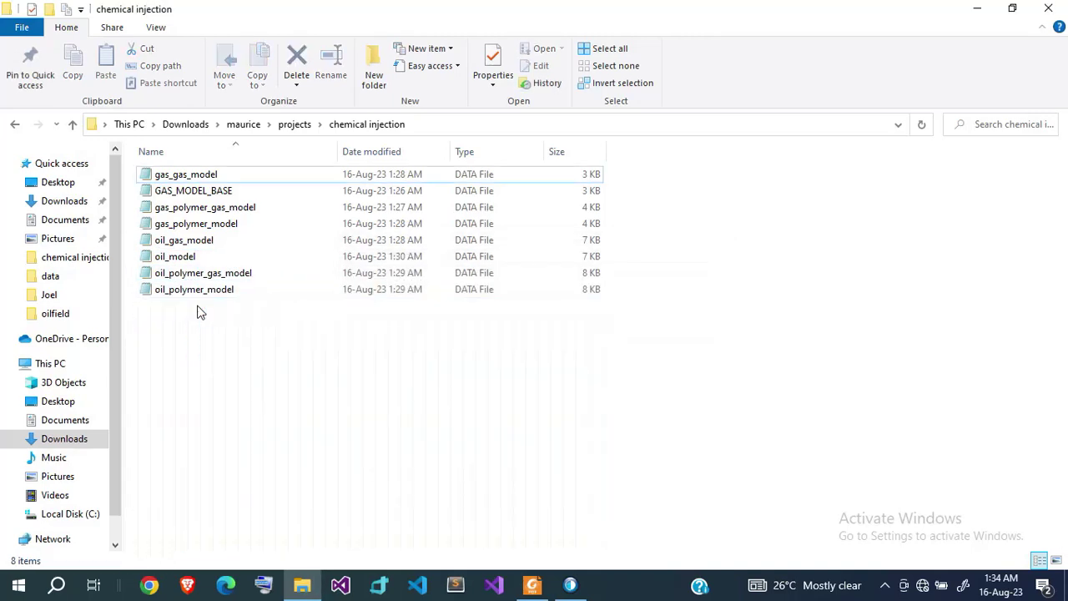
Step: Open the GAS_MODEL_BASE data file in Notepad and enlarge its window to full screen
double_click(194, 194)
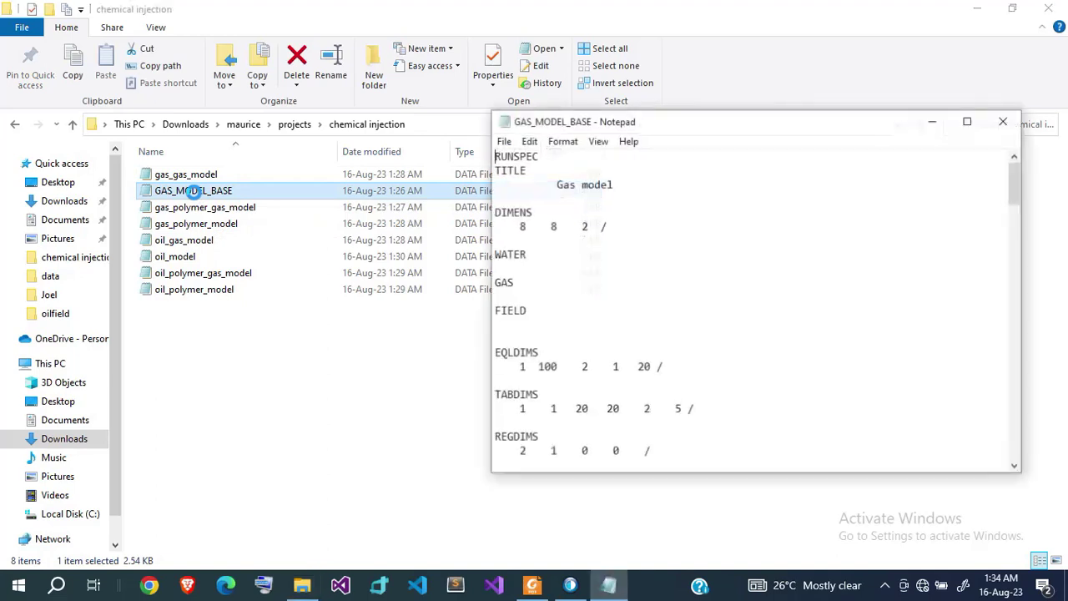
click(967, 121)
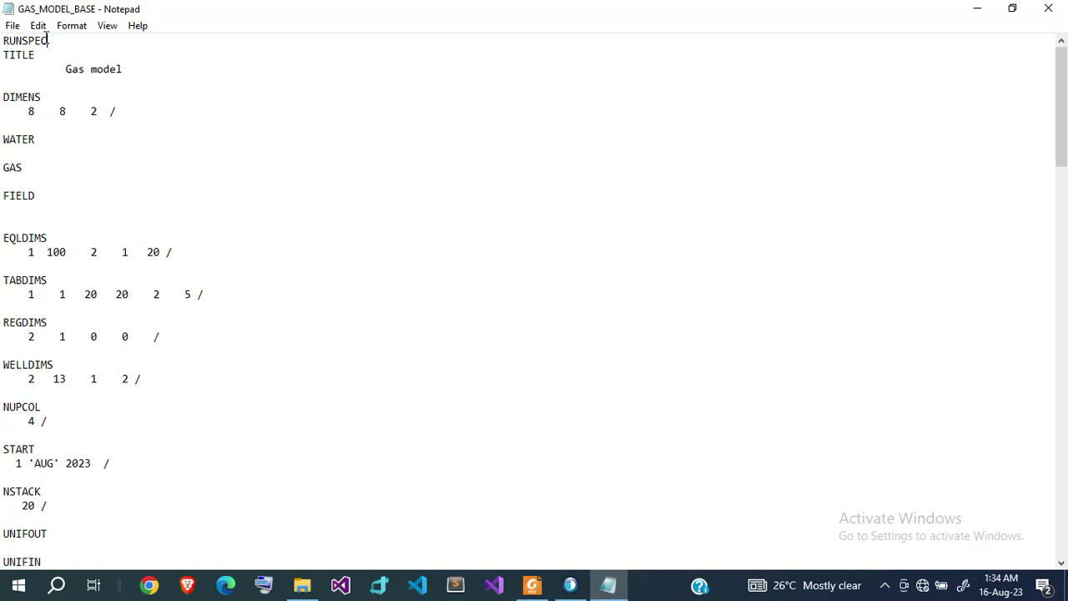
Step: Add a separator of equals signs after the RUNSPEC heading, in the style of the GRID heading
drag(50, 40, 2, 39)
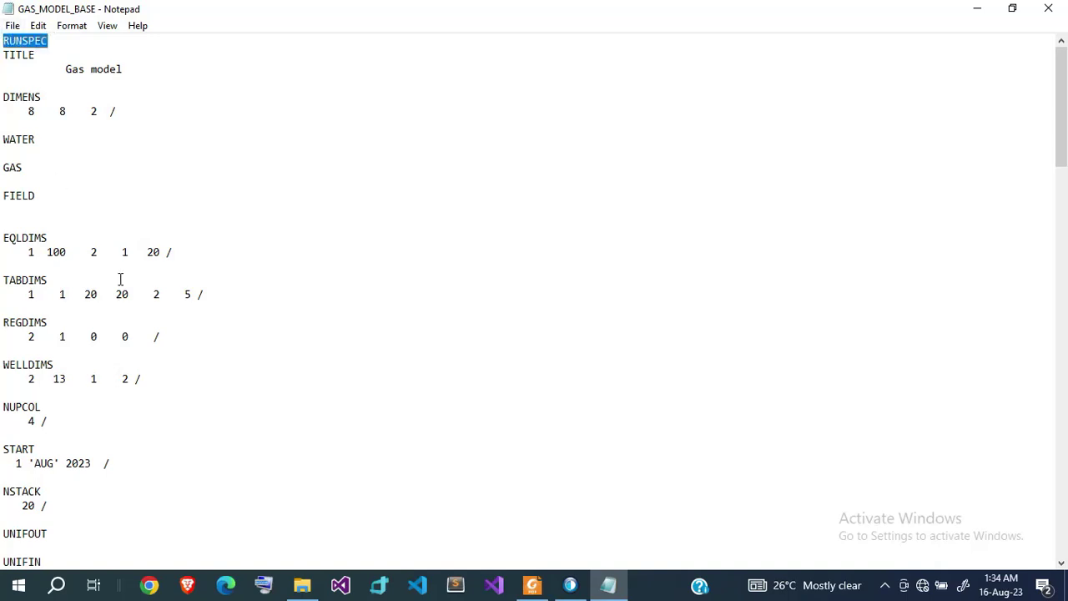
scroll(113, 281, down, 6)
drag(31, 336, 3, 336)
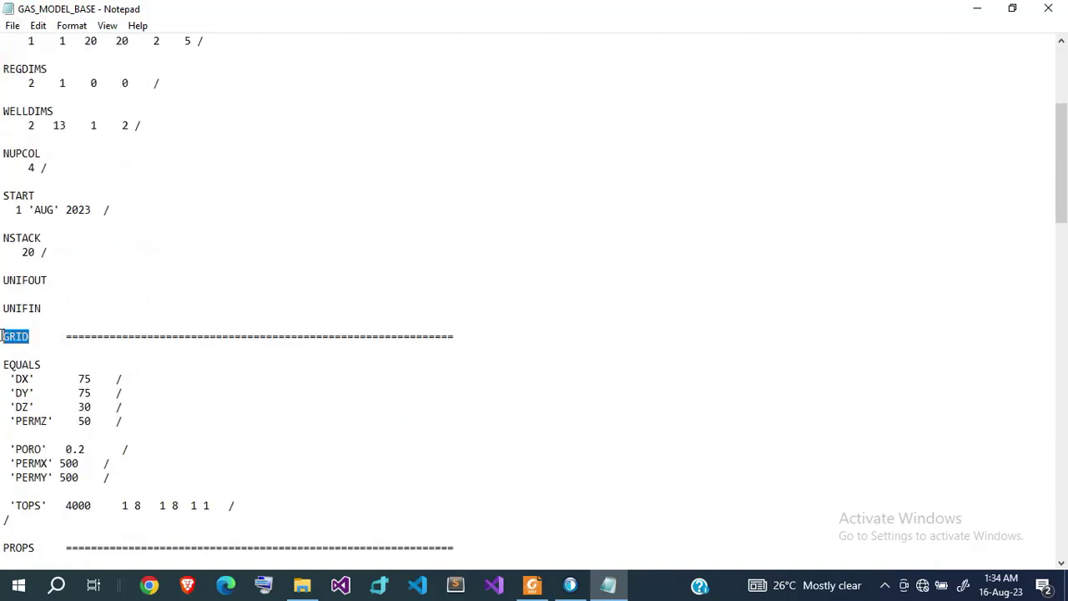
scroll(200, 284, up, 6)
click(73, 42)
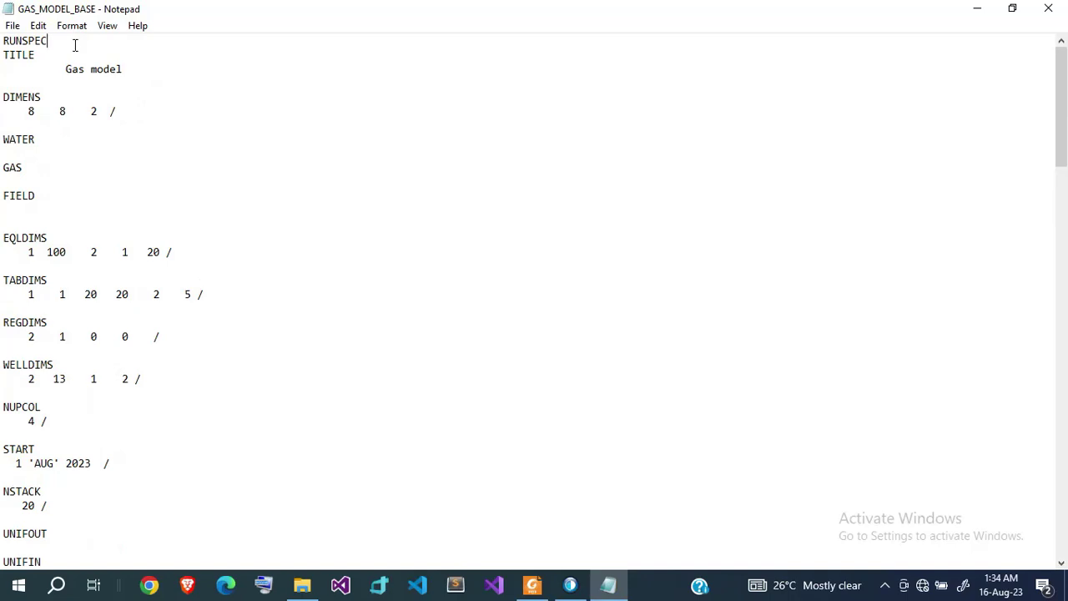
text(===================================================)
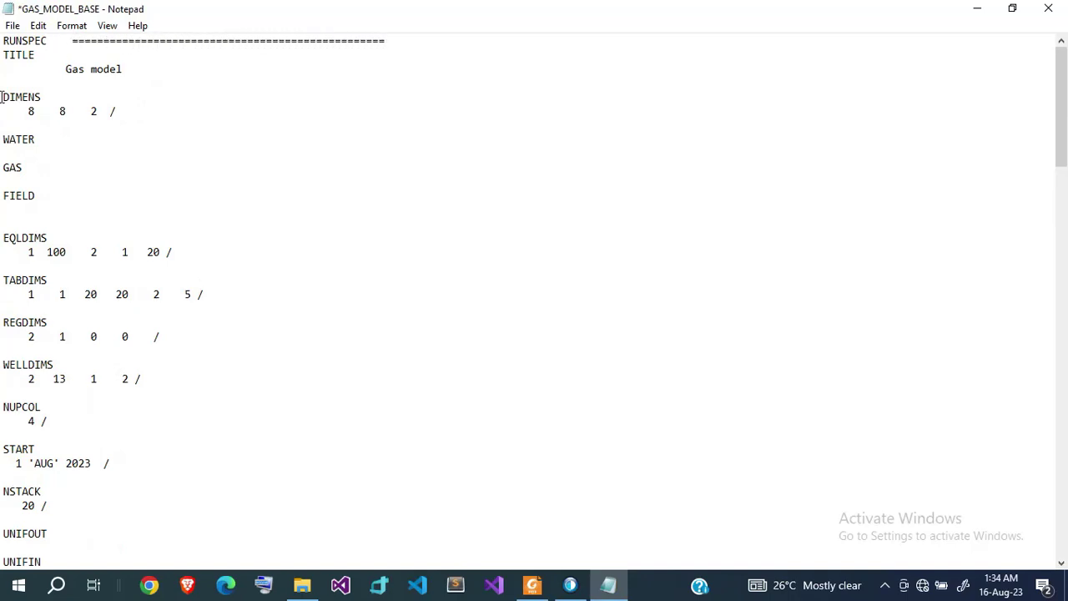
Step: Add a separator of equals signs after the REGIONS heading, ending level with the SOLUTION heading's separator
scroll(126, 177, down, 5)
scroll(126, 177, down, 2)
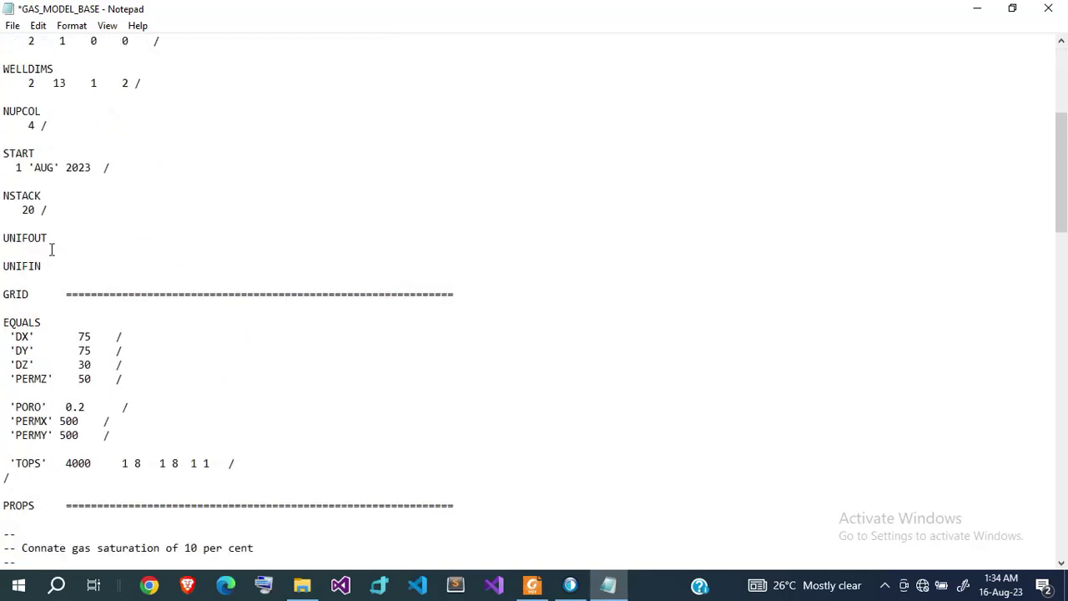
click(37, 504)
scroll(36, 503, down, 6)
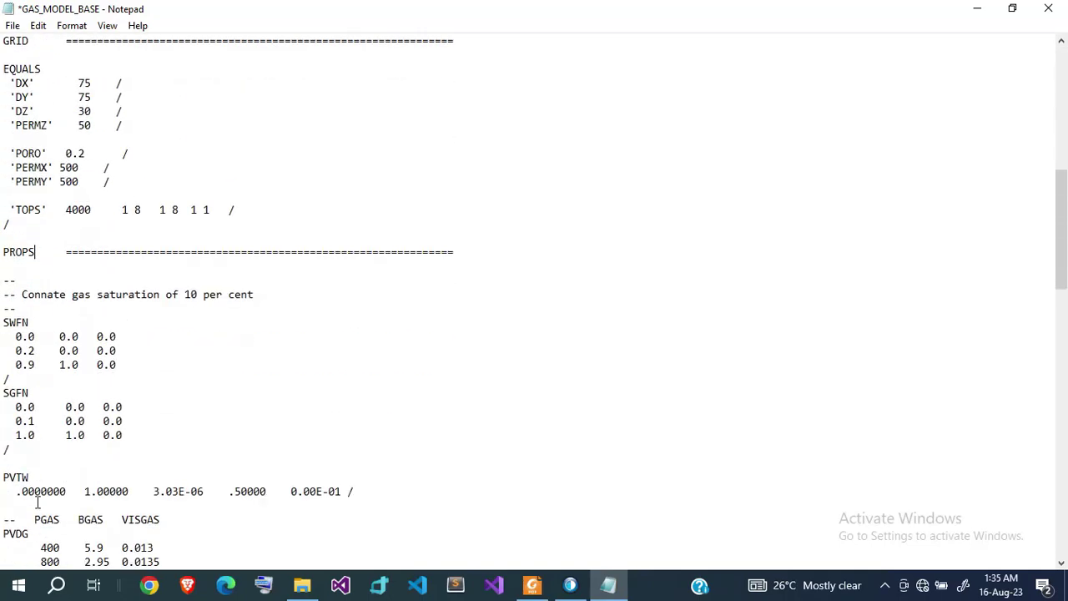
scroll(47, 503, down, 12)
scroll(47, 509, down, 7)
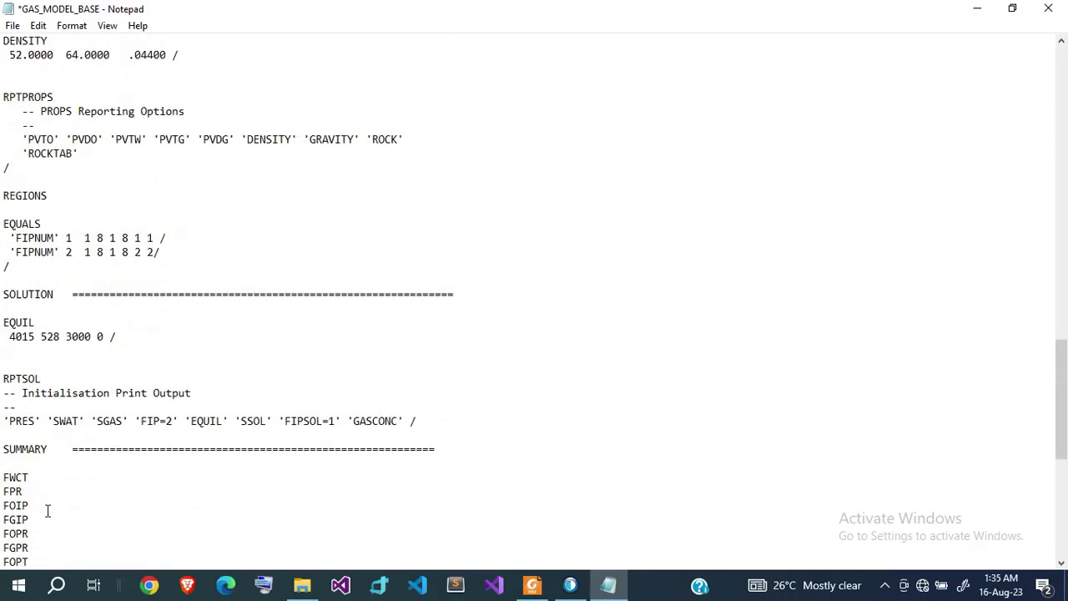
scroll(98, 237, up, 4)
scroll(98, 236, up, 7)
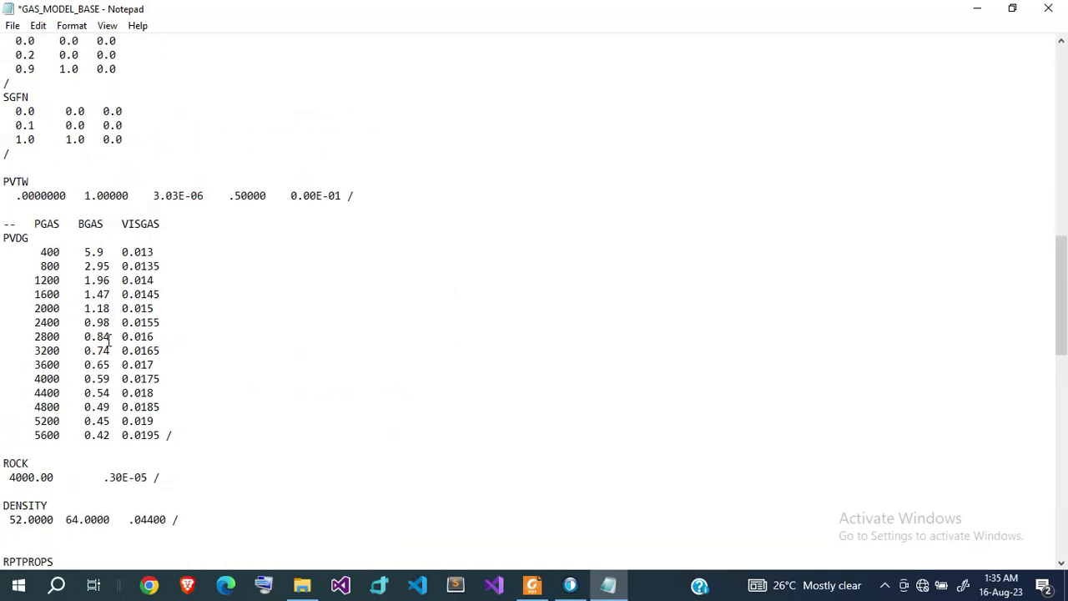
scroll(121, 343, down, 6)
scroll(67, 348, down, 3)
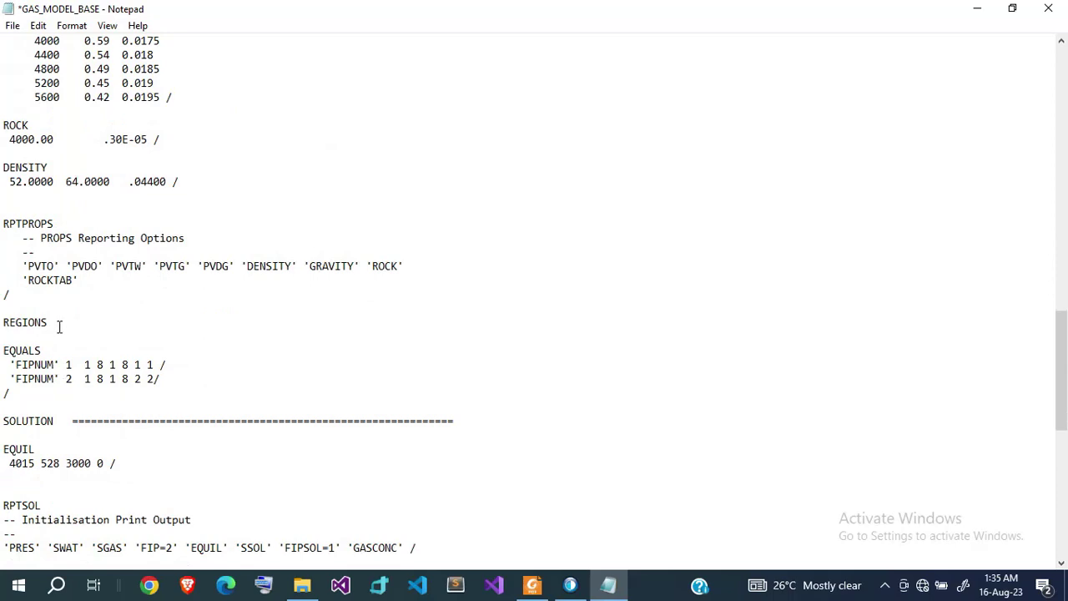
click(61, 324)
text(=============================================================)
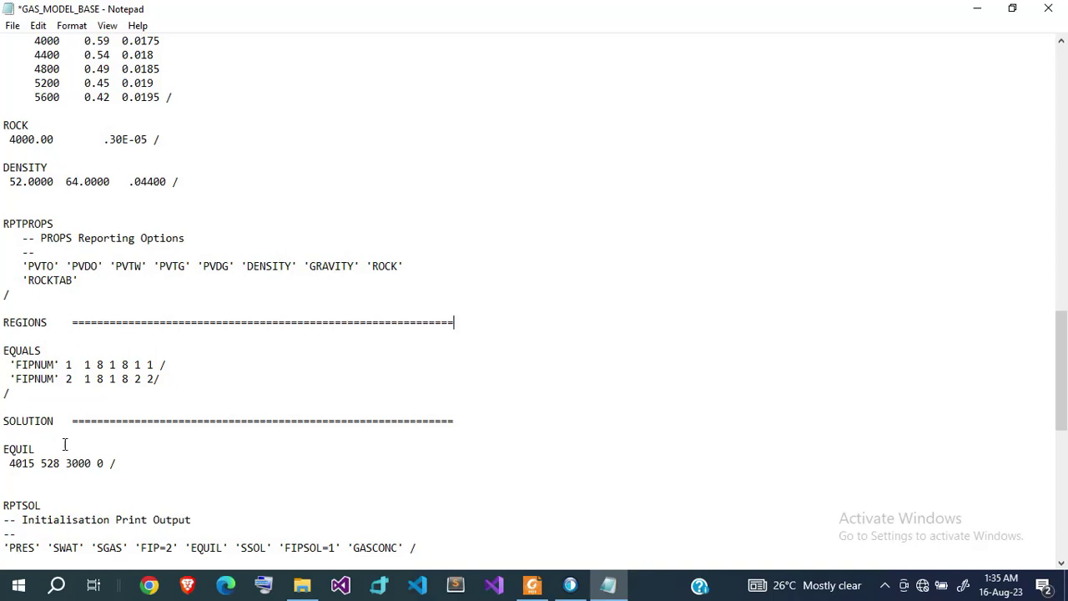
Step: Review the SOLUTION, SUMMARY and SCHEDULE section headings in the rest of the file and return to its beginning
click(53, 421)
scroll(46, 419, down, 4)
scroll(45, 420, down, 3)
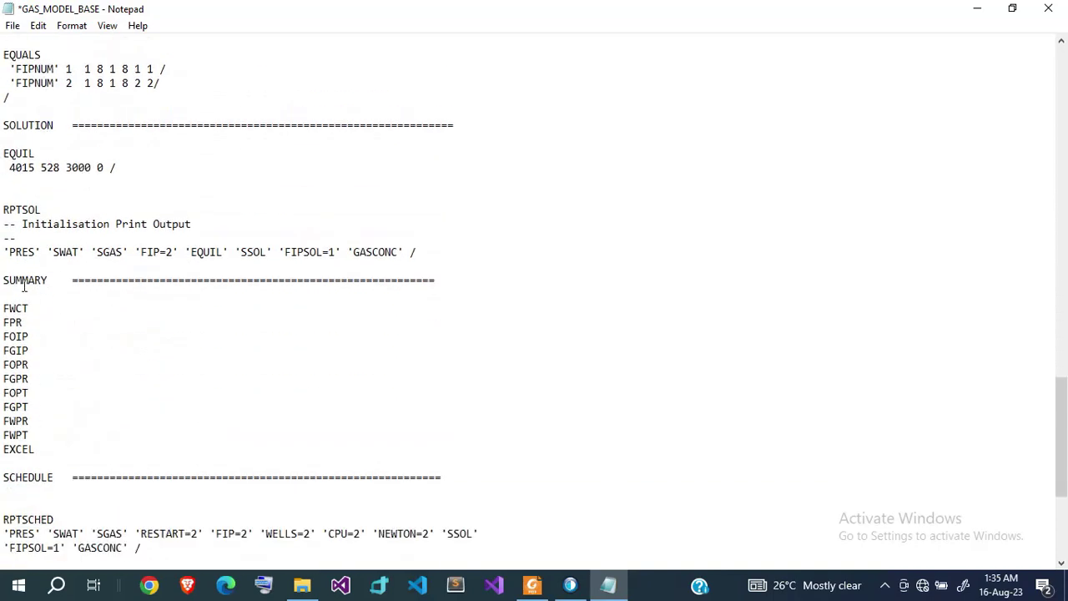
scroll(34, 482, up, 10)
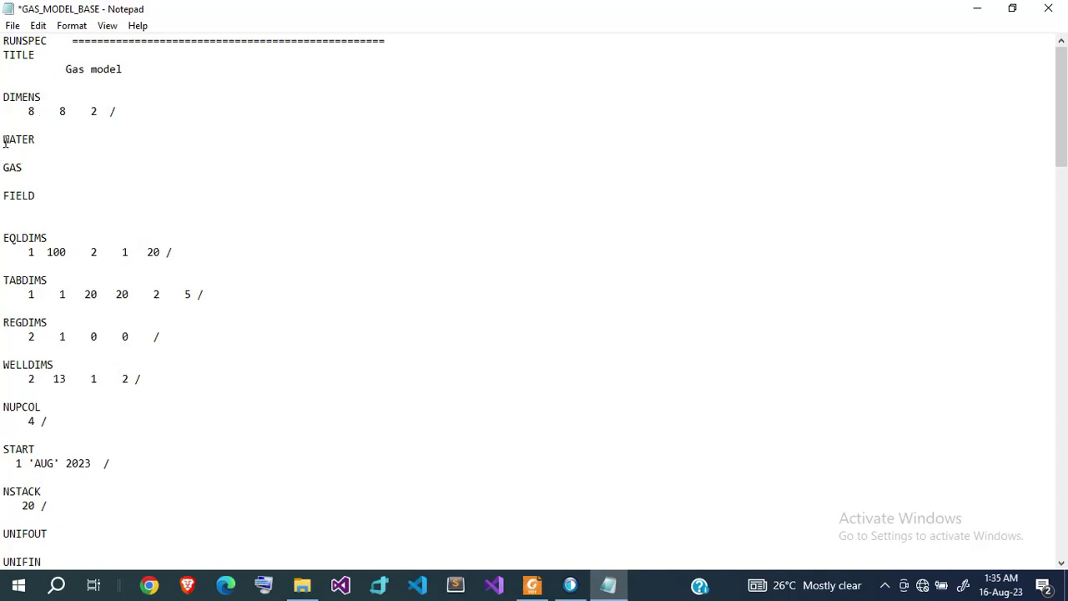
Step: Examine the WATER and GAS phase keywords, the FIELD units keyword and the TITLE entry in the RUNSPEC section
mouse_move(5, 139)
mouse_down()
mouse_move(34, 164)
mouse_move(2, 143)
mouse_up()
double_click(41, 170)
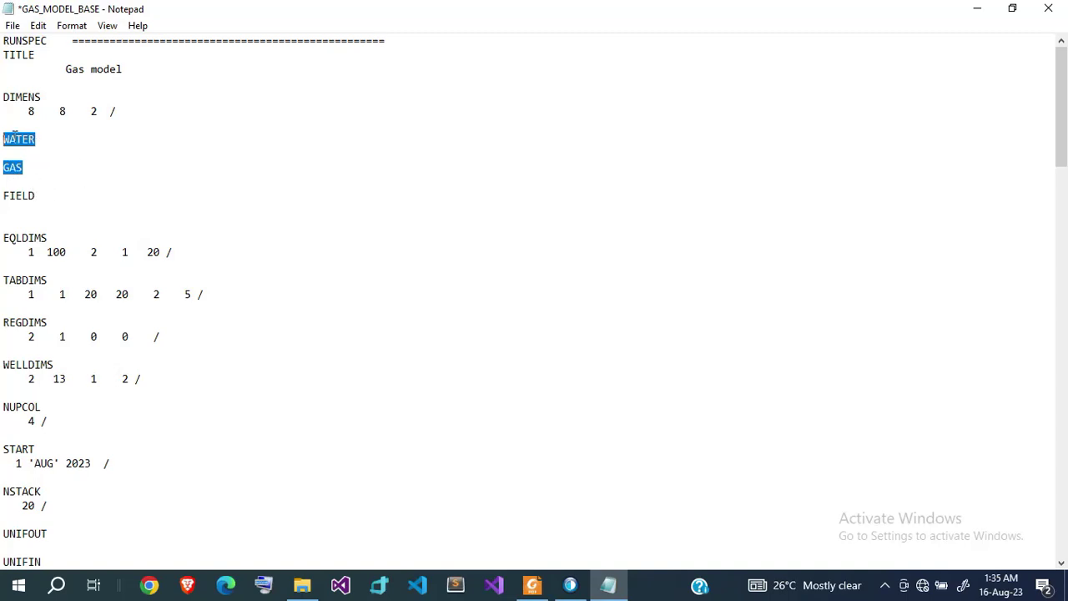
click(40, 197)
double_click(28, 199)
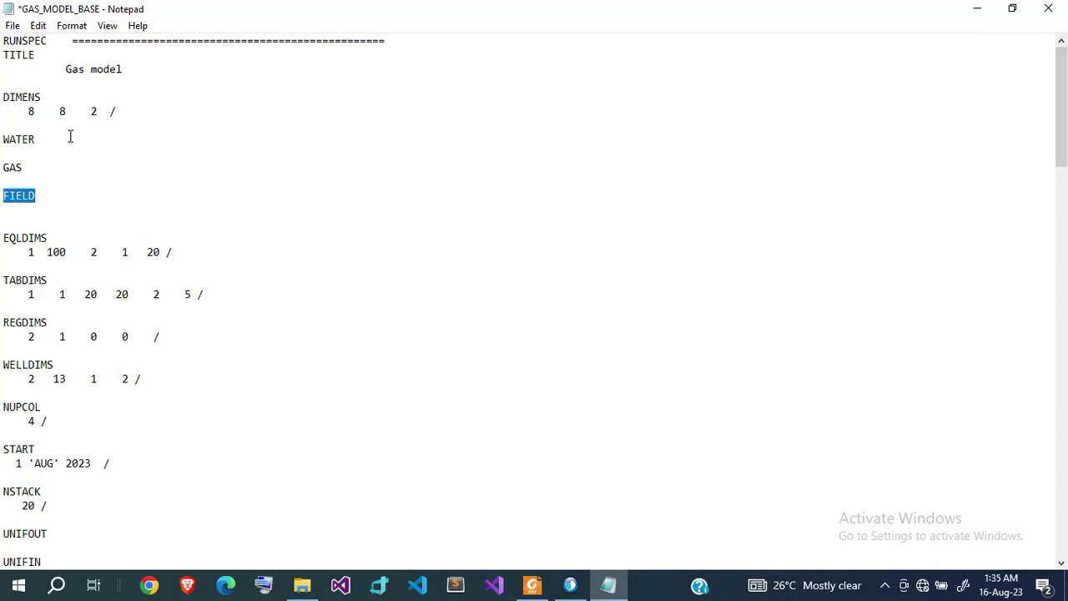
drag(128, 67, 3, 54)
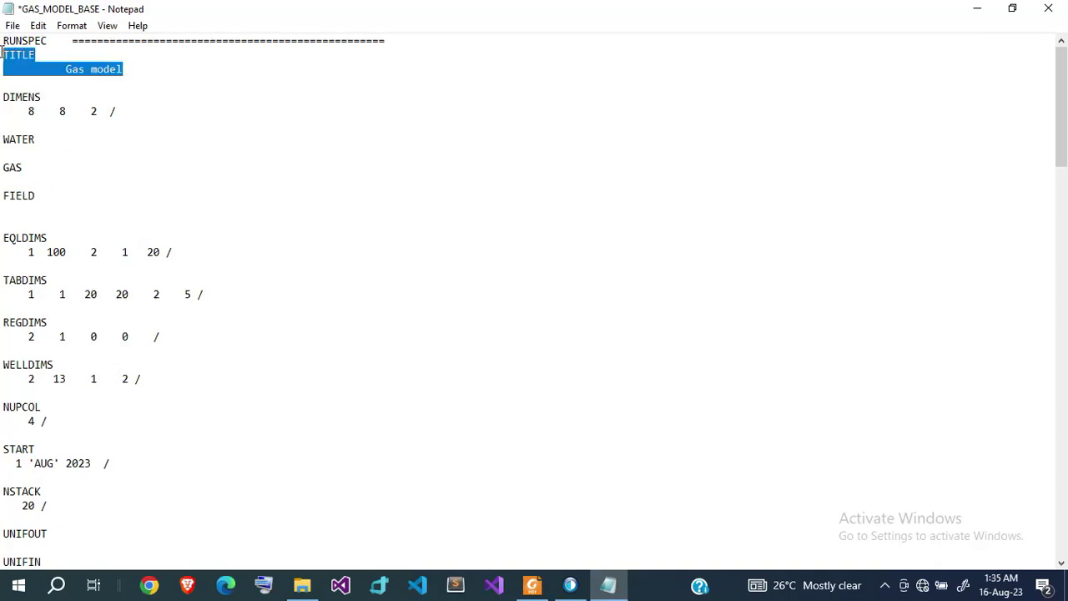
click(123, 70)
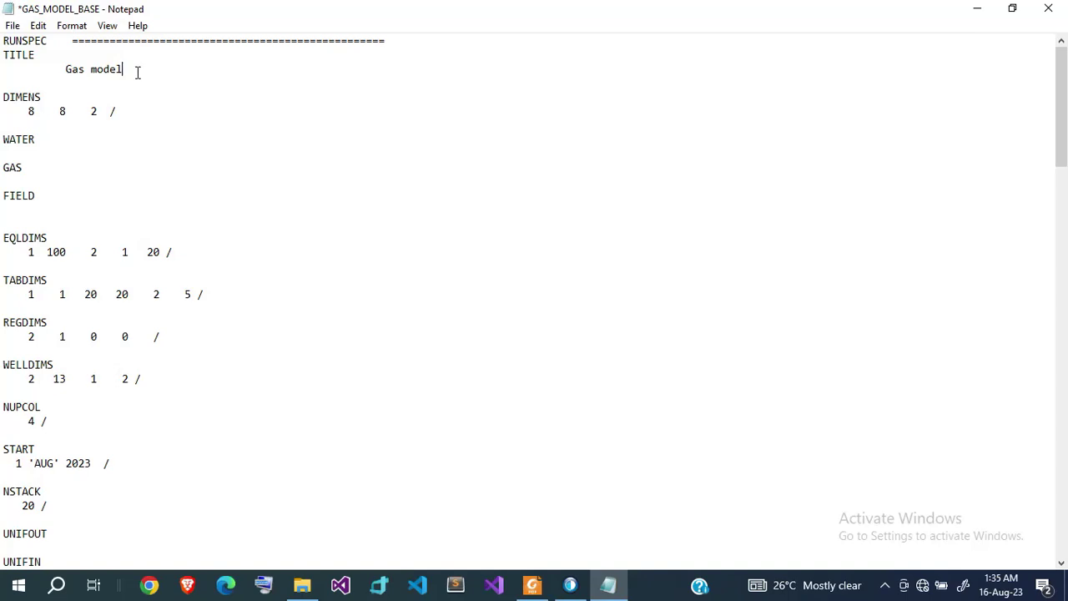
drag(137, 67, 52, 68)
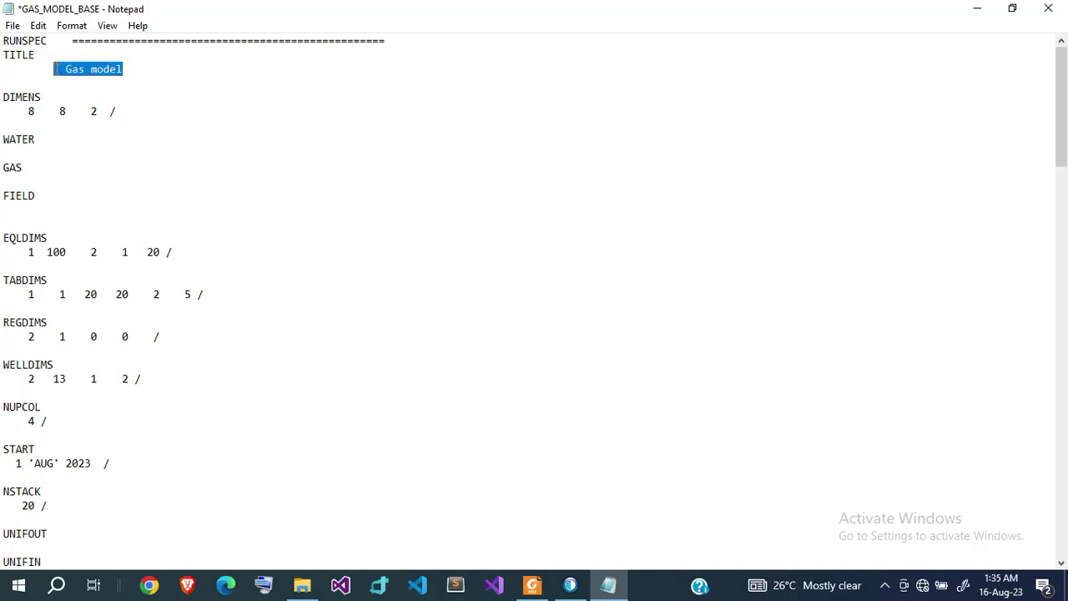
click(133, 70)
Step: Examine the START date entry and the UNIFOUT and UNIFIN keywords at the end of the RUNSPEC section
scroll(61, 173, down, 4)
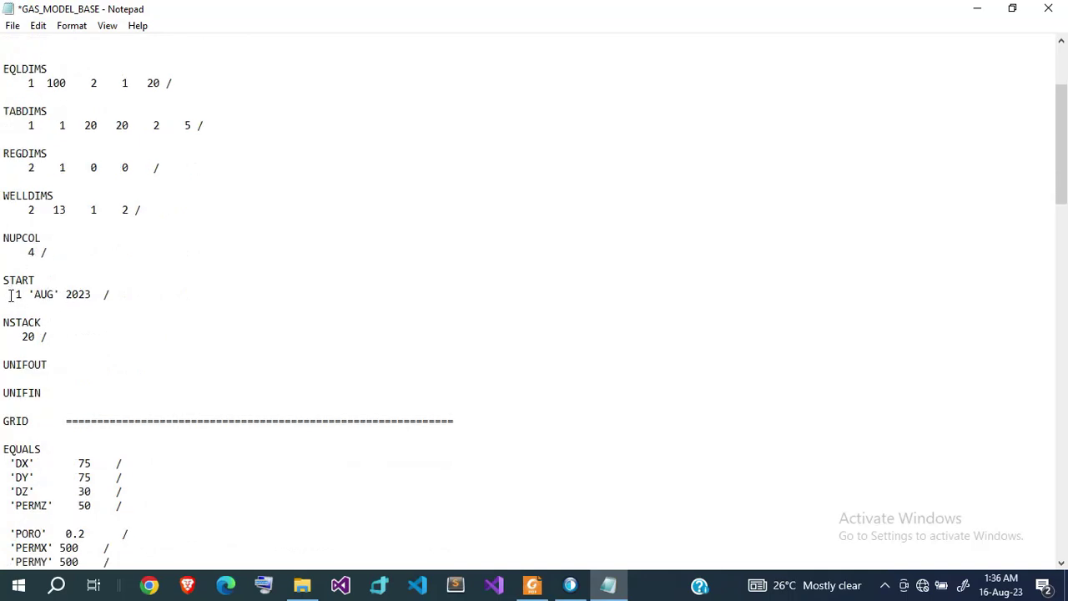
mouse_move(9, 293)
mouse_down()
mouse_move(140, 290)
mouse_move(14, 293)
mouse_up()
scroll(100, 279, up, 1)
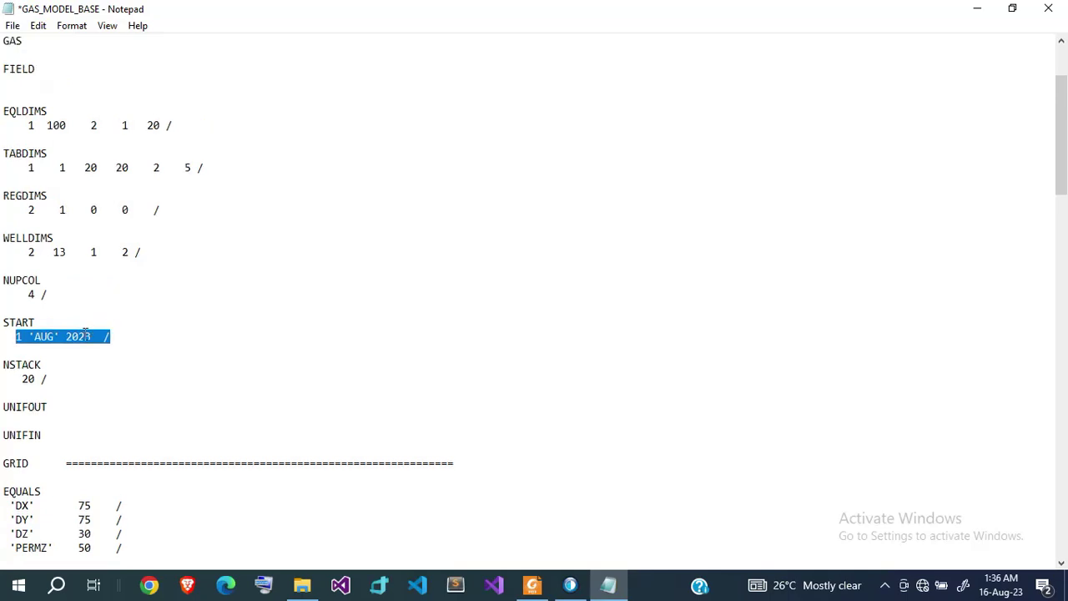
scroll(86, 333, down, 5)
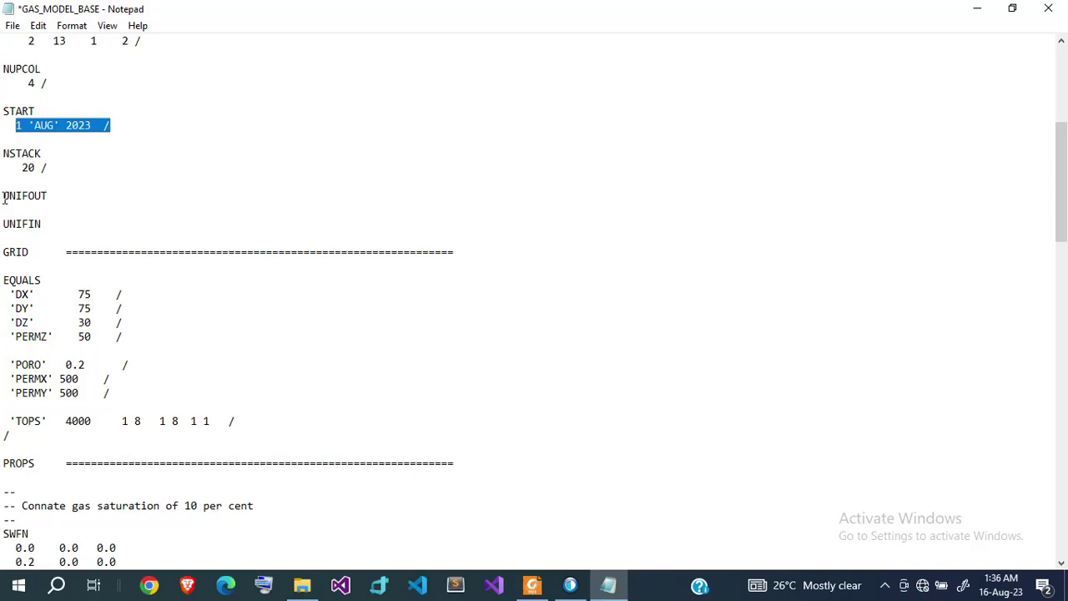
drag(3, 197, 47, 219)
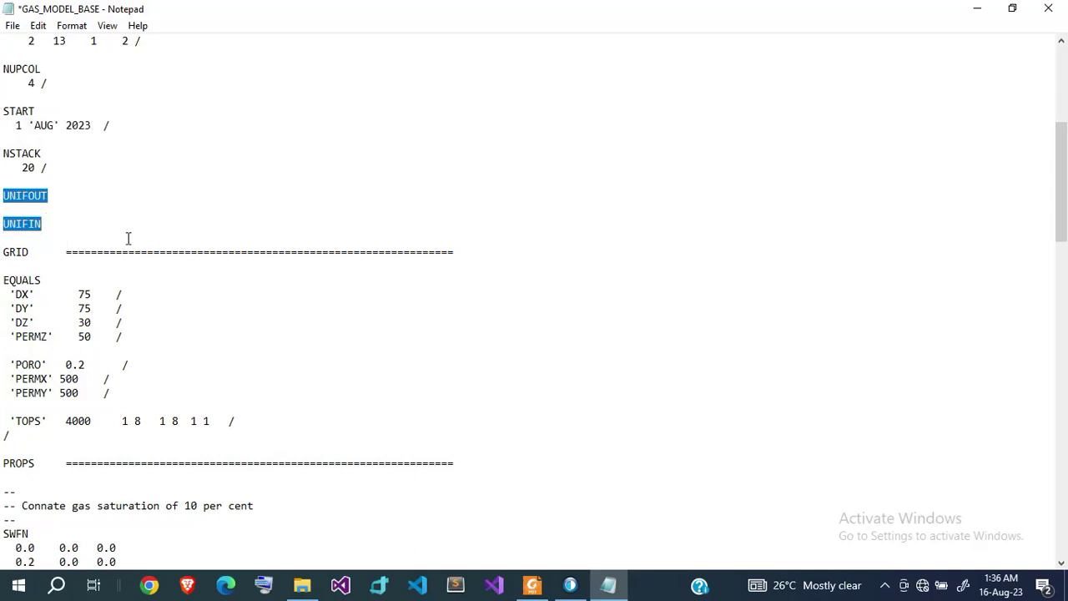
Step: Examine the DX, DY and DZ cell-size entries under EQUALS in the GRID section
scroll(128, 239, down, 1)
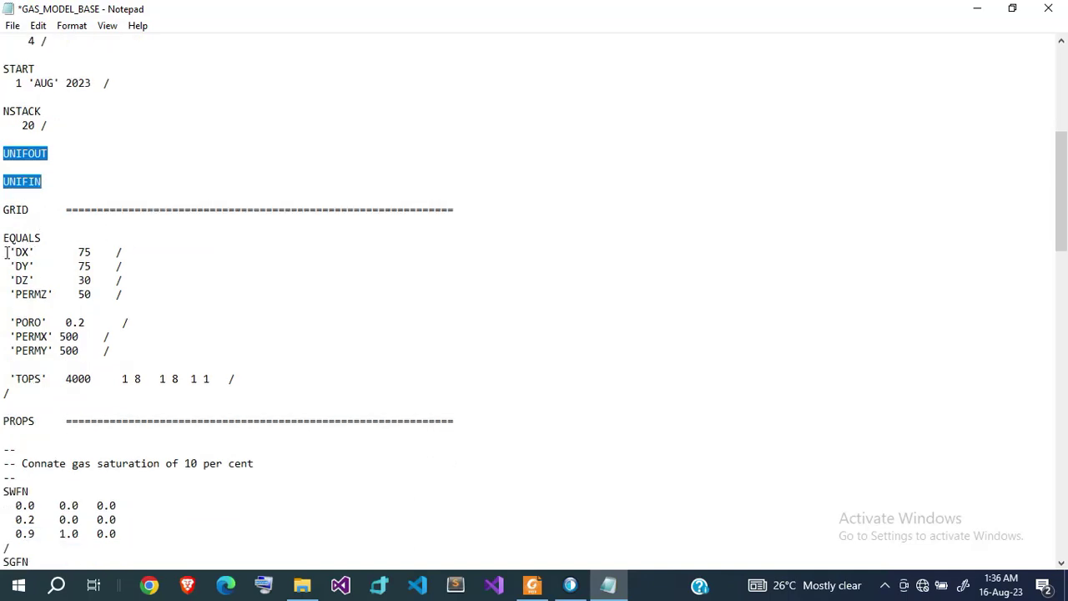
drag(10, 252, 38, 254)
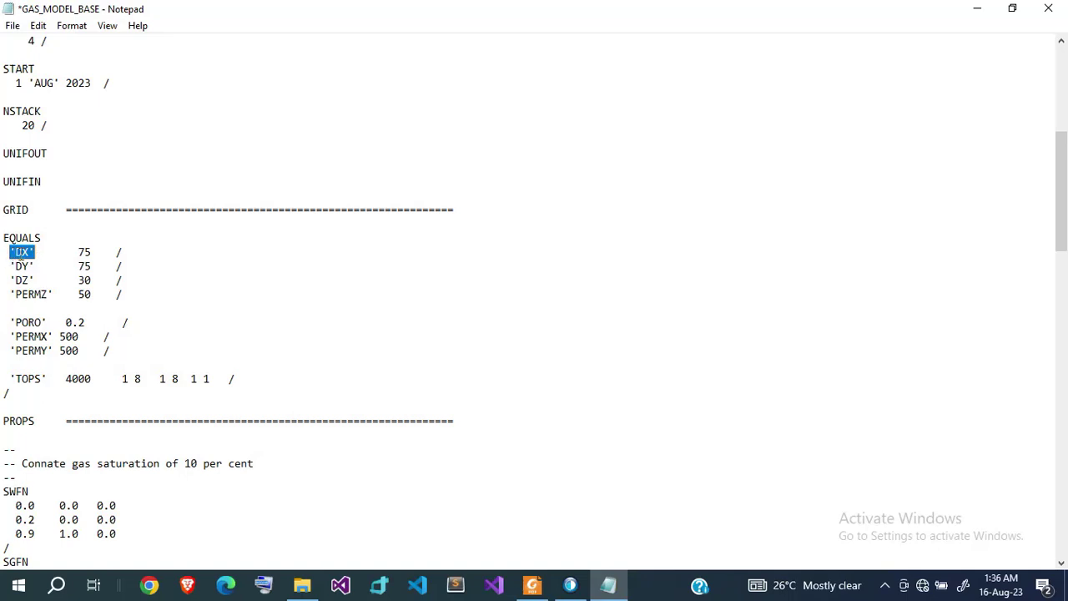
double_click(25, 266)
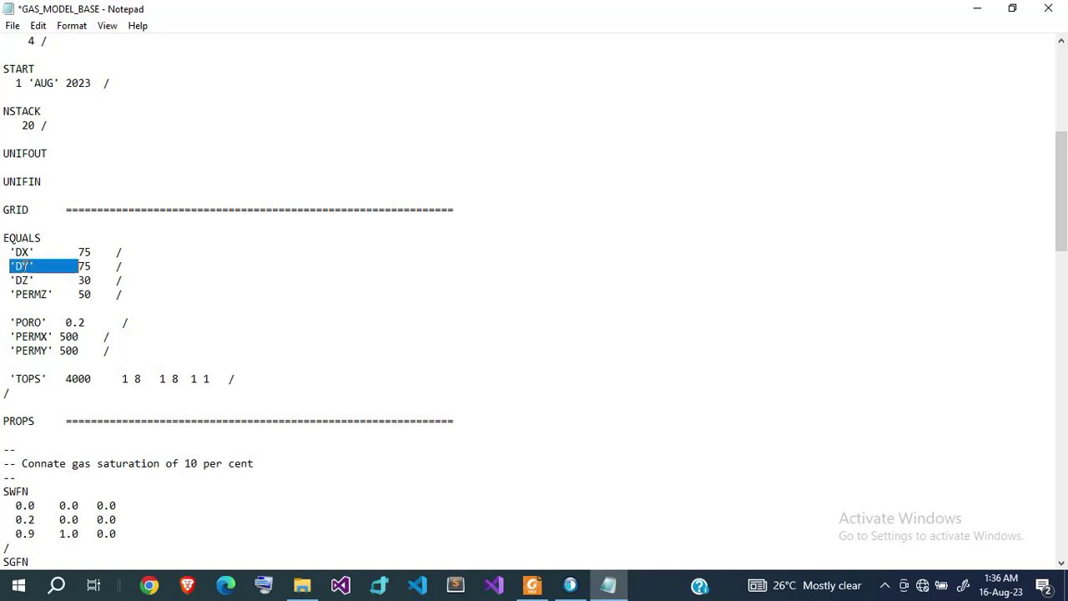
click(24, 265)
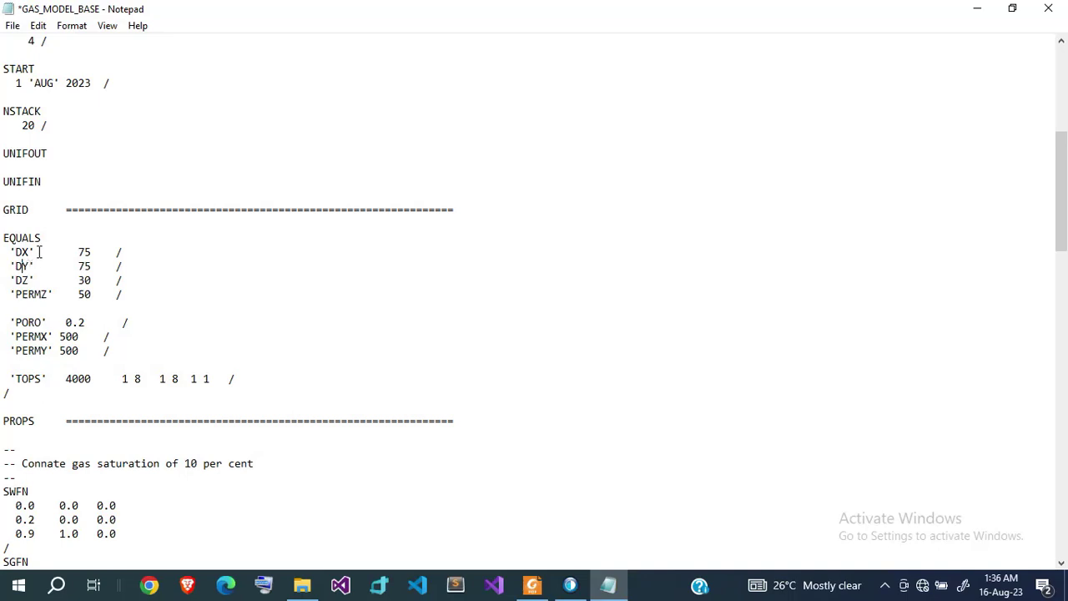
drag(36, 251, 10, 280)
click(92, 251)
Step: Examine the PERMZ, PORO, PERMX, PERMY and TOPS entries in the GRID section
drag(8, 294, 95, 295)
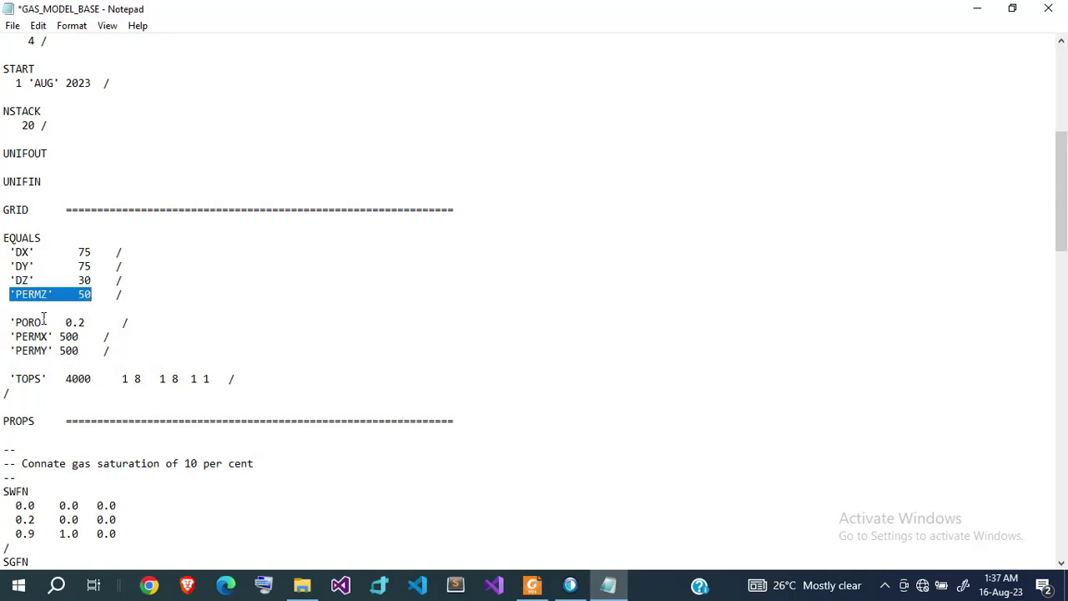
drag(11, 322, 65, 324)
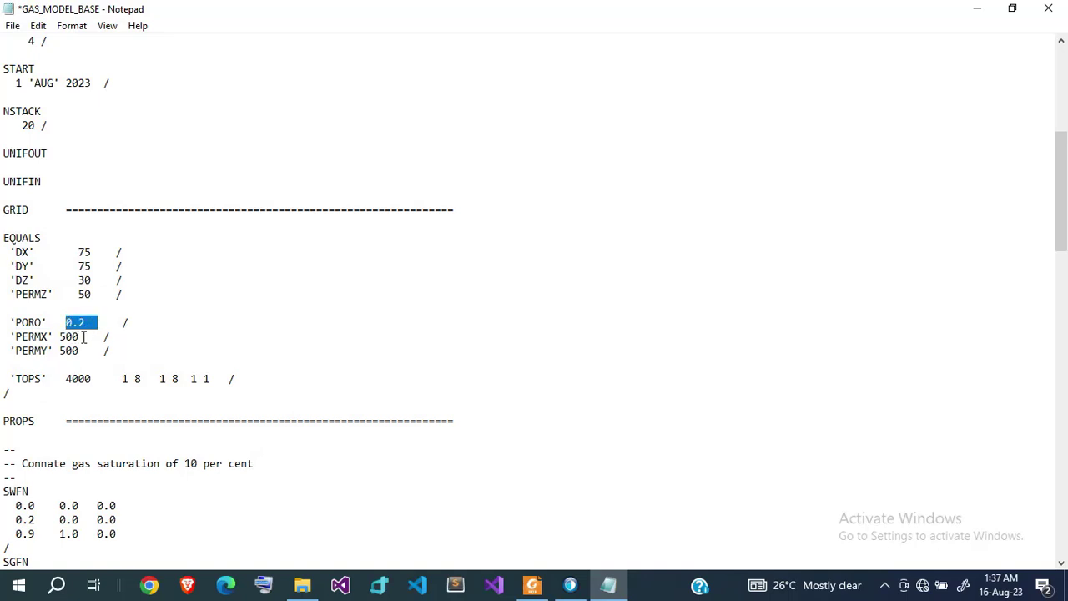
drag(84, 337, 60, 351)
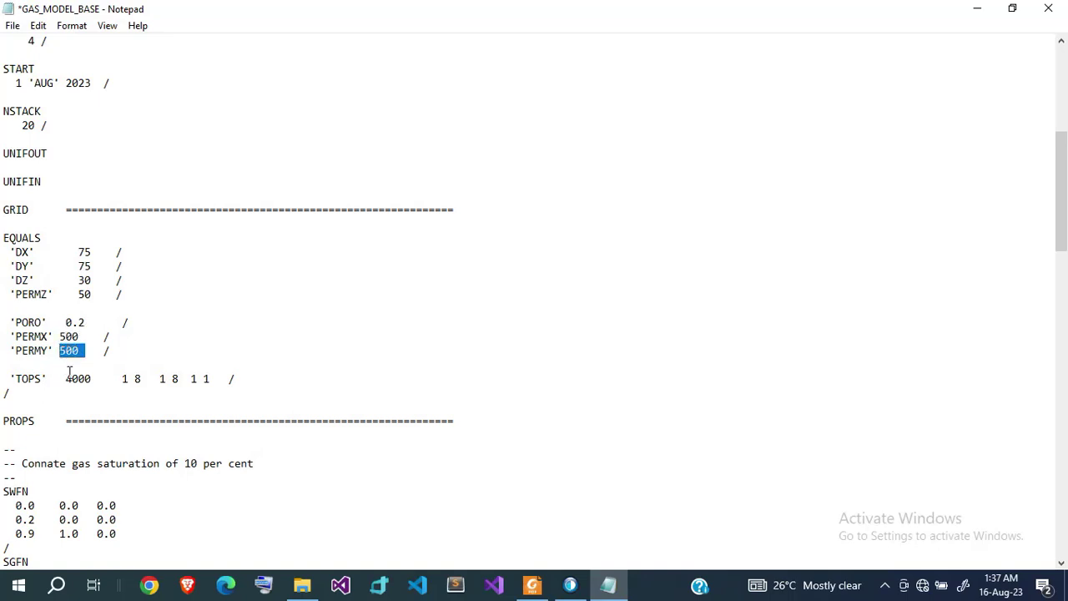
double_click(77, 379)
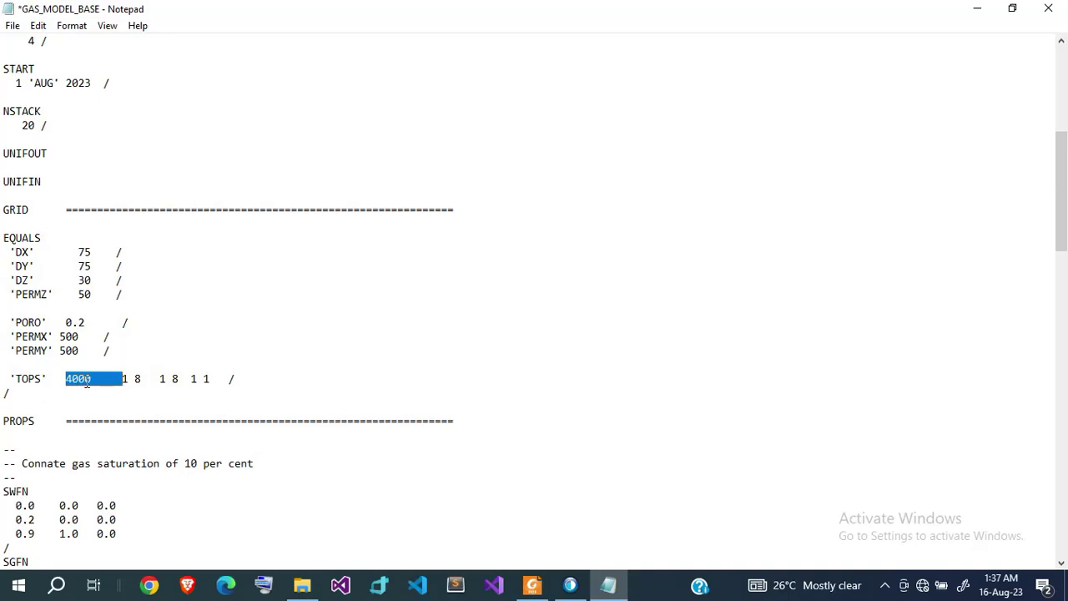
Step: Examine the grid cell counts in the DIMENS entry of the RUNSPEC section
scroll(86, 381, up, 9)
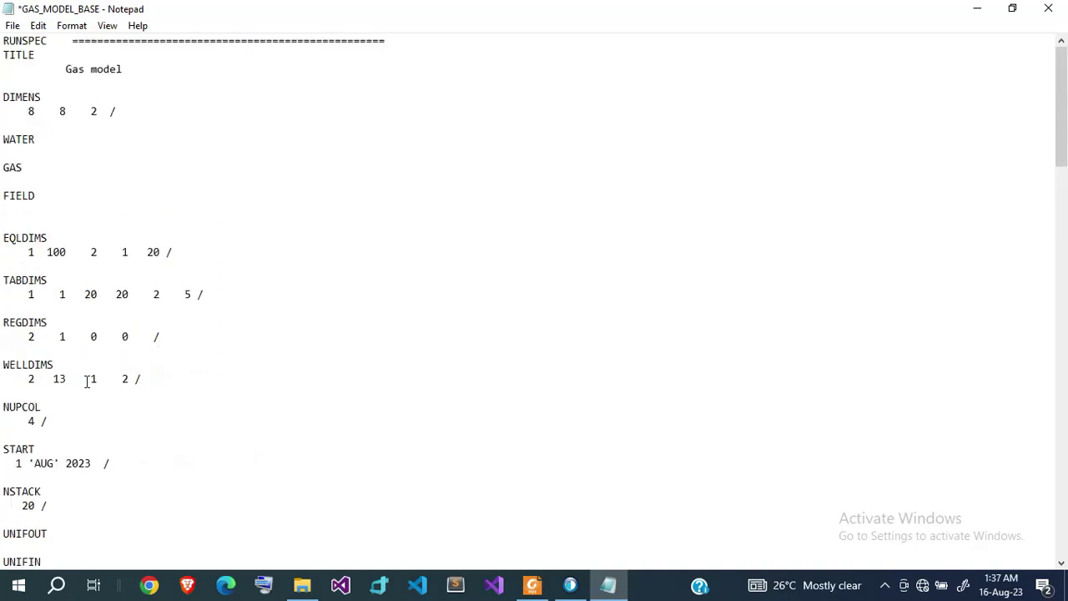
double_click(30, 112)
drag(60, 111, 103, 111)
scroll(104, 111, down, 1)
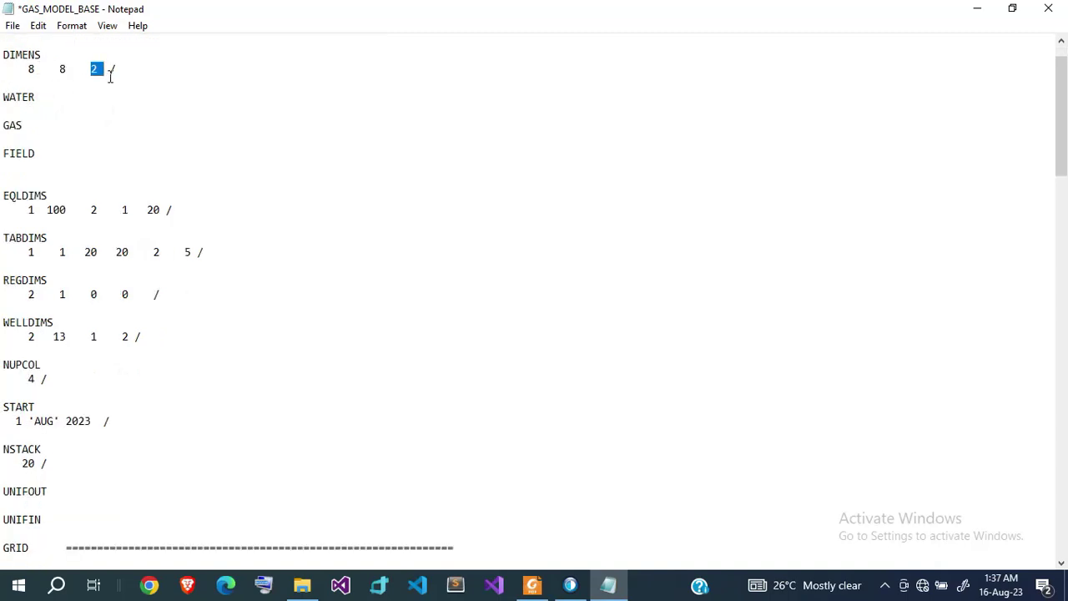
Step: Examine the SWFN and SGFN saturation tables and the PVTW water properties in the PROPS section
scroll(55, 182, down, 8)
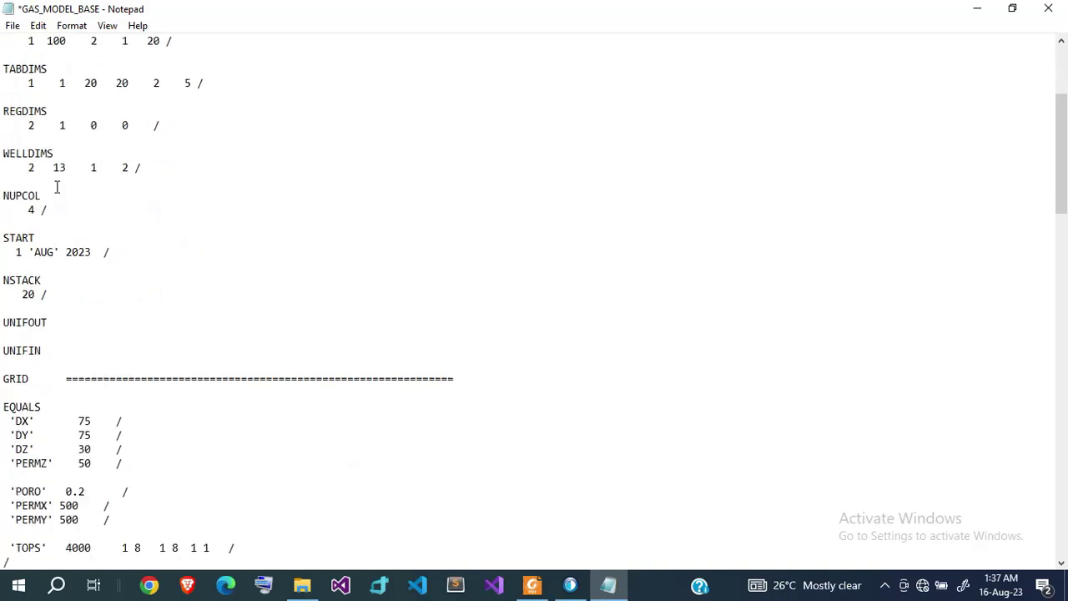
scroll(57, 187, down, 4)
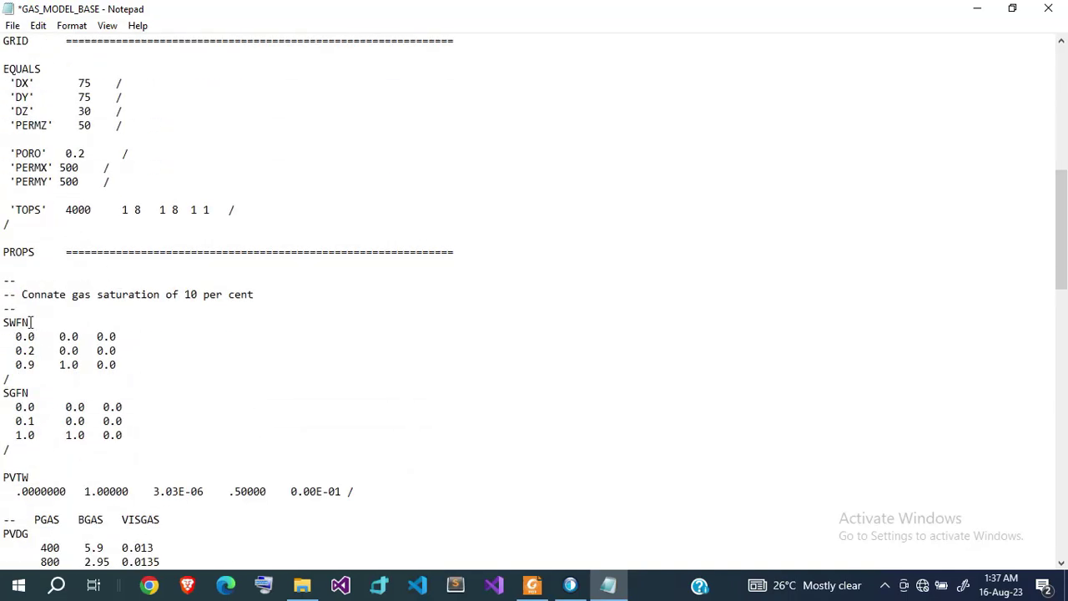
mouse_move(3, 317)
mouse_down()
mouse_move(127, 364)
mouse_move(2, 313)
mouse_up()
scroll(127, 362, down, 2)
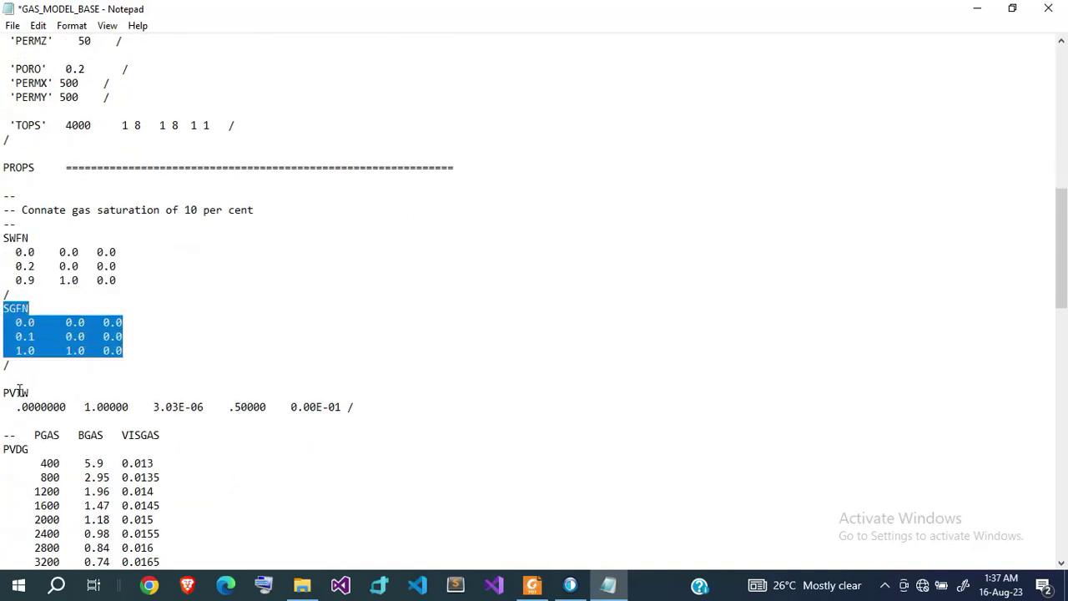
drag(3, 394, 148, 408)
scroll(147, 407, down, 4)
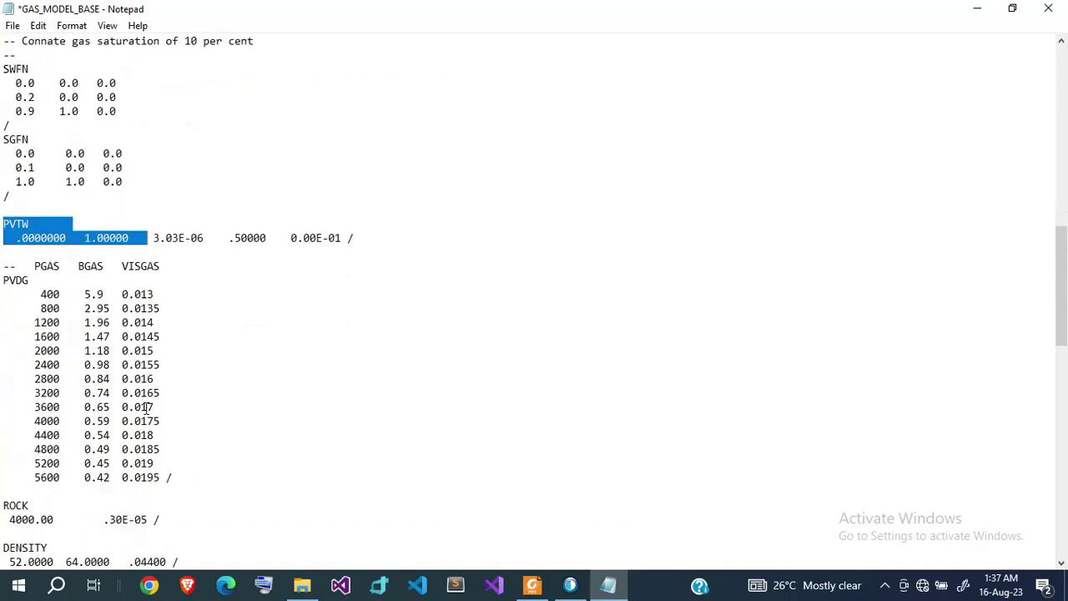
Step: Examine the PVDG gas property table and the ROCK pressure and compressibility entry in the PROPS section
drag(2, 280, 186, 489)
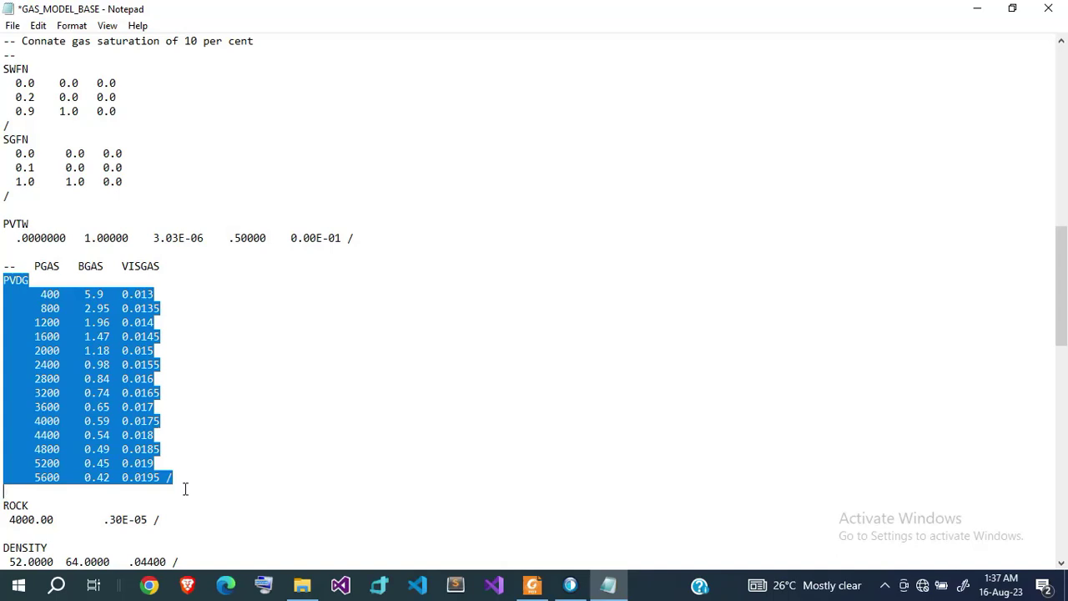
scroll(185, 489, down, 2)
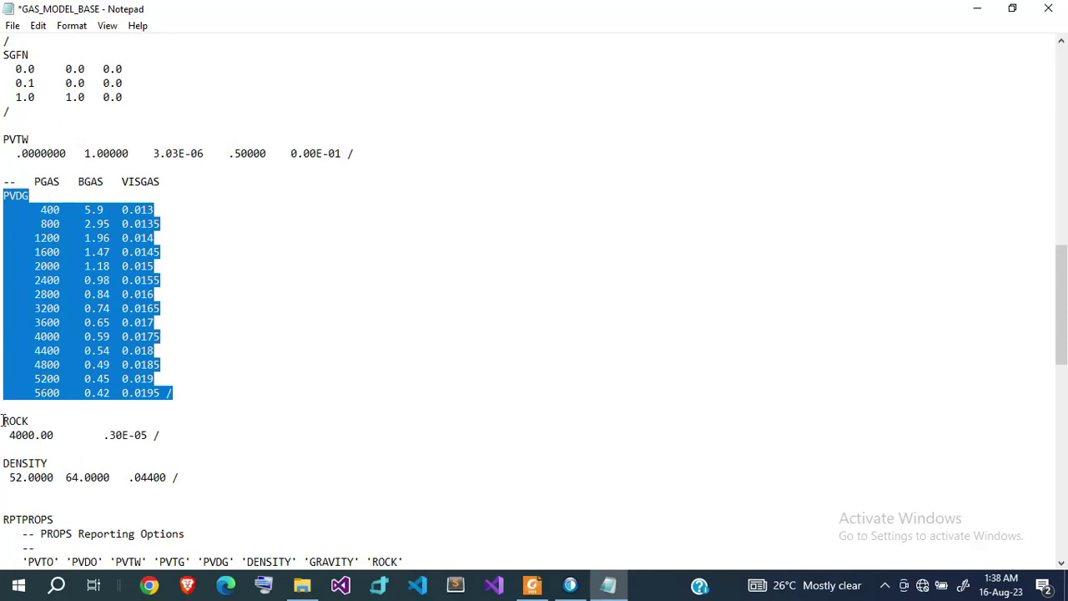
drag(3, 421, 104, 435)
click(104, 435)
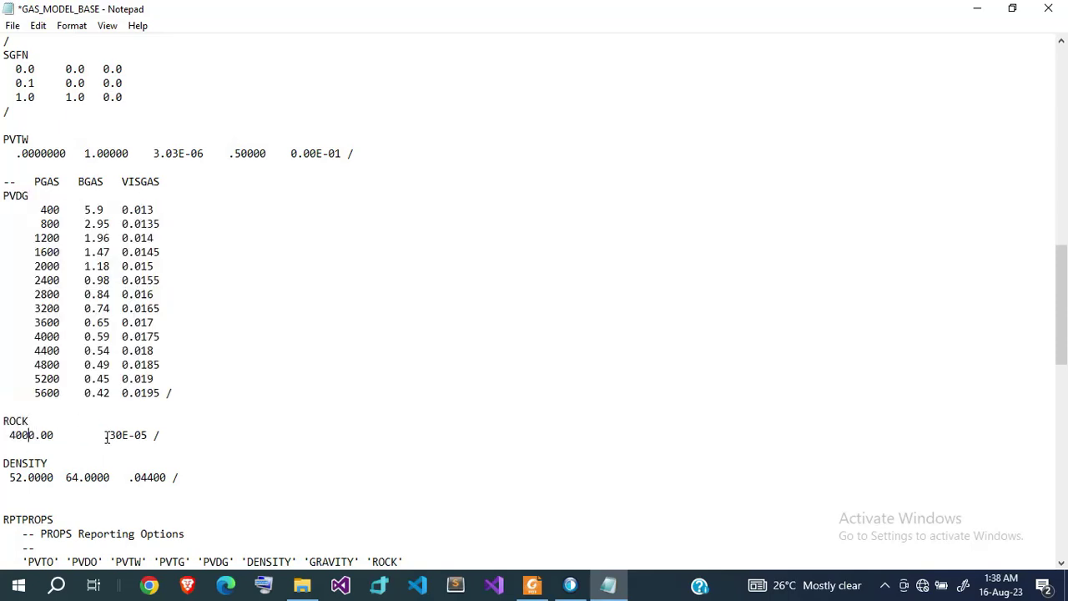
shift+click(133, 435)
Step: Review the RPTPROPS reporting options and the REGIONS, SOLUTION and SUMMARY sections down to the end of the SCHEDULE section
scroll(106, 405, down, 4)
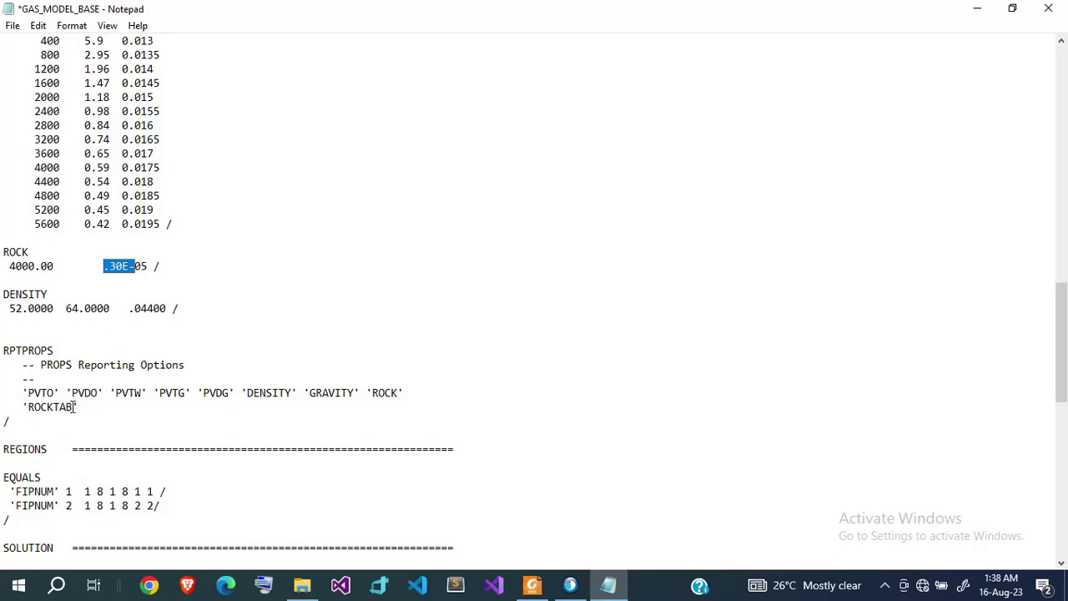
scroll(72, 405, down, 2)
drag(2, 269, 95, 323)
scroll(94, 324, down, 5)
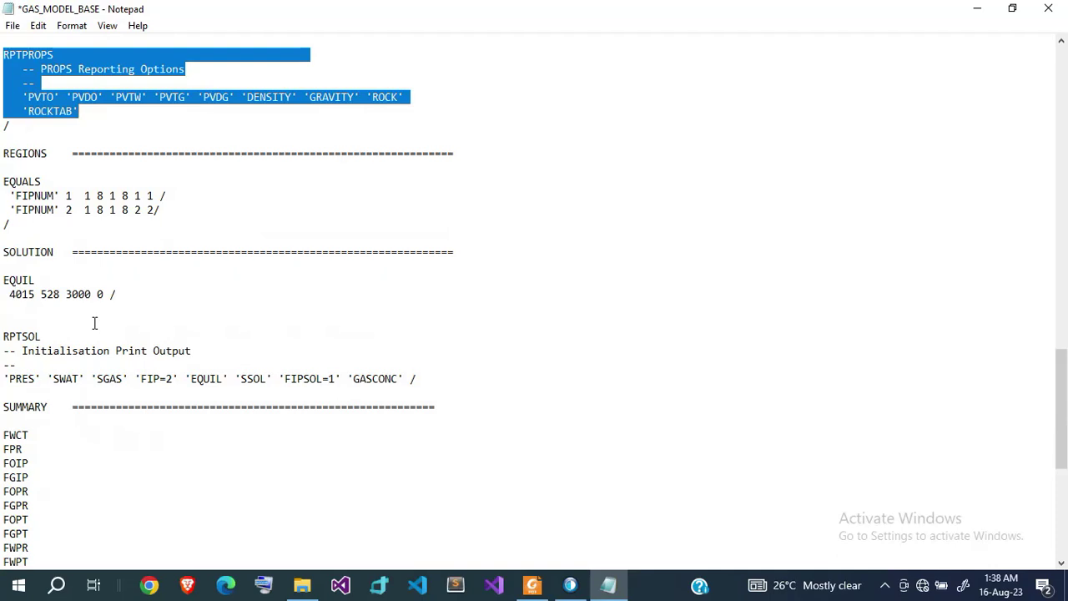
scroll(94, 323, down, 5)
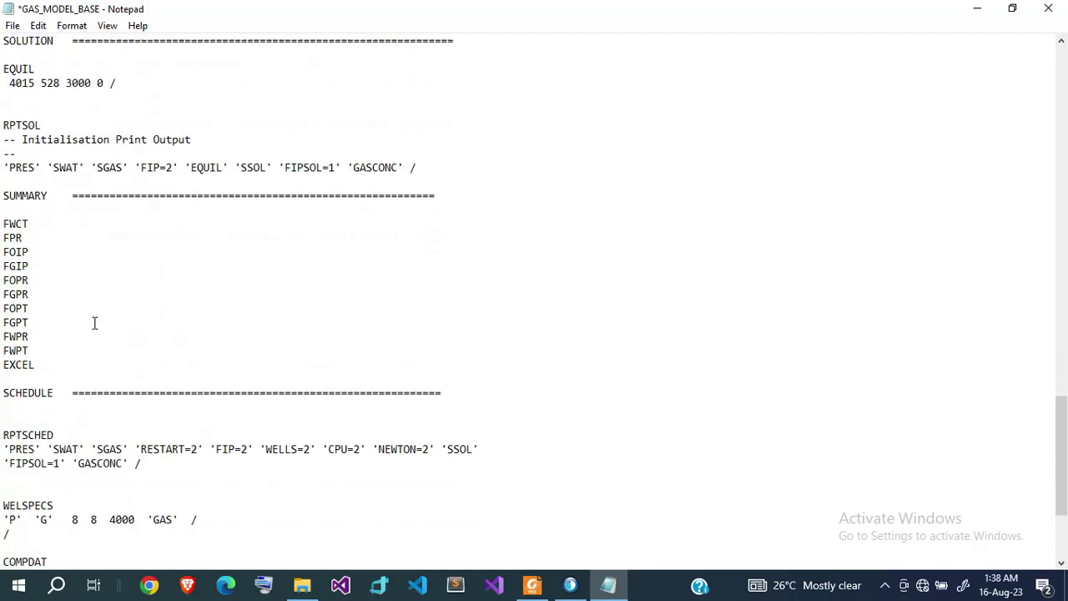
scroll(94, 323, down, 1)
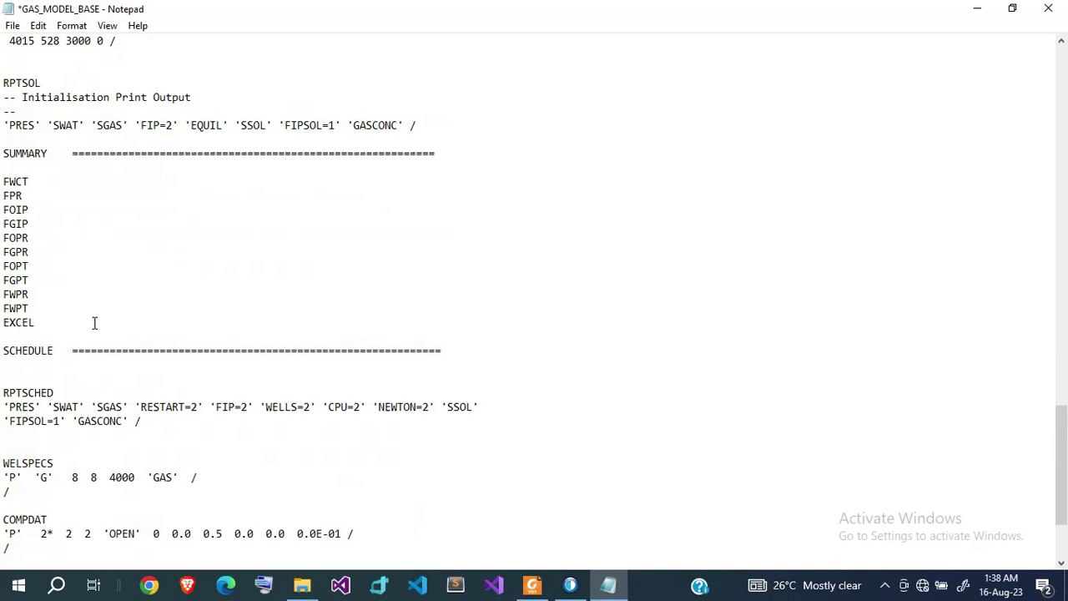
scroll(94, 323, down, 2)
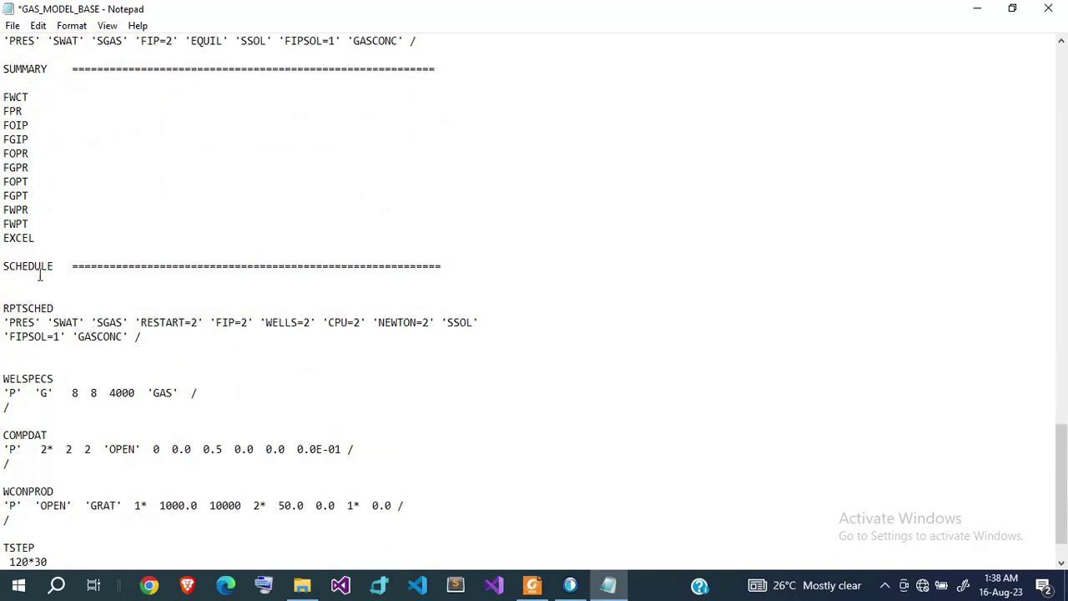
scroll(118, 389, down, 2)
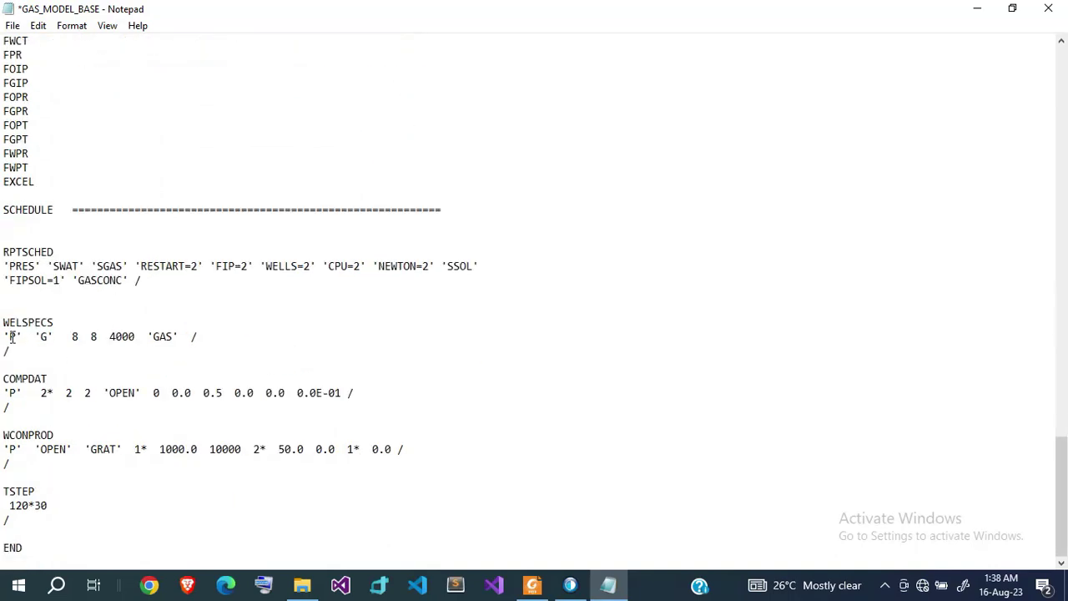
Step: Try a person's first name as the well name in the WELSPECS entry and clear it again
drag(3, 323, 20, 336)
click(17, 333)
click(15, 336)
text(ROMISE)
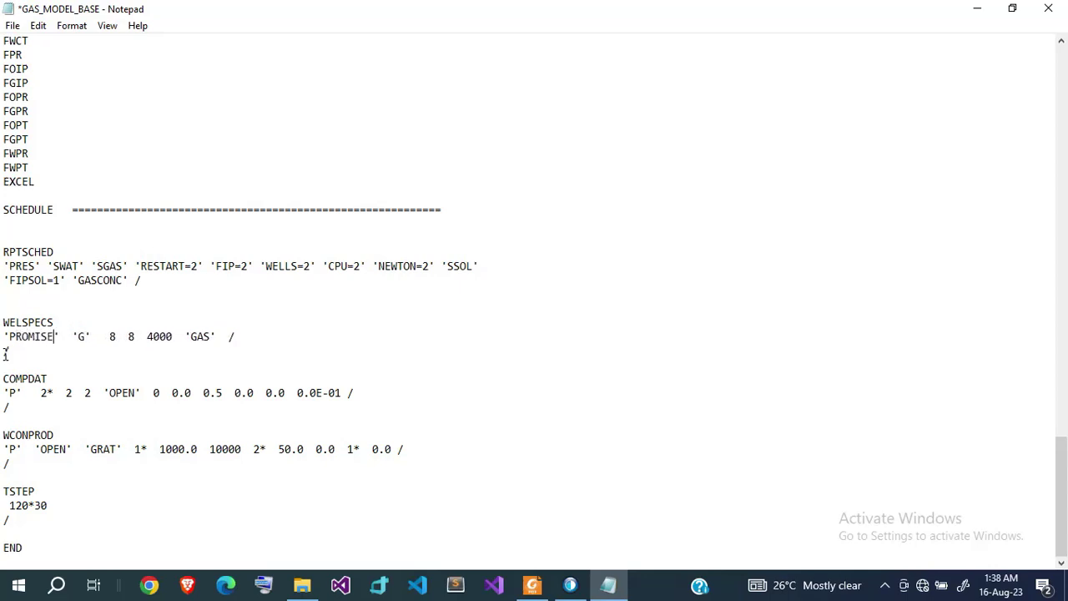
key(BackSpace)
key(BackSpace)
key(BackSpace)
key(BackSpace)
key(BackSpace)
key(BackSpace)
key(BackSpace)
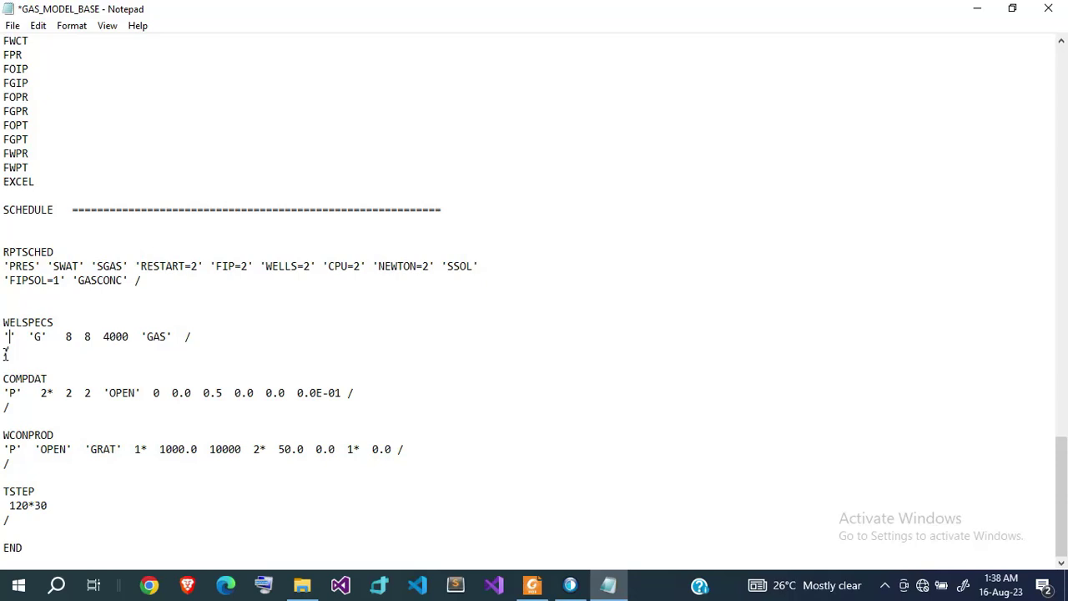
Step: Try Mibale-01 as the well name in the WELSPECS entry
text(Mibal)
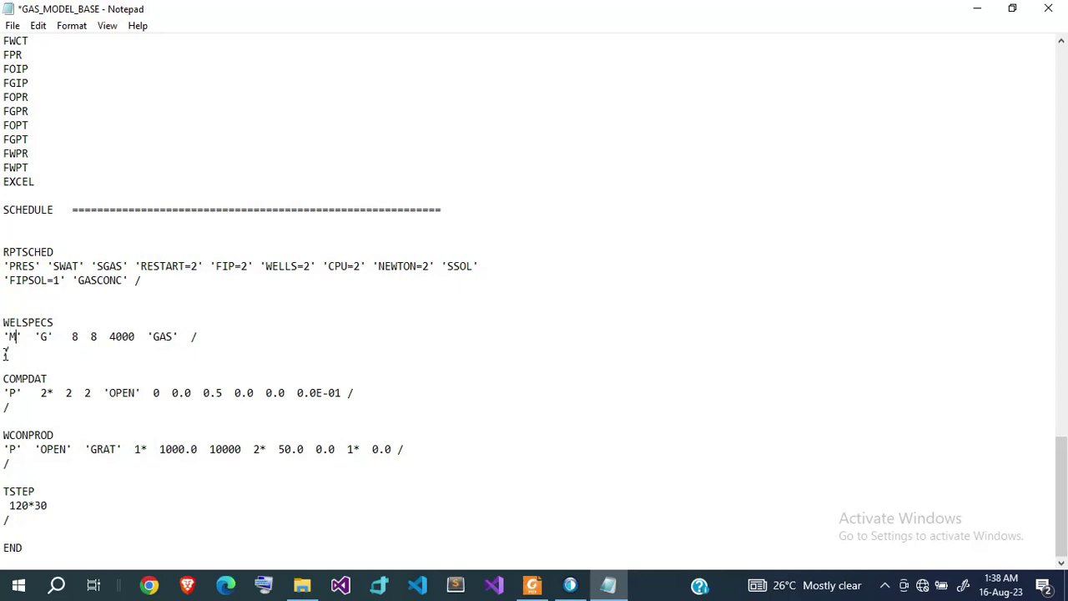
text(e)
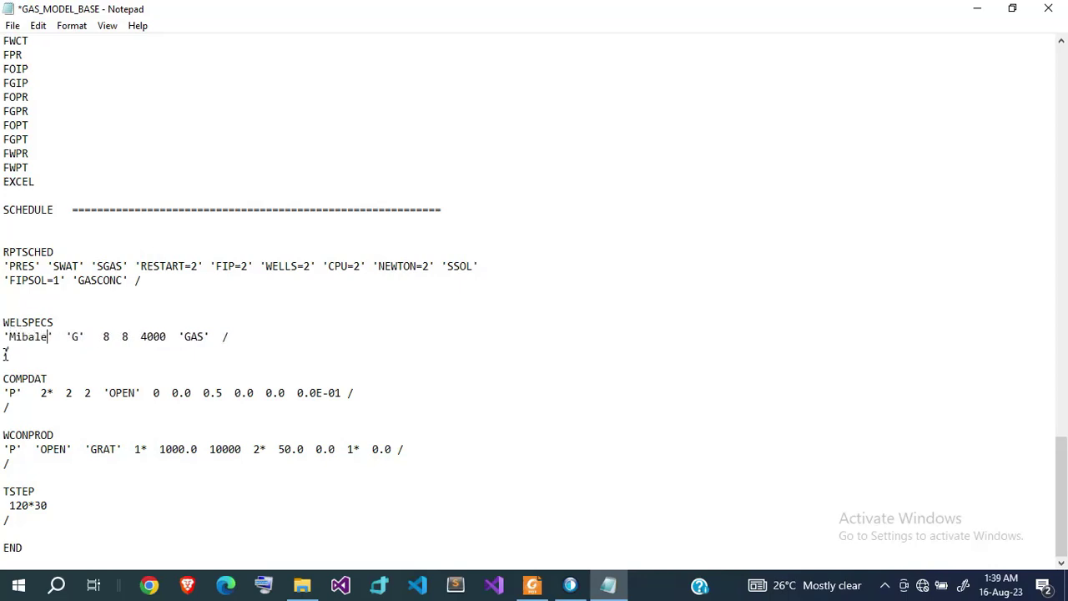
text(-01)
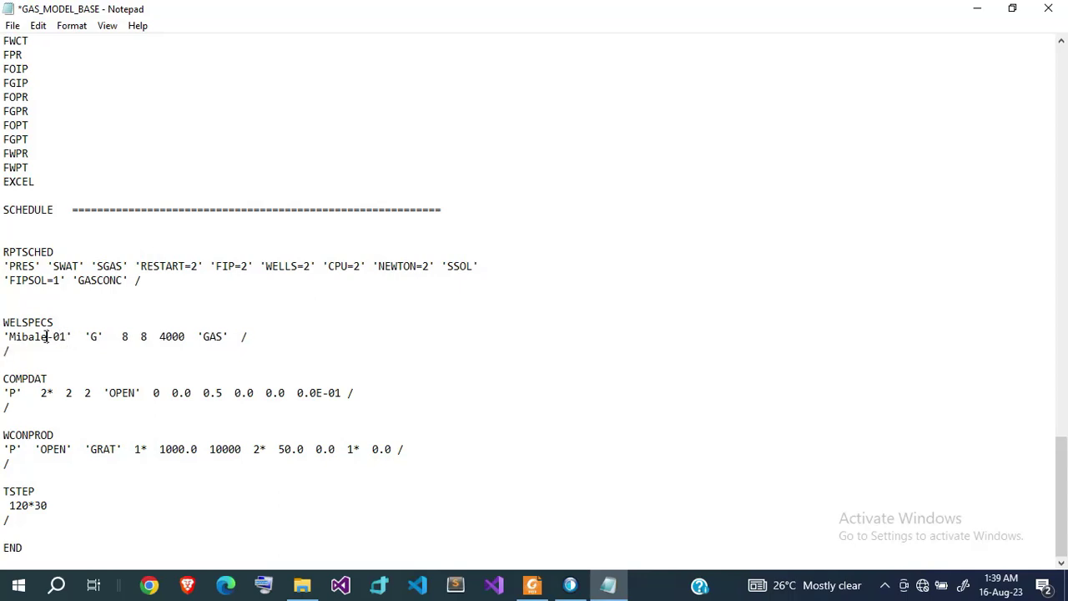
Step: Shorten the well name in the WELSPECS entry to MIB-01
click(46, 336)
key(BackSpace)
key(BackSpace)
key(BackSpace)
key(BackSpace)
key(BackSpace)
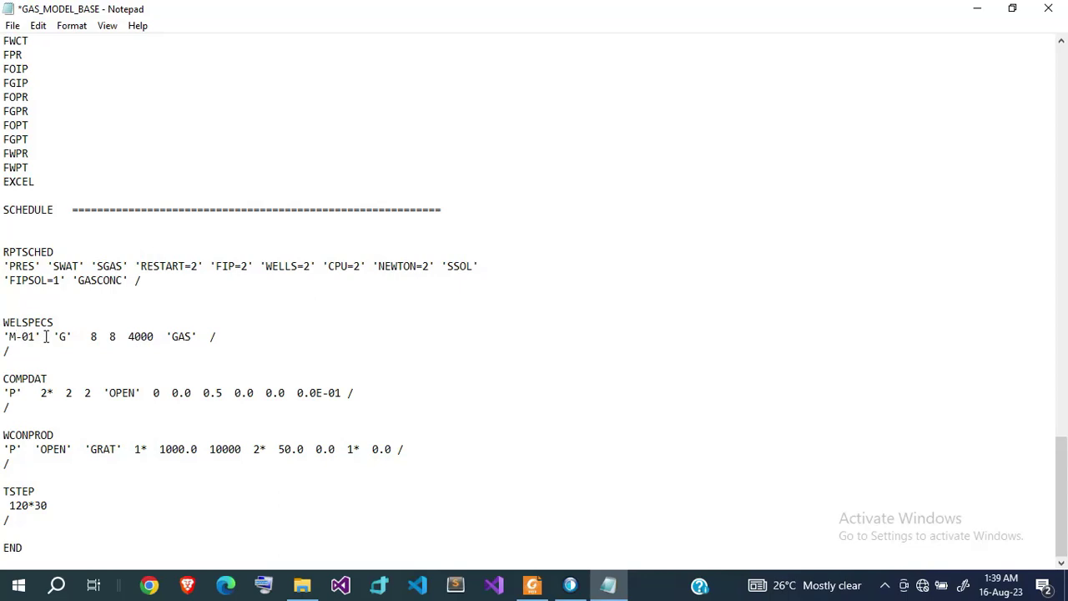
text(IB)
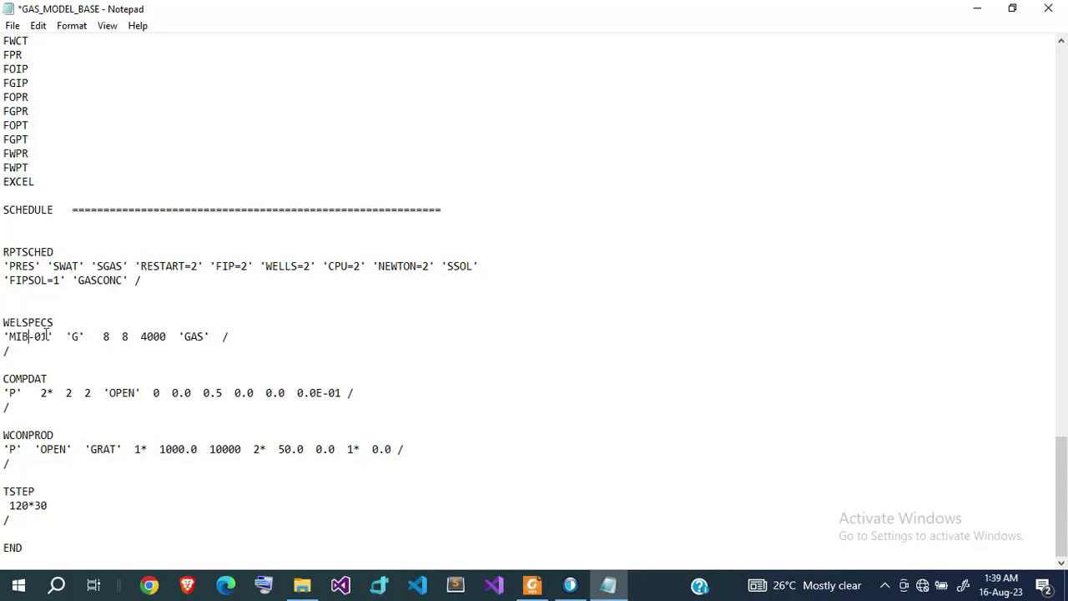
Step: Try MIB-10 as the WELSPECS well name, then restore the name to P
click(46, 335)
key(BackSpace)
key(BackSpace)
text(10)
key(BackSpace)
key(BackSpace)
key(BackSpace)
key(BackSpace)
key(BackSpace)
key(BackSpace)
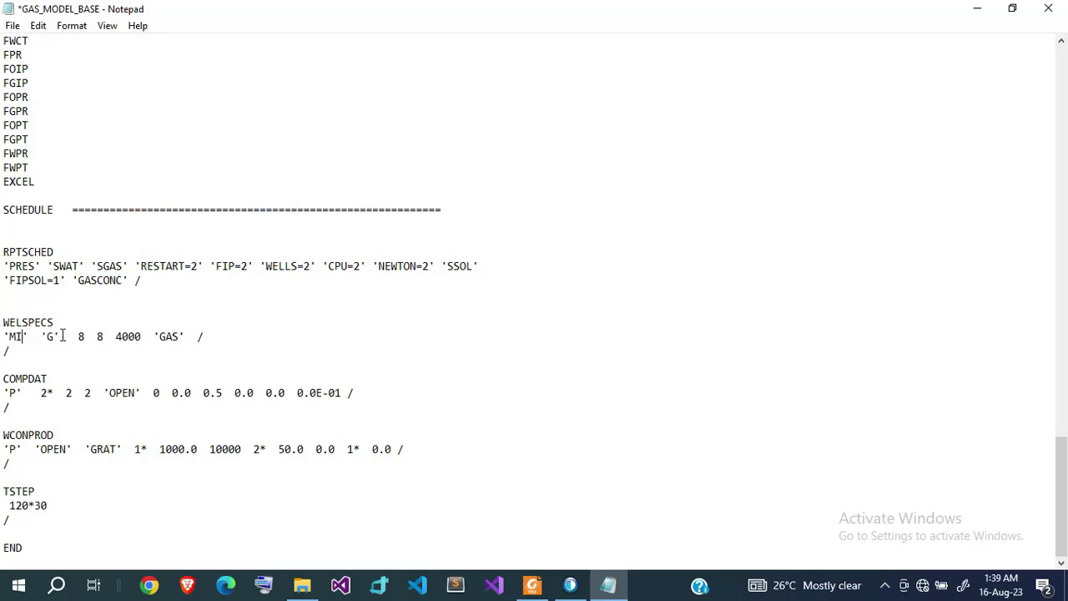
text(P)
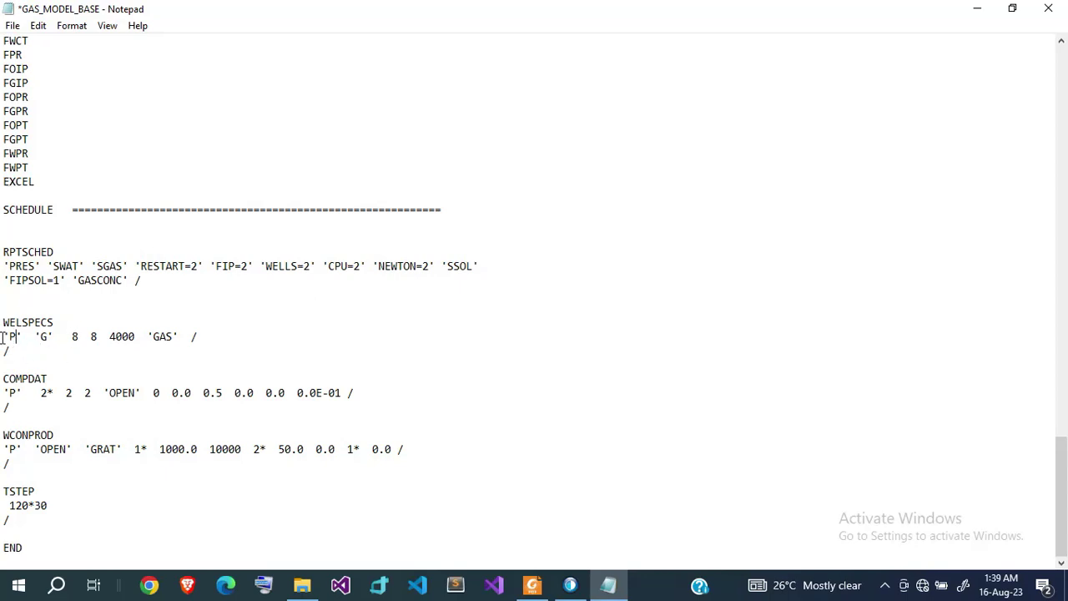
Step: Examine the WELSPECS and COMPDAT entries of GAS_MODEL_BASE: well location, reference depth, phase, completion layers and wellbore diameter
drag(3, 336, 93, 337)
click(100, 337)
double_click(124, 335)
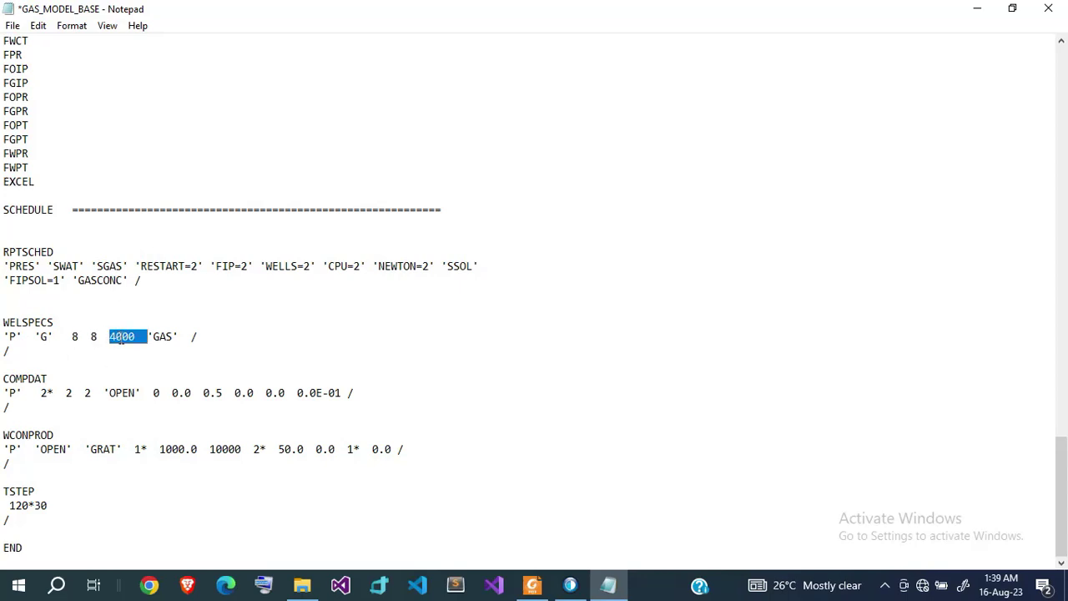
click(119, 337)
double_click(161, 335)
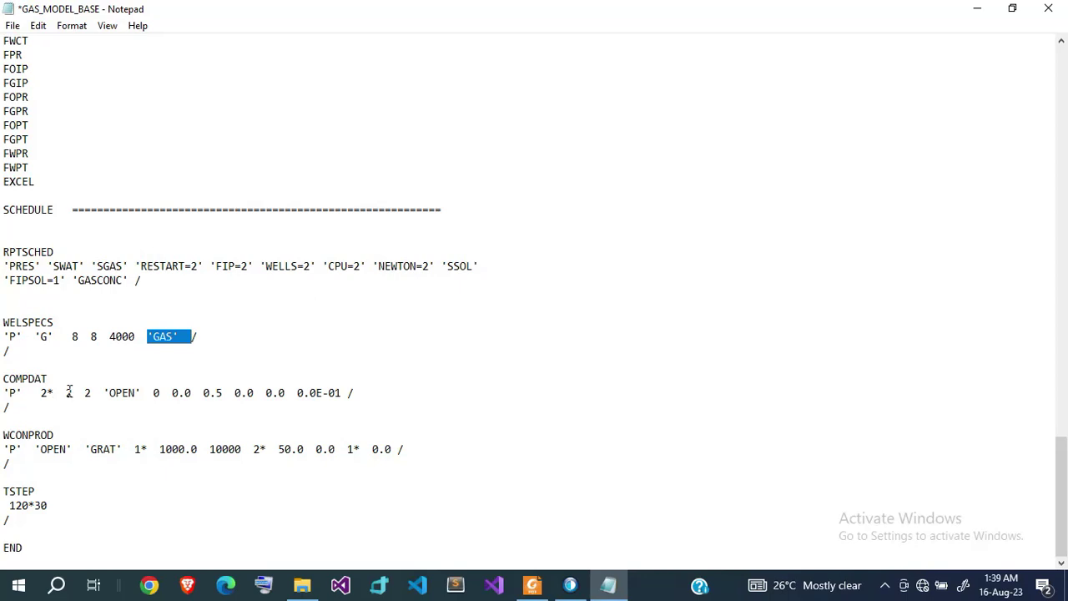
drag(67, 392, 93, 393)
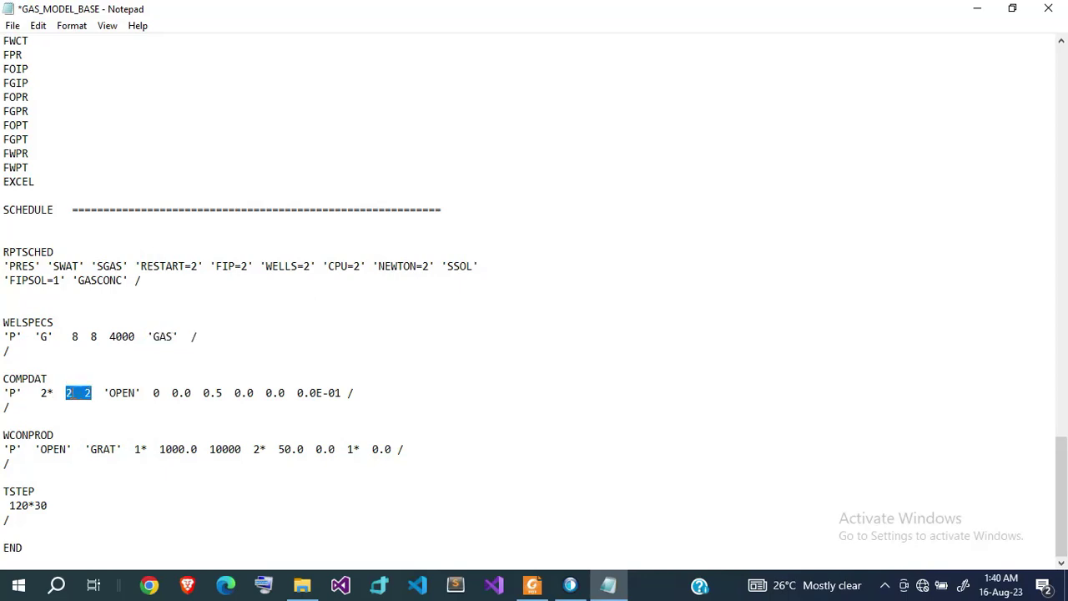
drag(203, 393, 225, 392)
Step: Examine the WCONPROD entry of GAS_MODEL_BASE item by item, from the open status and GRAT control to the rate and pressure limits
double_click(50, 451)
double_click(3, 435)
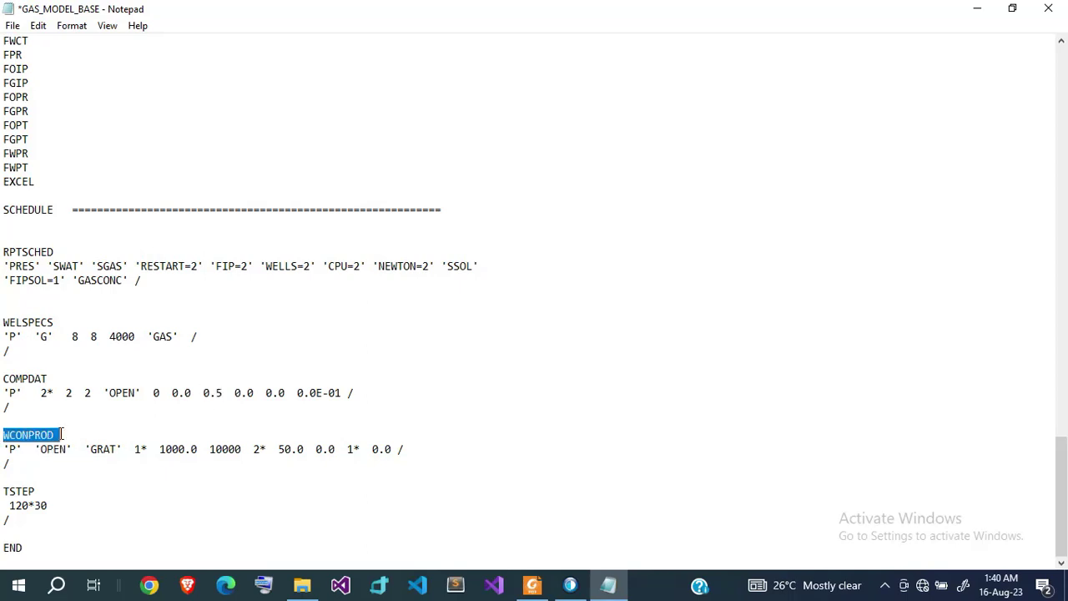
double_click(60, 449)
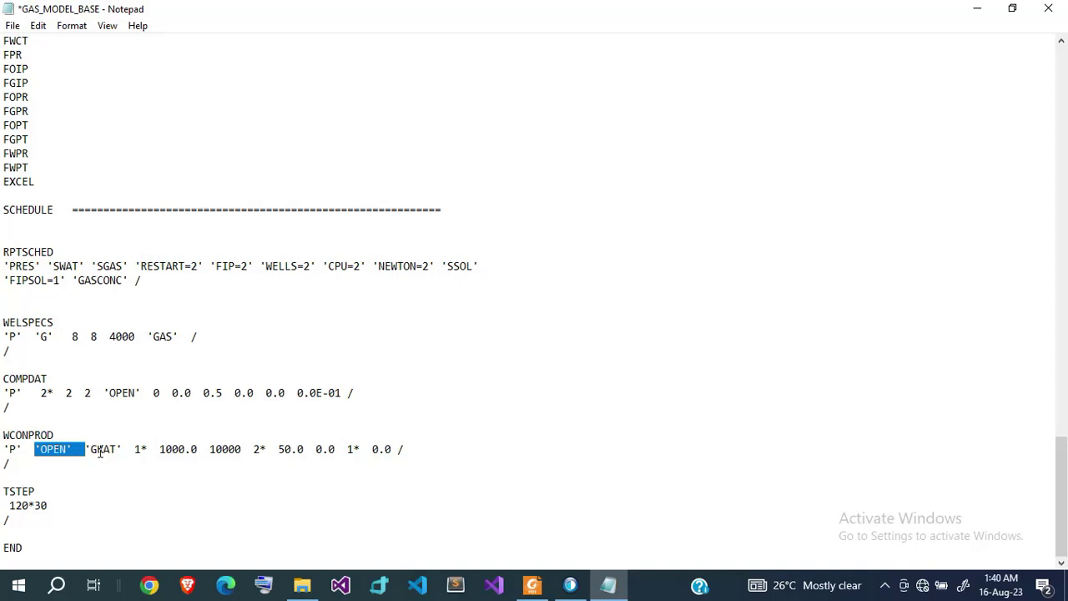
double_click(100, 451)
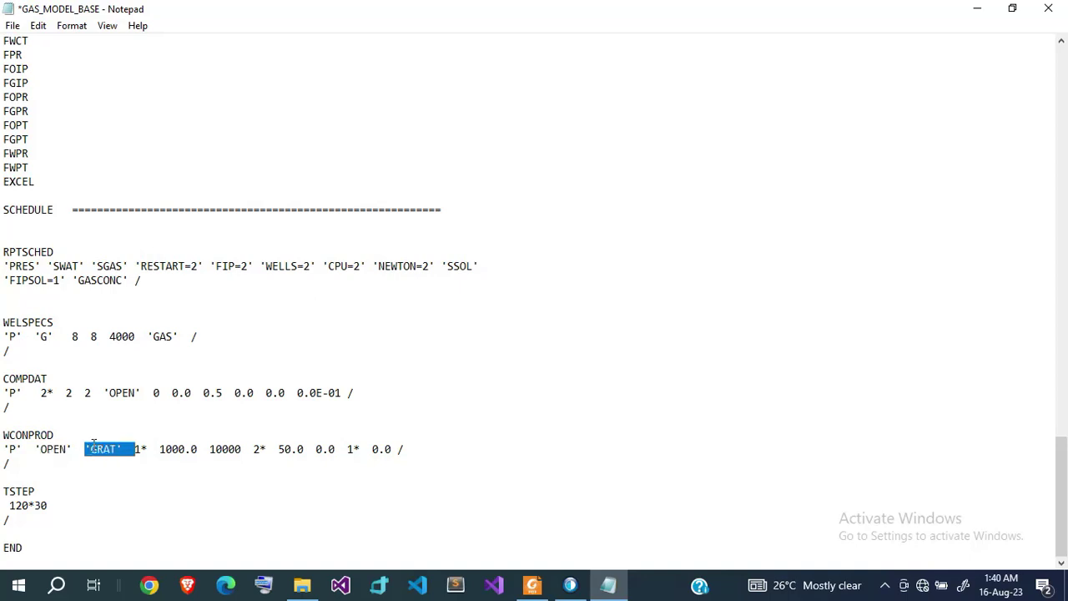
double_click(140, 449)
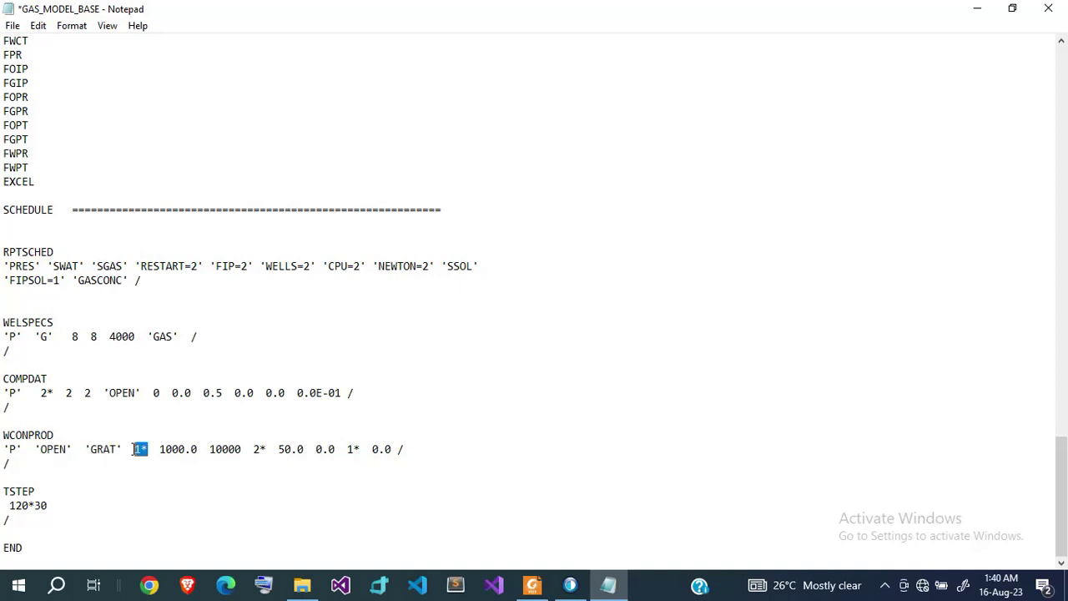
drag(159, 449, 198, 449)
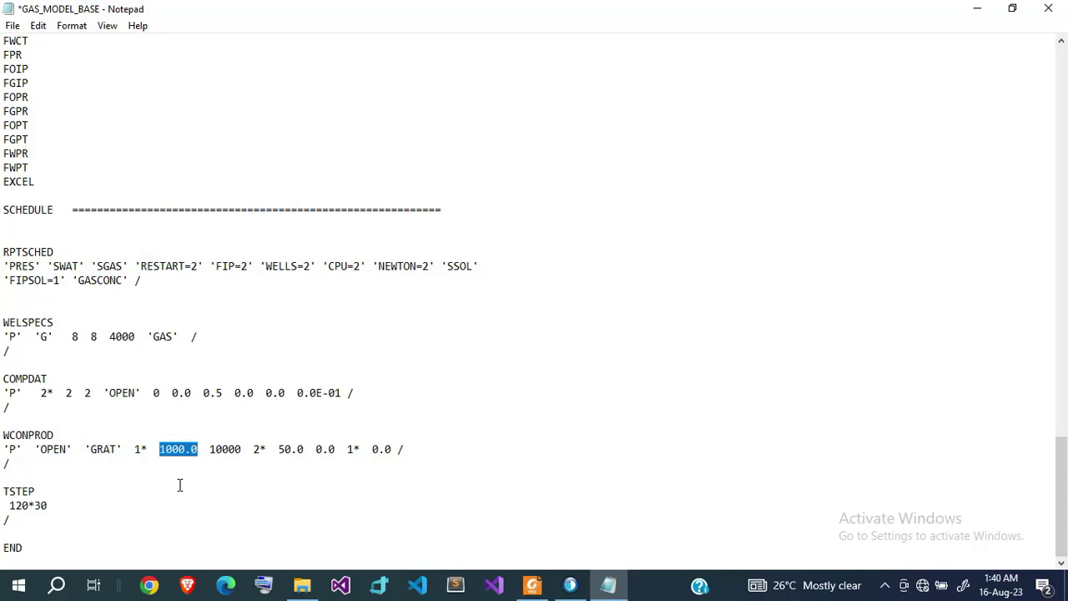
click(156, 444)
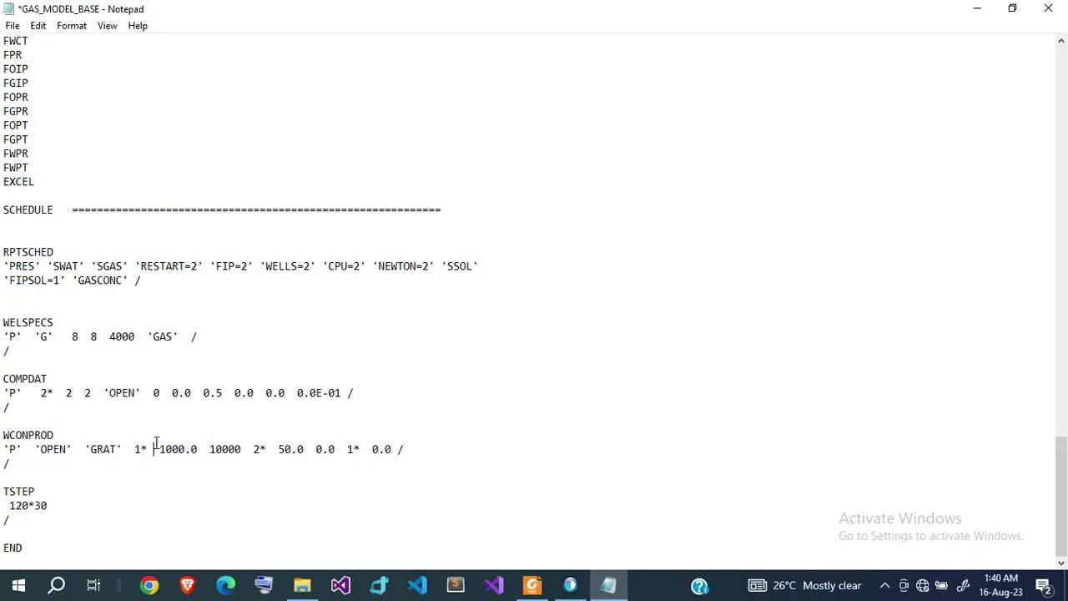
drag(157, 443, 197, 449)
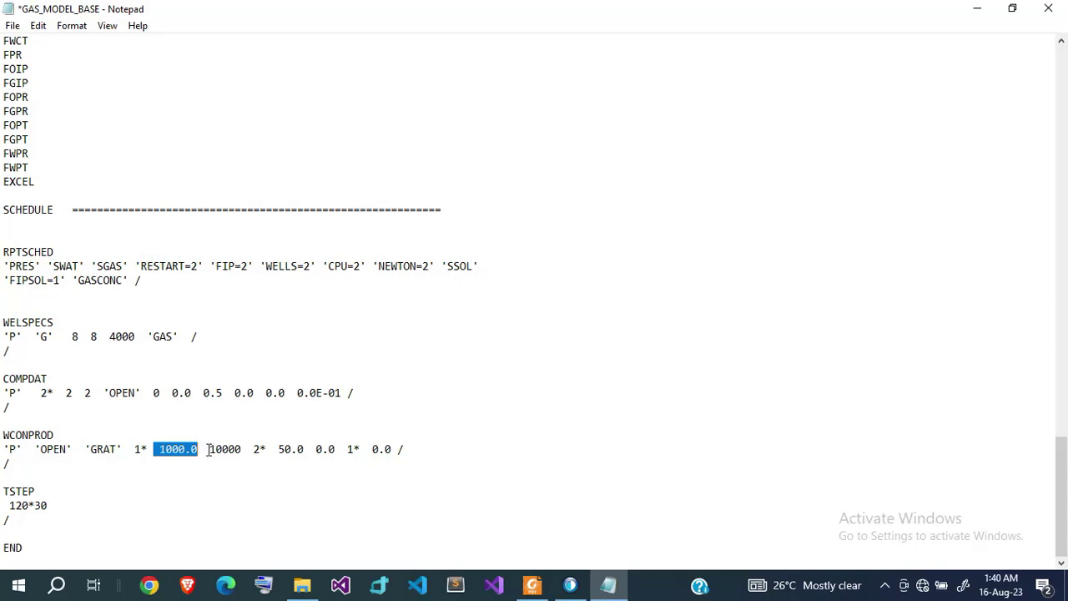
drag(210, 449, 244, 448)
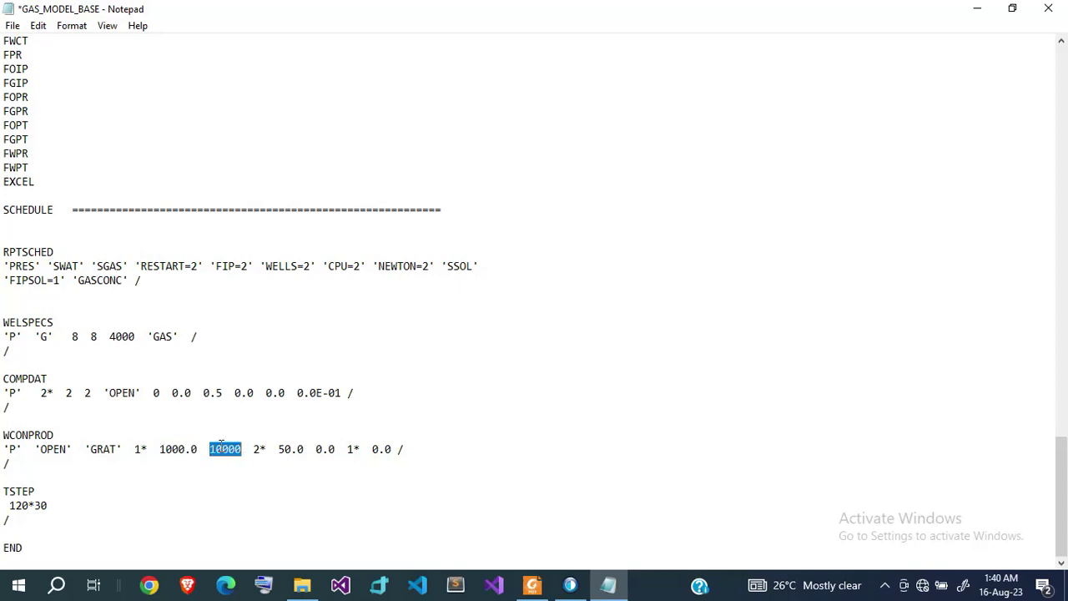
double_click(221, 446)
click(223, 449)
drag(254, 449, 267, 449)
click(267, 449)
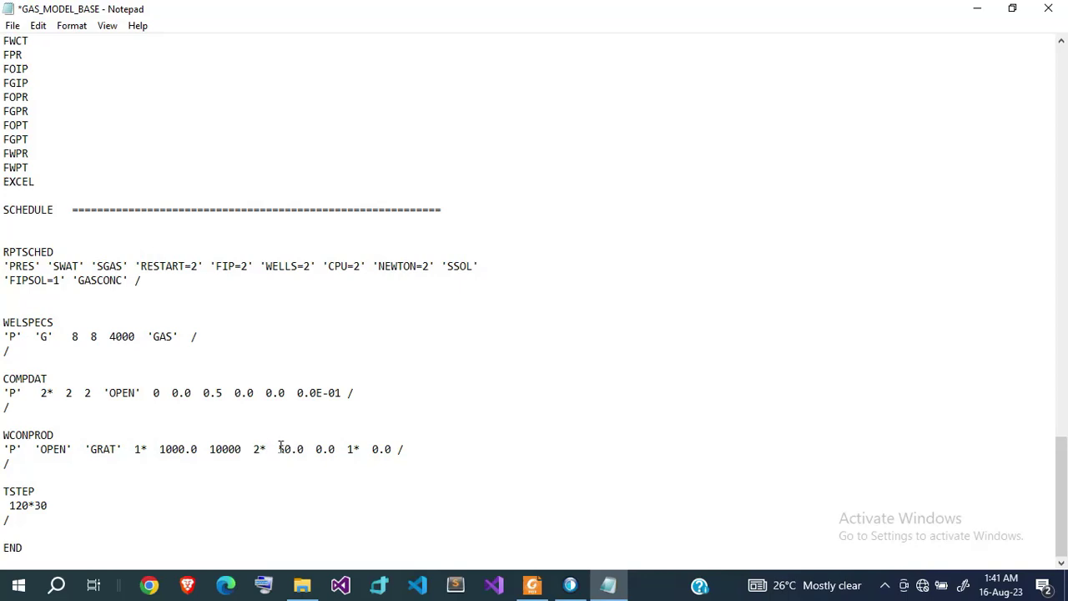
drag(279, 449, 305, 449)
Step: Check the 120*30 time steps under TSTEP and save the GAS_MODEL_BASE file
drag(50, 506, 37, 504)
click(54, 506)
drag(10, 504, 48, 504)
click(53, 504)
key(ctrl+s)
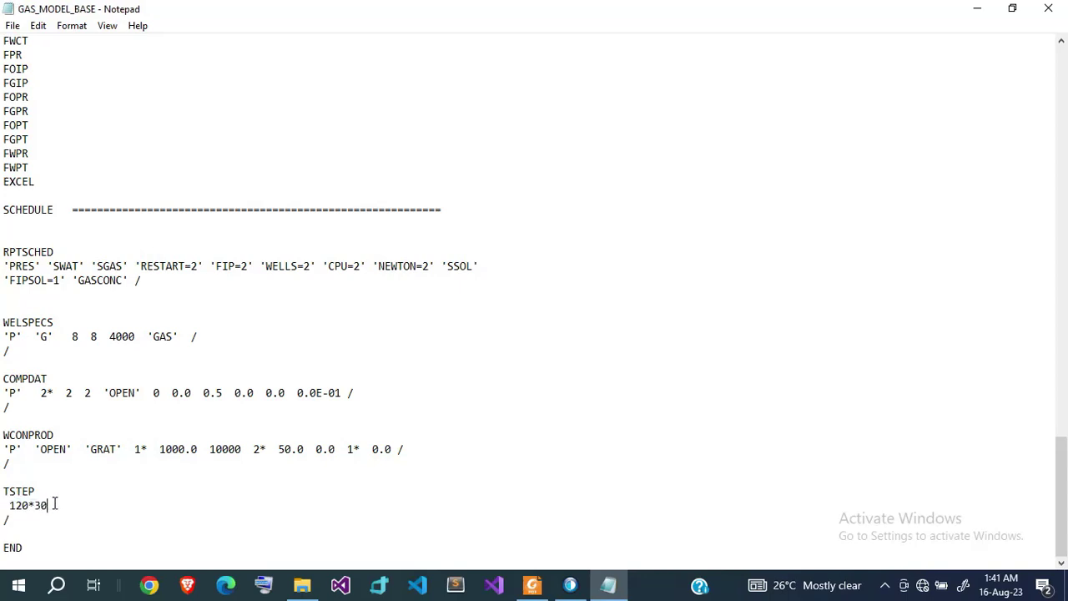
Step: Snap the GAS_MODEL_BASE window to the left half of the screen
click(204, 378)
key(Home)
key(super+Left)
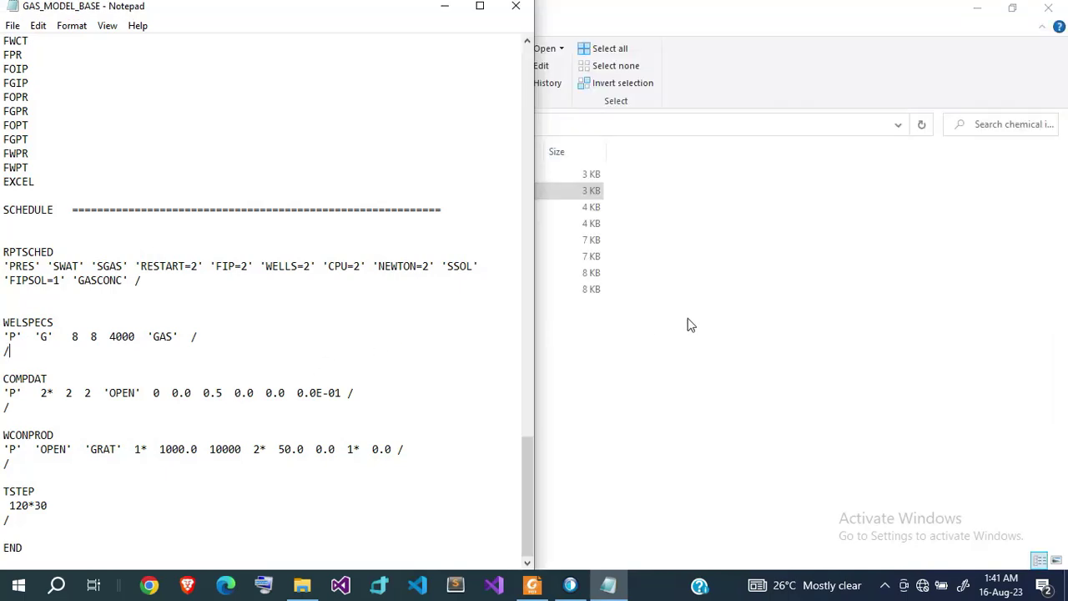
Step: Open gas_gas_model from the chemical injection folder side by side with GAS_MODEL_BASE and minimise the folder window
click(692, 325)
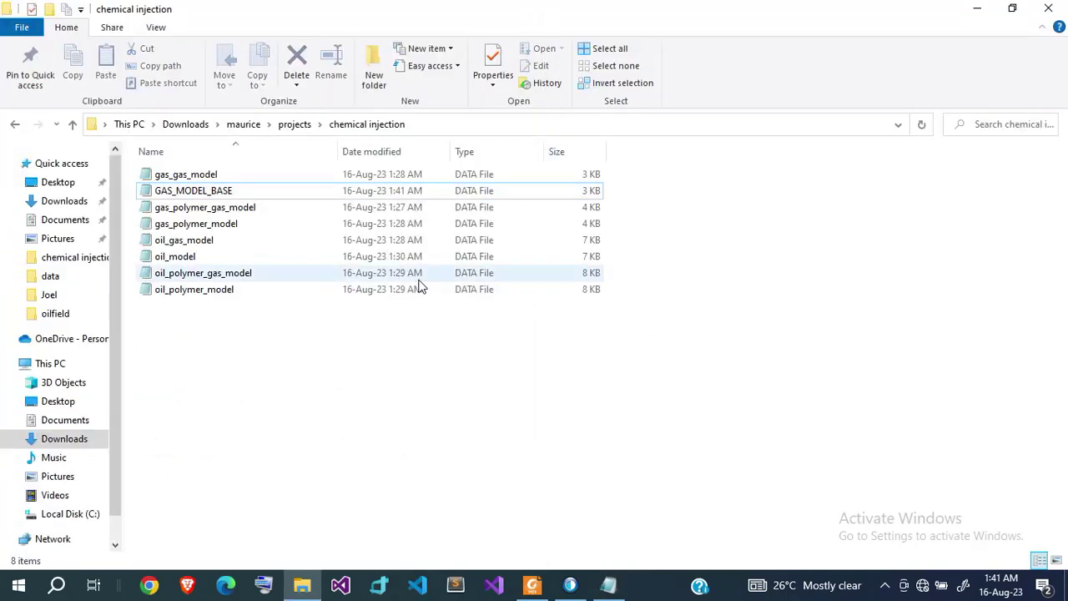
double_click(189, 177)
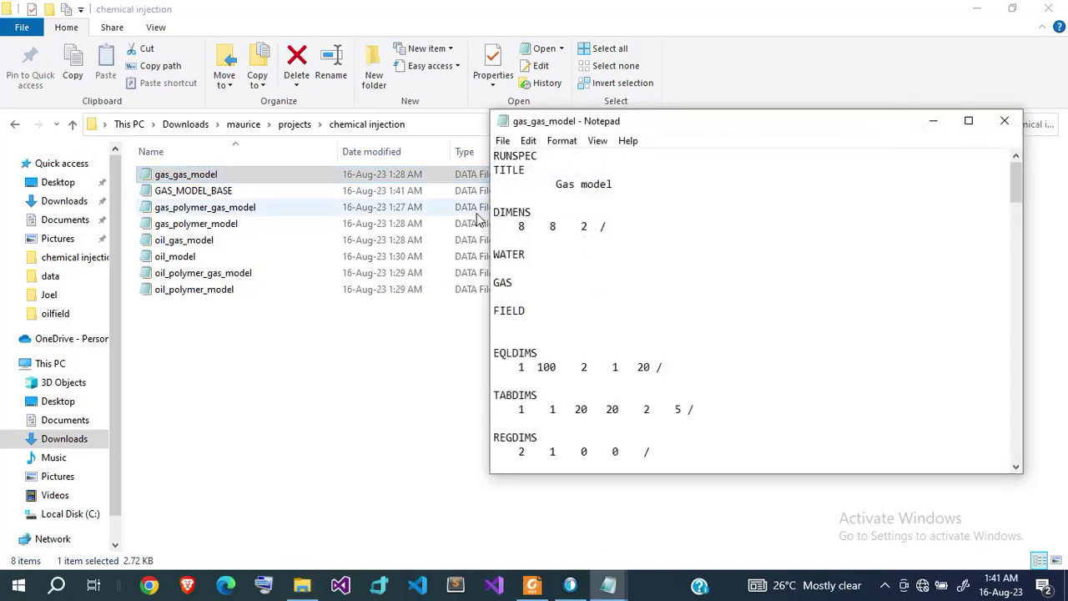
key(super+Right)
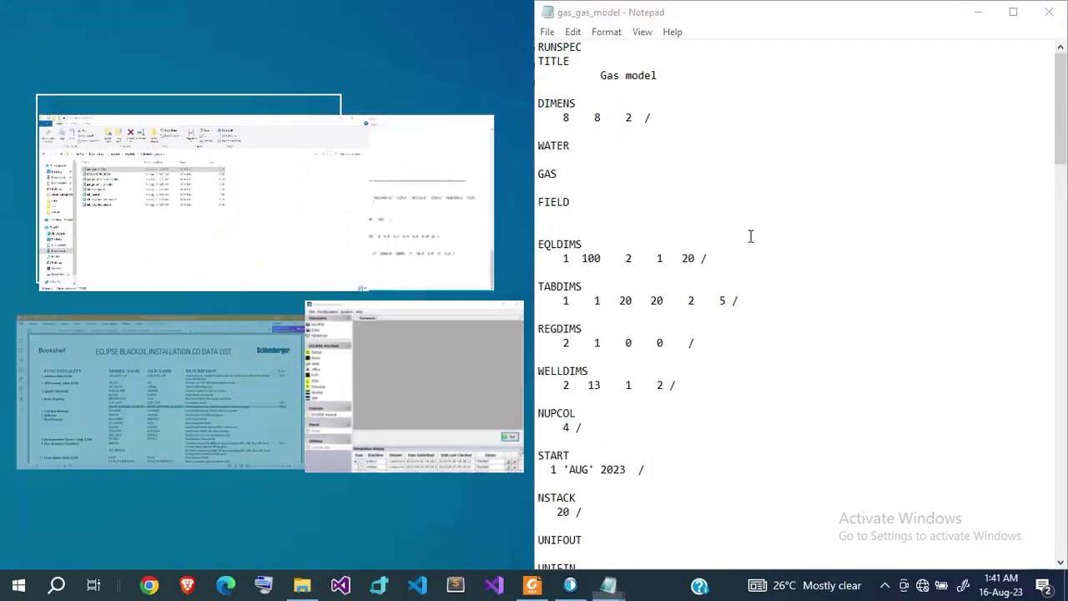
click(803, 219)
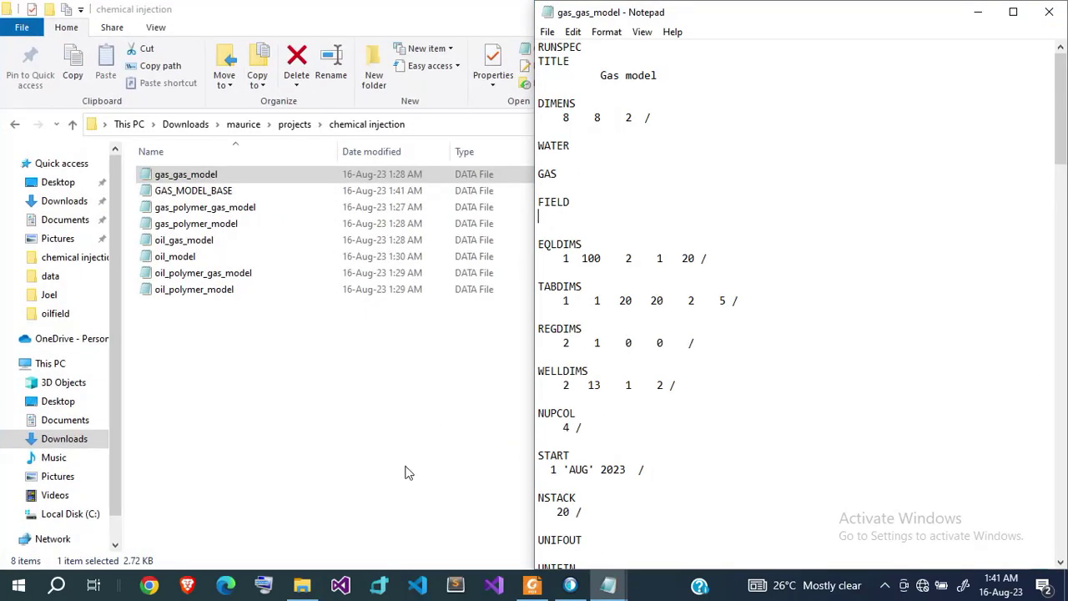
click(523, 460)
key(super+Up)
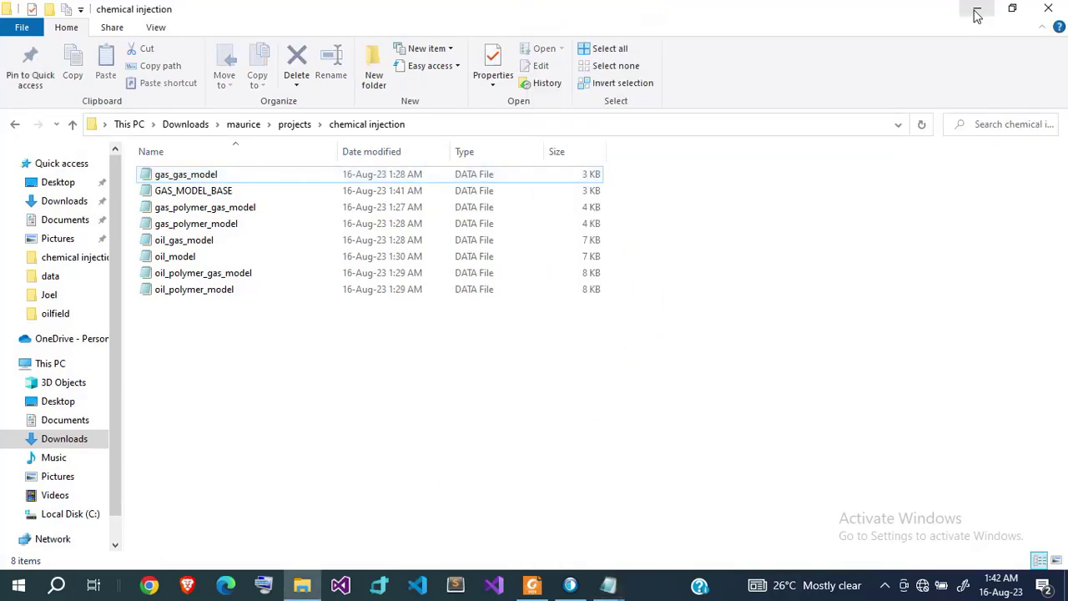
click(977, 15)
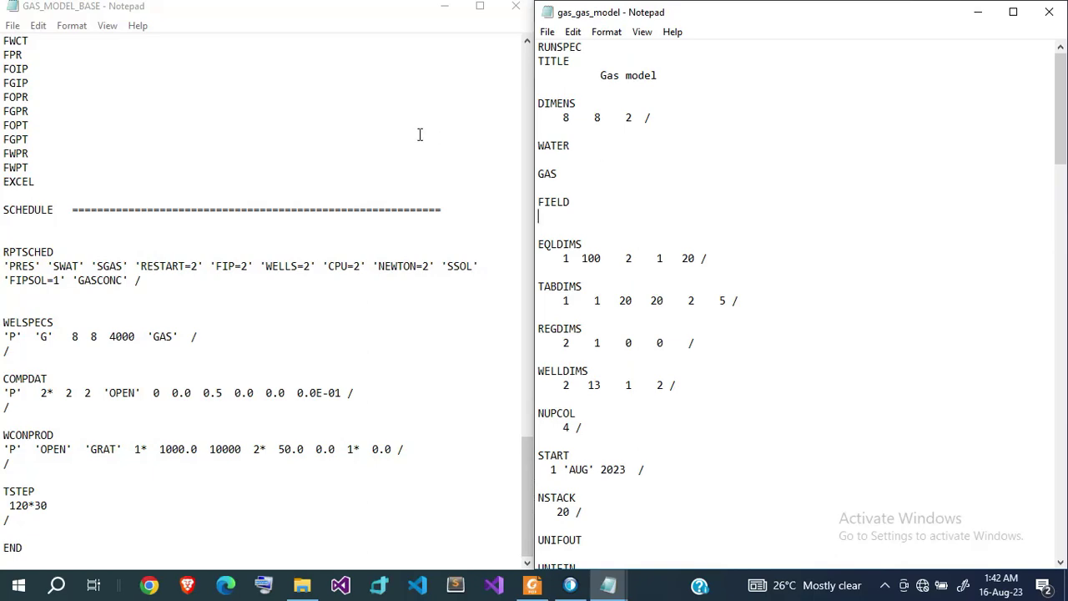
Step: Compare the SCHEDULE sections of both files and examine the gas injector IG line under WELSPECS in gas_gas_model
scroll(195, 214, up, 20)
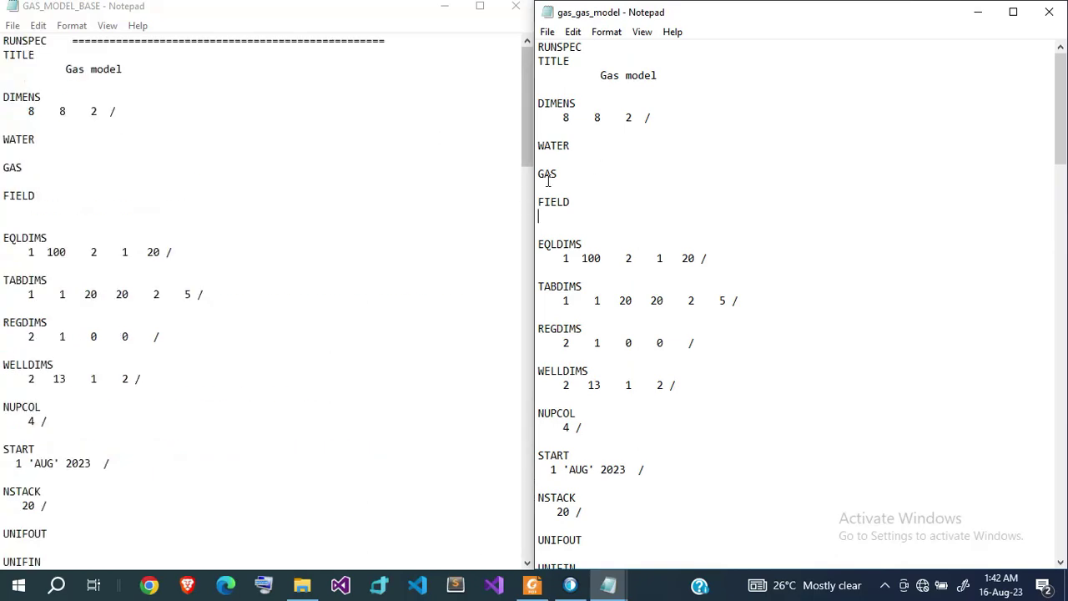
scroll(609, 186, down, 20)
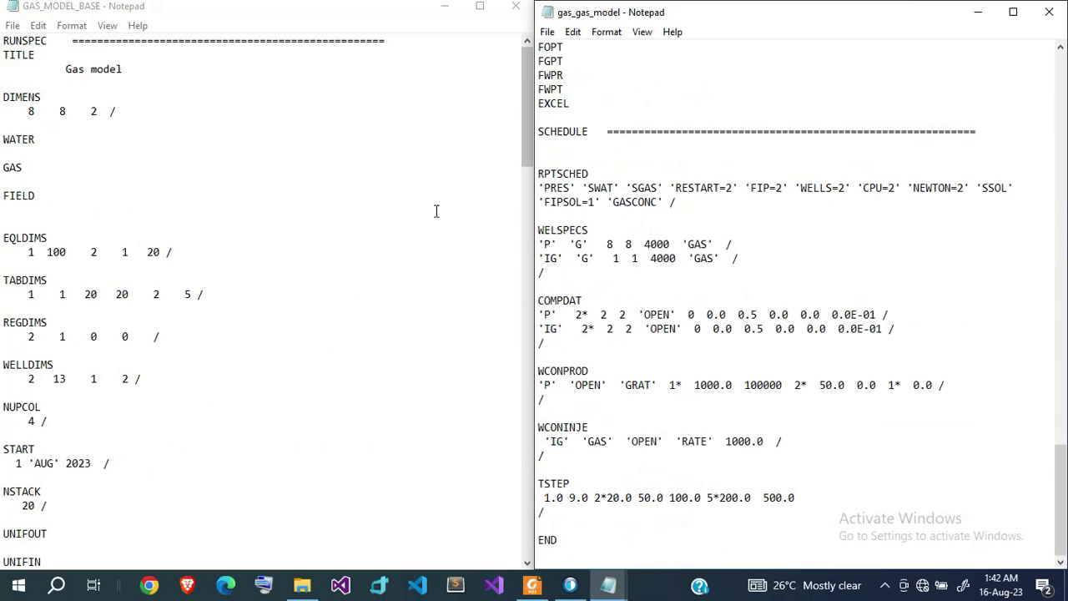
scroll(420, 216, down, 20)
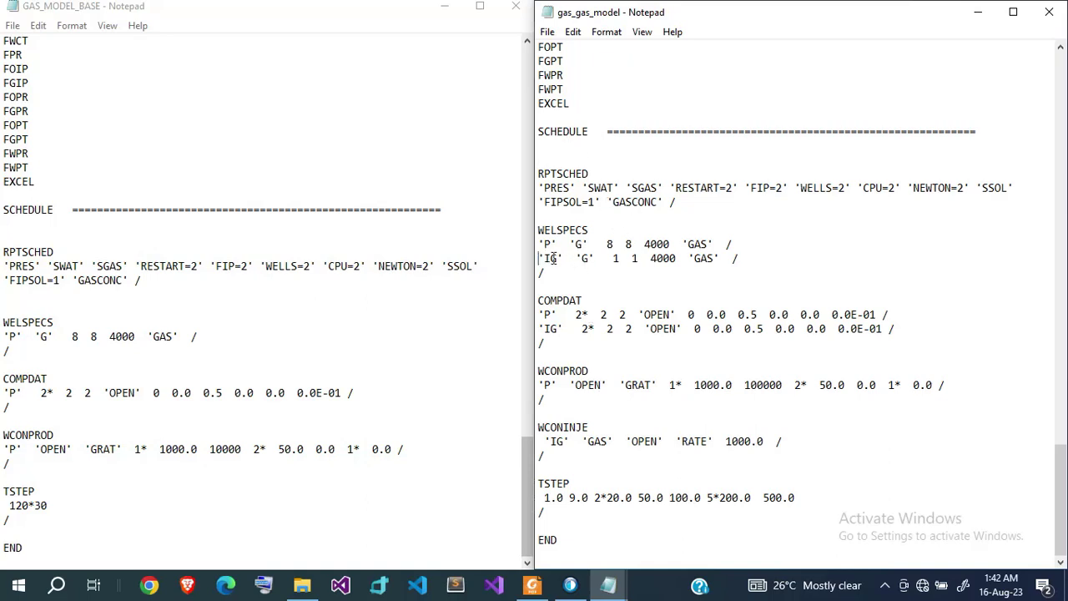
drag(538, 259, 749, 264)
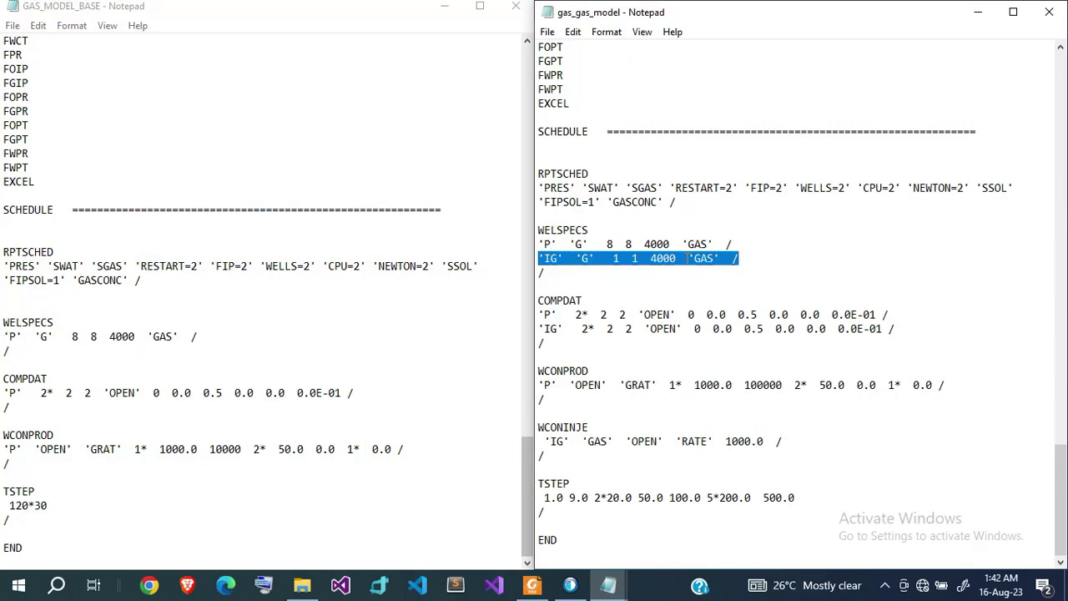
double_click(706, 258)
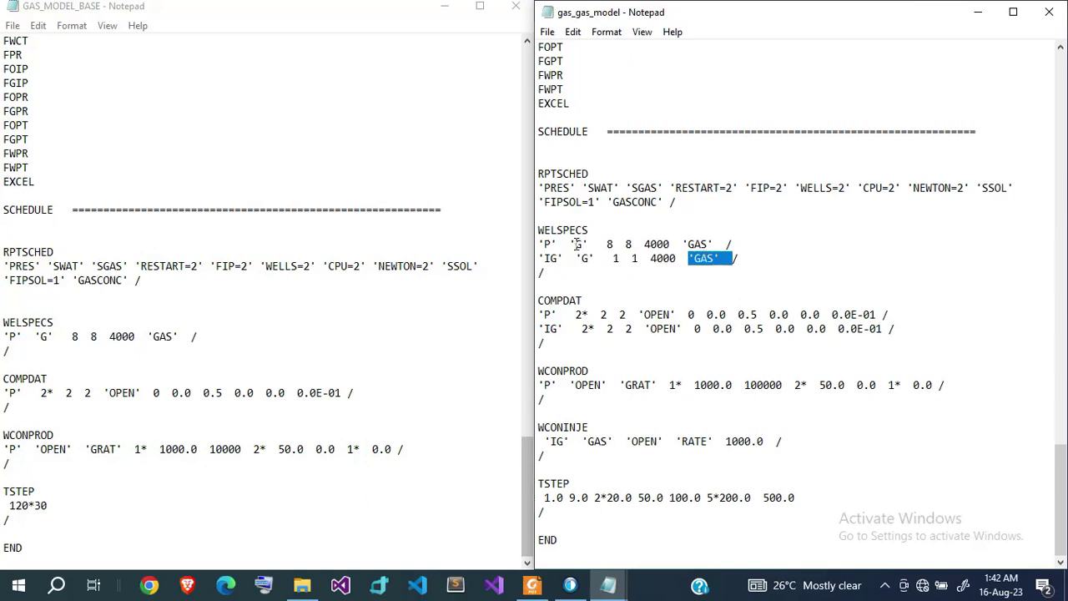
double_click(553, 258)
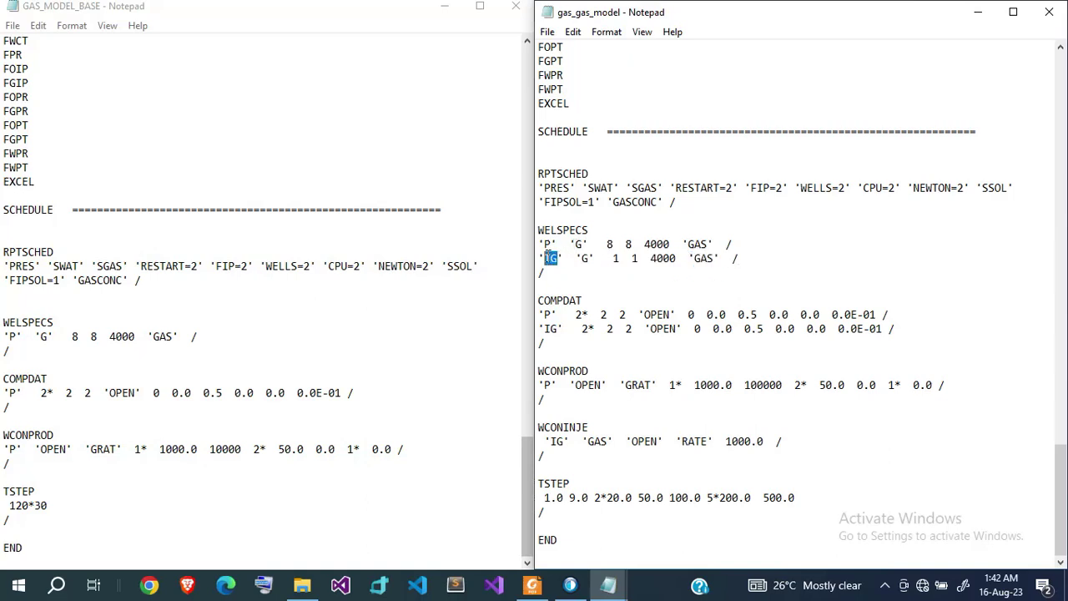
click(551, 258)
Step: Examine the completion layers and wellbore diameters of wells P and IG under COMPDAT in gas_gas_model
drag(539, 328, 560, 329)
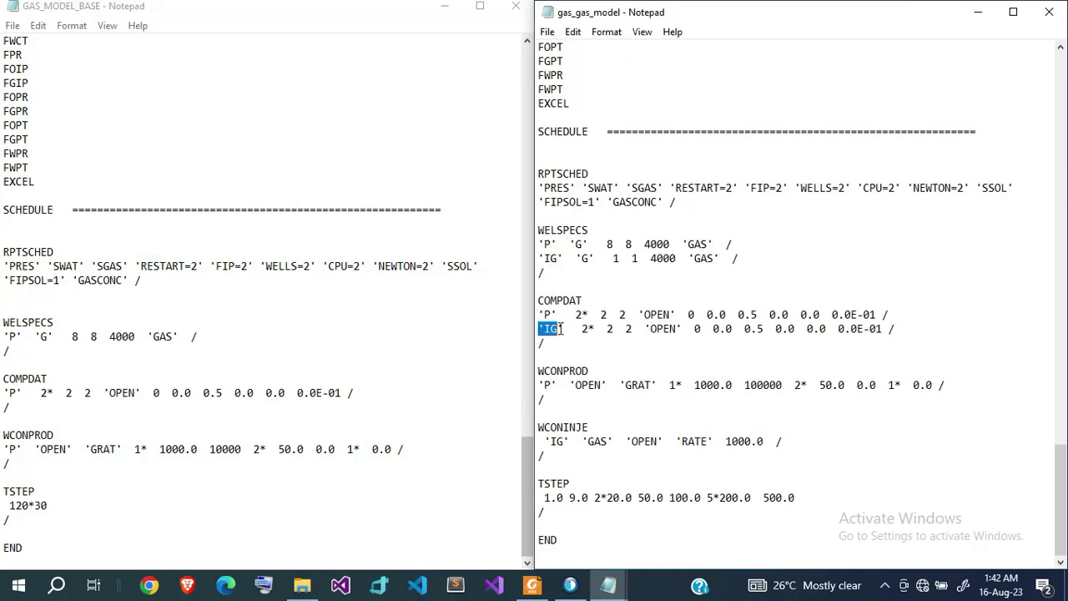
double_click(630, 329)
drag(632, 331, 608, 329)
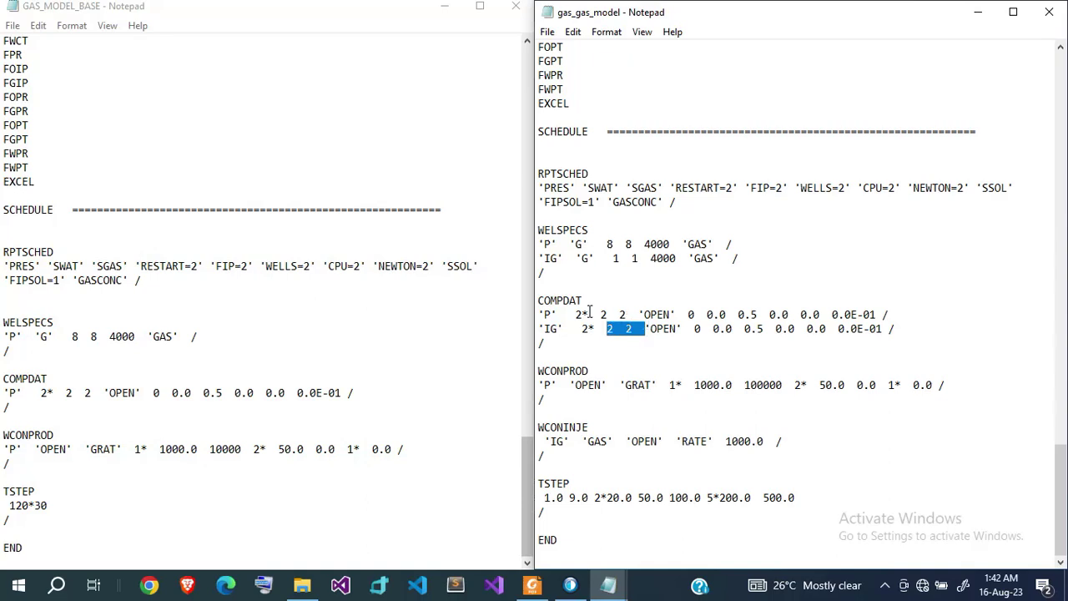
drag(597, 314, 626, 315)
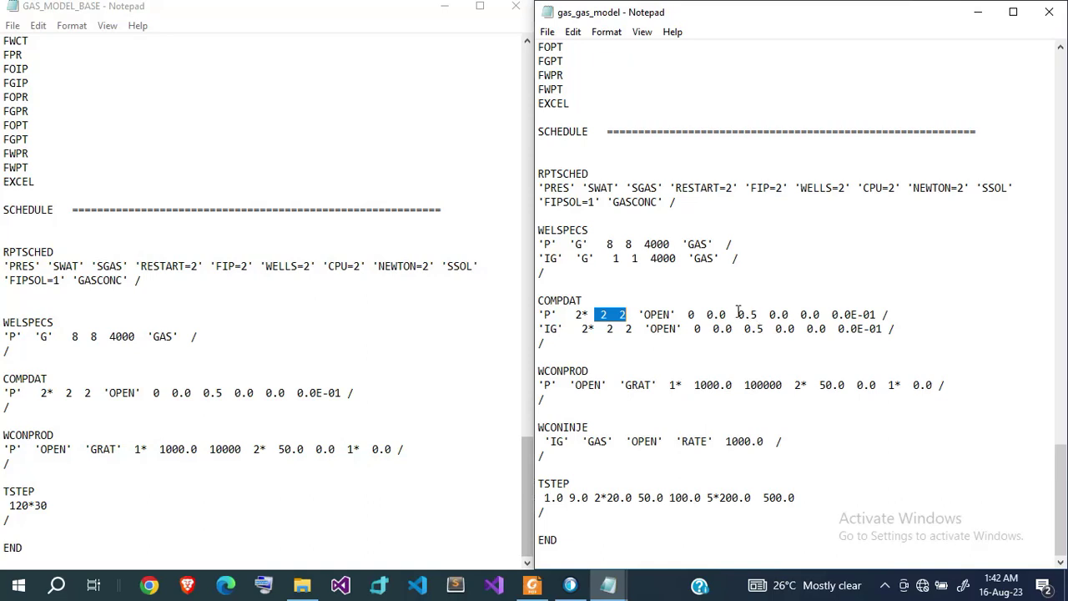
drag(737, 314, 765, 329)
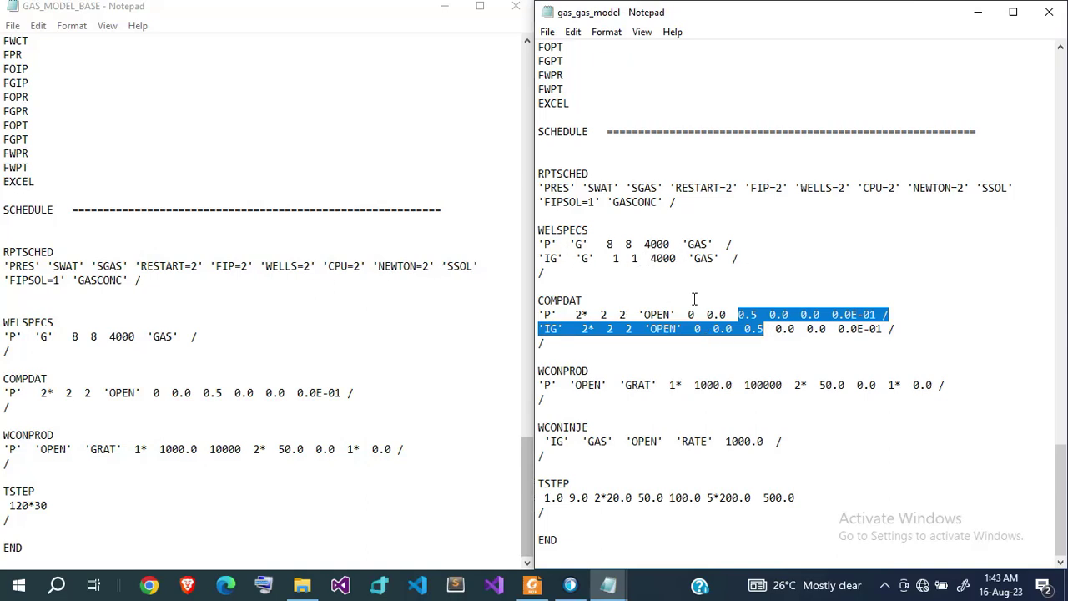
click(688, 359)
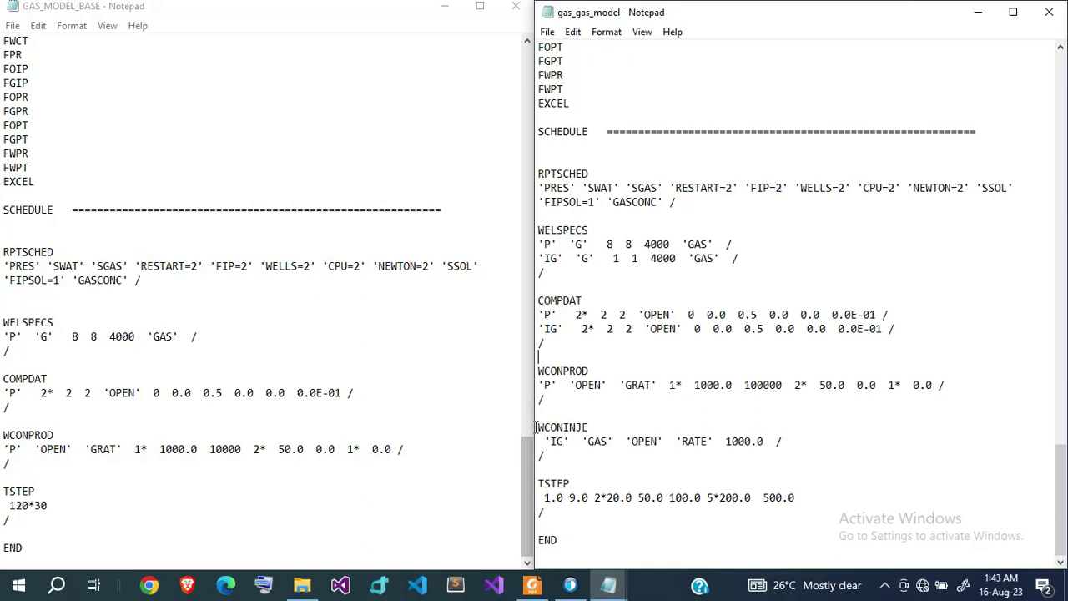
Step: Examine the WCONINJE entry in gas_gas_model, including the injected phase and the injection rate of well IG
drag(539, 426, 607, 429)
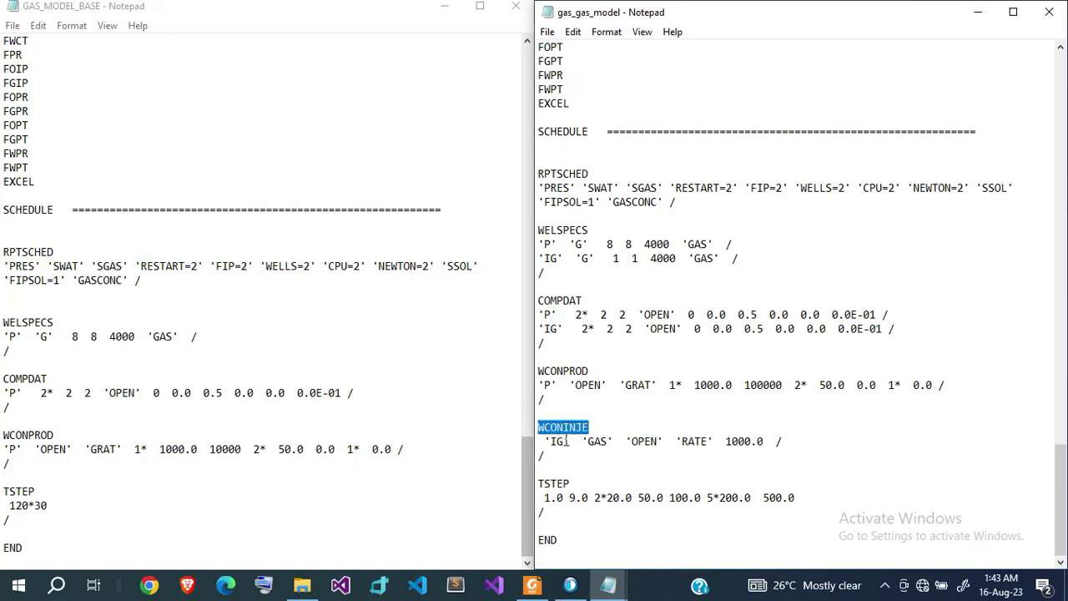
click(590, 442)
double_click(591, 441)
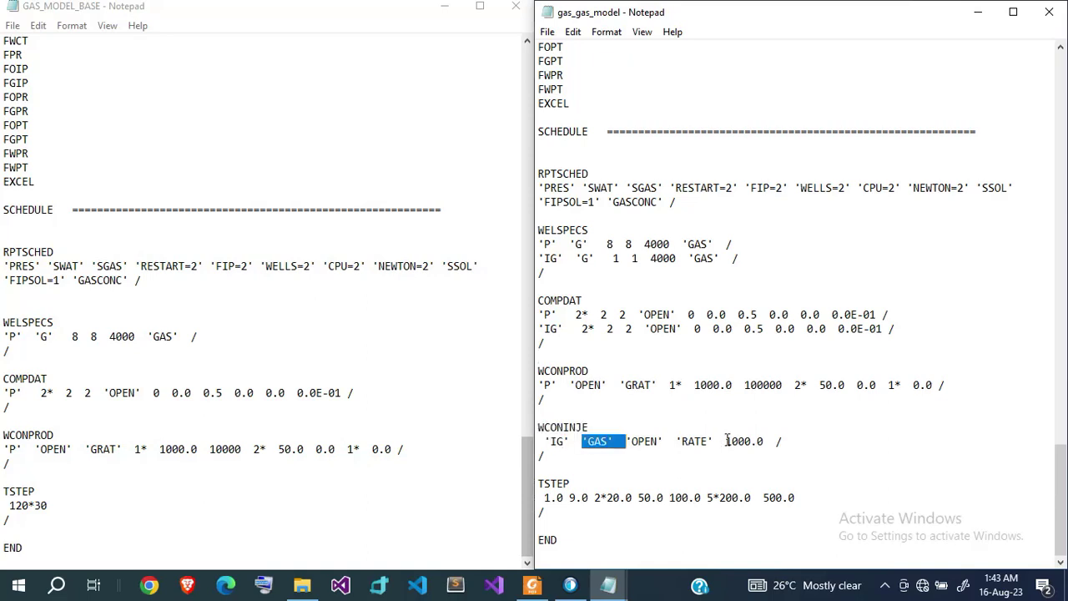
click(731, 440)
double_click(735, 441)
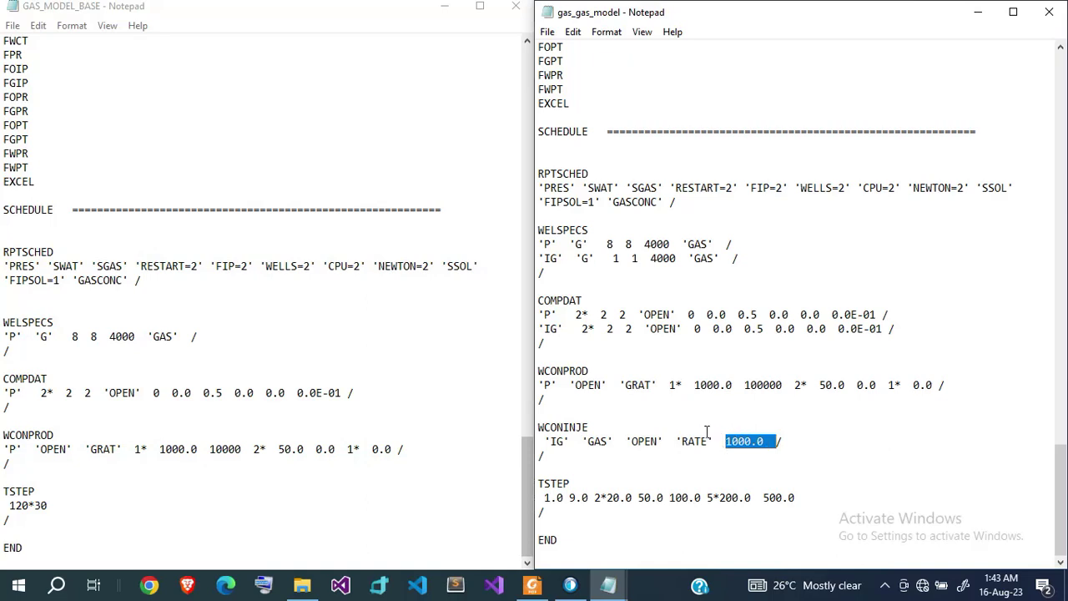
click(784, 443)
Step: Replace the TSTEP entry in gas_gas_model with 120*30 and save the file
drag(800, 496, 545, 497)
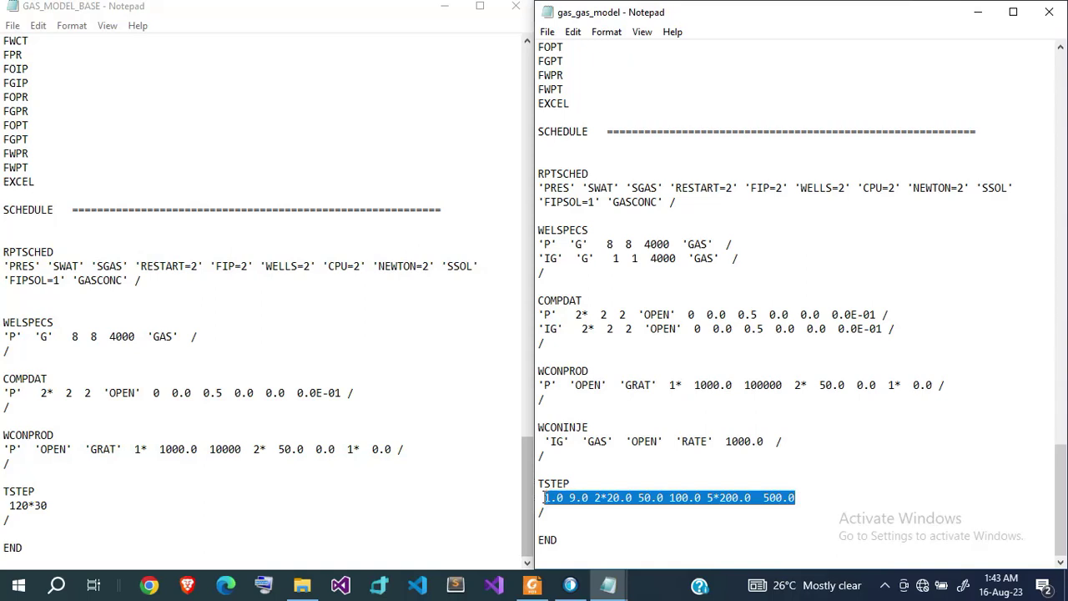
text(120*30)
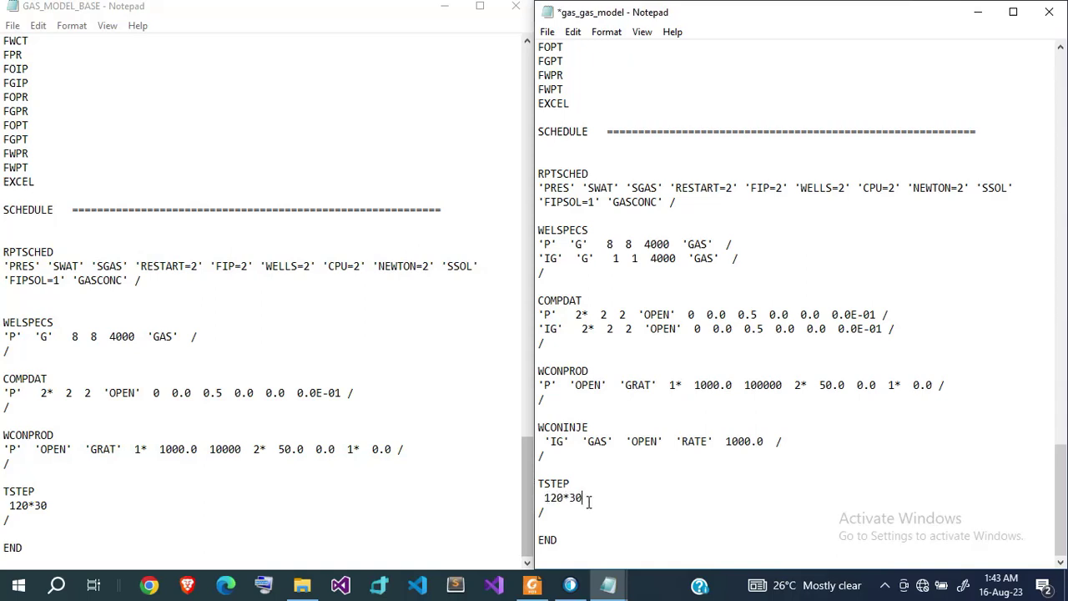
key(ctrl+s)
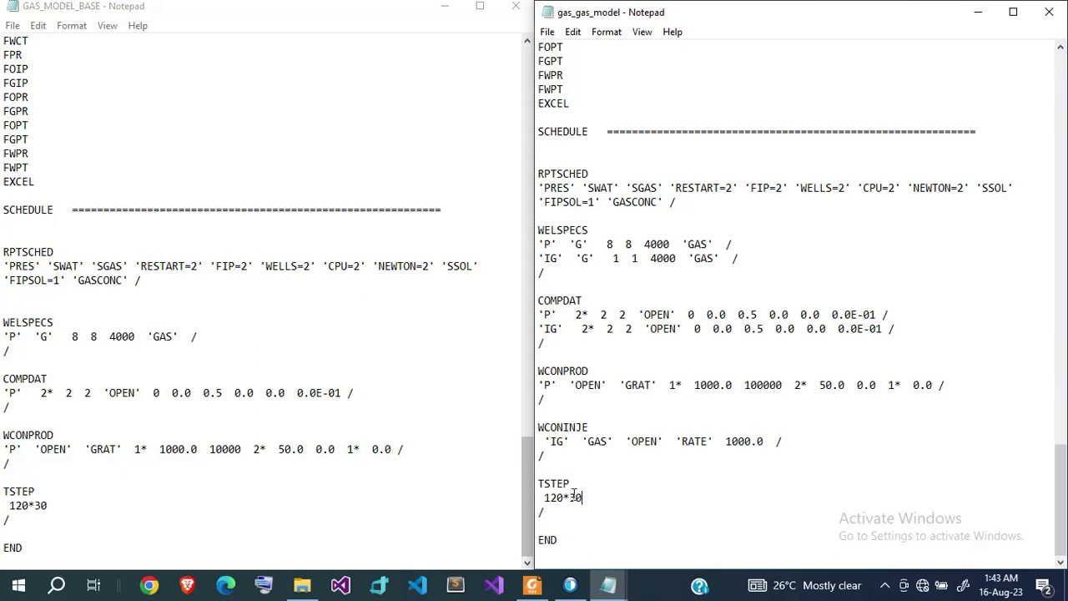
drag(582, 498, 544, 498)
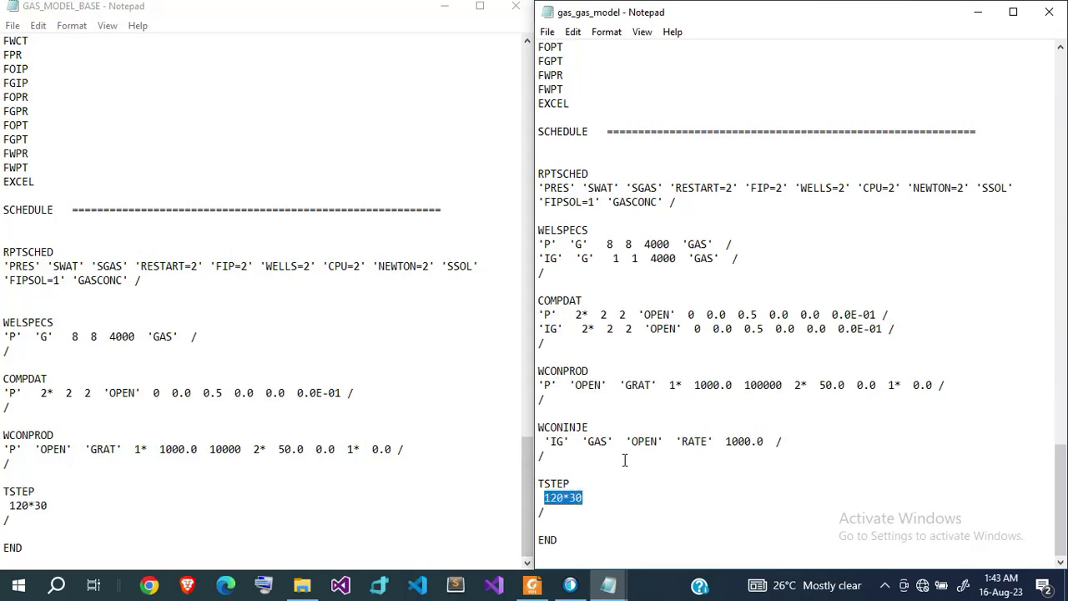
click(661, 456)
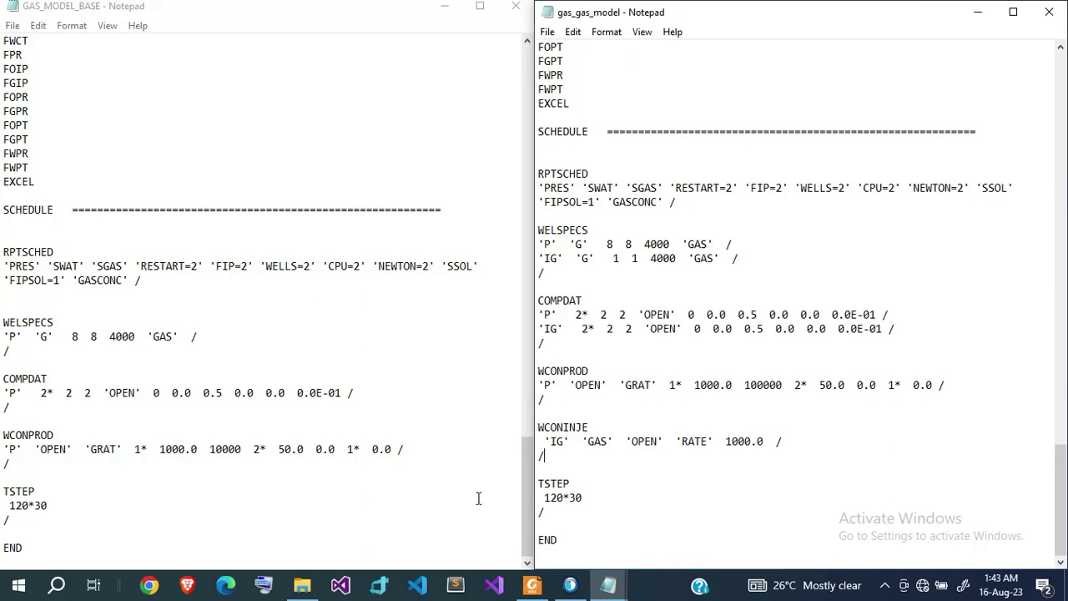
Step: Open gas_polymer_model from the chemical injection folder side by side with GAS_MODEL_BASE and minimise the folder window
click(302, 586)
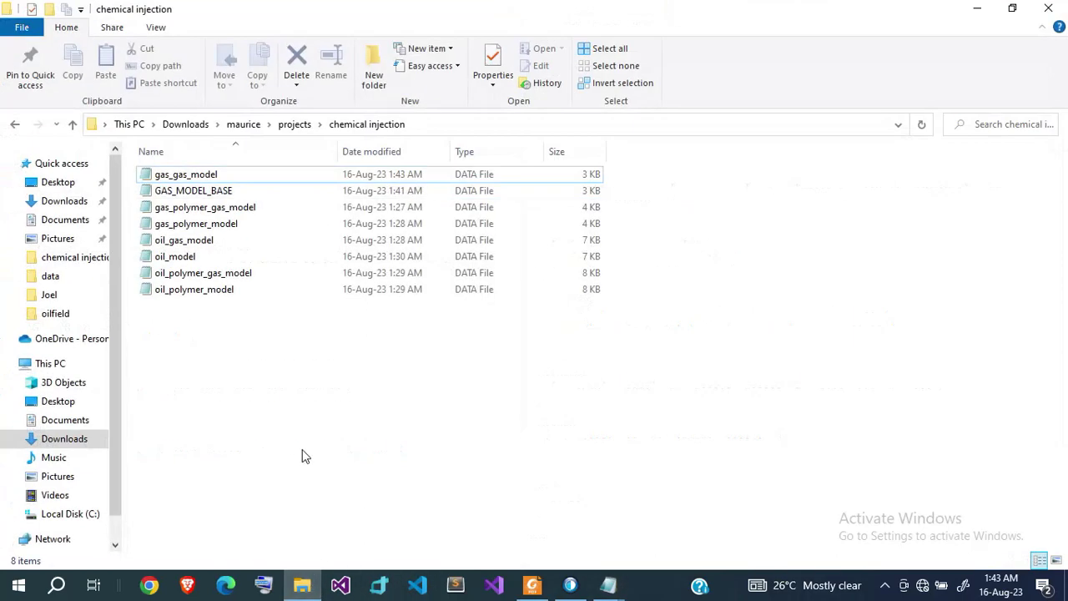
double_click(209, 223)
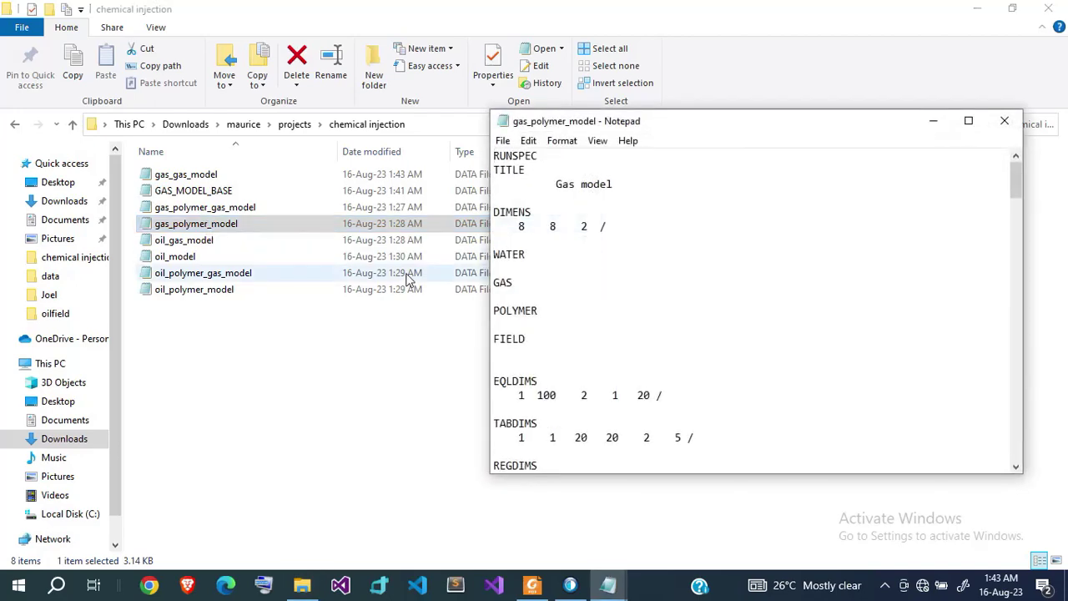
key(super+Right)
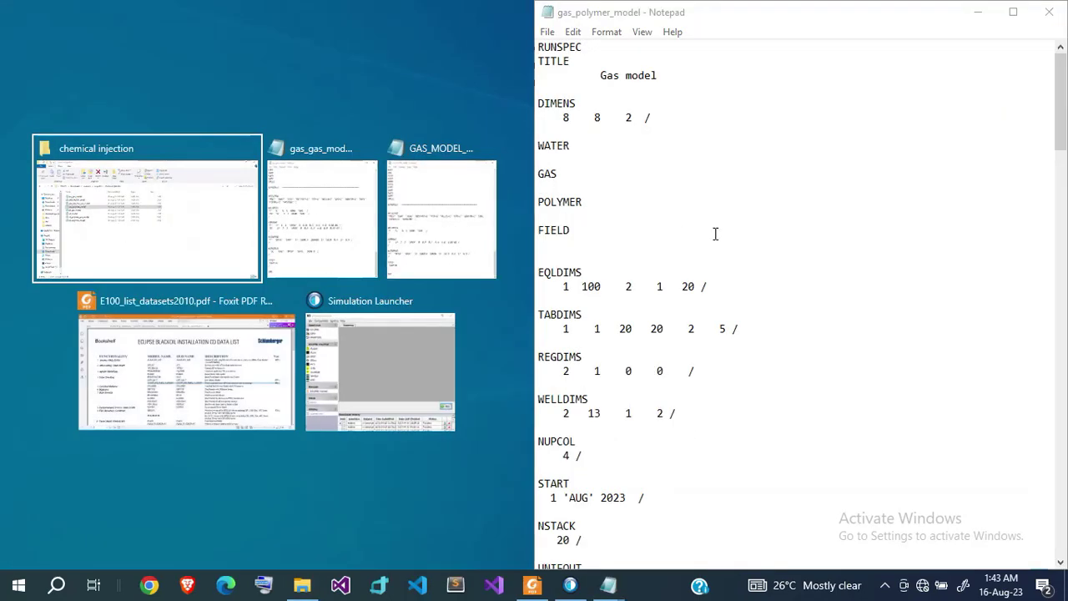
key(Return)
key(super+Up)
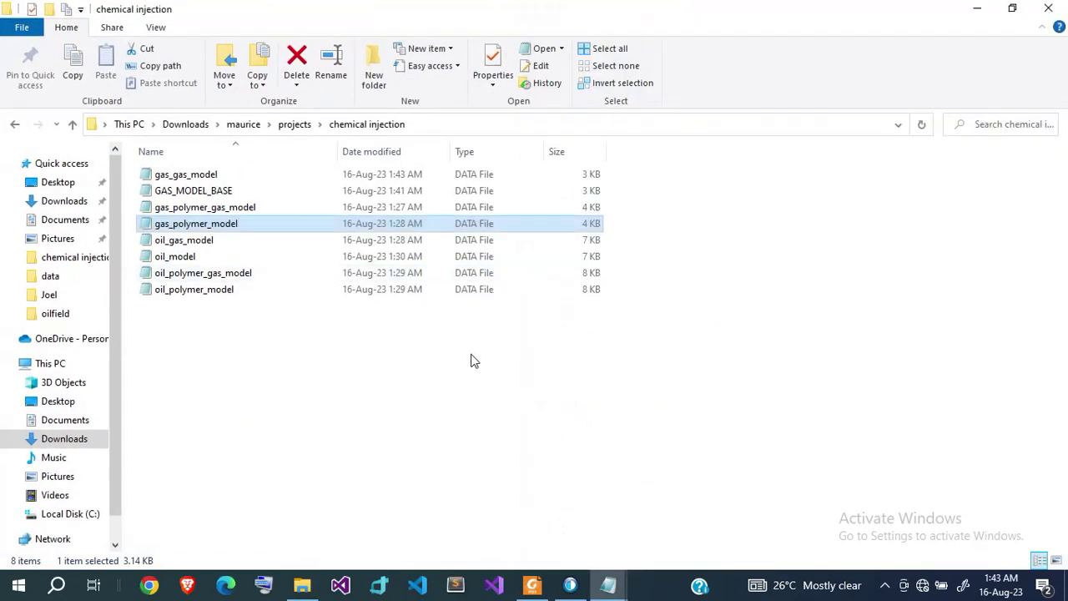
click(976, 8)
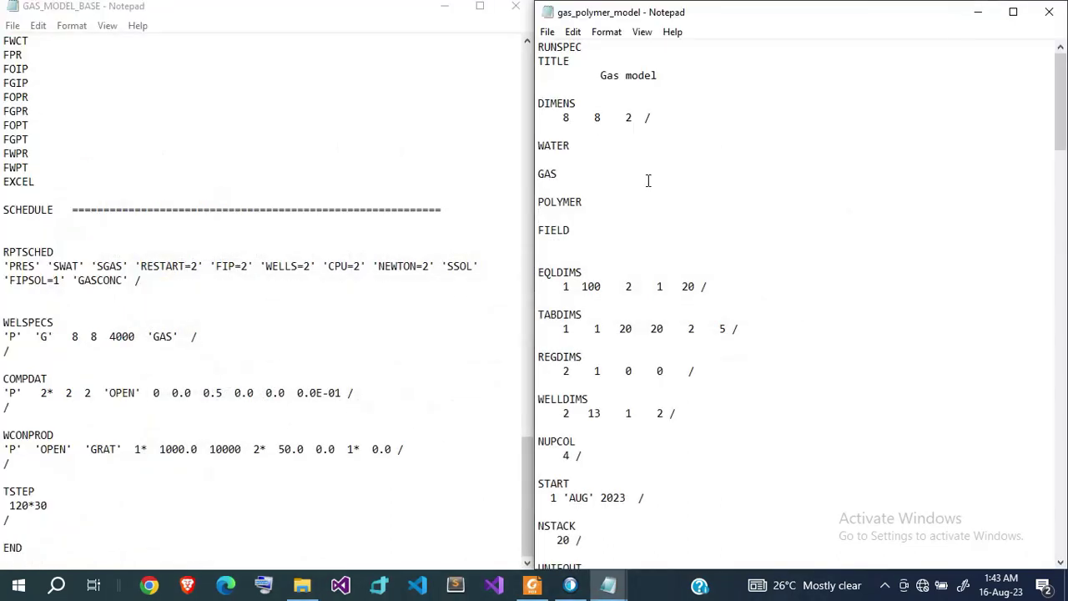
Step: Compare the RUNSPEC sections of both files and examine the POLYMER keyword in gas_polymer_model
double_click(579, 203)
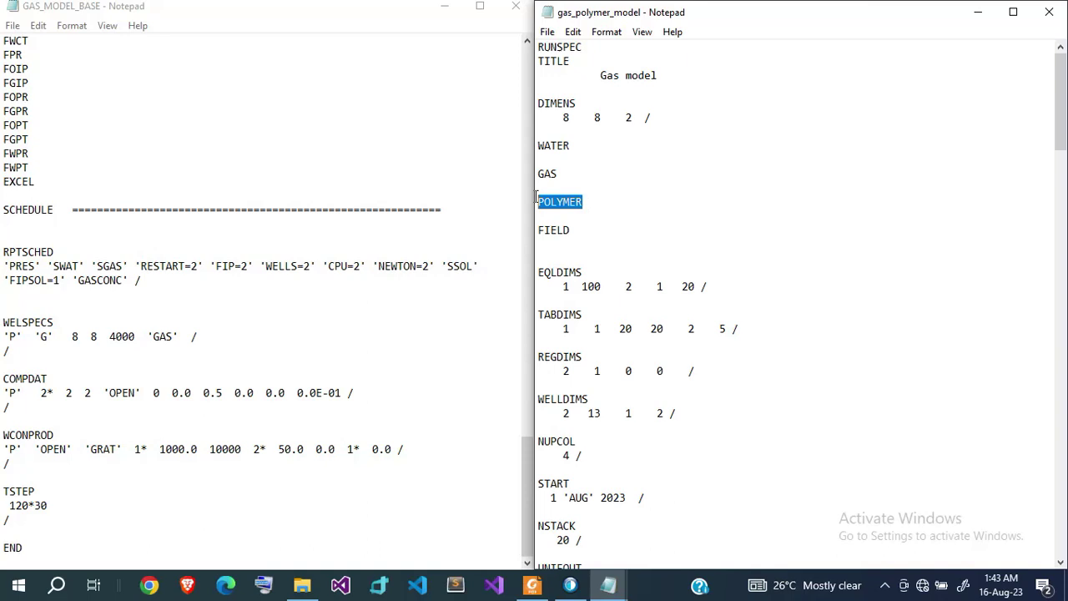
scroll(326, 216, up, 20)
click(327, 216)
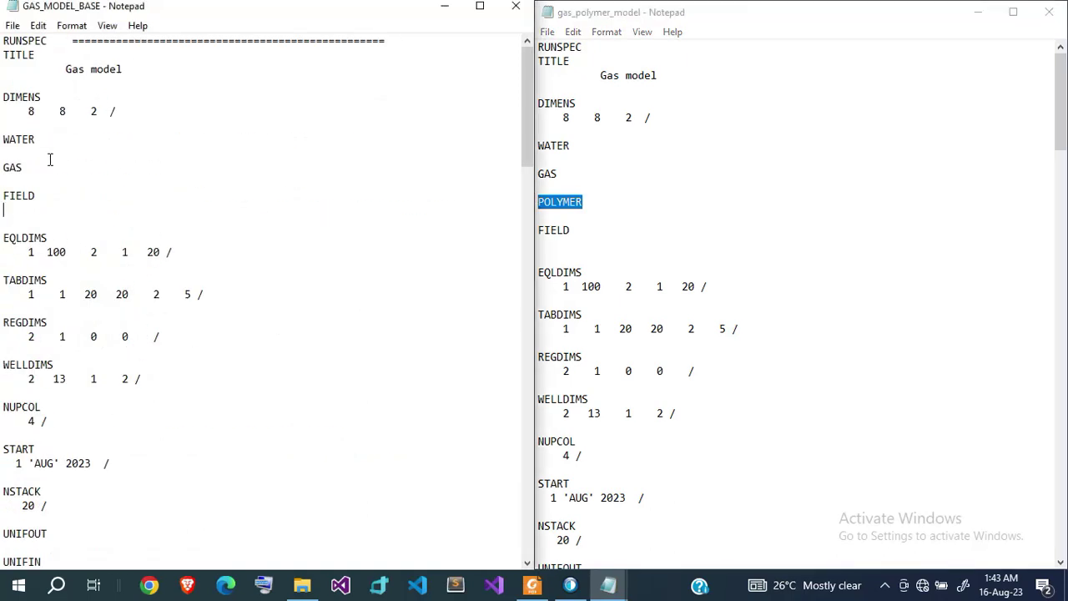
click(582, 222)
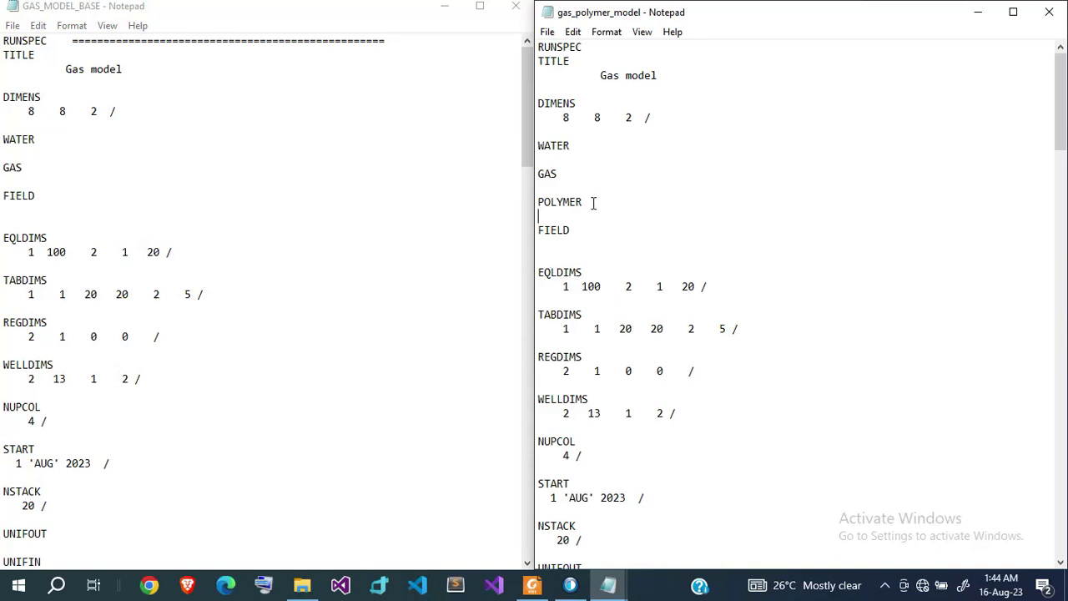
drag(591, 203, 544, 188)
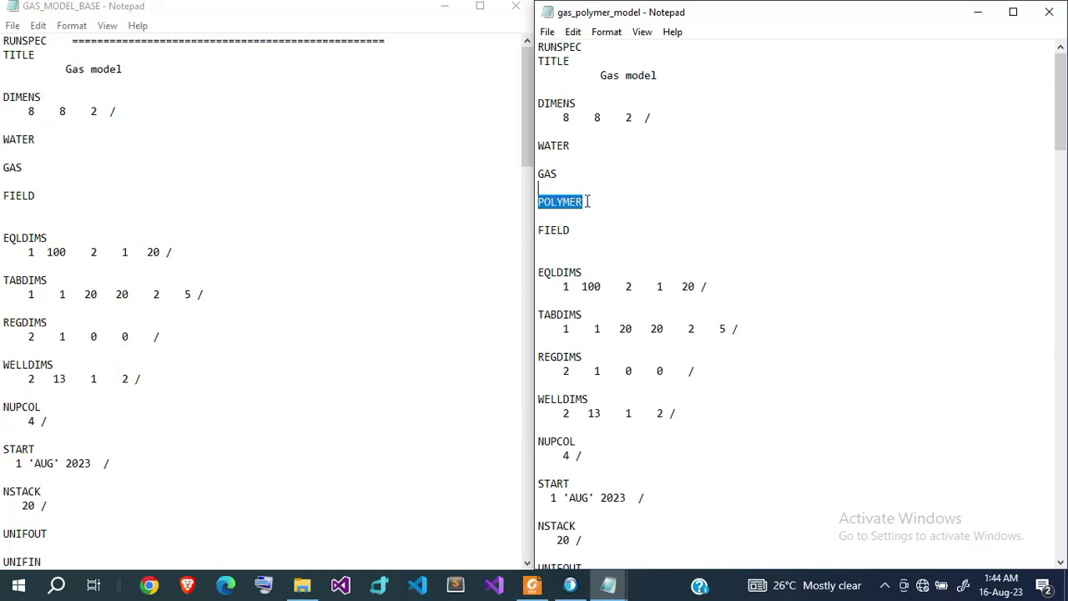
click(588, 201)
Step: Review gas_polymer_model through the GRID and PROPS sections and examine the polymer keyword block from PLYVISC to PLYMAX
scroll(589, 204, down, 1)
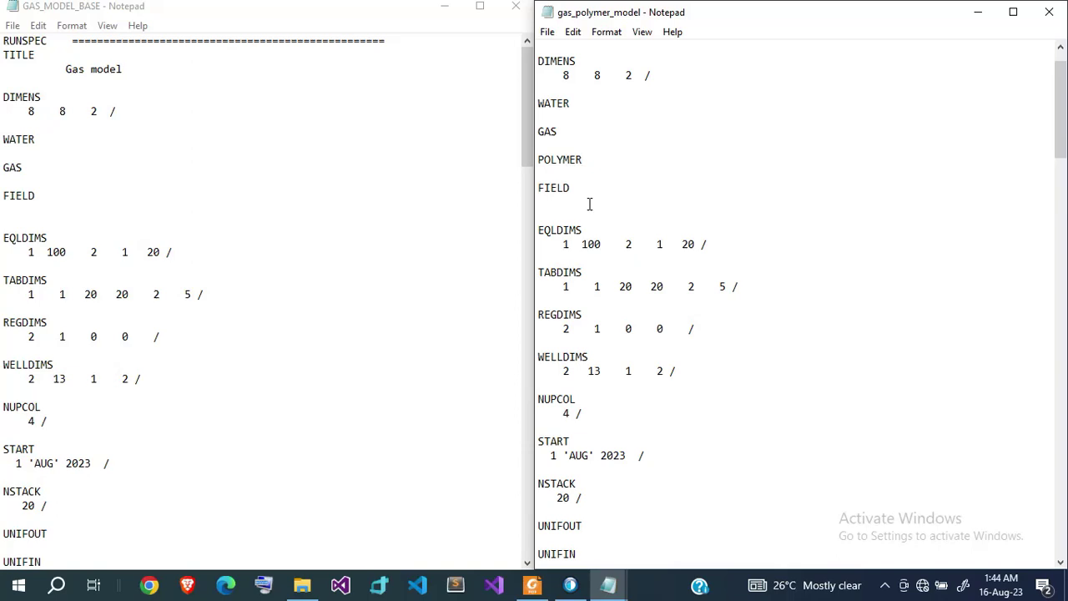
scroll(590, 204, down, 5)
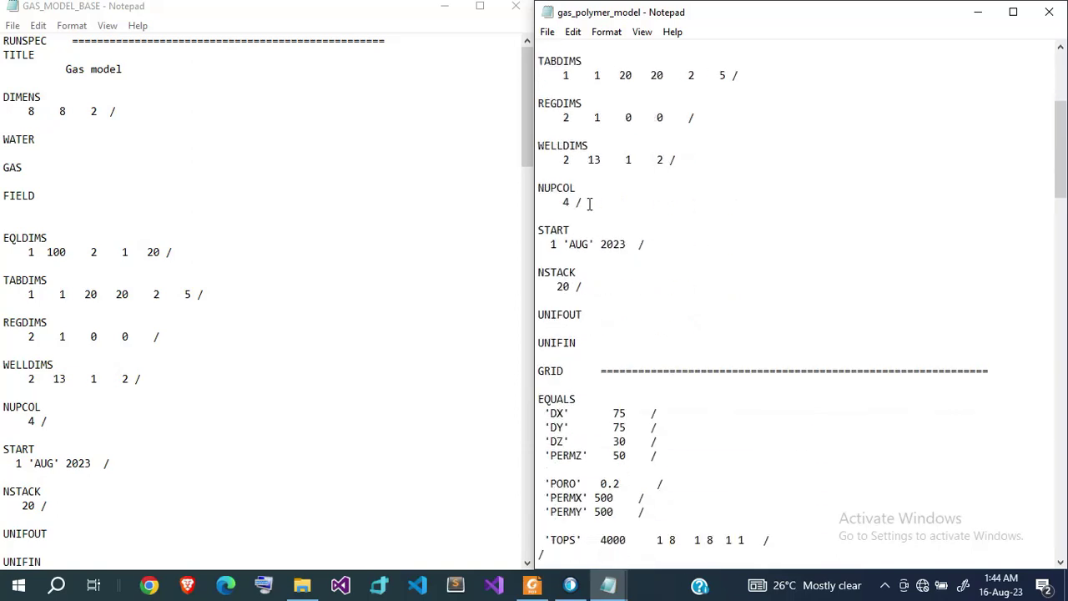
scroll(589, 203, down, 1)
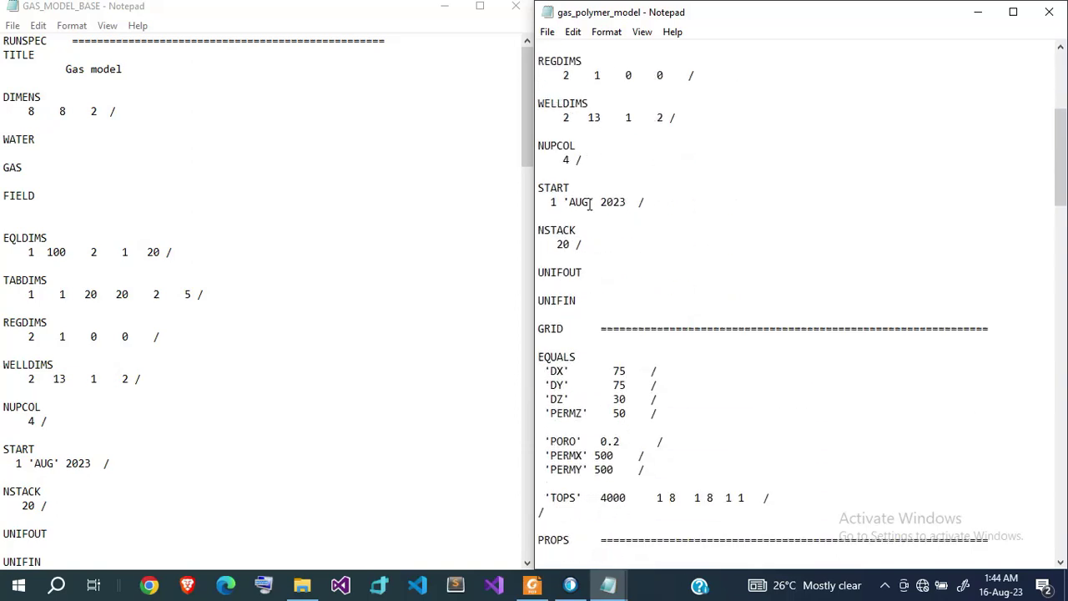
scroll(589, 204, down, 8)
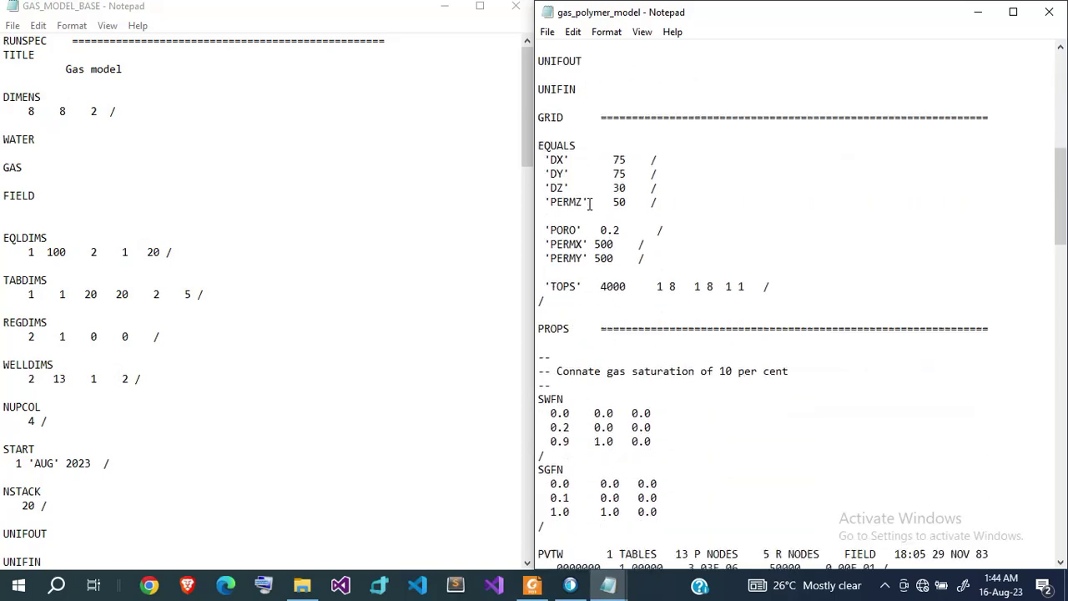
scroll(589, 203, down, 16)
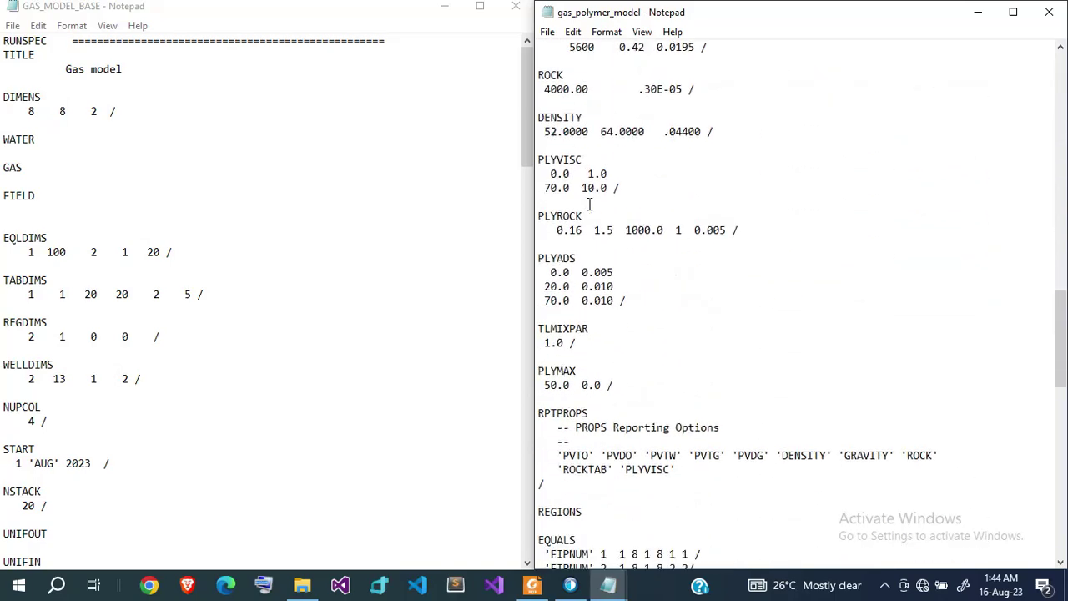
scroll(589, 204, down, 1)
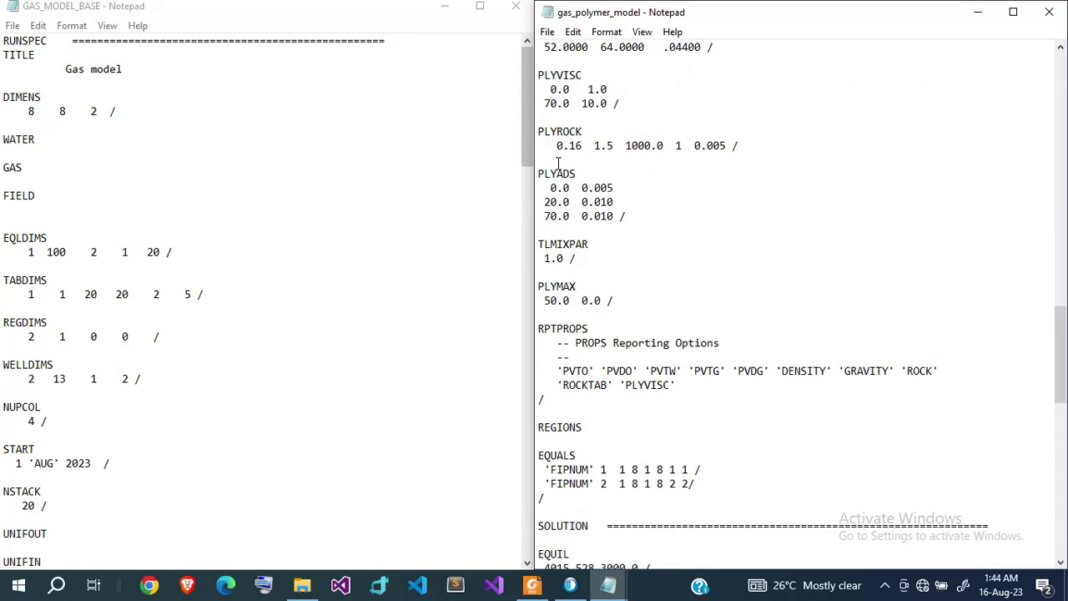
scroll(557, 164, up, 2)
drag(539, 158, 625, 389)
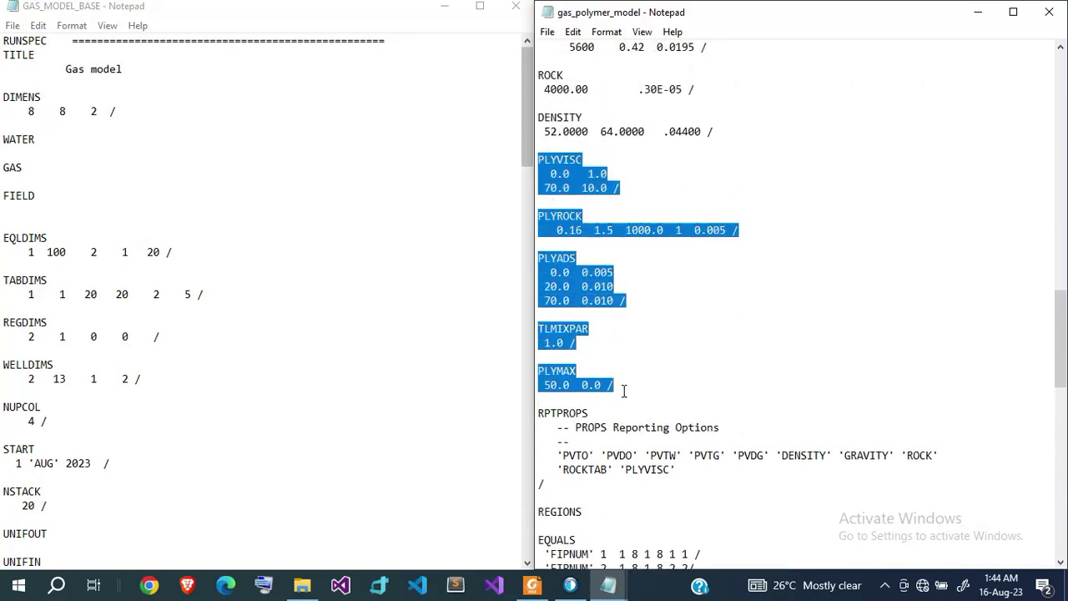
Step: Examine the PLYVISC, PLYROCK and PLYADS keywords in the PROPS section of gas_polymer_model
click(559, 159)
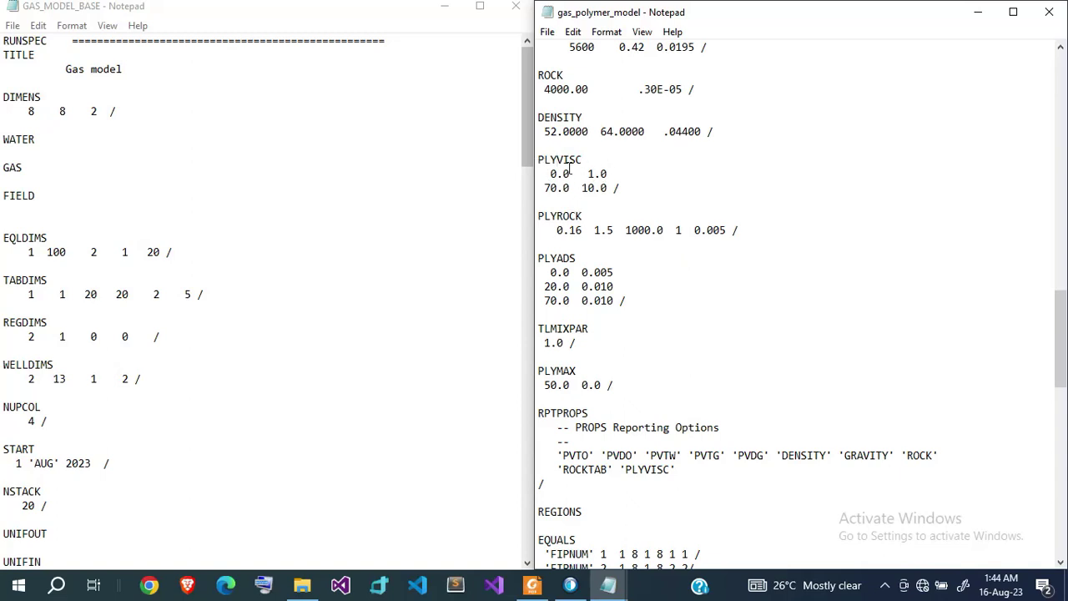
double_click(556, 159)
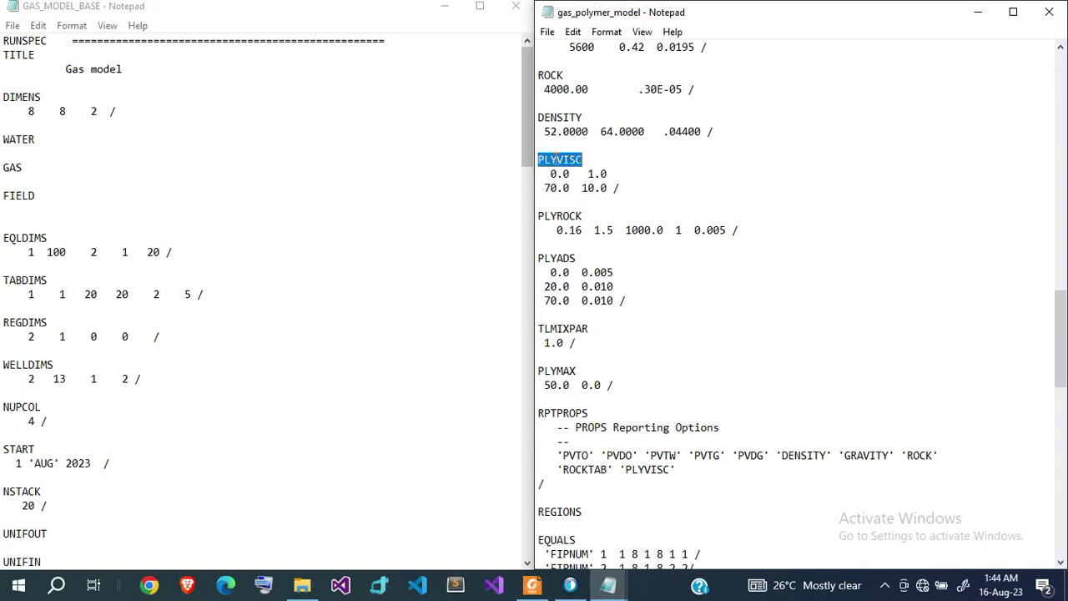
double_click(559, 217)
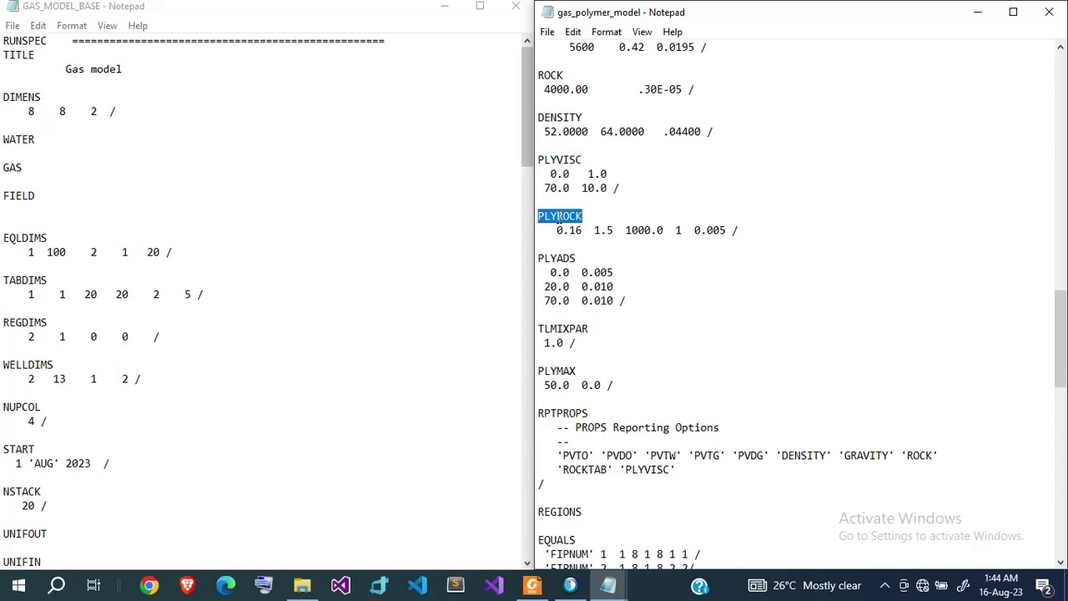
click(558, 216)
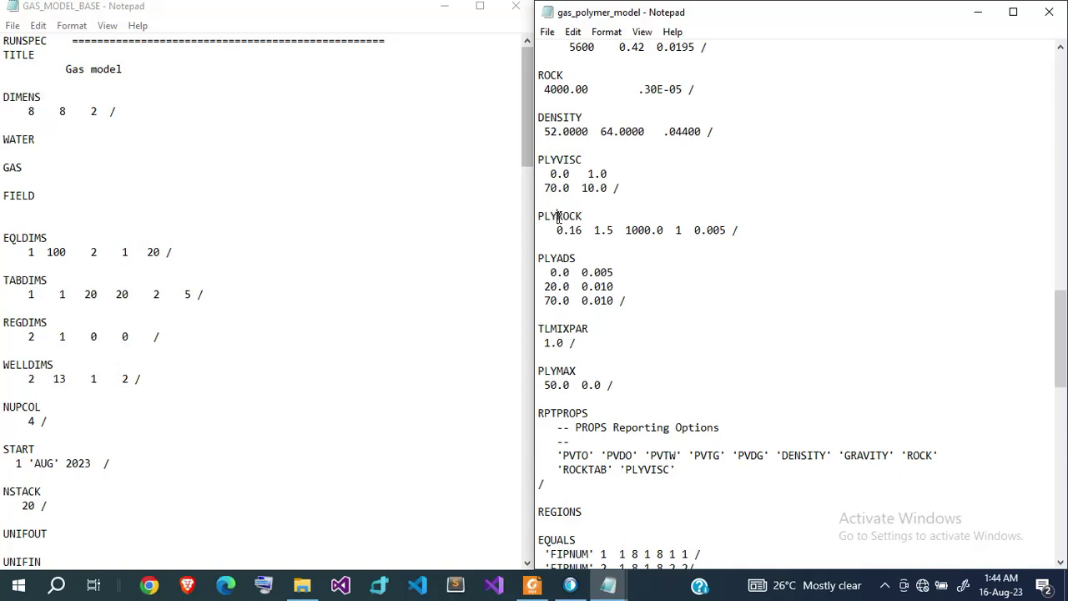
double_click(557, 259)
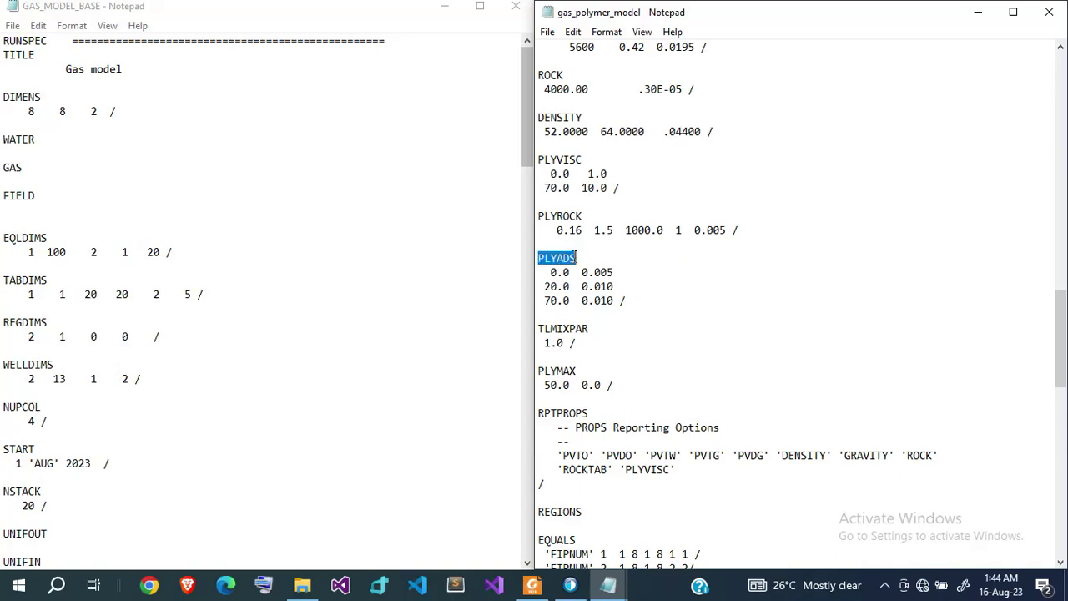
Step: Try the note "adsorption" beside the PLYADS keyword and remove it again
click(606, 257)
text(adso)
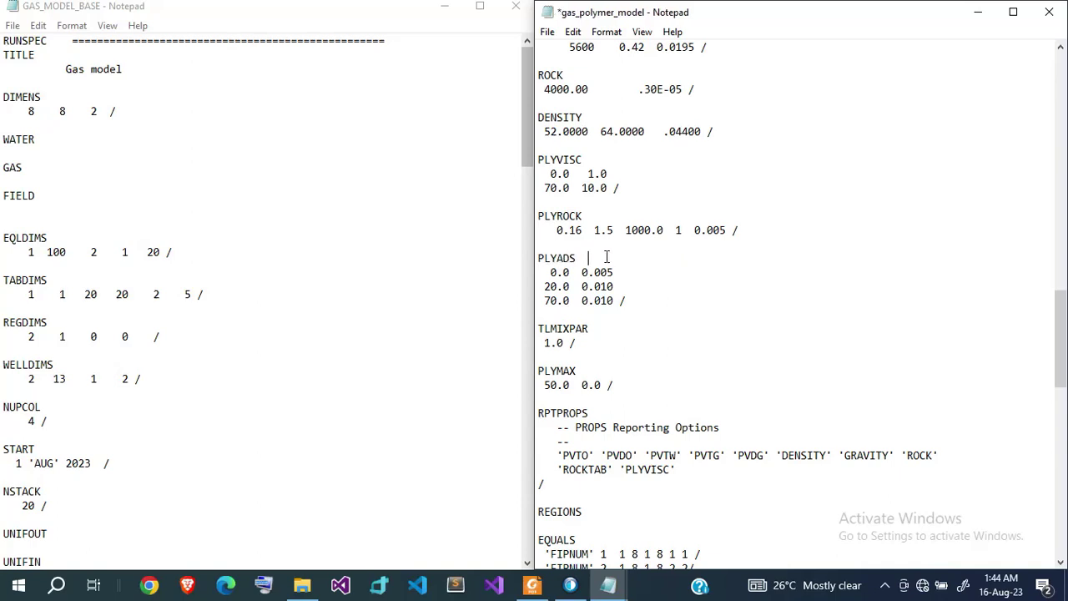
text(rption)
key(BackSpace)
key(BackSpace)
key(BackSpace)
key(BackSpace)
key(BackSpace)
key(BackSpace)
key(BackSpace)
key(BackSpace)
key(BackSpace)
key(BackSpace)
key(BackSpace)
Step: Examine the TLMIXPAR keyword and the PLYMAX polymer concentration value in gas_polymer_model
click(550, 330)
double_click(563, 328)
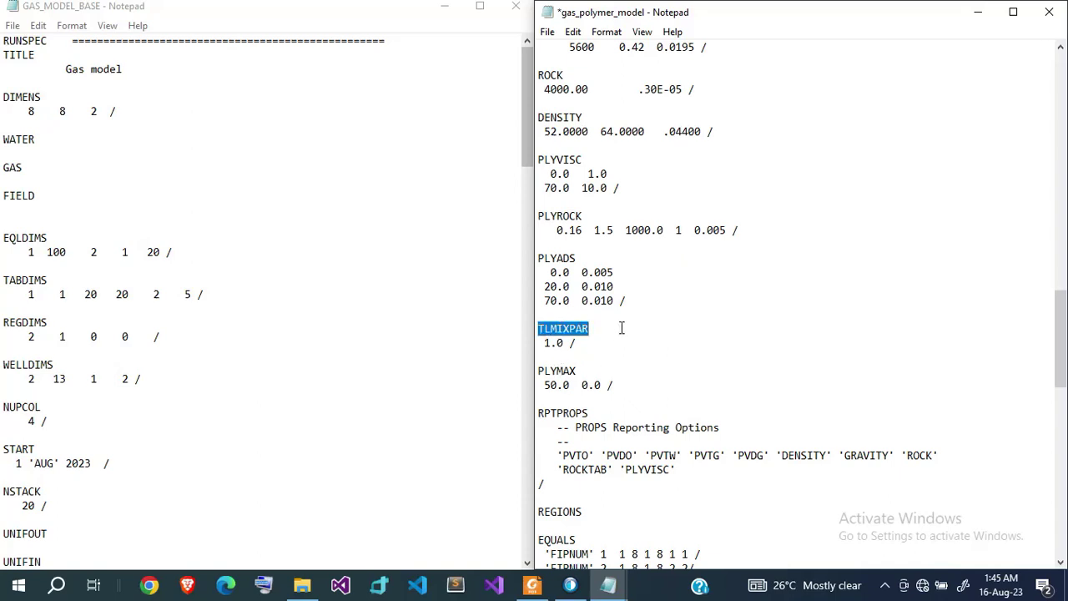
double_click(557, 371)
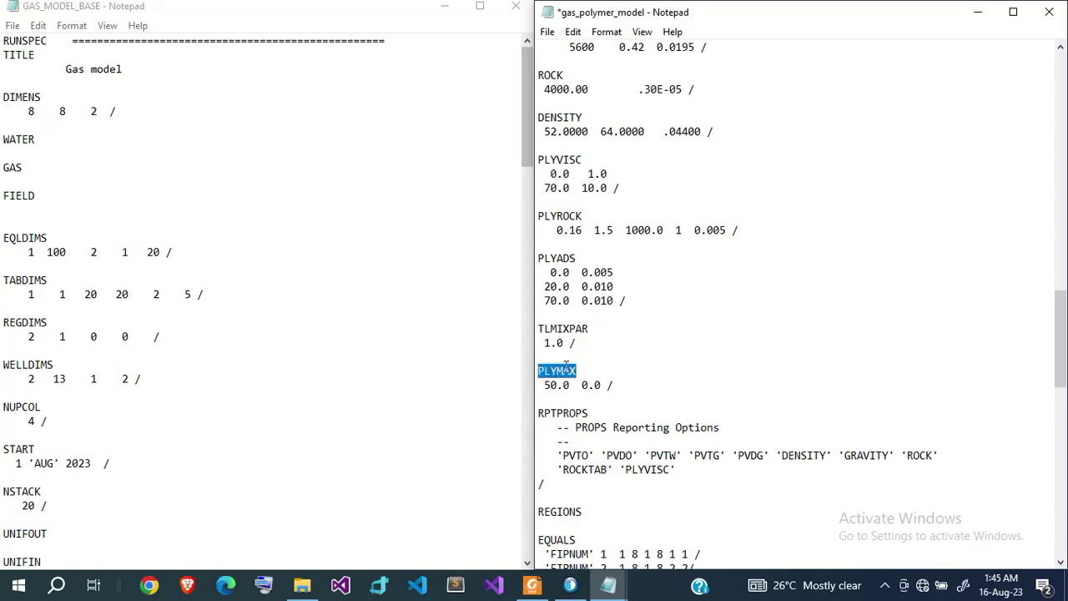
click(585, 372)
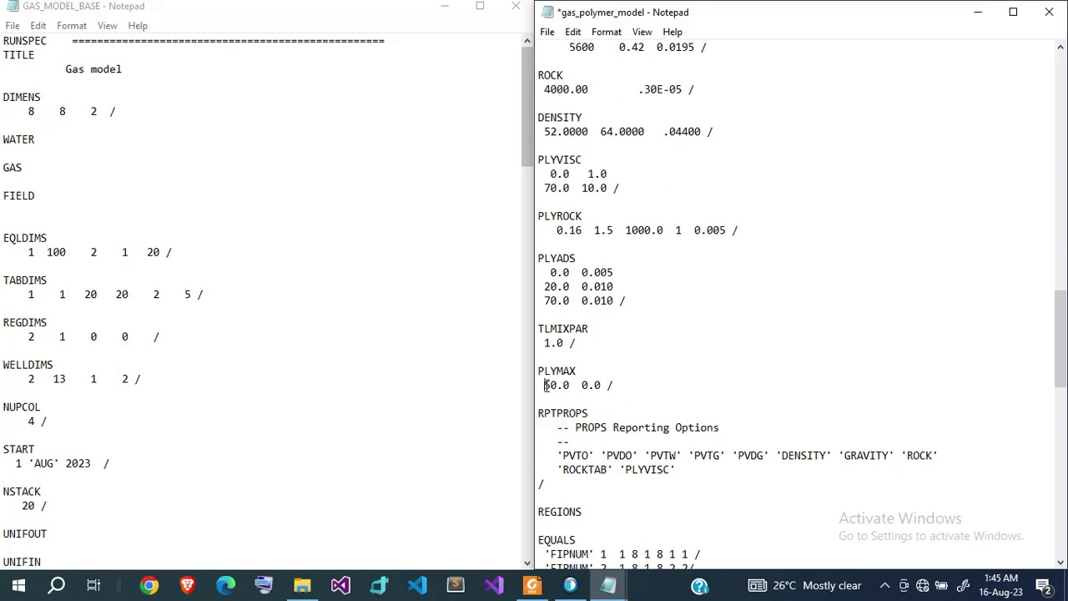
drag(545, 385, 572, 384)
click(565, 384)
Step: Compare the SCHEDULE sections of both files and examine injector IP under WELSPECS in gas_polymer_model
scroll(576, 385, down, 20)
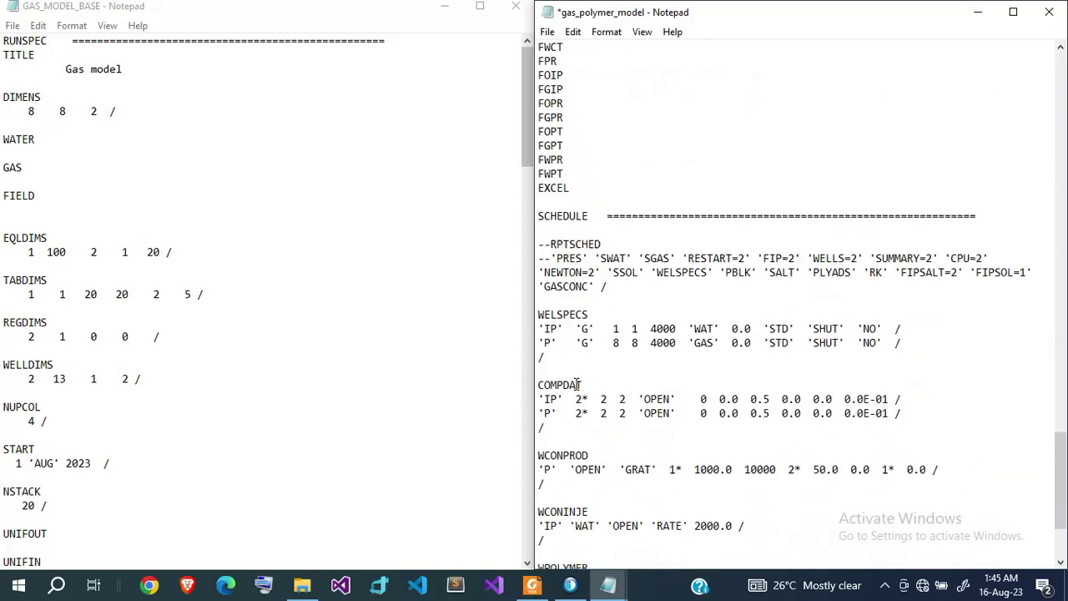
scroll(298, 348, down, 20)
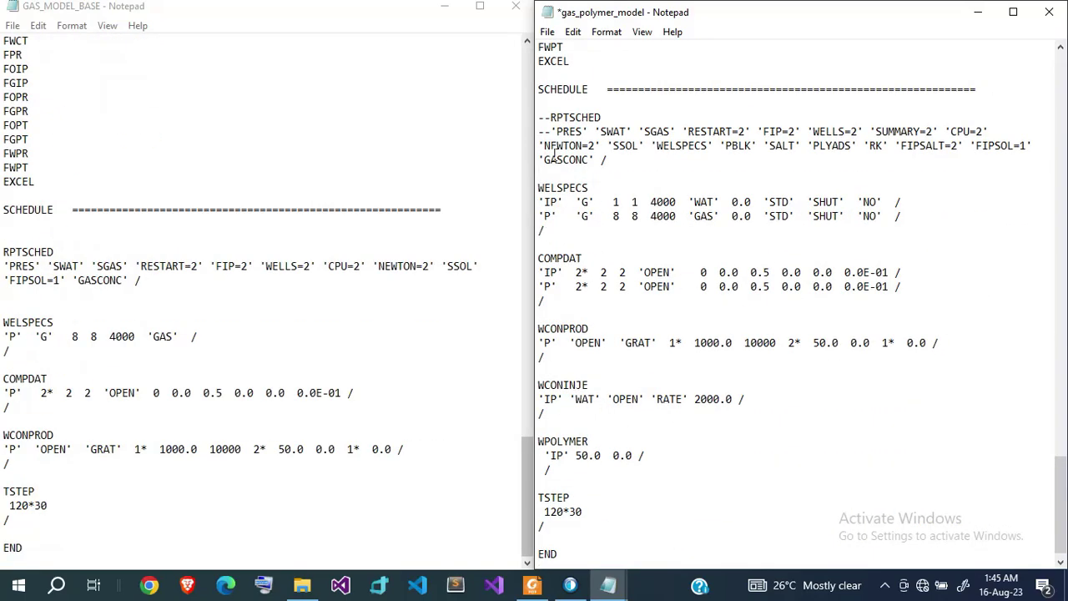
mouse_move(540, 202)
mouse_down()
mouse_move(681, 202)
mouse_move(559, 203)
mouse_up()
key(Right)
Step: Set both grid location values of well IP under WELSPECS in gas_polymer_model to 2 and save the file
drag(613, 201, 642, 199)
click(642, 200)
key(BackSpace)
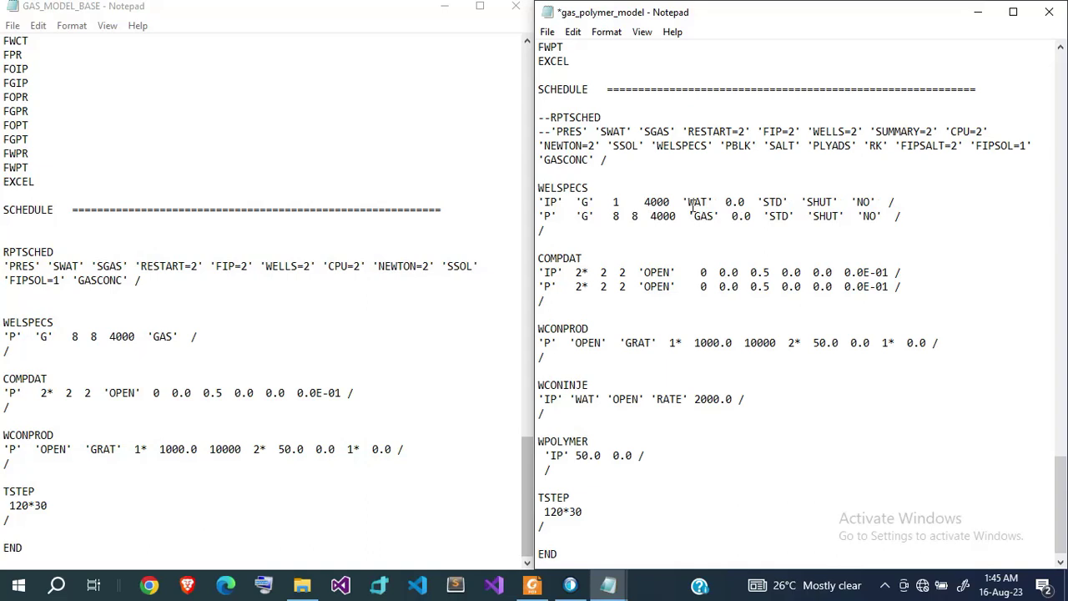
text(2)
key(BackSpace)
text(2)
key(ctrl+s)
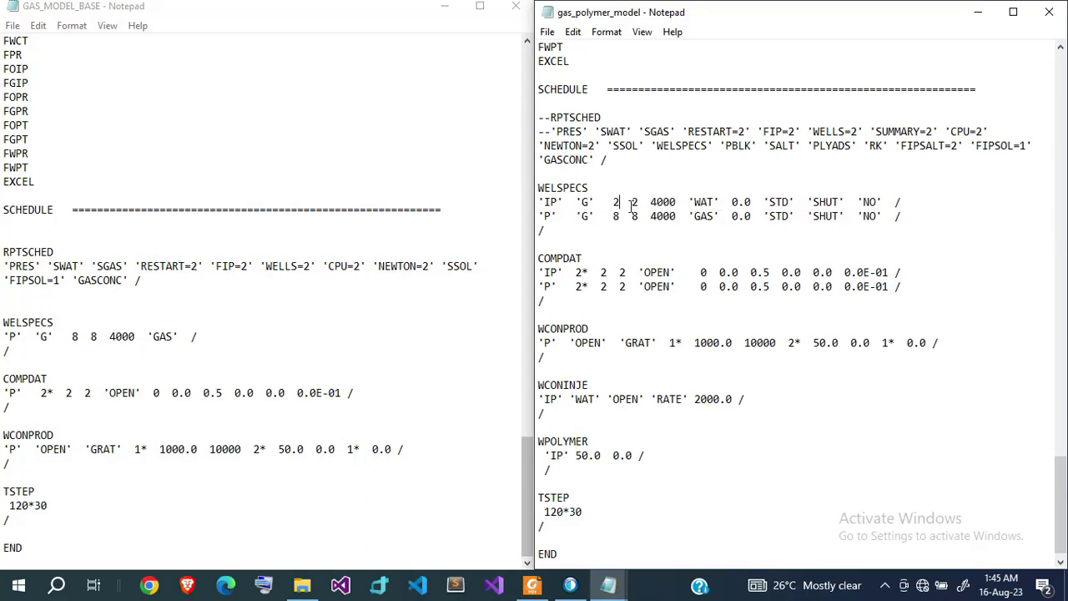
Step: Set both grid location values of well IP under WELSPECS to 1, check them against gas_gas_model, and save gas_polymer_model
key(ctrl+z)
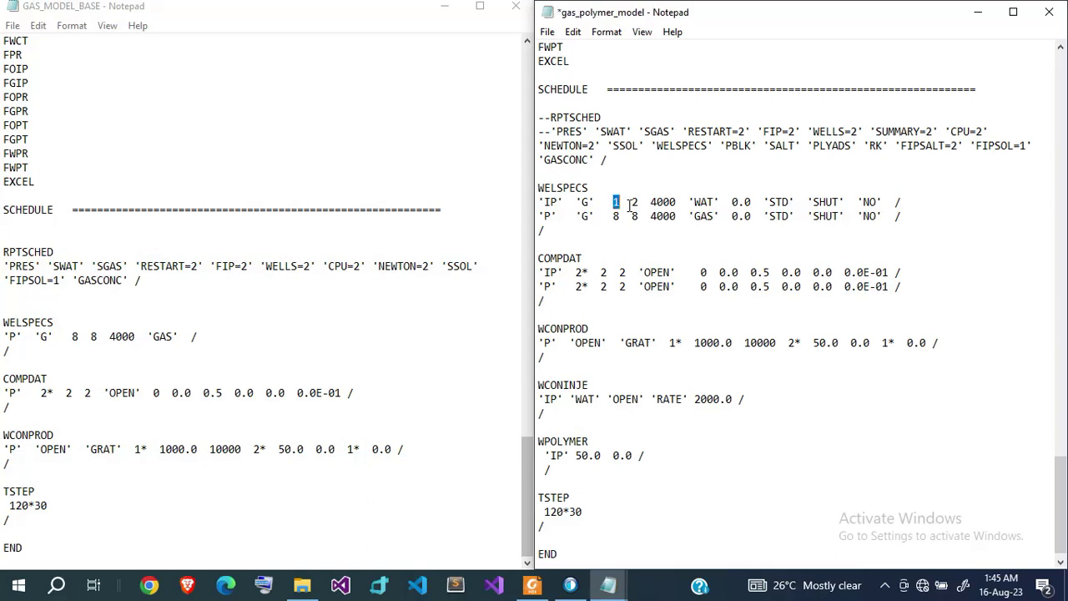
key(Right)
key(BackSpace)
text(1)
click(978, 12)
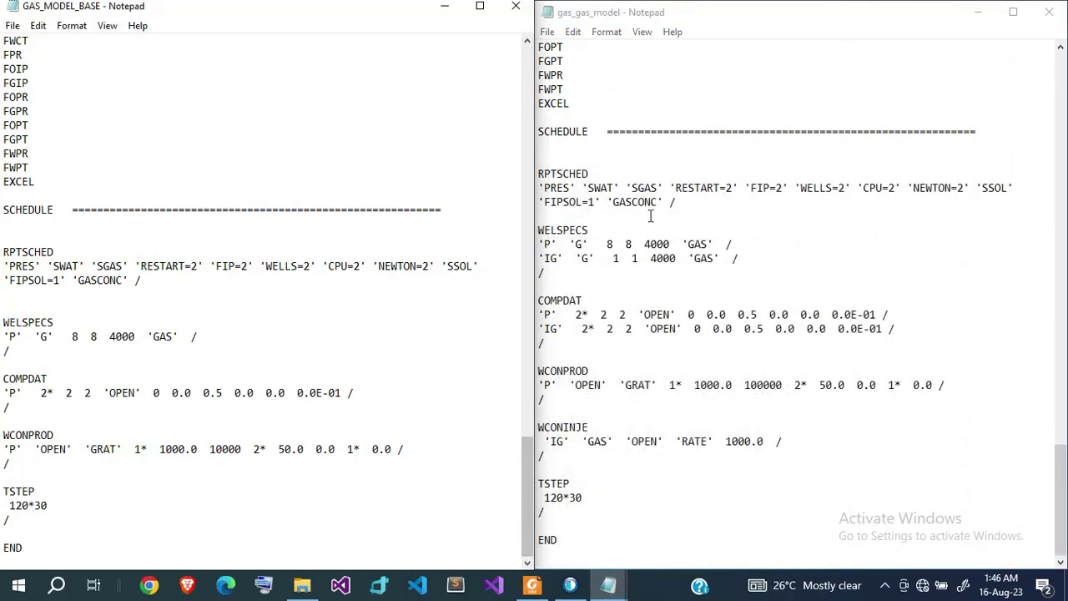
click(664, 288)
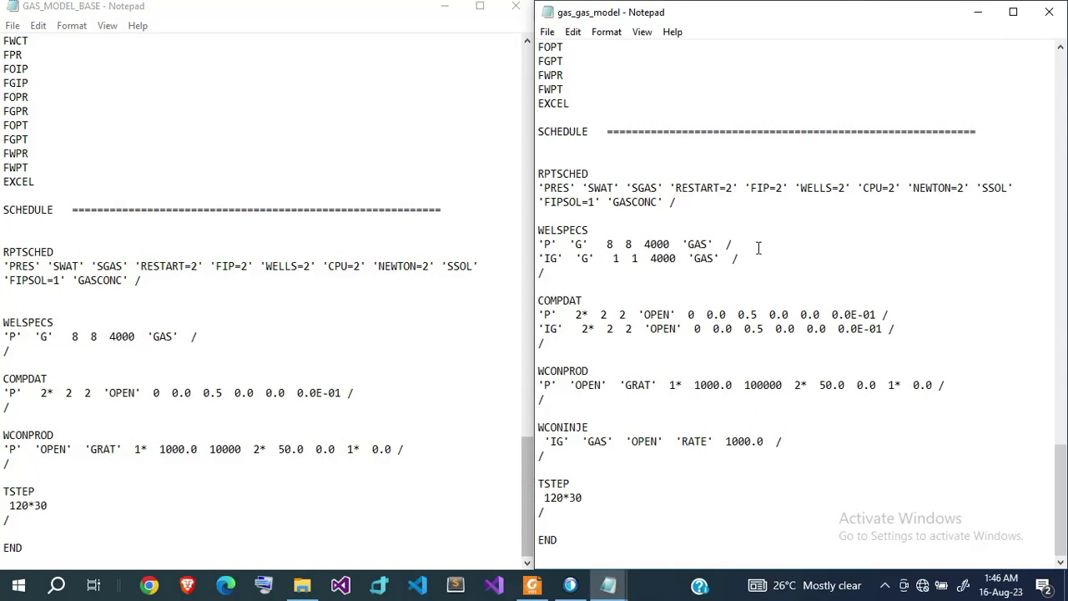
mouse_move(622, 594)
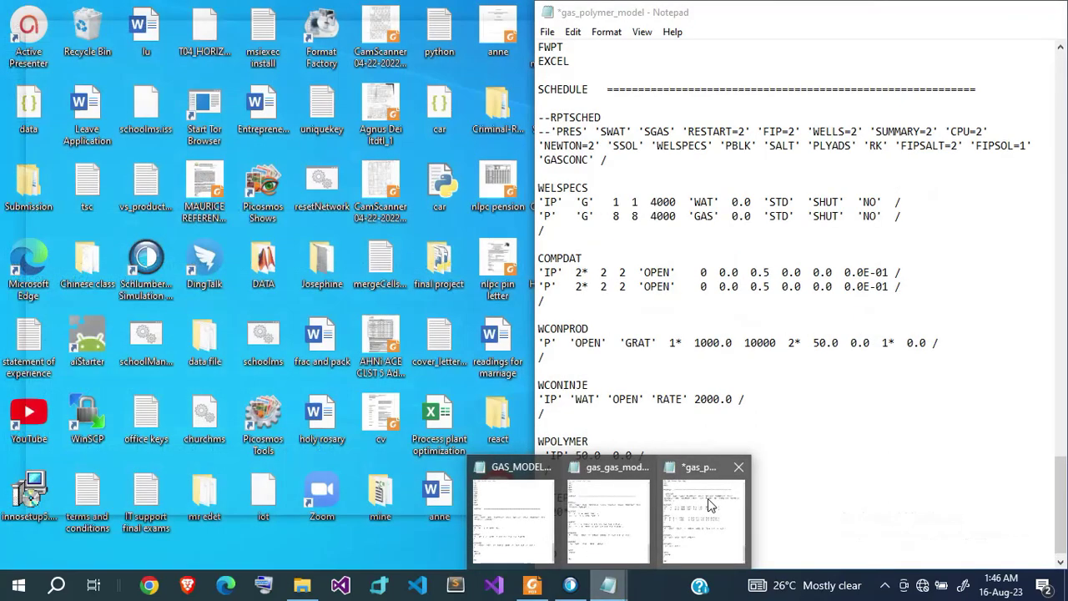
click(708, 501)
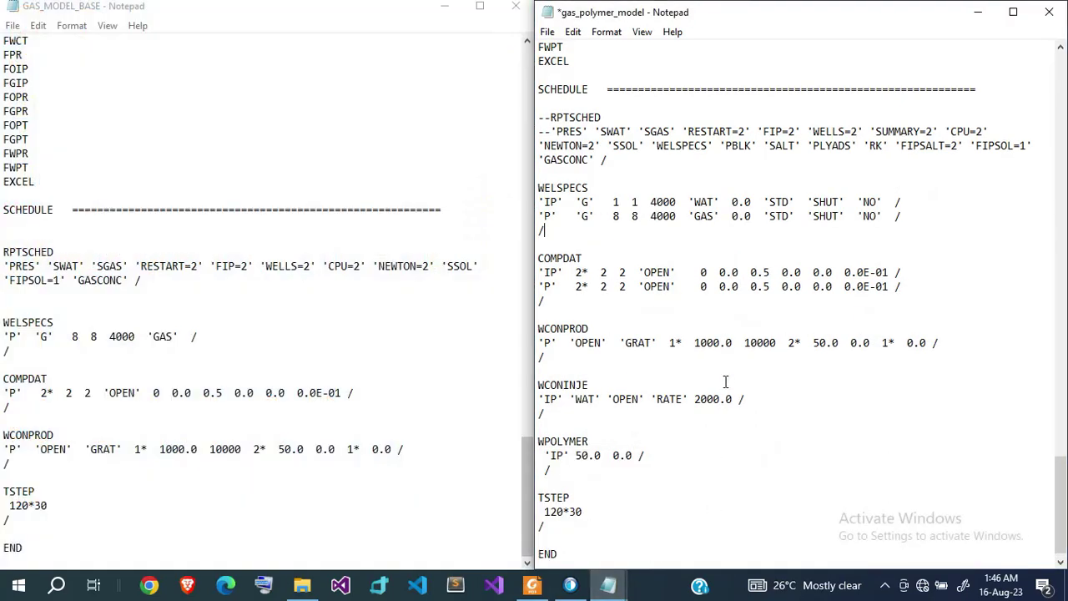
key(ctrl+s)
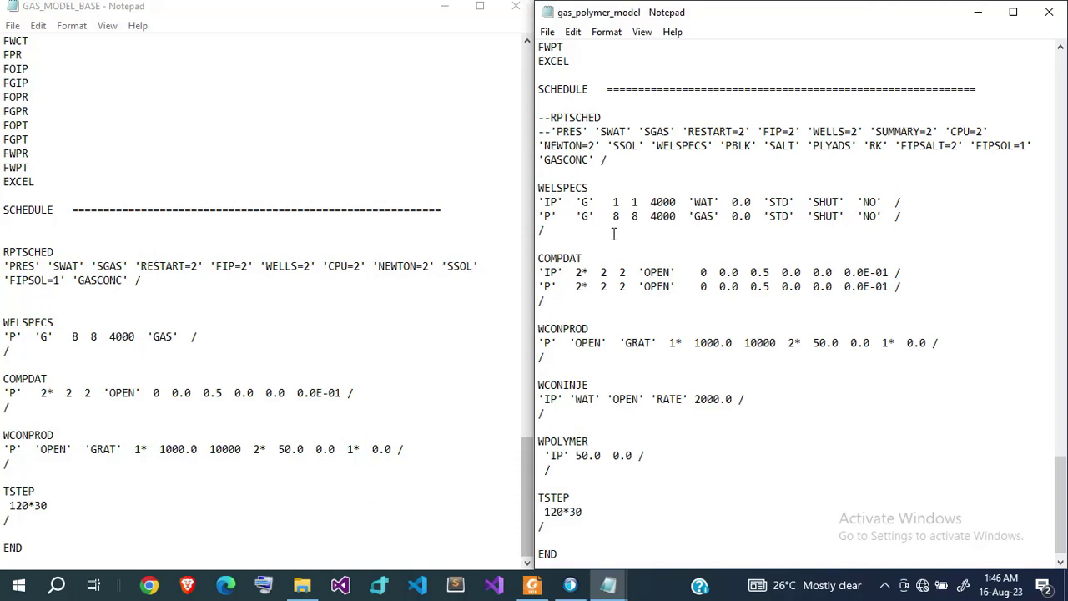
Step: Examine well IP's entries under WELSPECS, COMPDAT, WCONINJE and WPOLYMER in gas_polymer_model
drag(608, 202, 640, 200)
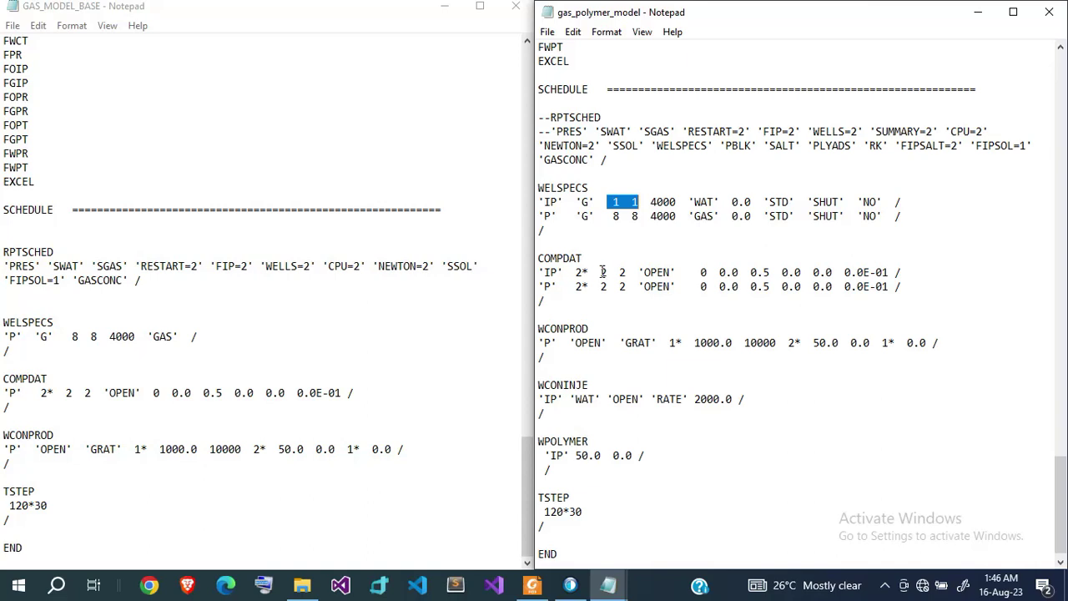
drag(601, 272, 627, 273)
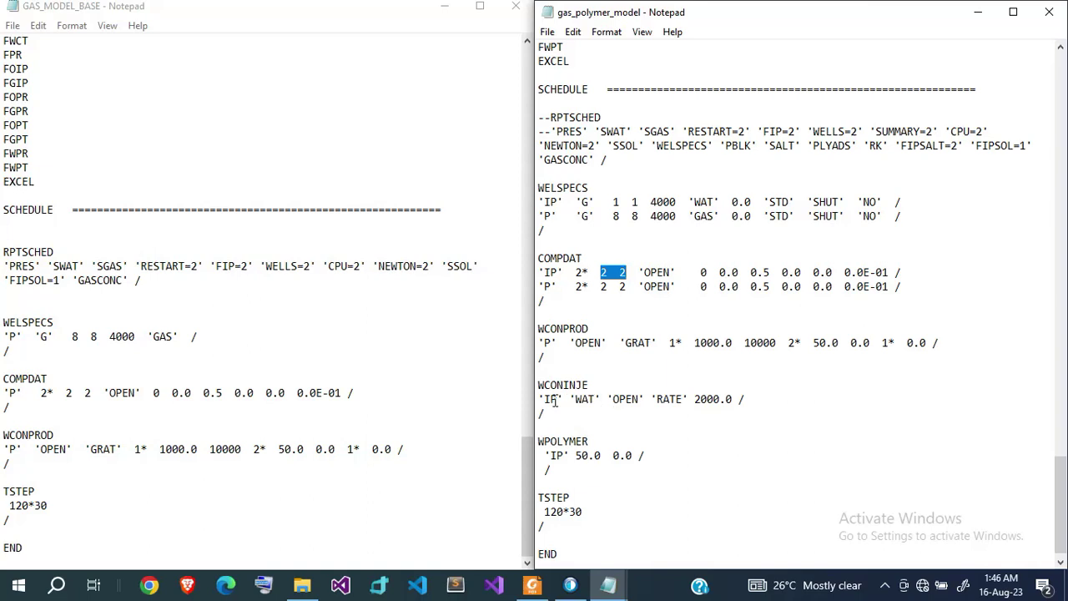
double_click(584, 399)
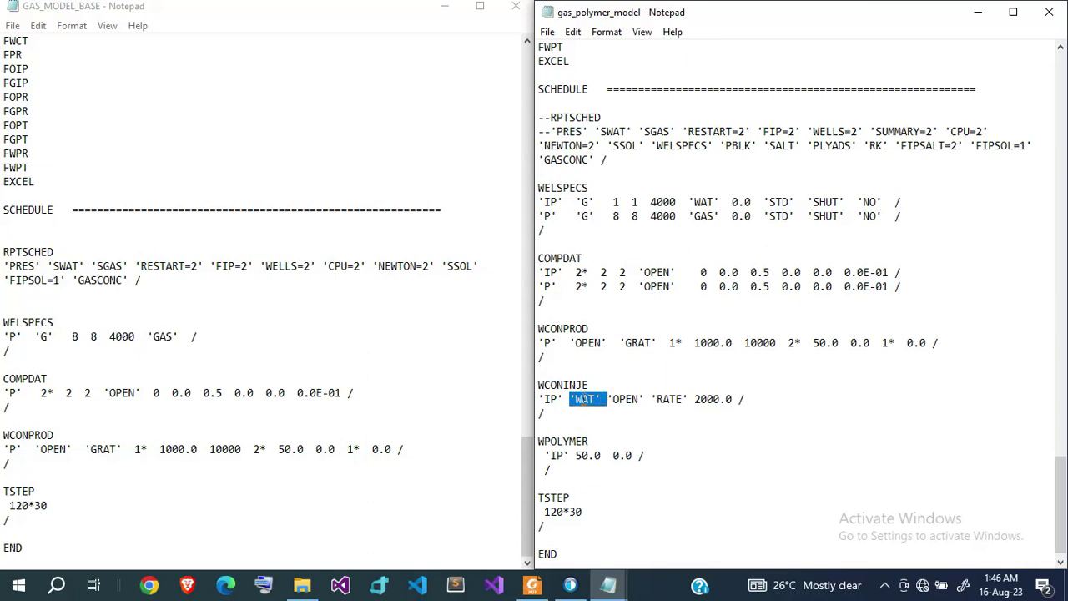
double_click(584, 399)
drag(595, 399, 576, 399)
click(597, 398)
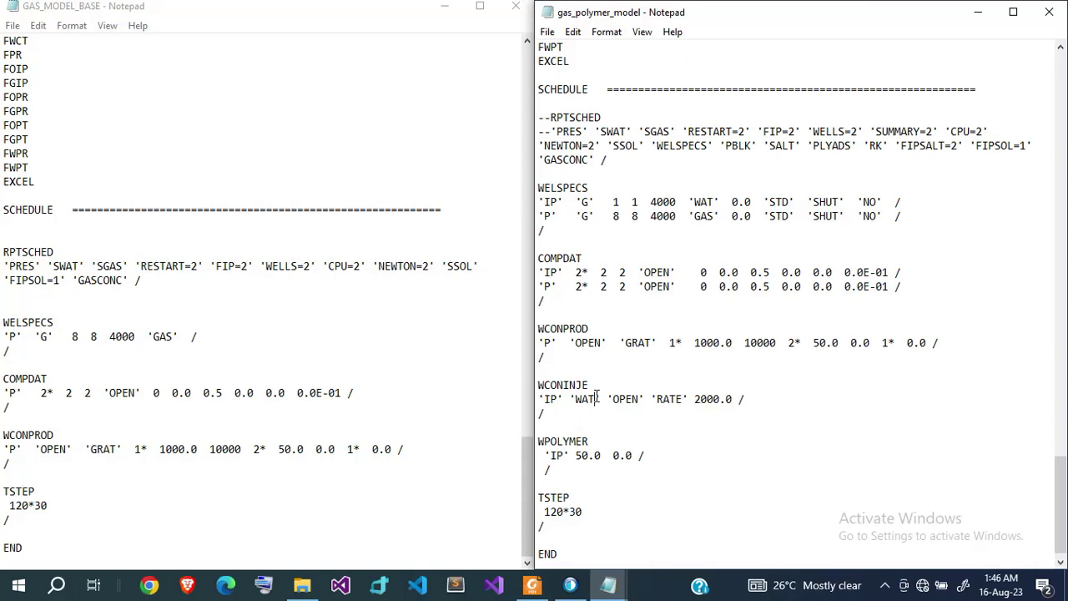
drag(597, 398, 575, 399)
drag(599, 441, 534, 441)
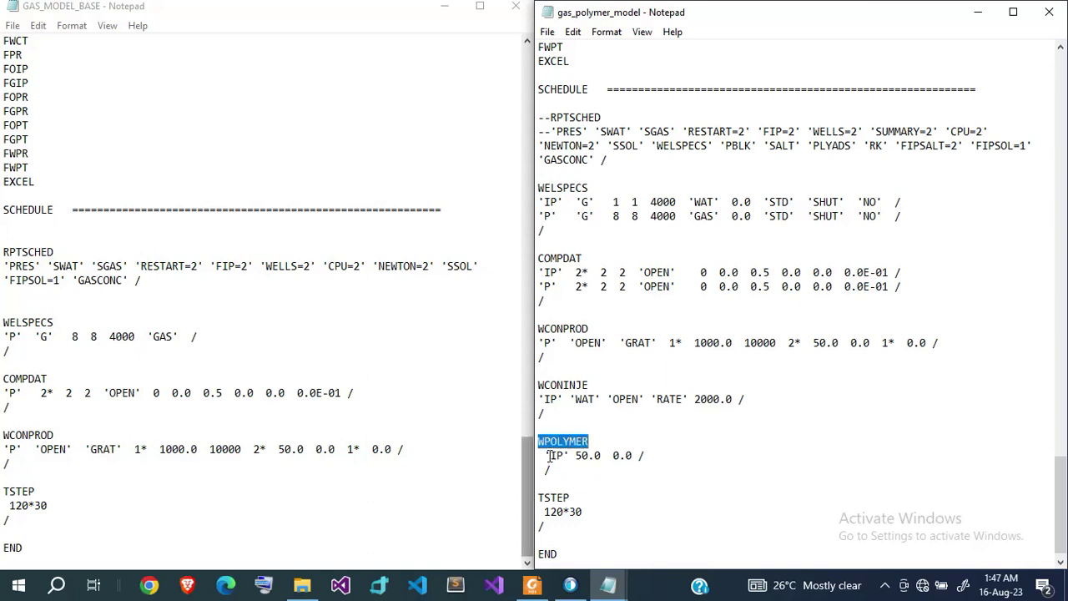
double_click(594, 455)
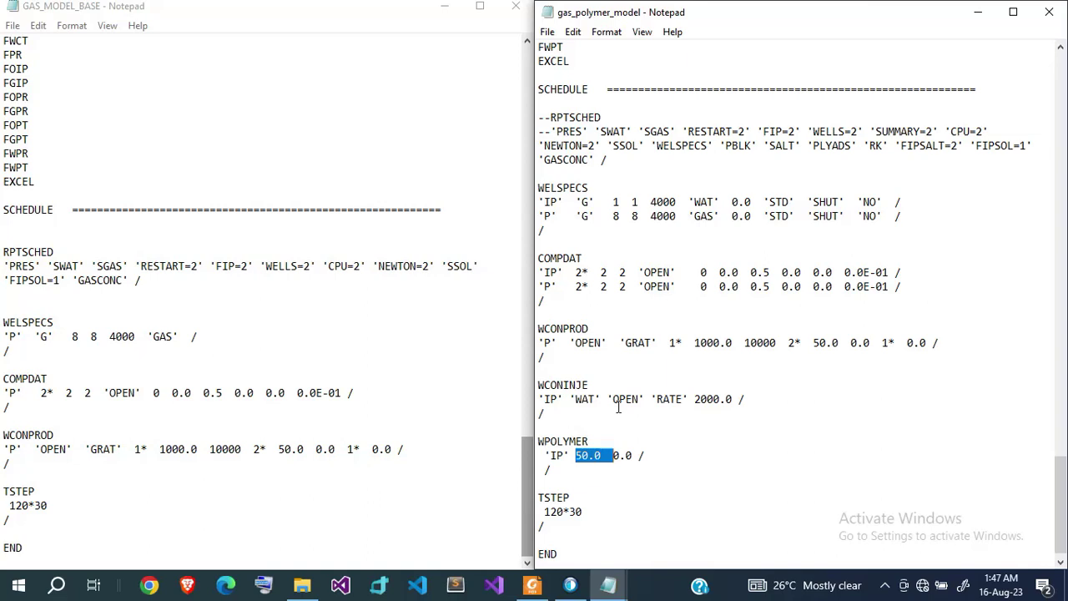
double_click(705, 398)
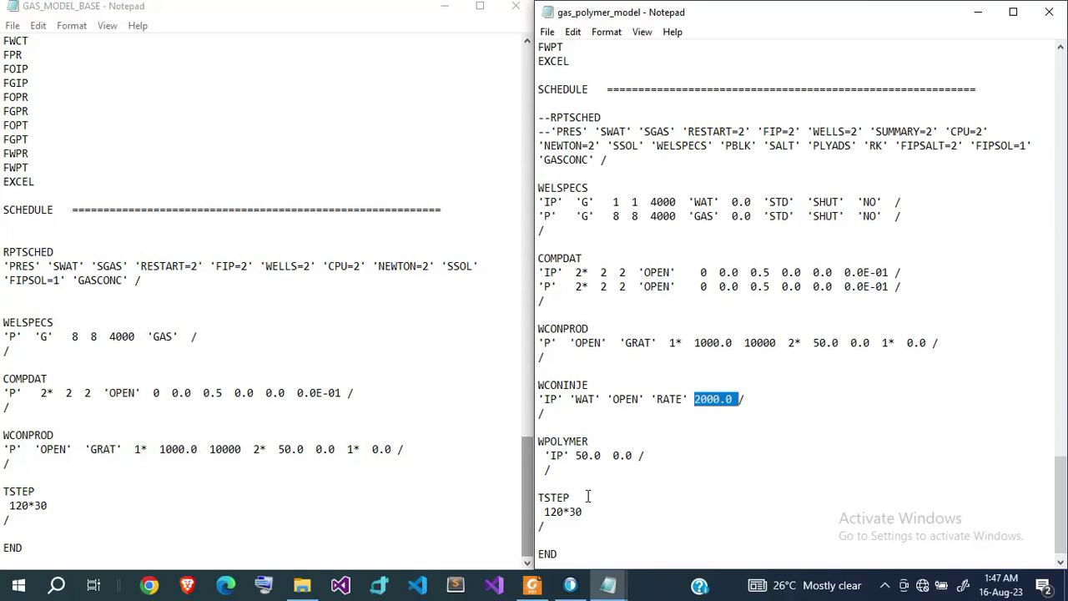
Step: Copy the TSTEP entry 120*30 from gas_polymer_model
drag(582, 511, 538, 511)
key(ctrl+c)
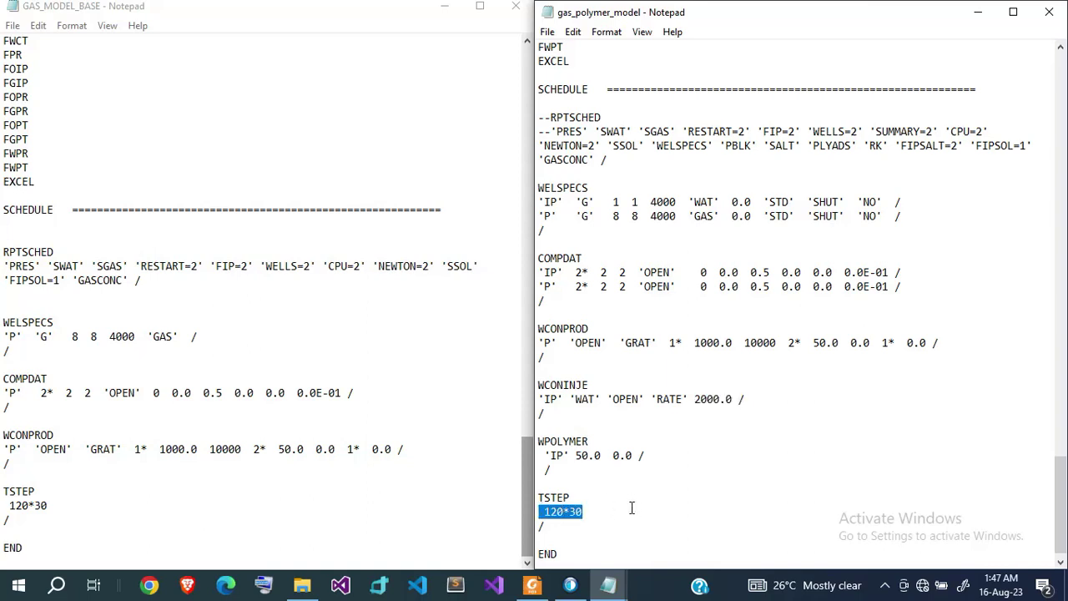
click(632, 508)
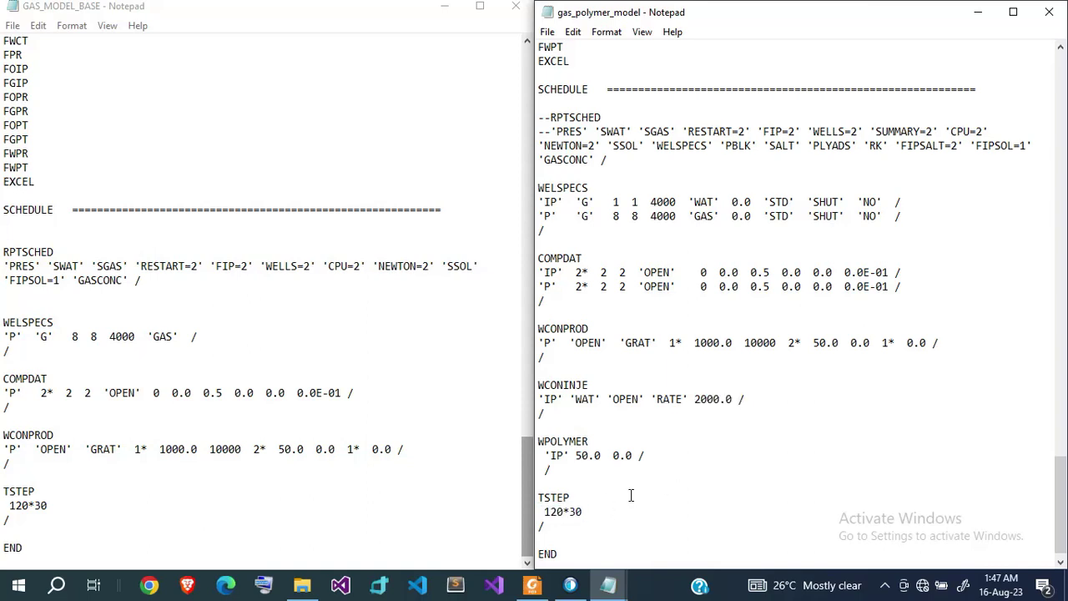
Step: Open gas_polymer_gas_model from the chemical injection folder and place it beside GAS_MODEL_BASE
click(314, 591)
click(223, 227)
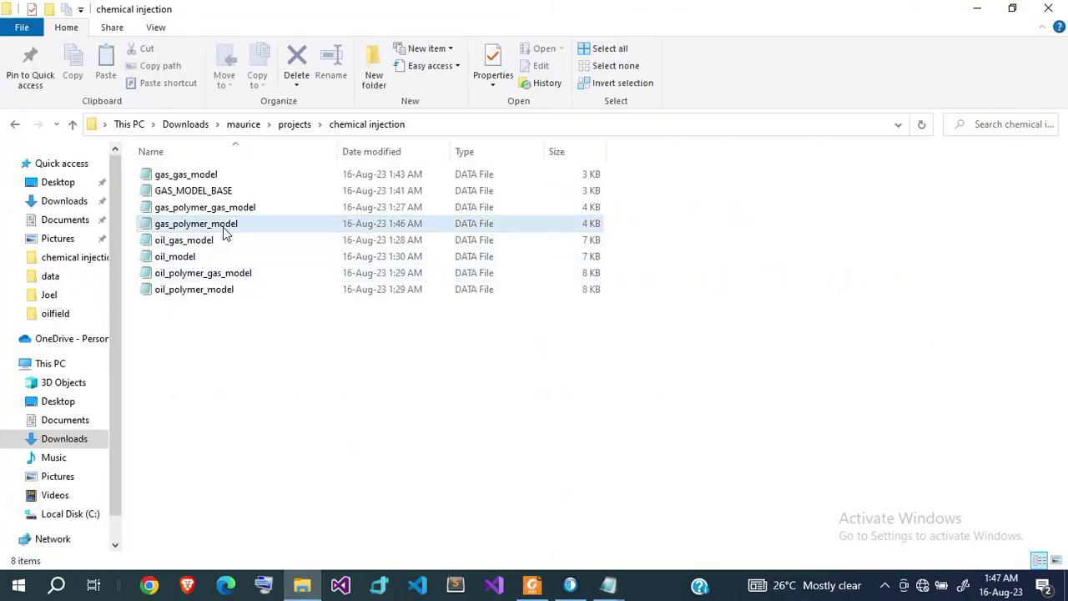
double_click(247, 207)
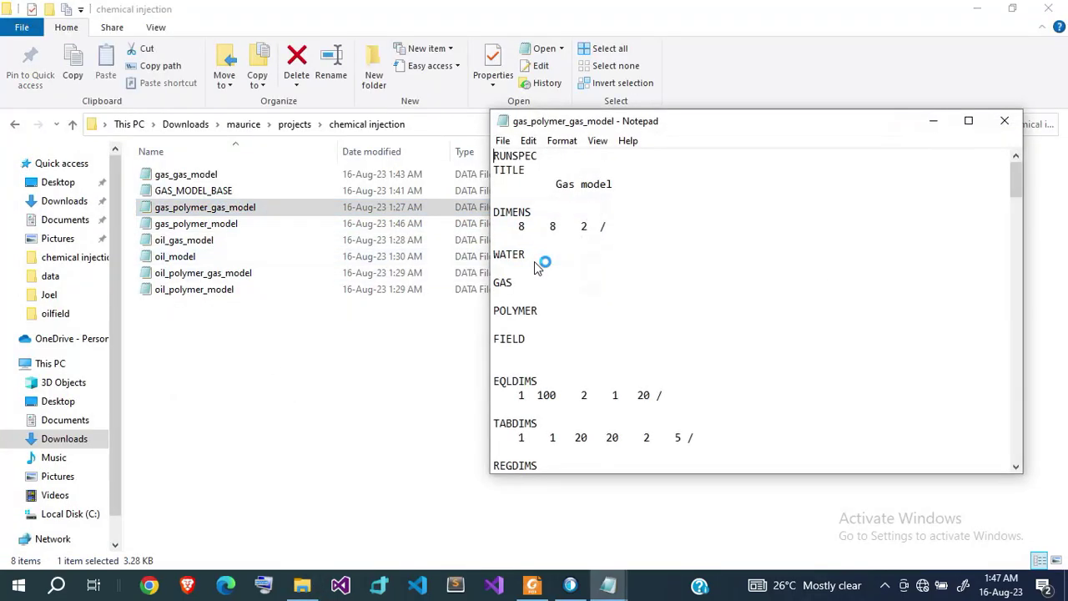
key(super+Right)
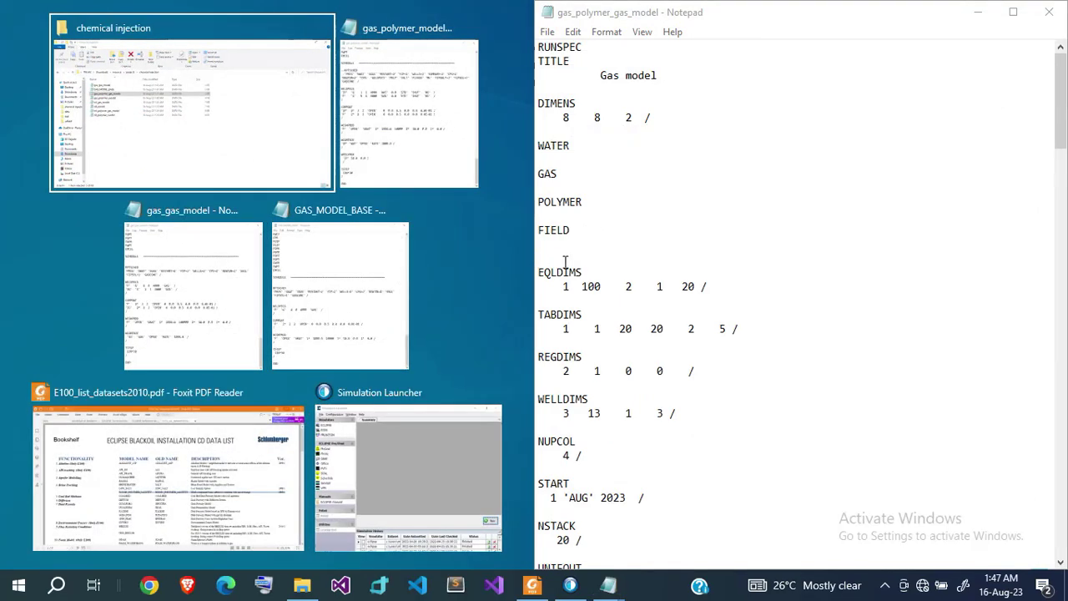
click(598, 262)
click(470, 348)
key(super+Up)
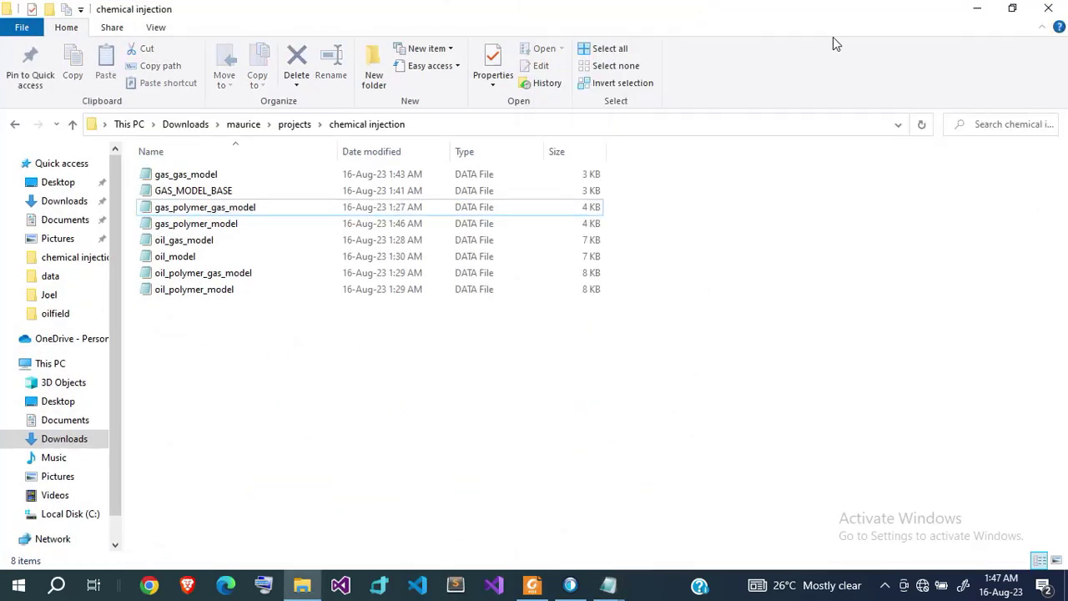
click(976, 8)
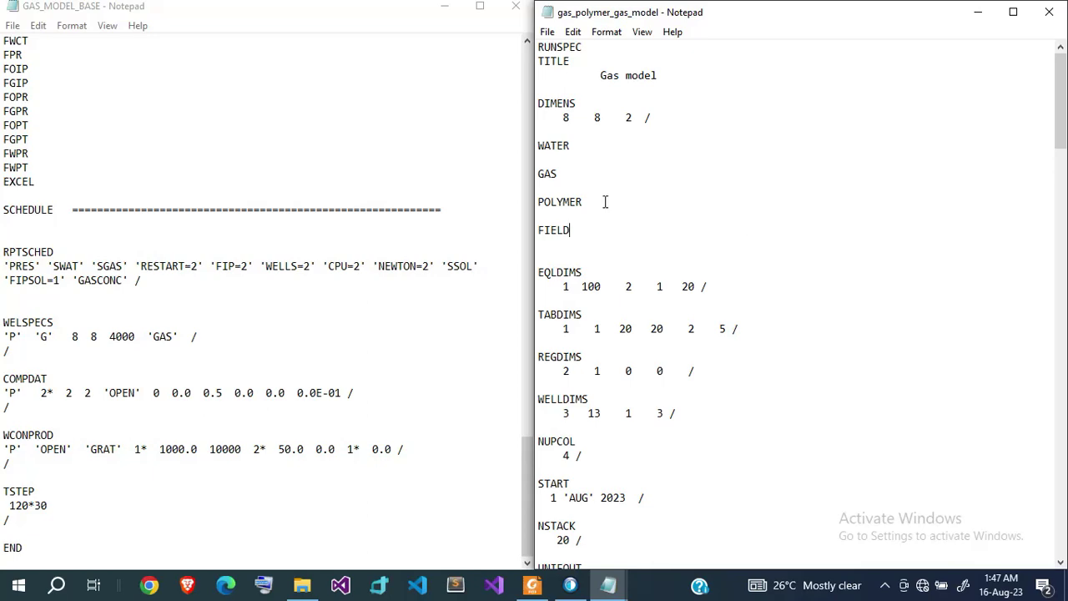
Step: Examine the GAS and POLYMER keywords and the WELSPECS, COMPDAT and WPOLYMER entries in gas_polymer_gas_model
drag(583, 202, 538, 172)
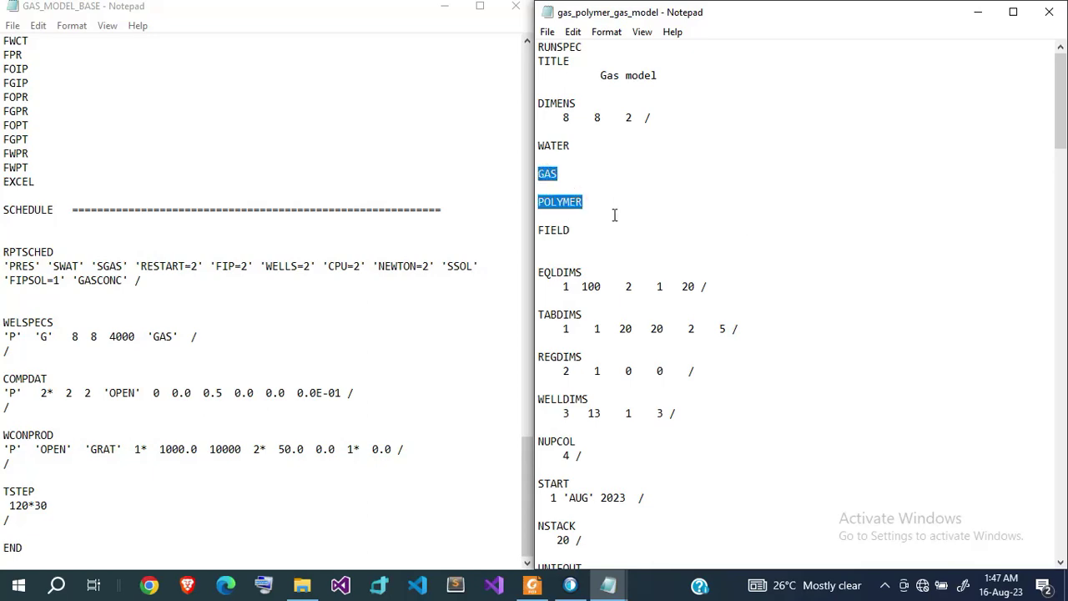
key(ctrl+End)
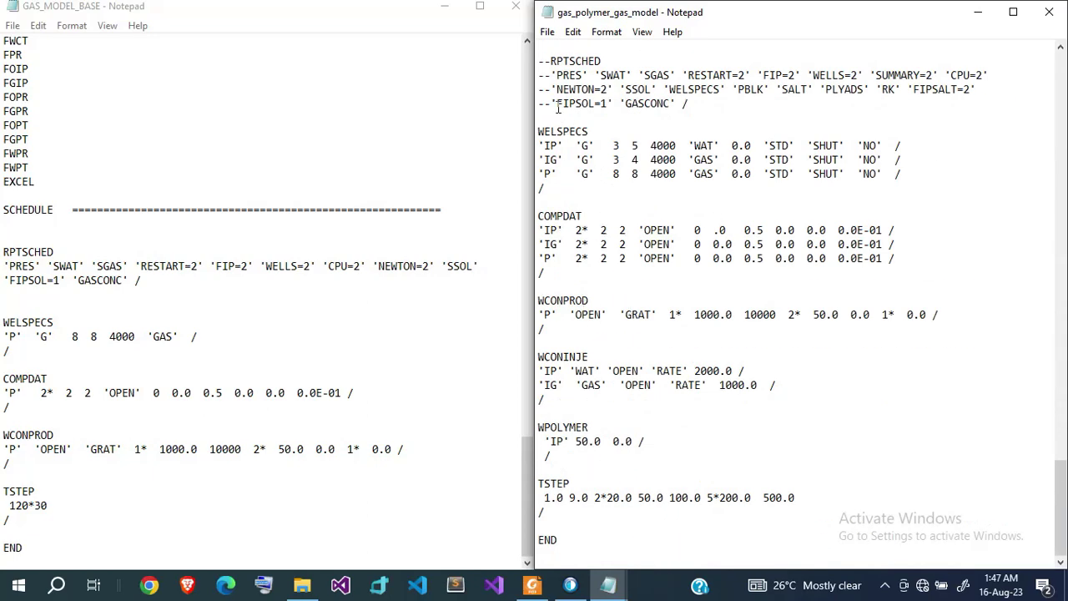
scroll(584, 145, up, 2)
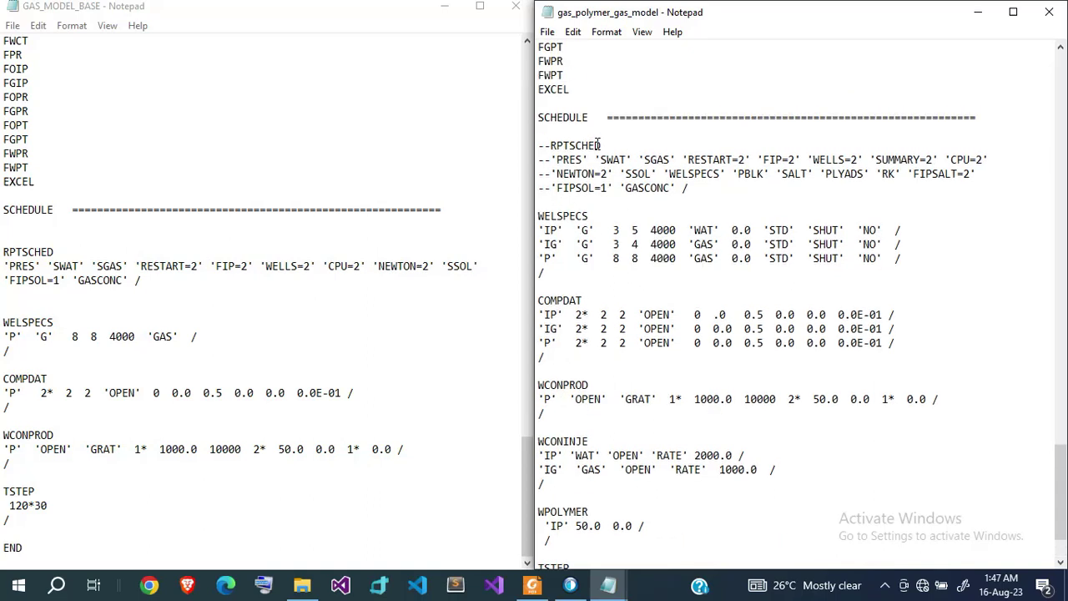
drag(541, 229, 814, 243)
click(563, 230)
drag(615, 229, 637, 244)
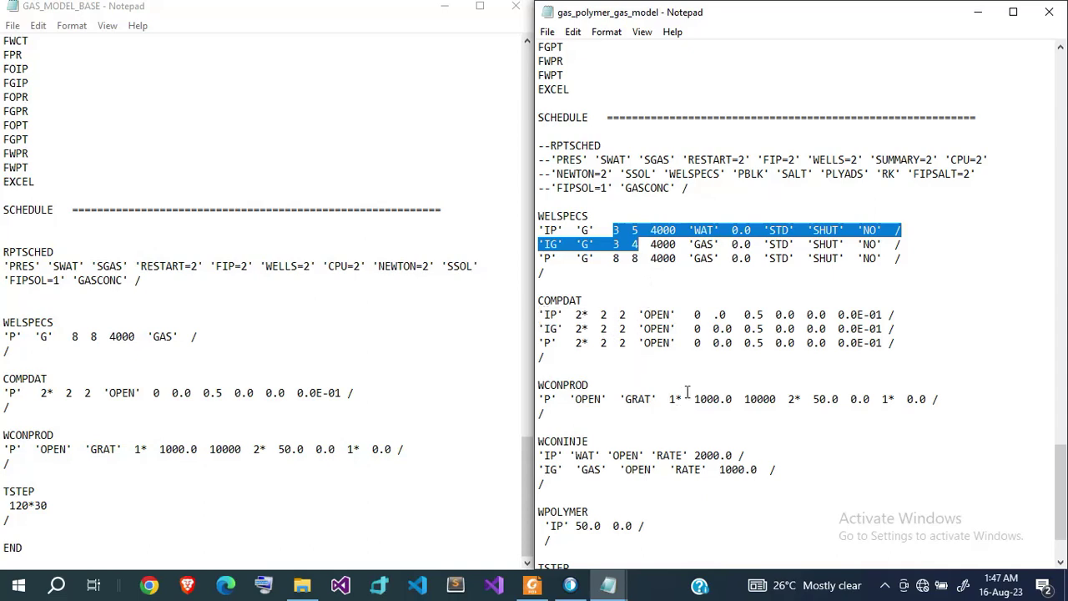
drag(687, 389, 766, 329)
click(745, 315)
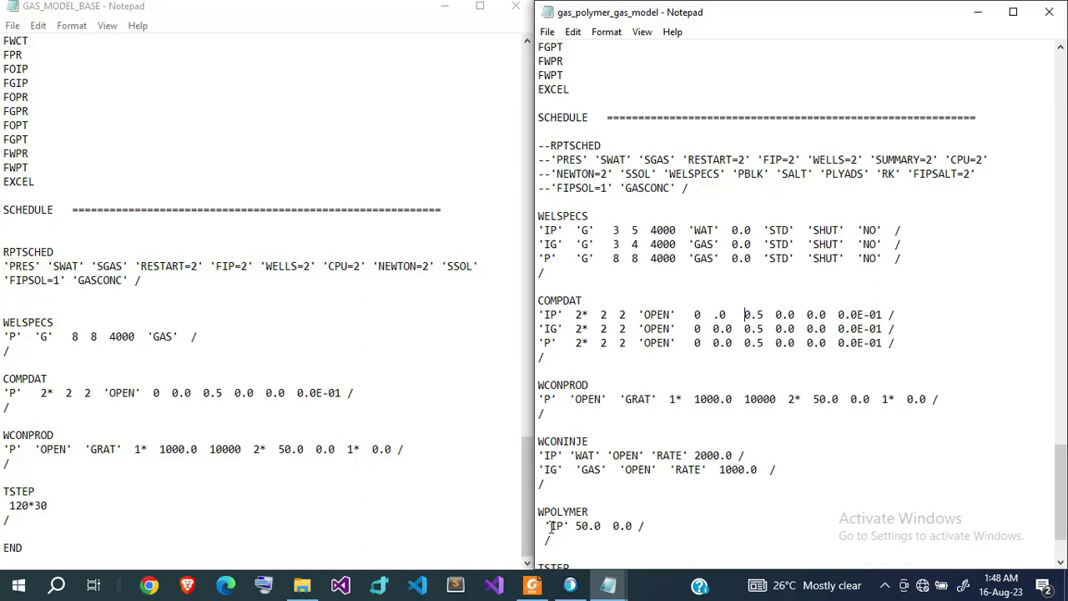
scroll(587, 524, down, 2)
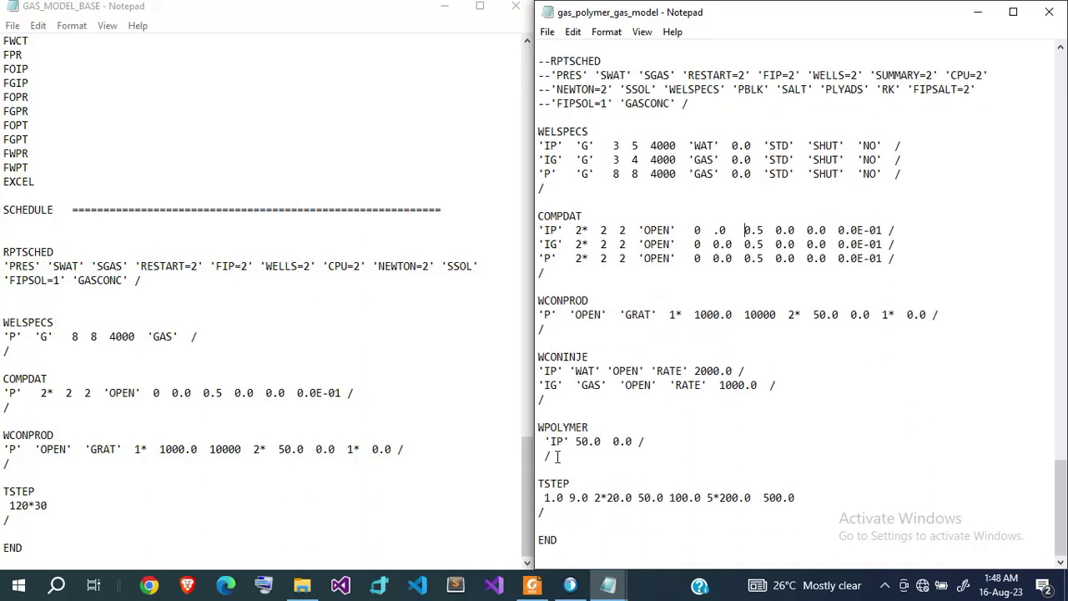
drag(557, 456, 538, 427)
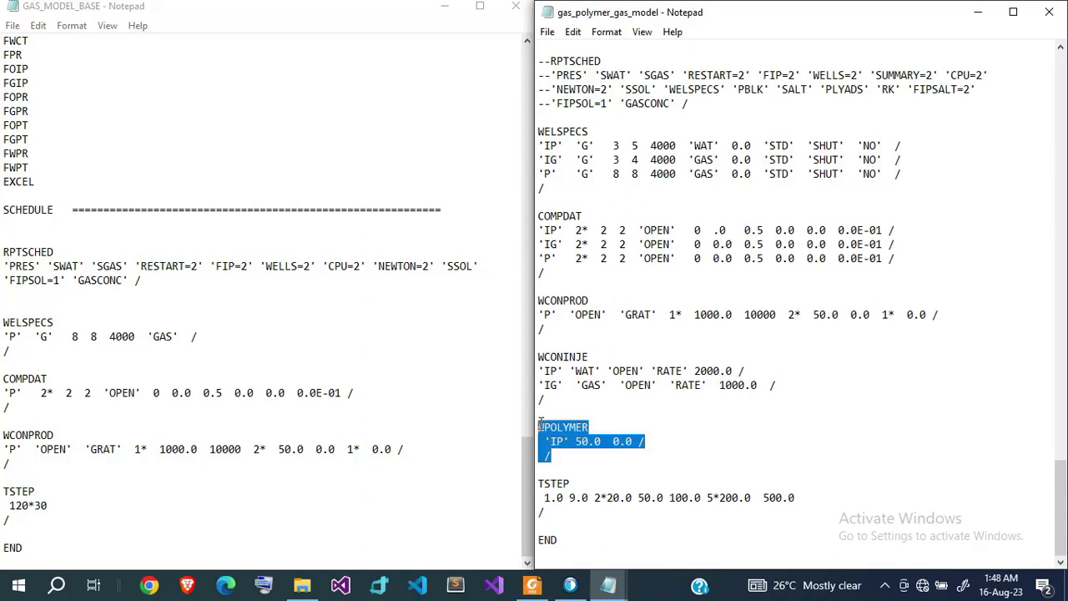
click(587, 454)
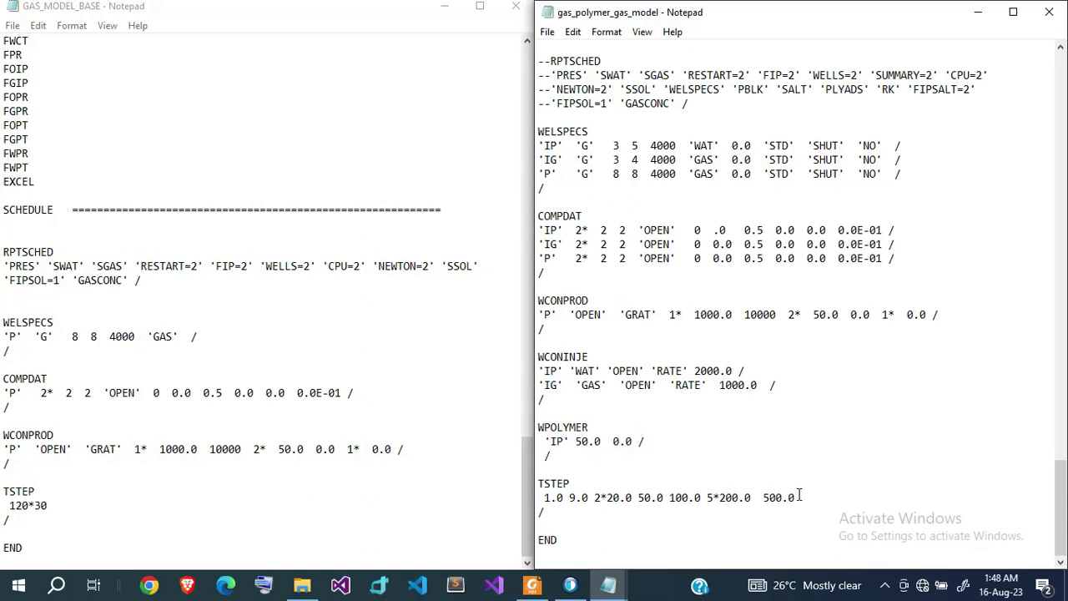
Step: Replace the TSTEP values in gas_polymer_gas_model with the copied 120*30 entry and save the file
drag(800, 497, 545, 497)
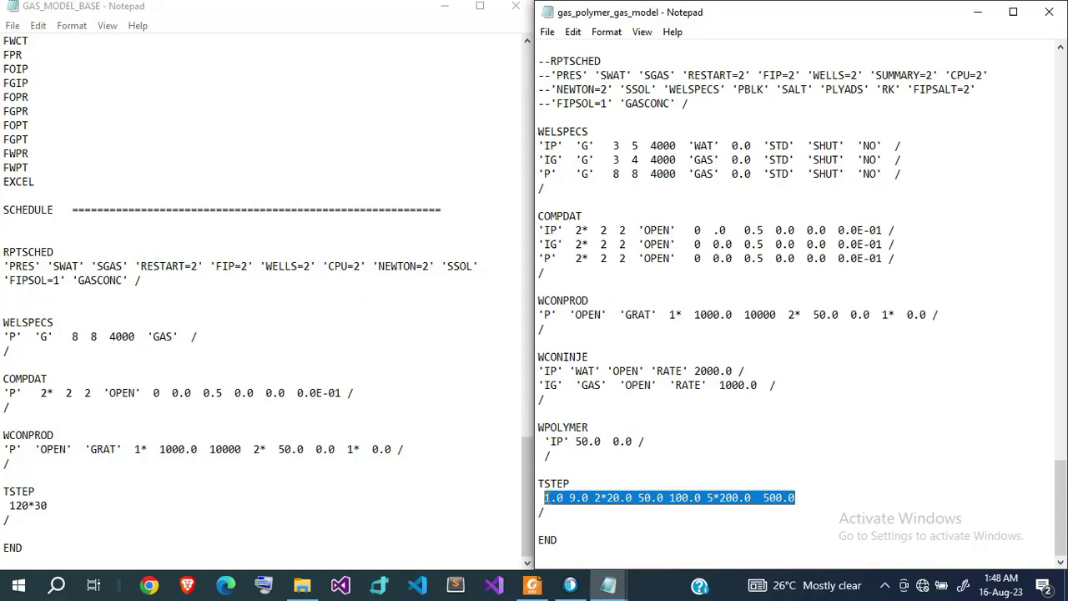
key(ctrl+v)
key(ctrl+s)
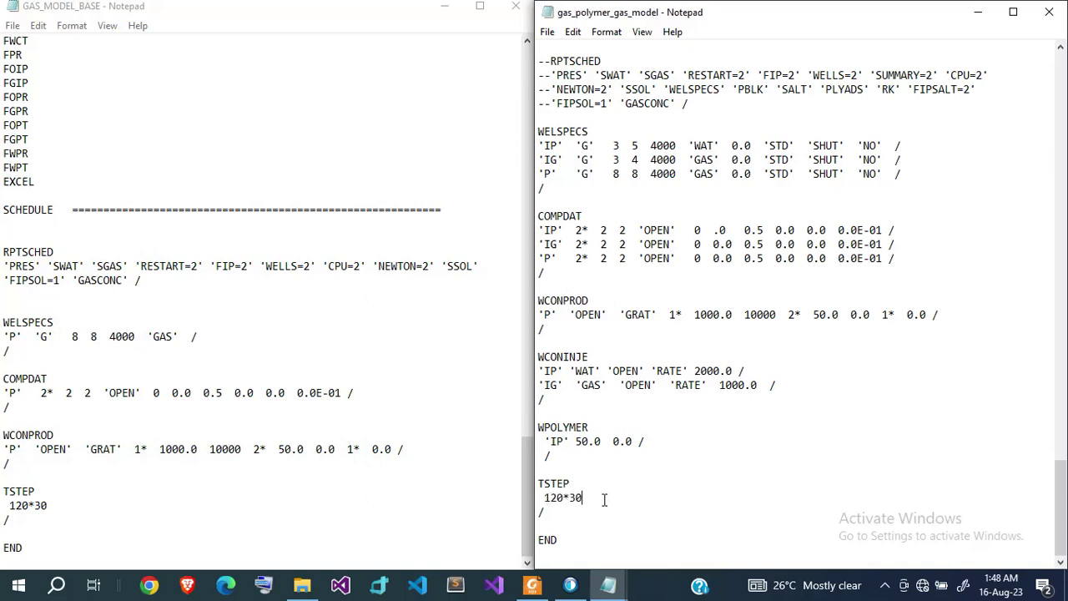
Step: Minimize all open data files and bring up the chemical injection folder in File Explorer
click(980, 12)
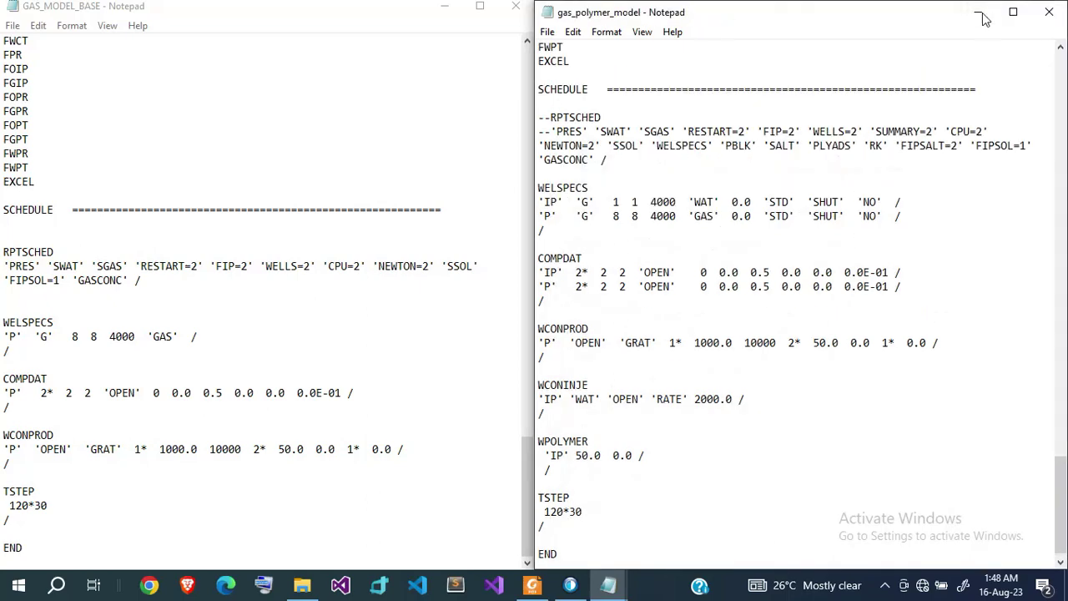
click(980, 13)
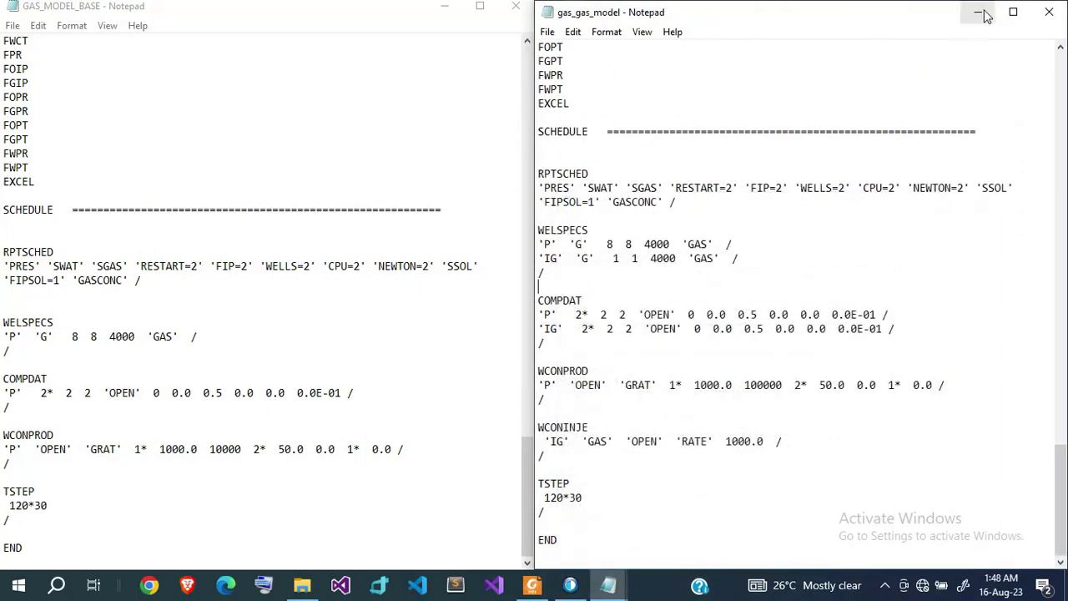
click(980, 13)
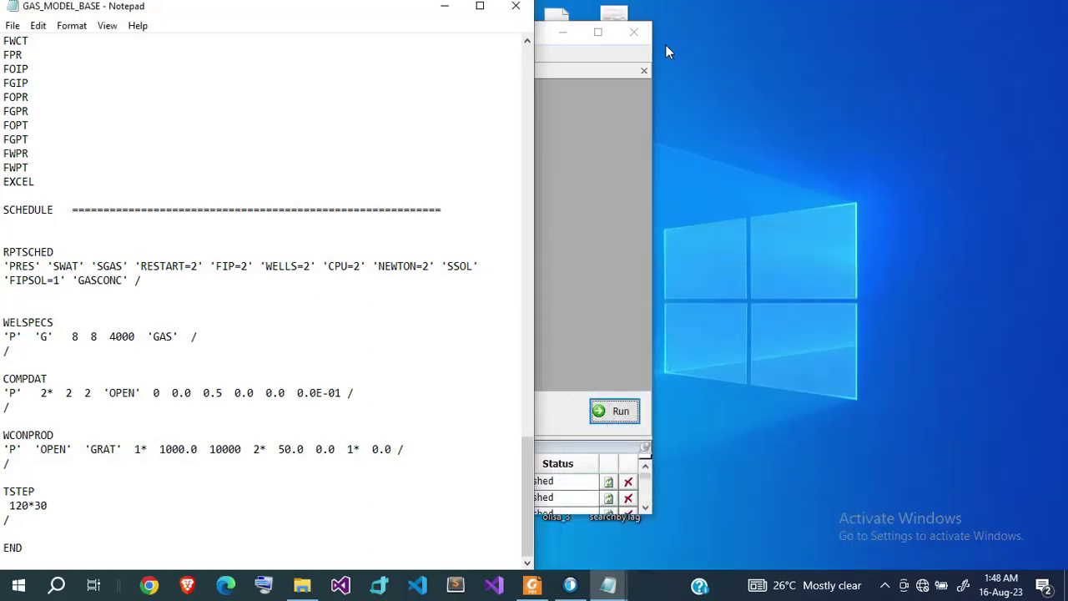
click(445, 7)
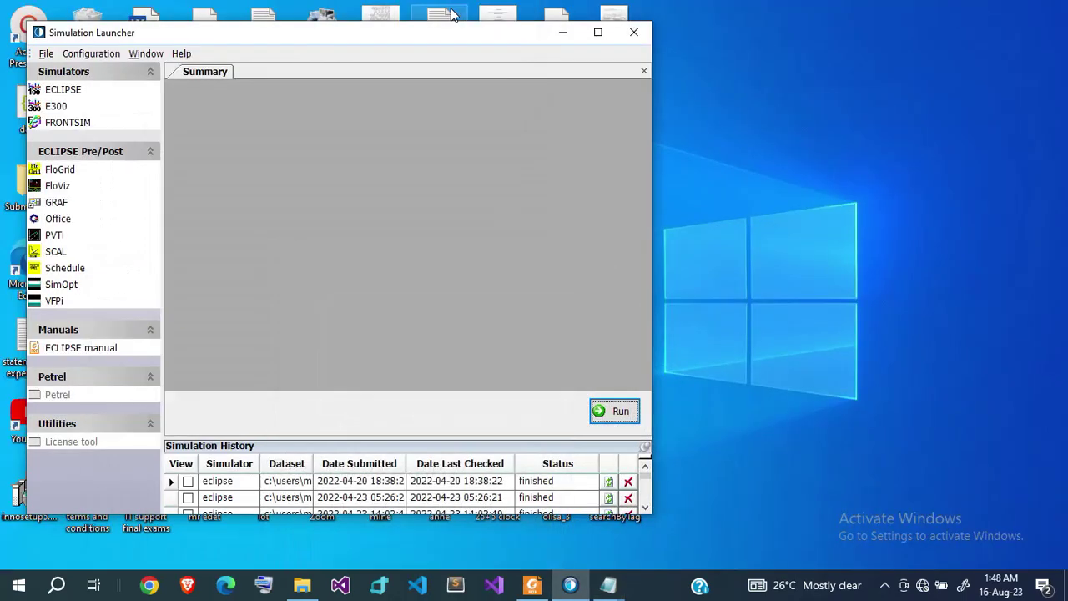
click(304, 580)
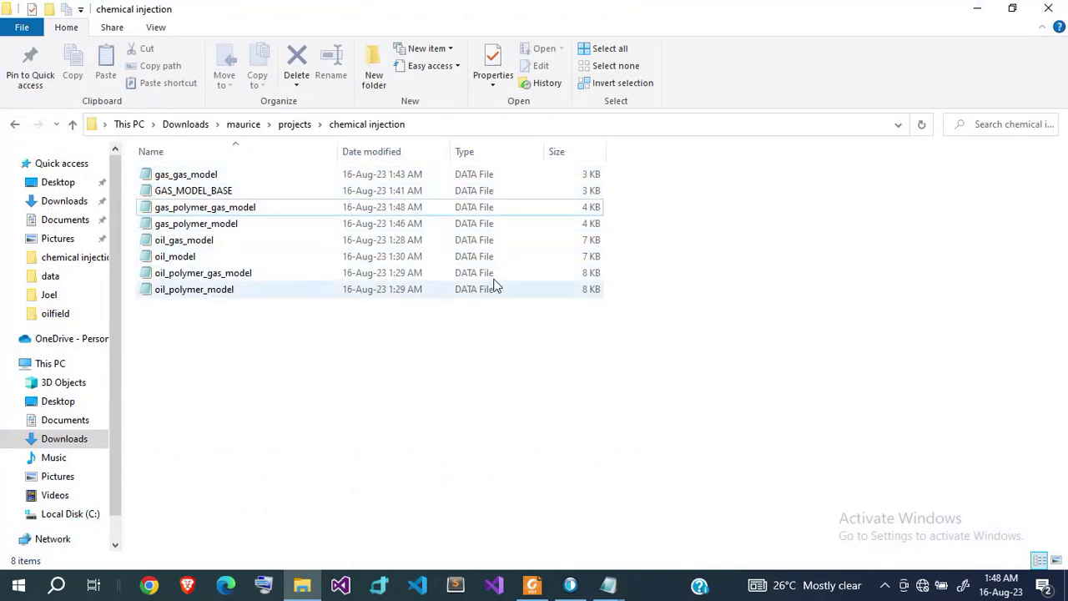
Step: Minimize the chemical injection folder and maximize the Simulation Launcher window
click(977, 11)
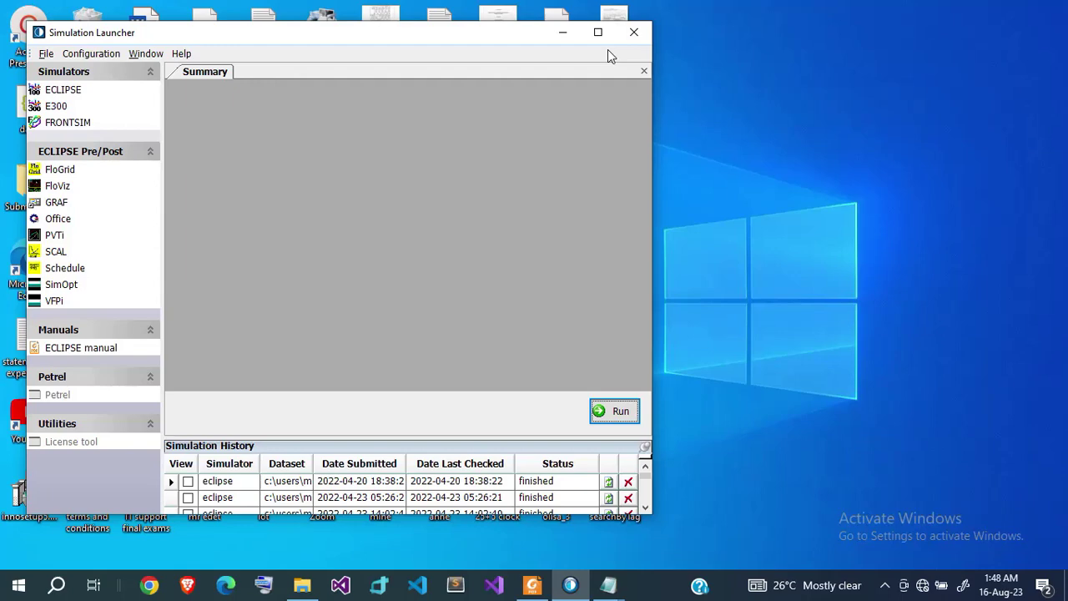
click(302, 585)
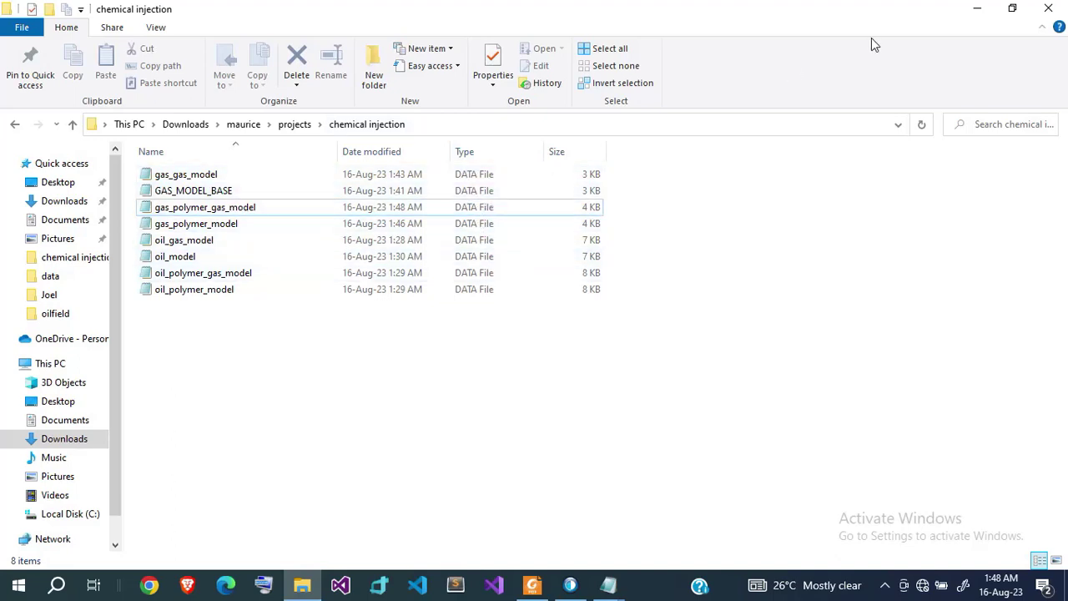
click(977, 8)
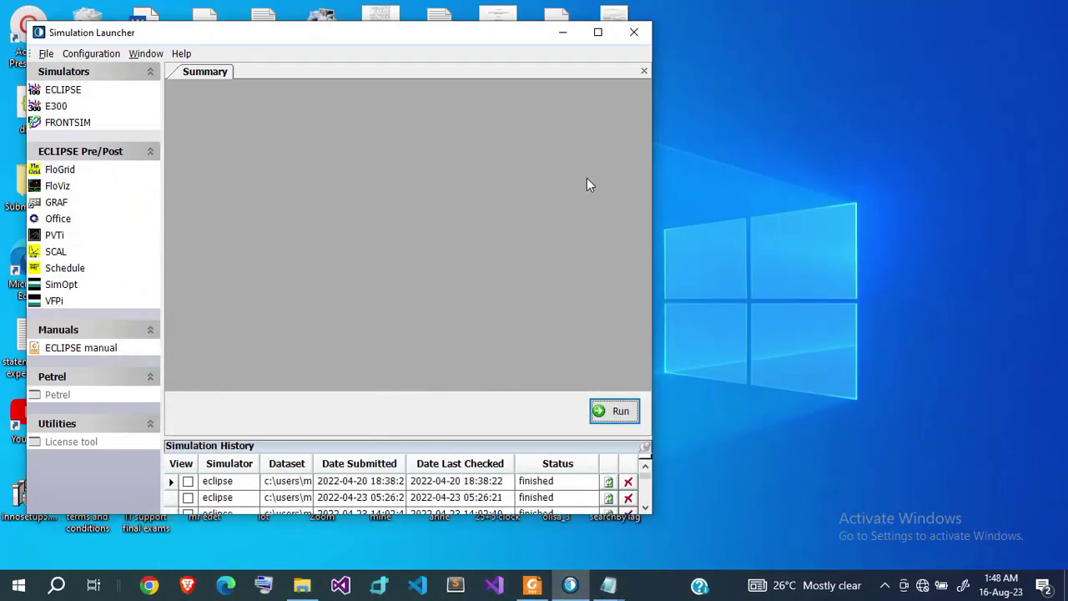
click(598, 32)
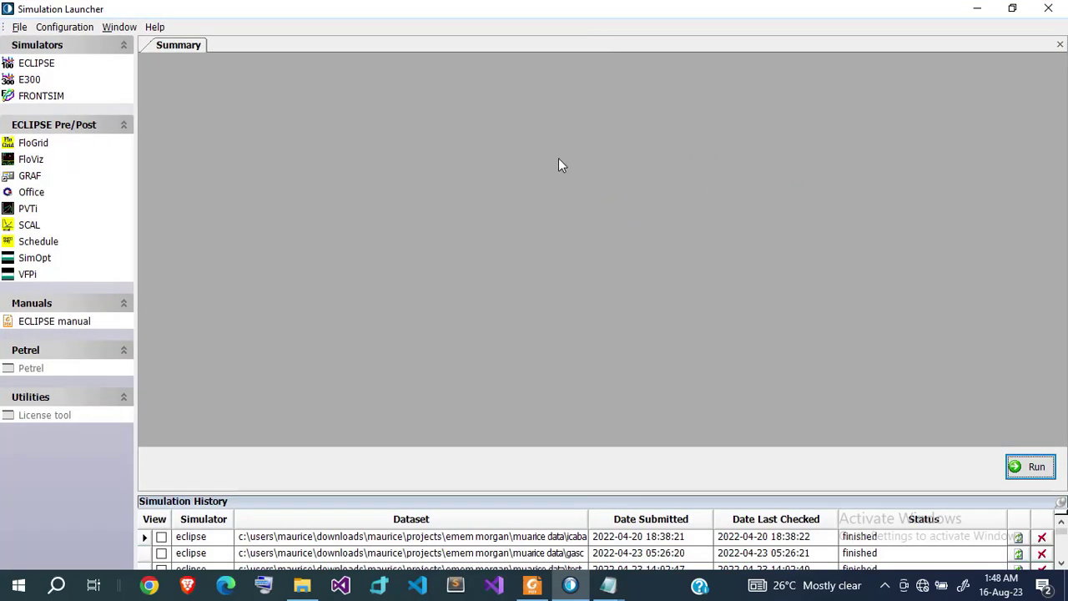
Step: Select the ECLIPSE simulator, enable running its 32-bit version, and return to the dataset selection
click(45, 67)
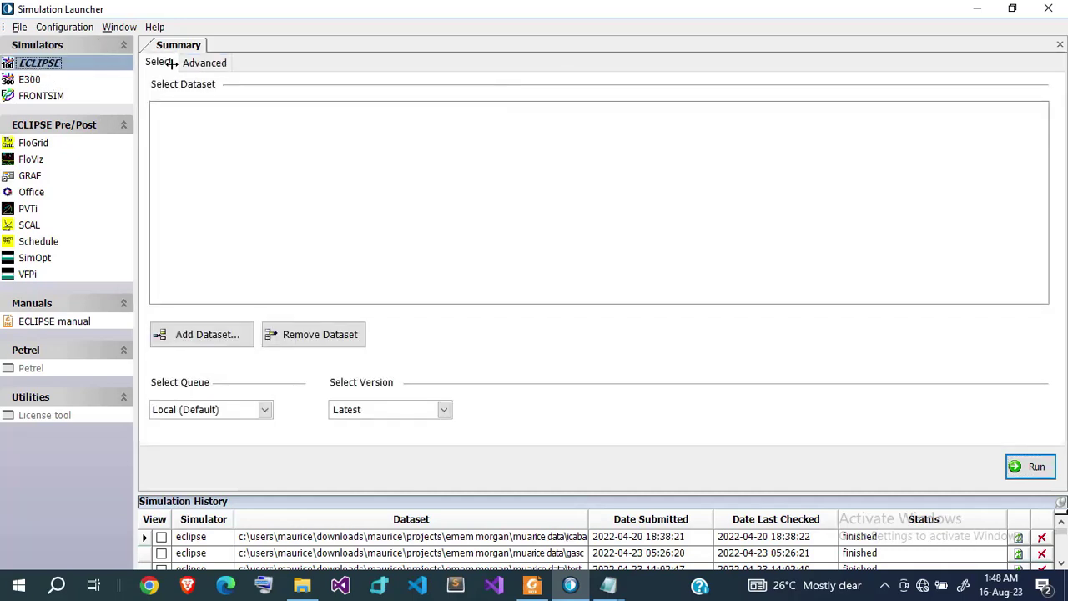
click(202, 65)
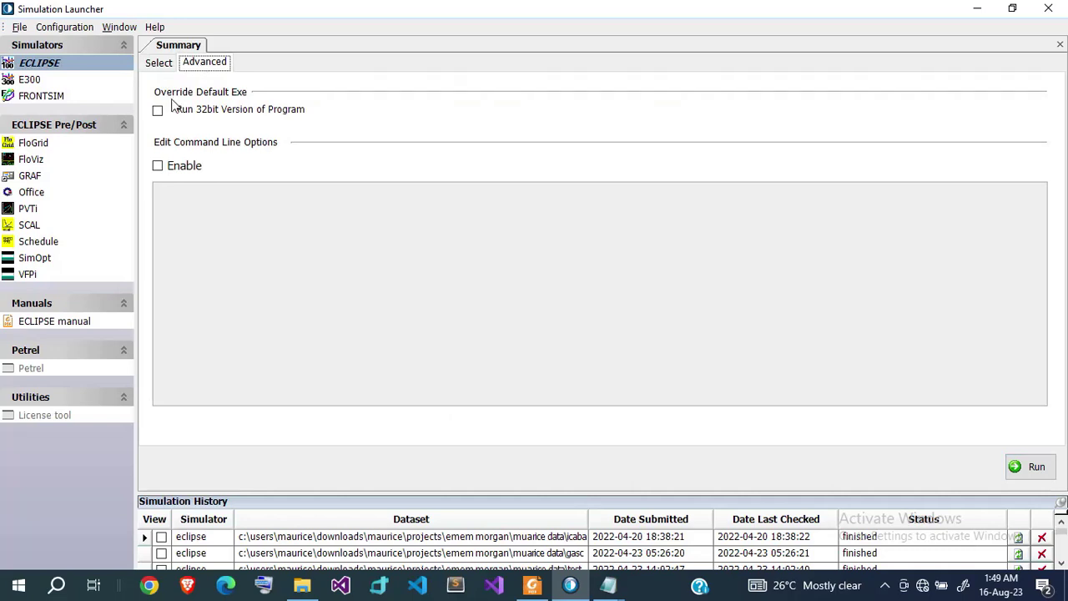
click(159, 112)
click(160, 68)
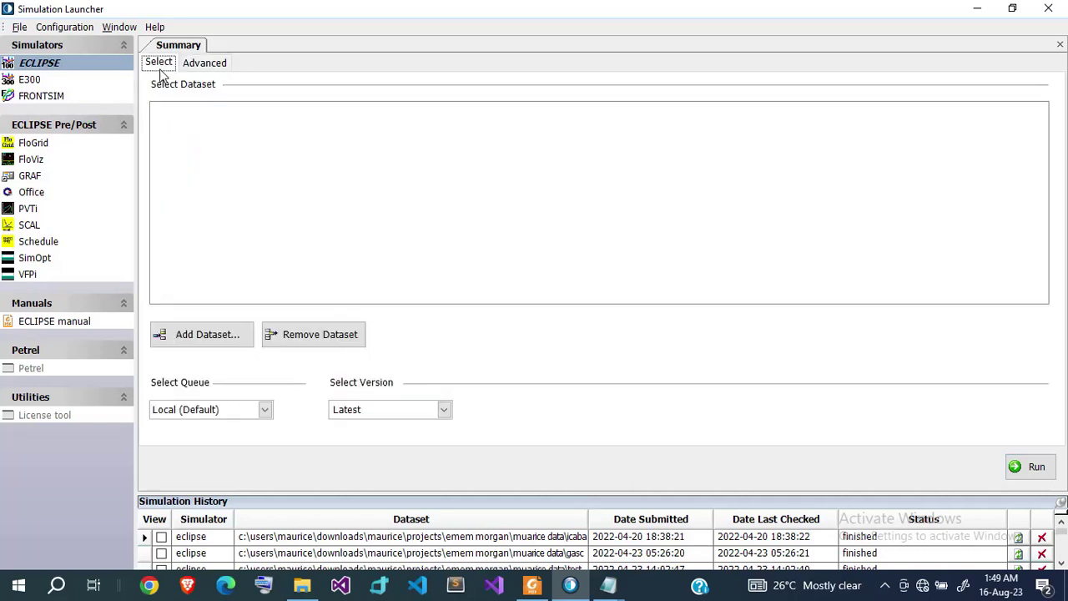
Step: Add gas_gas_model, GAS_MODEL_BASE, gas_polymer_gas_model and gas_polymer_model from the chemical injection folder as datasets
click(208, 344)
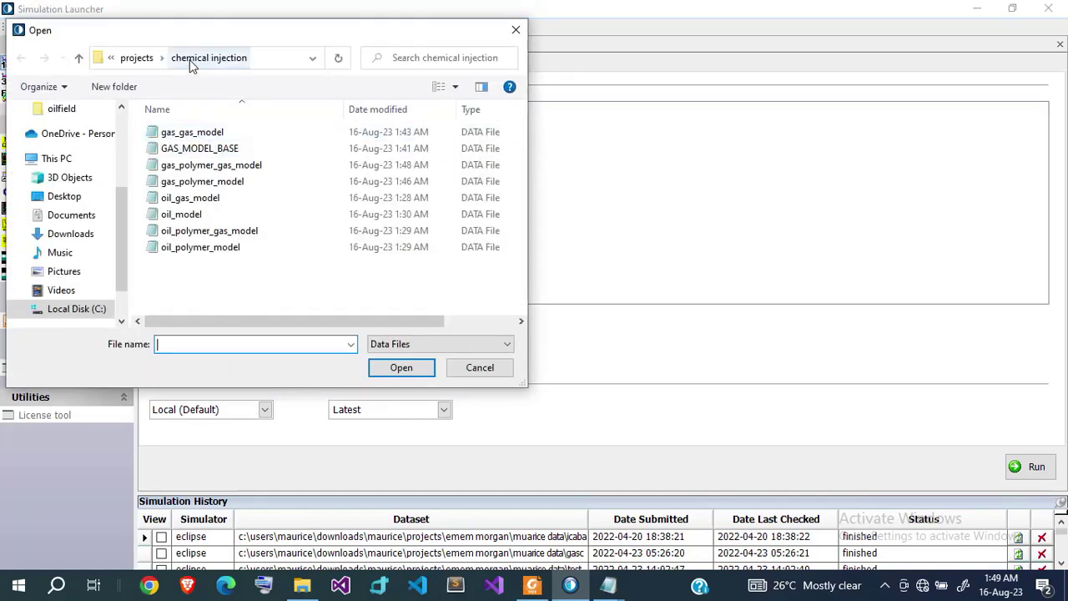
click(203, 136)
key(shift+Down)
key(shift+Down)
key(shift+Down)
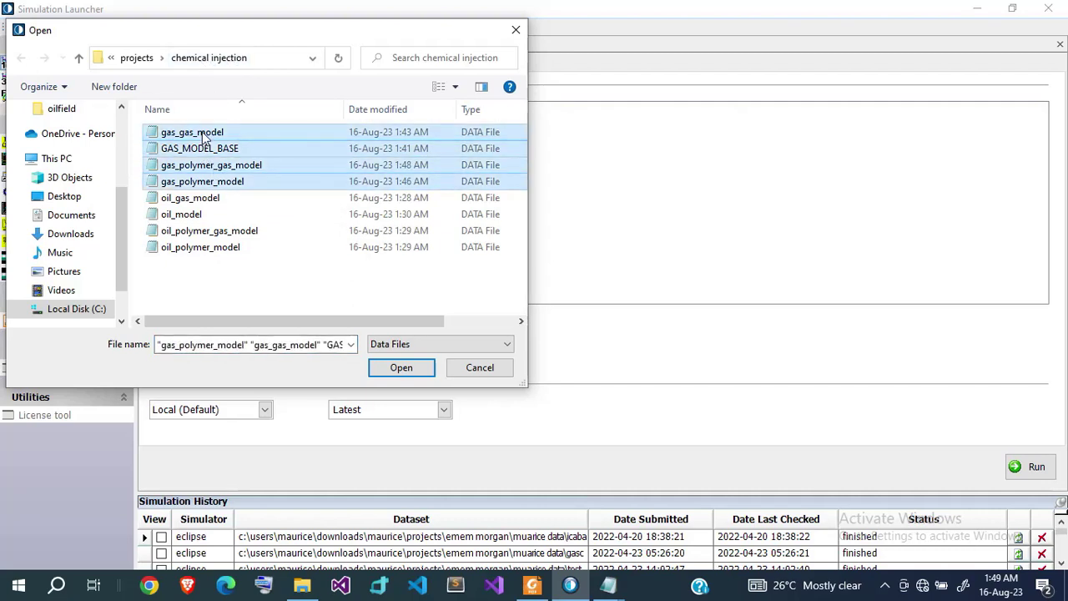
key(Return)
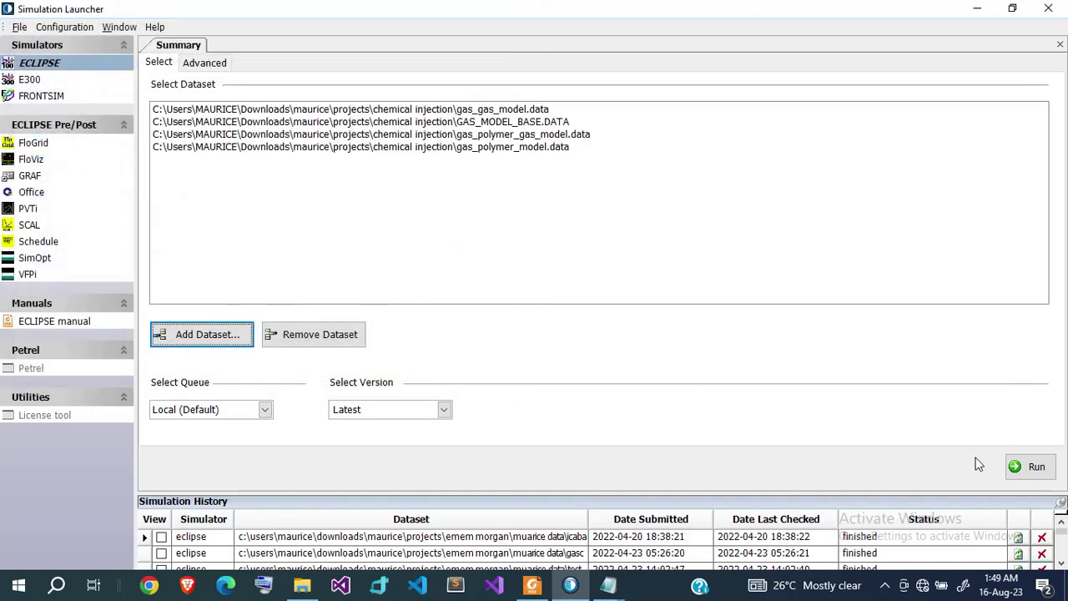
Step: Run the four gas model simulations and close their command windows once the run summaries are complete
click(1028, 469)
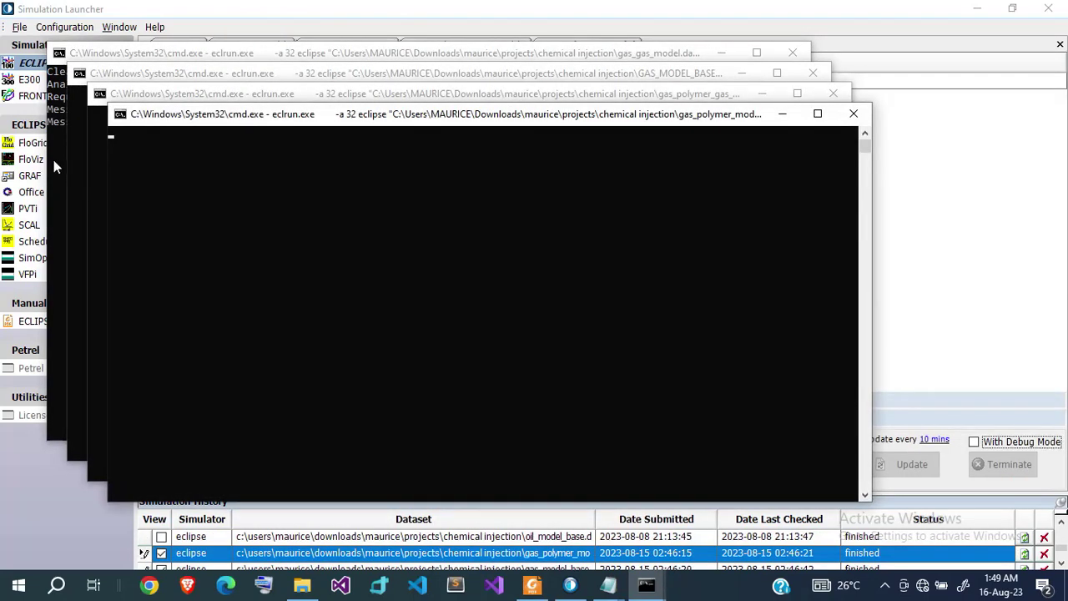
click(55, 153)
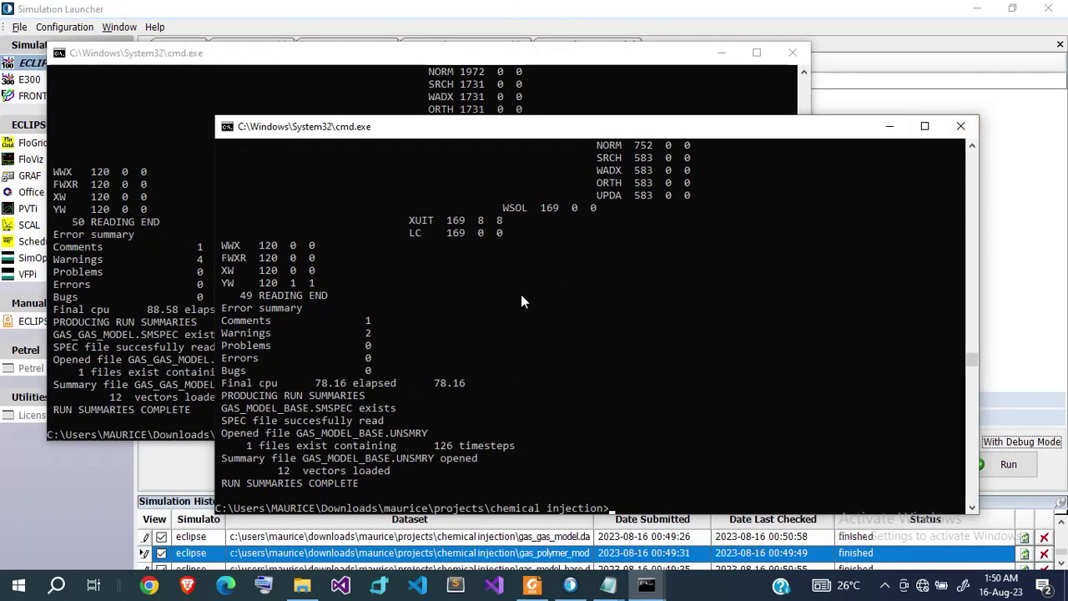
click(951, 129)
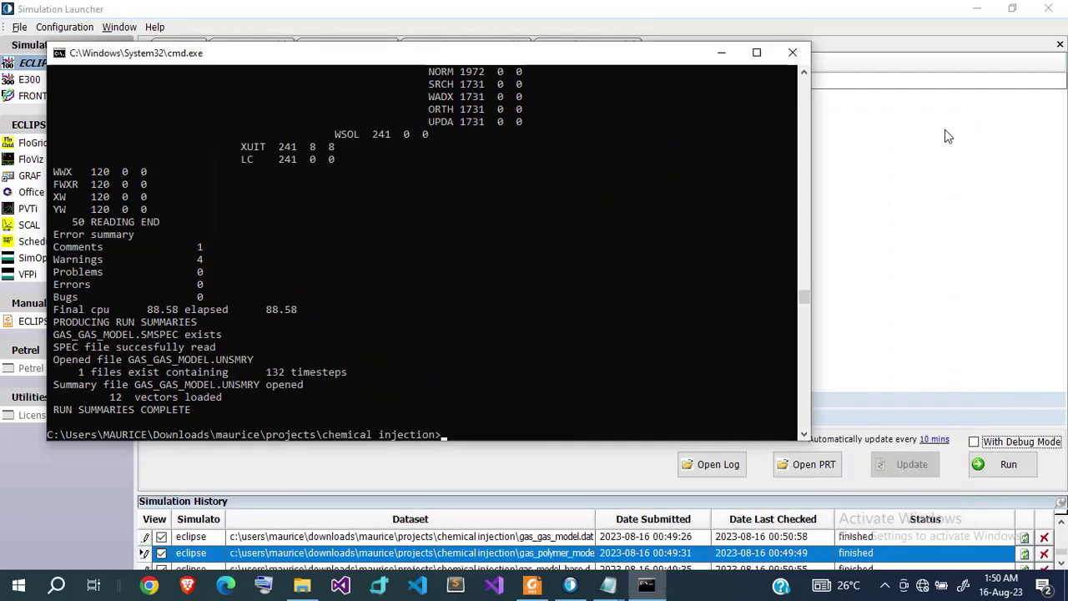
click(793, 55)
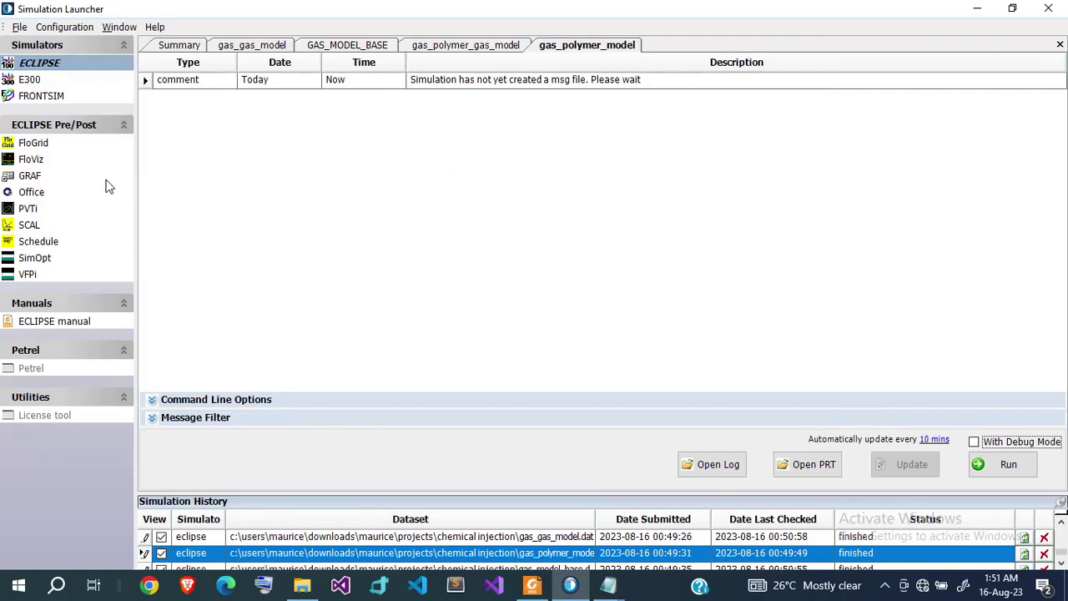
Step: Launch the 32-bit version of ECLIPSE Office and open its Result Viewer module maximized
click(28, 197)
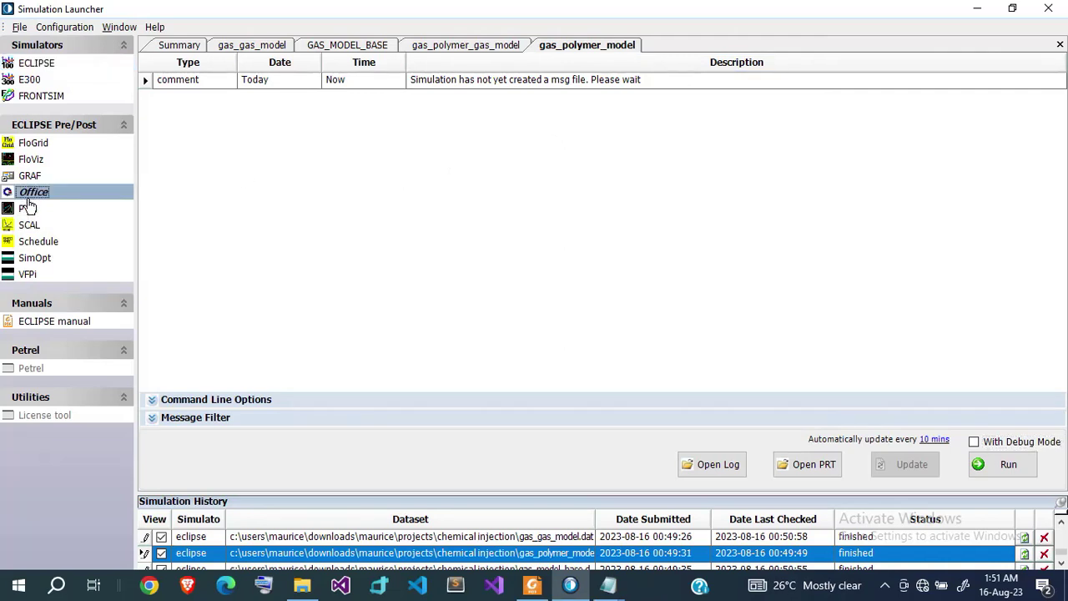
double_click(40, 199)
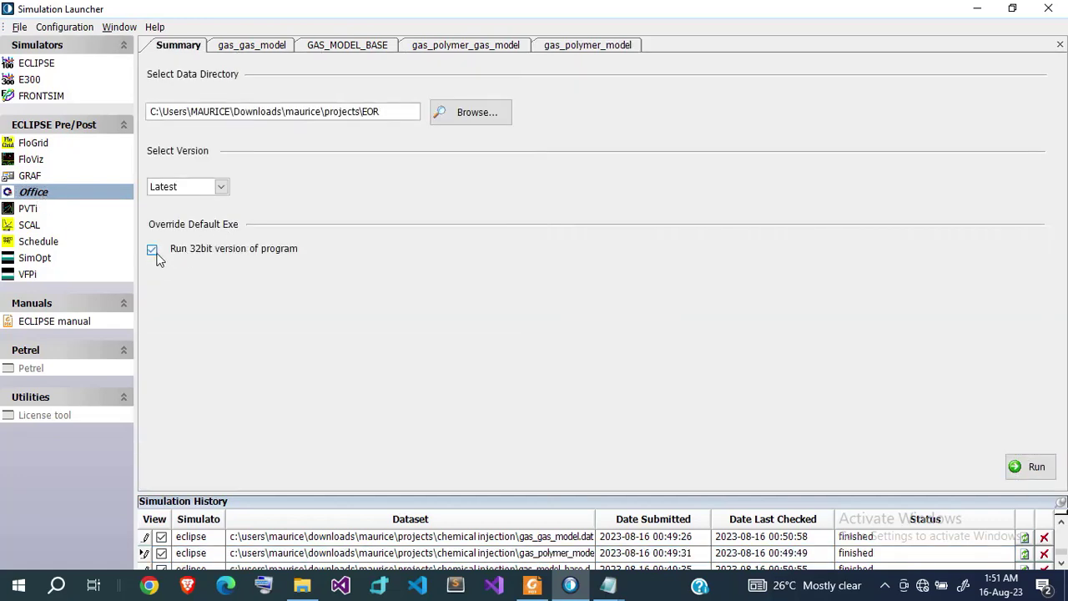
click(154, 251)
click(1028, 469)
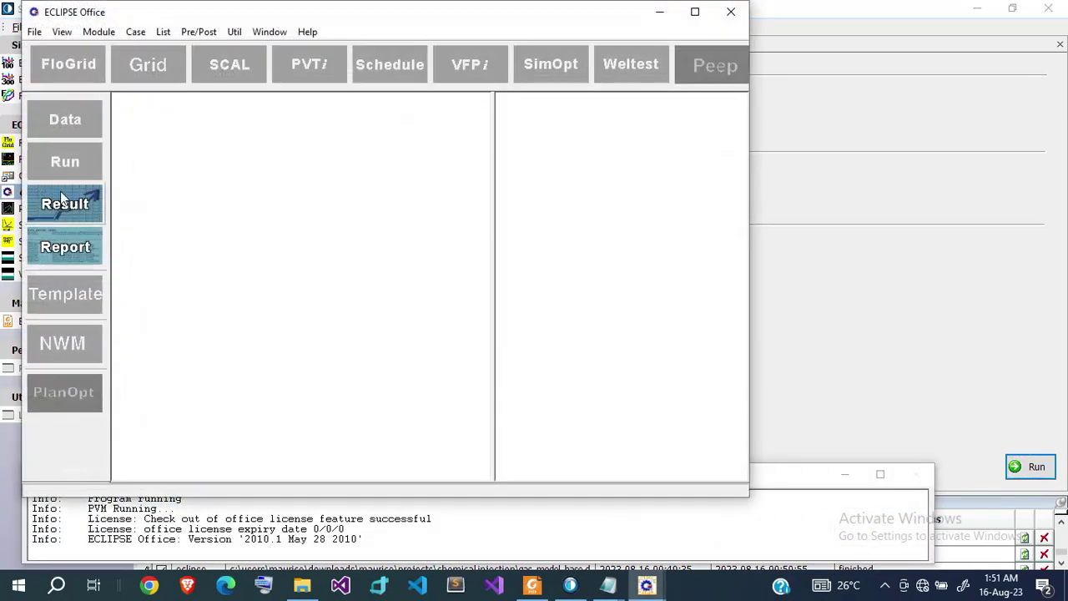
click(65, 210)
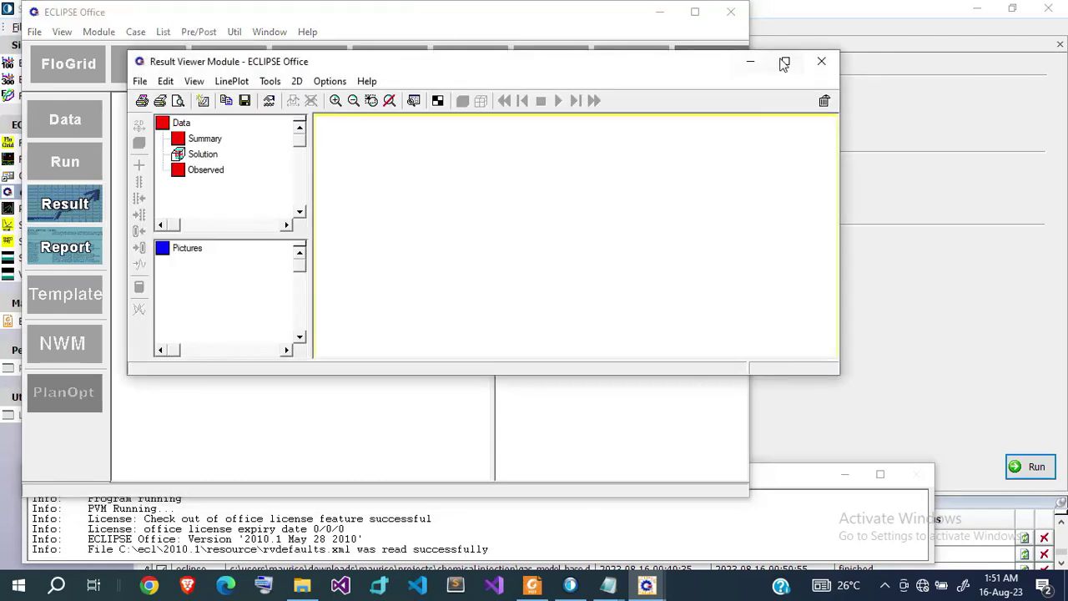
click(787, 60)
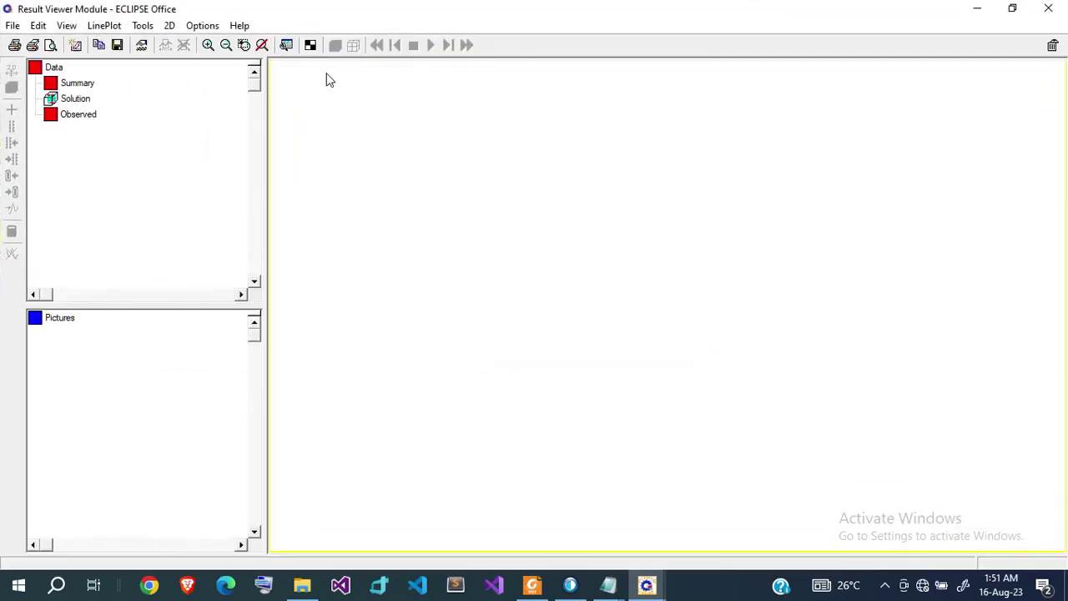
Step: Open the summary file selection for loading all vectors
click(12, 26)
mouse_move(92, 60)
mouse_move(253, 60)
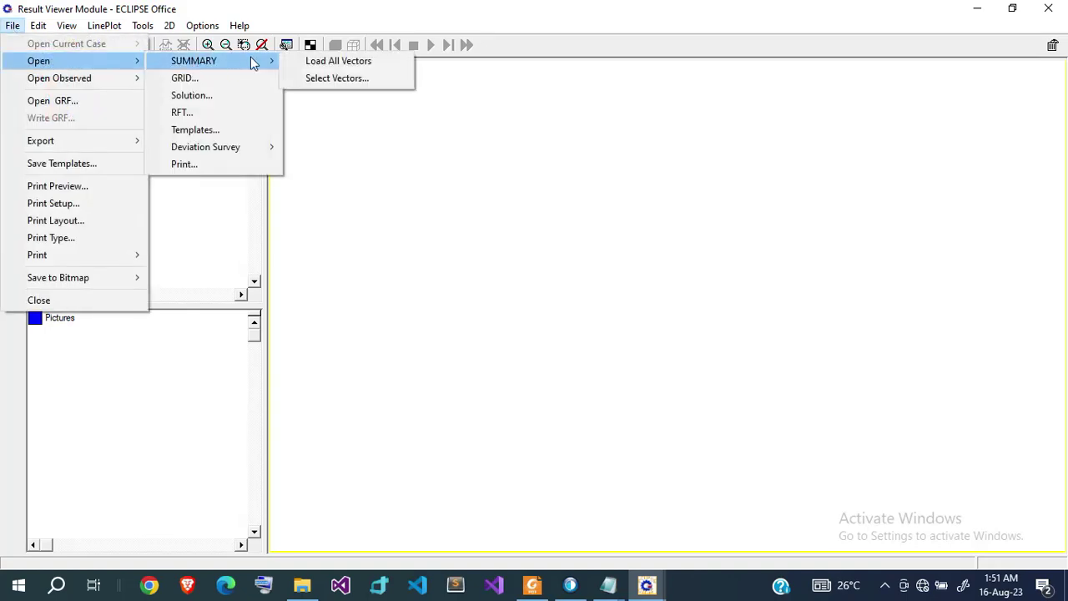
click(319, 61)
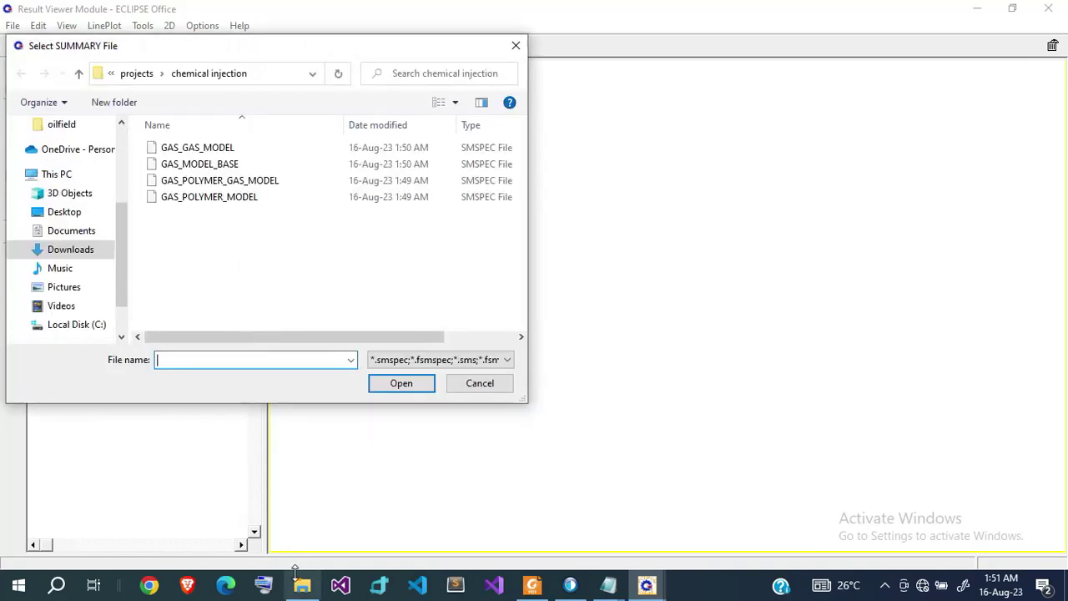
Step: Examine the simulation output files in the chemical injection folder in File Explorer, then return to the summary file selection
mouse_move(300, 582)
click(300, 510)
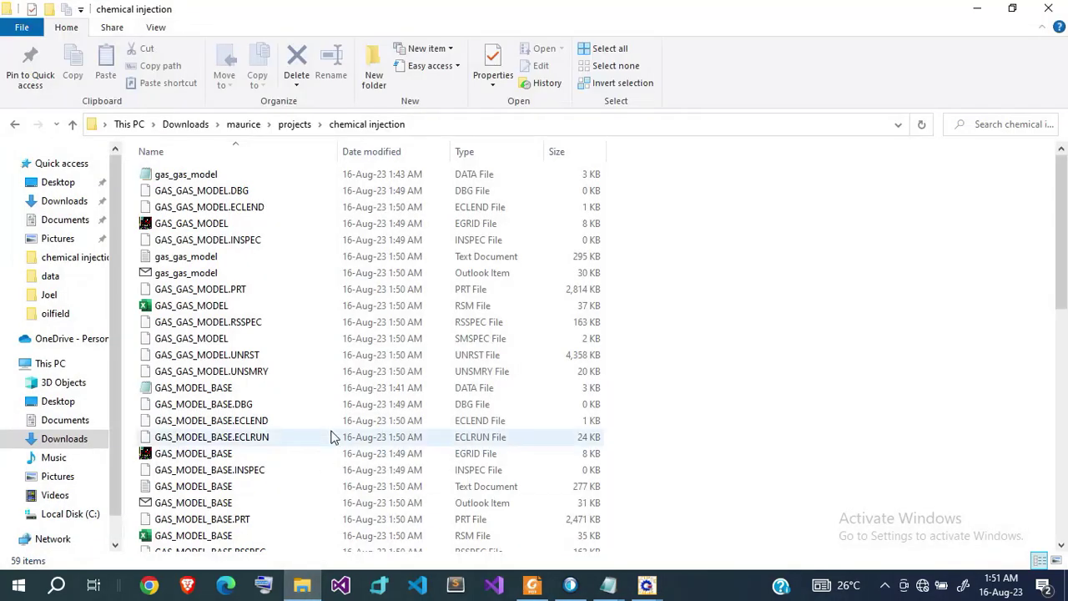
scroll(295, 317, down, 3)
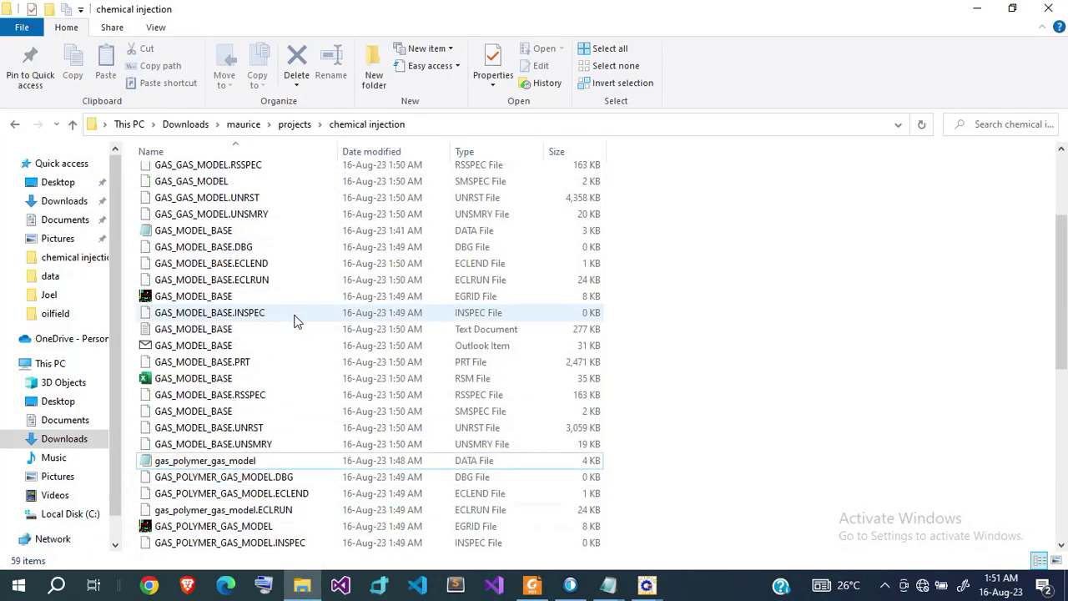
scroll(296, 321, down, 9)
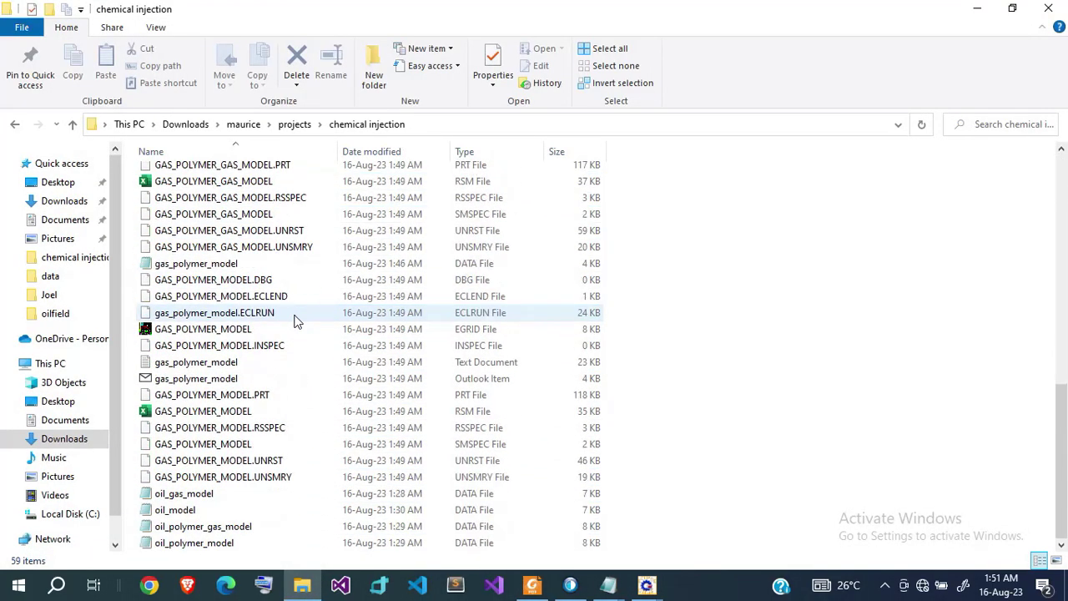
click(978, 8)
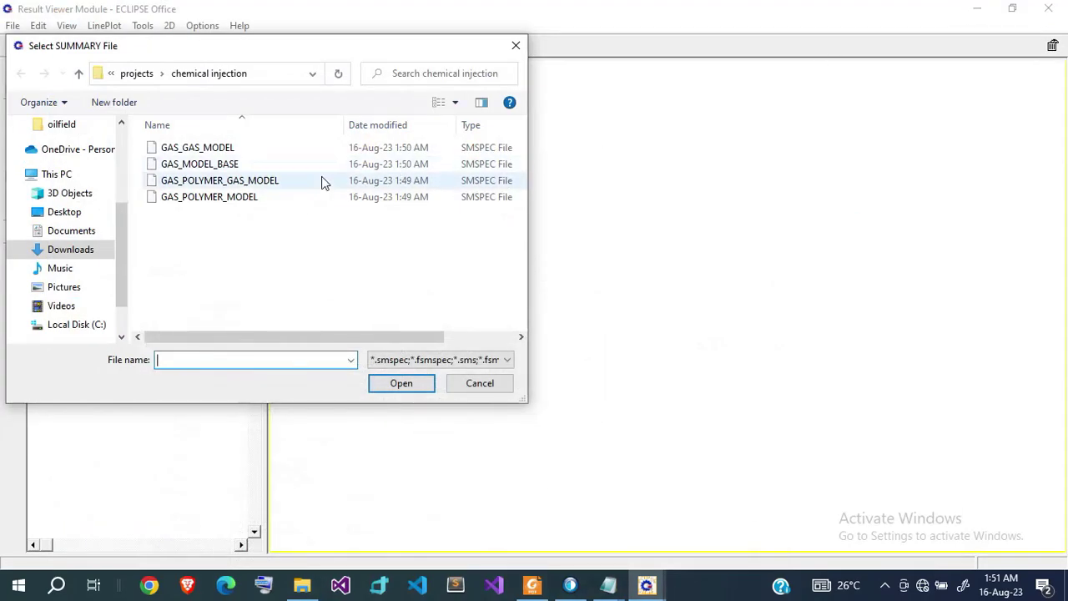
Step: Load all vectors from the GAS_GAS_MODEL, GAS_MODEL_BASE, GAS_POLYMER_GAS_MODEL and GAS_POLYMER_MODEL summary files
click(222, 148)
key(ctrl+a)
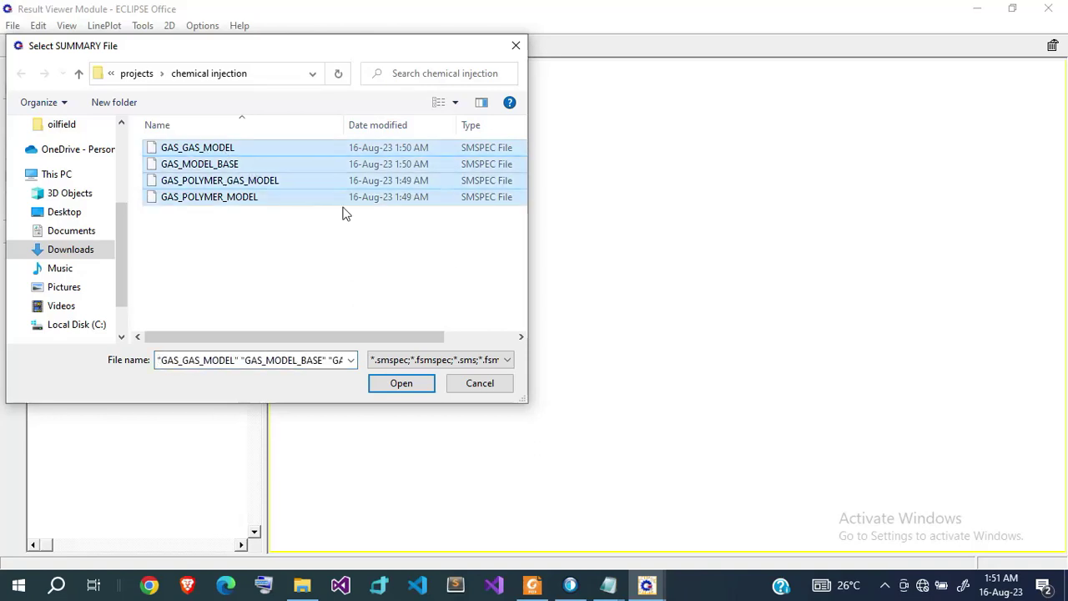
key(Return)
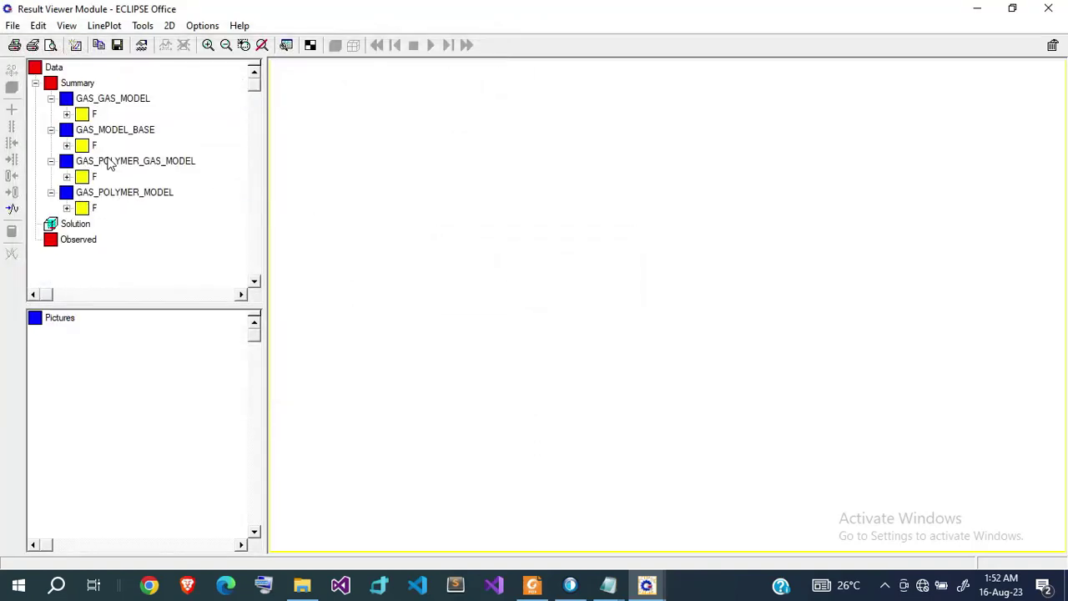
Step: Bring up gas_polymer_model in Notepad and examine the output keywords from FWCT to EXCEL in its SUMMARY section
click(608, 587)
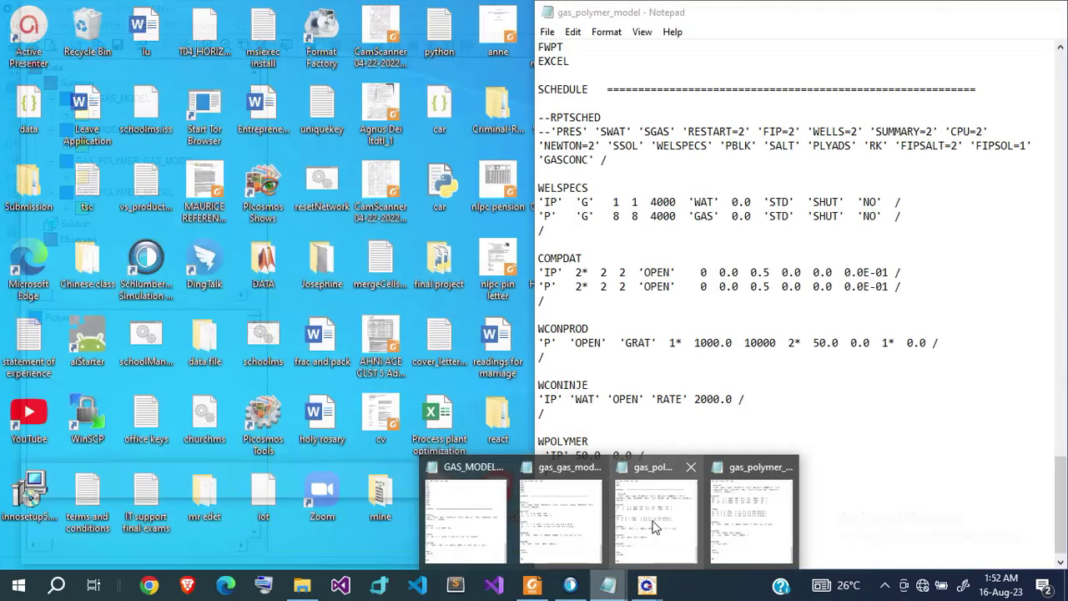
click(639, 526)
scroll(723, 287, up, 1)
scroll(723, 287, up, 4)
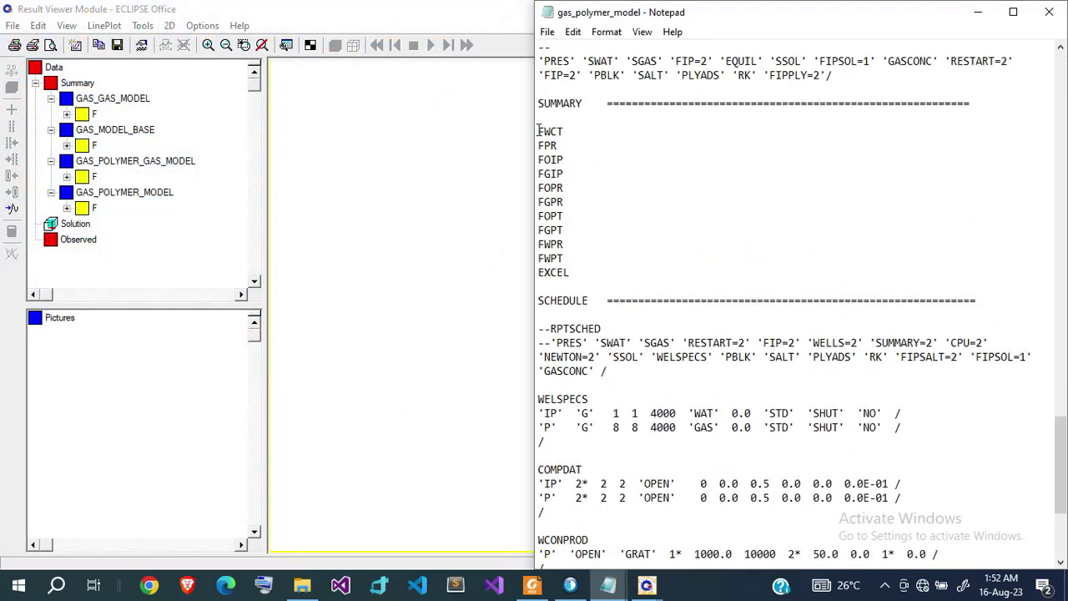
drag(539, 131, 572, 289)
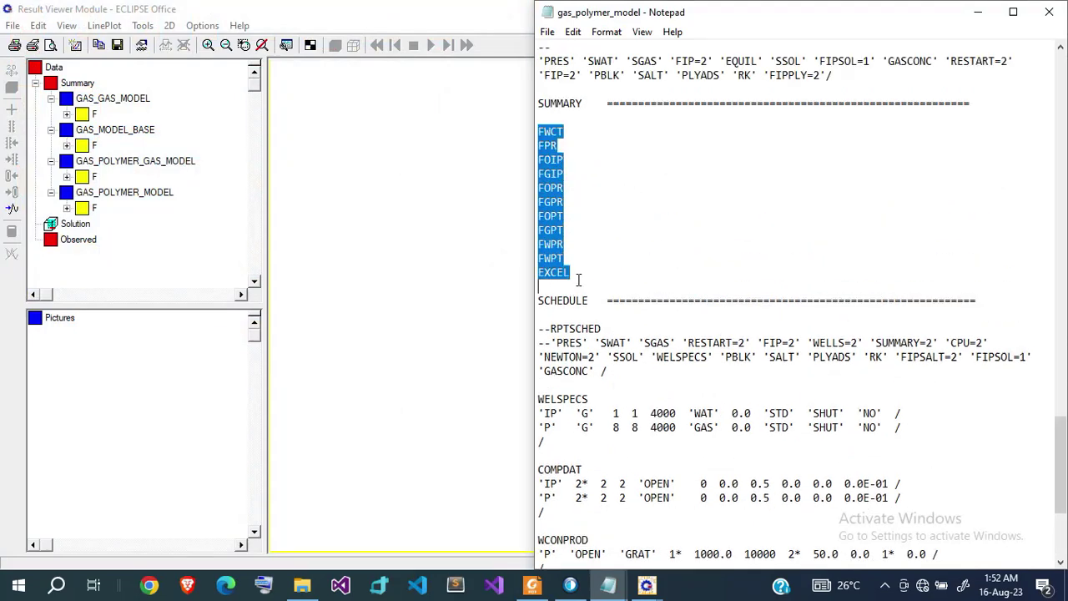
click(564, 134)
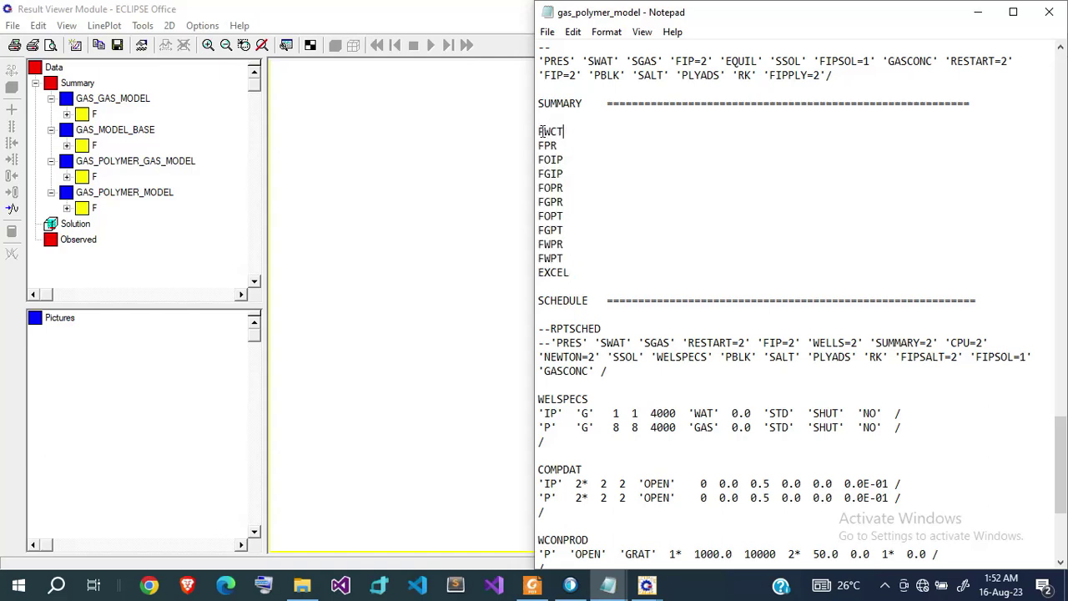
Step: Expand the field vectors of GAS_MODEL_BASE and bring gas_polymer_model back up to compare its SUMMARY keywords with them
click(67, 146)
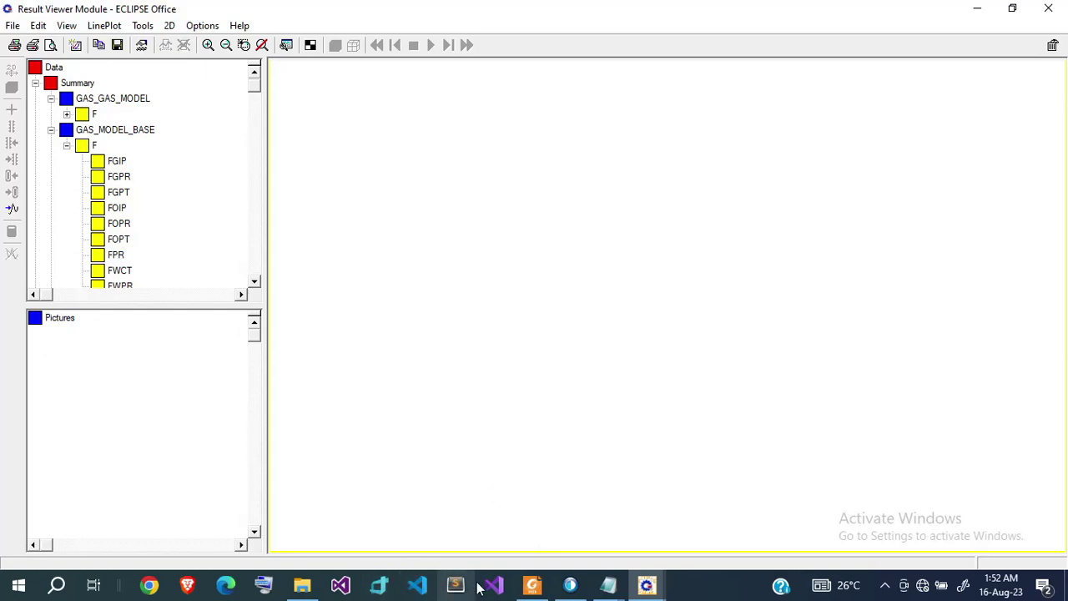
click(302, 586)
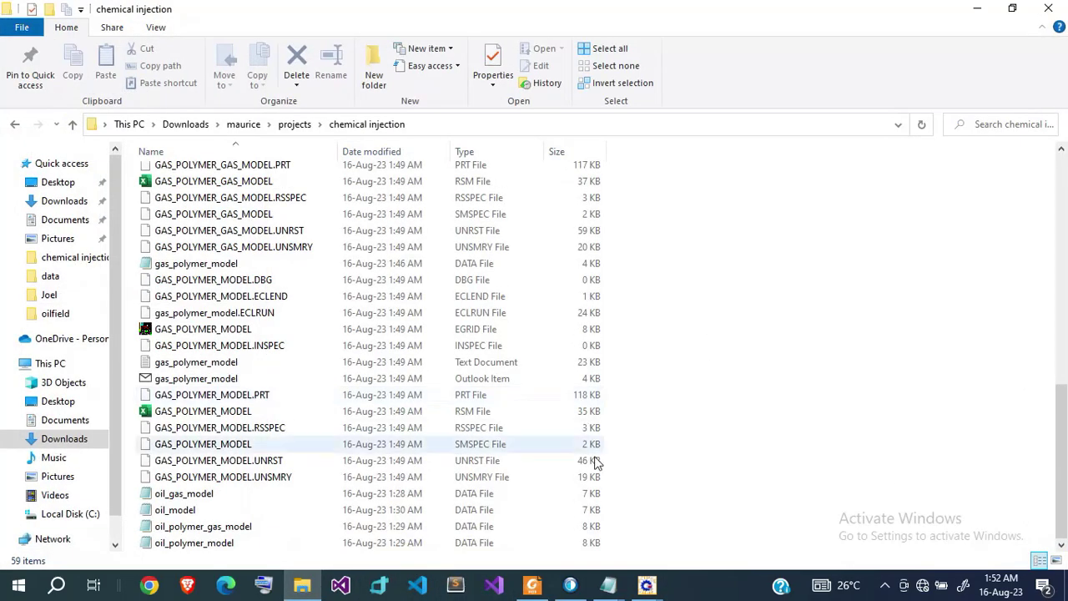
click(302, 586)
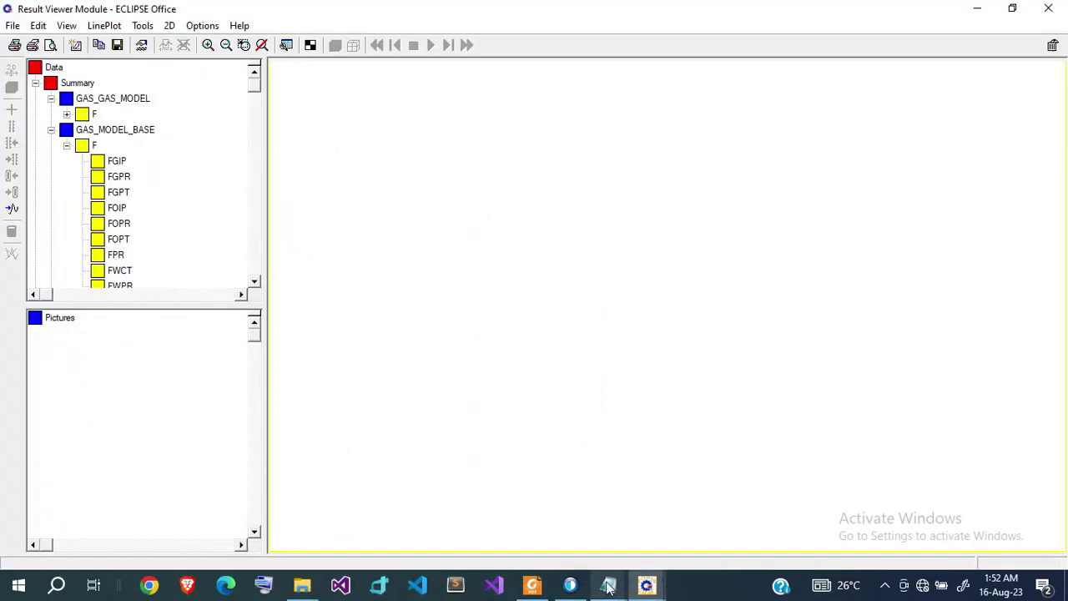
mouse_move(609, 589)
click(649, 519)
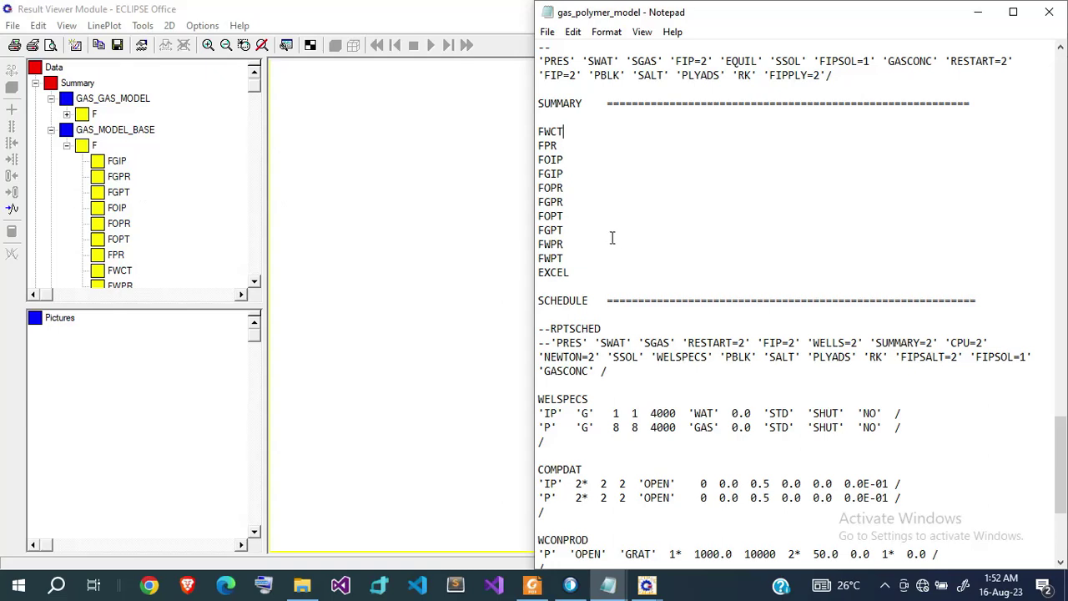
Step: Return to the Result Viewer and plot the FPR vector of GAS_MODEL_BASE against time in a new graph
click(978, 12)
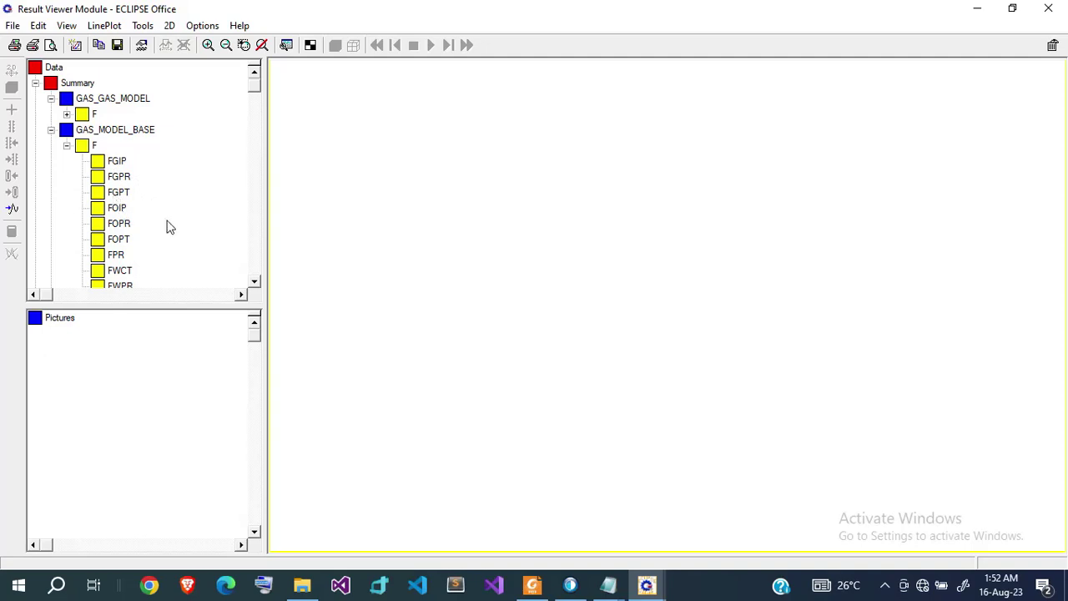
click(256, 283)
click(256, 283)
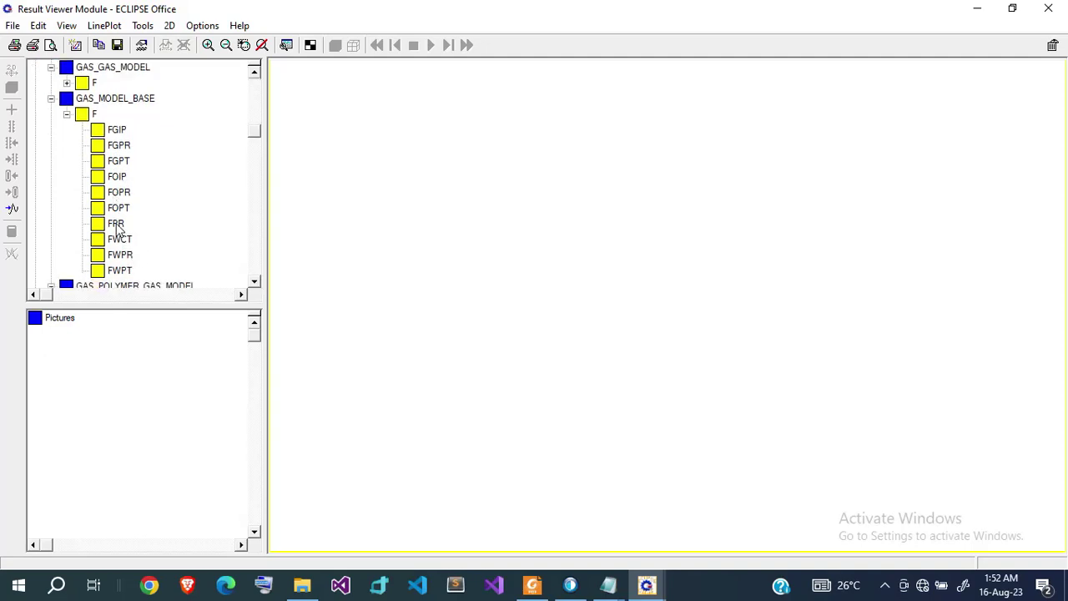
double_click(117, 226)
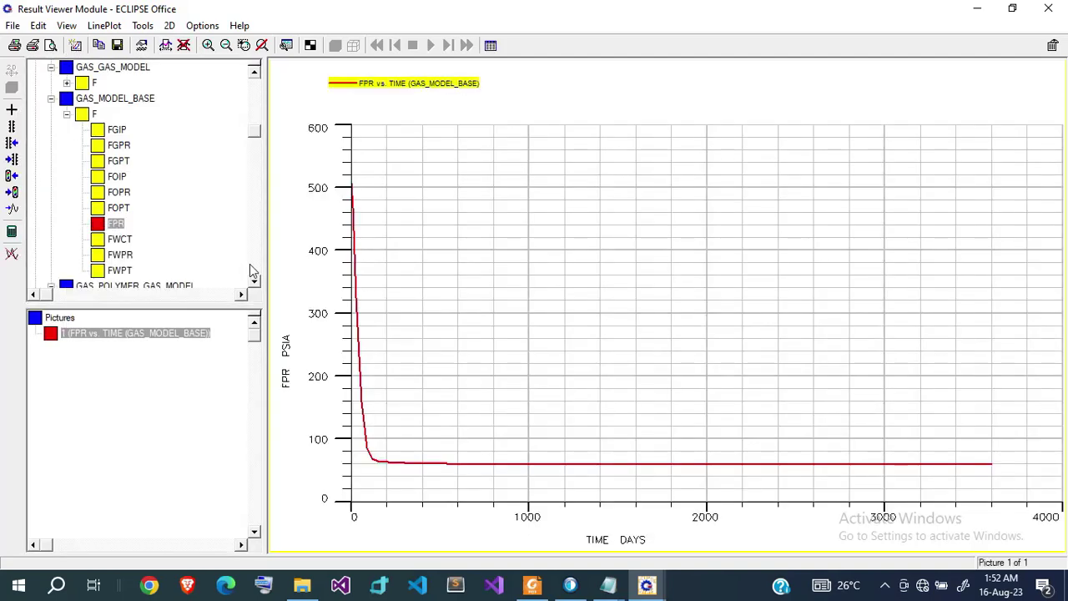
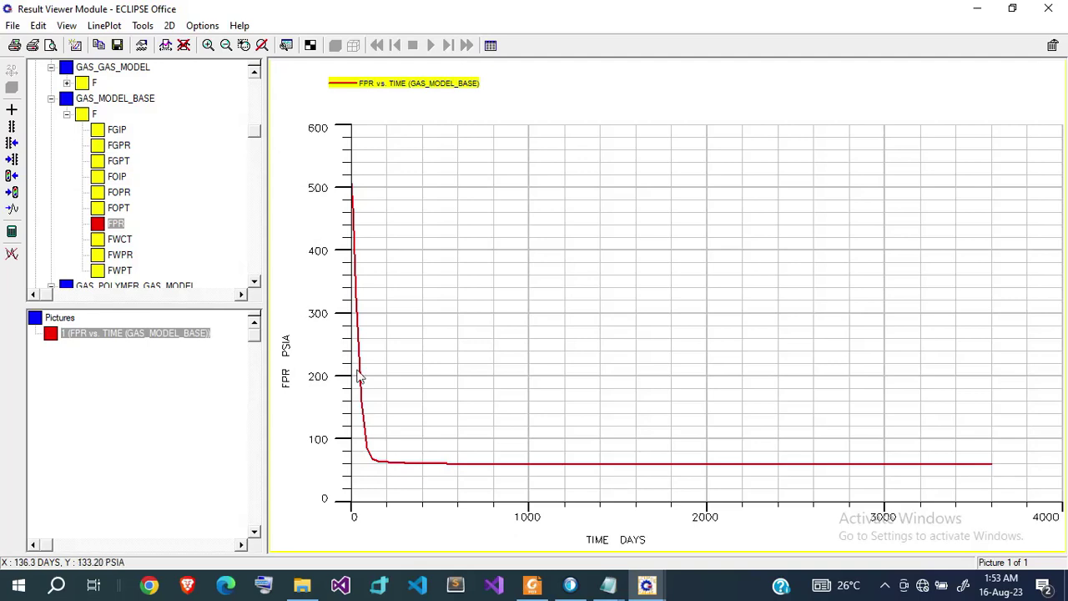
Step: Add the FPR vector of GAS_GAS_MODEL to the current pressure graph
click(68, 115)
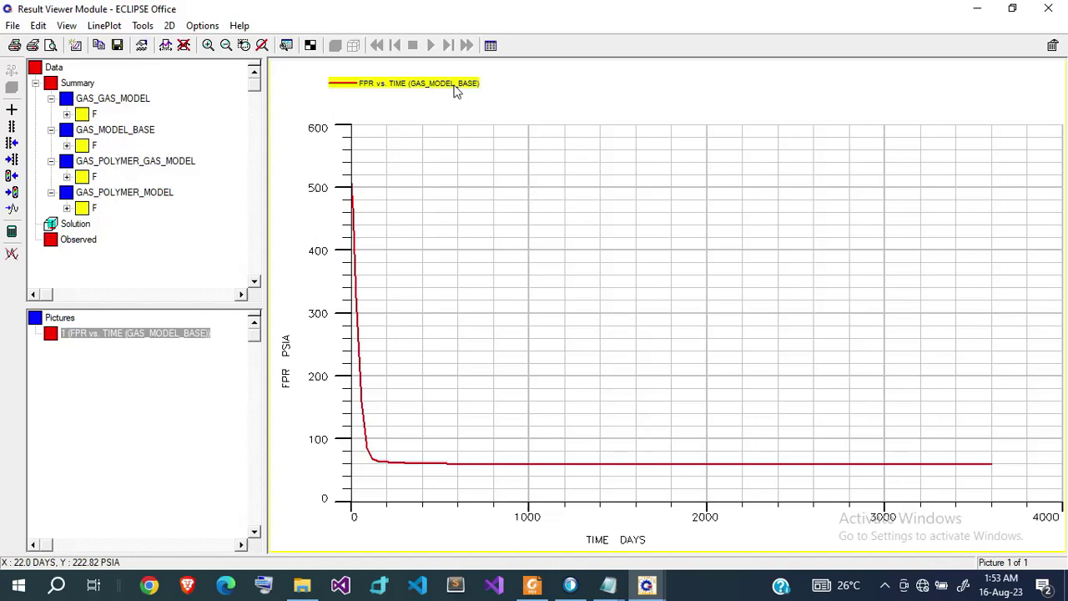
click(68, 115)
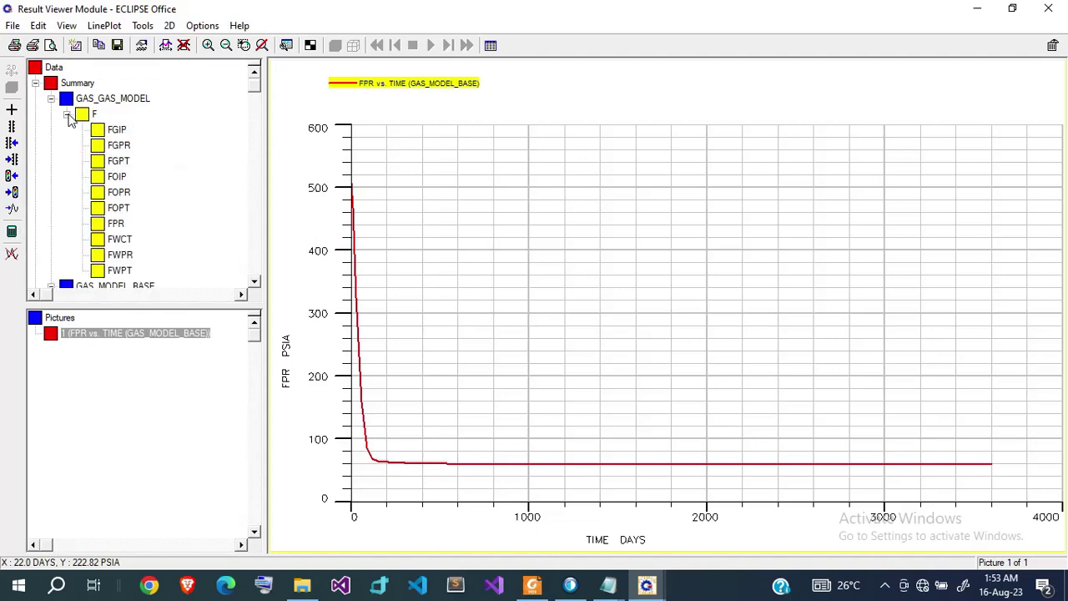
click(101, 227)
right_click(101, 226)
click(134, 252)
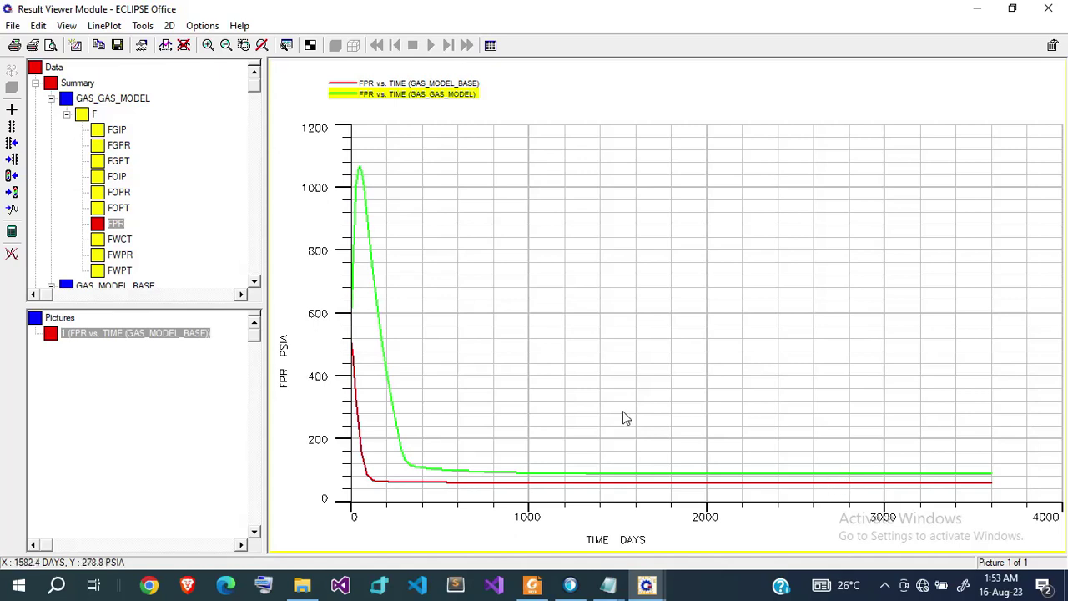
Step: Add the FPR vector of GAS_POLYMER_MODEL to the current pressure graph
click(66, 114)
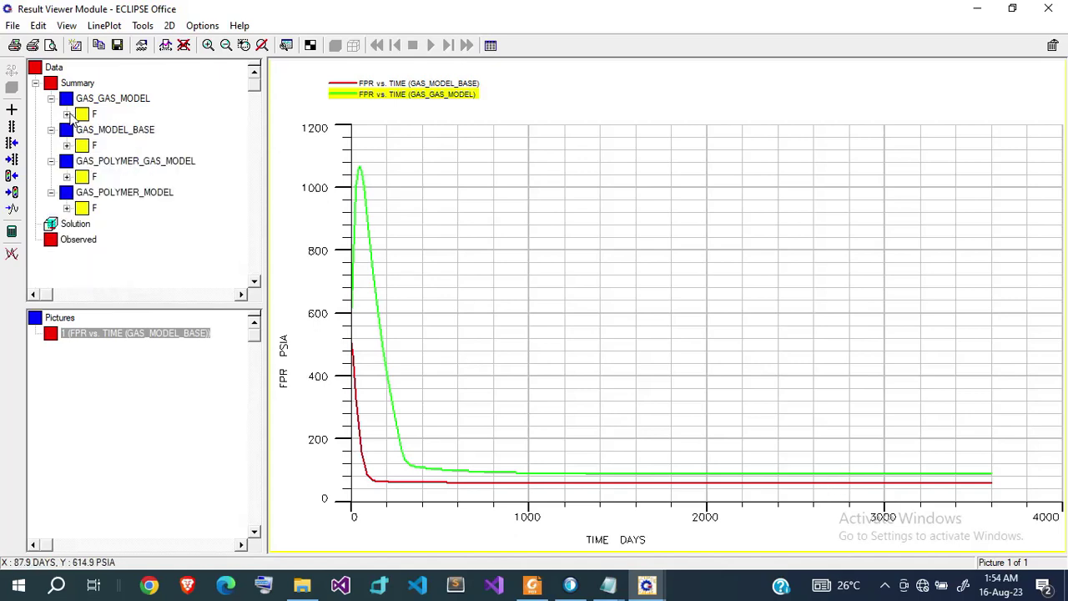
click(67, 208)
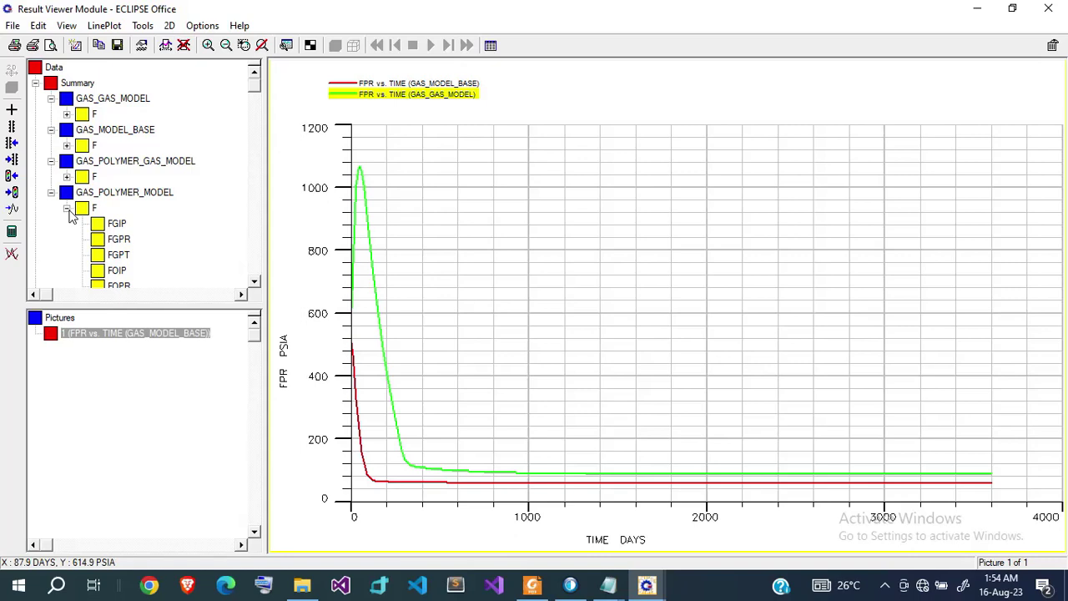
click(253, 282)
click(253, 282)
click(254, 282)
click(254, 282)
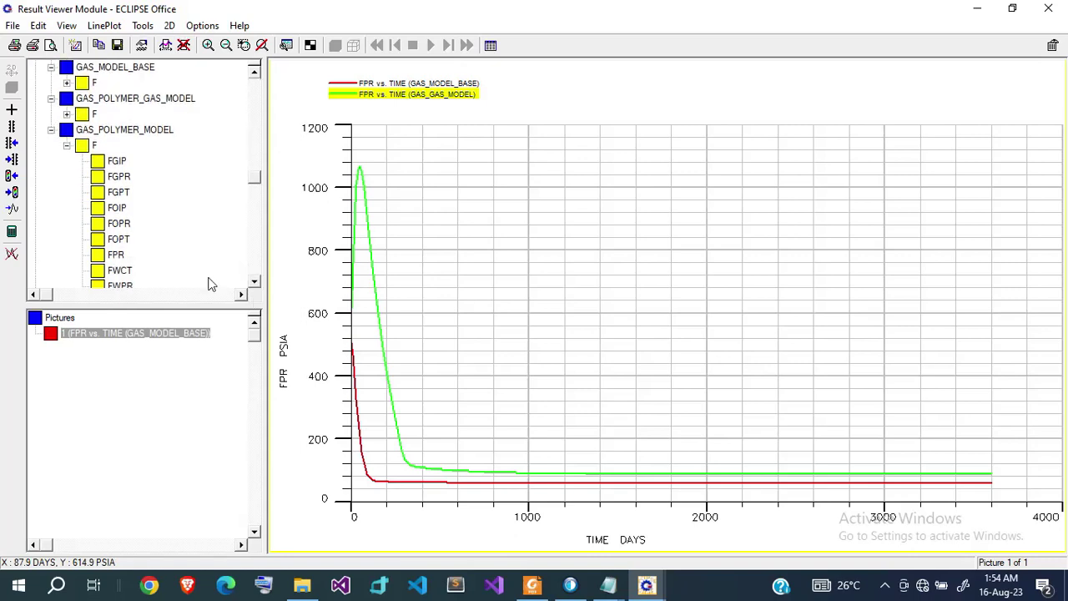
right_click(102, 260)
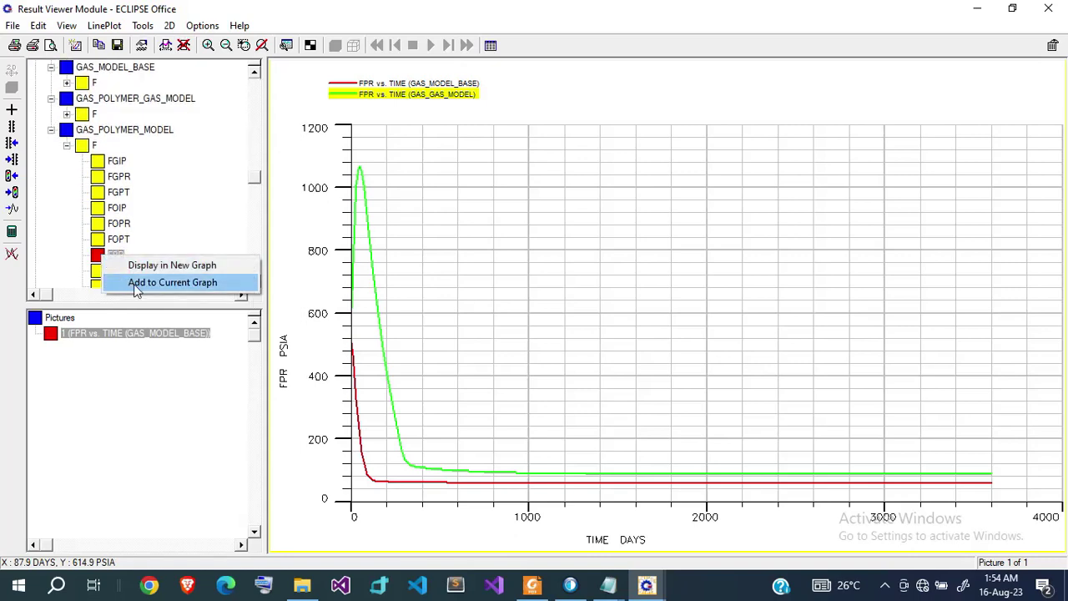
click(136, 286)
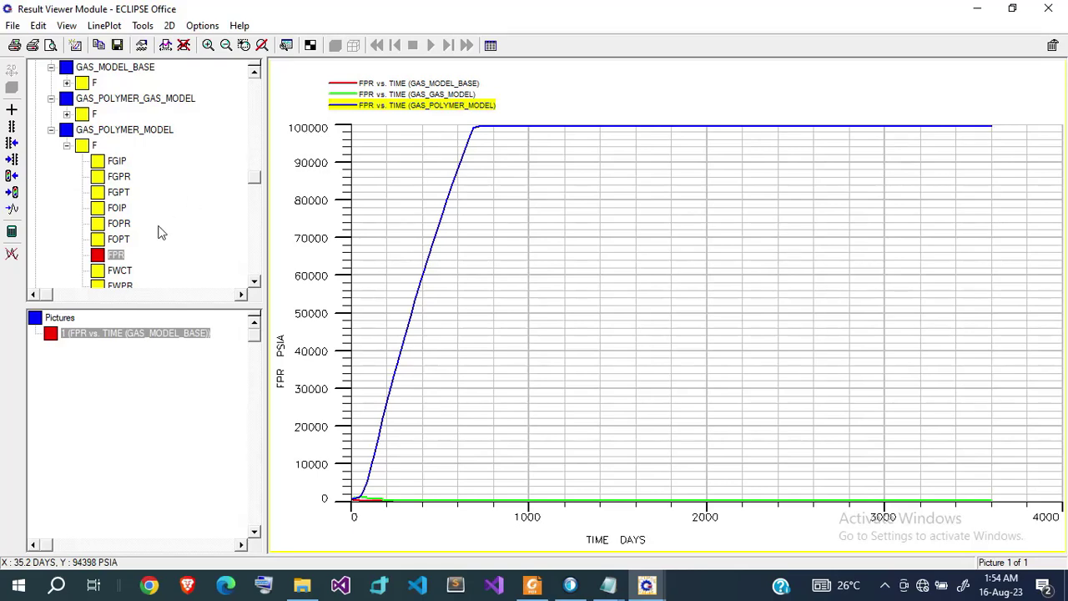
Step: Add the FPR vector of GAS_POLYMER_GAS_MODEL to the current pressure graph
click(68, 146)
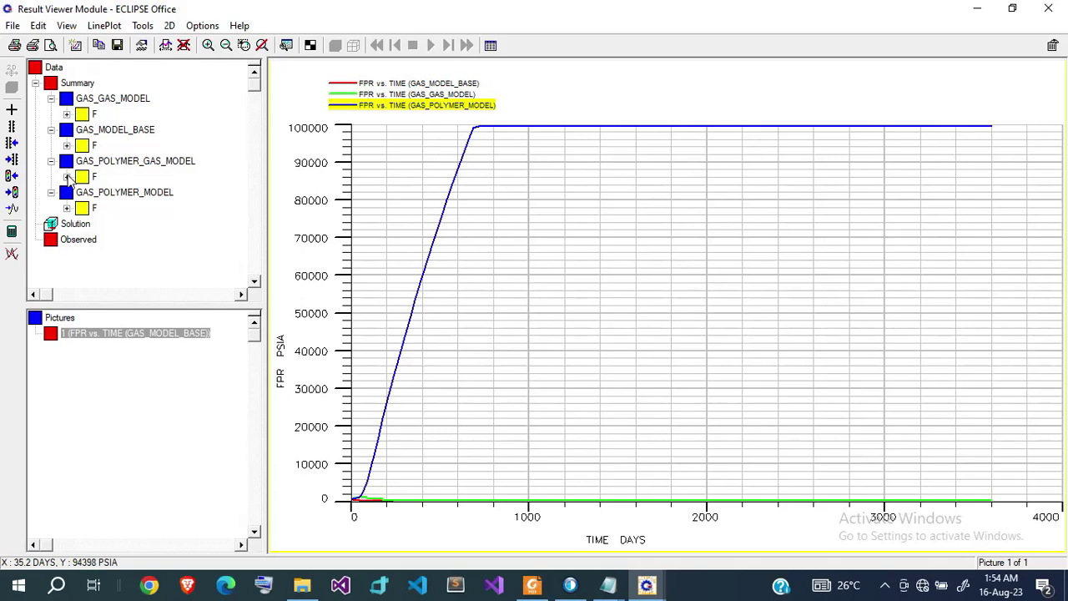
click(66, 177)
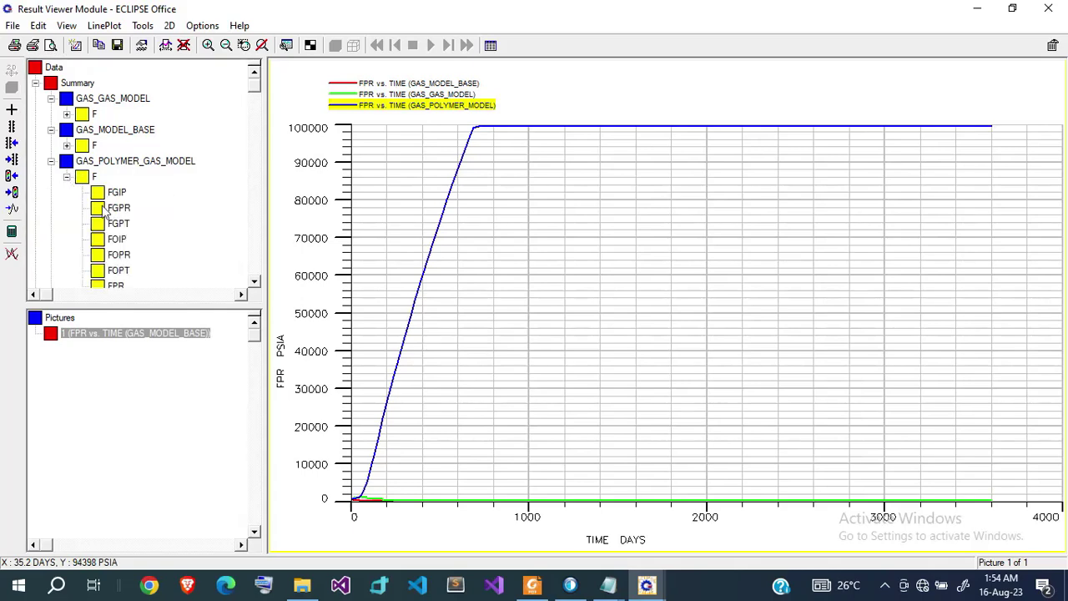
scroll(256, 283, down, 2)
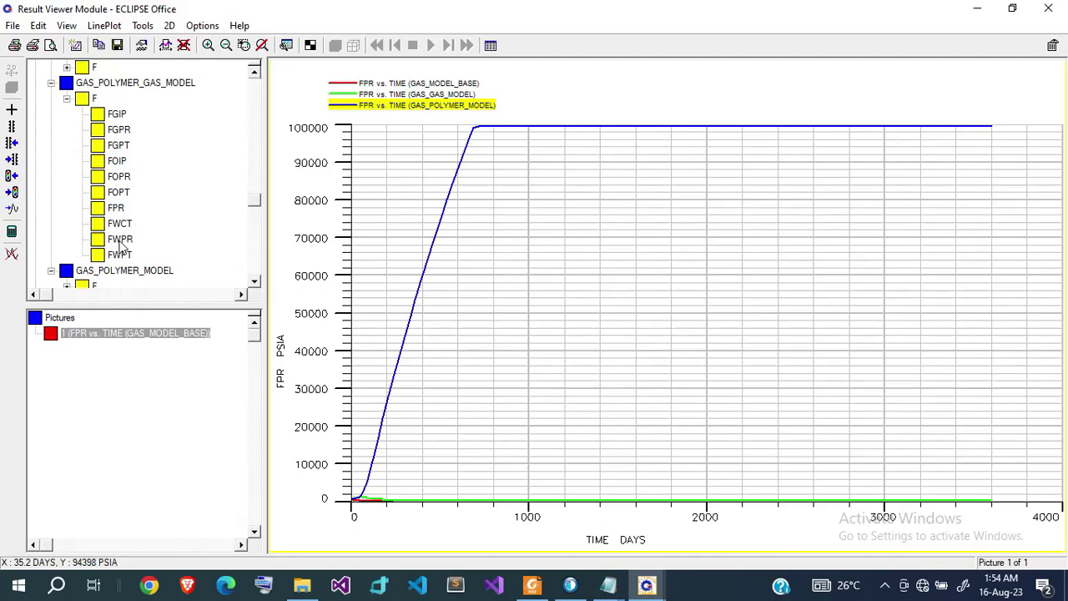
right_click(99, 213)
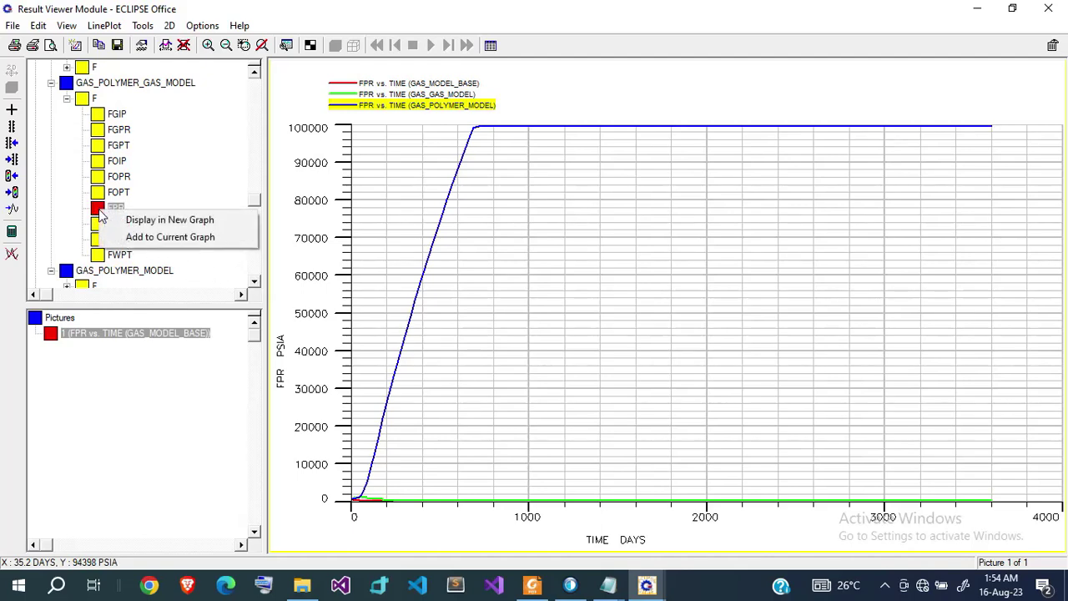
click(133, 239)
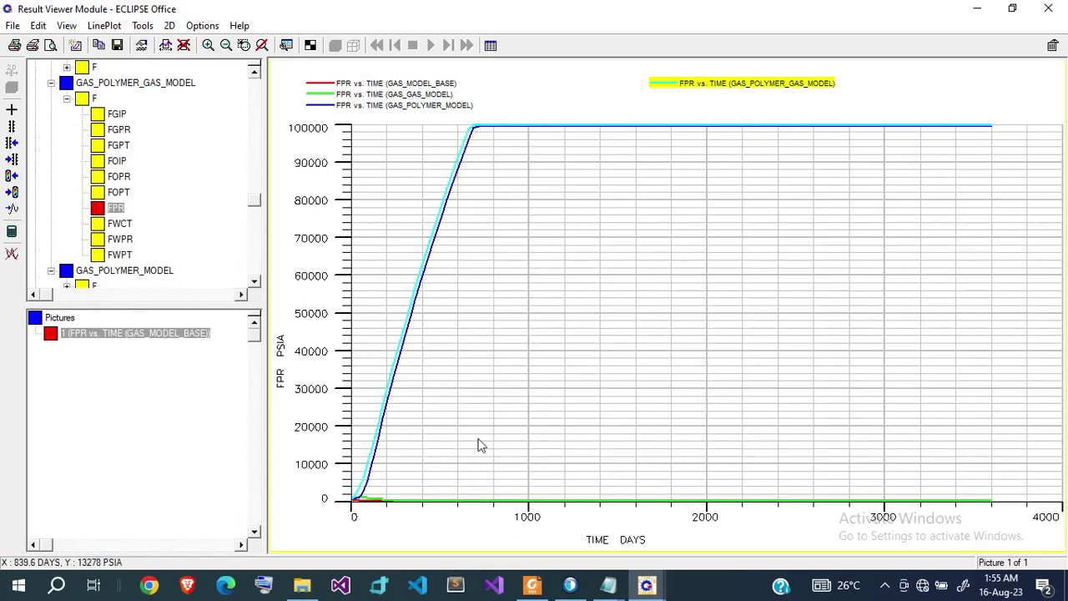
Step: Examine the WCONINJE water injection rate in the gas_polymer_model file in Notepad, then return to the Result Viewer
mouse_move(610, 584)
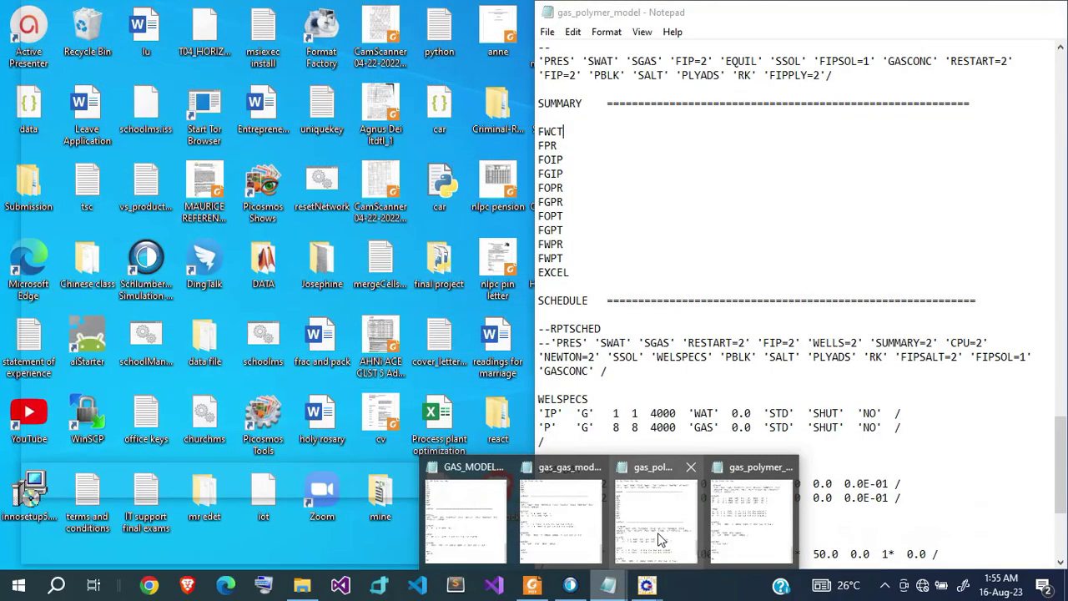
click(657, 538)
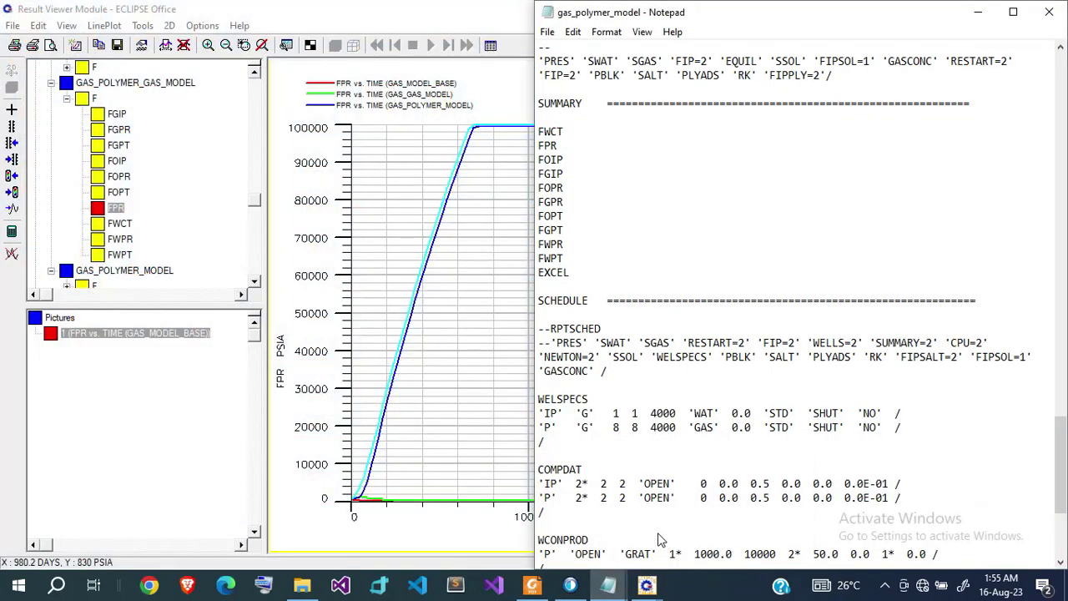
scroll(786, 455, down, 5)
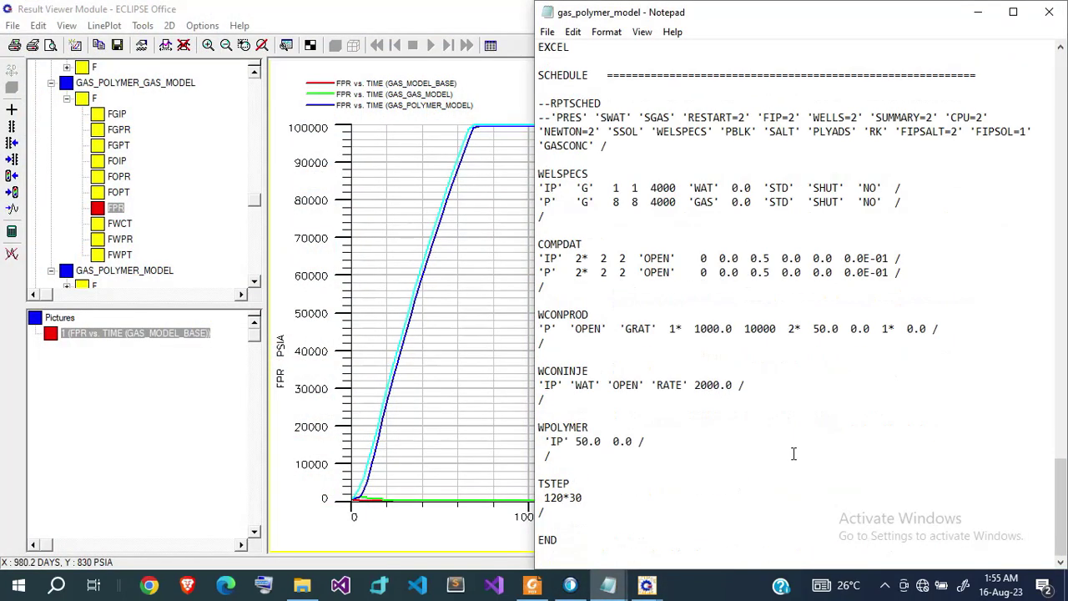
double_click(706, 384)
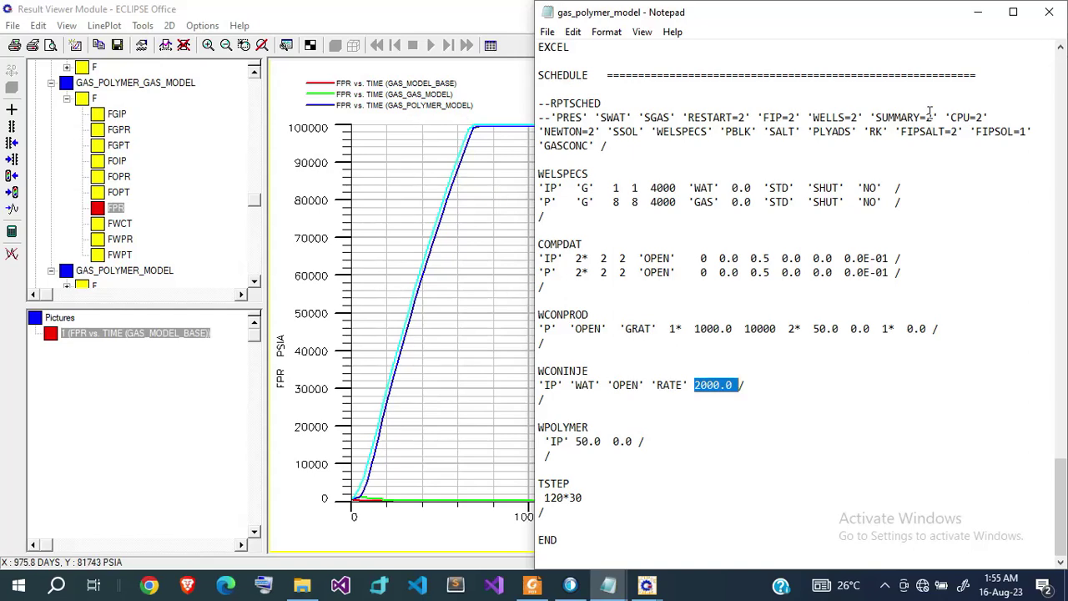
click(978, 13)
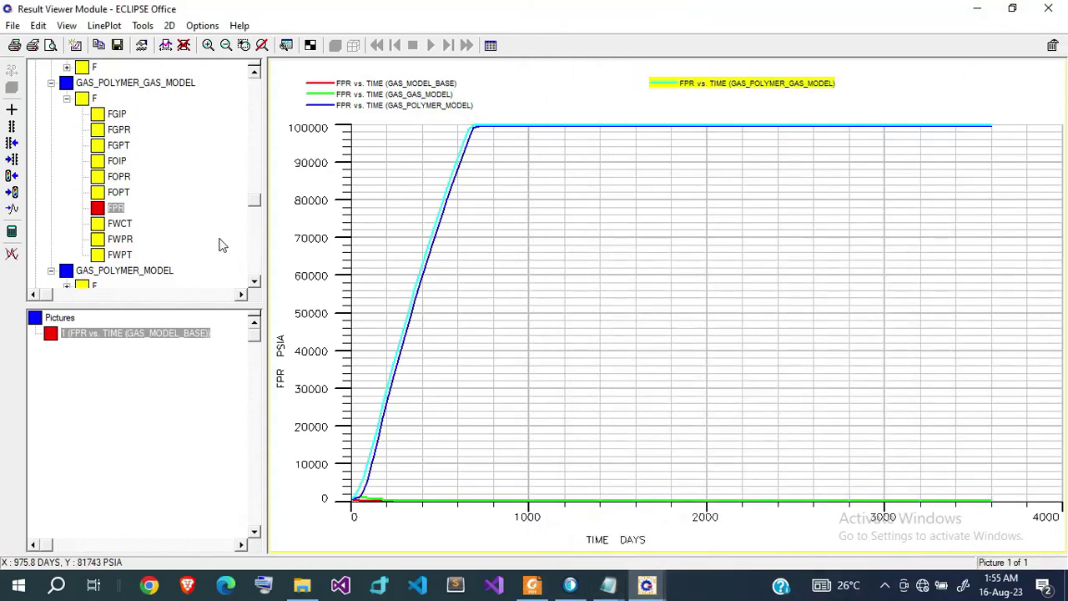
Step: Plot the FGPR vector of GAS_MODEL_BASE against time in a new graph
click(66, 99)
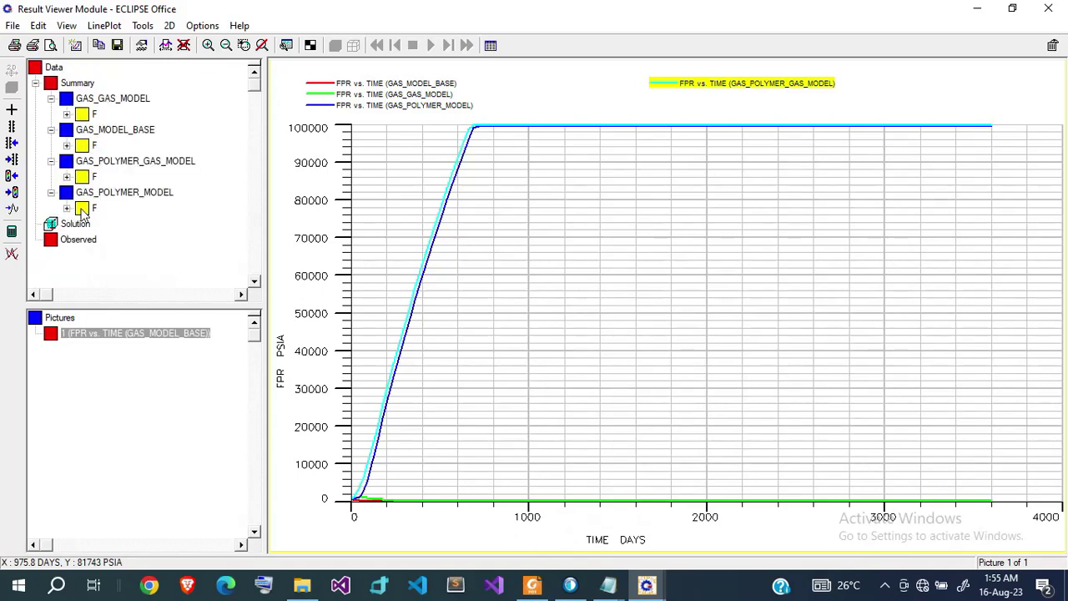
click(67, 146)
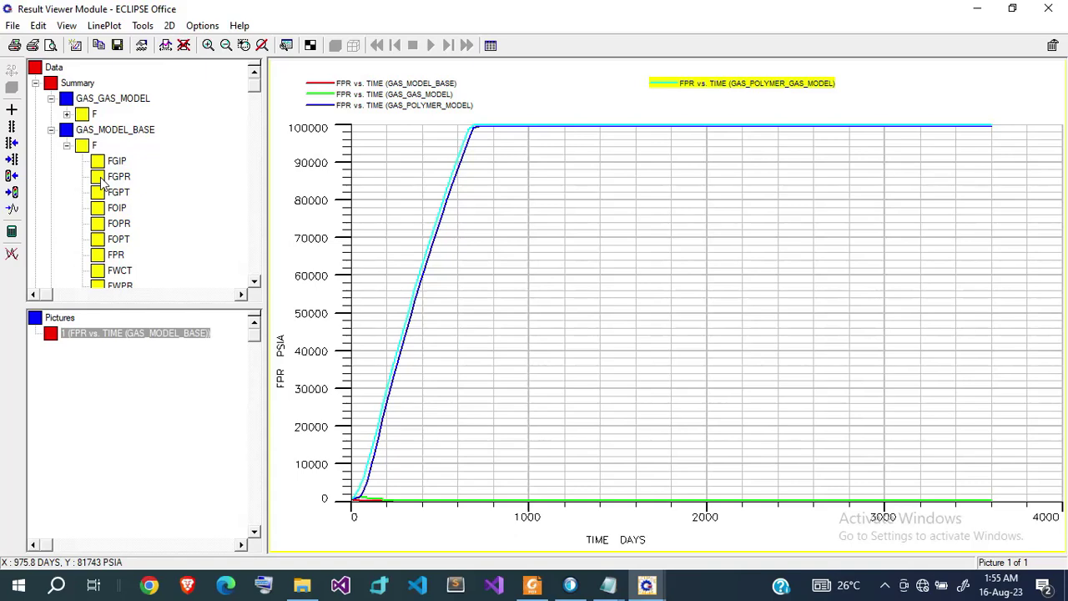
click(101, 179)
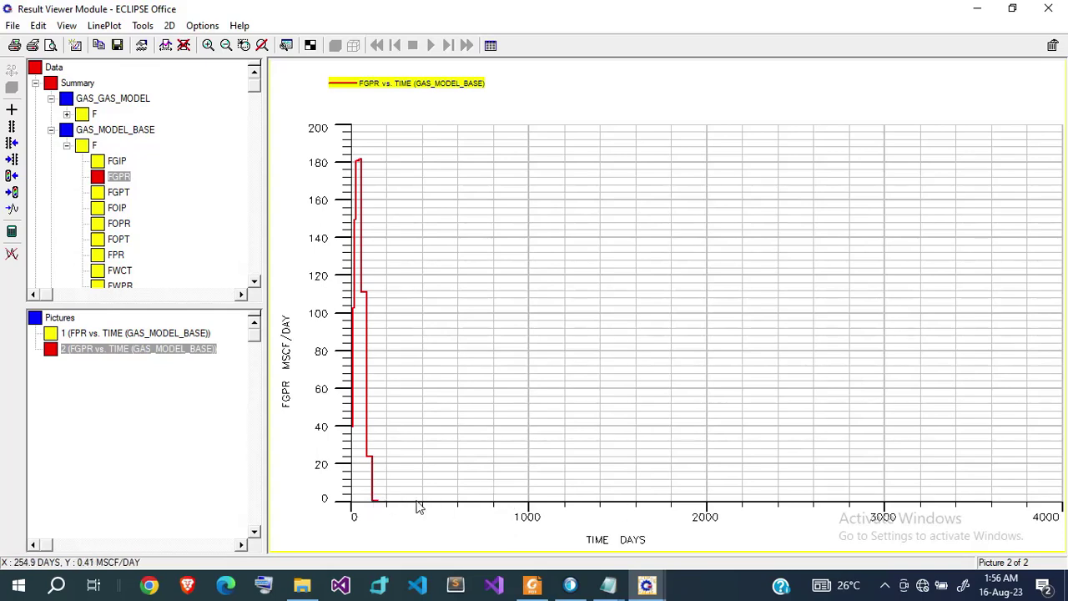
Step: Add the FGPR vector of GAS_GAS_MODEL to the current gas production rate graph
click(67, 146)
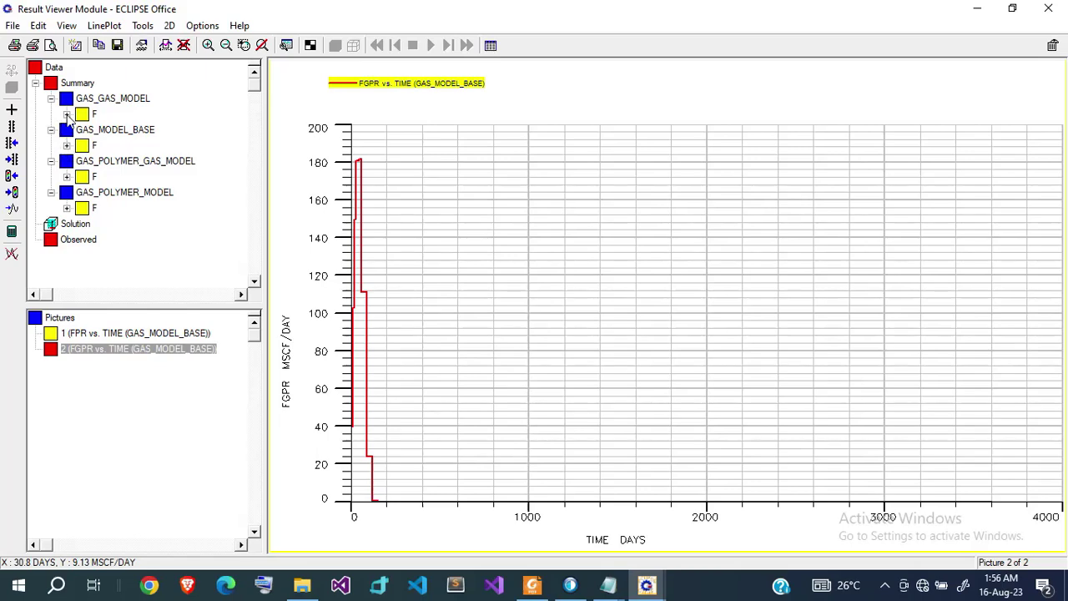
click(67, 114)
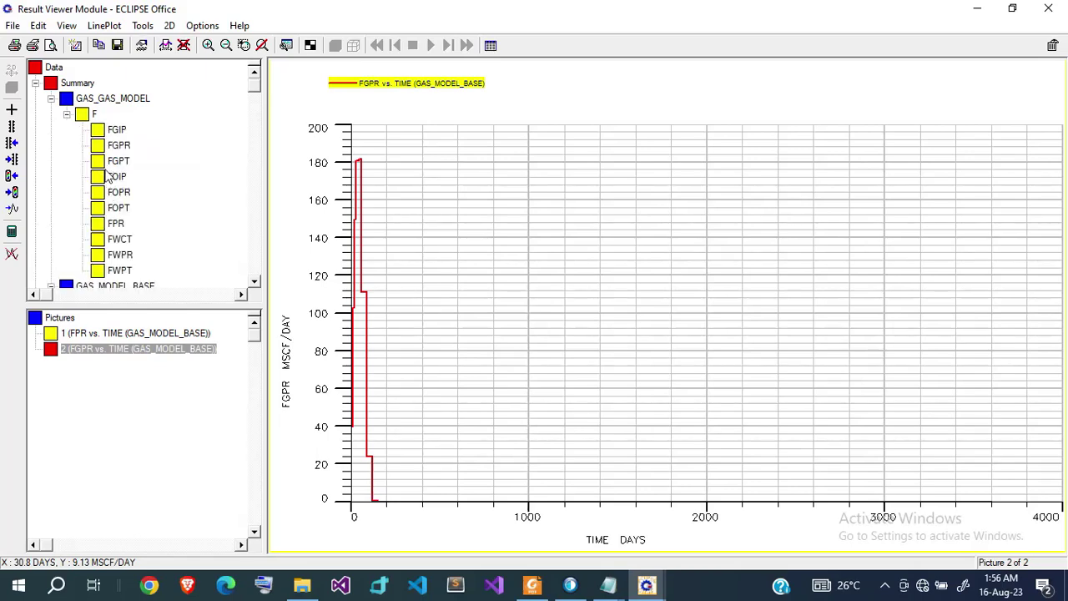
right_click(100, 149)
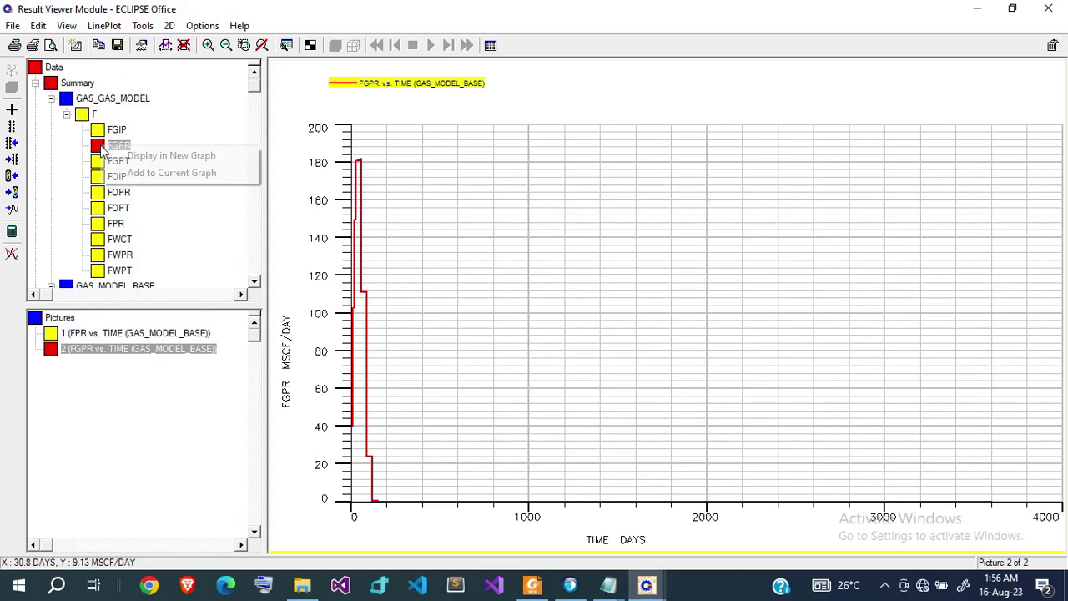
click(146, 173)
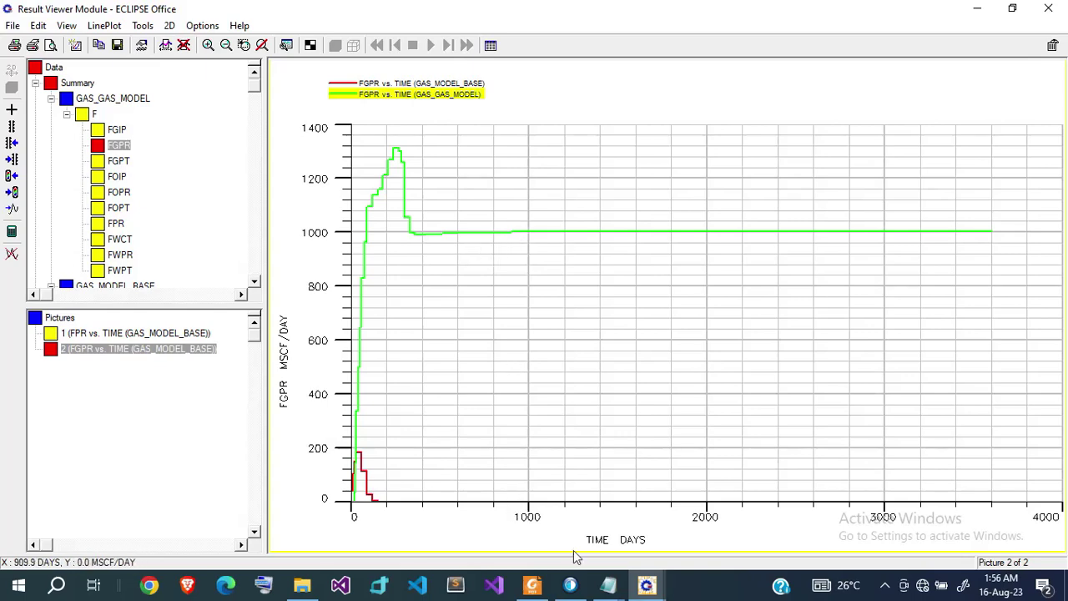
Step: Examine the WCONINJE gas injection rate in the gas_gas_model file in Notepad, then return to the Result Viewer
click(608, 585)
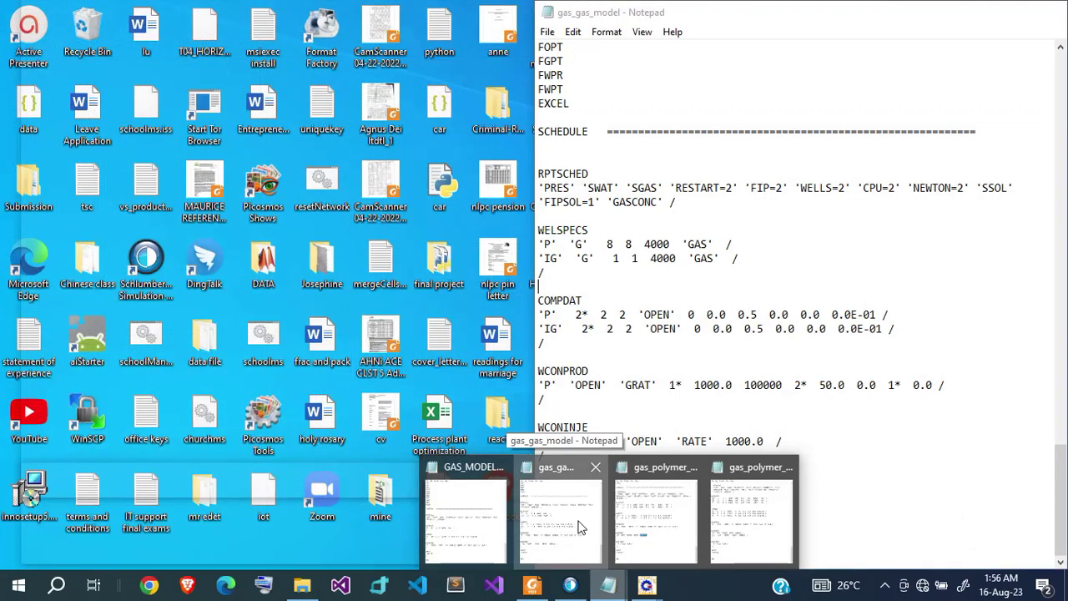
click(581, 527)
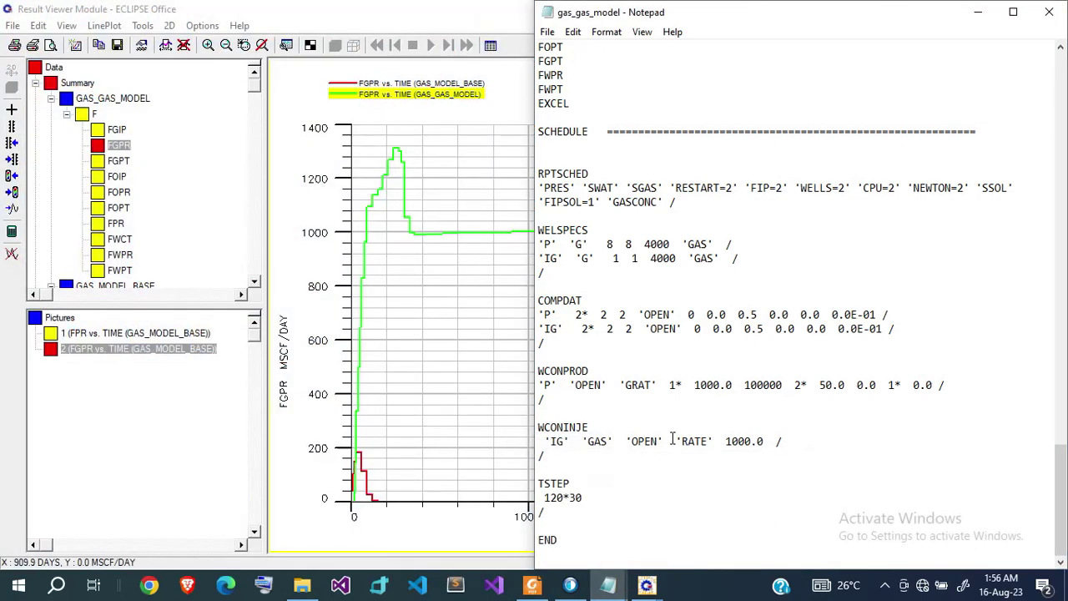
double_click(739, 441)
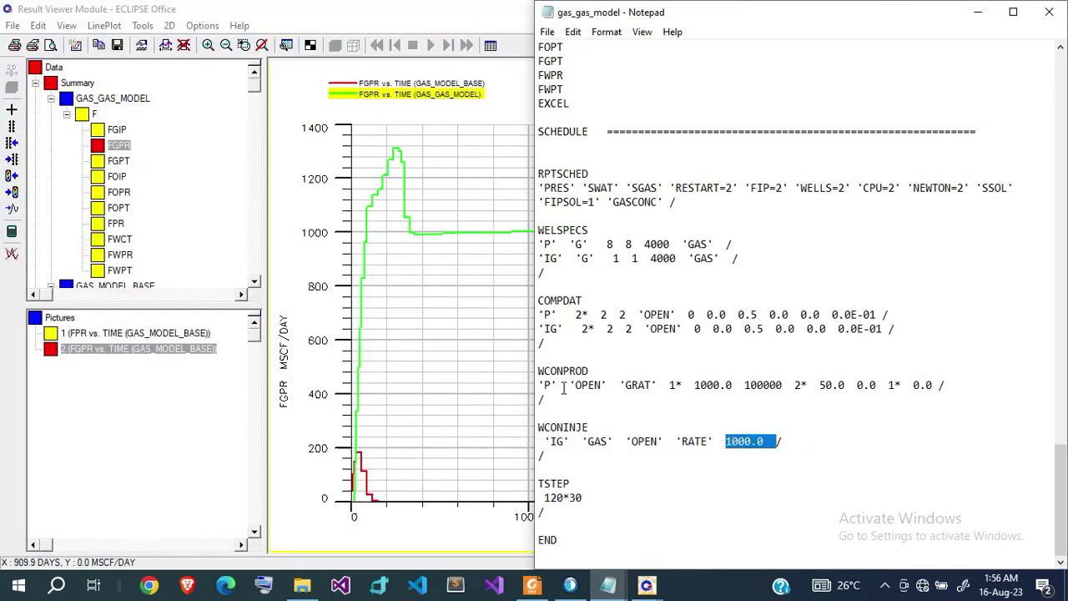
click(453, 292)
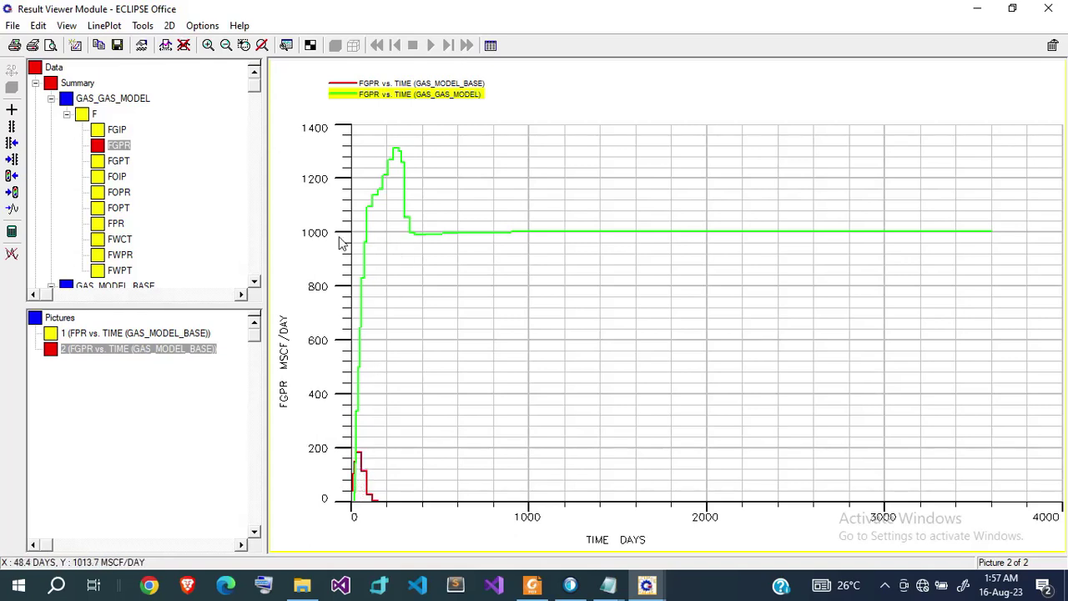
Step: Add the FGPR vector of GAS_POLYMER_MODEL to the current gas production rate graph
click(67, 115)
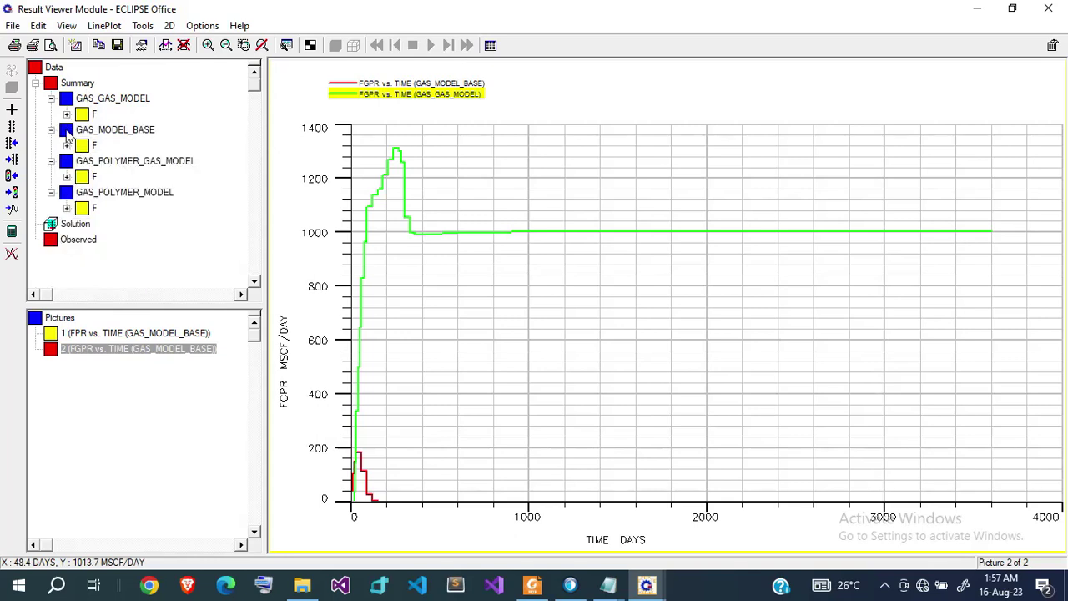
click(68, 208)
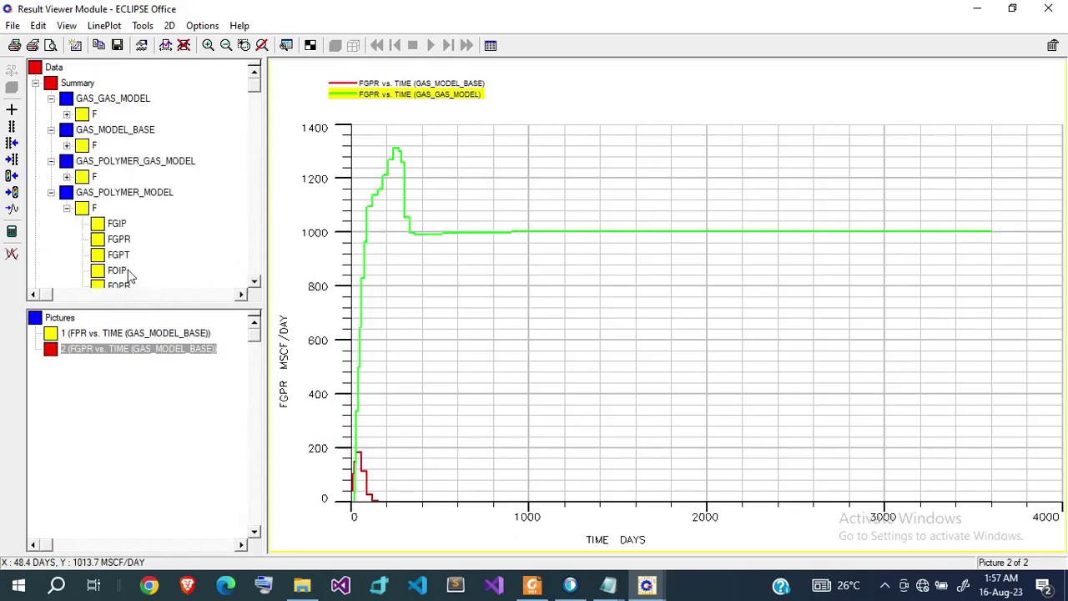
scroll(215, 274, down, 1)
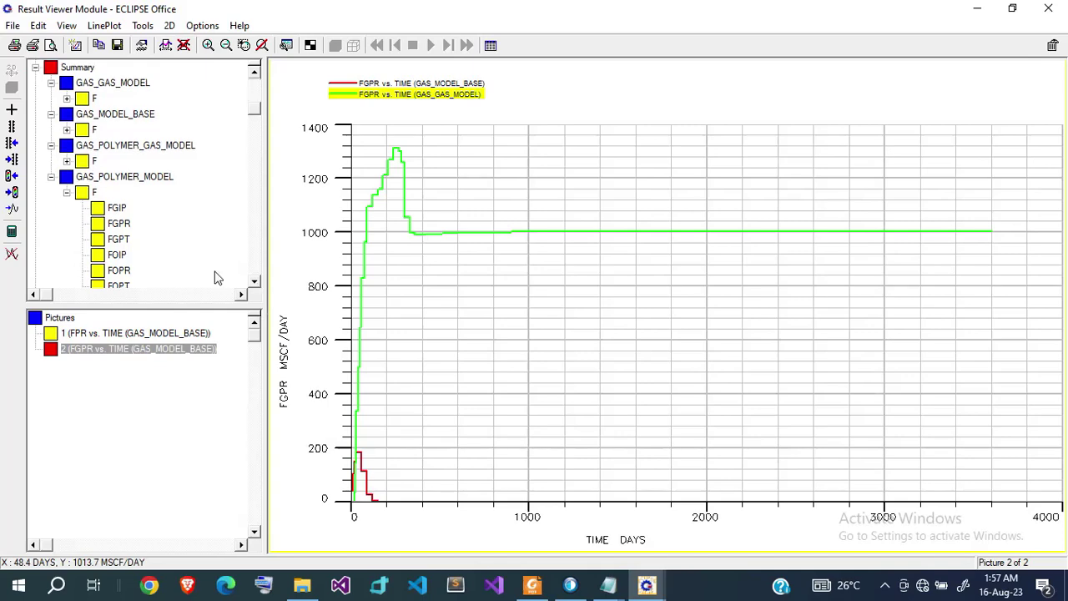
right_click(108, 228)
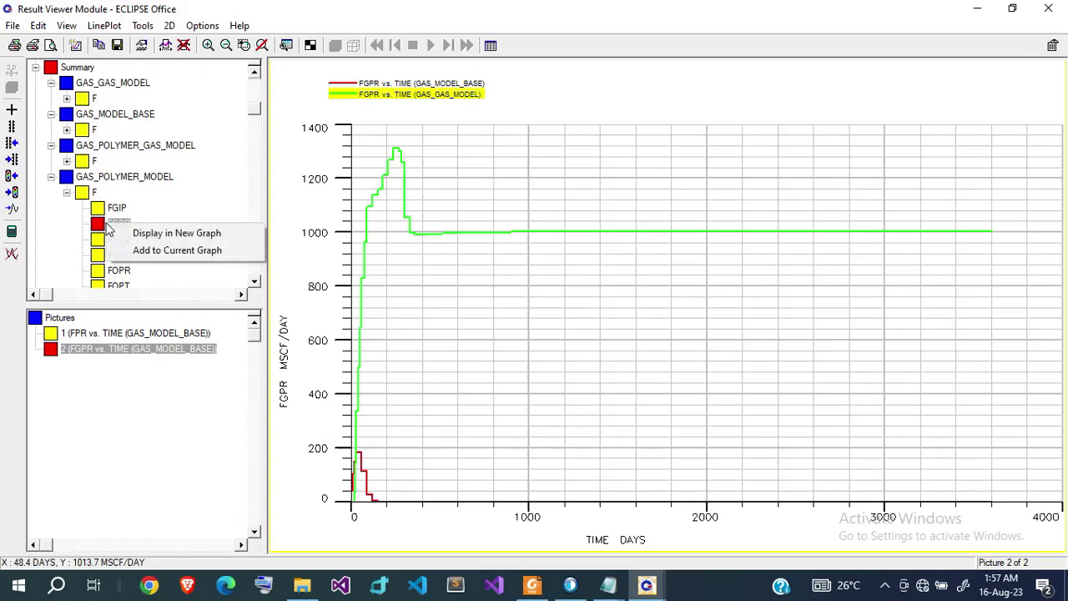
click(145, 250)
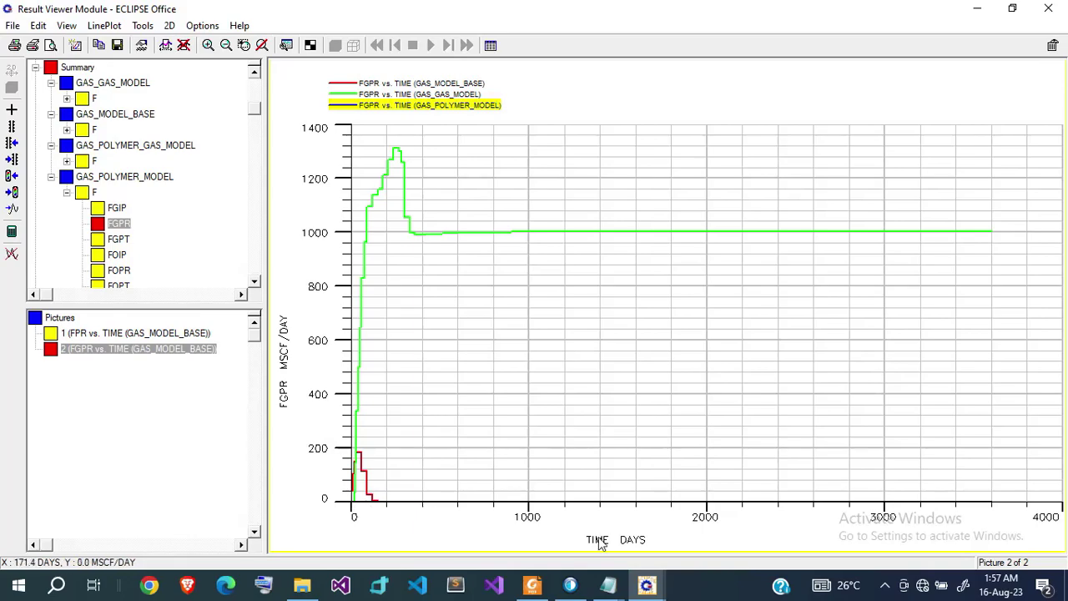
Step: Examine the WCONINJE and WPOLYMER injection settings in the gas_polymer_model file in Notepad, then return to the Result Viewer
click(616, 588)
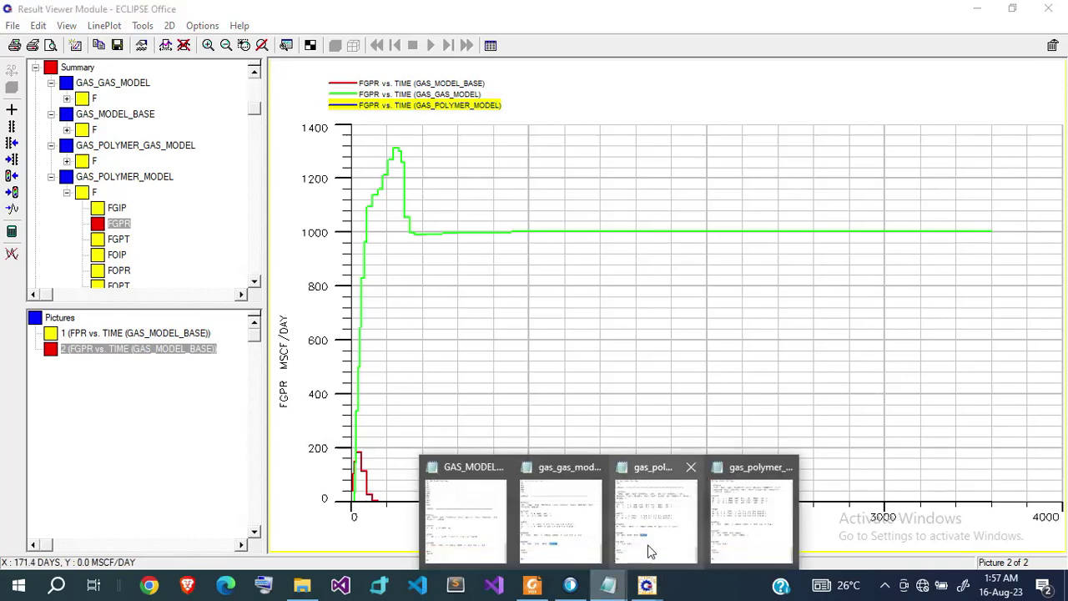
mouse_move(722, 535)
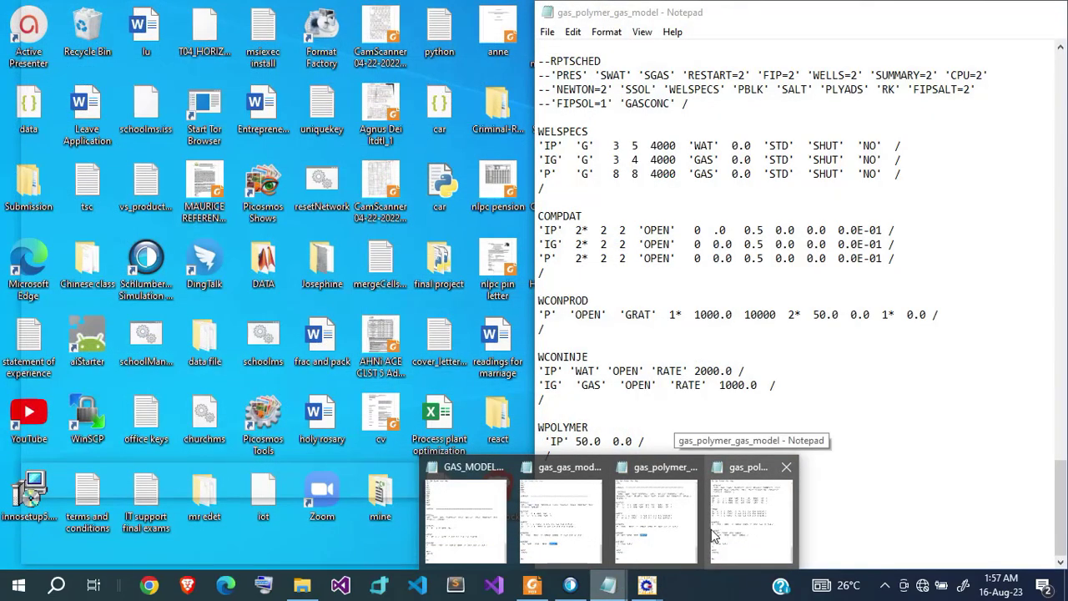
click(674, 528)
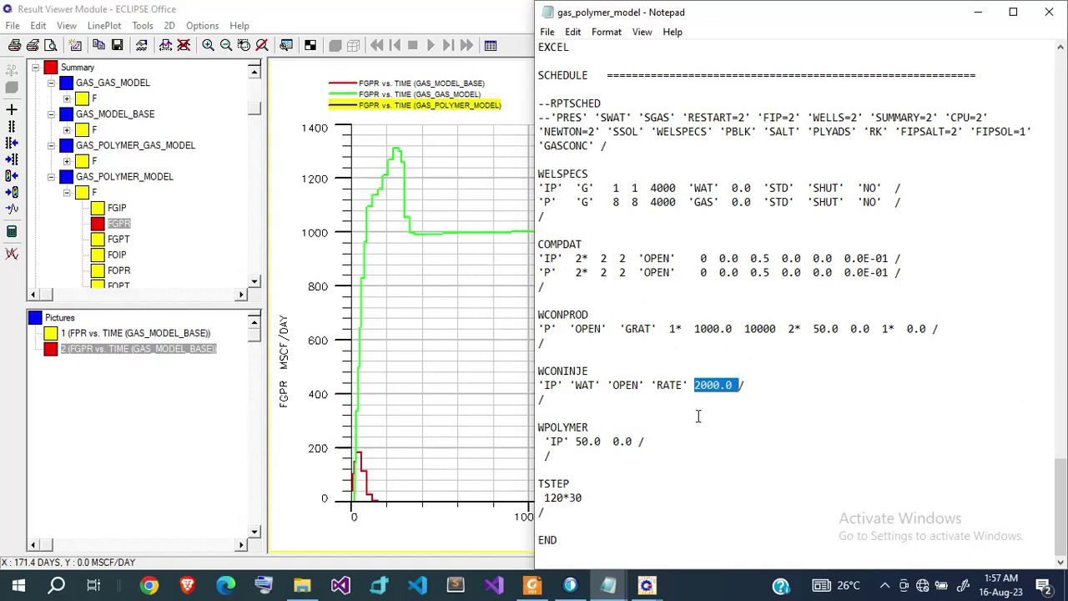
click(653, 438)
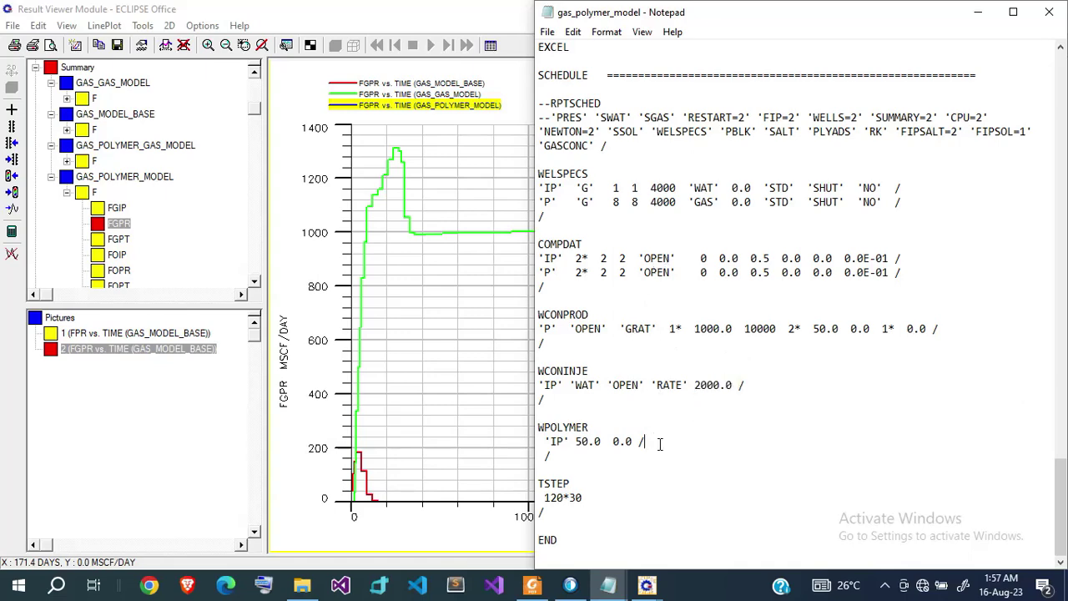
click(406, 393)
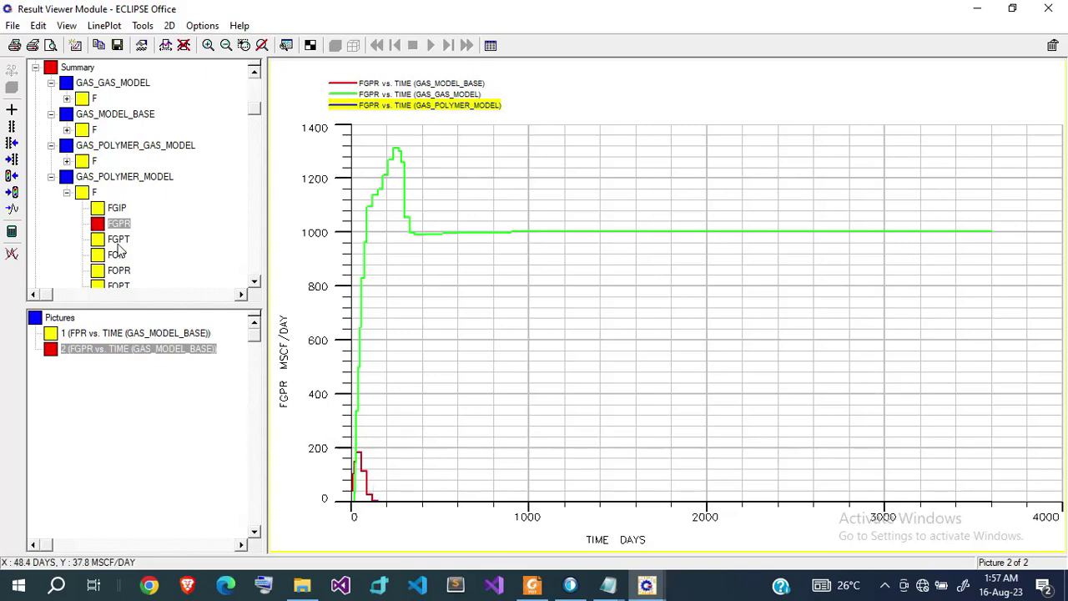
Step: Add the FGPR vector of GAS_POLYMER_GAS_MODEL to the current gas production rate graph
click(66, 192)
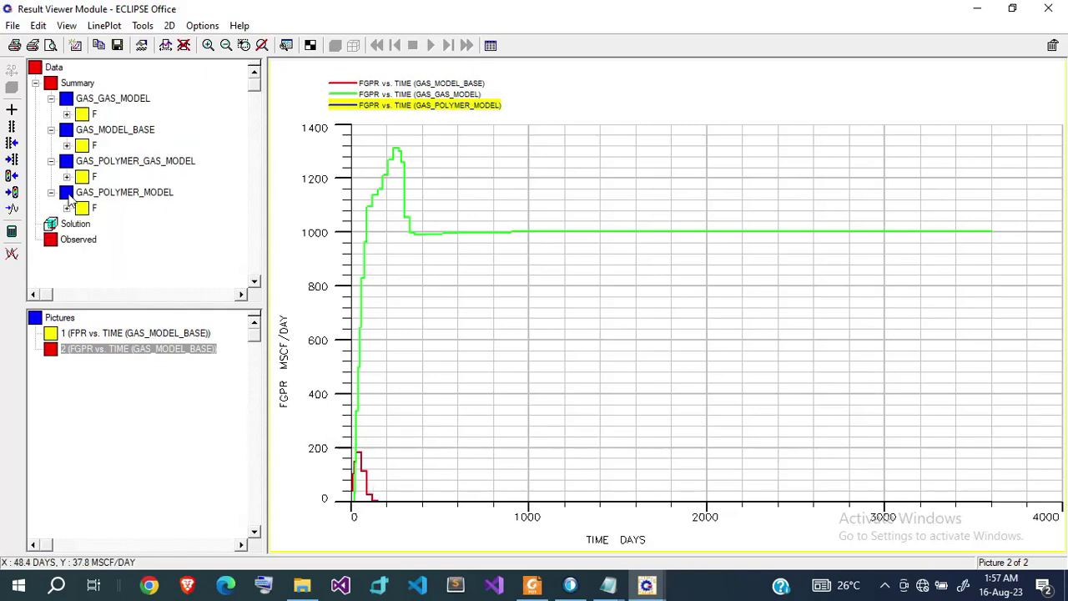
click(67, 177)
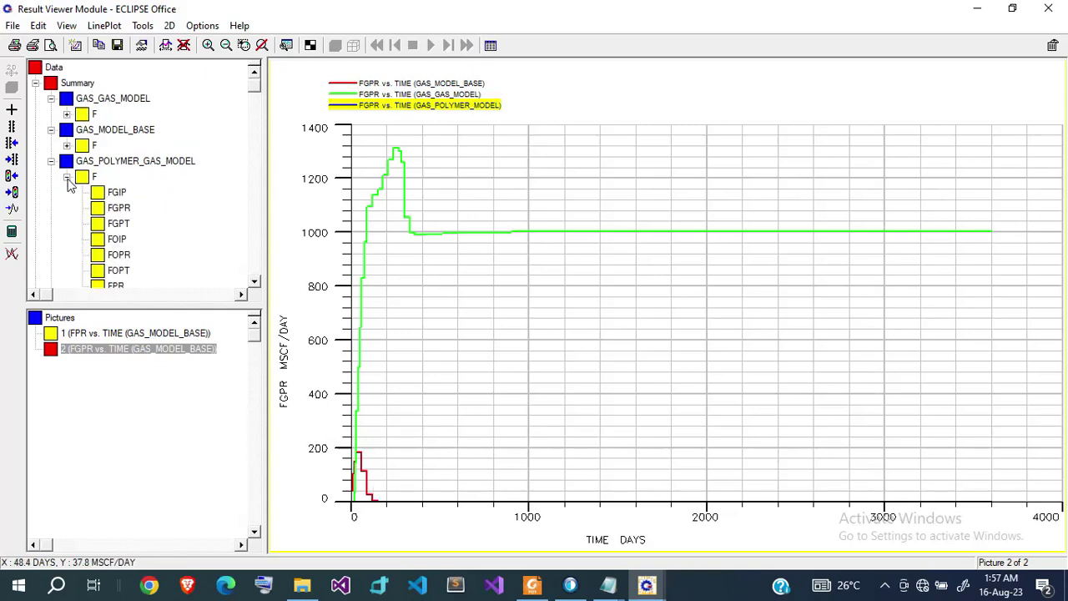
right_click(99, 210)
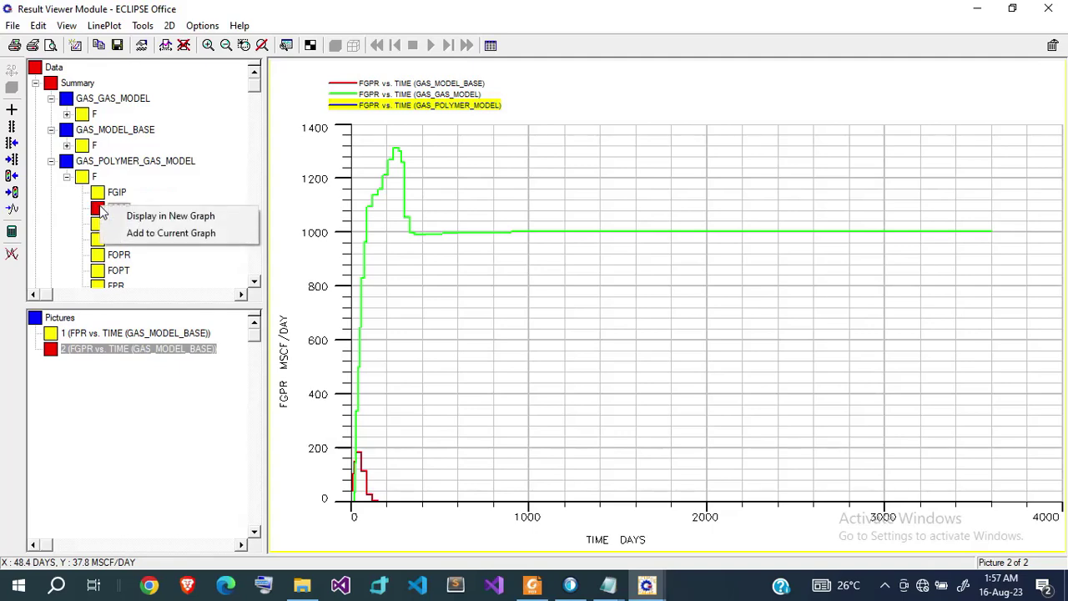
click(140, 236)
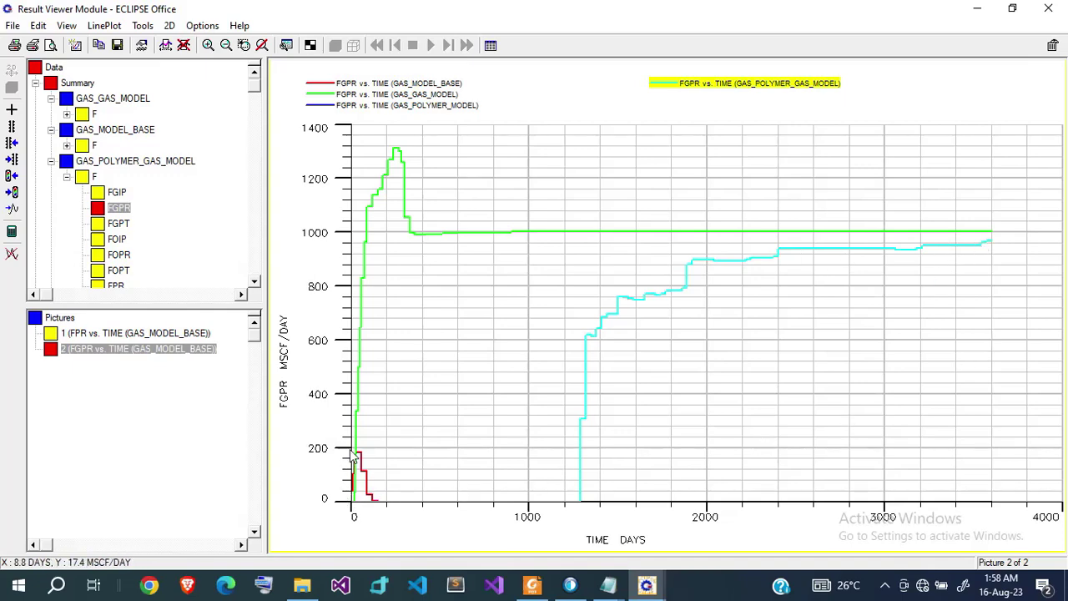
Step: Plot the FGPR vector of GAS_POLYMER_MODEL on its own in a new graph
click(67, 176)
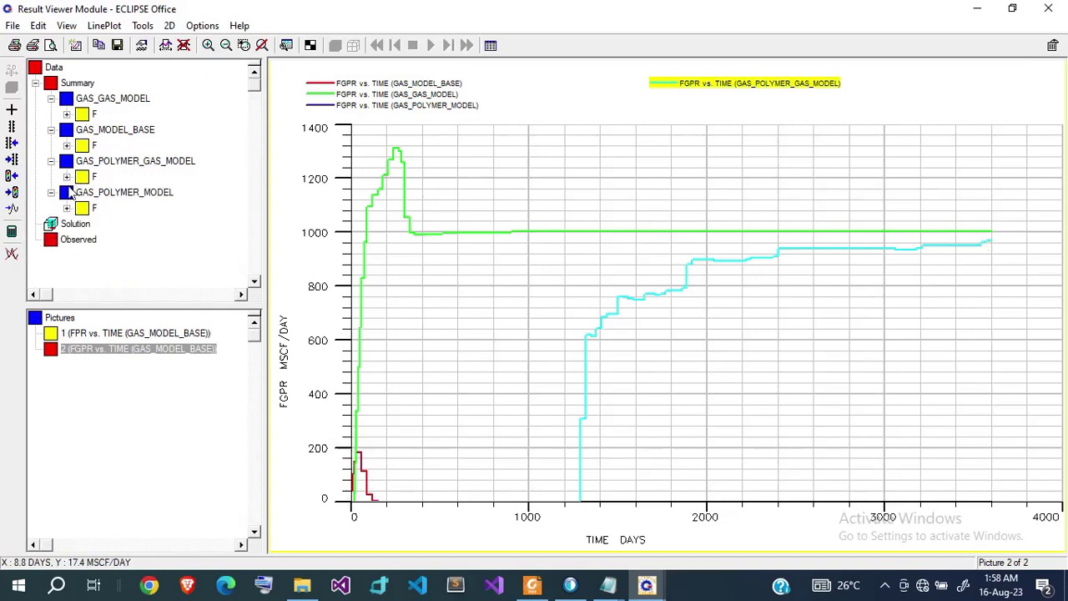
click(66, 208)
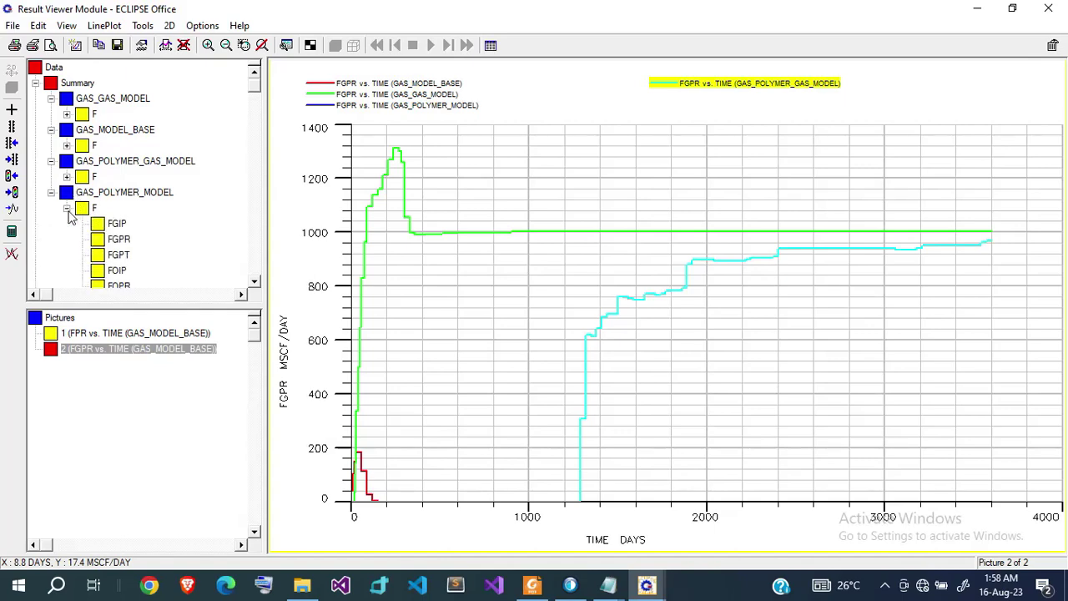
double_click(117, 240)
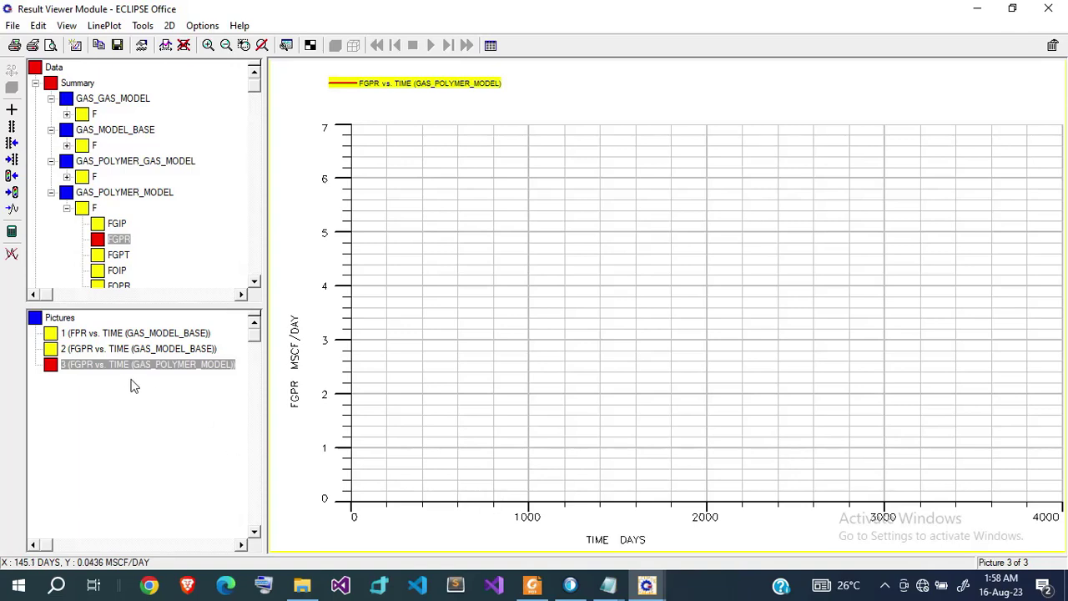
Step: Remove the separate GAS_POLYMER_MODEL FGPR graph and reopen the combined FGPR comparison picture
right_click(620, 107)
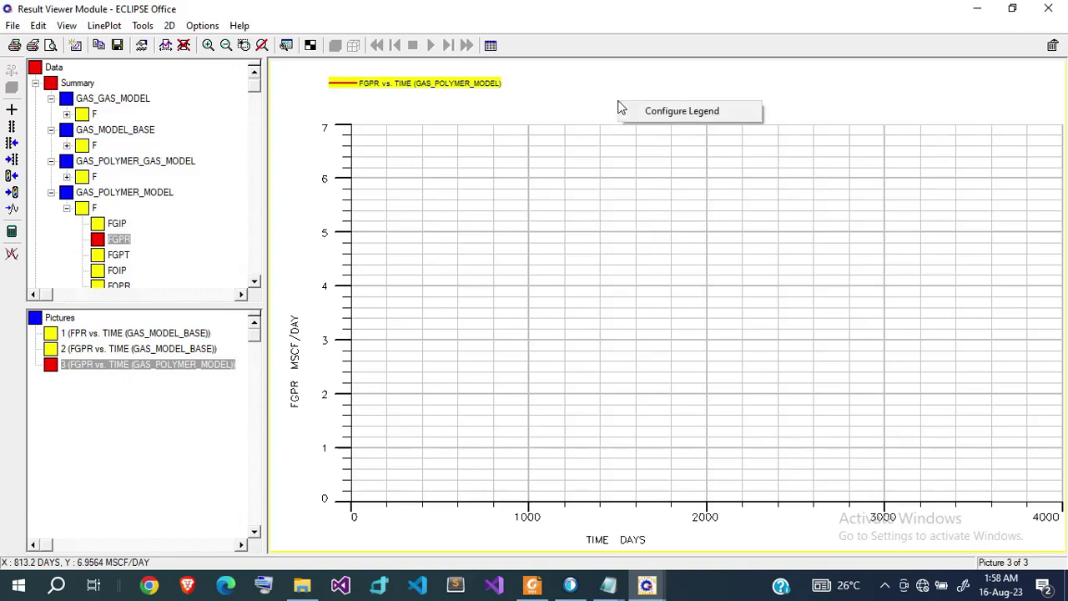
click(576, 211)
right_click(579, 213)
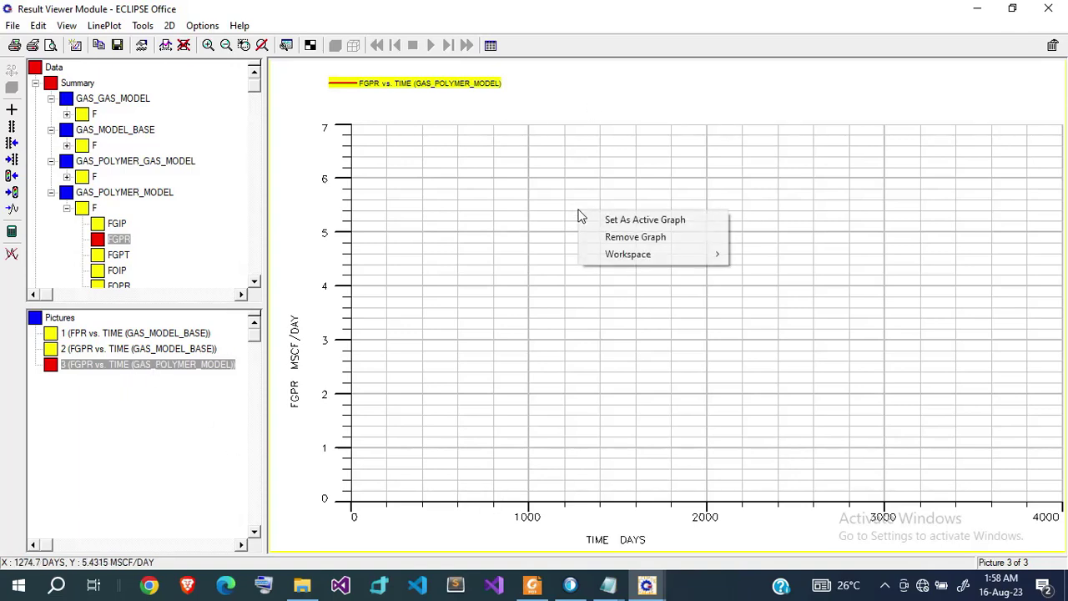
click(620, 239)
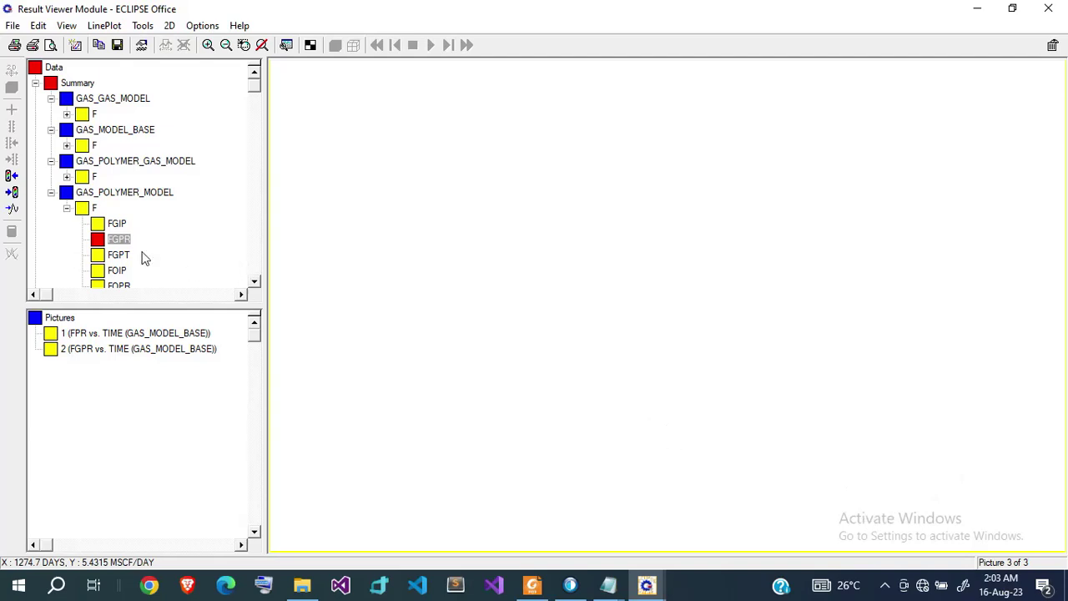
click(67, 207)
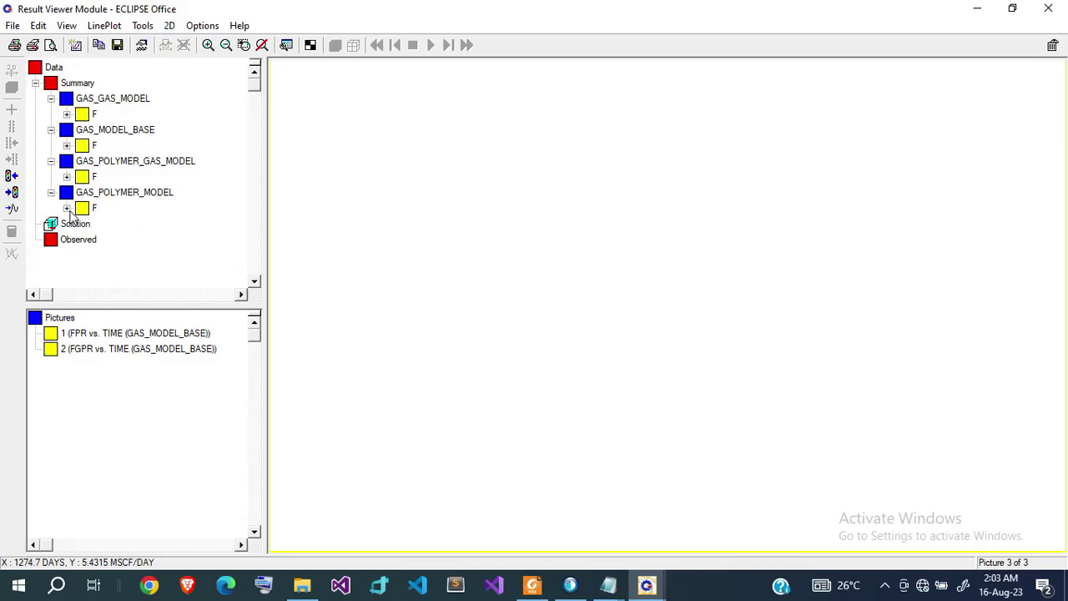
click(106, 349)
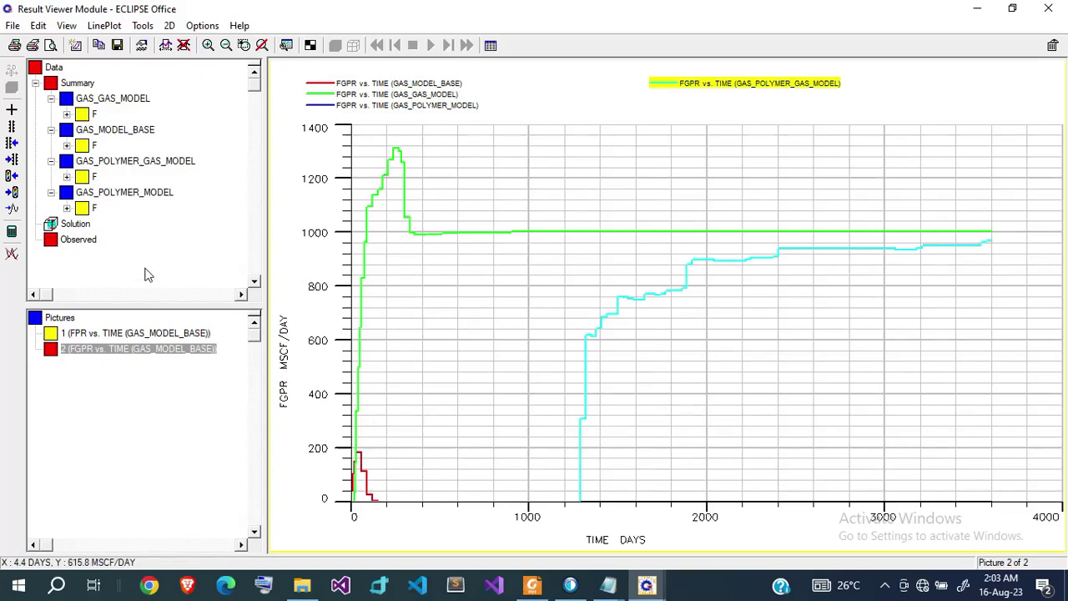
Step: Plot the FGIP and FOPR vectors of GAS_MODEL_BASE against time, each in its own new graph
click(66, 145)
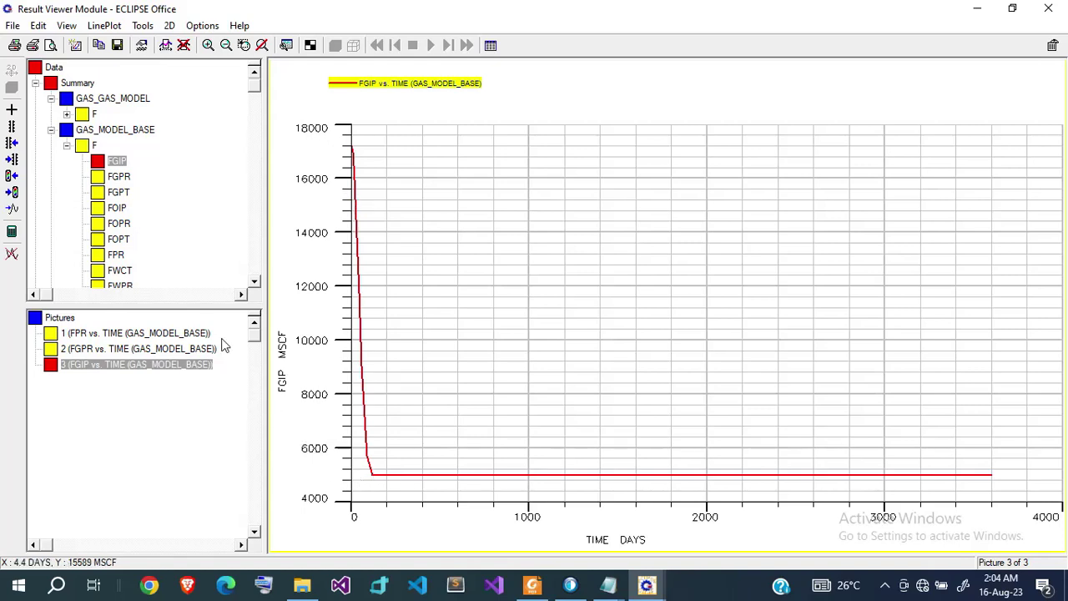
click(68, 147)
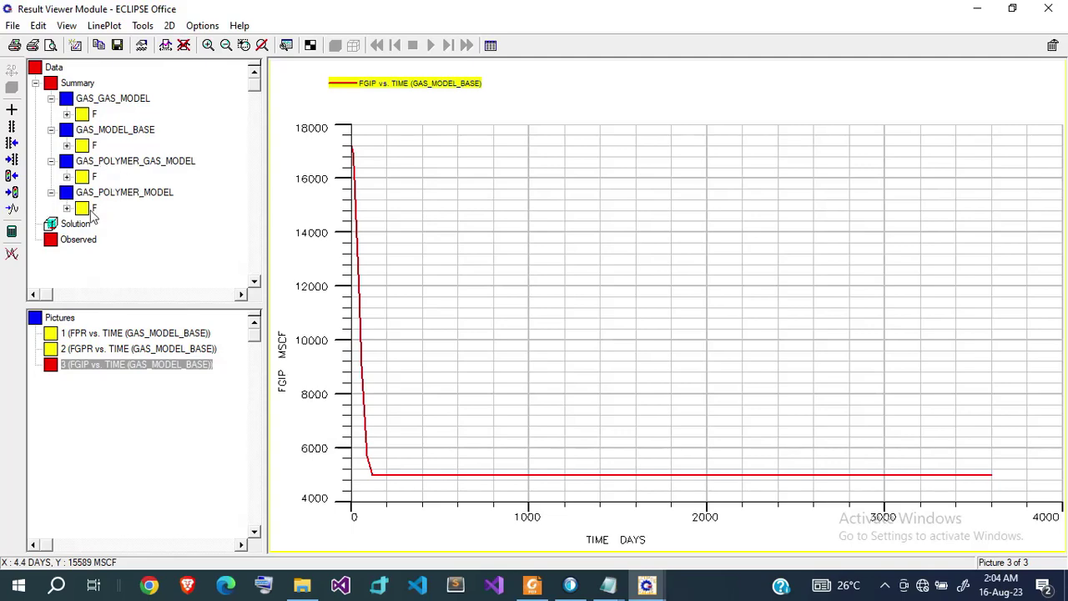
click(68, 147)
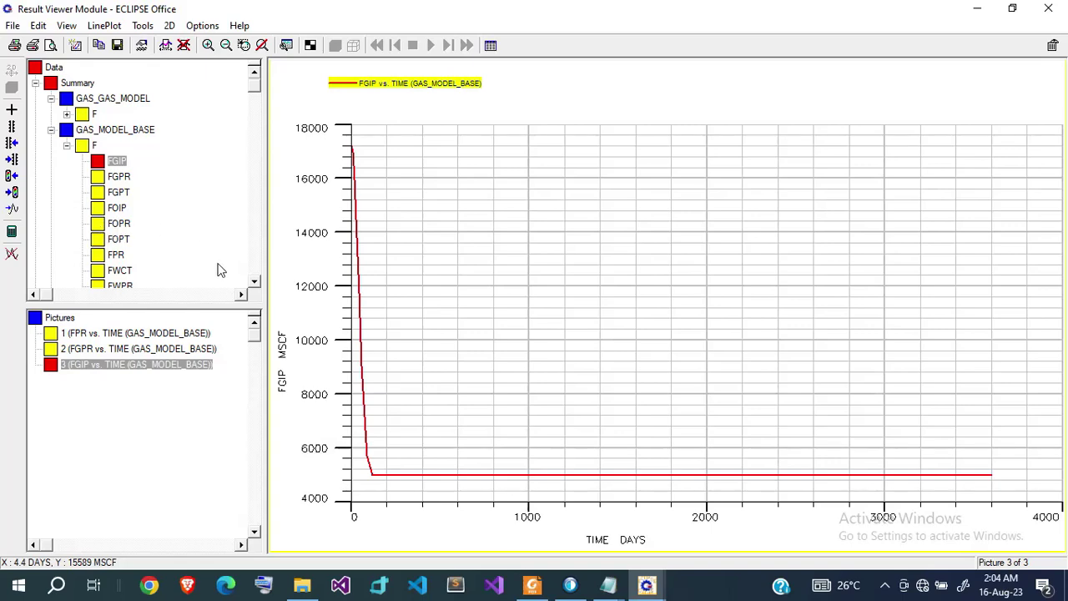
double_click(117, 223)
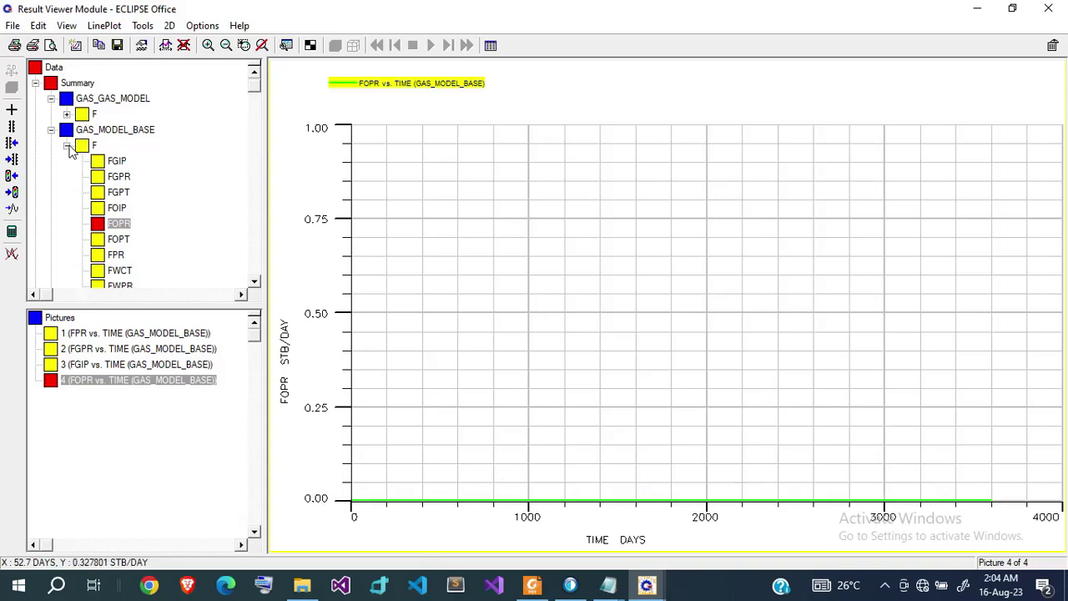
Step: Plot the FWCT vector of GAS_MODEL_BASE against time in a new graph
double_click(256, 284)
click(256, 284)
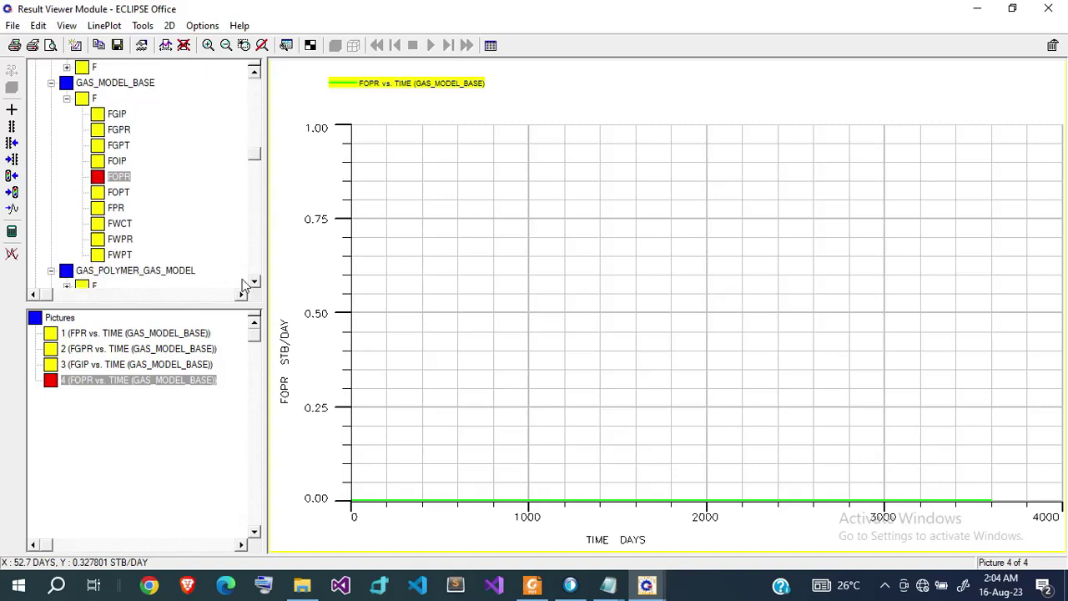
double_click(118, 225)
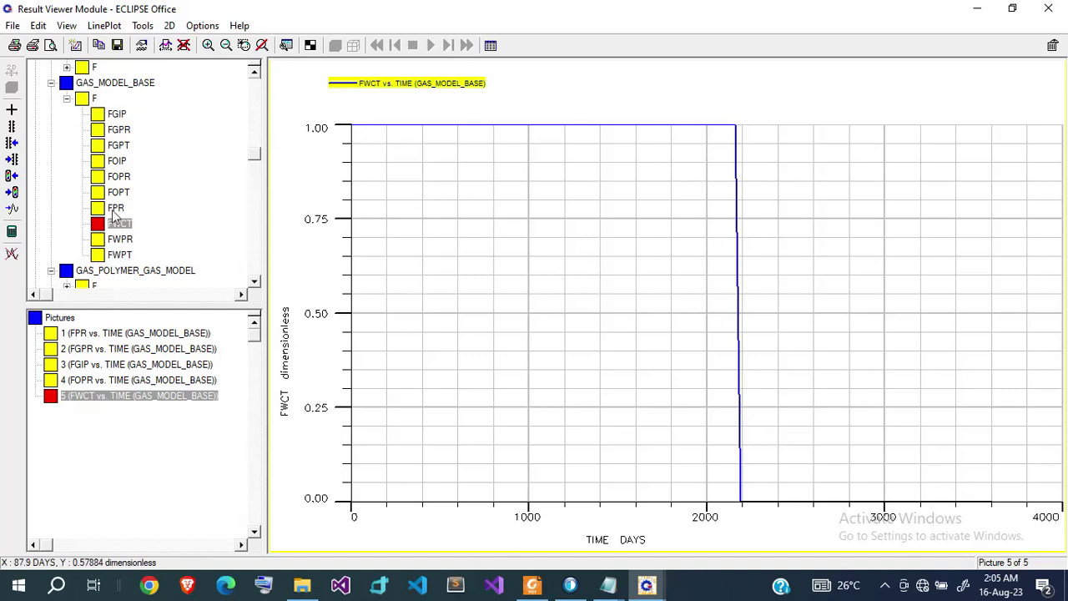
Step: Add the FWCT vector of GAS_GAS_MODEL to the current water cut graph
click(67, 99)
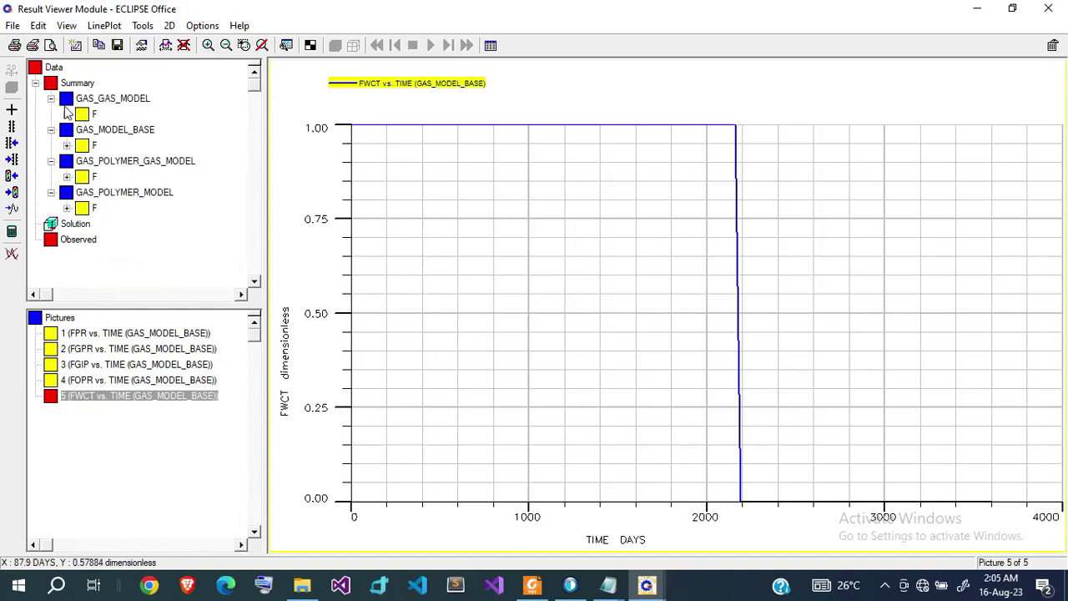
click(67, 114)
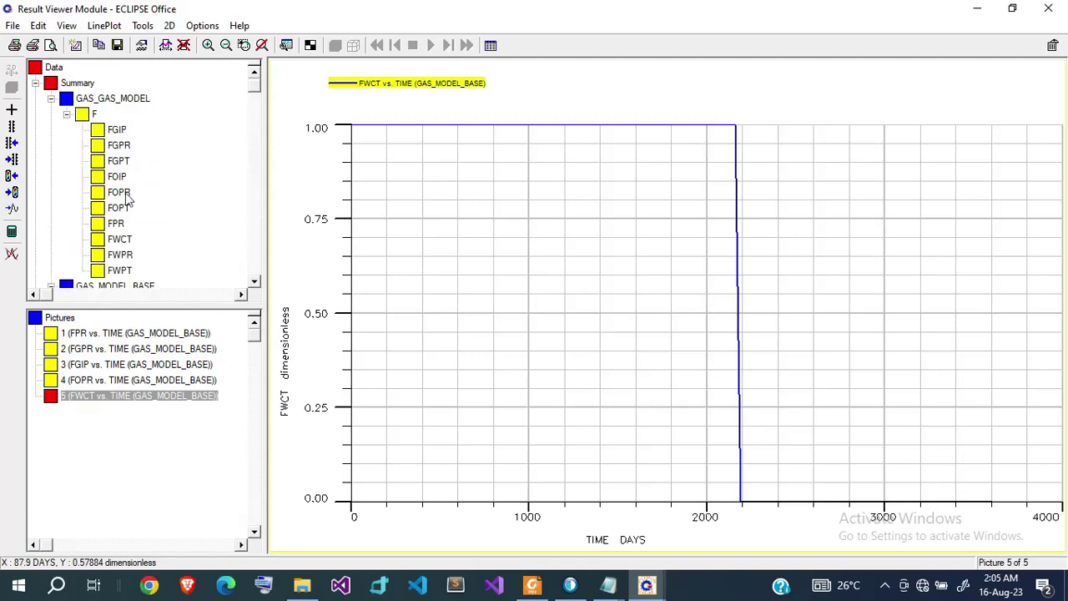
right_click(116, 243)
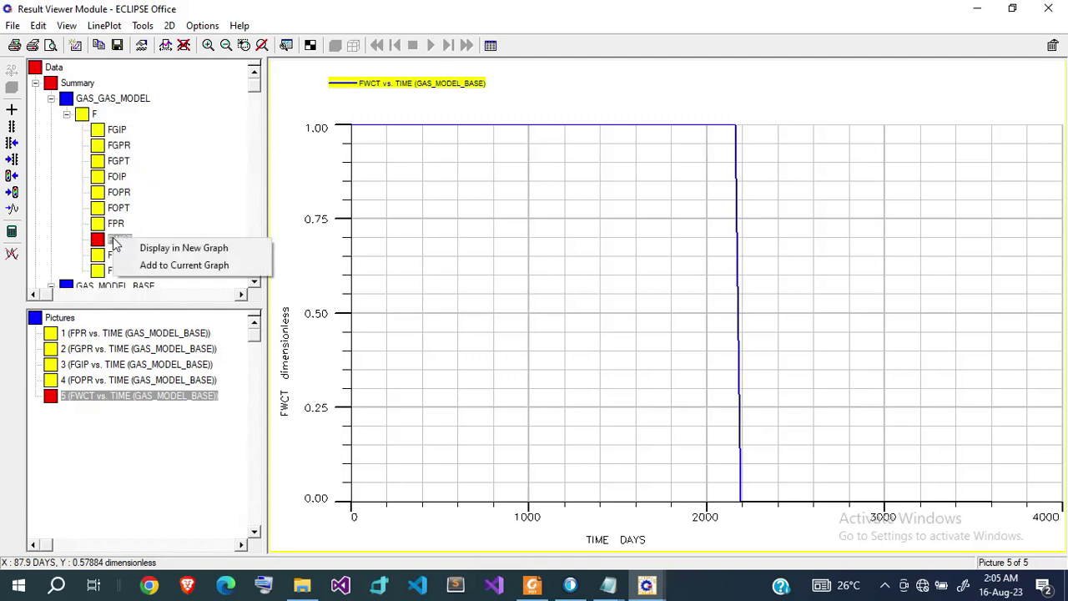
click(151, 265)
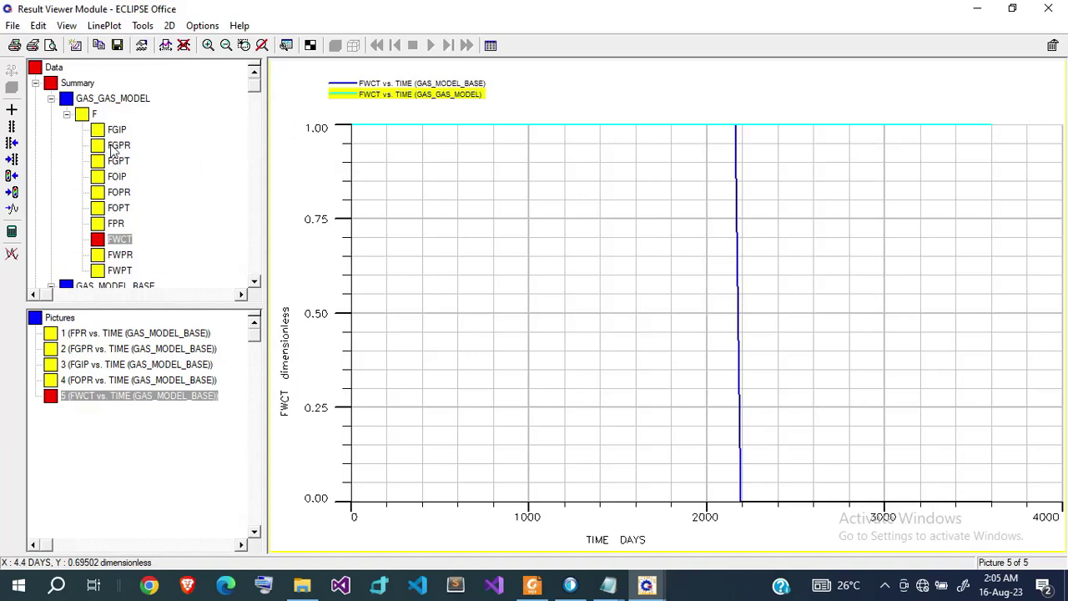
Step: Add the FWCT vector of GAS_POLYMER_MODEL to the current water cut graph
click(67, 114)
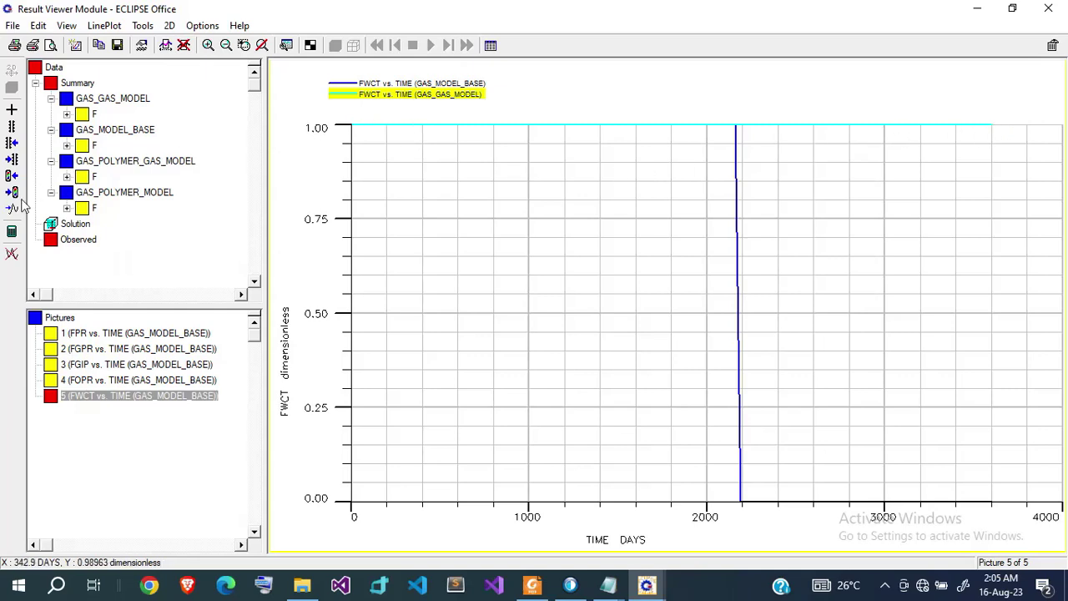
click(67, 208)
click(255, 284)
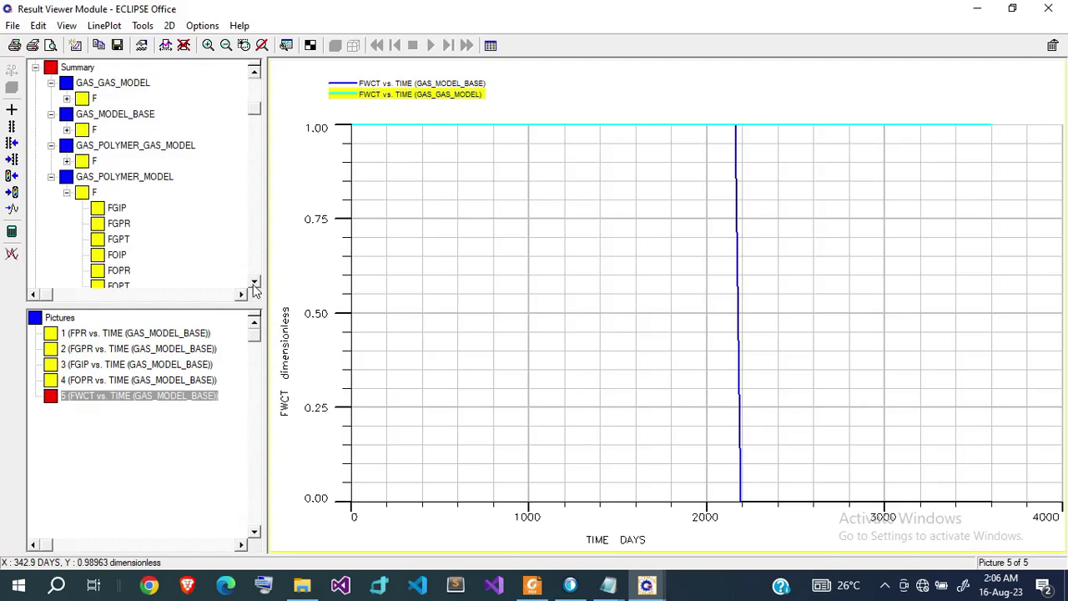
click(255, 283)
click(254, 284)
click(255, 283)
click(254, 283)
click(254, 283)
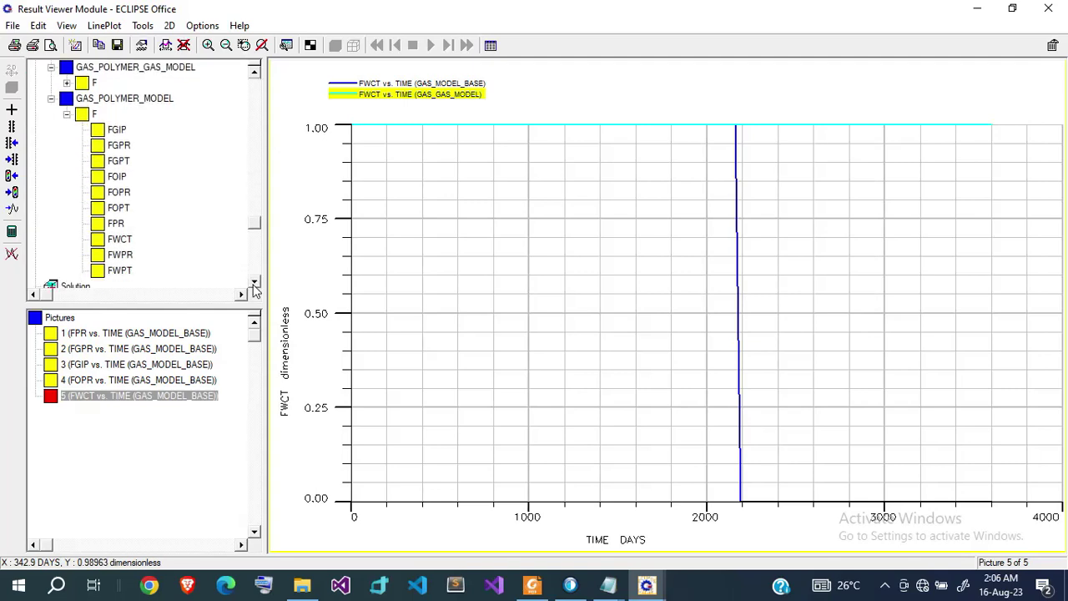
right_click(127, 244)
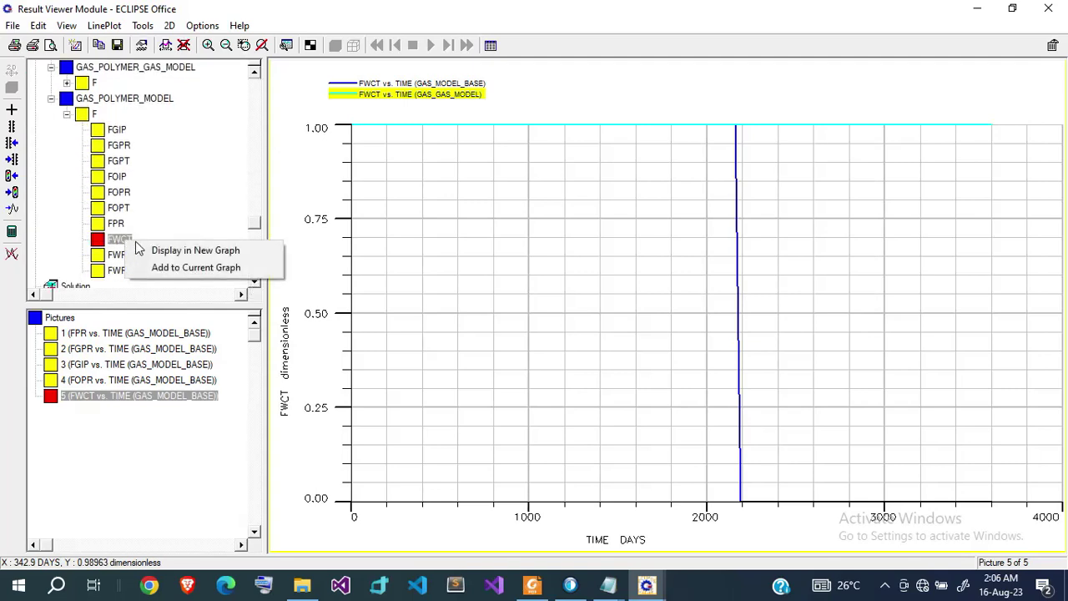
click(192, 267)
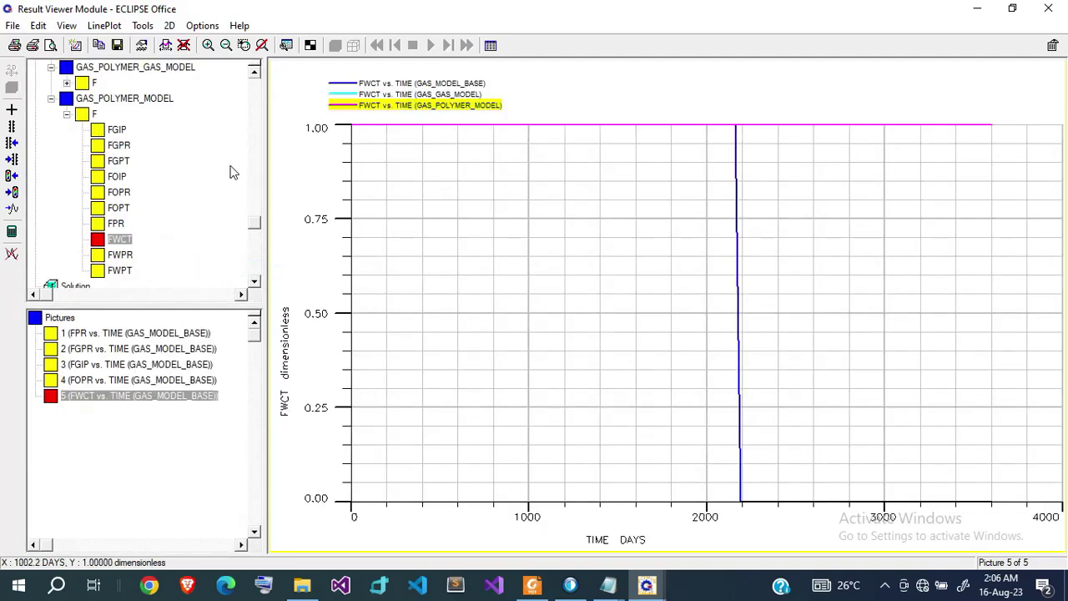
Step: Thicken the line of the GAS_POLYMER_MODEL water cut curve and apply the change to all lines in all pictures
double_click(472, 110)
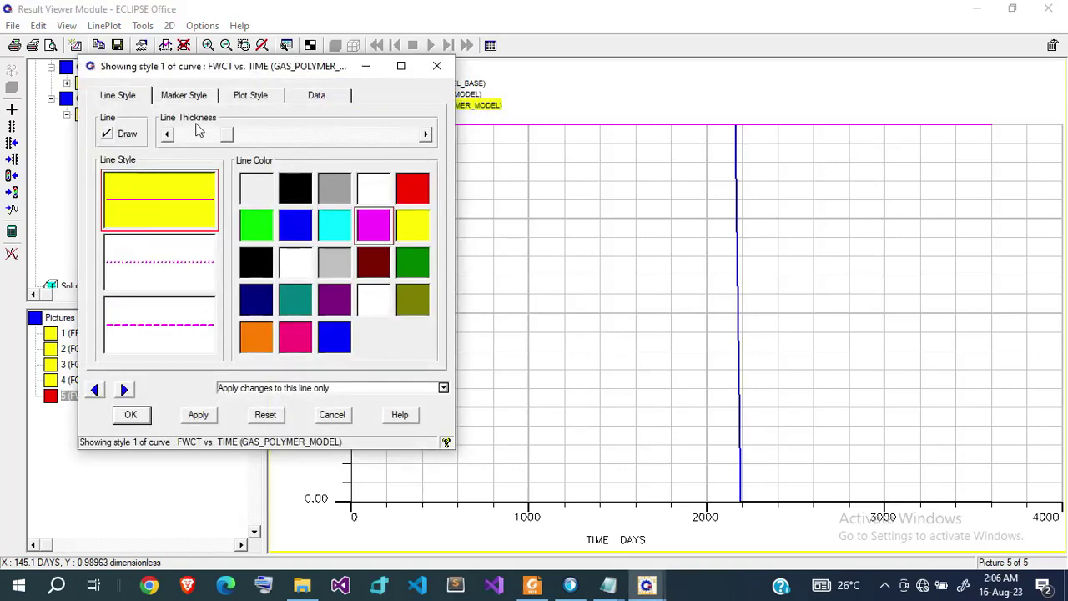
drag(229, 138, 285, 139)
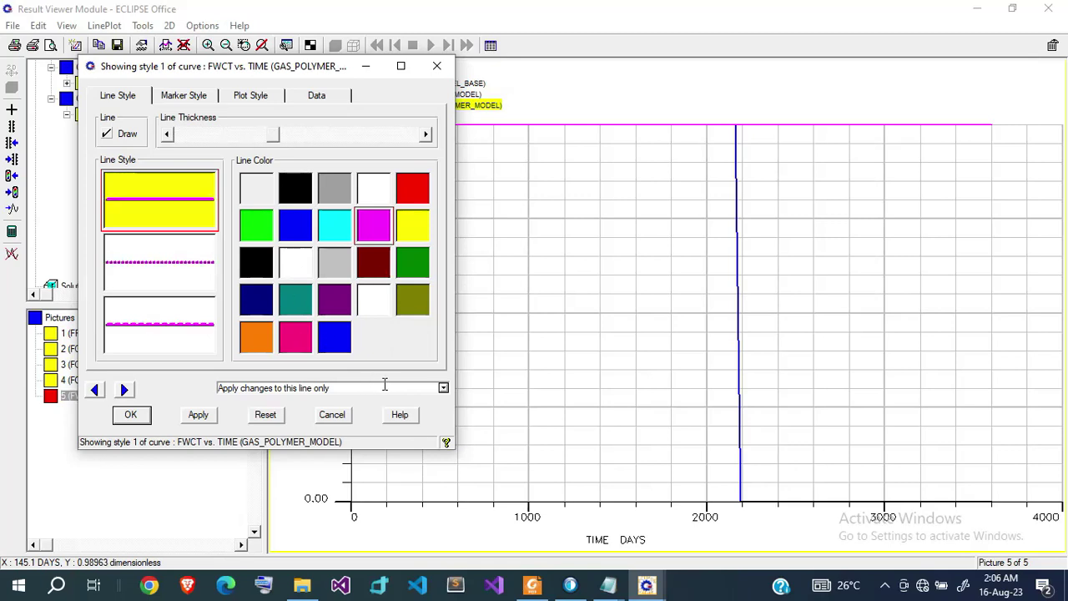
click(443, 389)
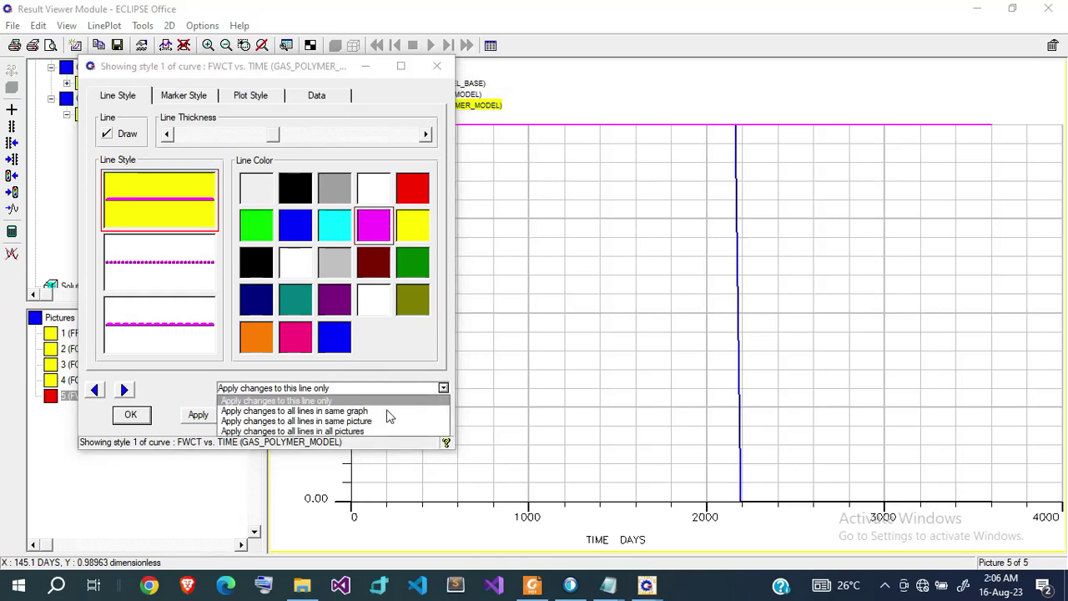
click(328, 431)
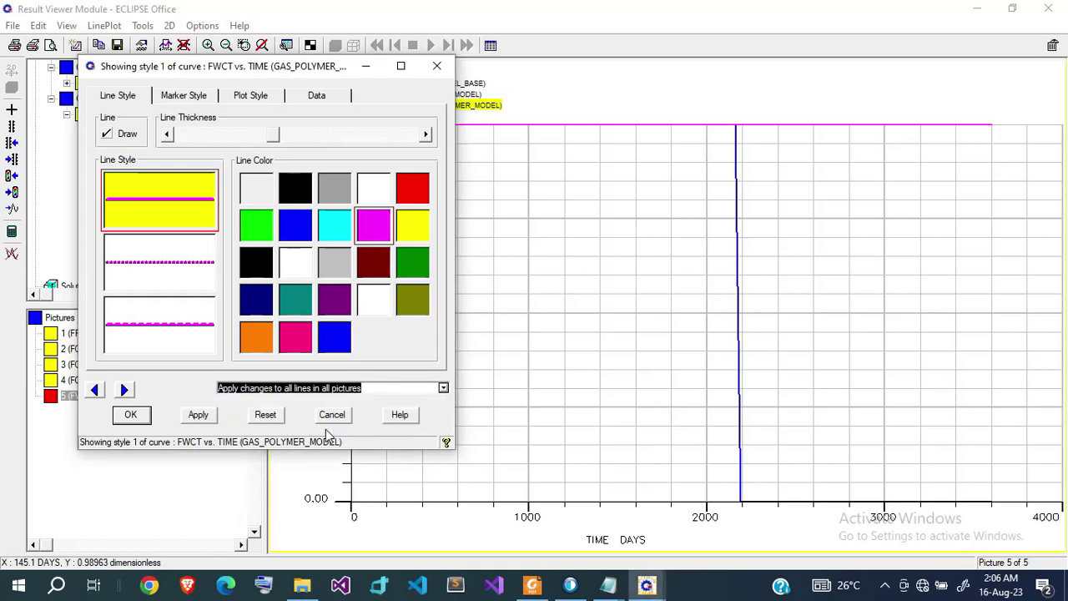
click(198, 418)
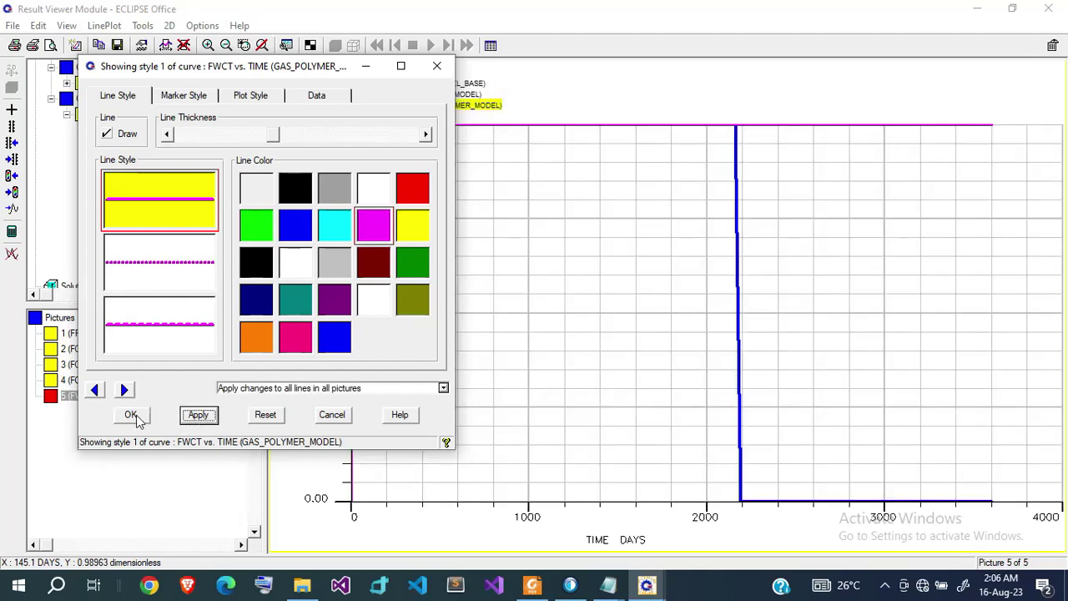
click(131, 416)
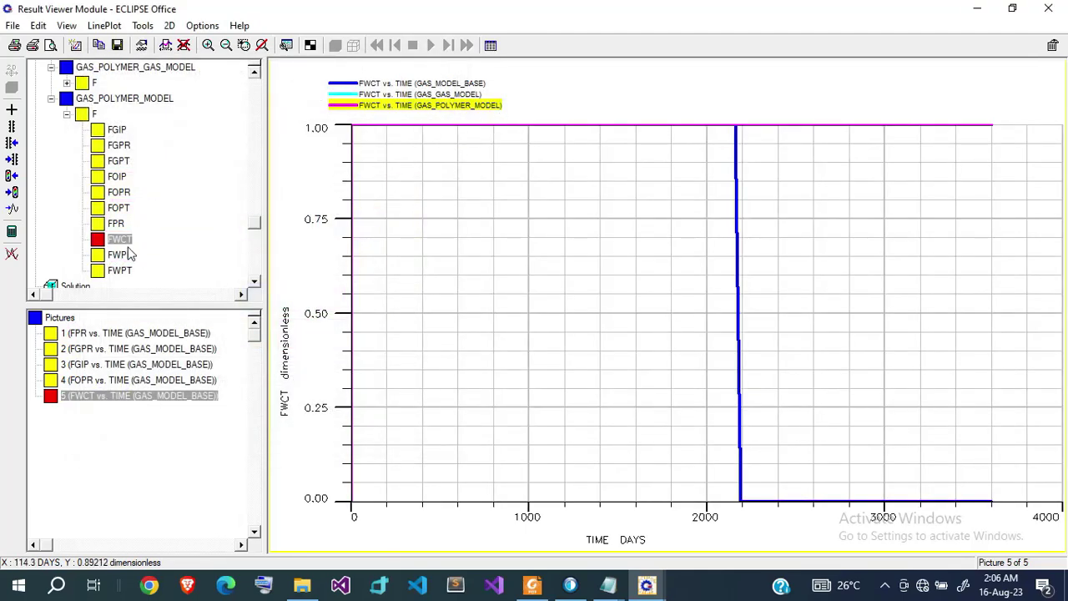
Step: Add the FWCT vector of GAS_POLYMER_GAS_MODEL to the current water cut graph
click(67, 115)
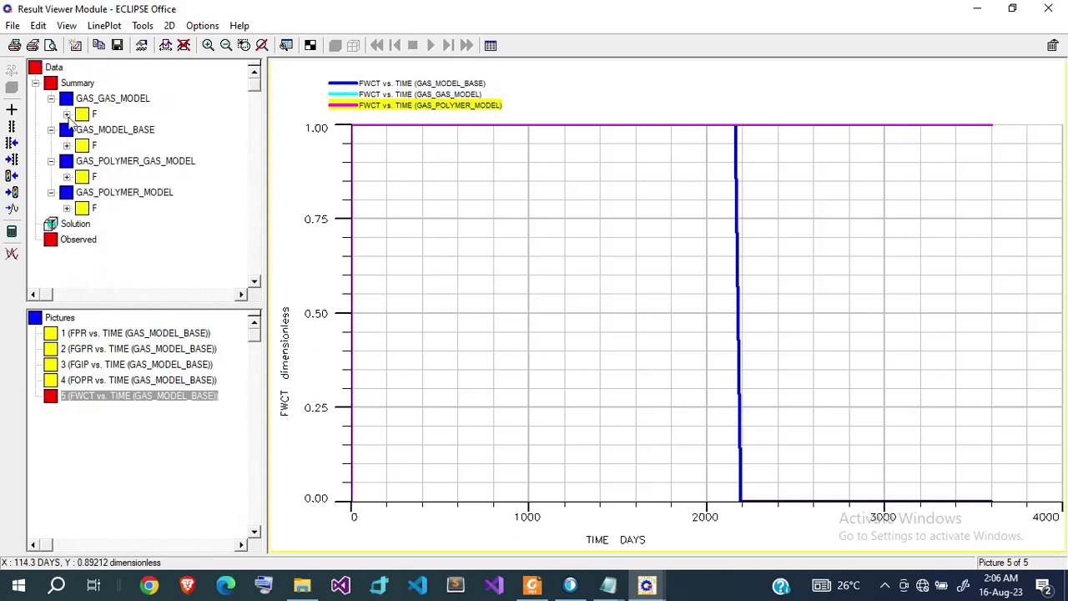
click(67, 176)
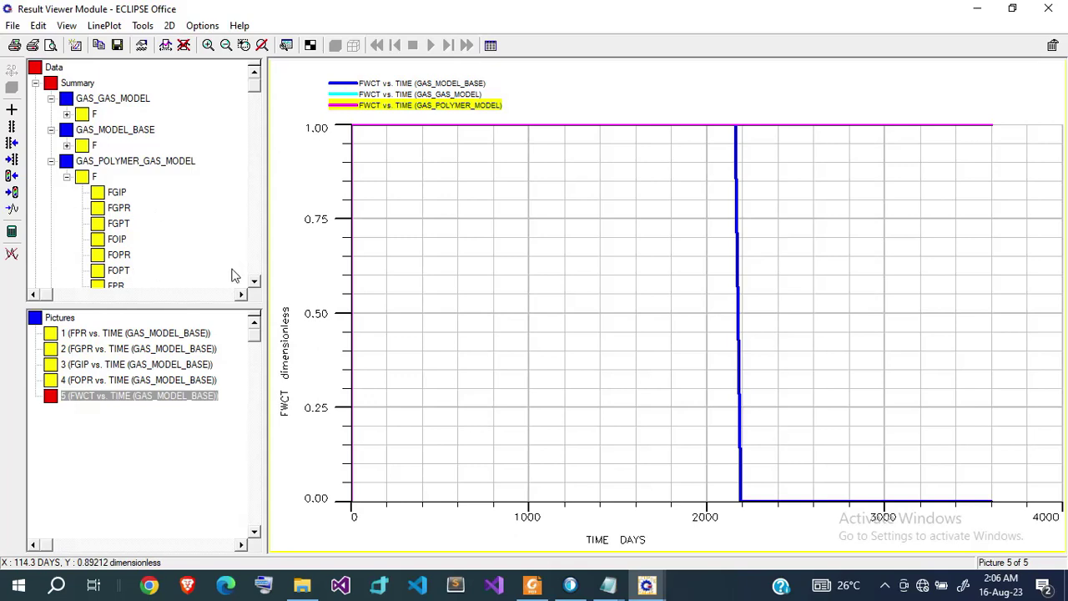
scroll(256, 284, down, 2)
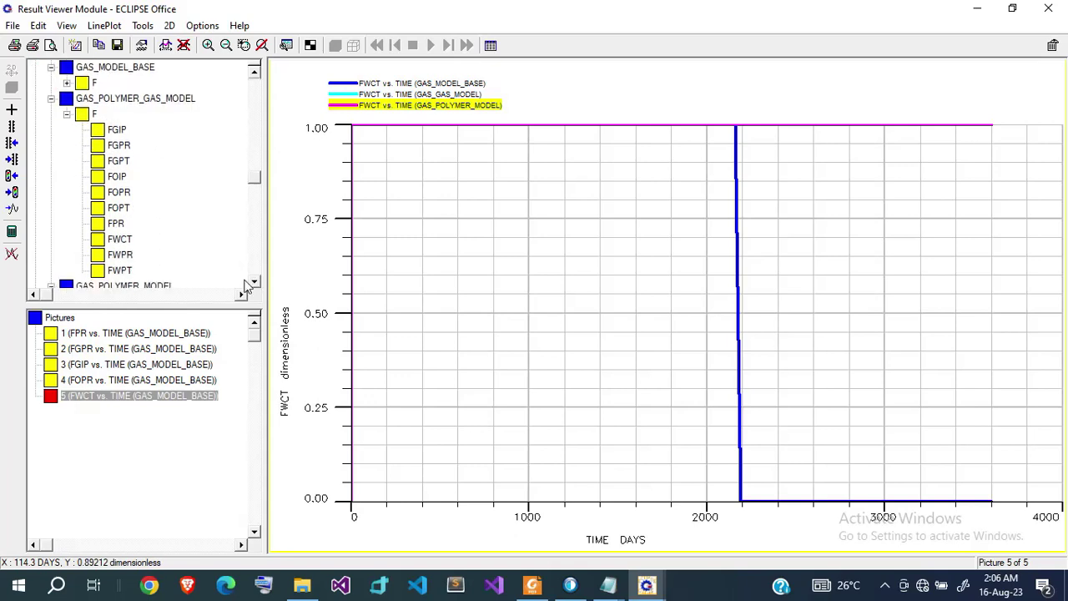
right_click(117, 241)
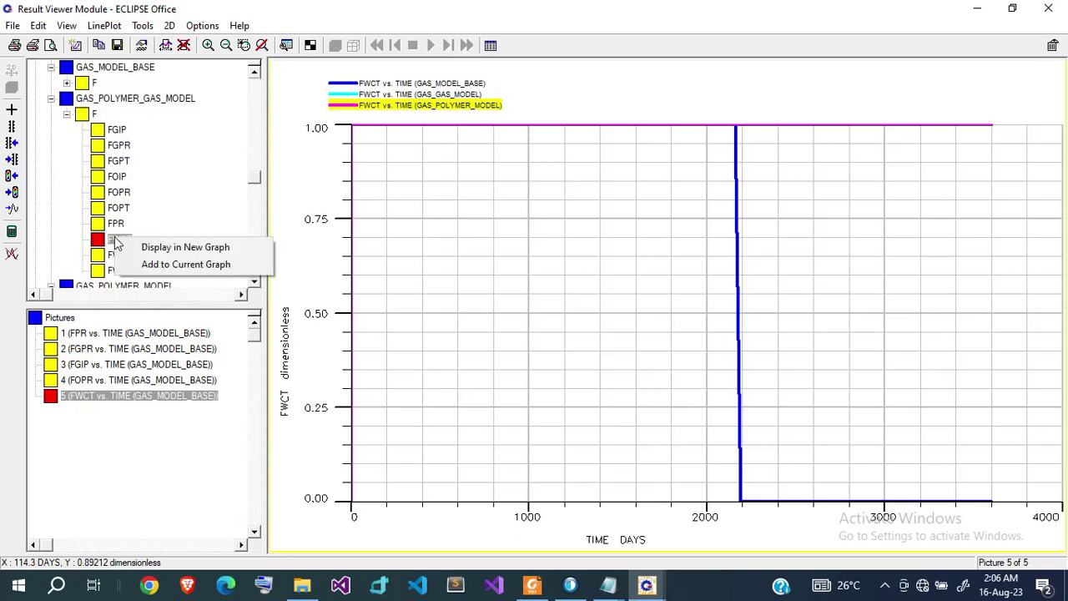
click(149, 263)
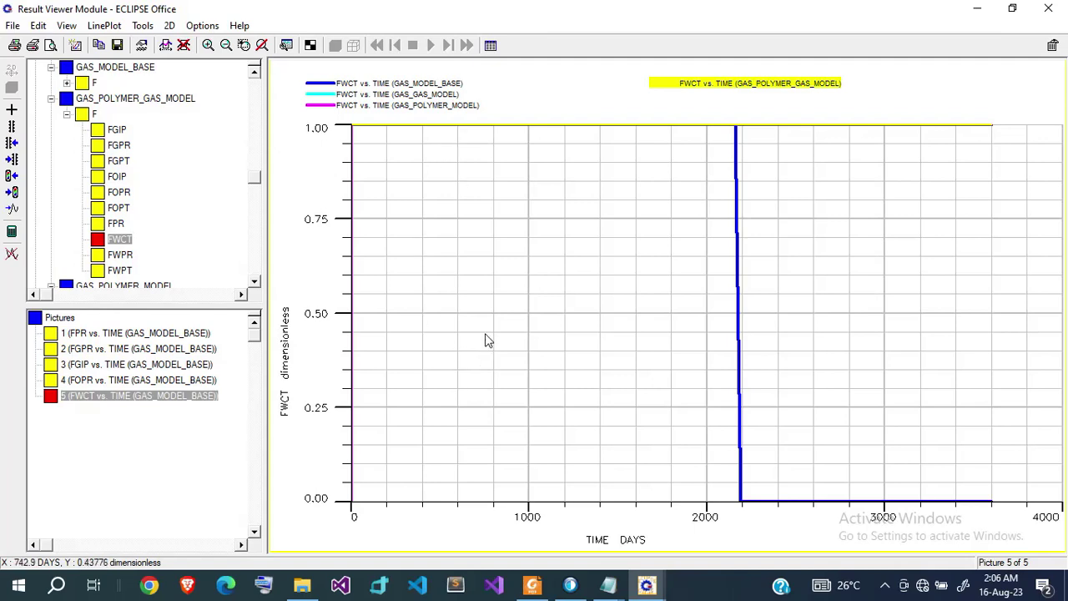
Step: Plot the FGPT vector of GAS_MODEL_BASE against time in a new graph
click(67, 115)
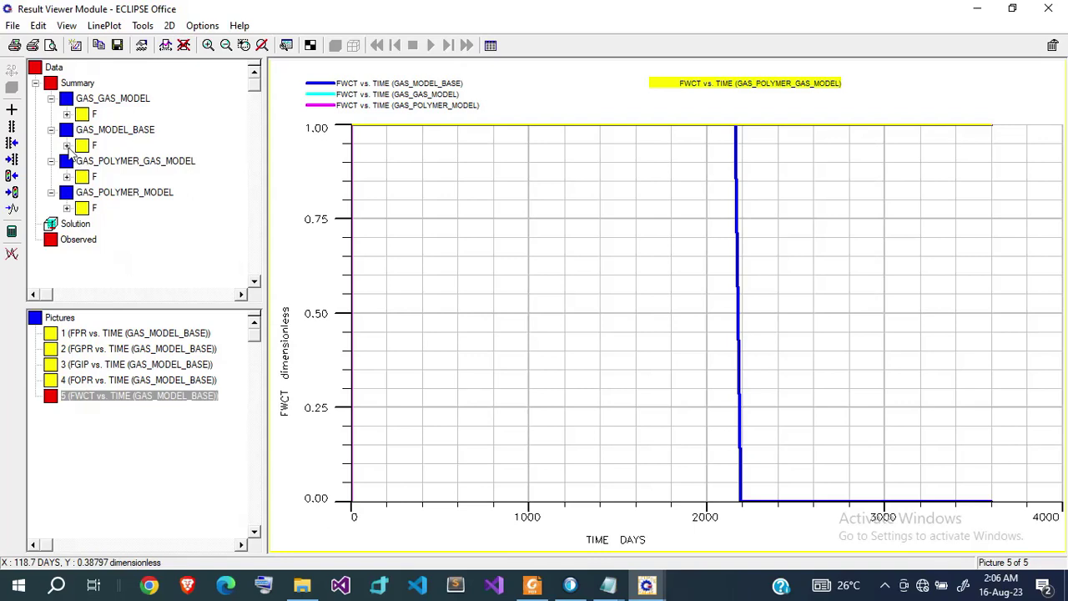
click(67, 145)
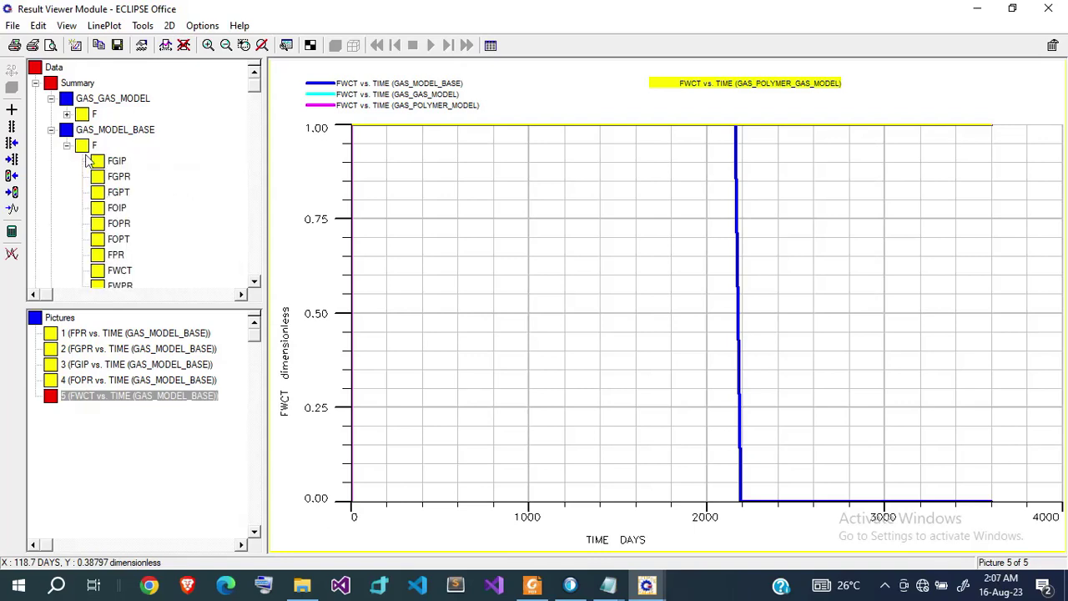
click(253, 282)
click(254, 281)
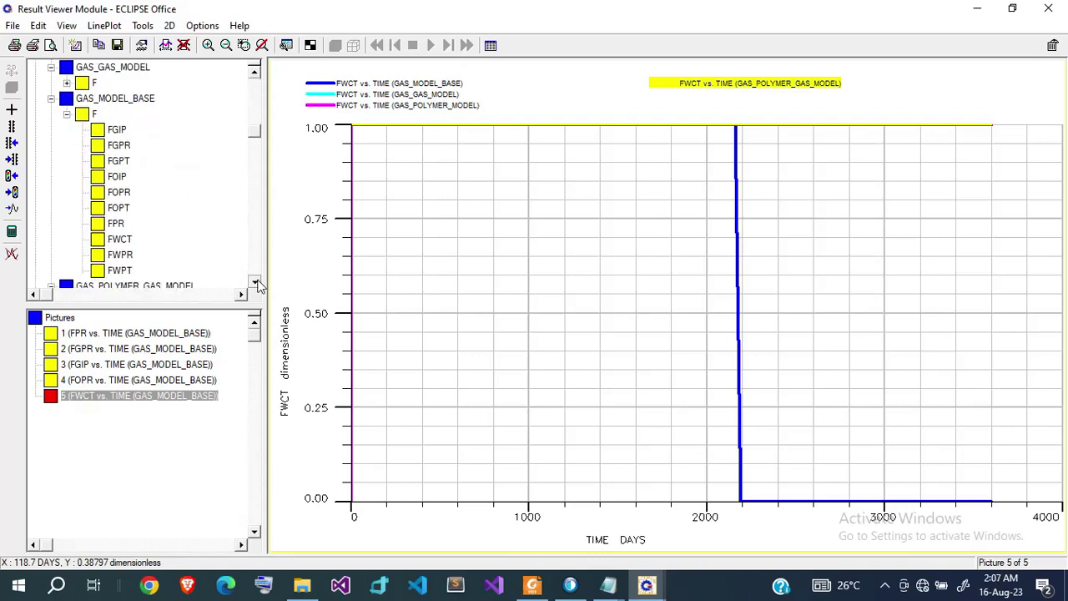
double_click(99, 164)
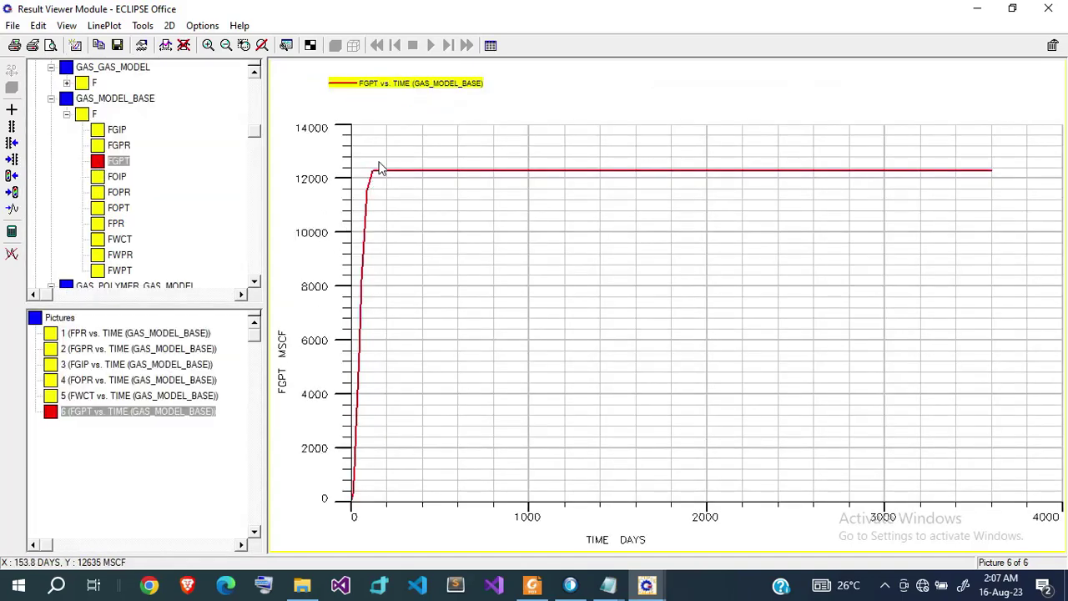
Step: Add the FGPT vector of GAS_GAS_MODEL to the current cumulative gas production graph
click(68, 115)
click(67, 115)
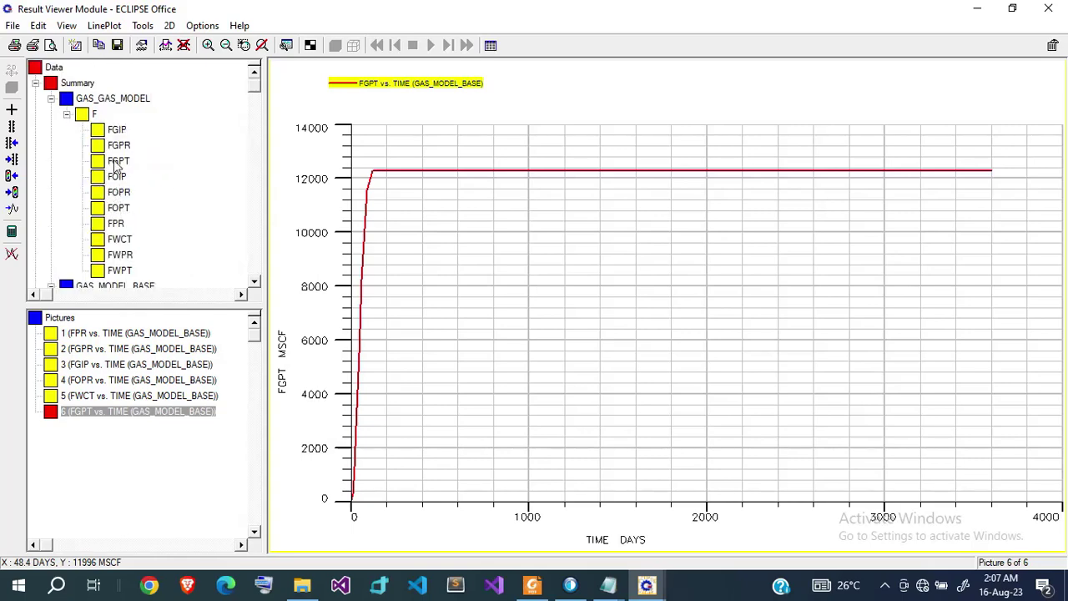
right_click(131, 161)
click(152, 186)
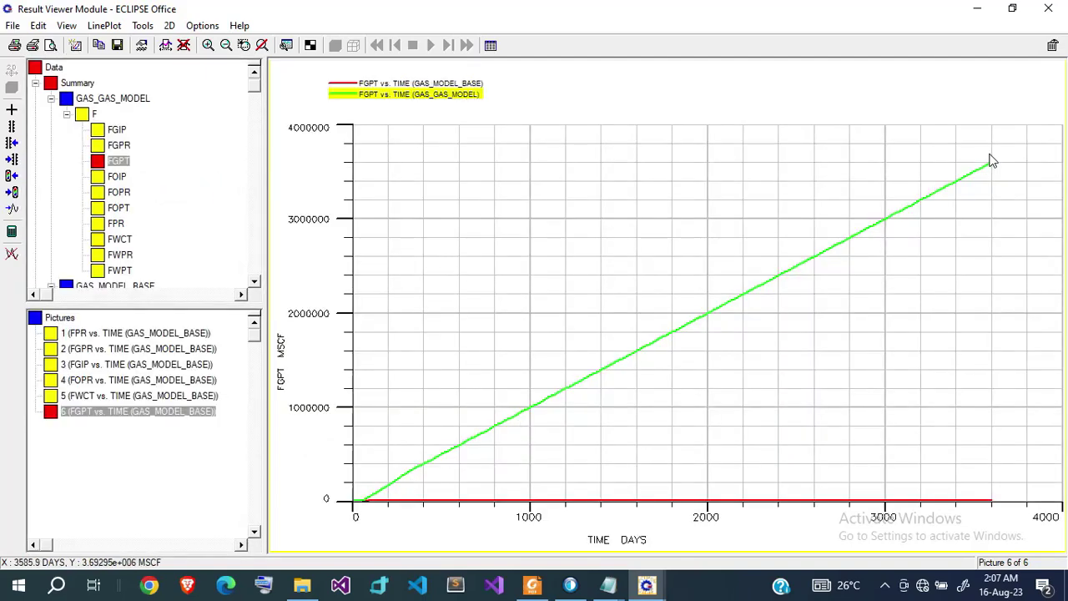
Step: Add the FGPT curve of GAS_POLYMER_MODEL to the current FGPT vs. TIME graph
click(66, 115)
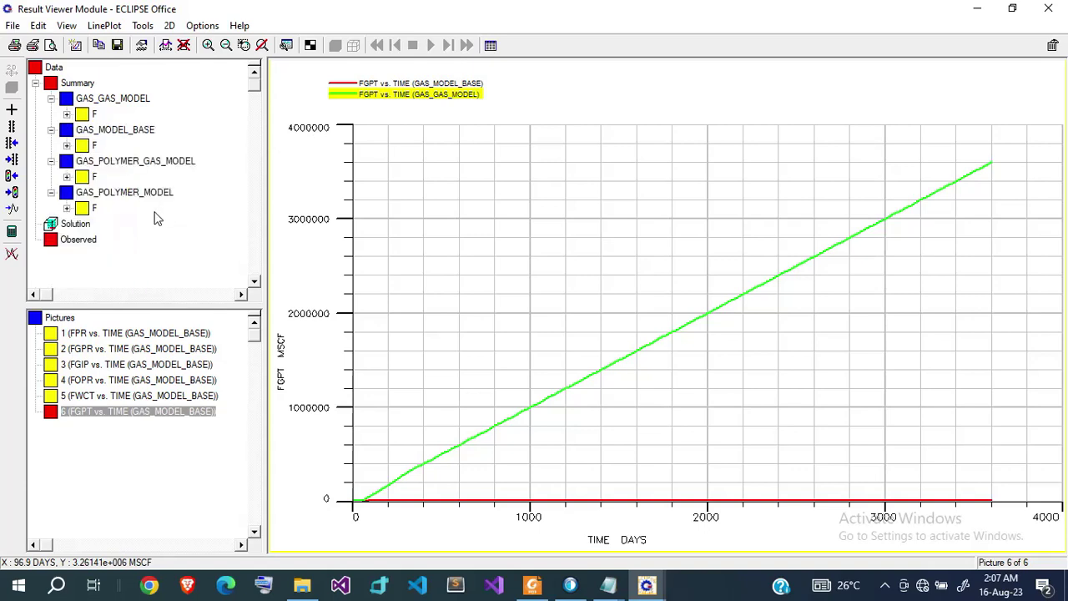
click(67, 208)
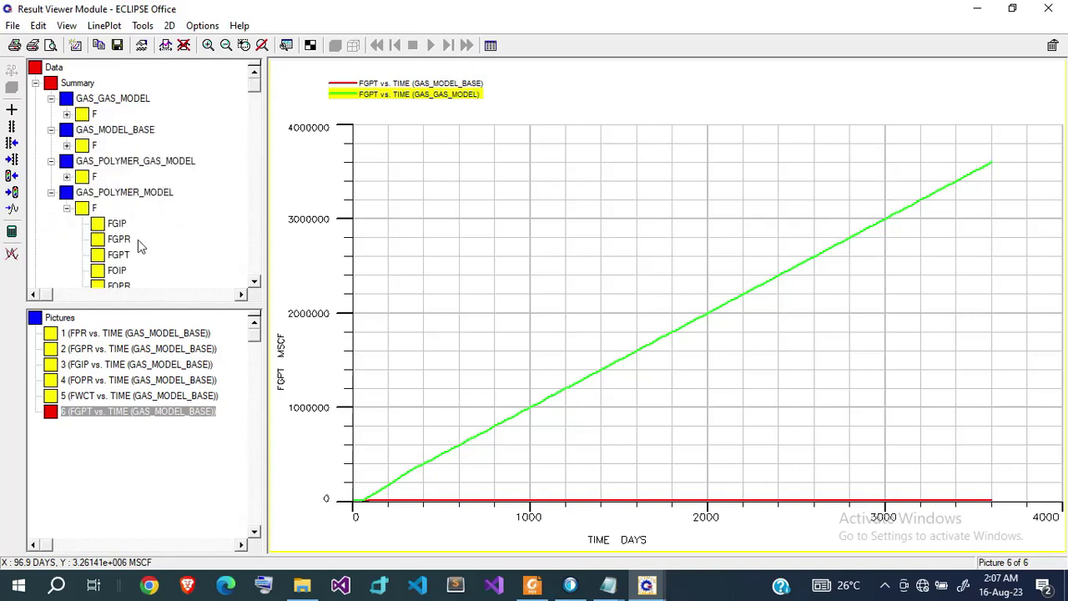
right_click(98, 259)
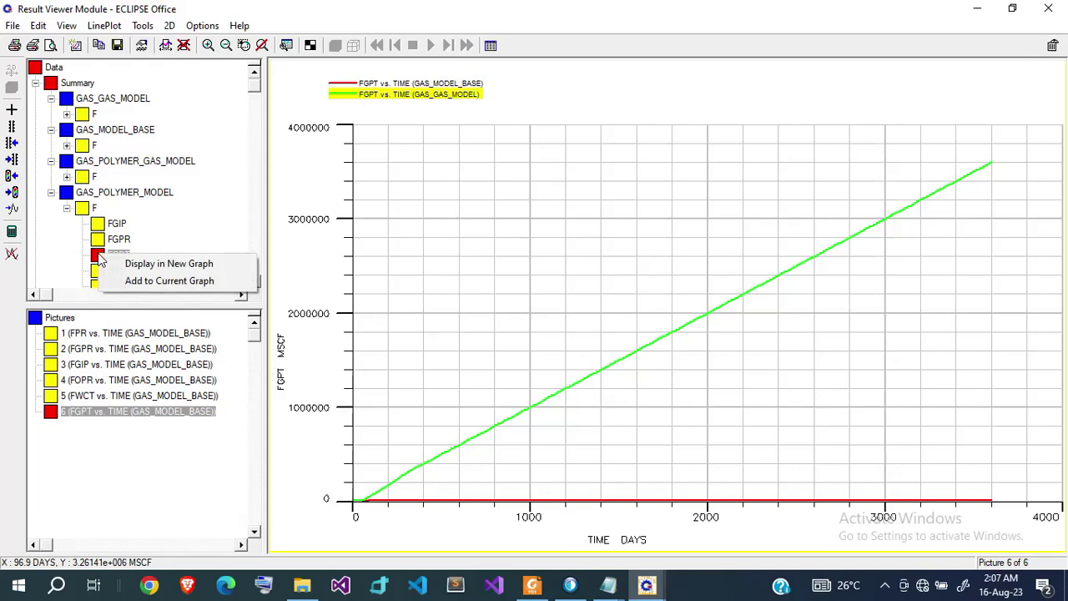
click(132, 283)
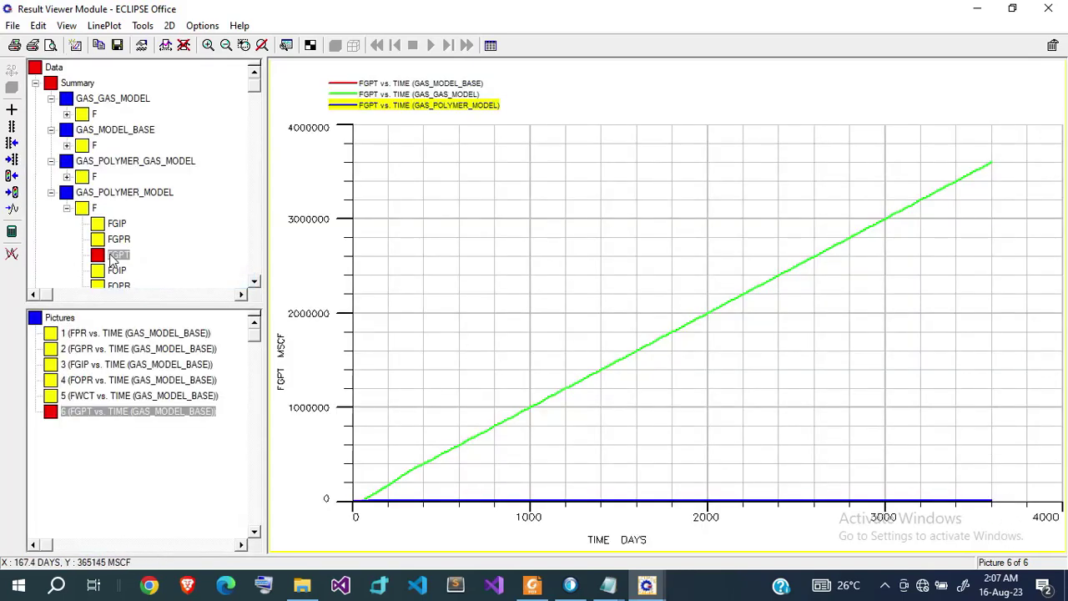
Step: Add the FGPT curve of GAS_POLYMER_GAS_MODEL to the same FGPT vs. TIME graph
click(67, 207)
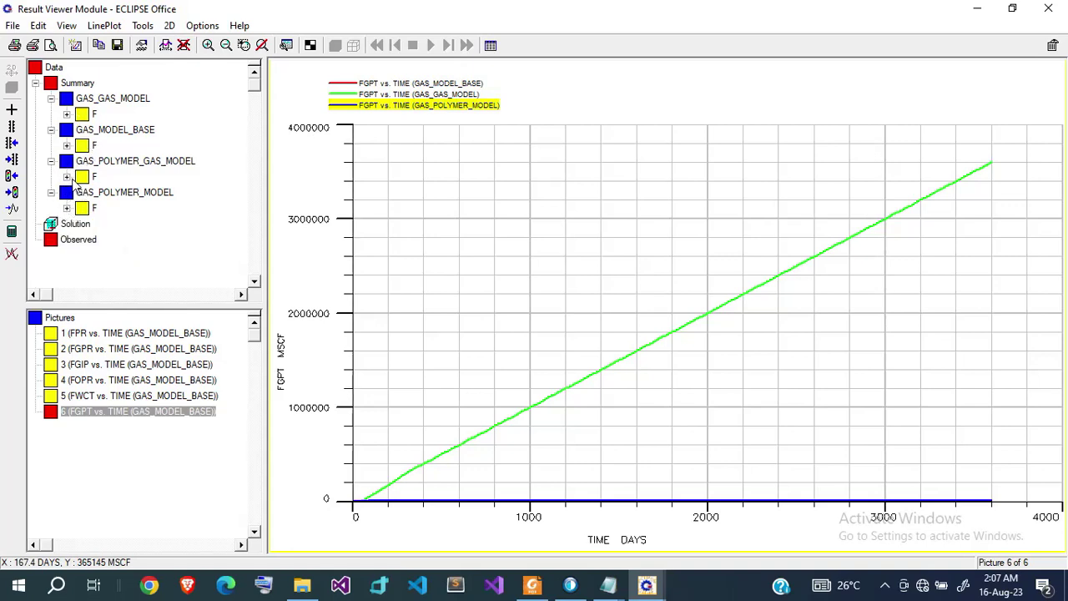
click(67, 177)
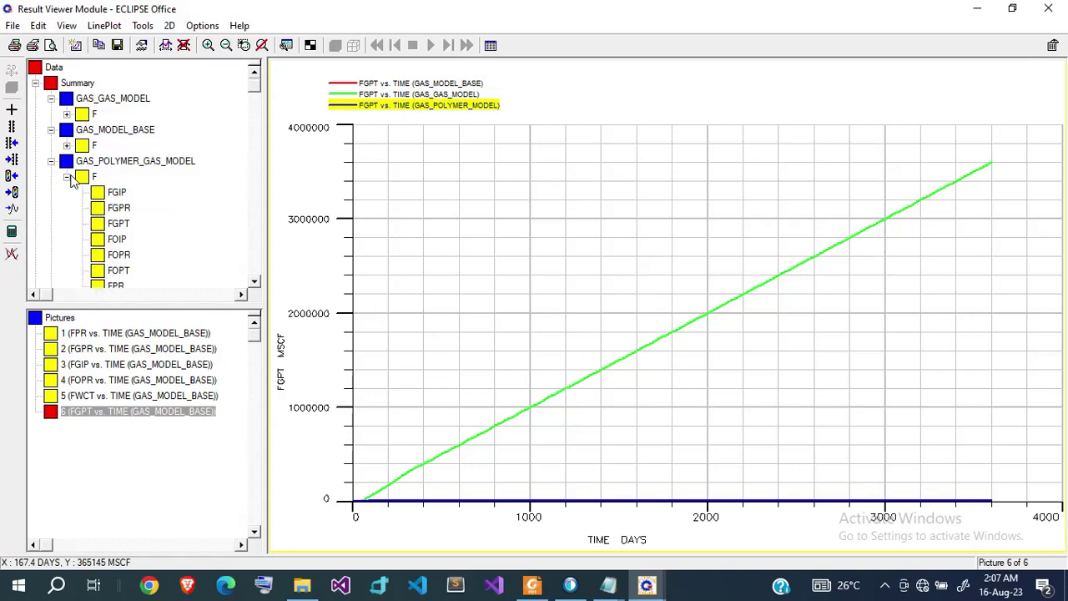
click(98, 225)
right_click(125, 225)
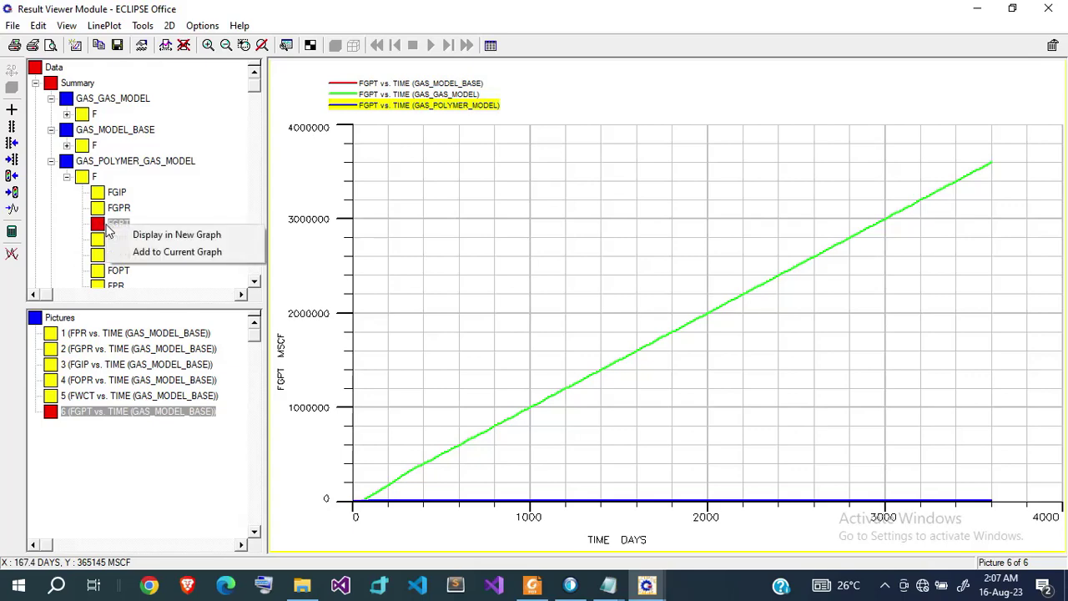
click(142, 252)
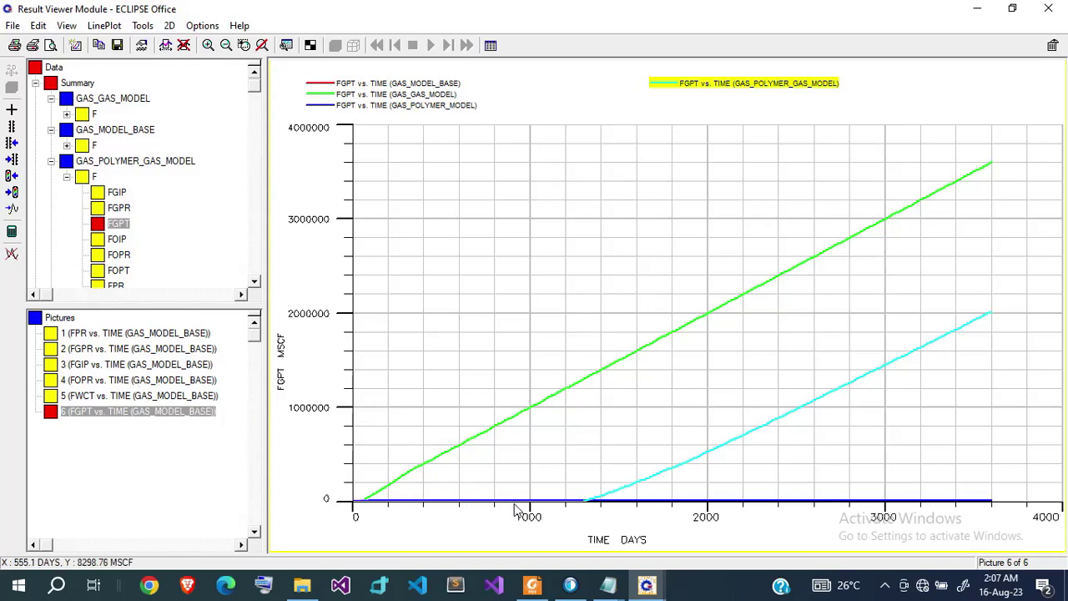
Step: Highlight the GAS_POLYMER_MODEL curve in the FGPT graph, and display the FPR vs. TIME graph
click(406, 109)
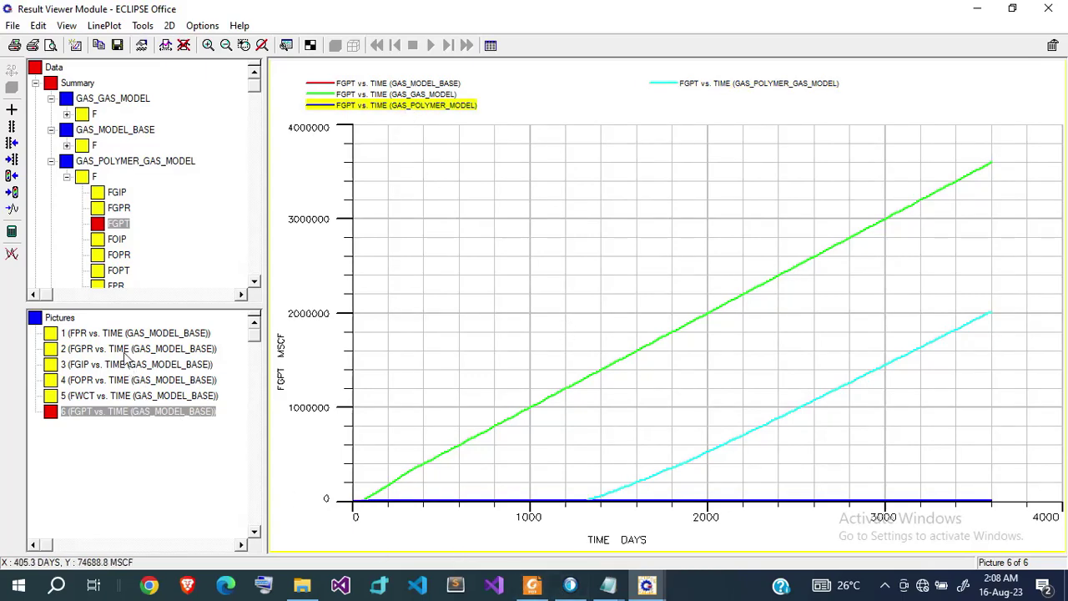
click(157, 334)
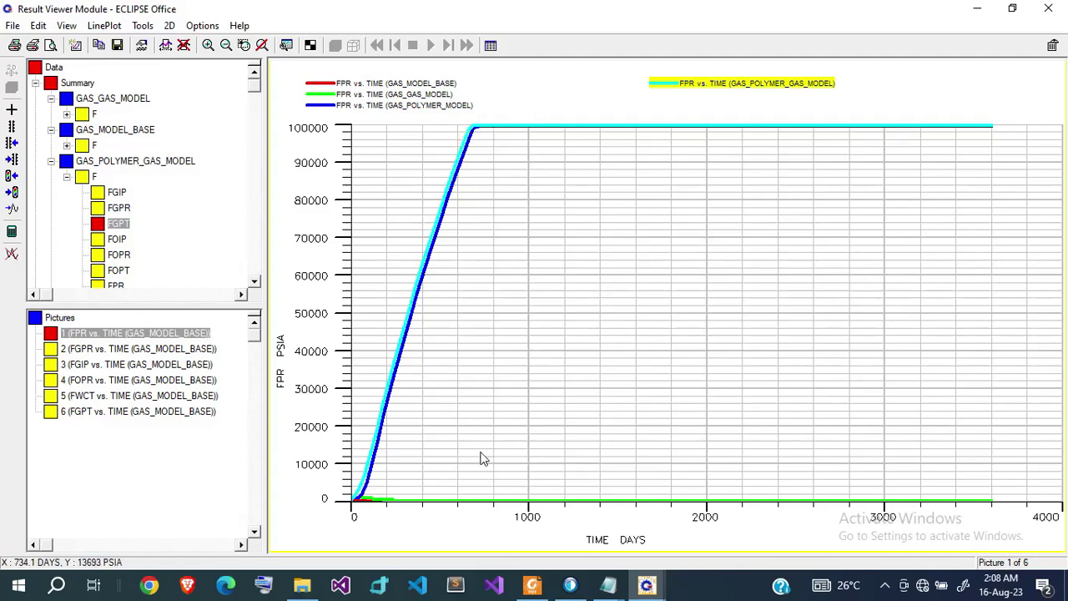
Step: Switch to the gas_polymer_model file in Notepad and check the water injection rate under WCONINJE
mouse_move(608, 585)
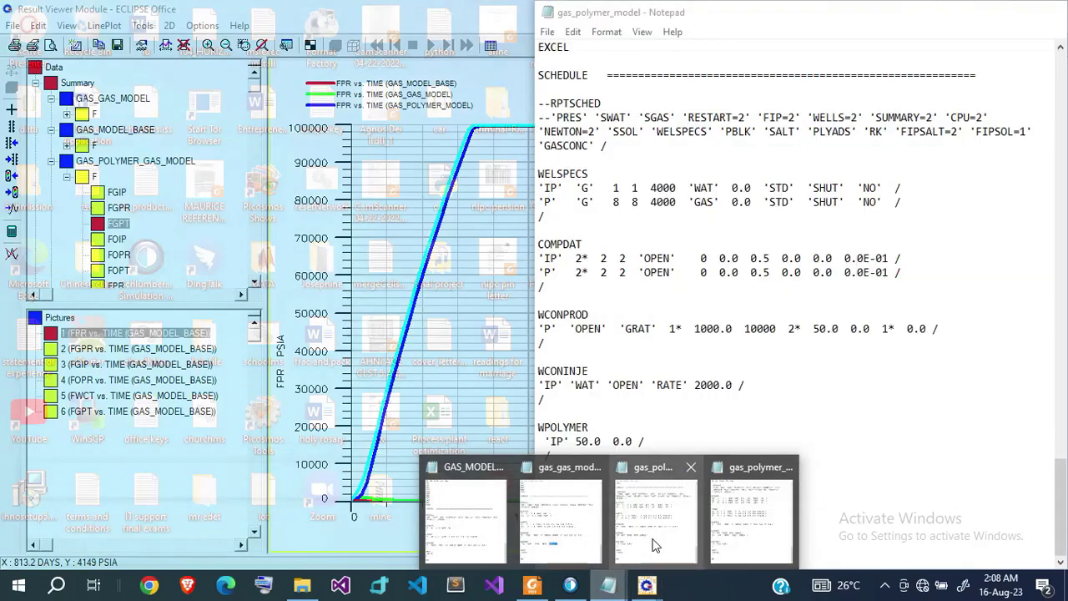
click(651, 554)
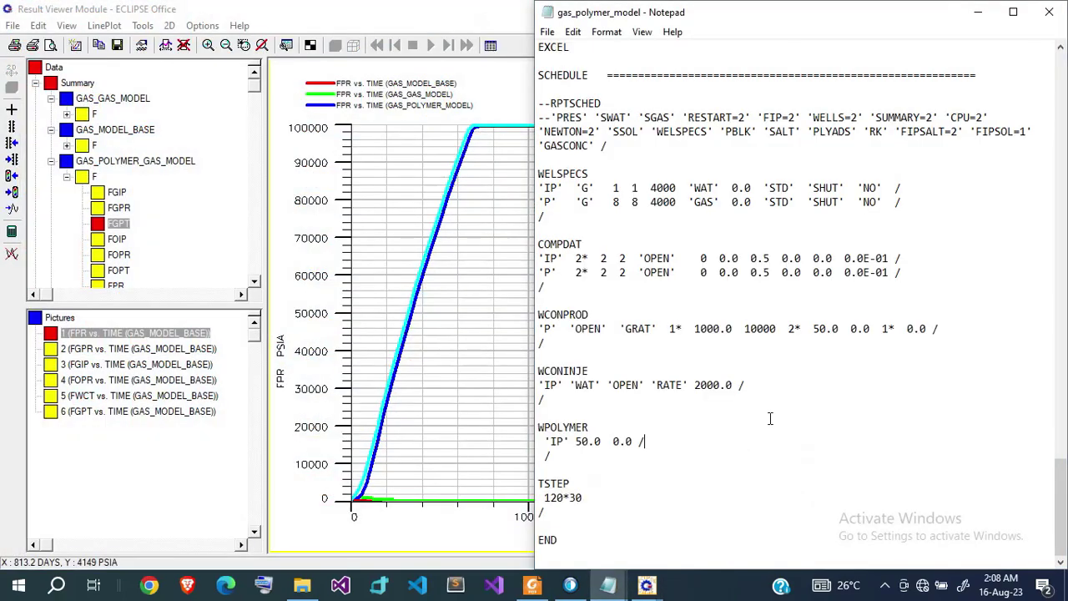
double_click(710, 385)
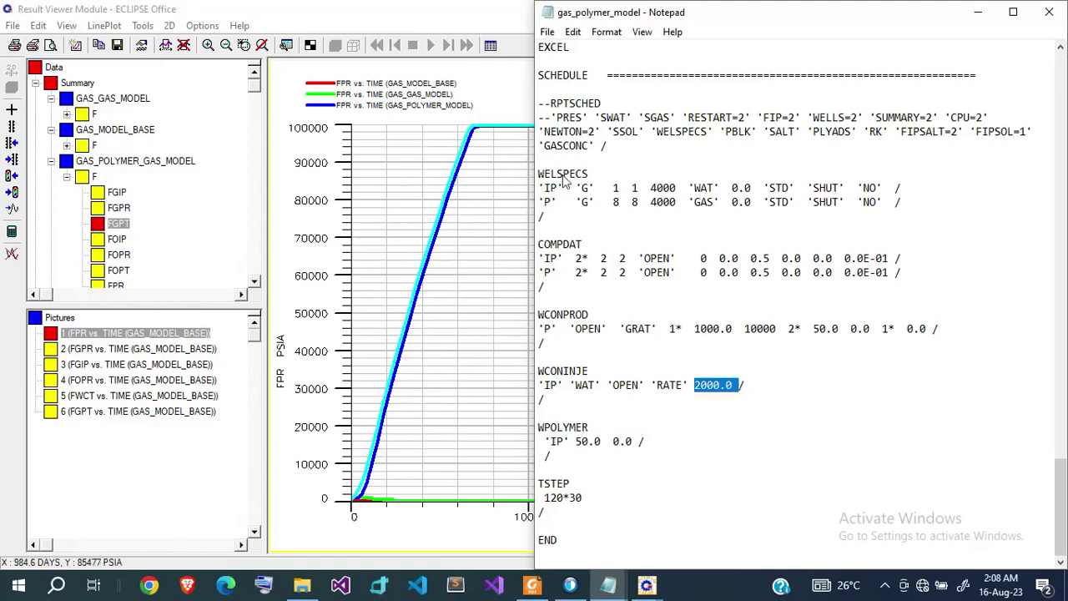
click(686, 150)
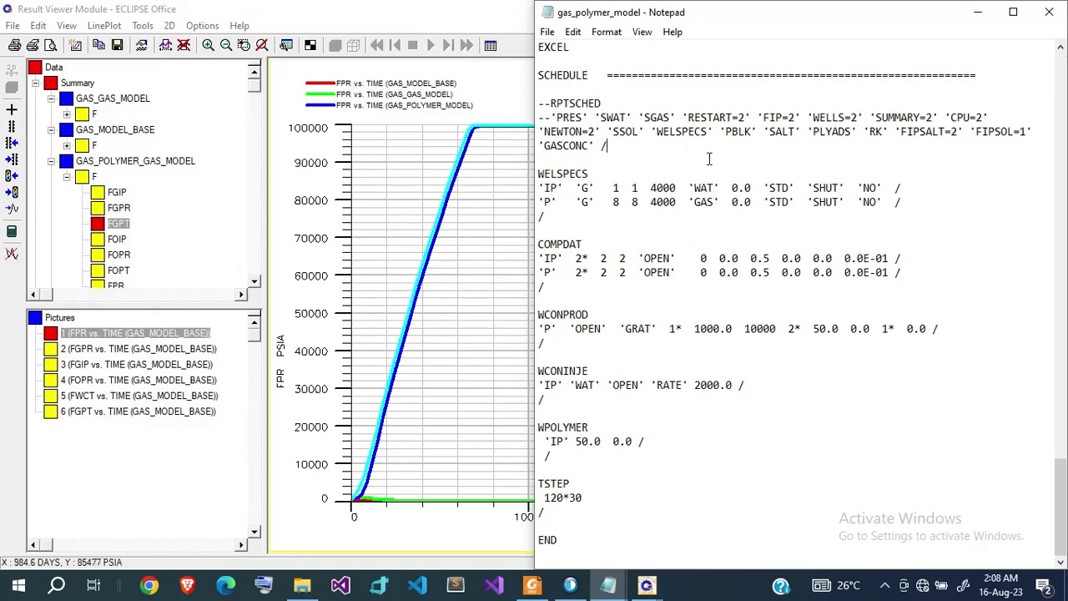
click(976, 12)
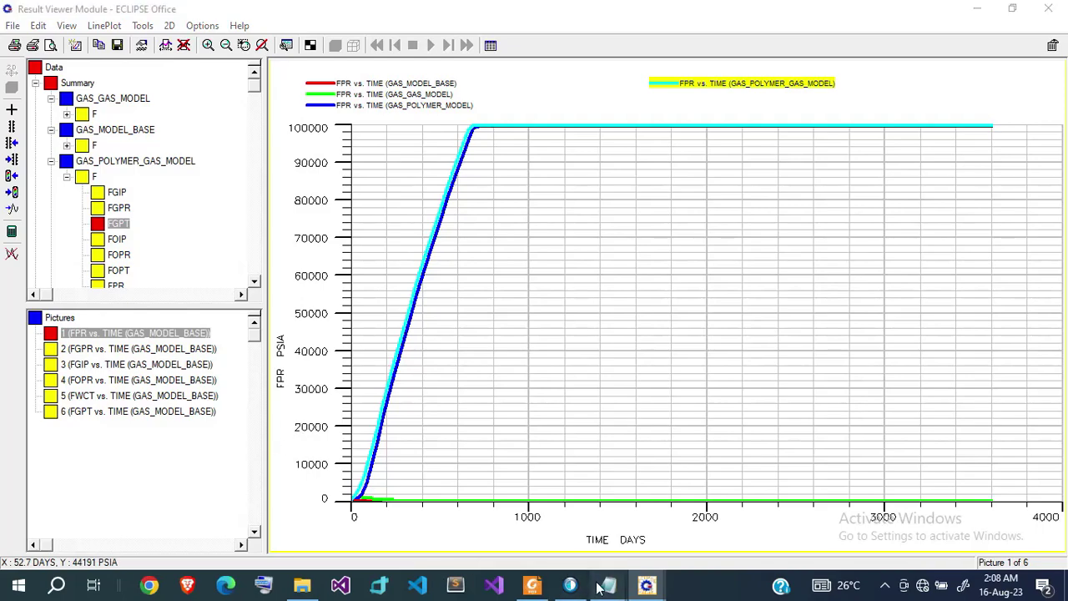
Step: Reopen gas_polymer_model in Notepad, examine the EXCEL keyword in its SUMMARY section, and return to the Result Viewer
mouse_move(608, 584)
click(645, 526)
scroll(574, 261, up, 5)
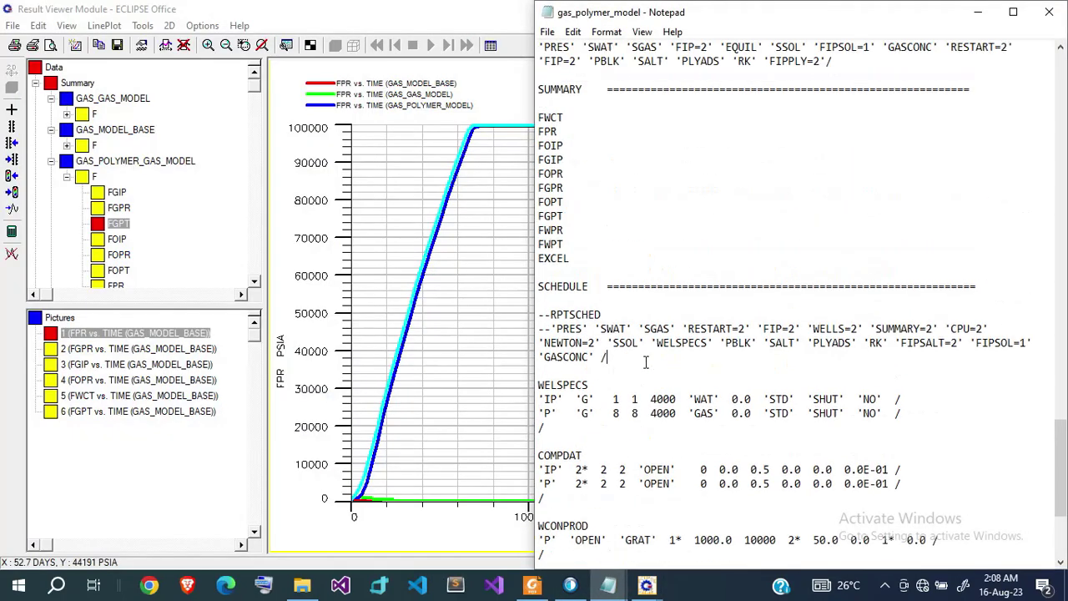
drag(574, 261, 541, 262)
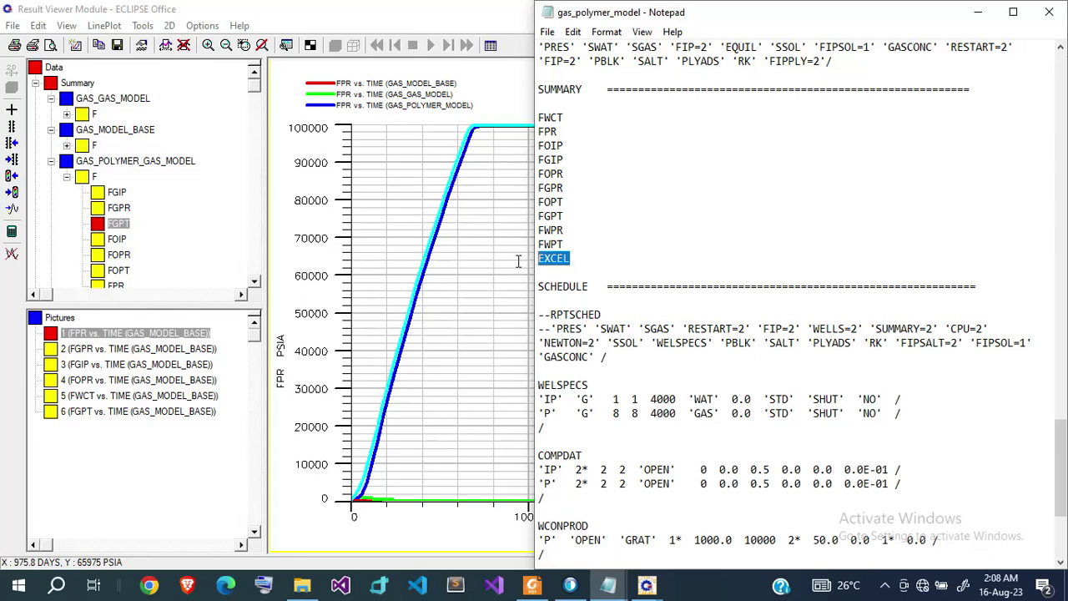
click(479, 231)
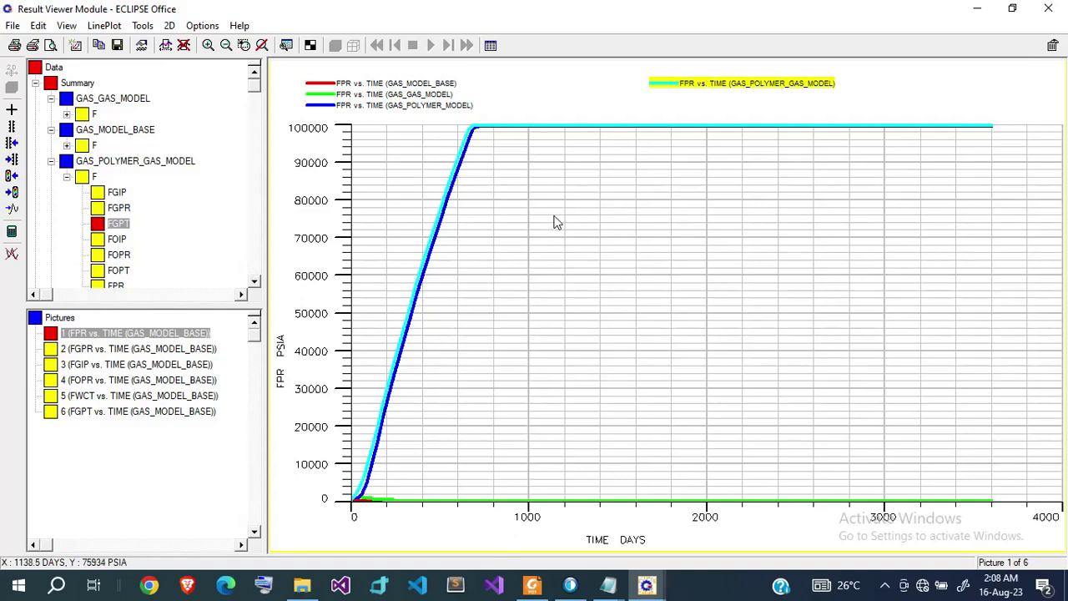
Step: Inspect the marker style, plot style and data range settings of the GAS_POLYMER_MODEL curve in the FPR graph
double_click(454, 104)
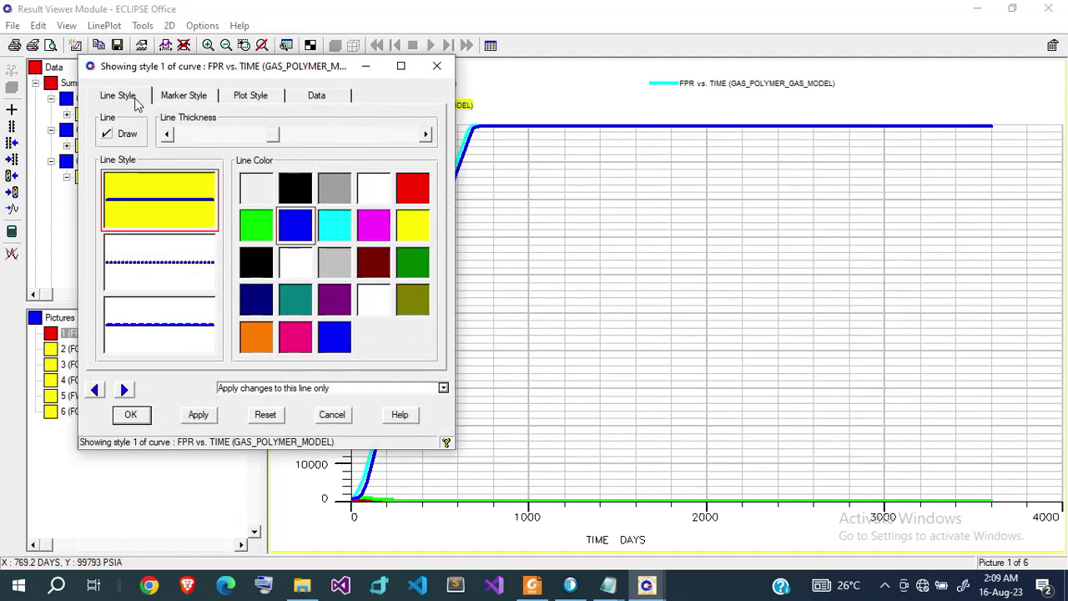
click(183, 99)
click(254, 97)
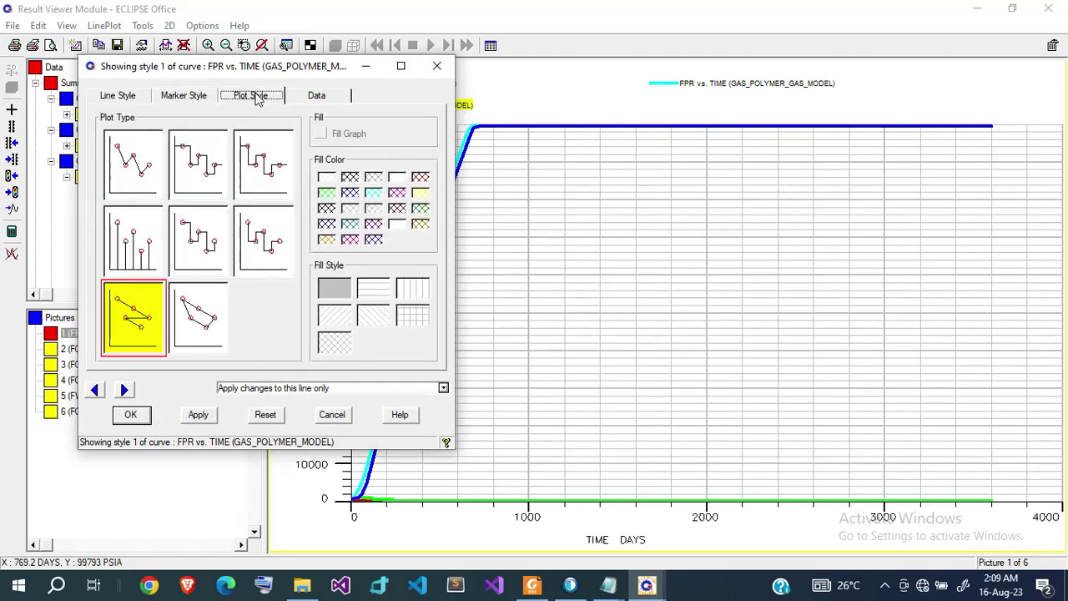
click(311, 97)
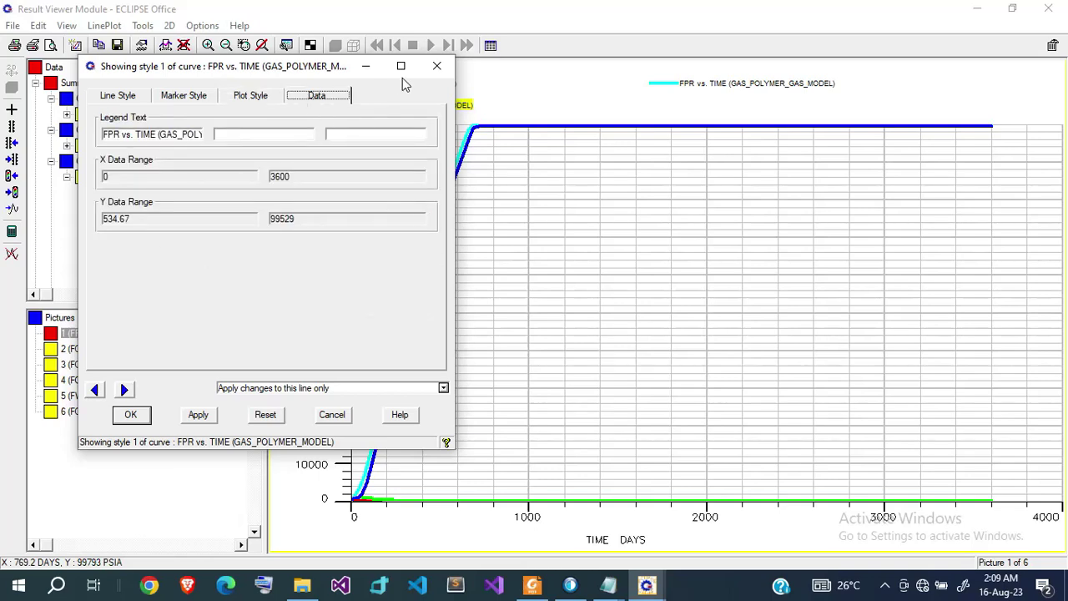
click(437, 66)
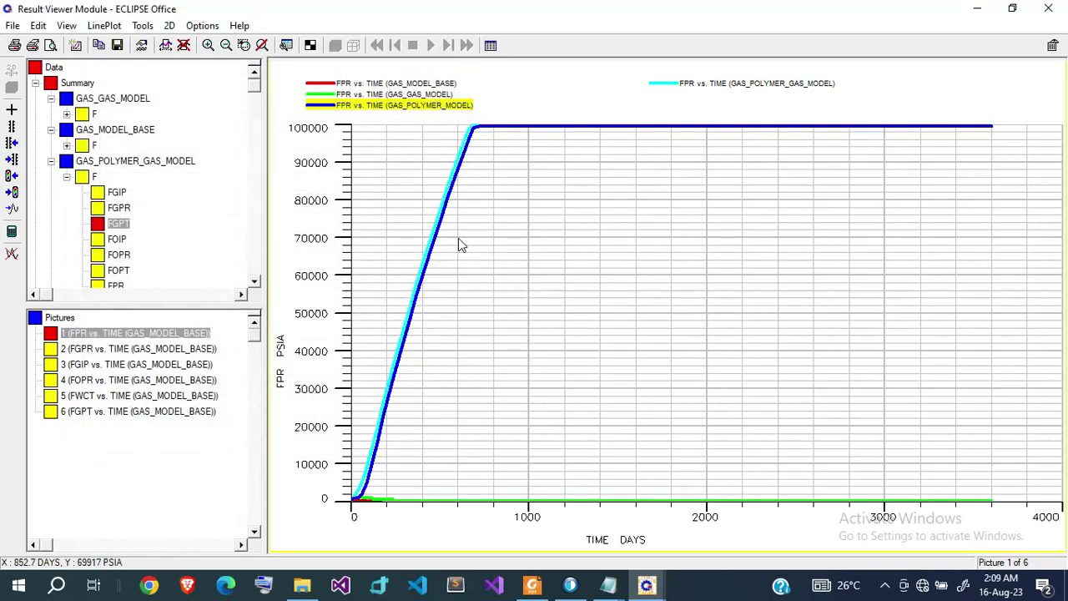
Step: Turn off the grid lines of the FPR axis in the FPR vs. TIME graph
double_click(317, 242)
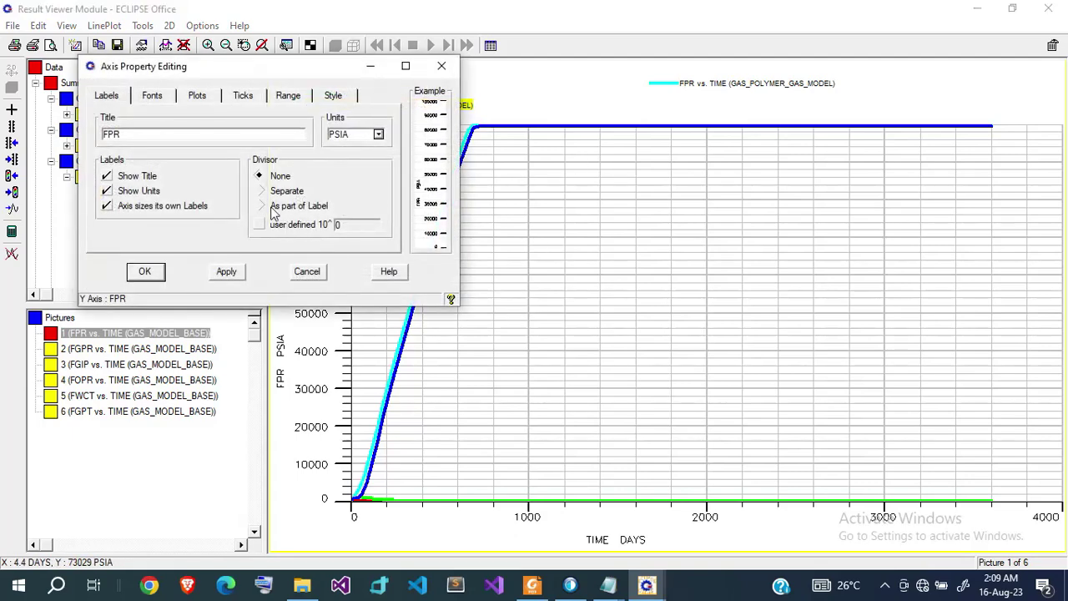
click(334, 98)
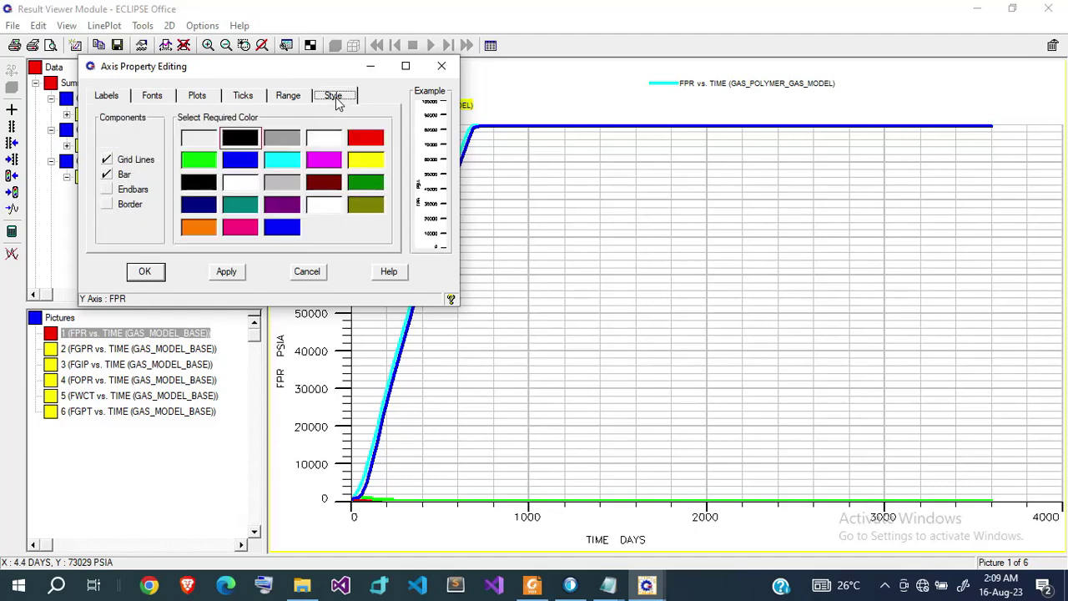
click(106, 159)
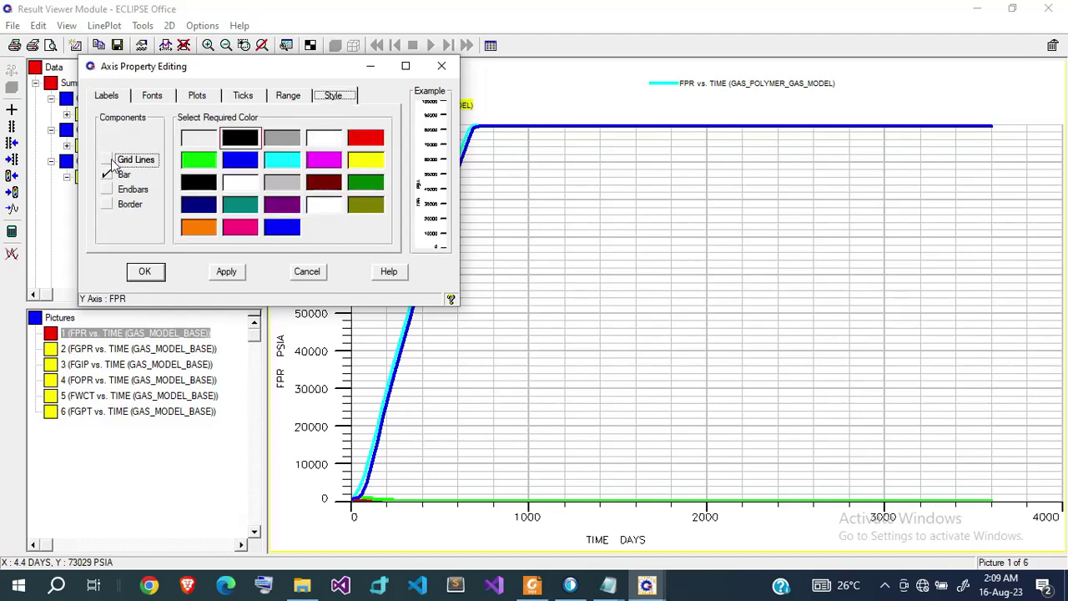
click(226, 272)
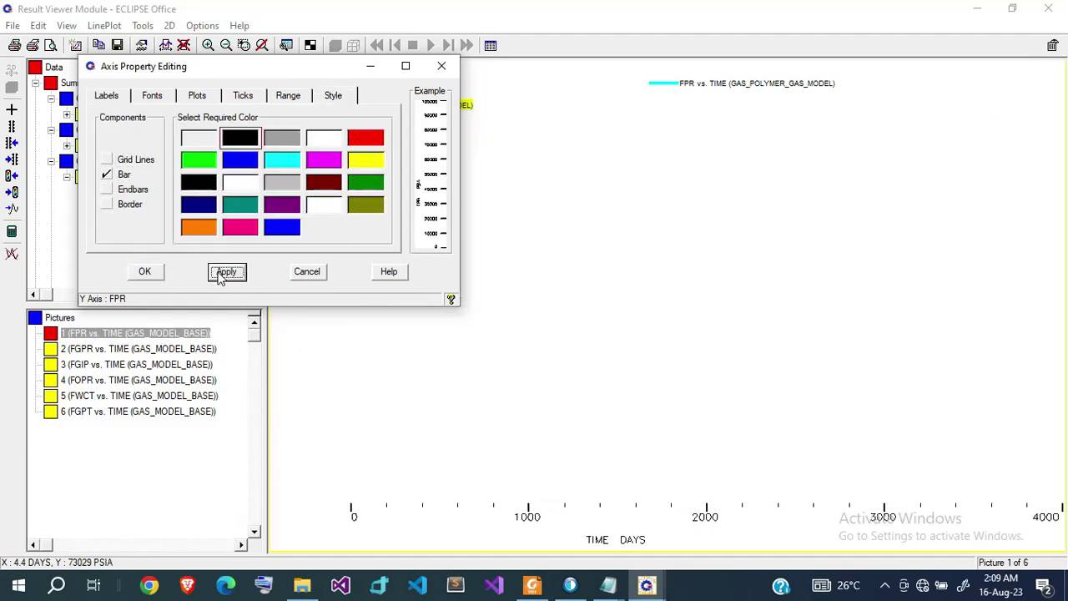
click(148, 271)
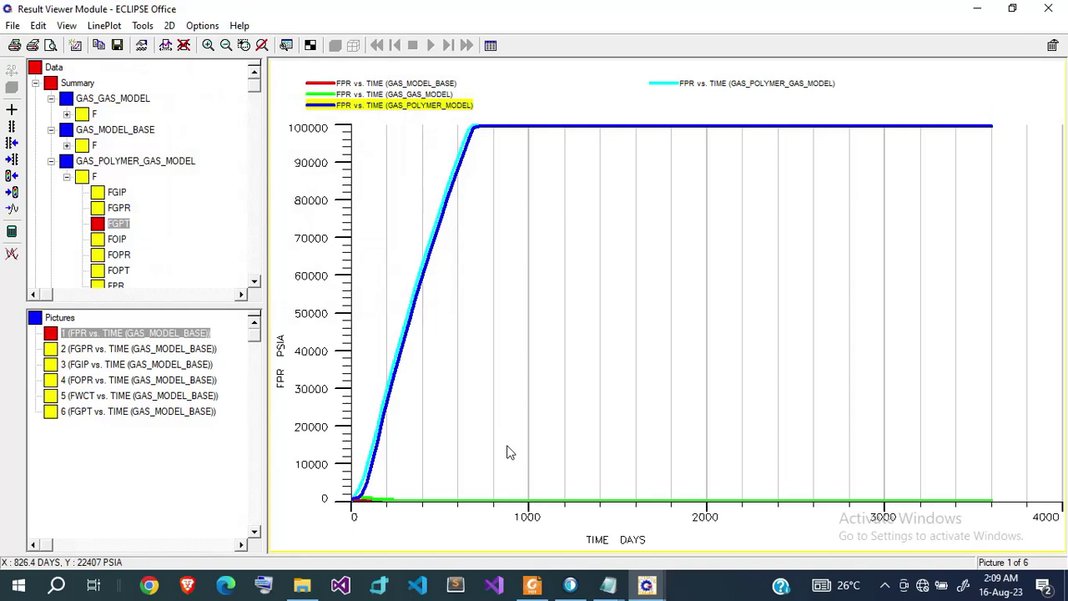
Step: Turn off the grid lines of the TIME axis in the FPR vs. TIME graph
double_click(538, 521)
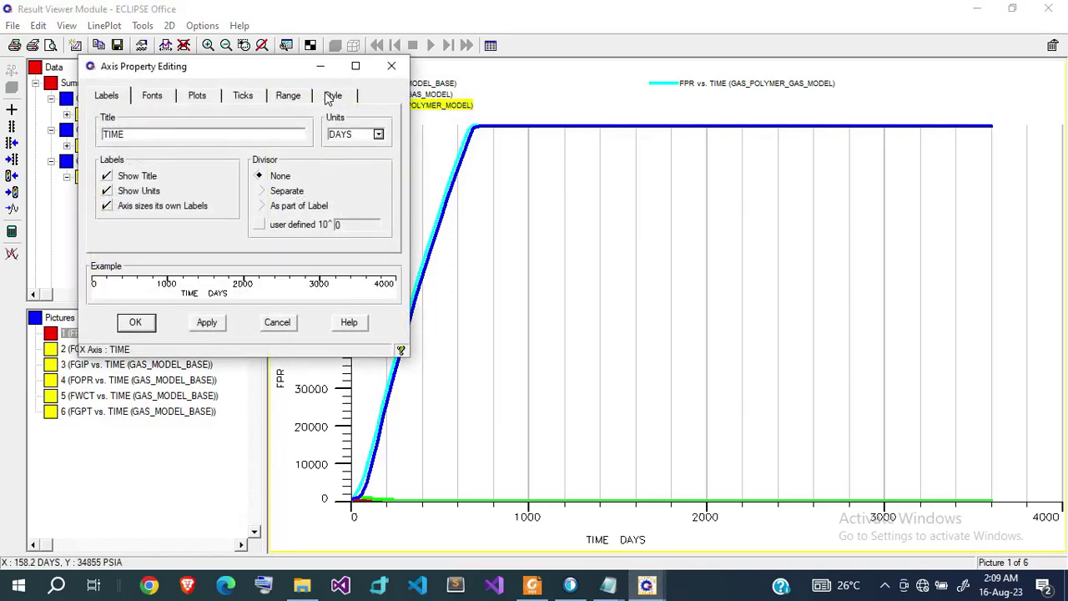
click(332, 96)
click(130, 160)
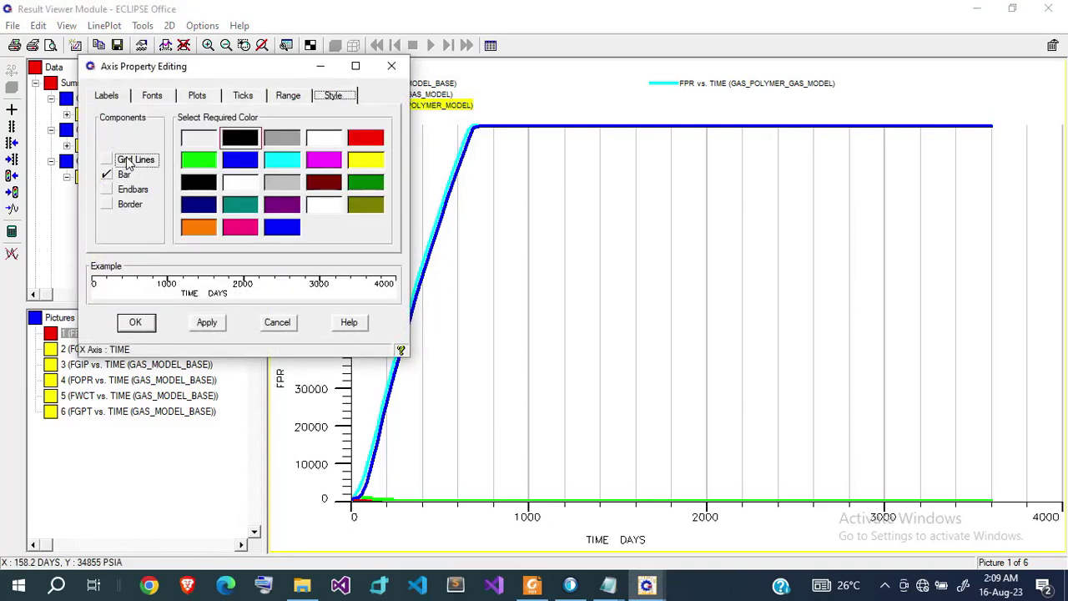
click(207, 323)
click(149, 321)
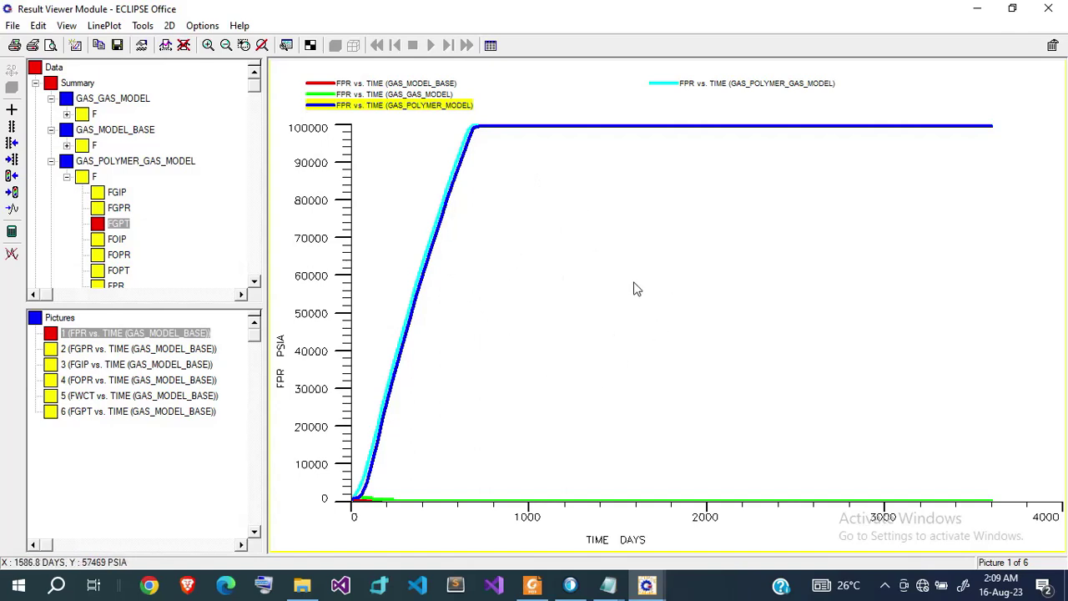
click(13, 26)
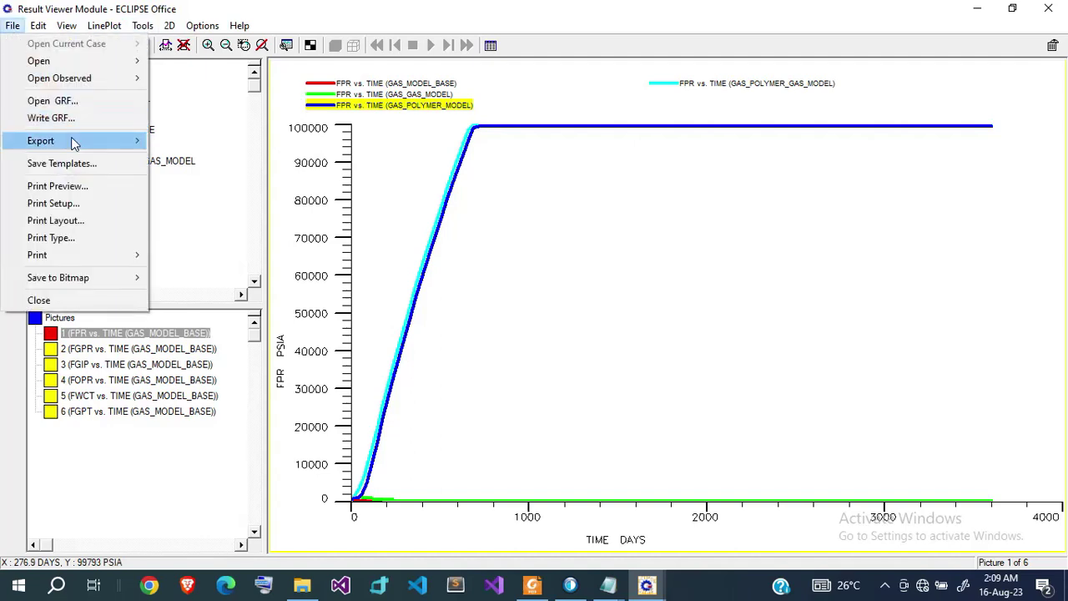
mouse_move(109, 146)
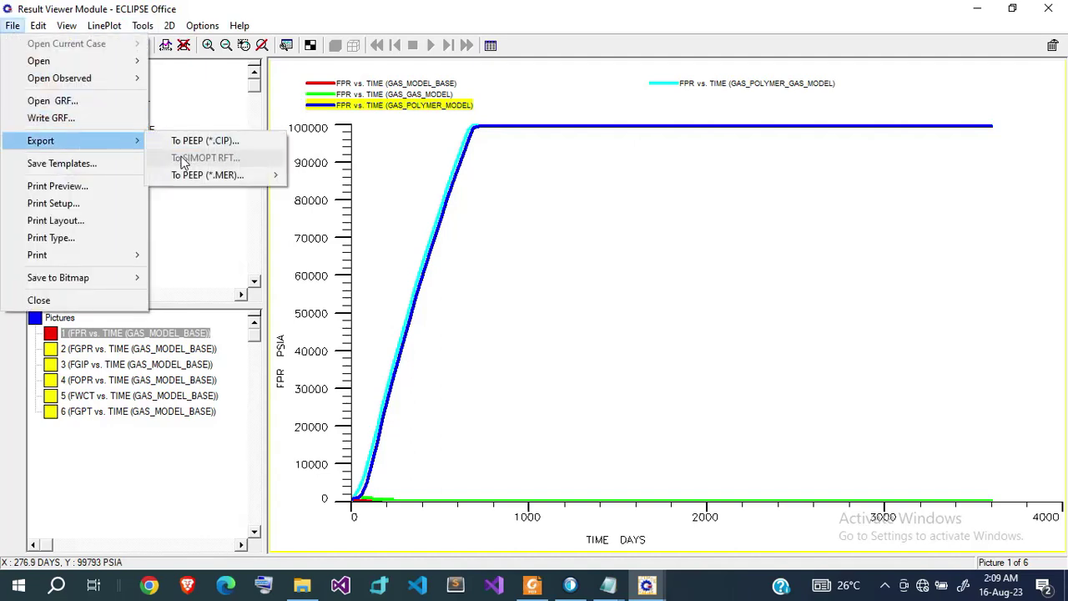
right_click(175, 335)
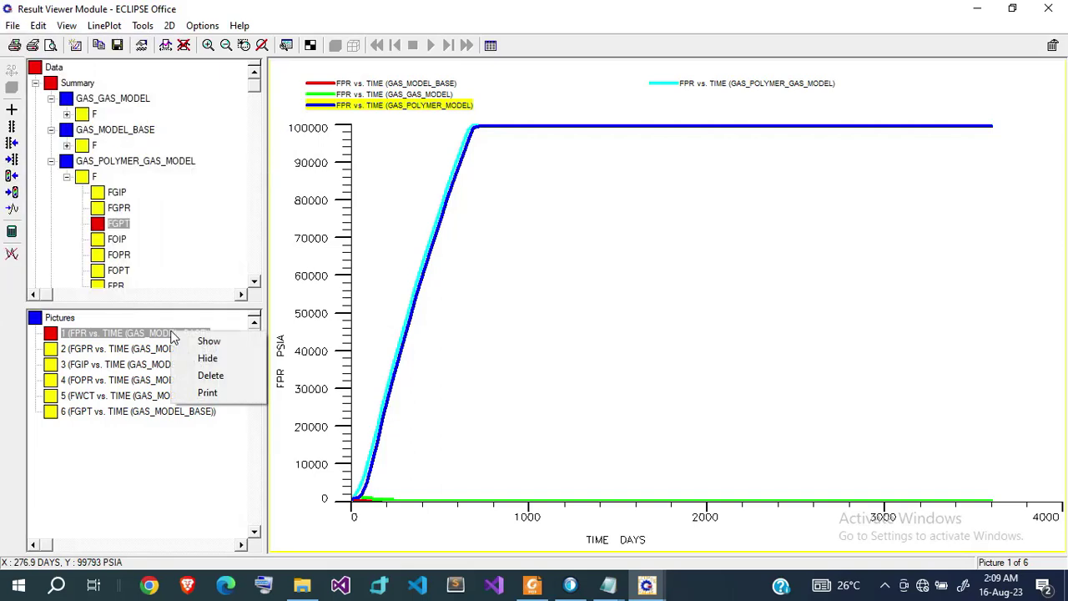
right_click(547, 235)
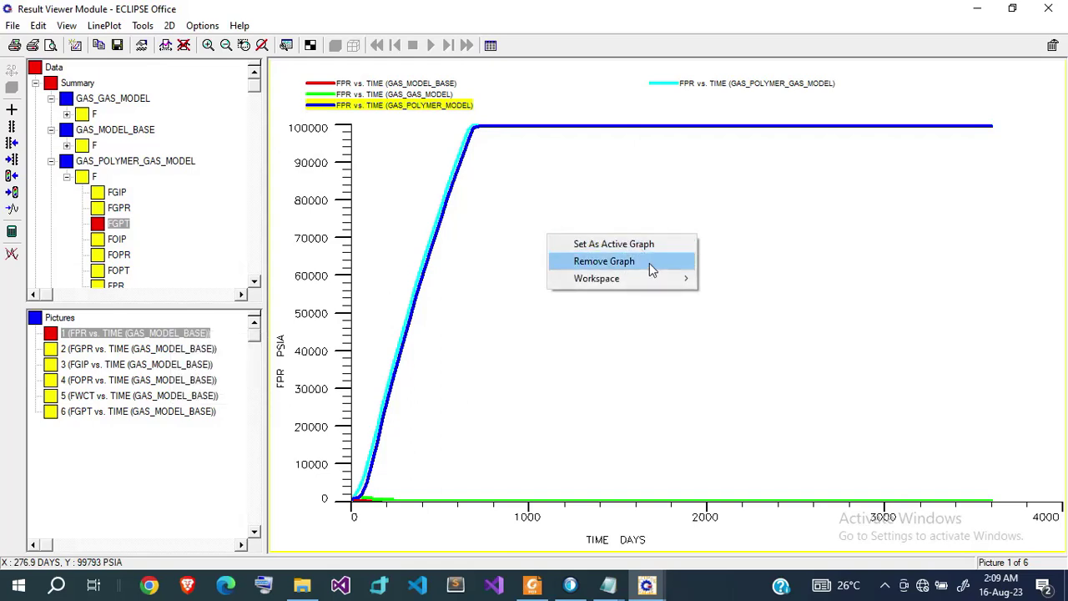
mouse_move(659, 286)
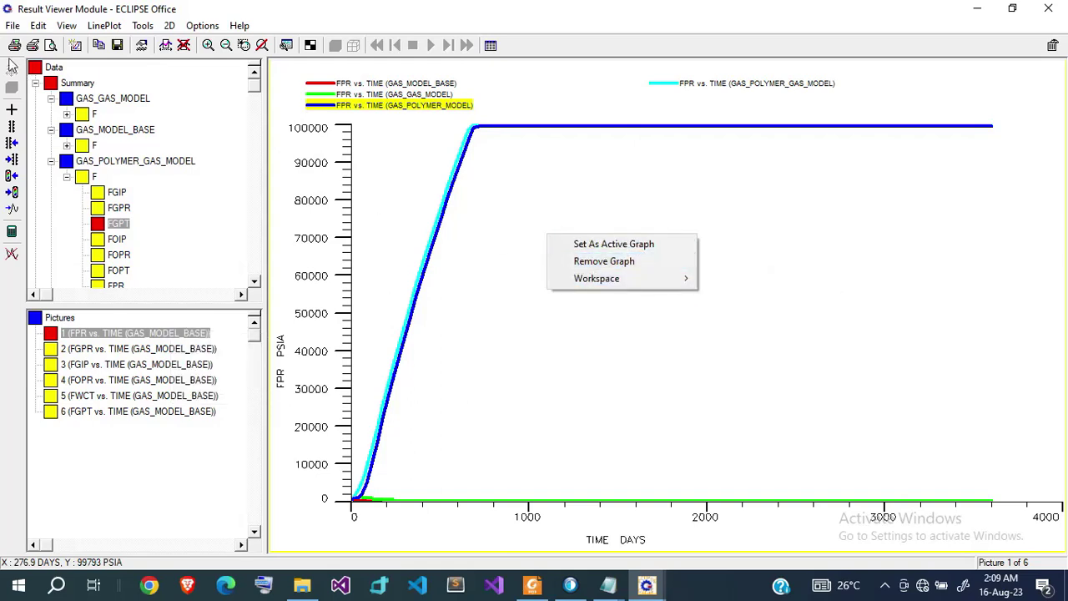
Step: Examine the Save to Bitmap options for exporting the current picture or the active graph
click(13, 25)
click(13, 25)
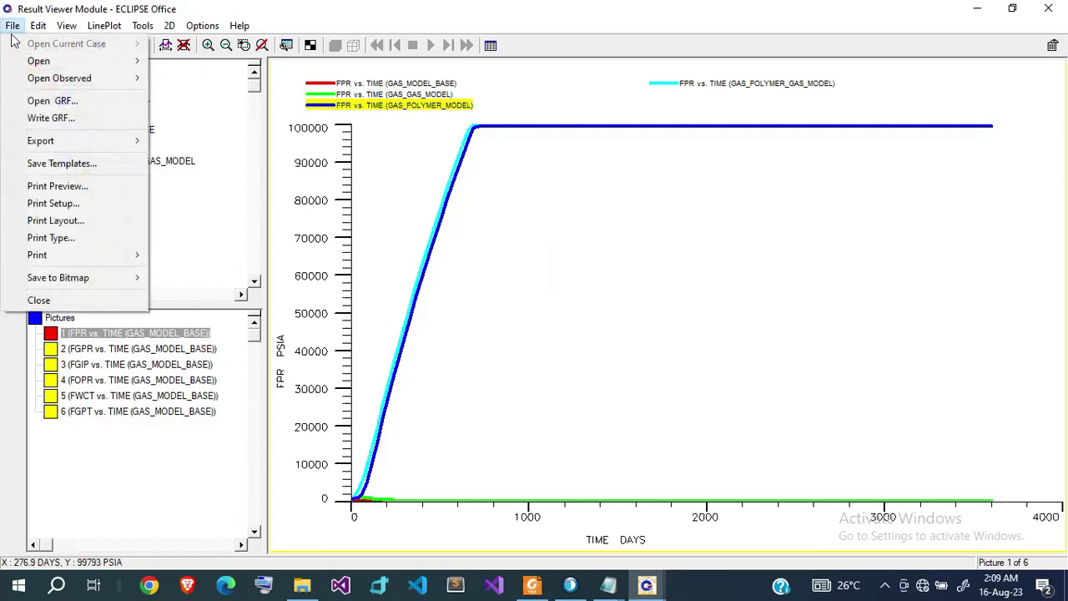
mouse_move(70, 282)
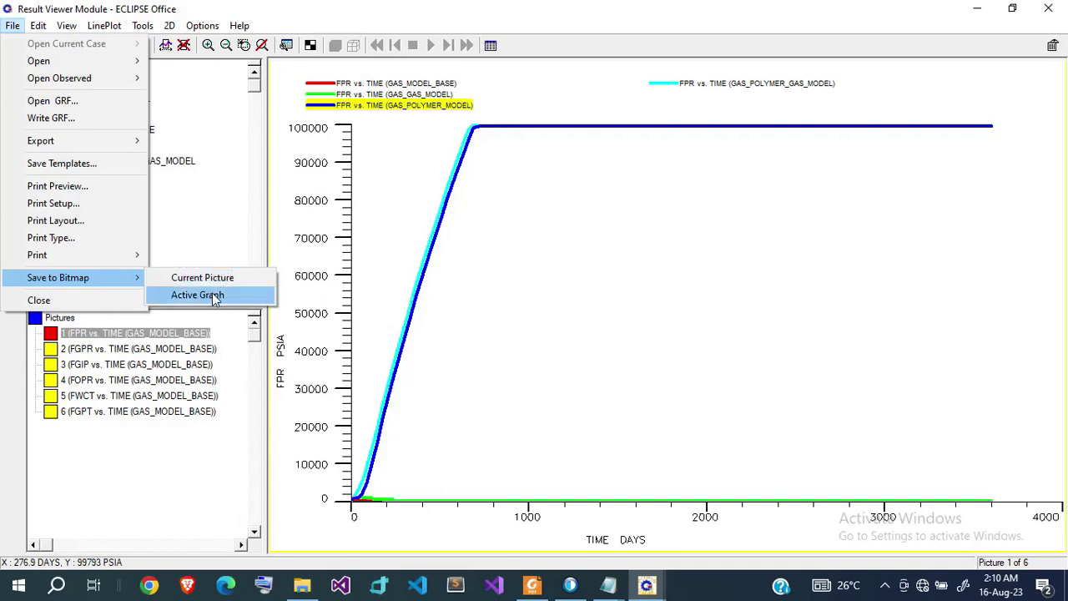
click(494, 282)
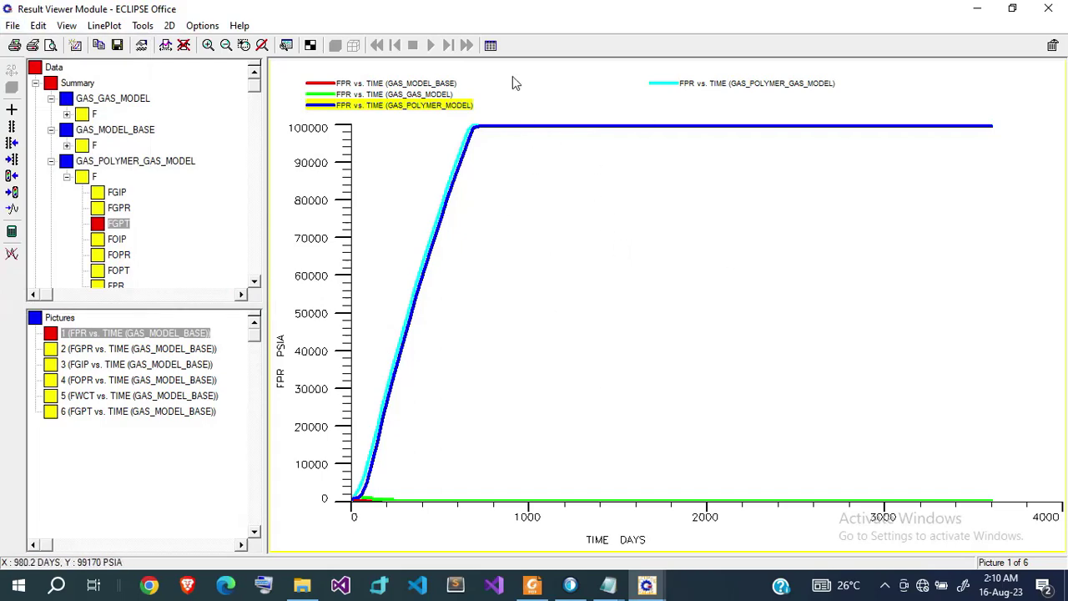
Step: Open the vector data table of the active FPR graph and export the table to the clipboard
click(490, 46)
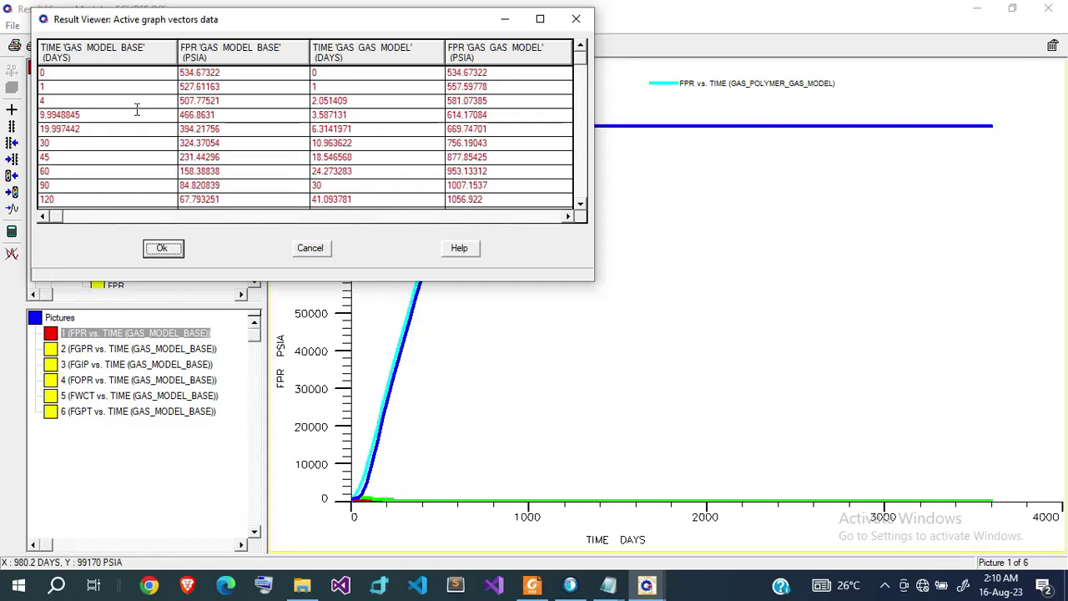
right_click(394, 104)
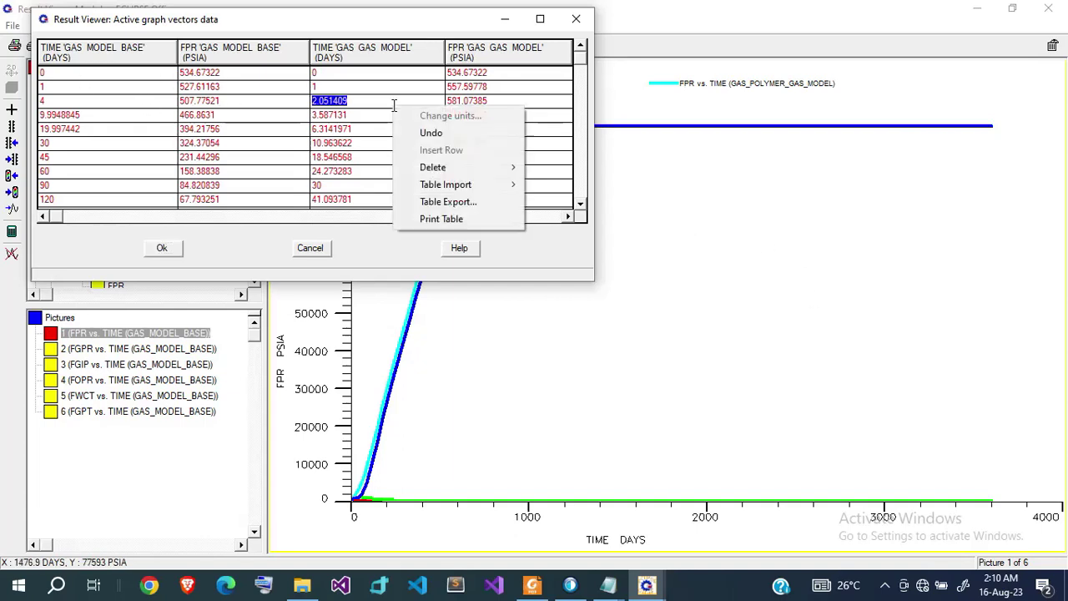
click(455, 205)
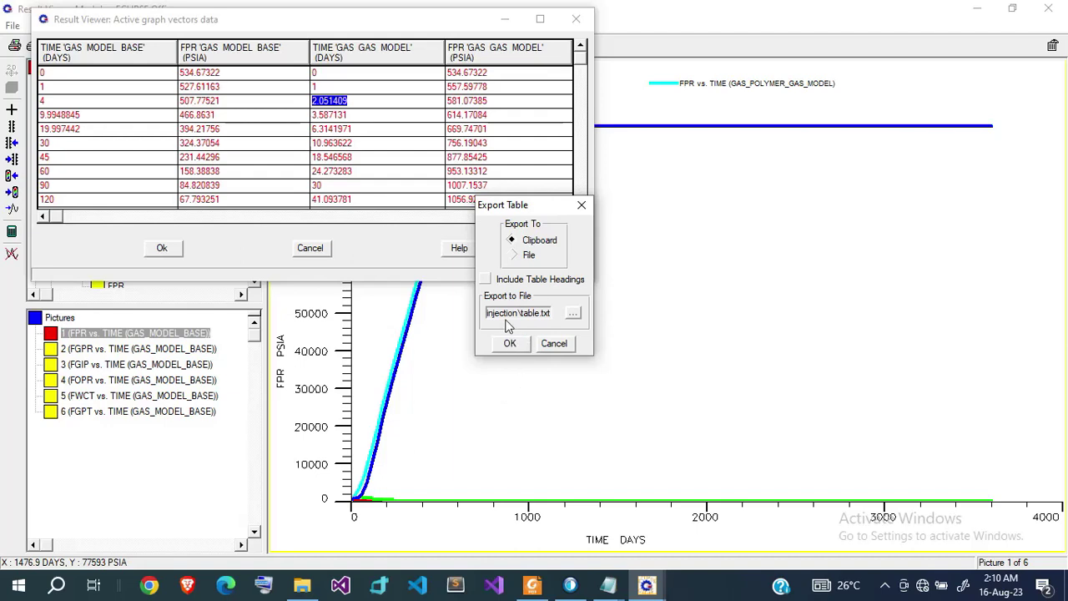
click(526, 255)
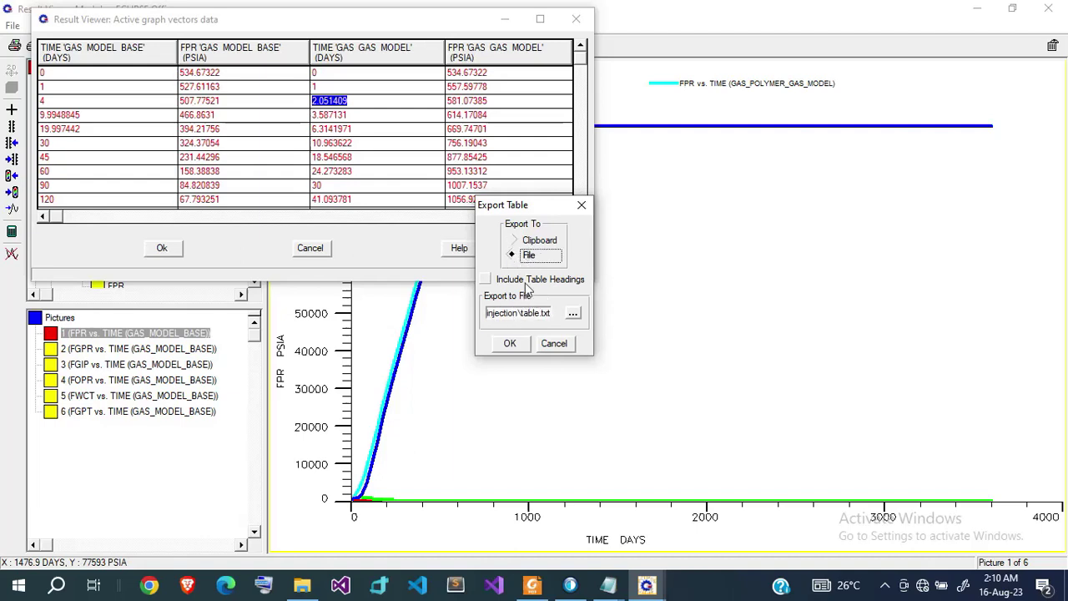
click(515, 241)
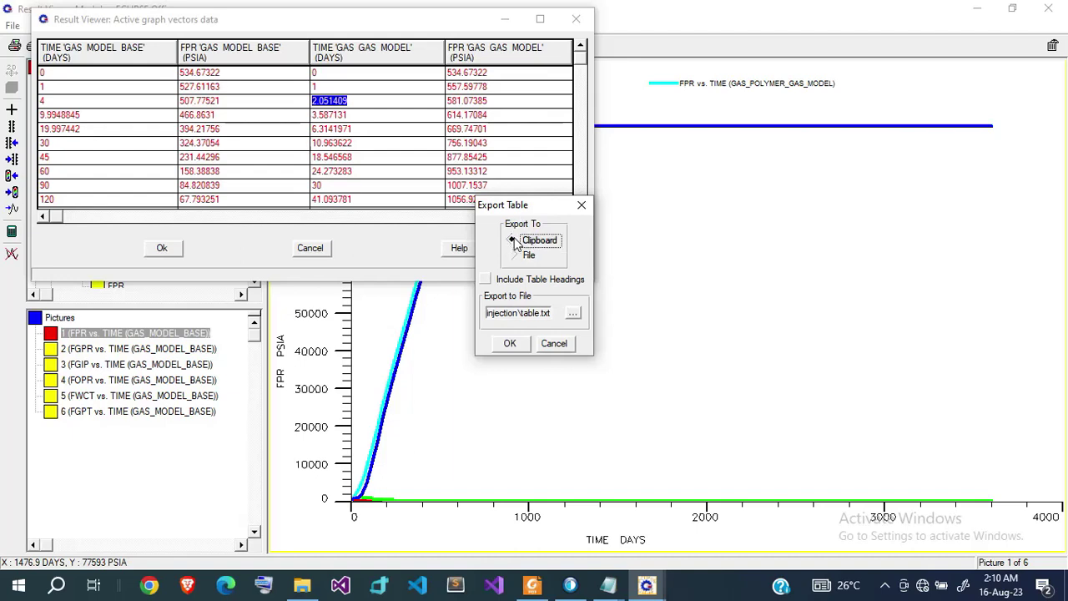
click(509, 343)
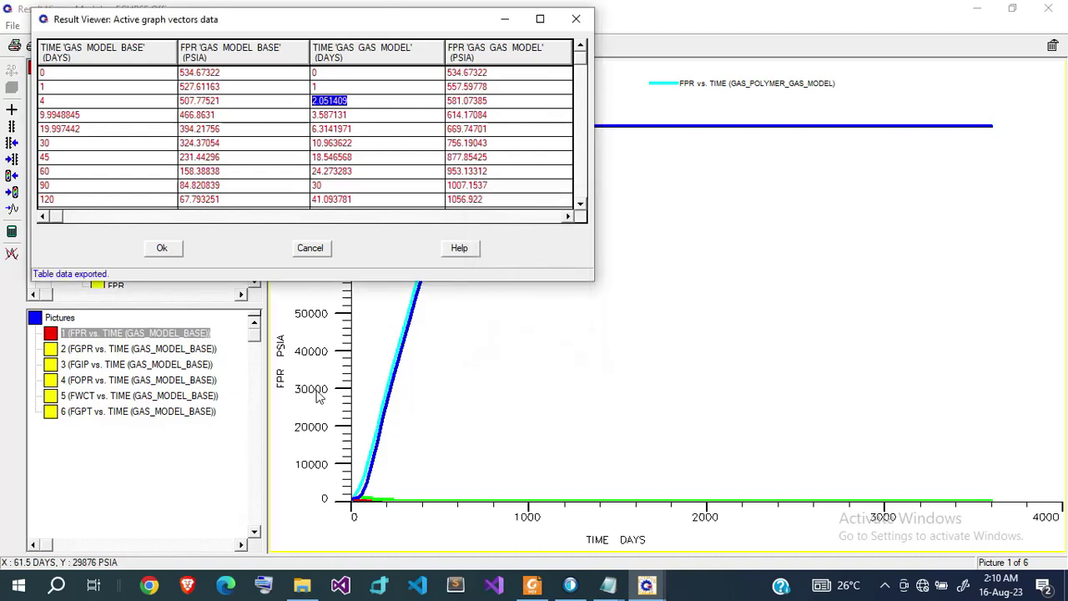
Step: Paste the exported table into a new Notepad document to check it, discard the document unsaved and close the vector data table
key(super+r)
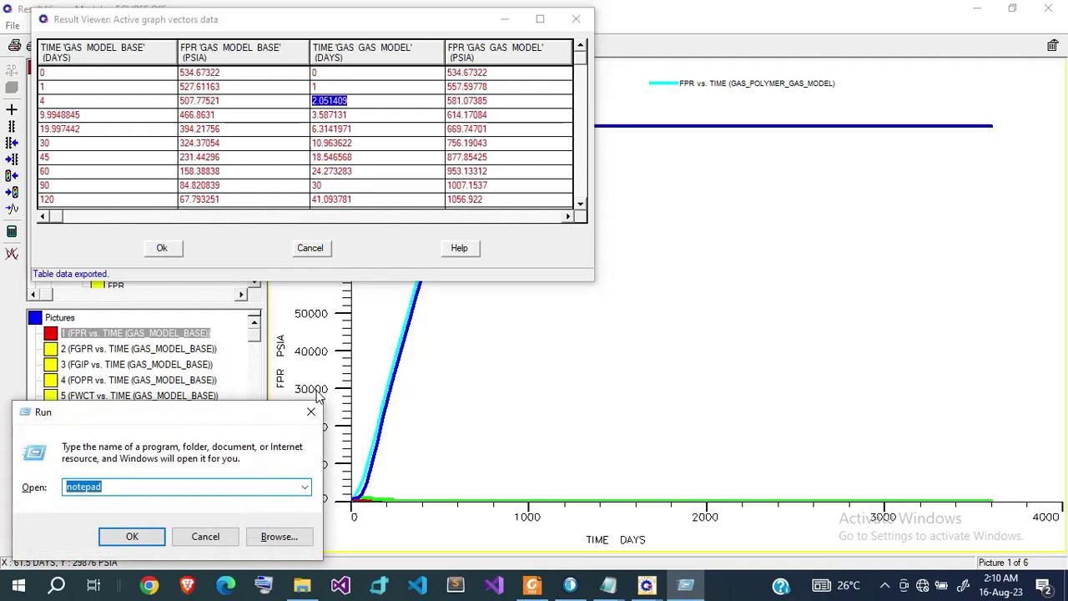
key(Return)
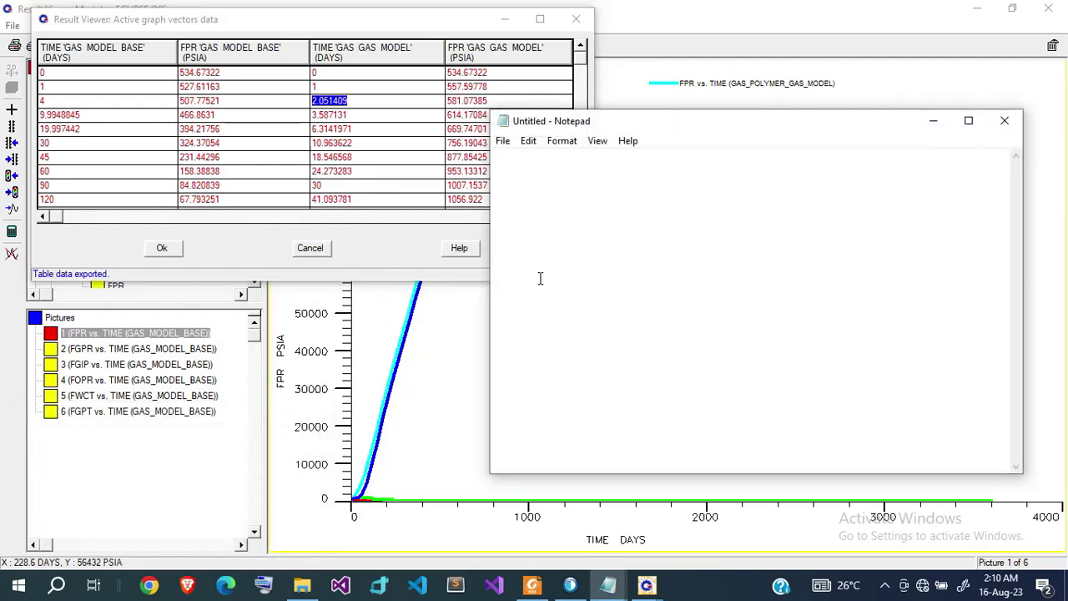
key(ctrl+v)
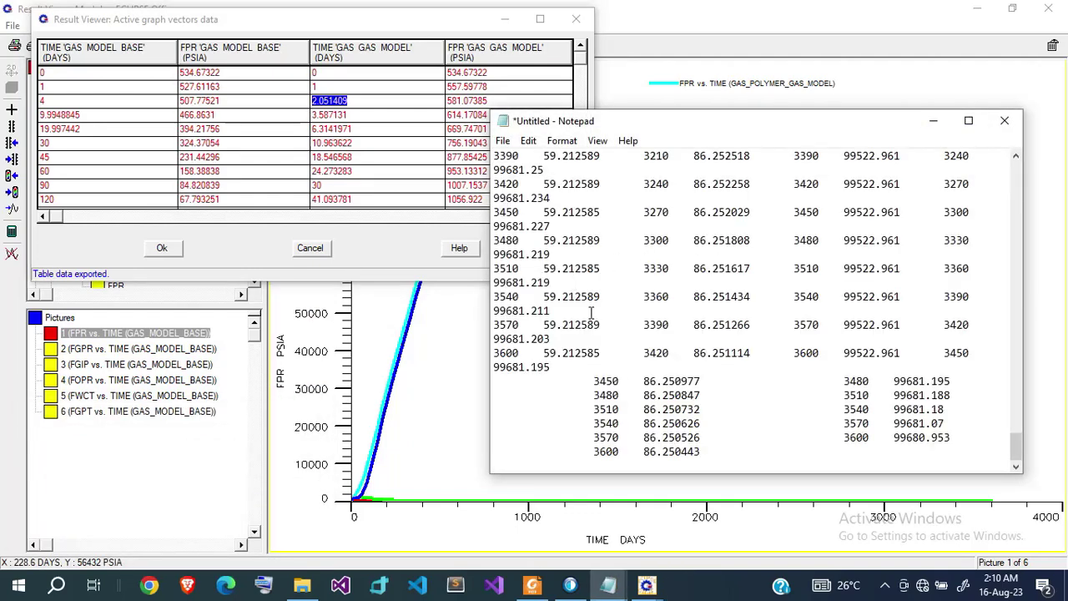
scroll(591, 312, up, 20)
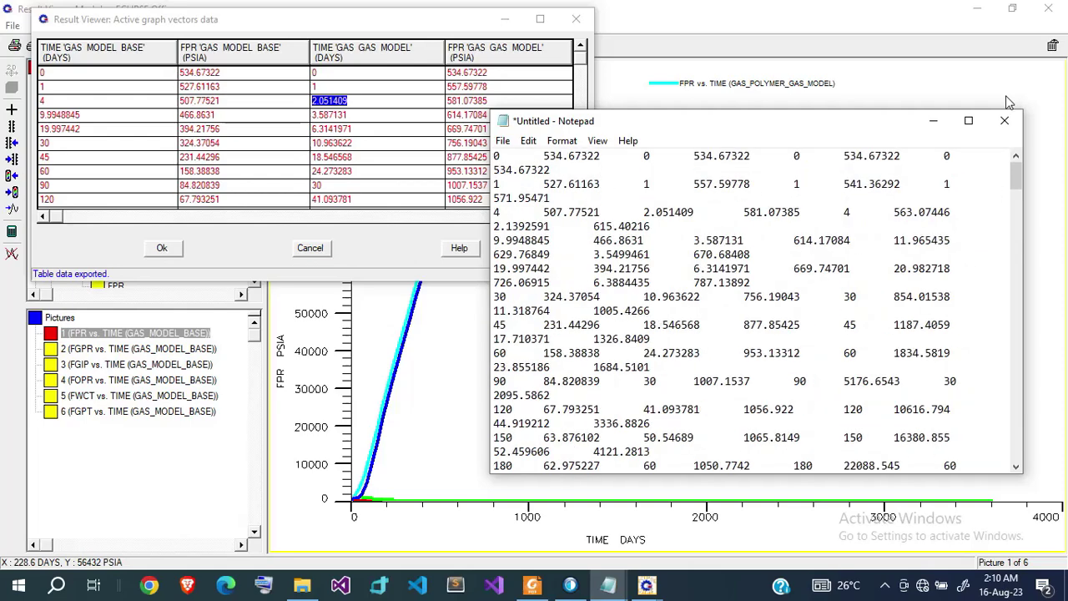
click(1004, 120)
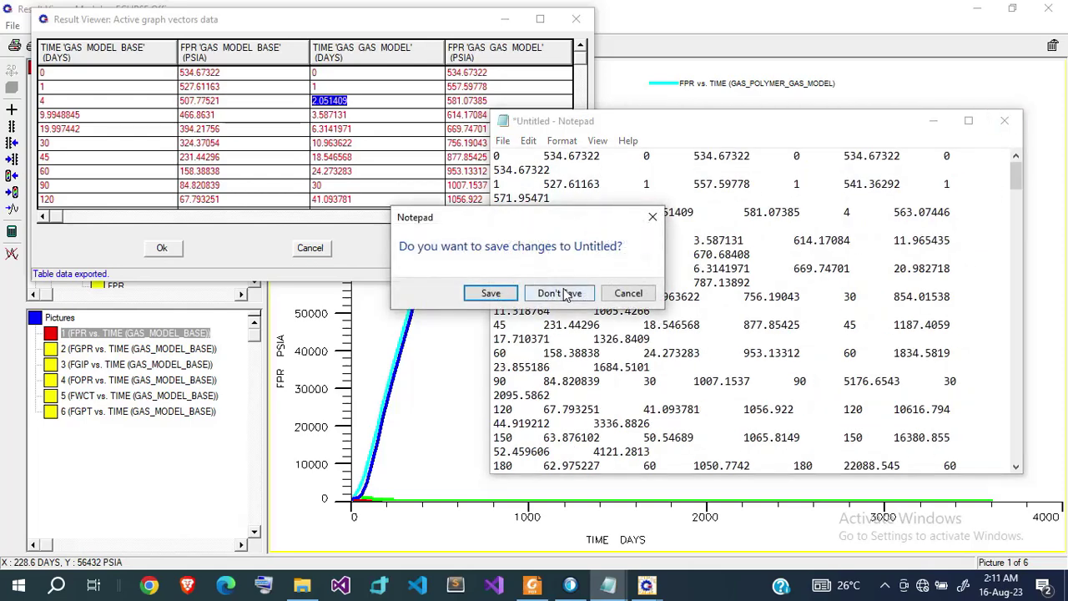
click(561, 294)
click(308, 248)
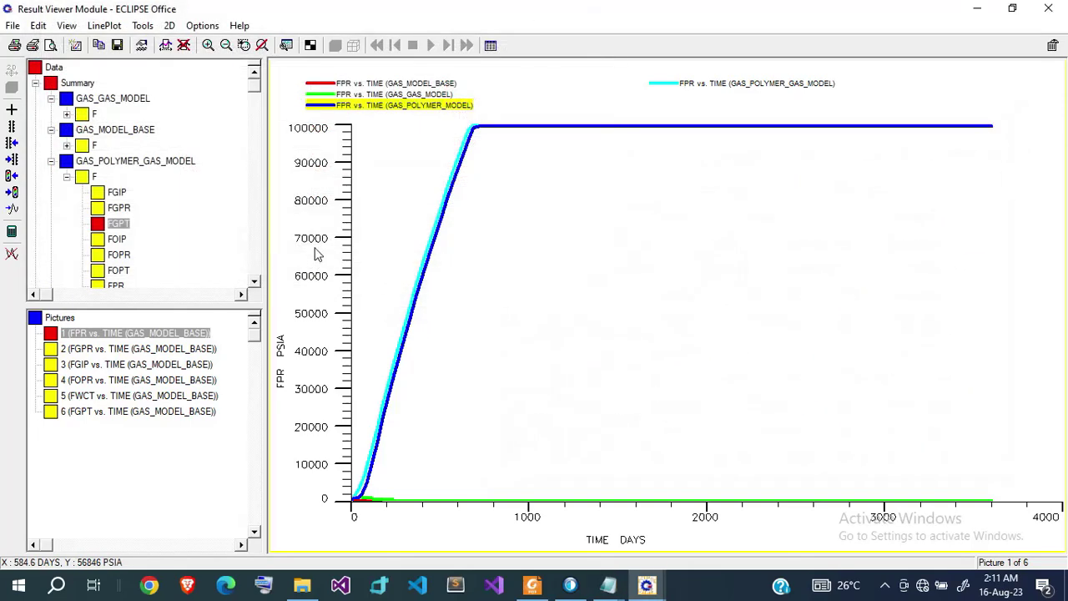
Step: Switch to File Explorer and open the GAS_GAS_MODEL RSM file from the chemical injection folder in Excel
click(301, 585)
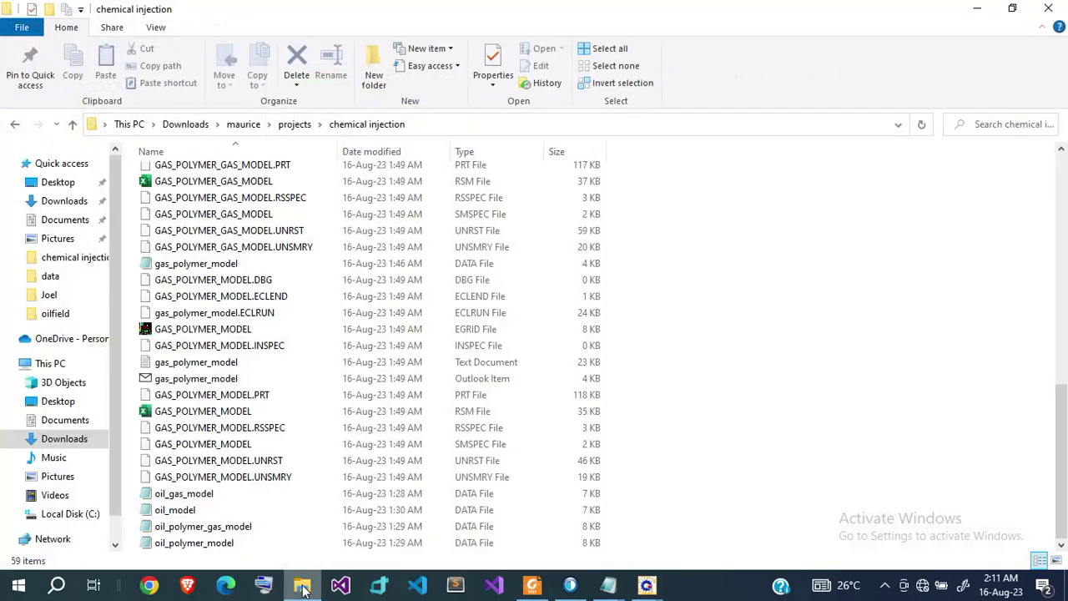
scroll(338, 399, up, 10)
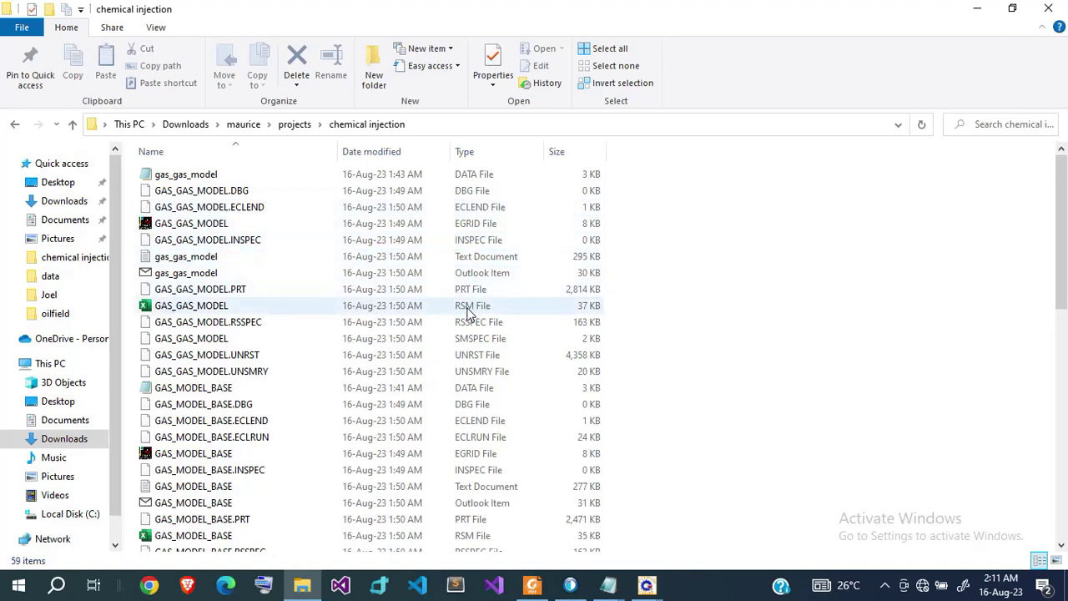
click(201, 305)
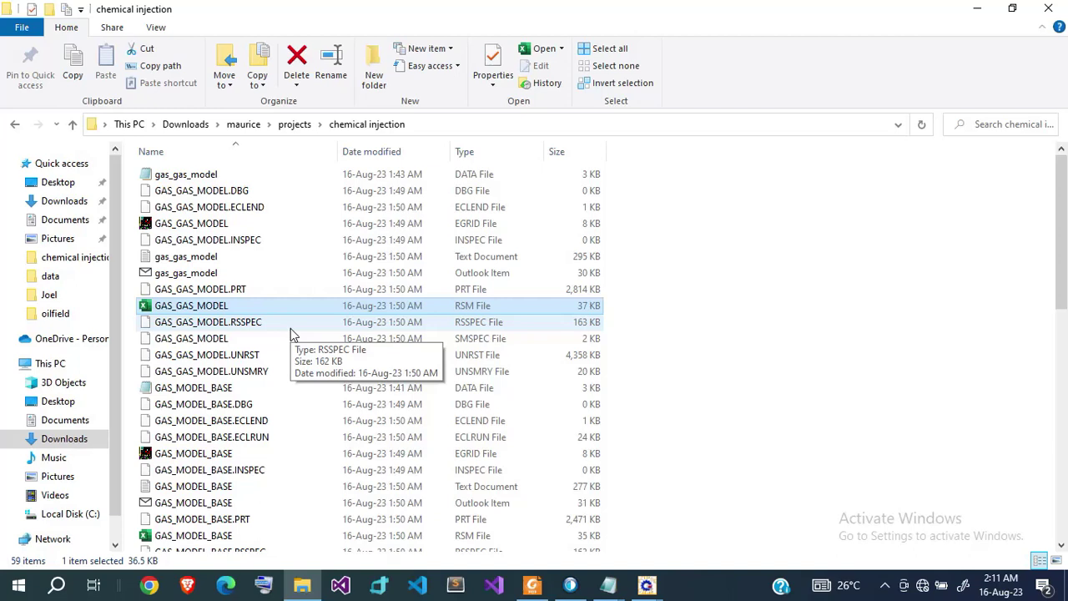
key(Return)
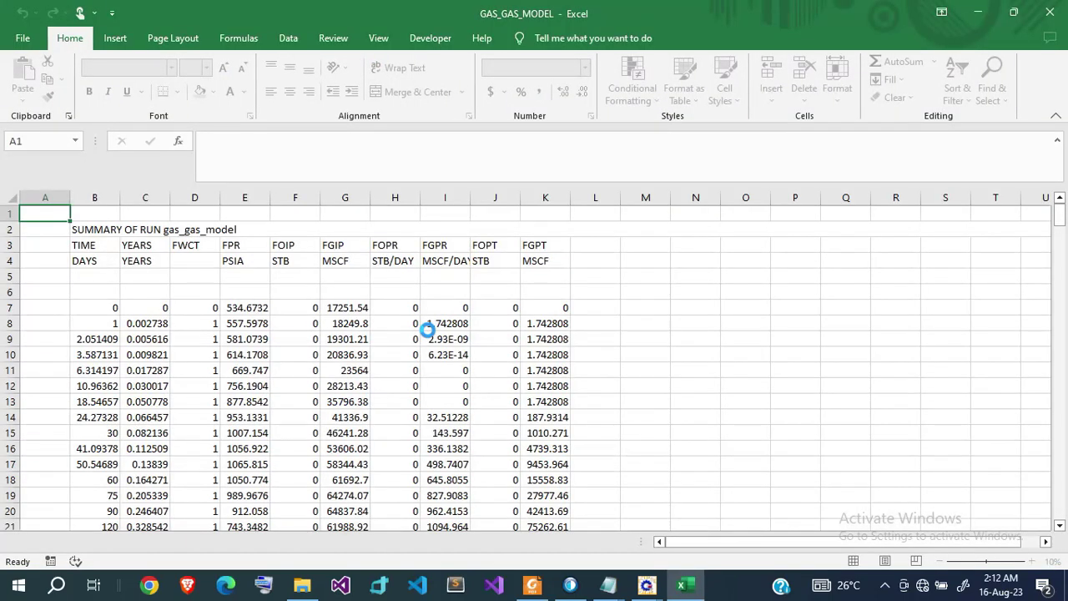
Step: Examine the time and field summary columns with their units and values in the GAS_GAS_MODEL sheet, and close the workbook
click(465, 288)
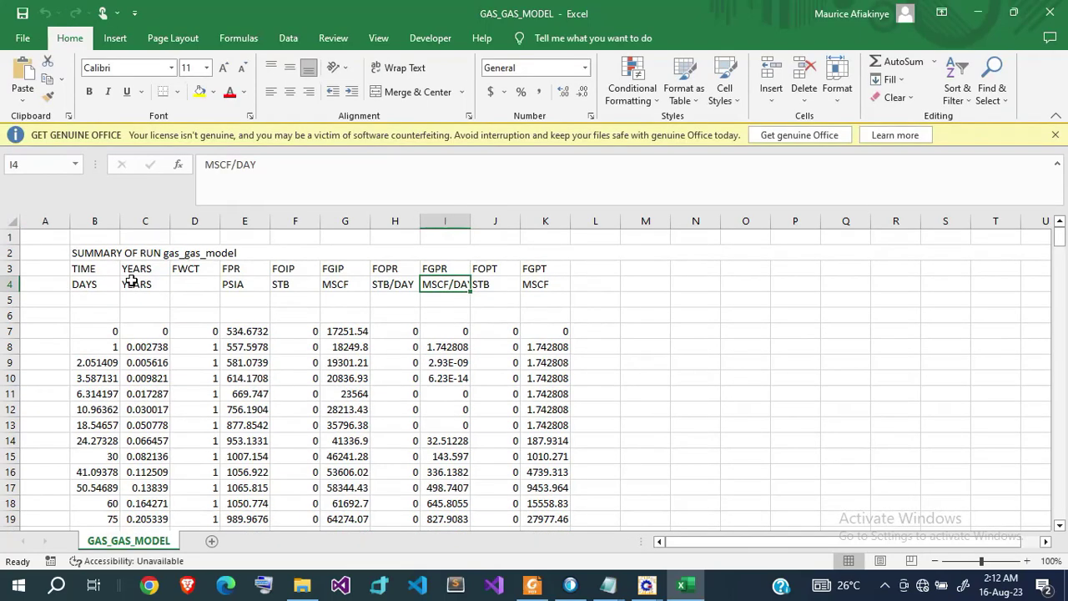
click(142, 331)
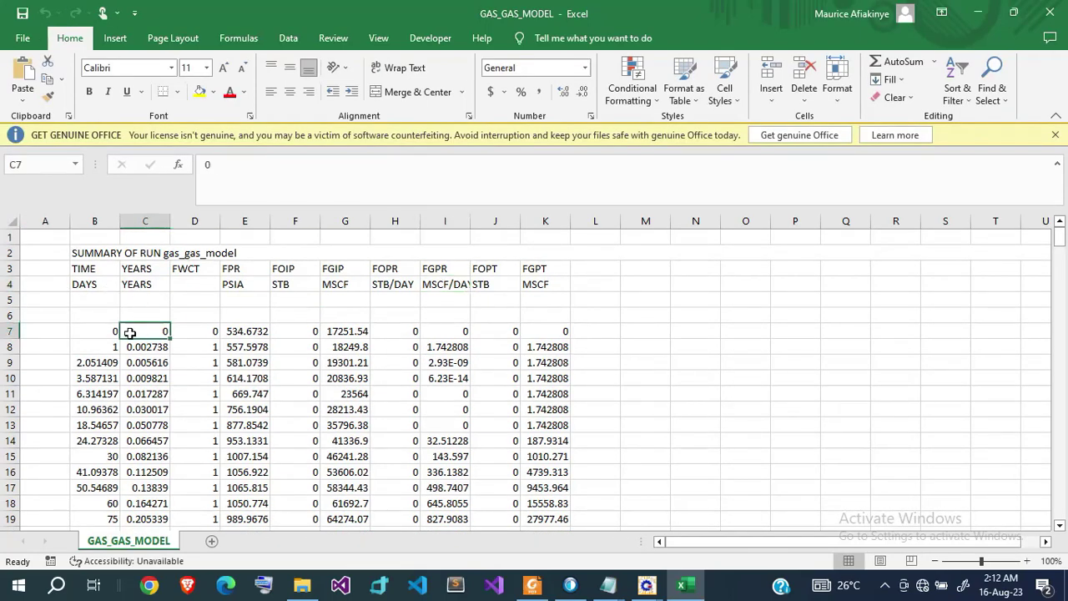
click(103, 333)
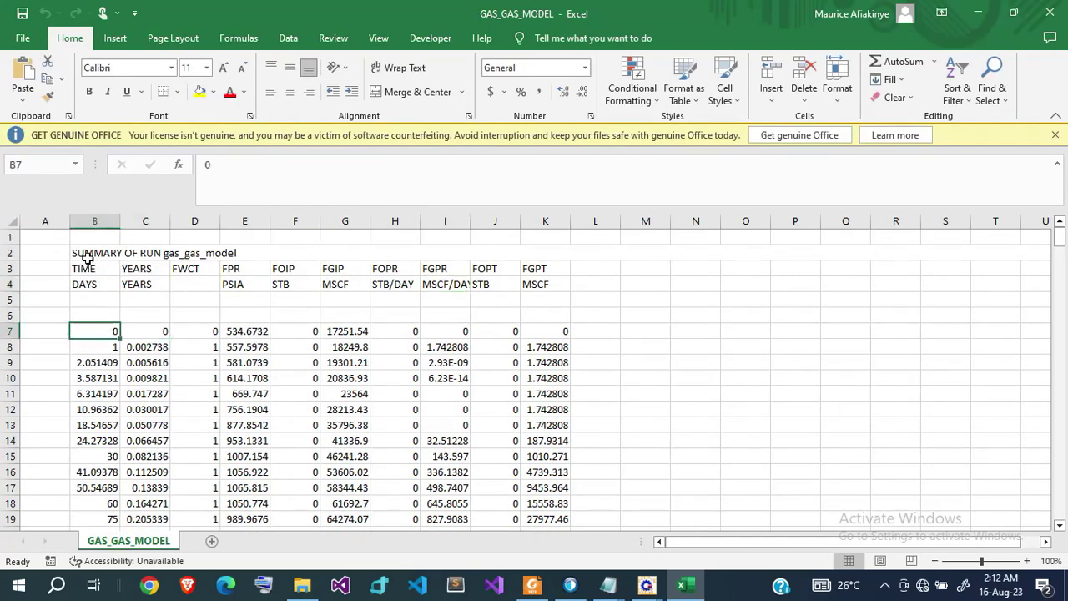
click(341, 265)
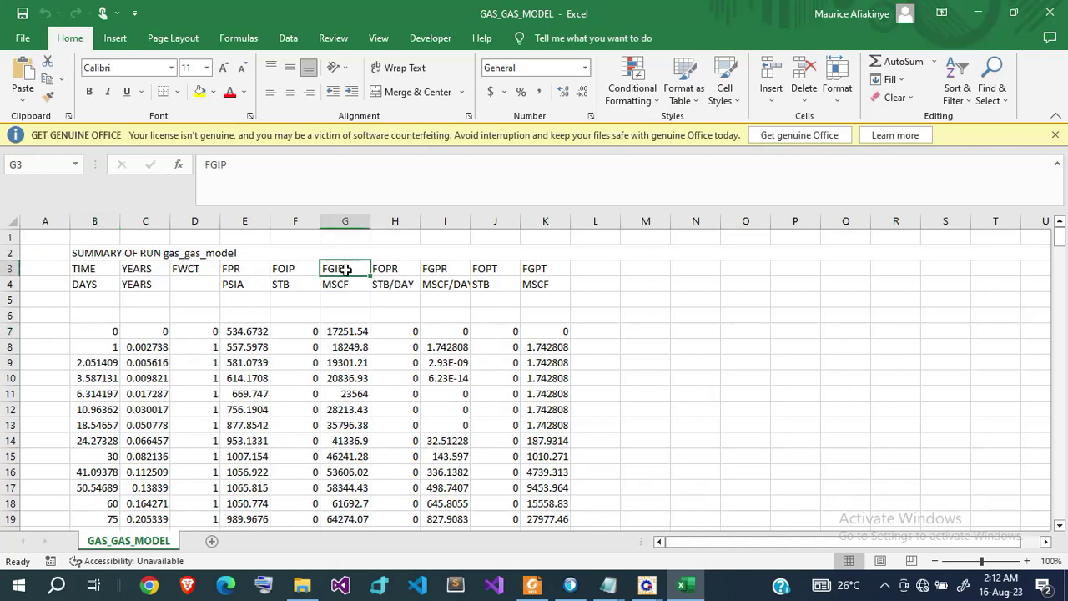
click(347, 284)
click(314, 250)
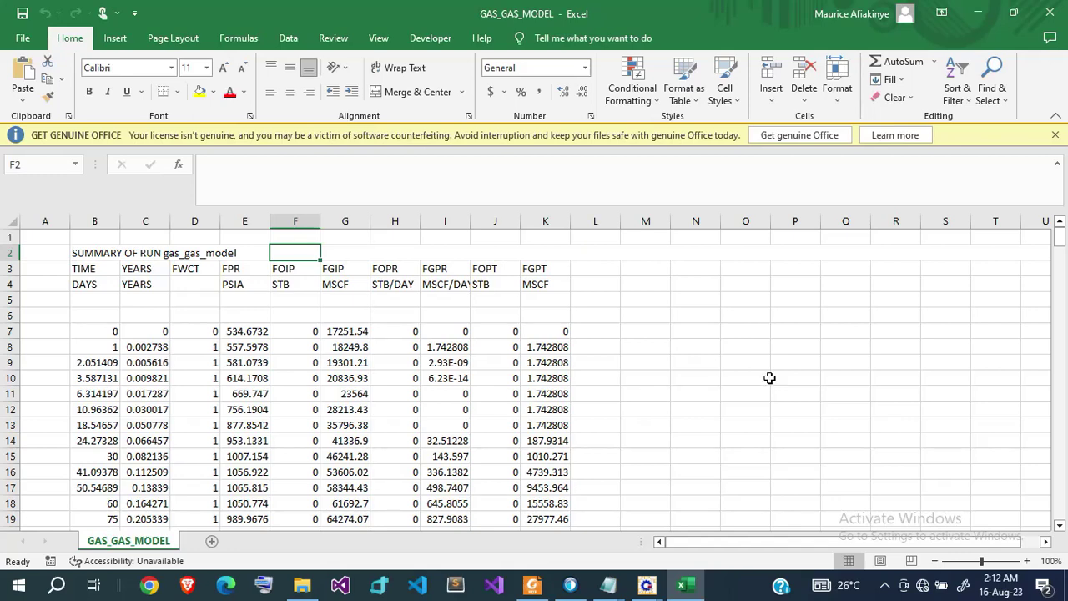
scroll(656, 442, down, 2)
scroll(655, 441, up, 2)
click(538, 284)
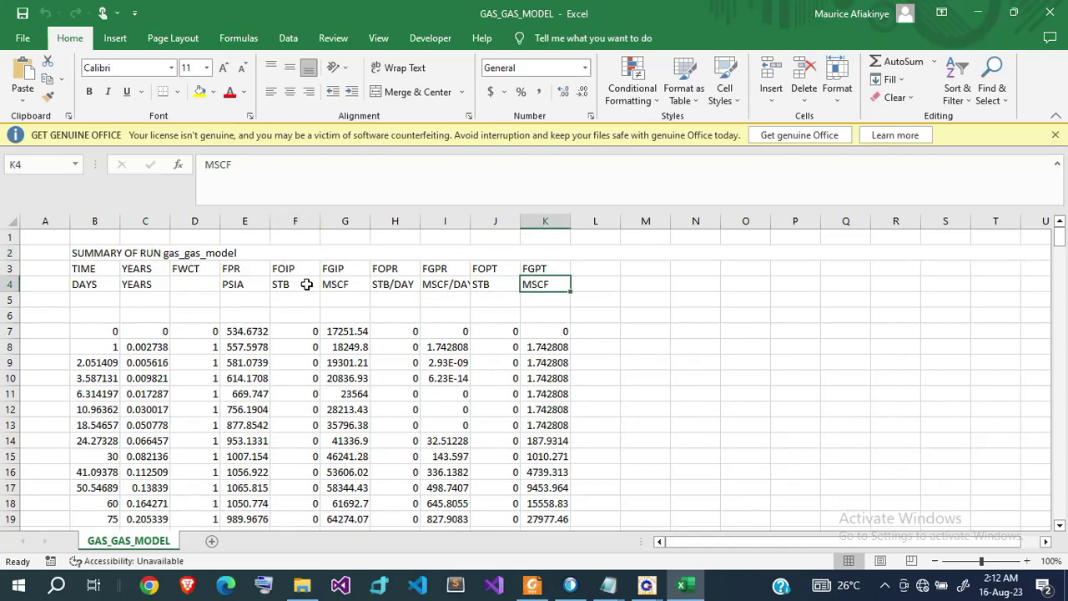
scroll(453, 353, down, 20)
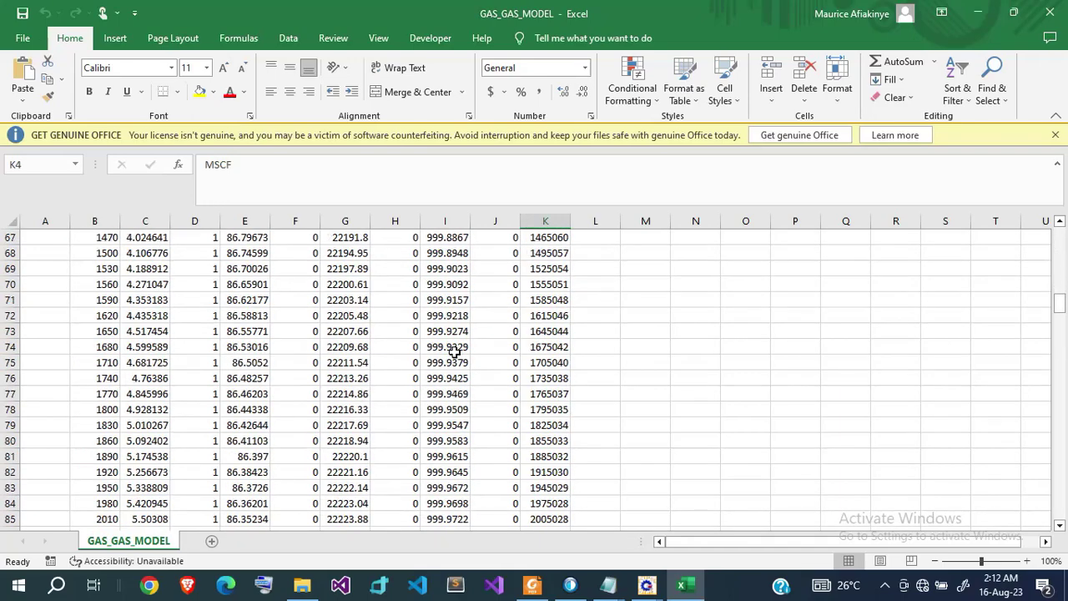
scroll(454, 352, down, 7)
click(1051, 12)
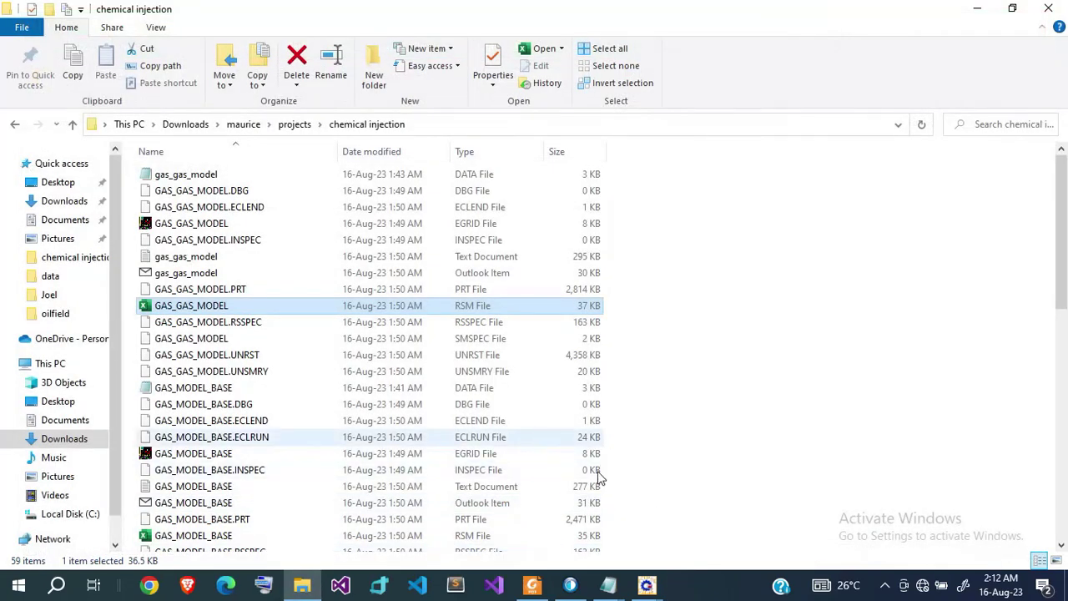
Step: Locate the GAS_MODEL_BASE EGRID file, and launch the 32-bit version of FloViz from the Simulation Launcher in a maximized window
click(654, 588)
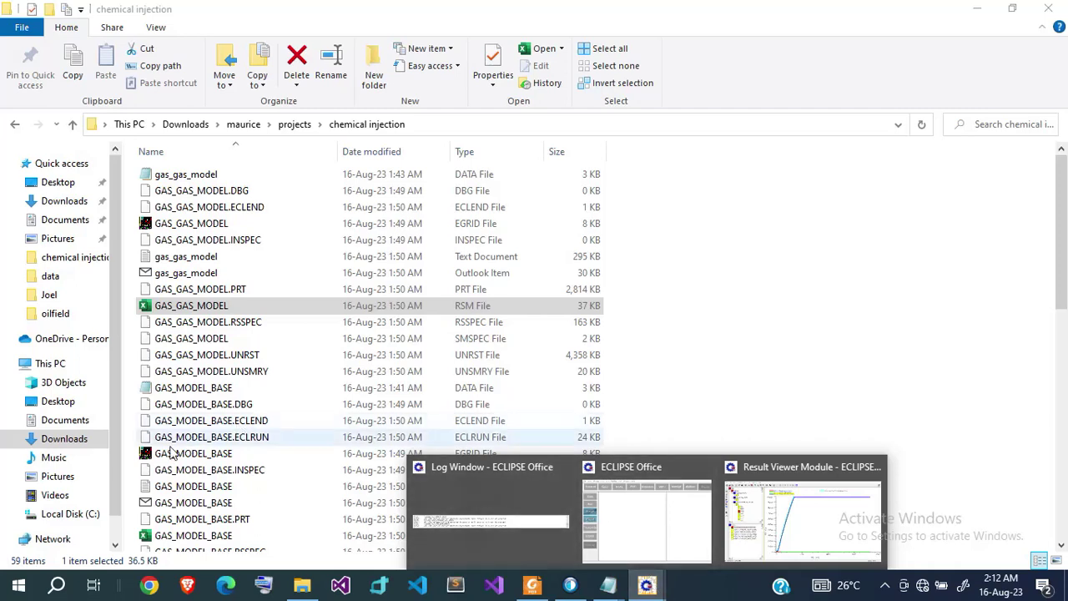
click(218, 458)
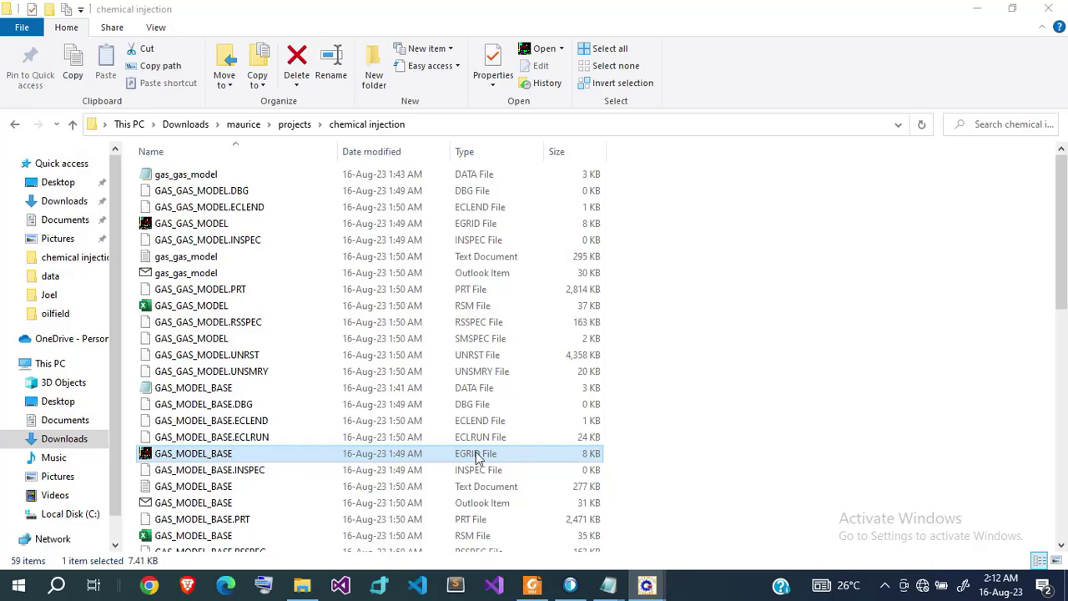
mouse_move(647, 587)
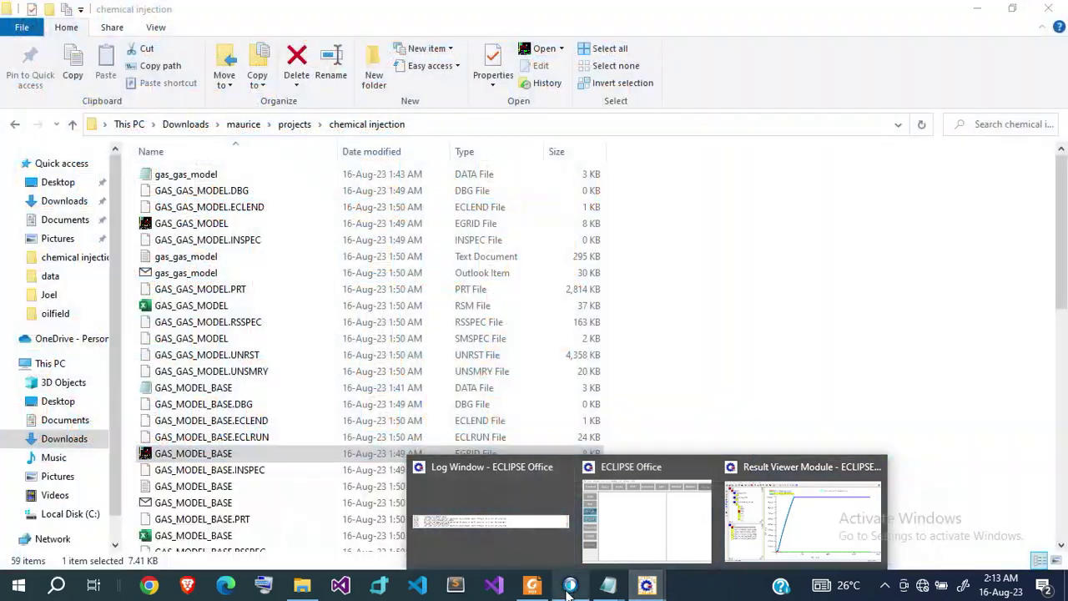
click(569, 585)
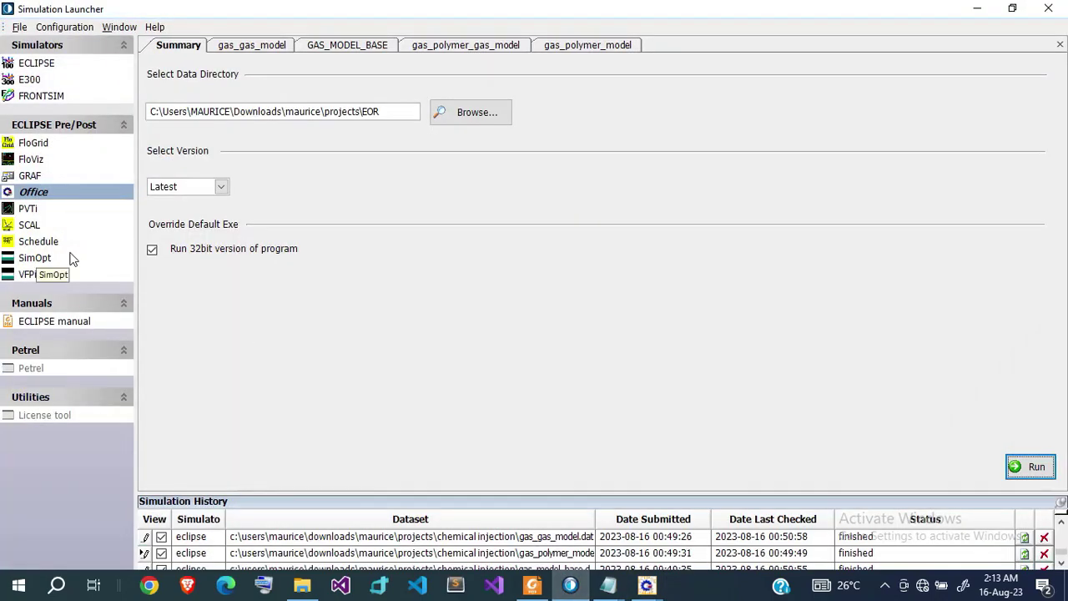
click(30, 164)
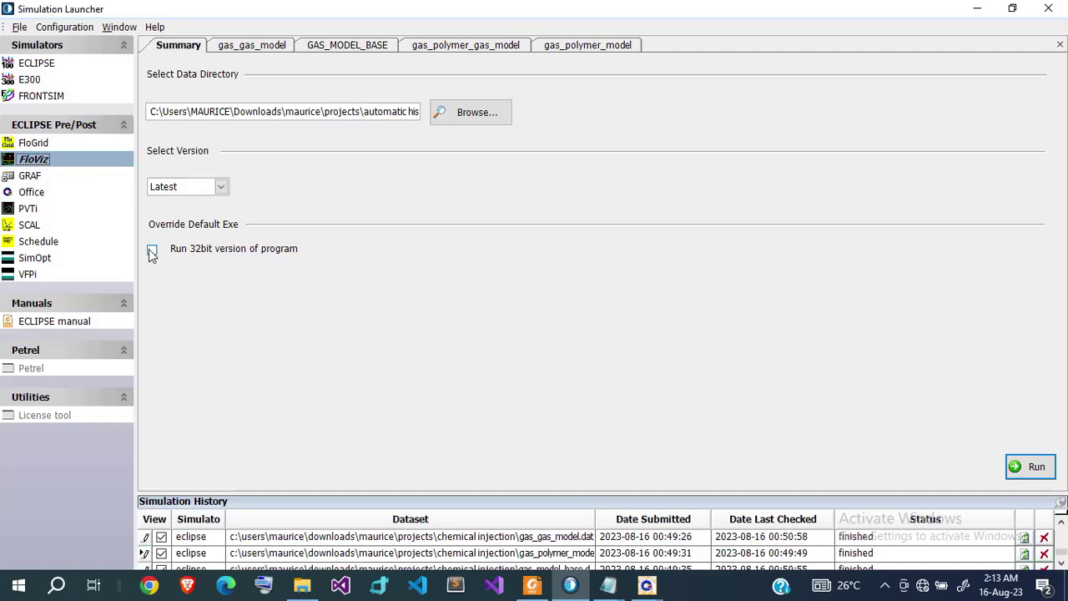
click(151, 252)
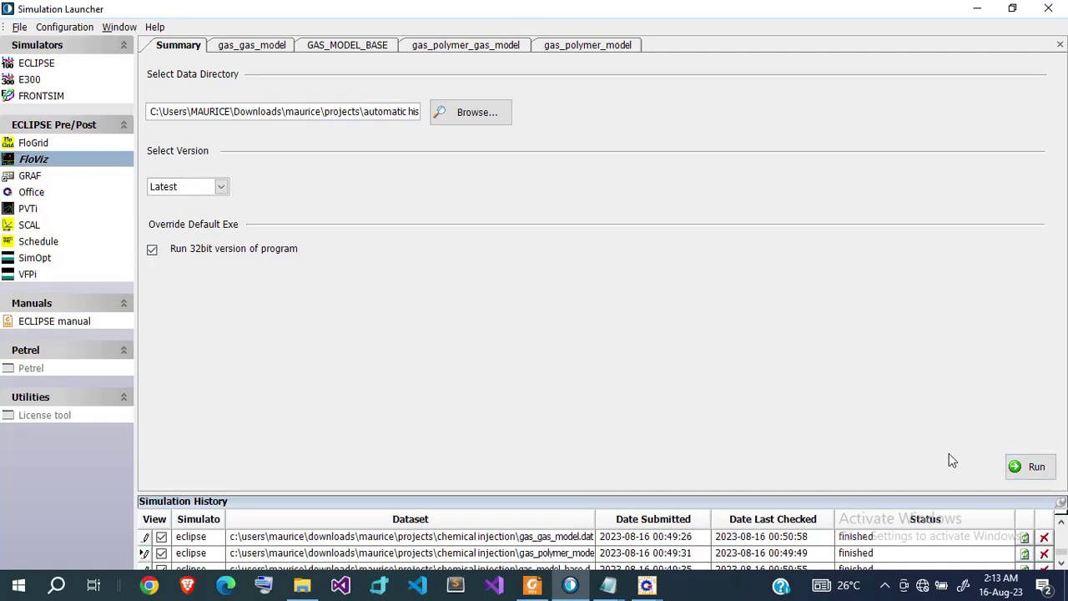
click(1015, 470)
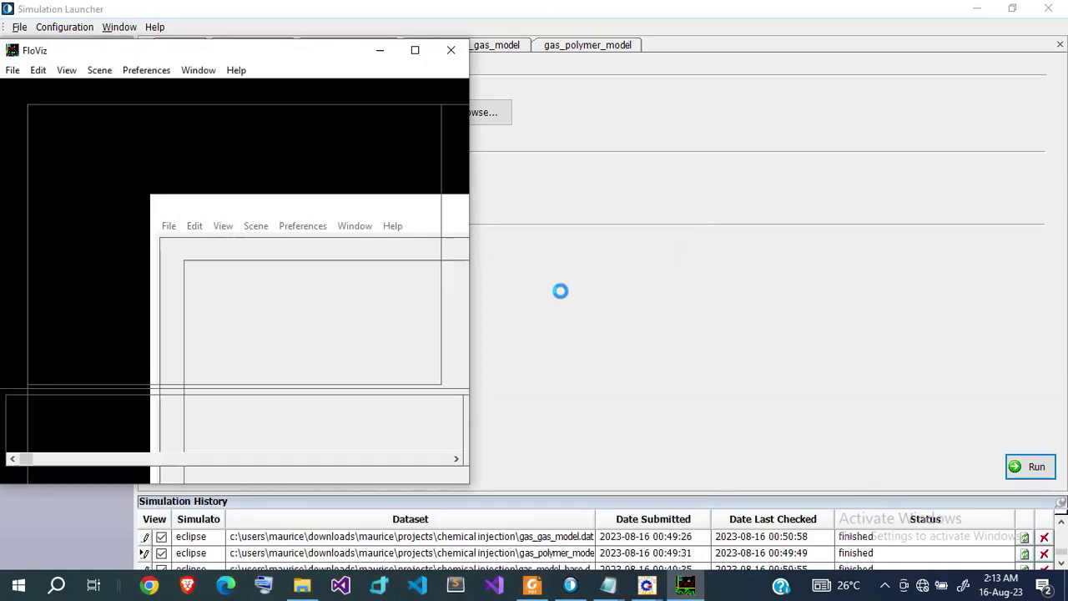
click(415, 51)
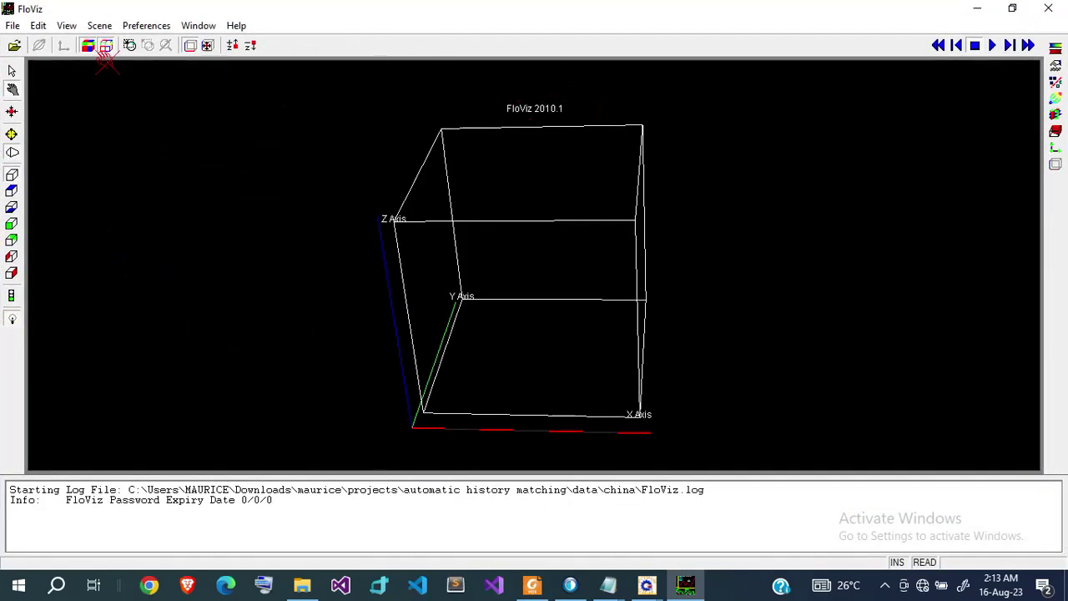
Step: Open the GAS_MODEL_BASE EGRID file from the chemical injection folder as an ECLIPSE model, importing its recurrent data and wells for steps 1 to 120
click(14, 46)
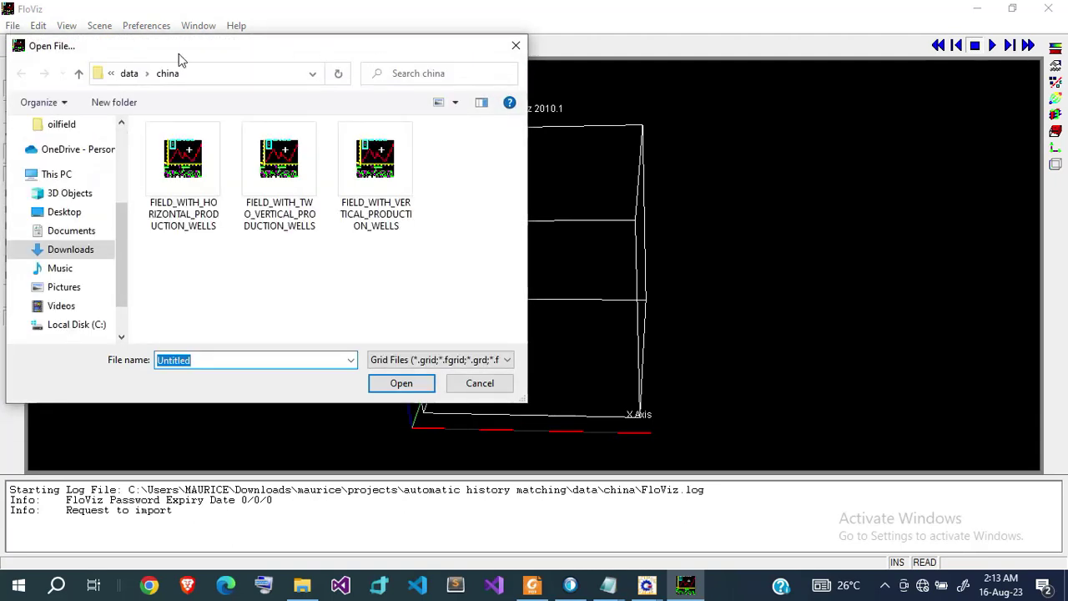
click(516, 45)
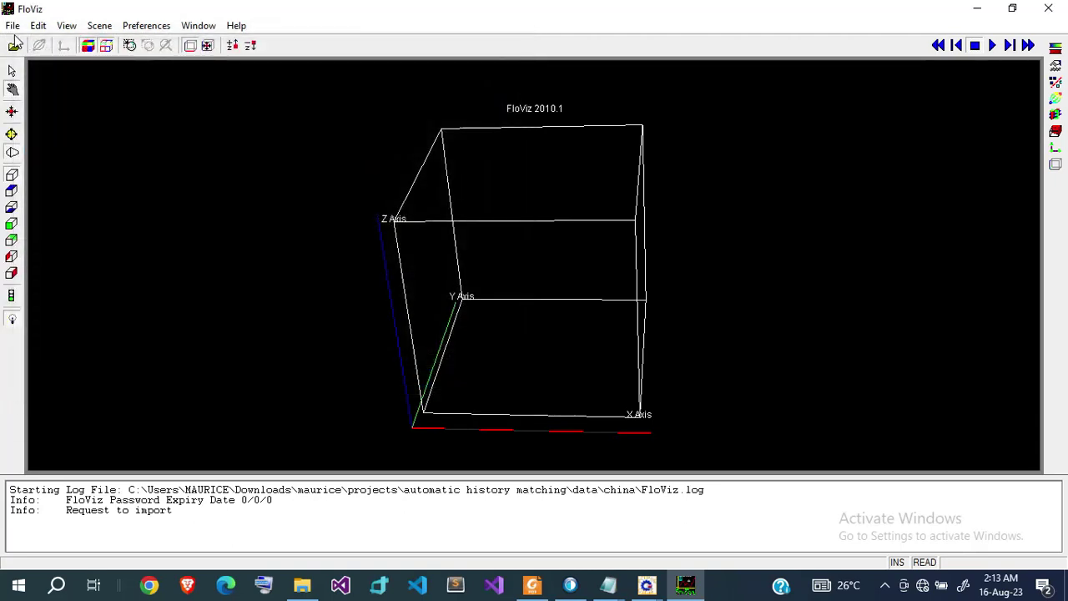
click(11, 28)
mouse_move(88, 44)
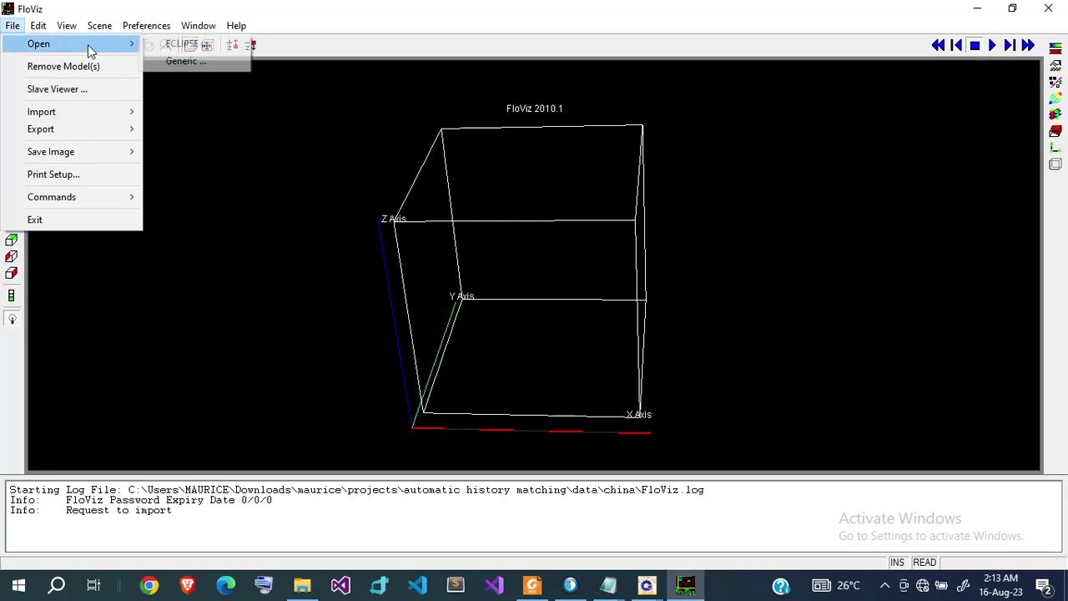
click(165, 45)
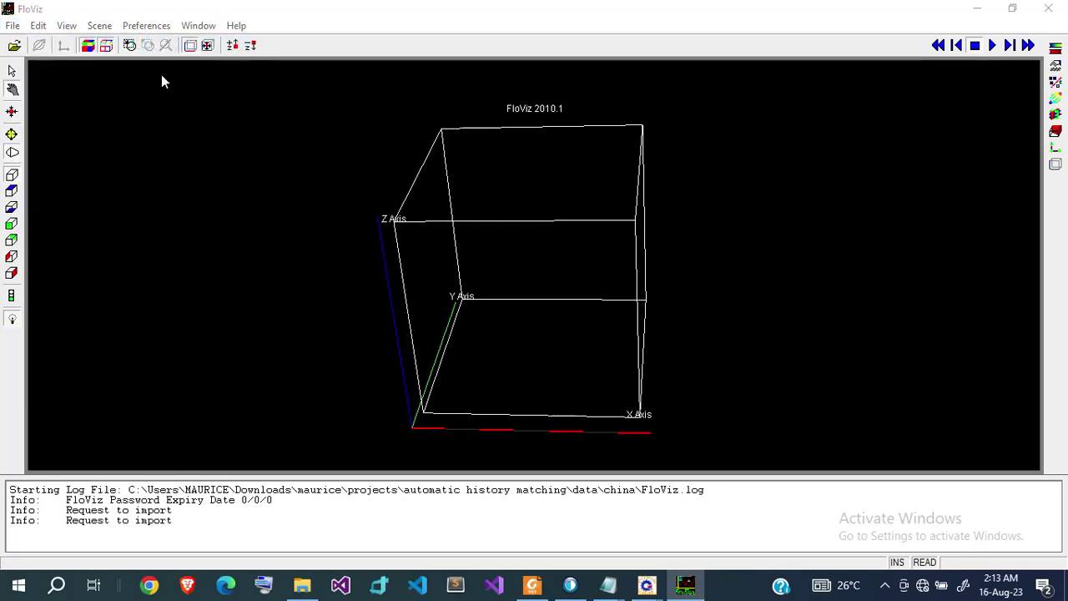
scroll(59, 209, up, 3)
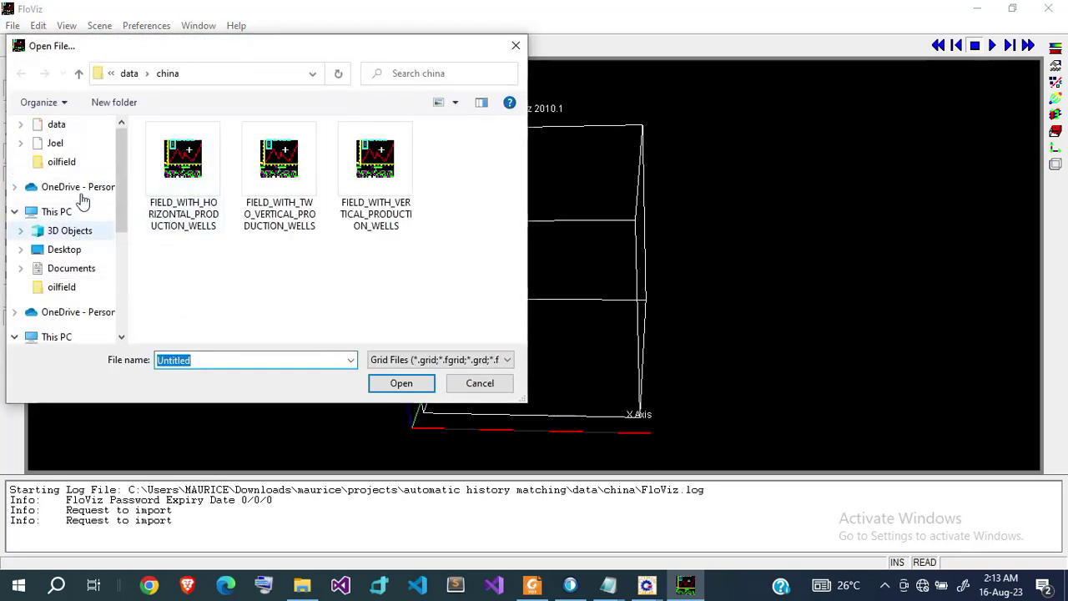
click(76, 234)
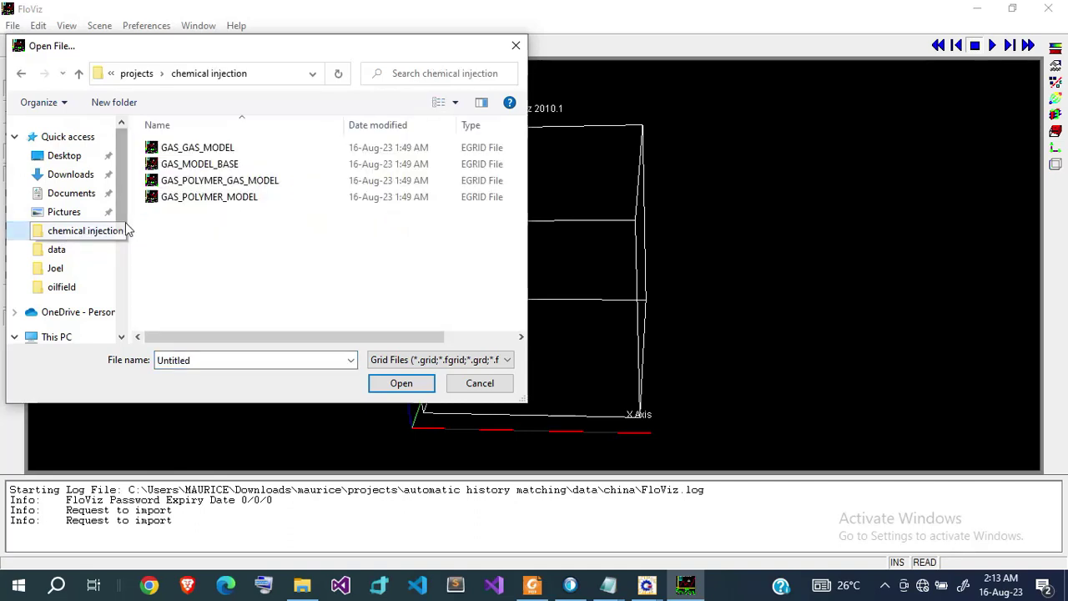
click(213, 165)
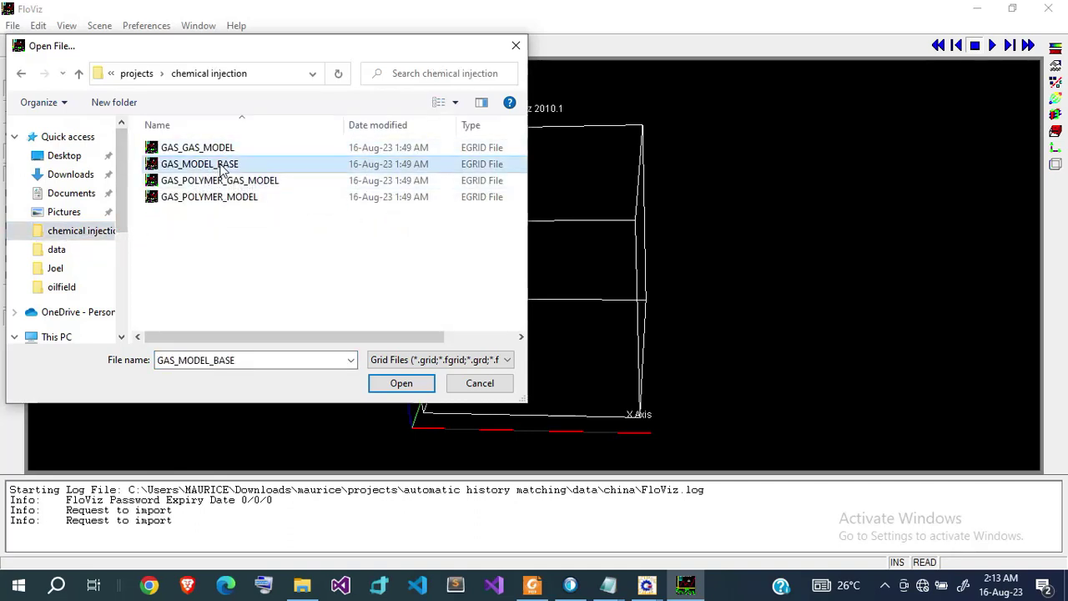
click(396, 383)
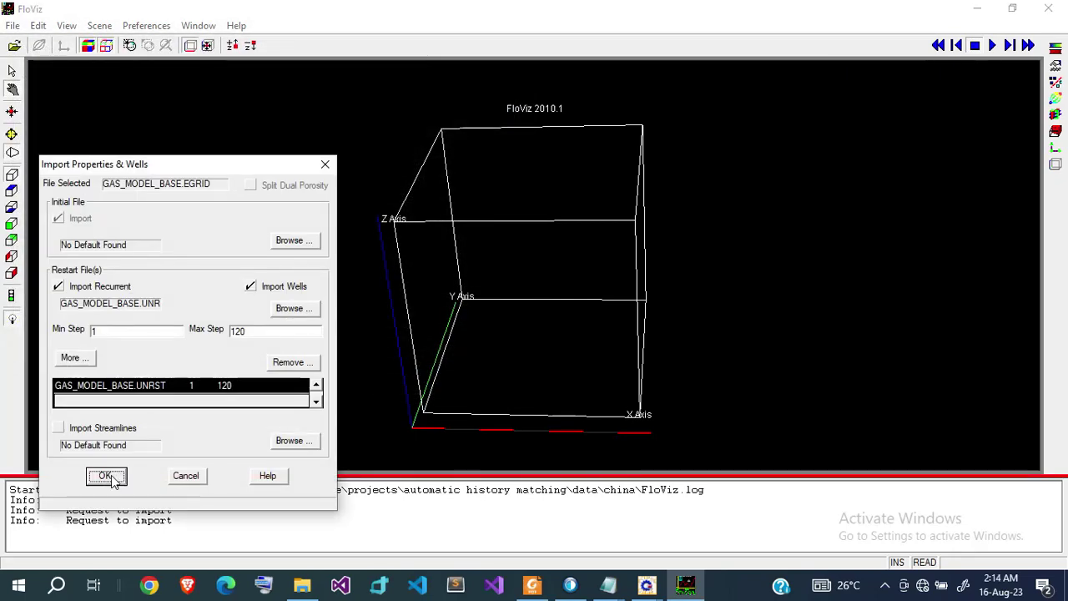
click(108, 477)
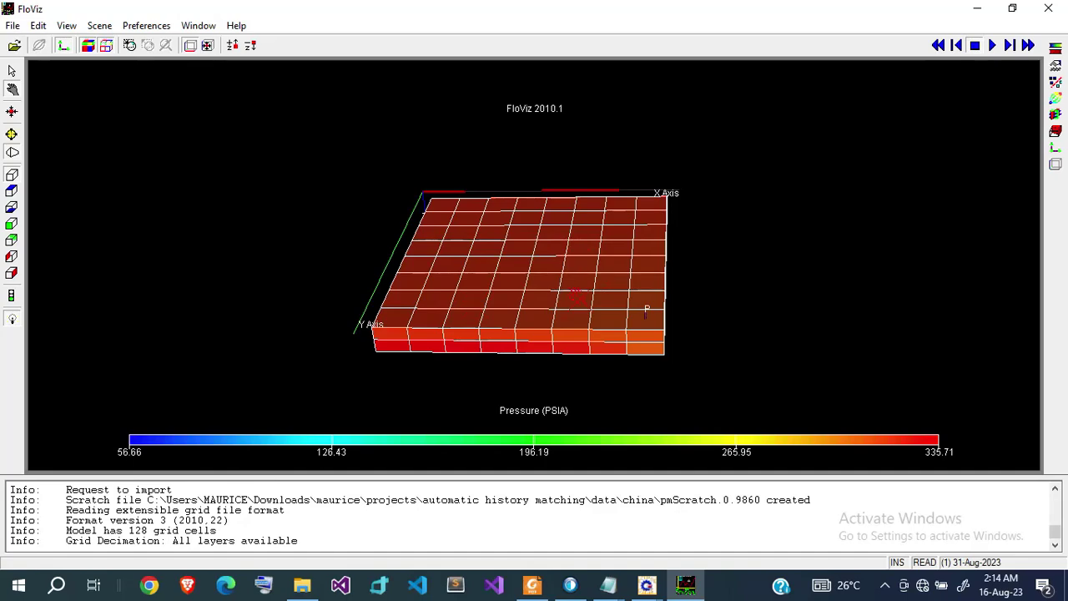
Step: Configure the well display with well status, connections and all wells shown, height factor 2, width factor 3 and high detail, and apply it
drag(576, 294, 600, 306)
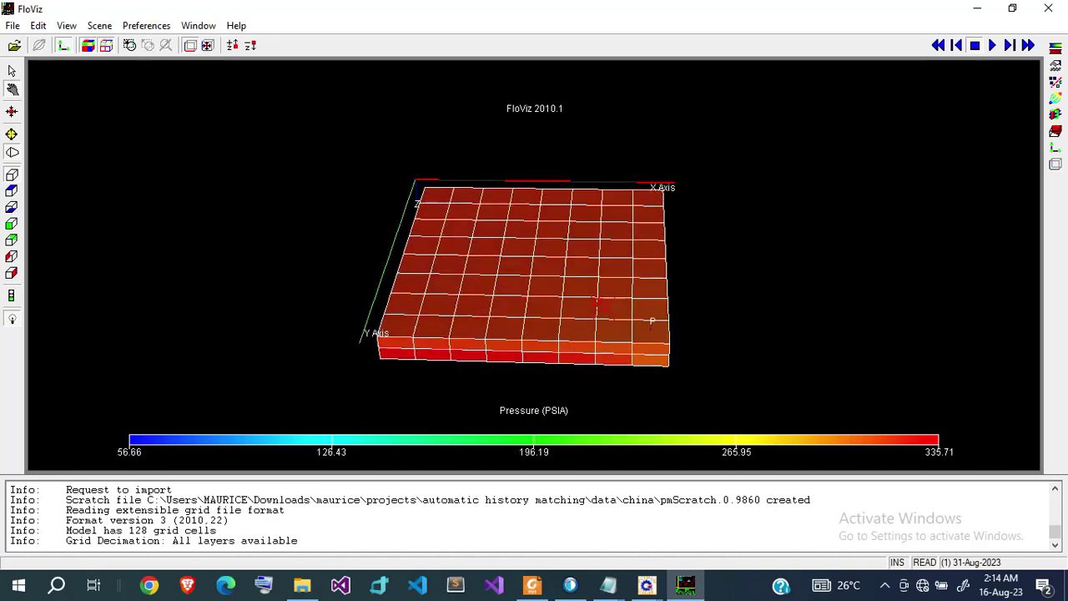
click(1055, 148)
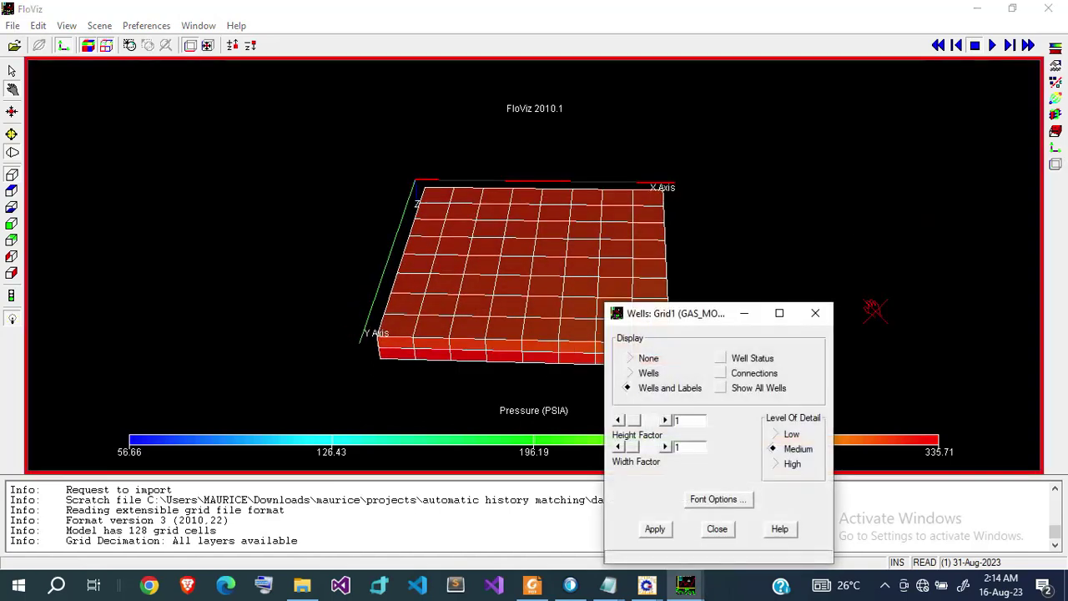
click(736, 392)
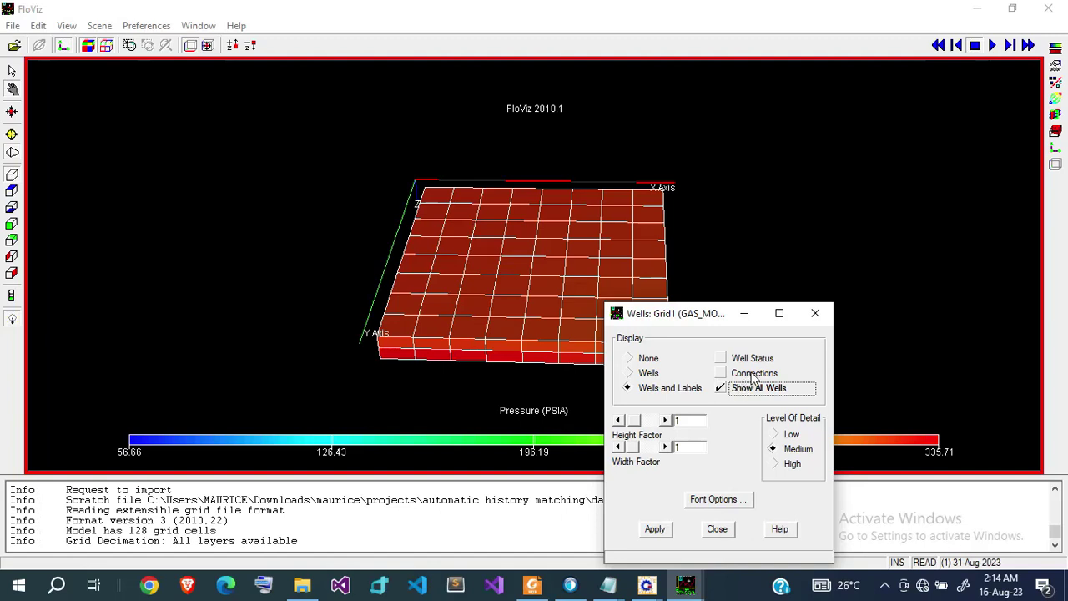
click(751, 373)
click(756, 358)
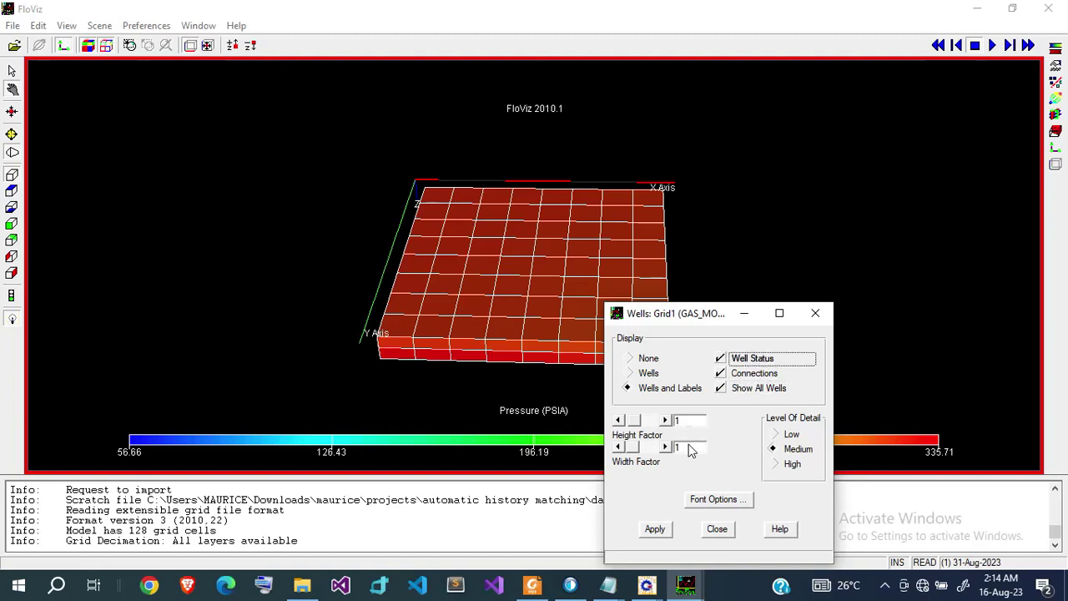
click(689, 446)
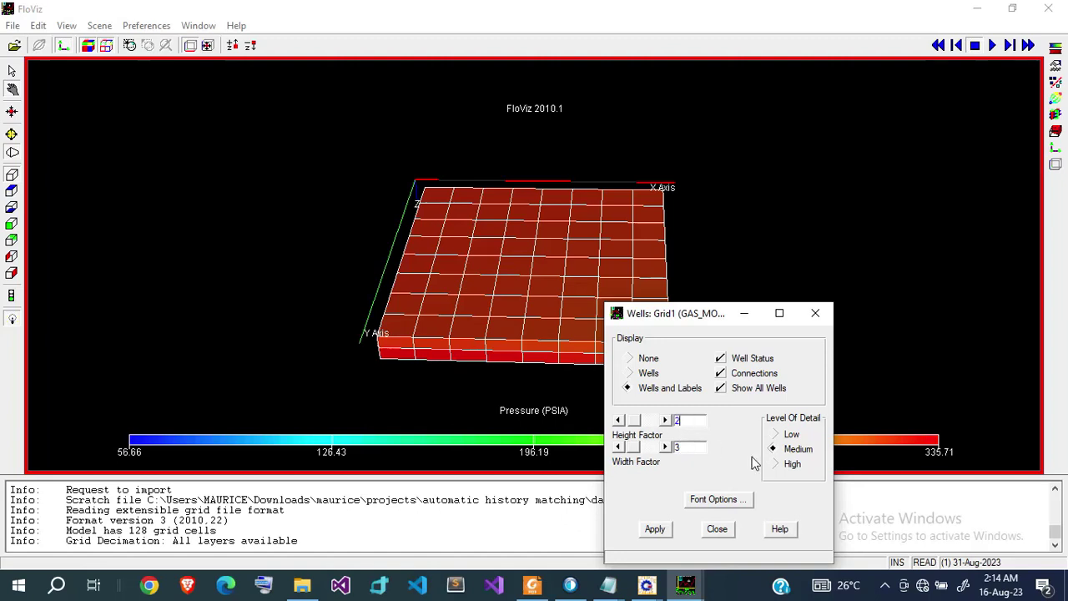
click(776, 465)
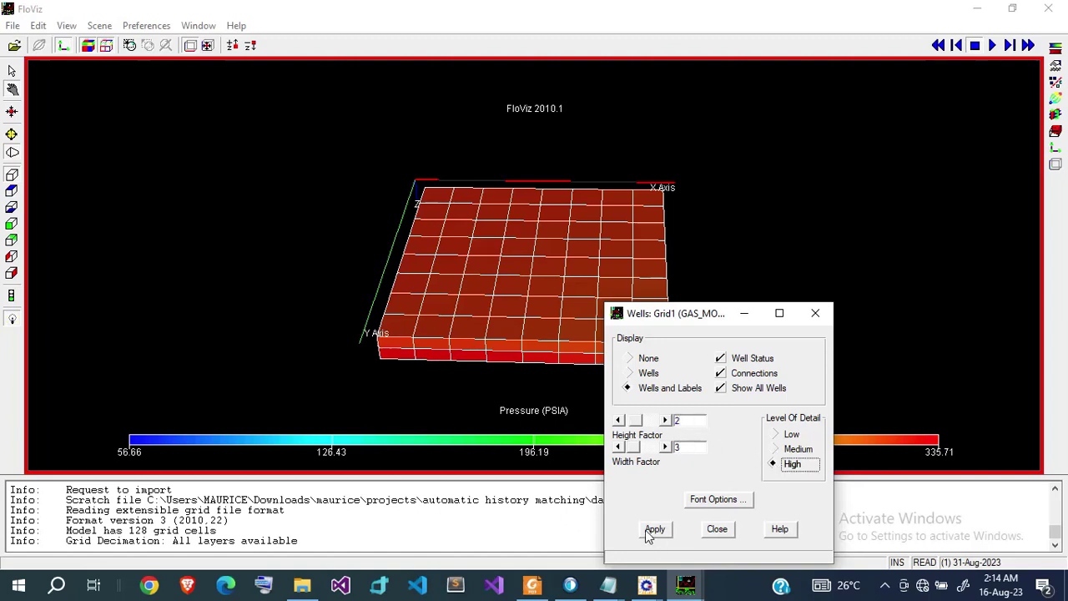
click(654, 529)
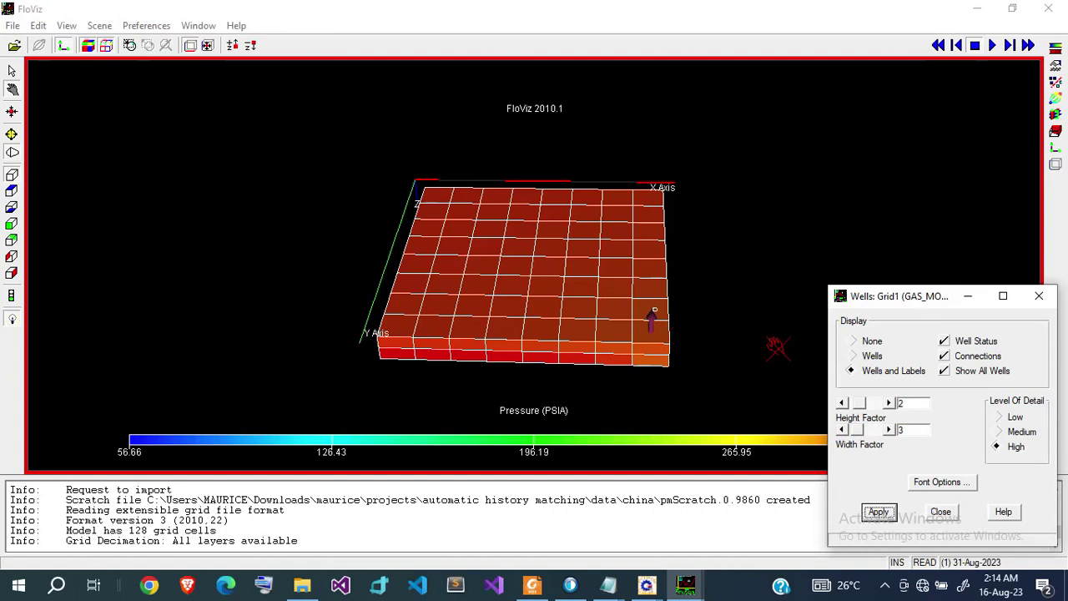
click(910, 429)
click(941, 512)
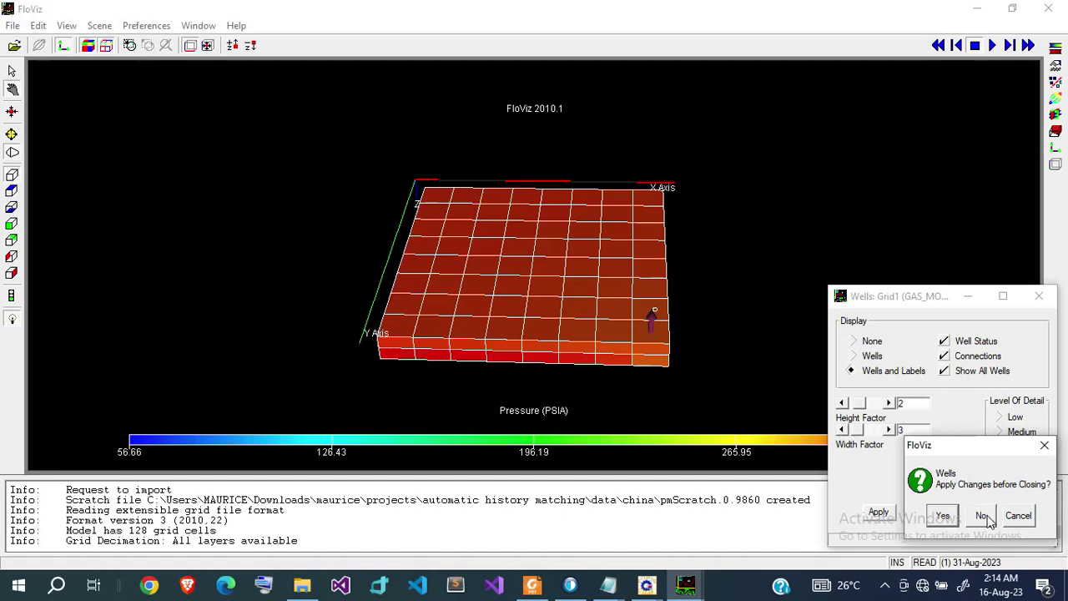
click(943, 516)
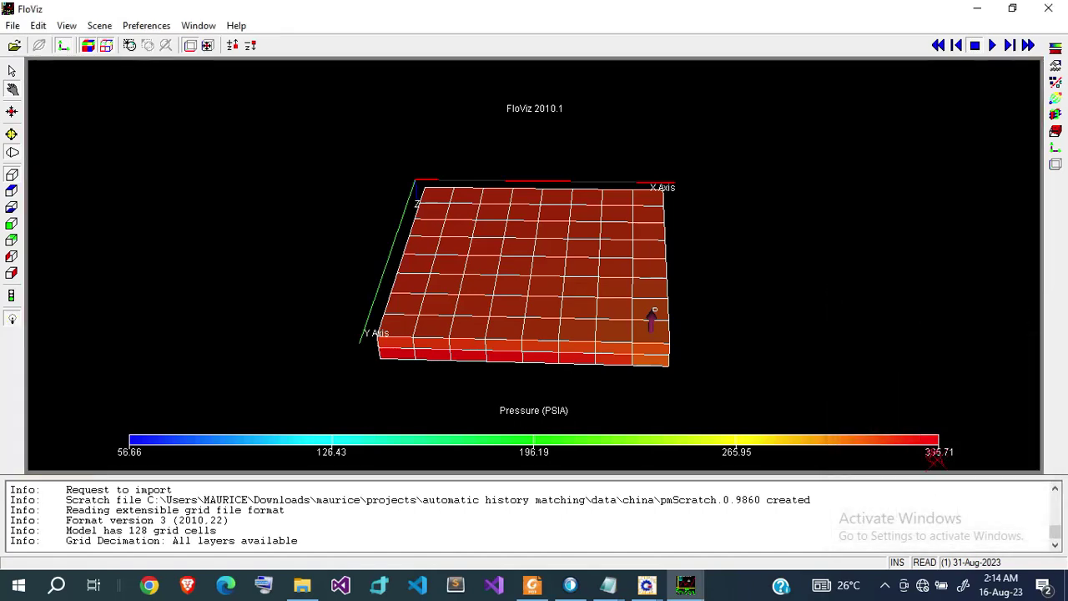
Step: Increase the grid's vertical exaggeration and colour the cells by the recurrent SGAS property
click(233, 47)
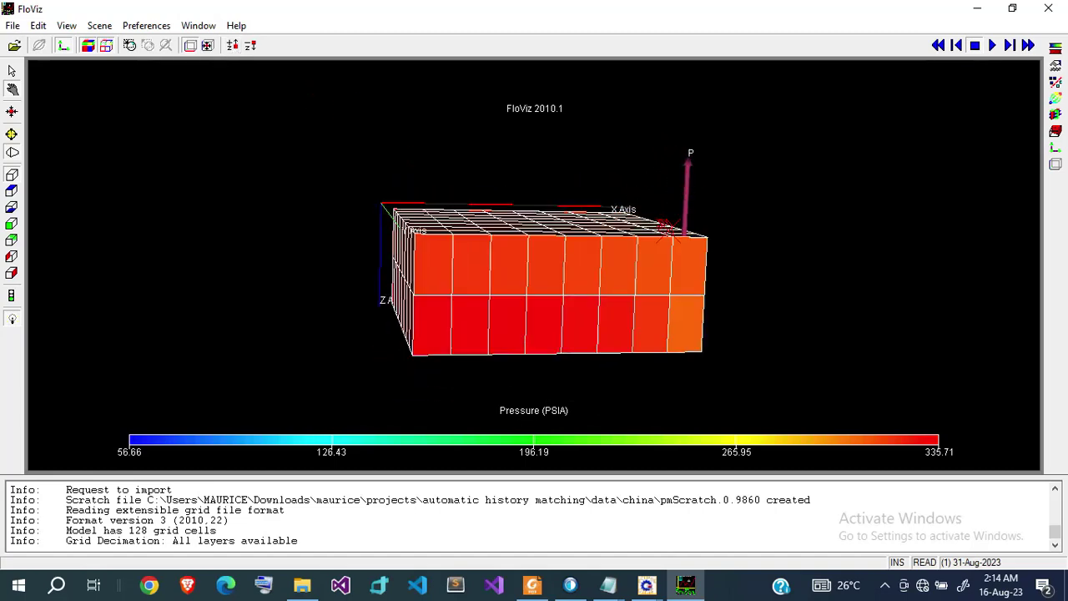
drag(572, 297, 576, 296)
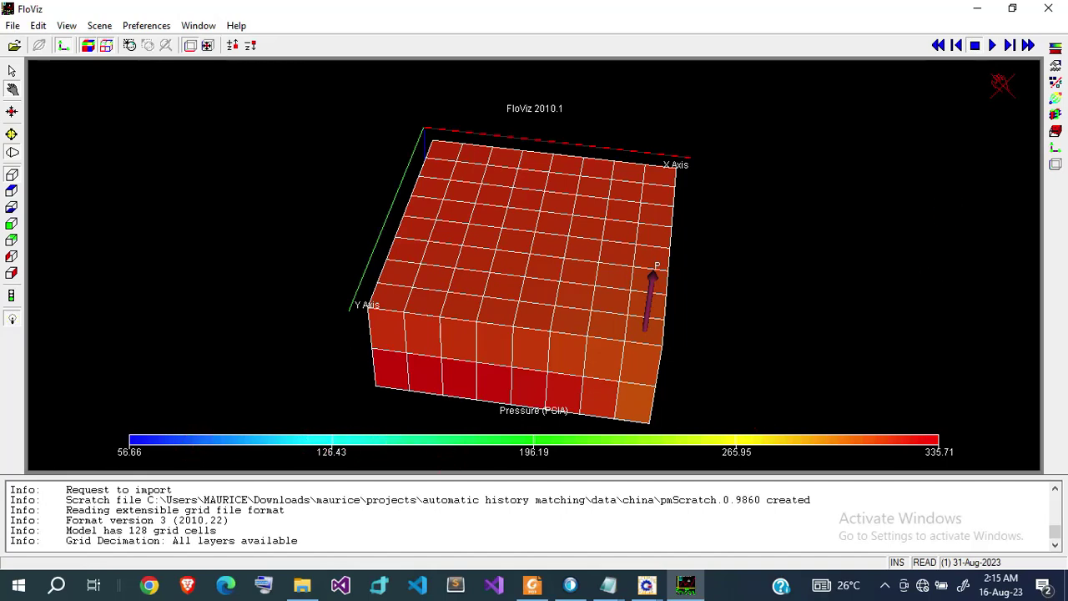
click(1055, 50)
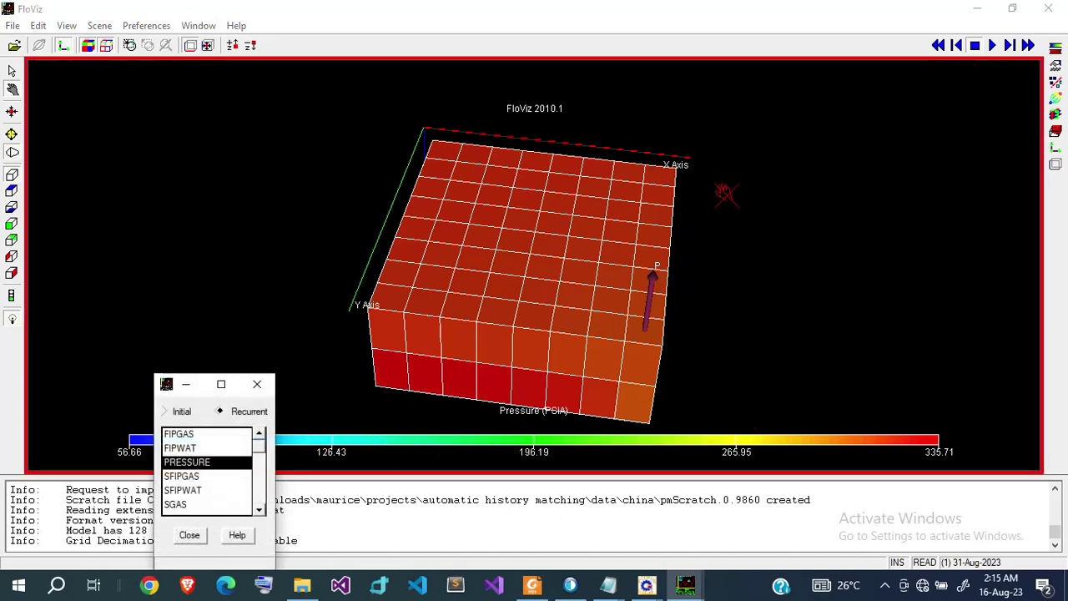
click(176, 504)
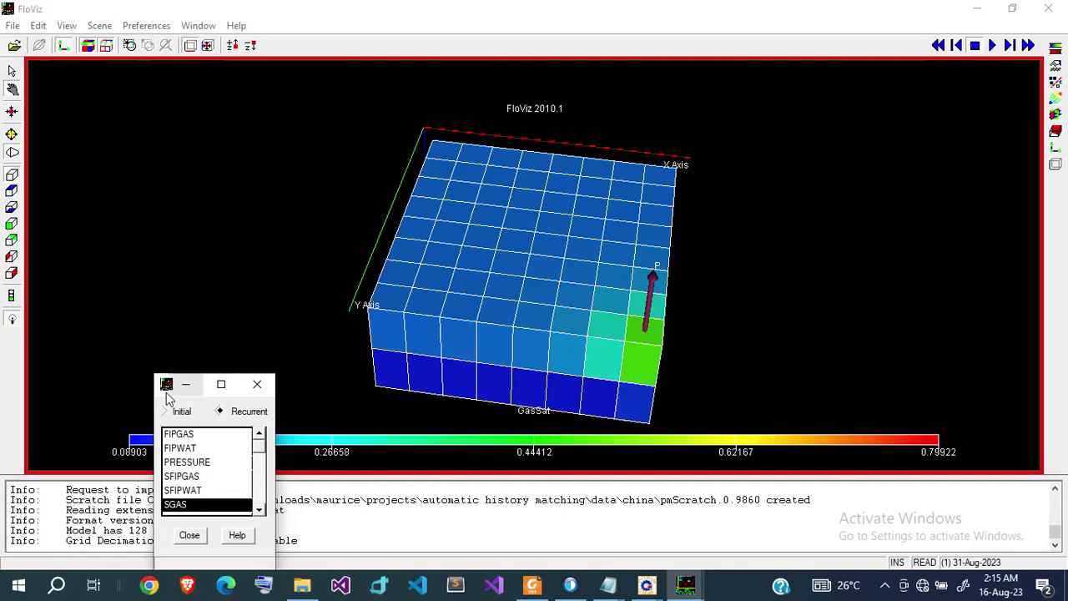
click(257, 383)
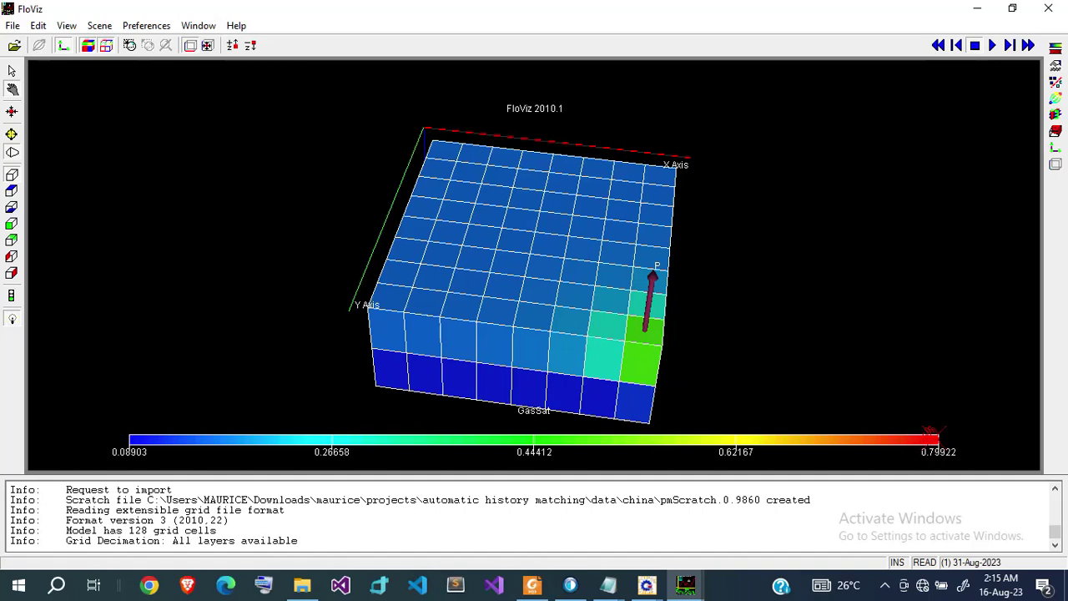
Step: Play the gas saturation animation through all time steps, rewind to the first step and replay it
click(992, 45)
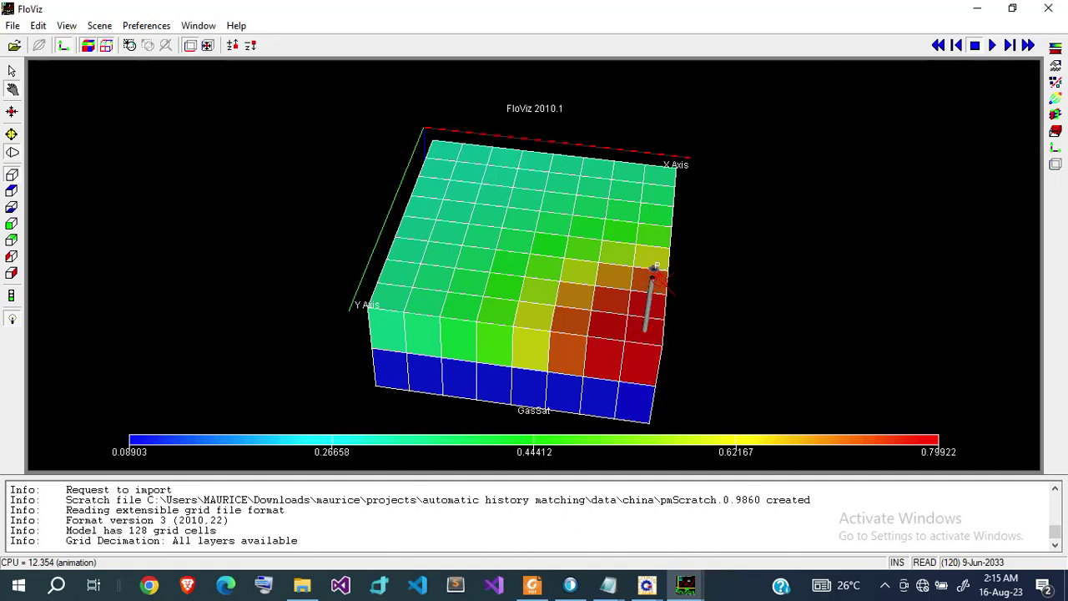
click(936, 46)
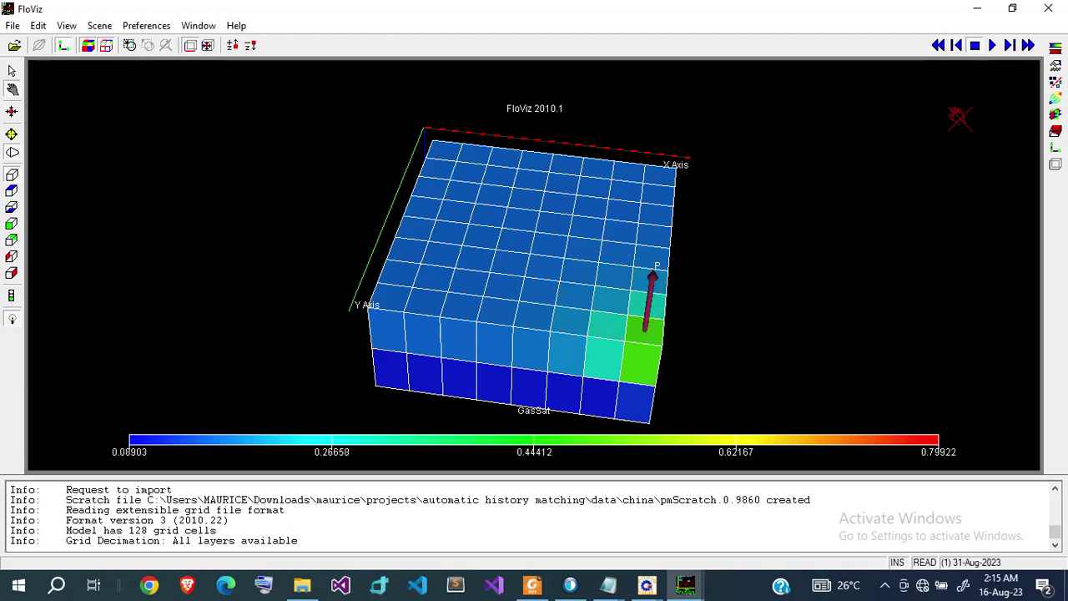
click(993, 46)
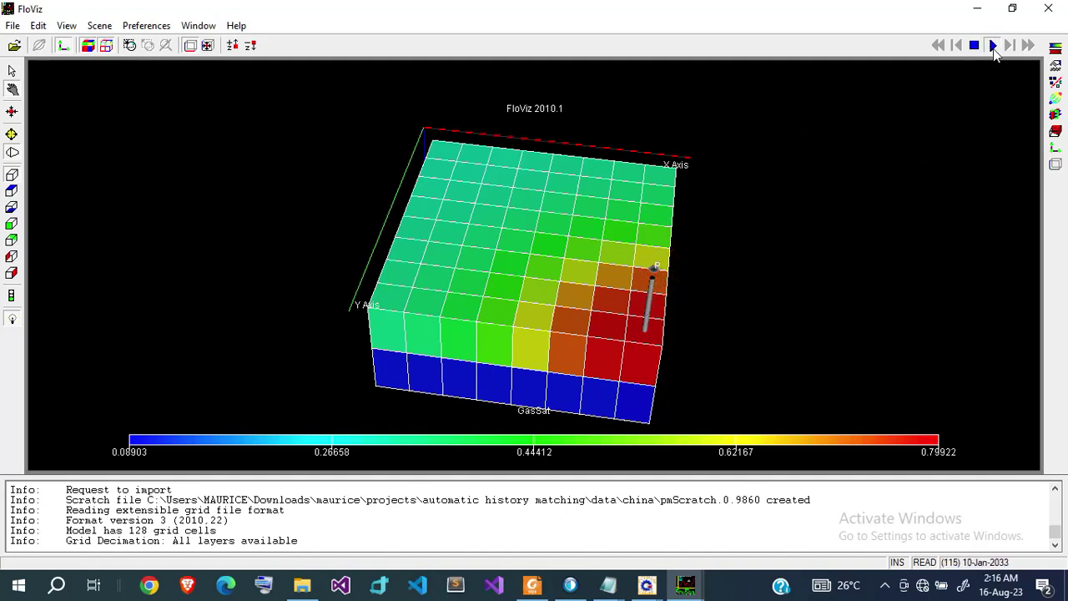
click(992, 51)
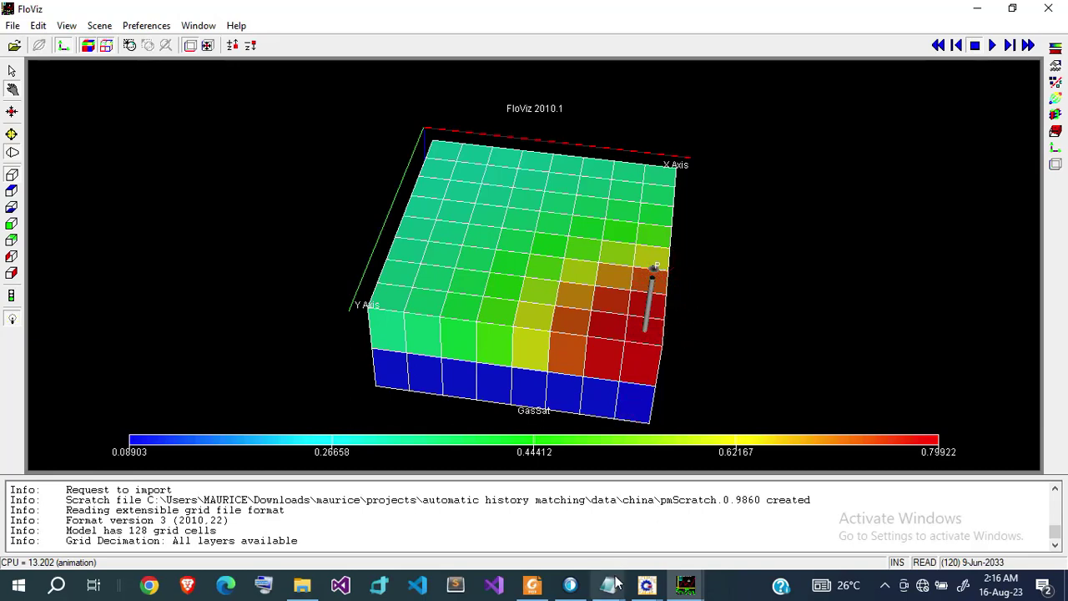
Step: Switch to the ECLIPSE Office Result Viewer to examine the FPR and FGPR versus time plots, and return to FloViz
click(647, 584)
click(738, 531)
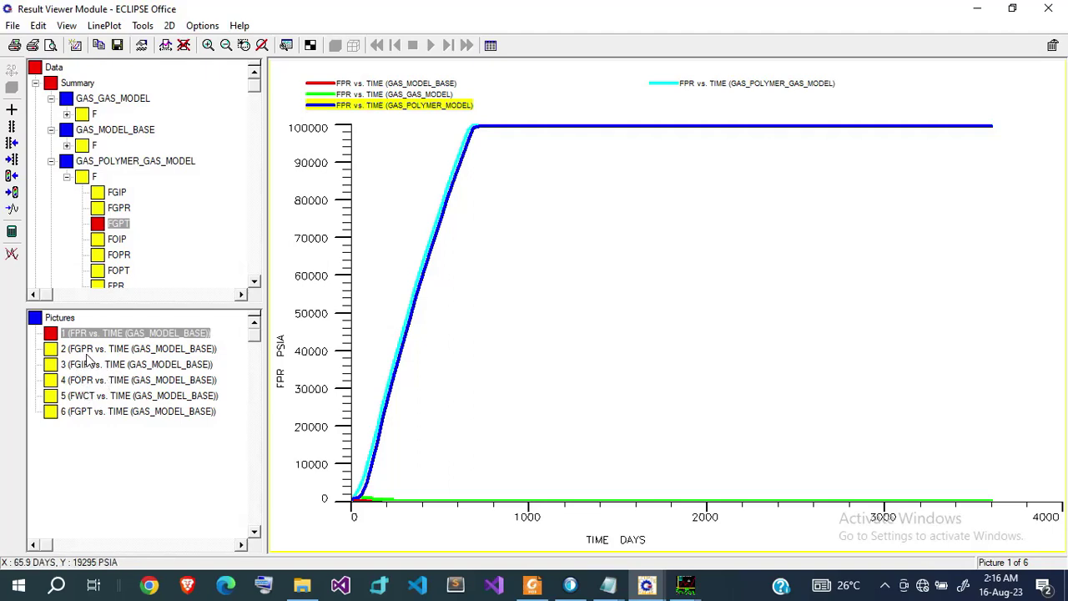
click(94, 350)
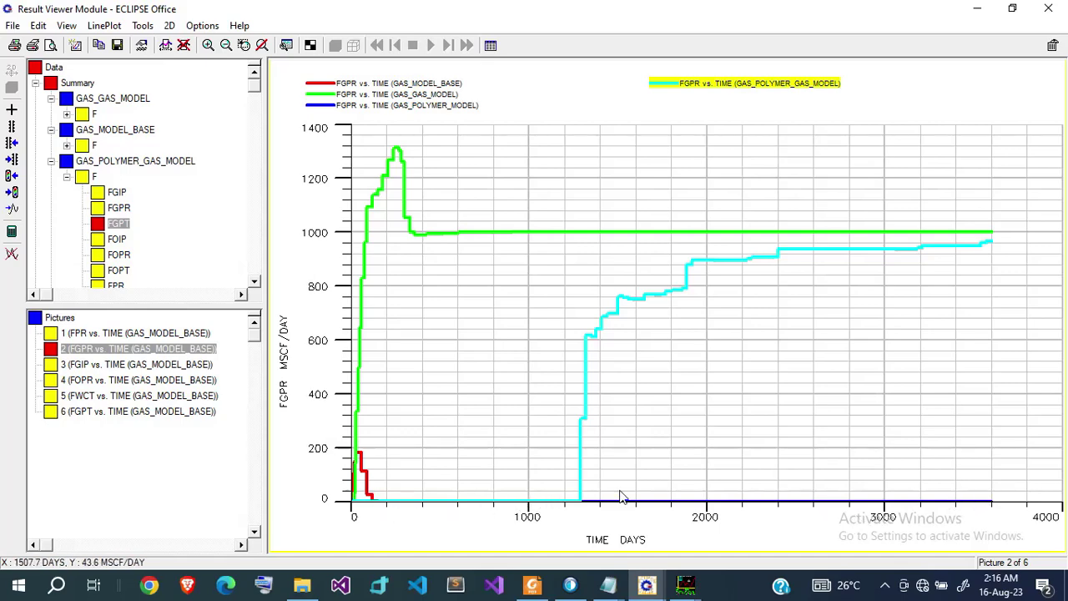
click(982, 9)
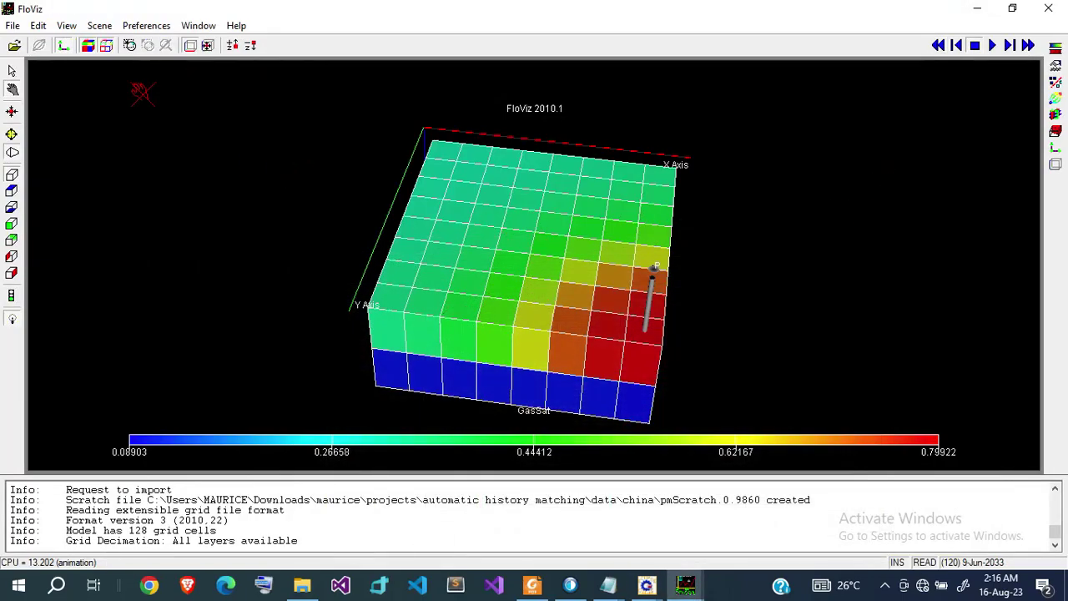
Step: Remove the base model and open the GAS_GAS_MODEL EGRID file in its place, importing its recurrent data and wells for steps 1 to 120
click(13, 26)
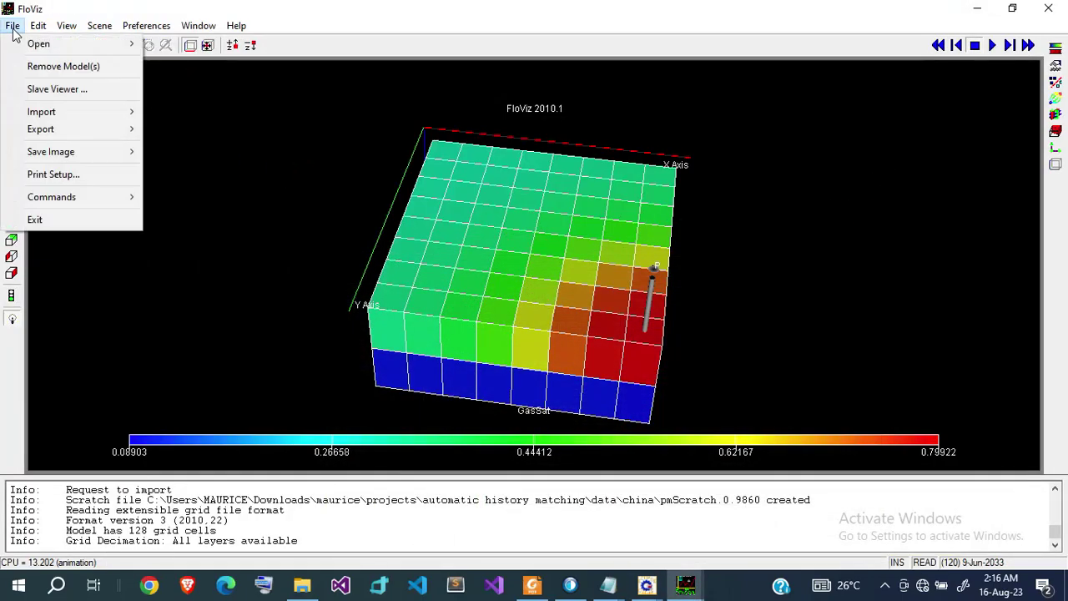
click(59, 68)
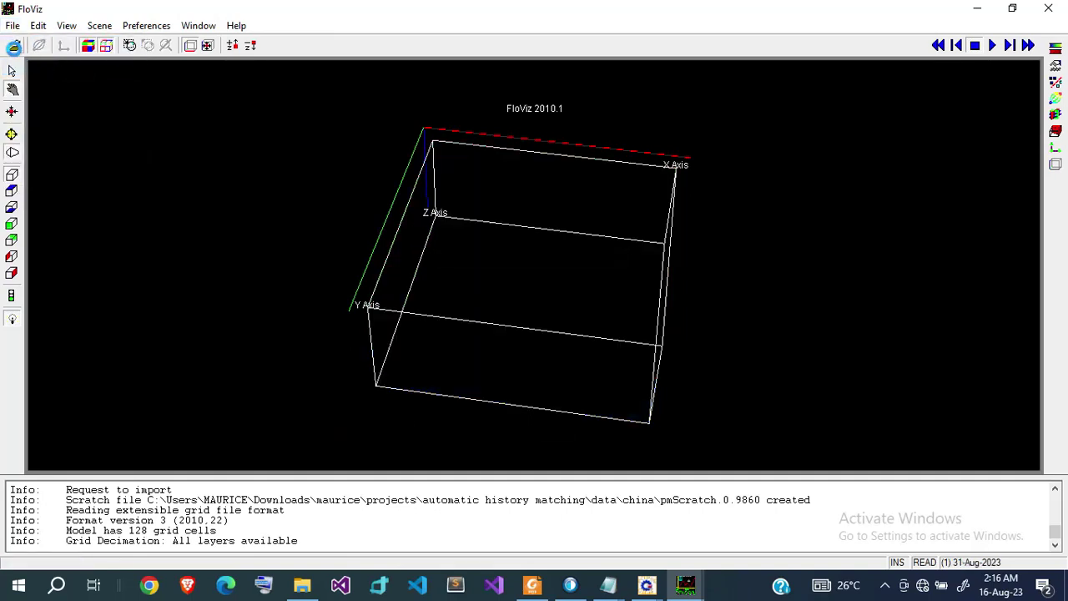
click(14, 47)
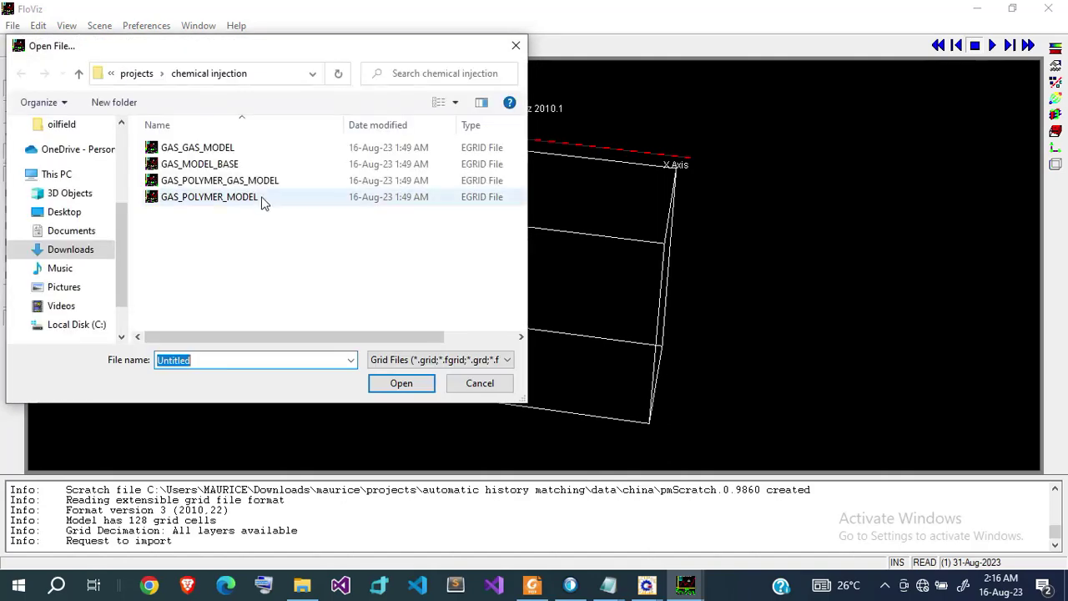
double_click(208, 151)
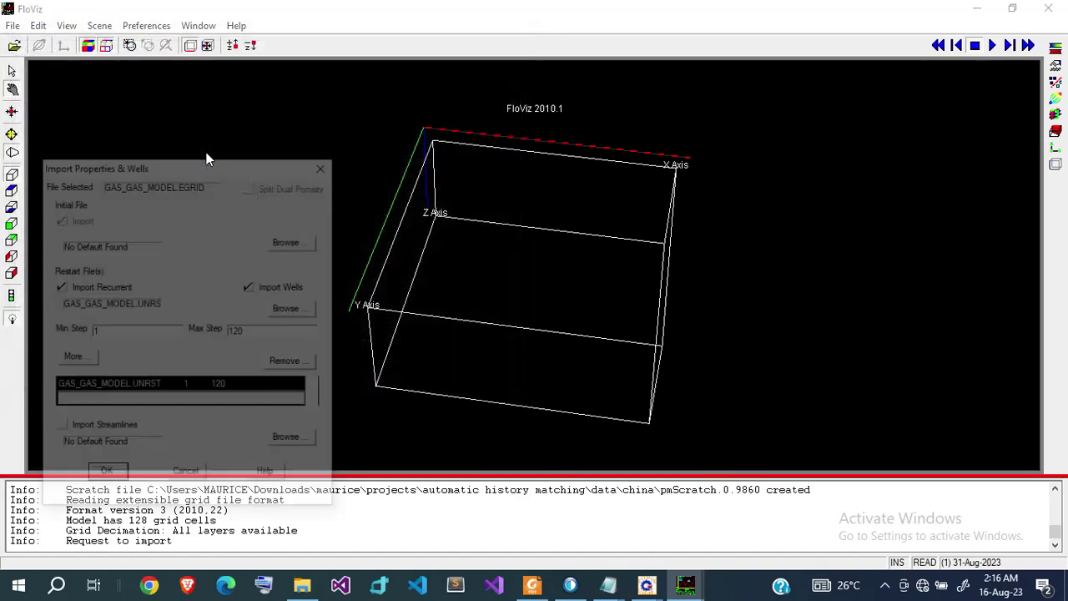
key(Return)
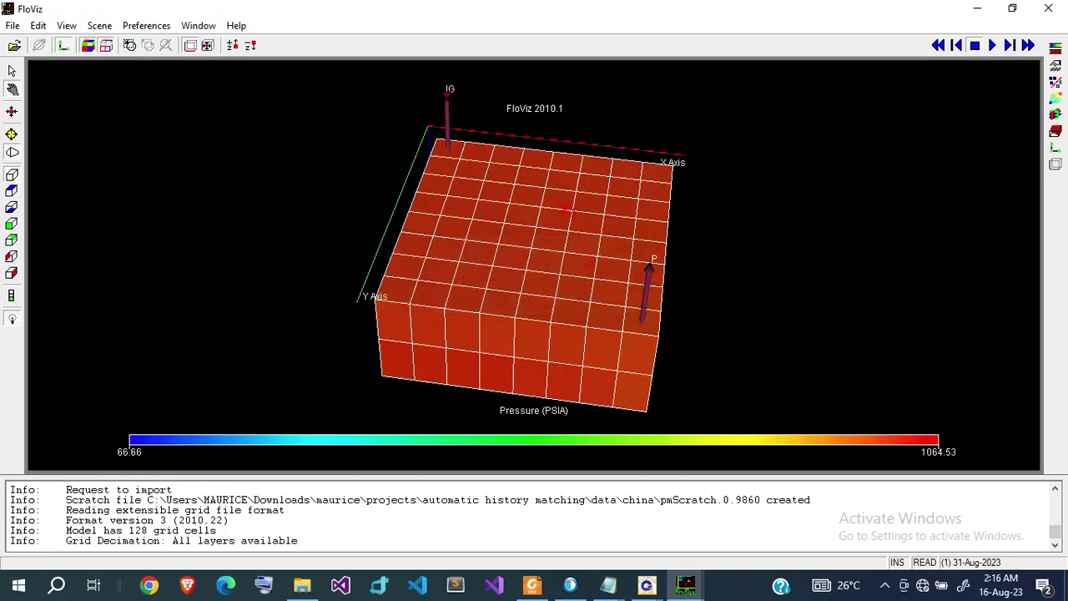
Step: Play the gas model's pressure animation through its time steps
mouse_move(487, 177)
mouse_down()
mouse_move(473, 147)
mouse_move(493, 180)
mouse_up()
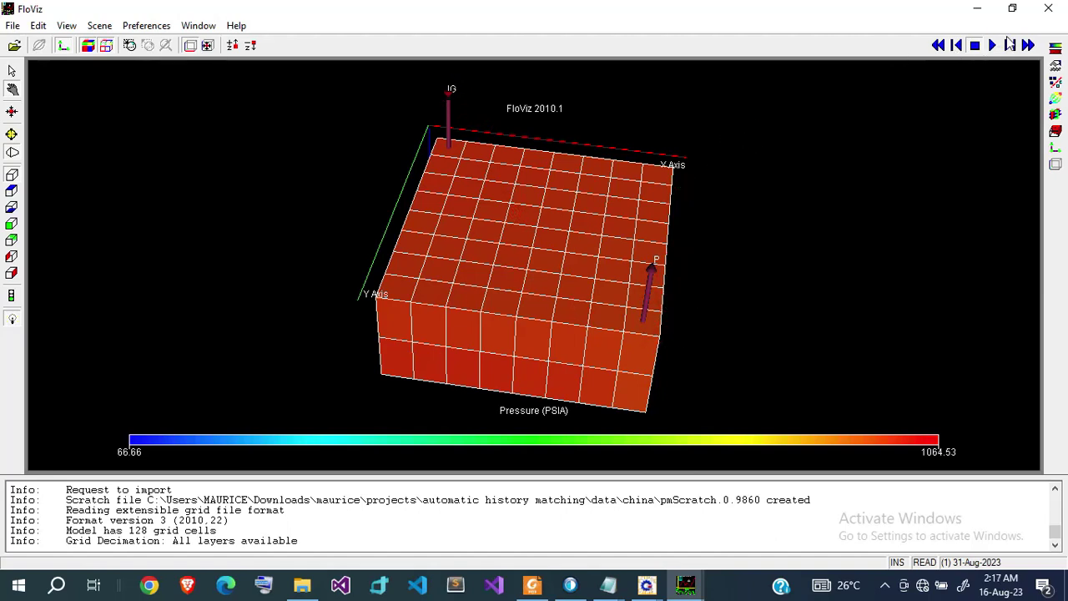
click(994, 45)
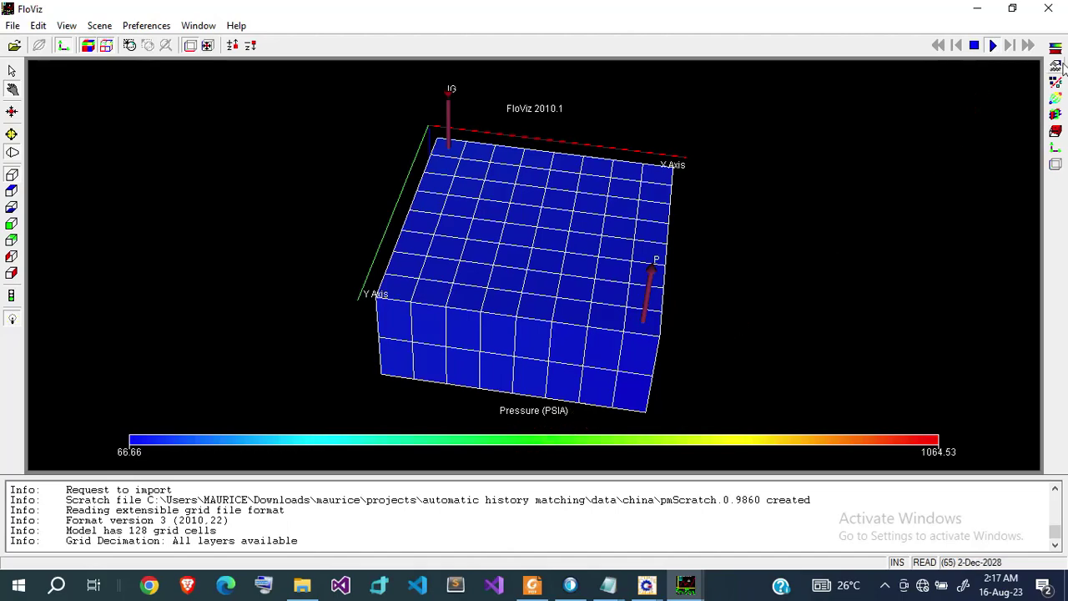
Step: Colour the gas model's cells by the recurrent SGAS property and play the animation from the first time step
mouse_move(696, 591)
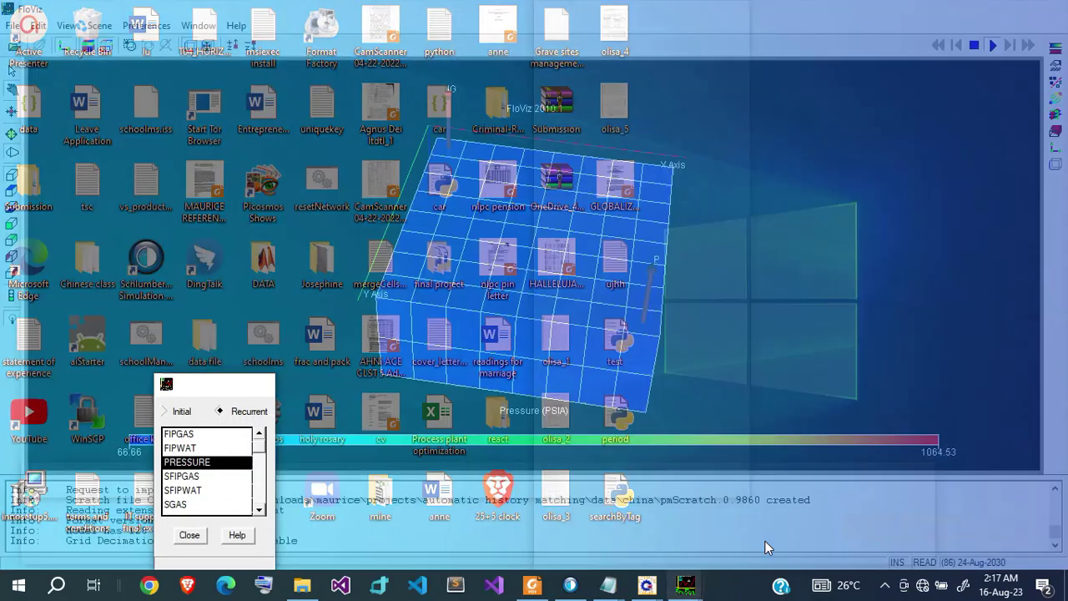
click(765, 541)
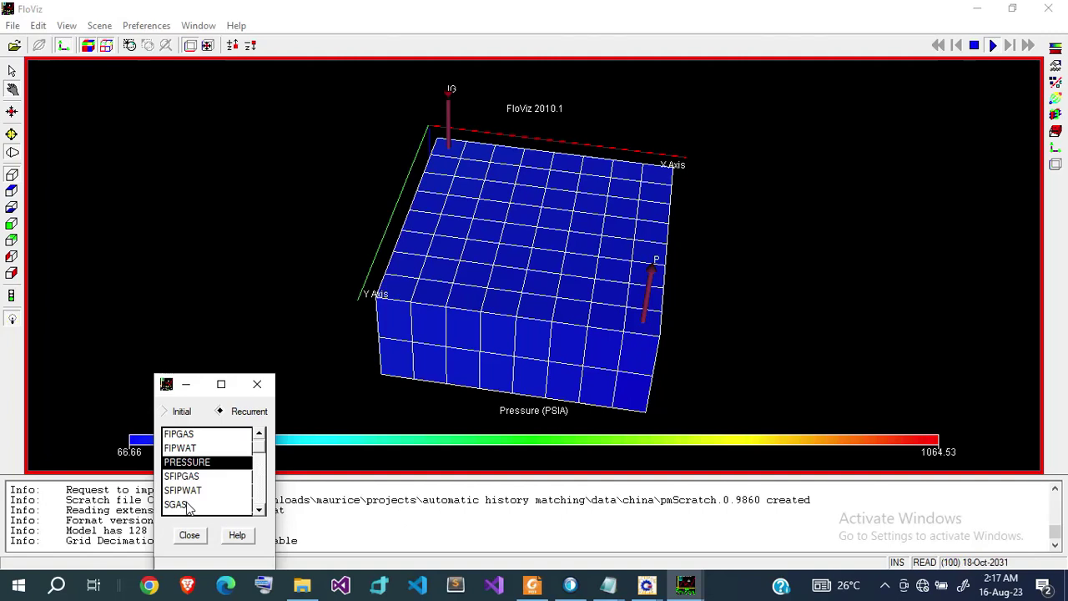
click(189, 506)
click(700, 322)
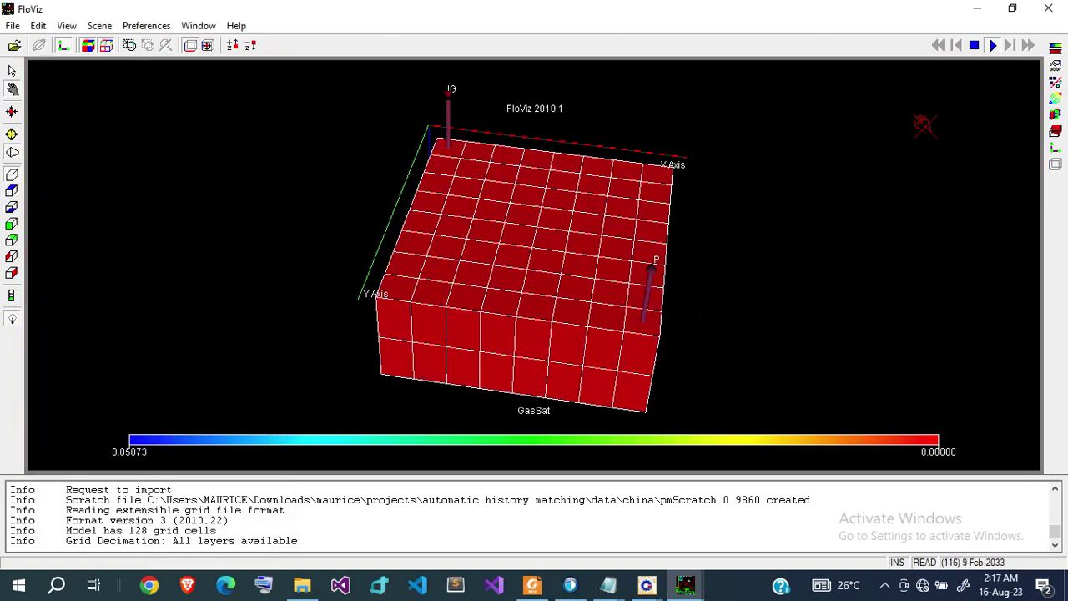
click(938, 45)
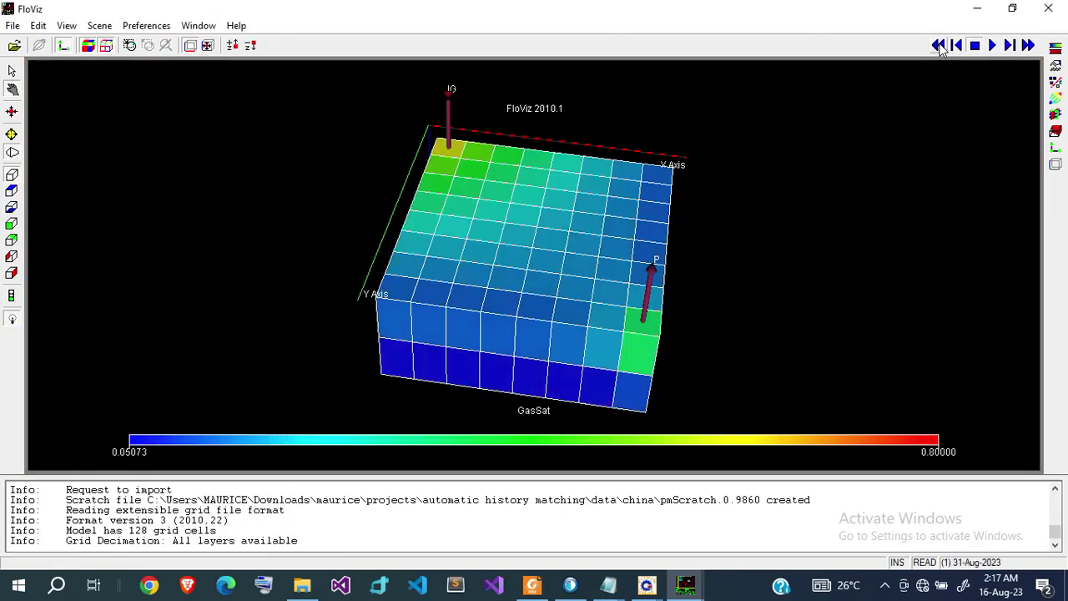
click(993, 45)
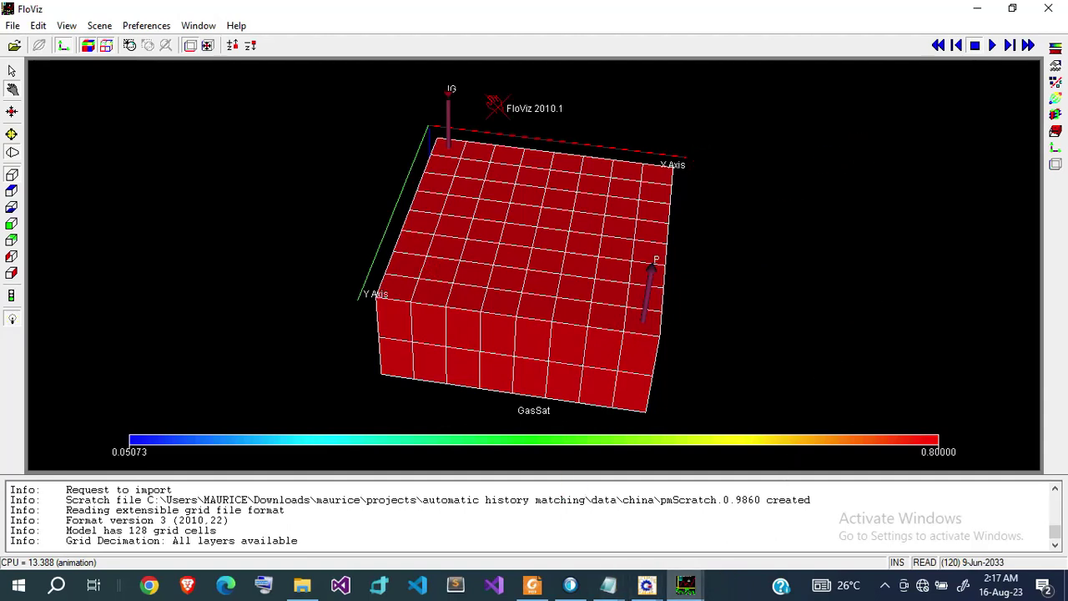
Step: Remove the gas model and open the GAS_POLYMER_GAS_MODEL EGRID file in its place, importing its recurrent data and wells for step 0
click(14, 26)
mouse_move(38, 26)
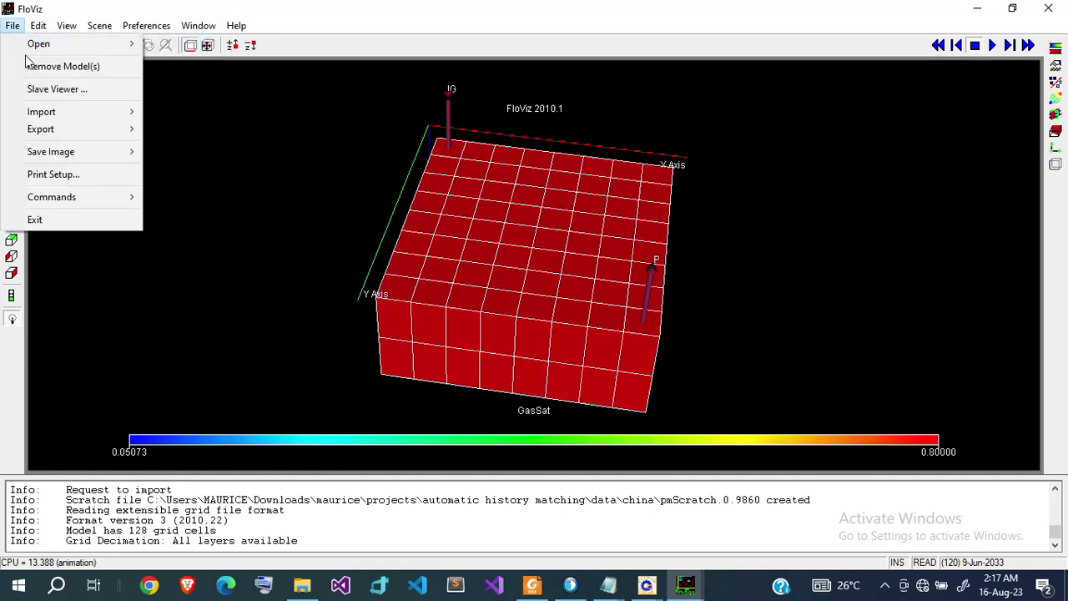
click(27, 65)
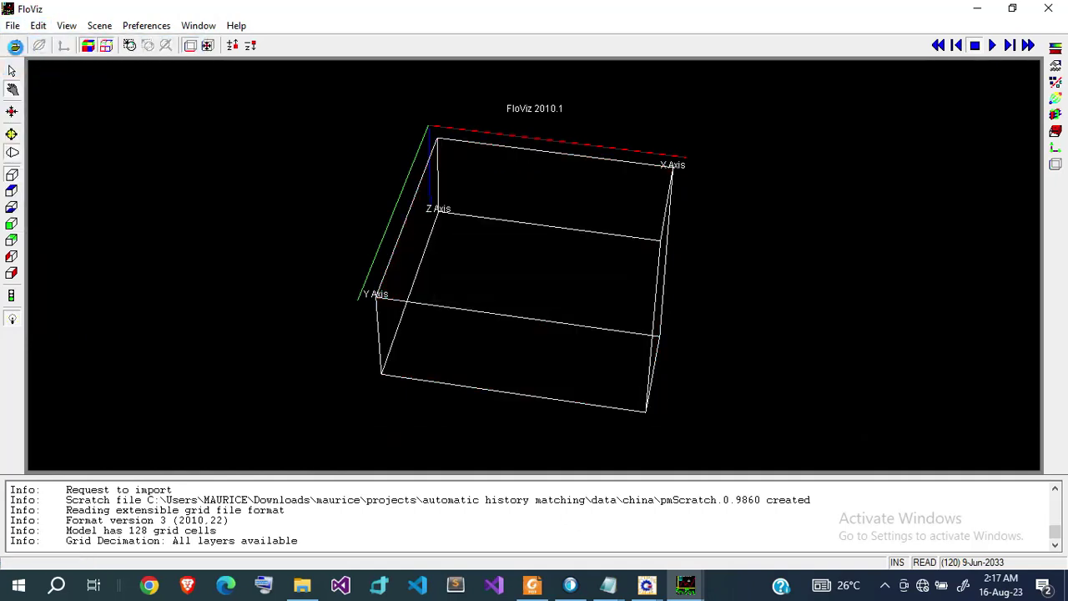
key(alt+space)
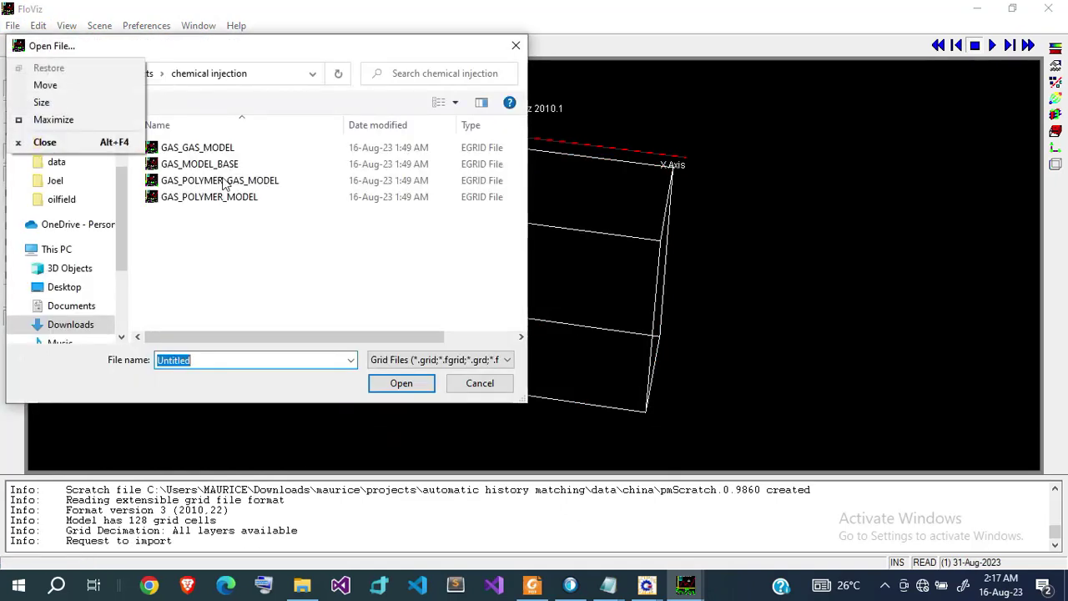
double_click(237, 181)
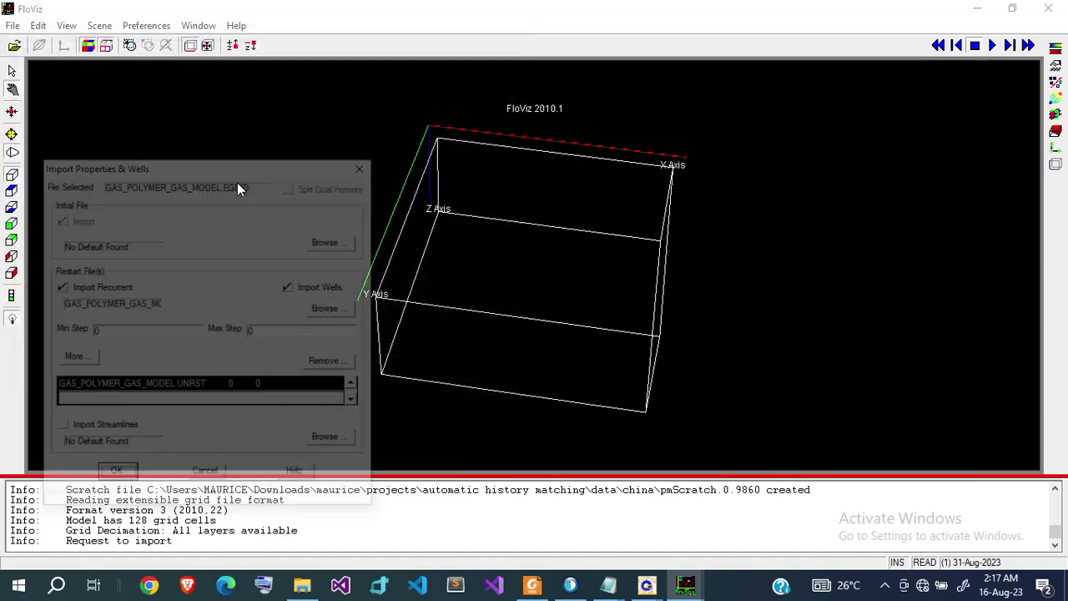
key(Return)
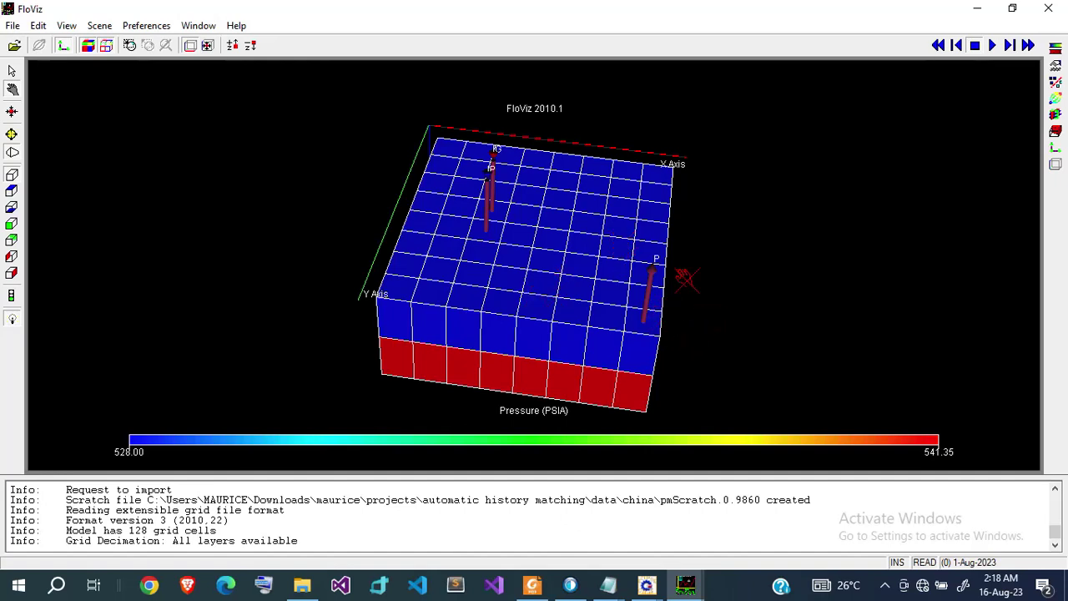
Step: Colour the polymer-gas model's cells by the recurrent SGAS property and try to play the time-step animation
click(993, 46)
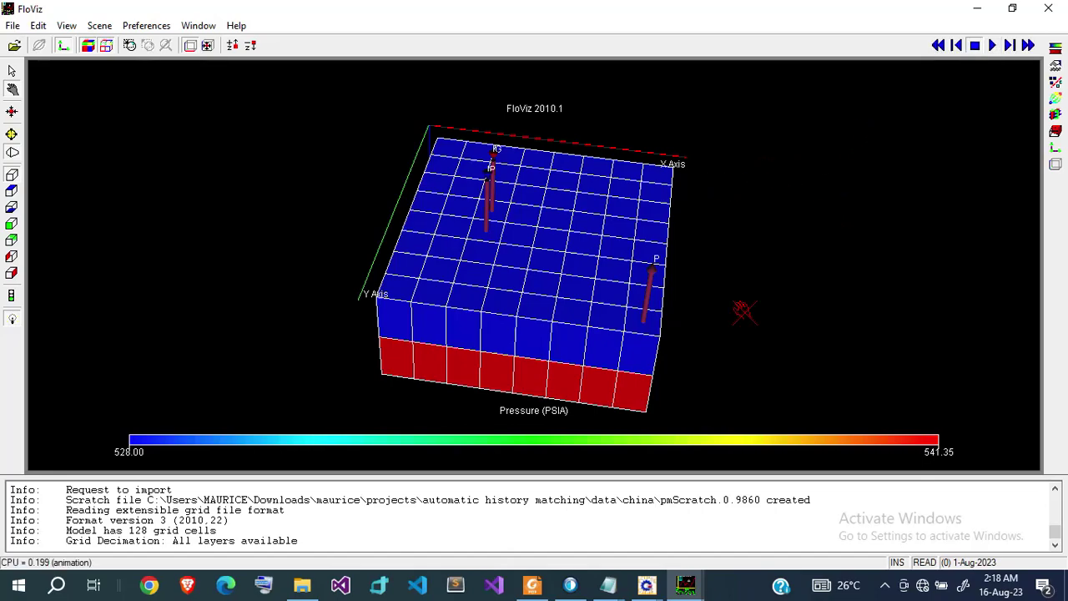
mouse_move(686, 585)
click(775, 538)
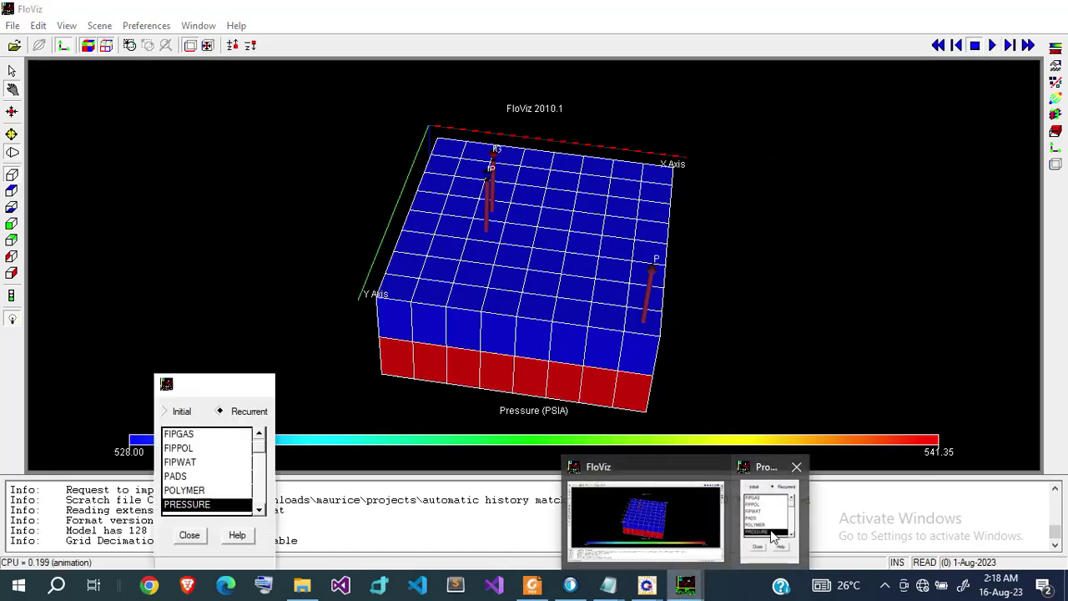
click(261, 512)
click(262, 513)
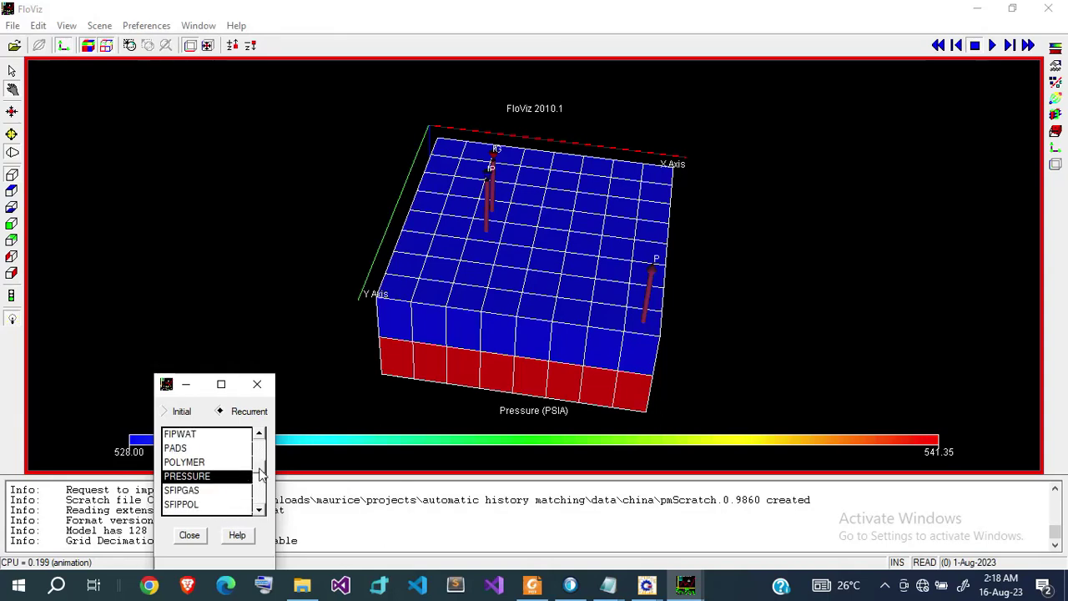
drag(259, 464, 254, 484)
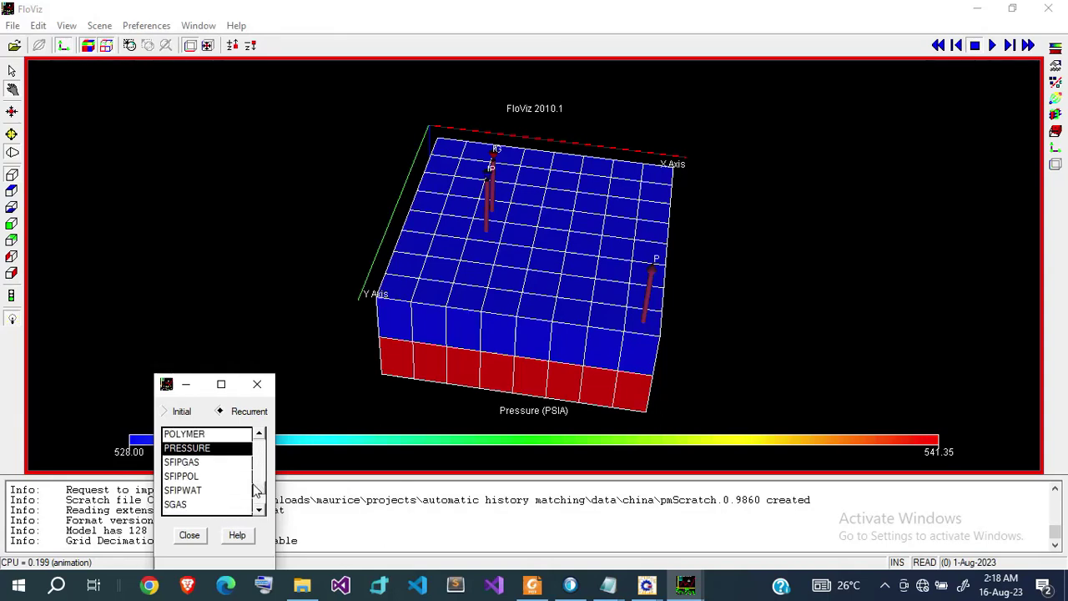
click(175, 505)
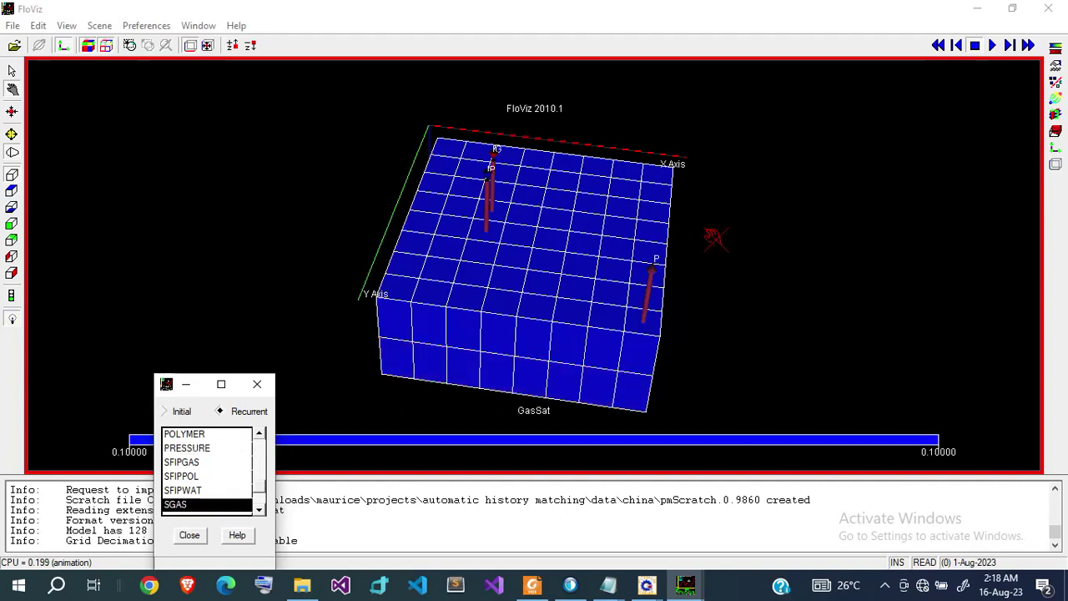
click(993, 47)
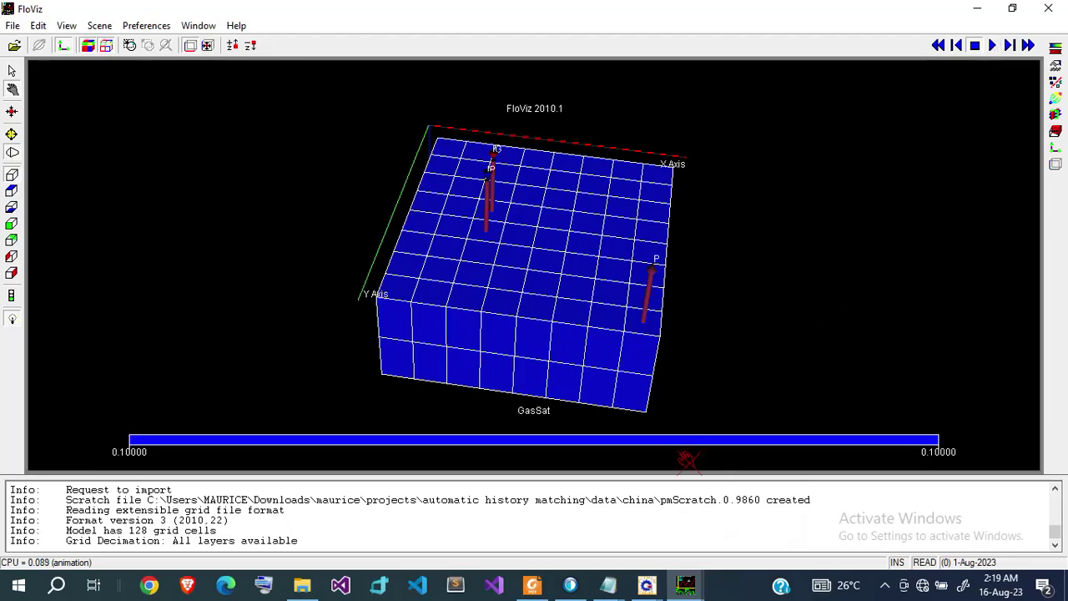
Step: Colour the cells by the recurrent POLYMER property, switch back to SGAS and try to play the animation again
mouse_move(682, 577)
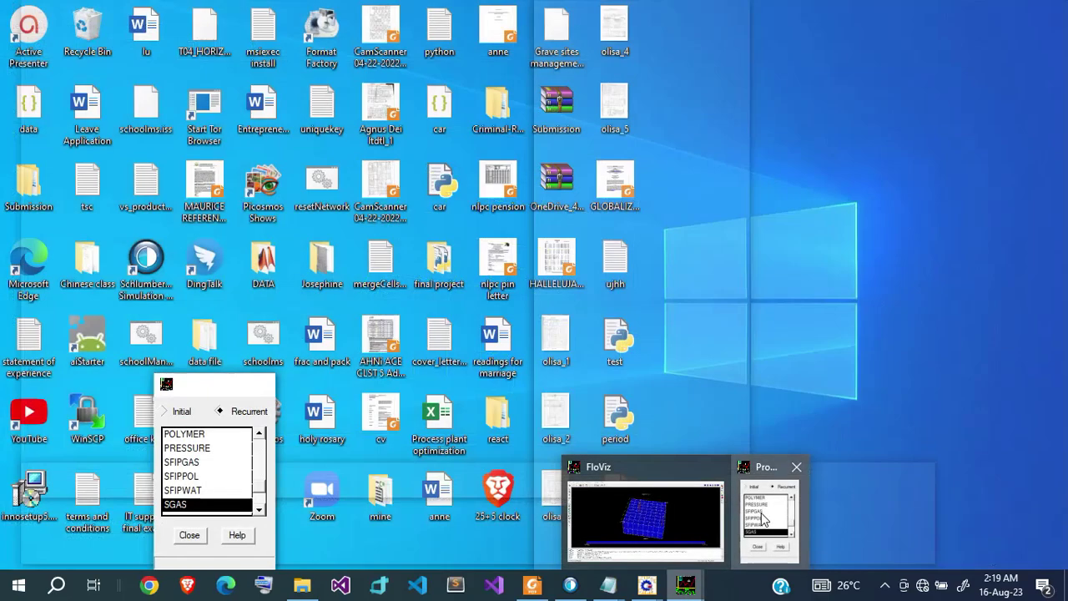
click(762, 519)
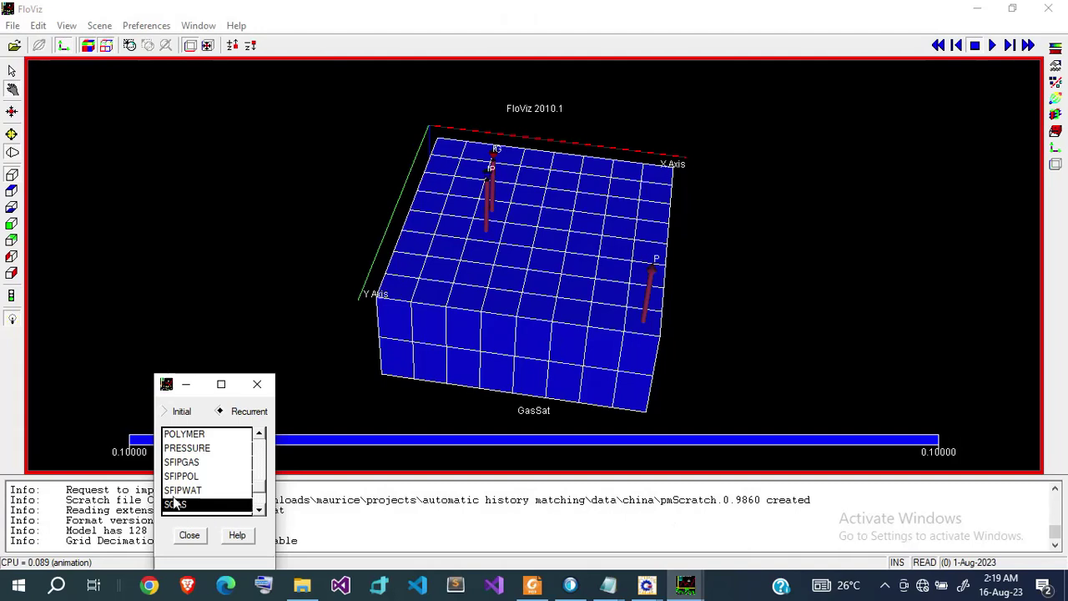
click(185, 434)
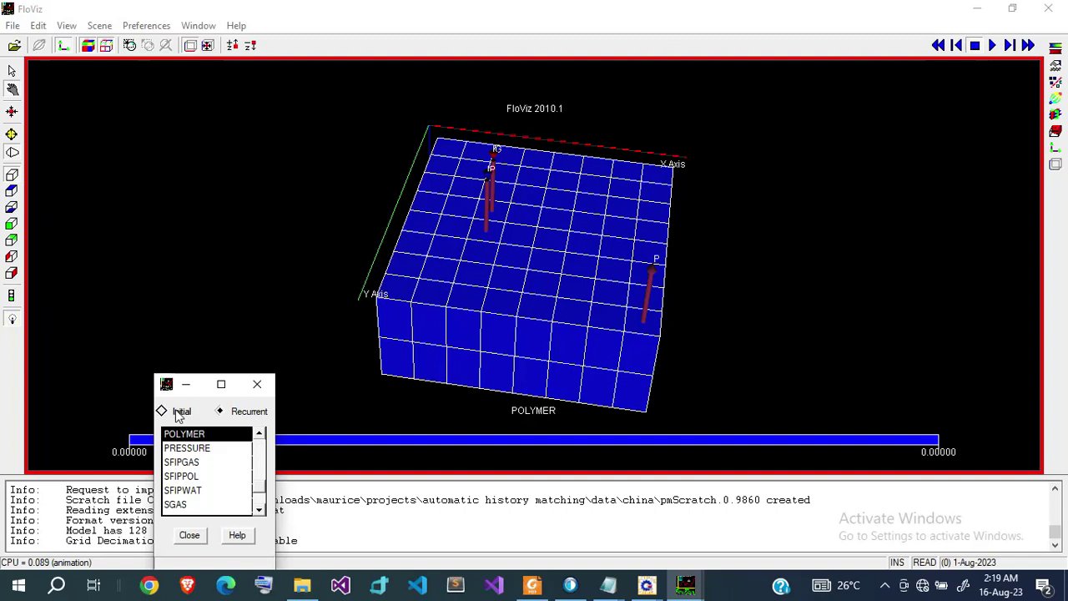
click(176, 410)
click(231, 411)
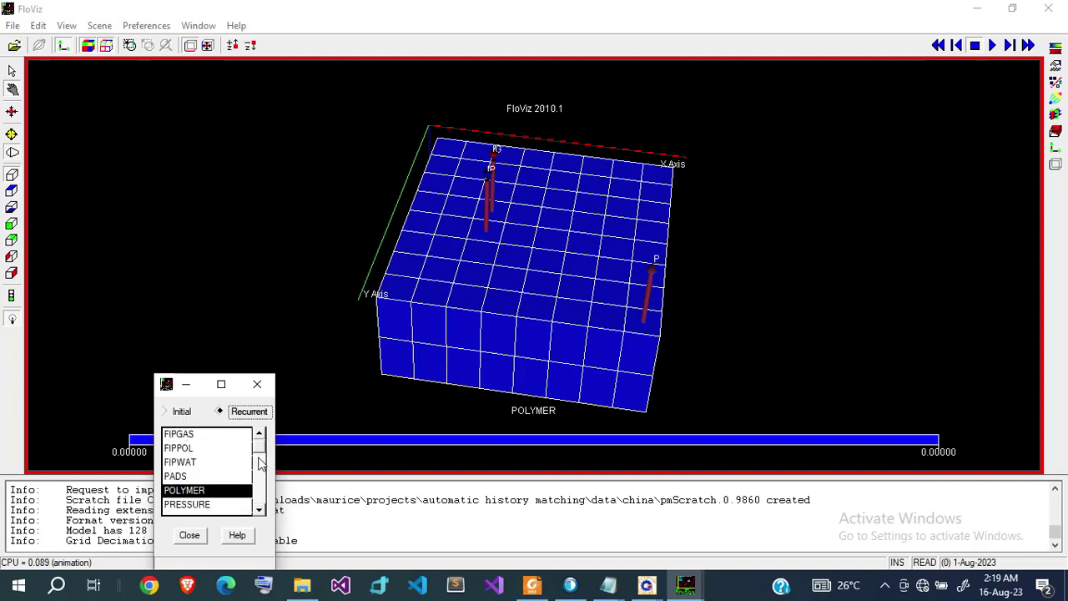
scroll(259, 475, down, 1)
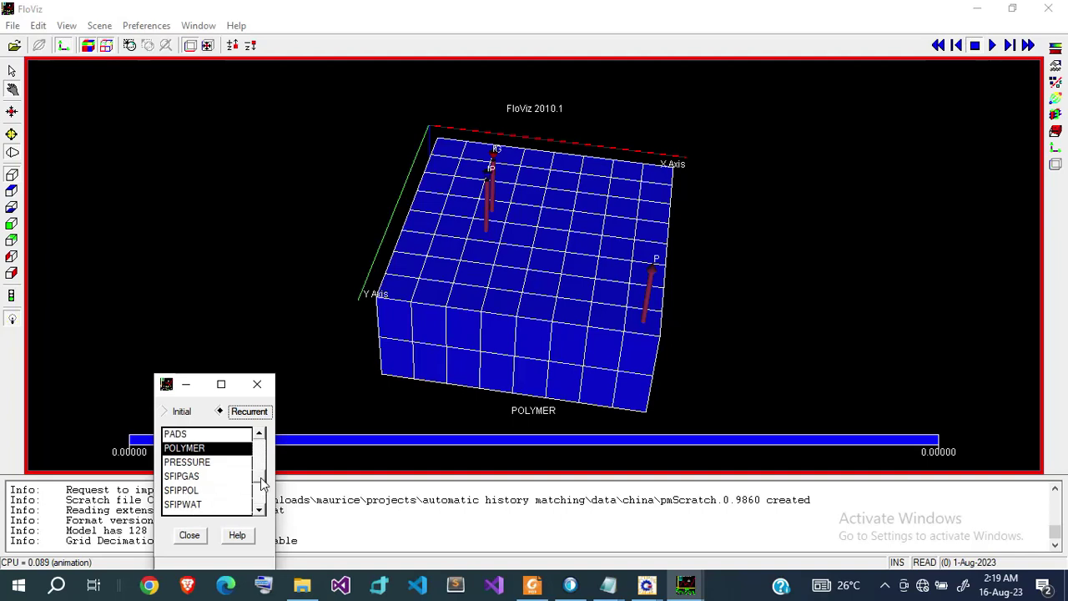
drag(263, 482, 259, 509)
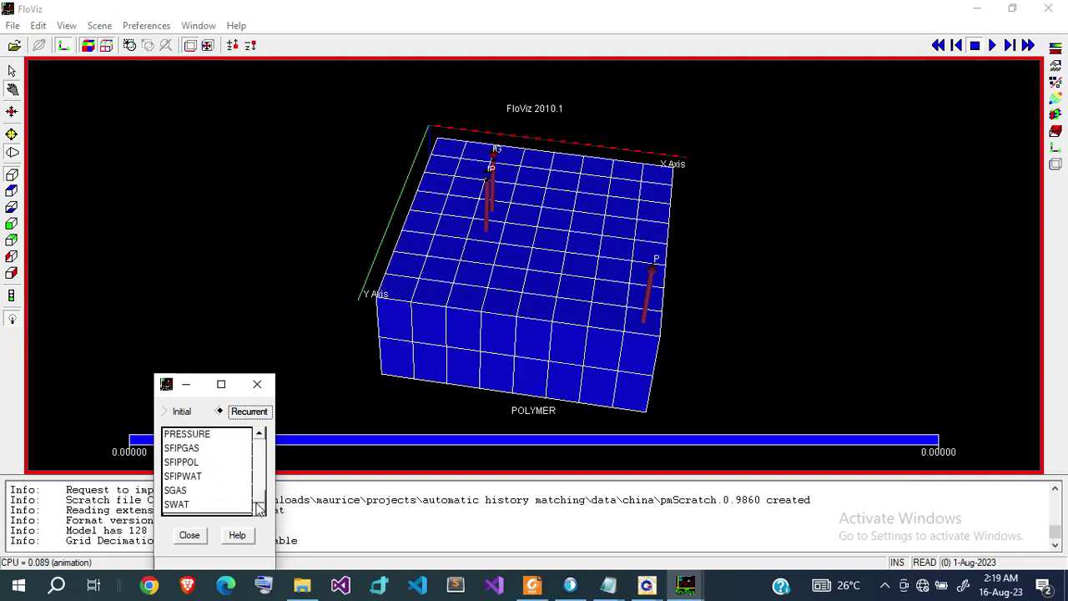
click(177, 492)
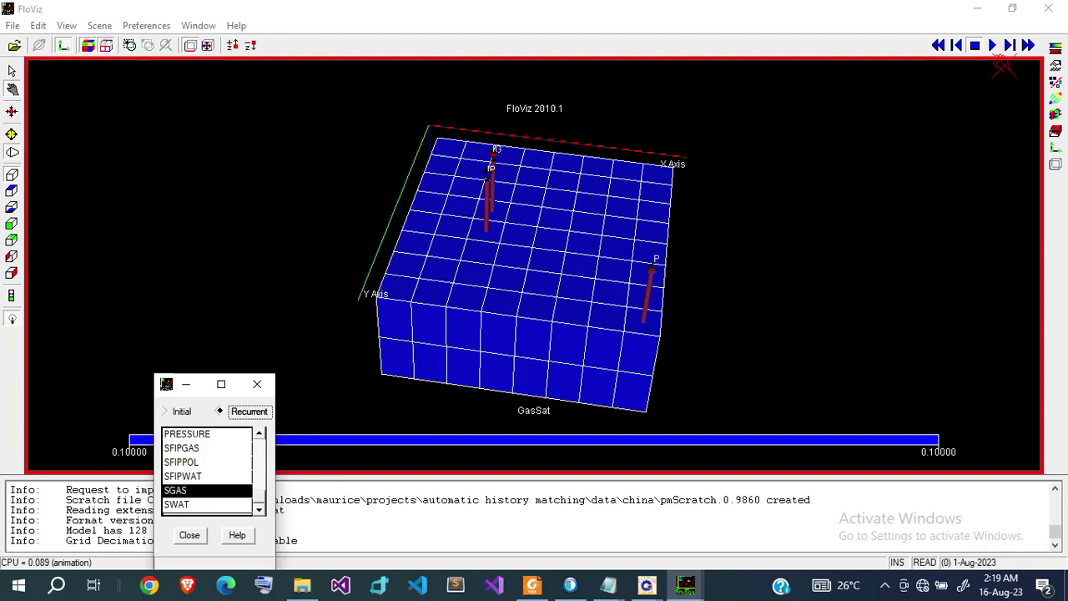
click(993, 46)
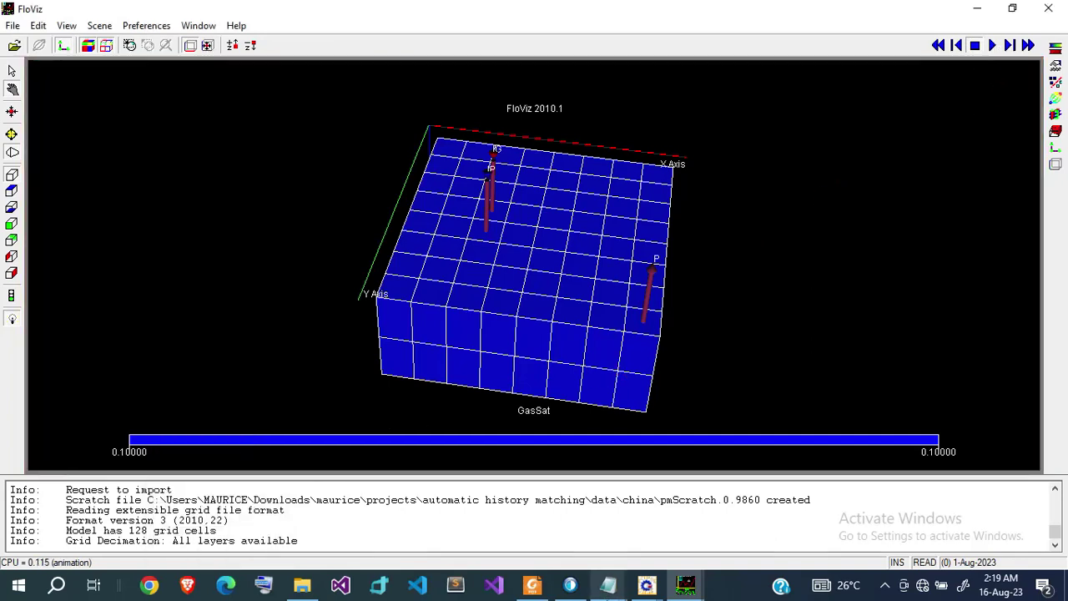
Step: Switch to the gas_polymer_gas_model file in Notepad and examine its sections down to the RPTPROPS reporting options
mouse_move(609, 584)
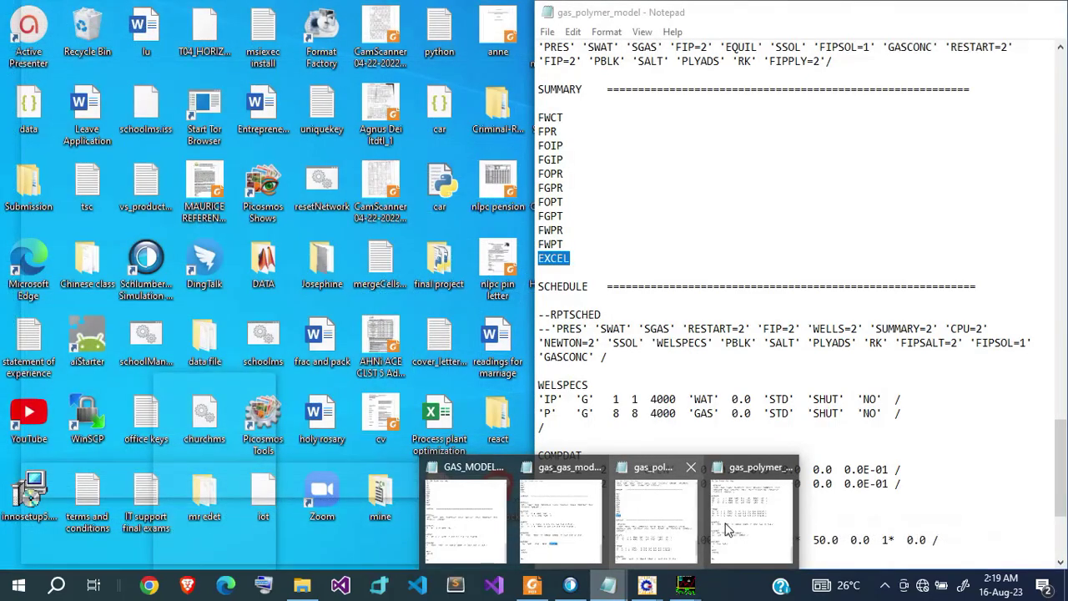
click(740, 530)
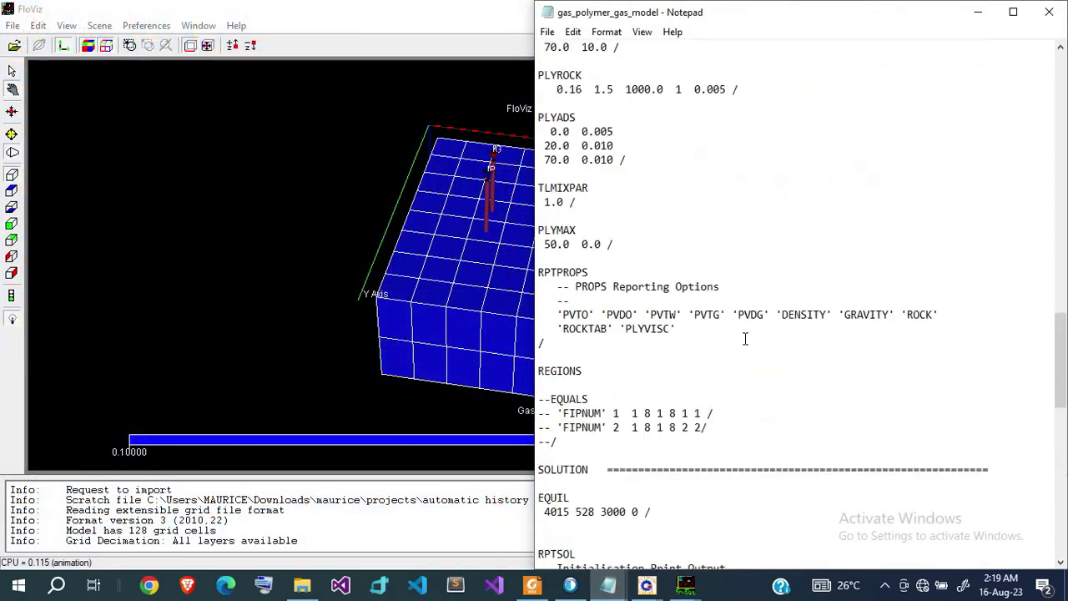
scroll(745, 337, up, 15)
scroll(745, 338, up, 12)
scroll(745, 338, down, 20)
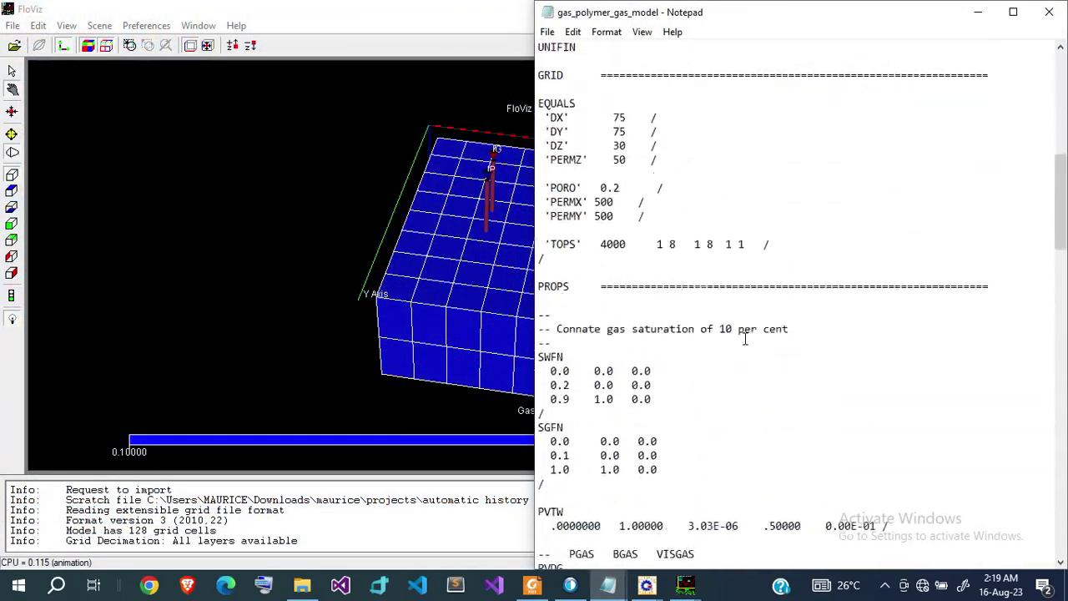
scroll(746, 338, down, 4)
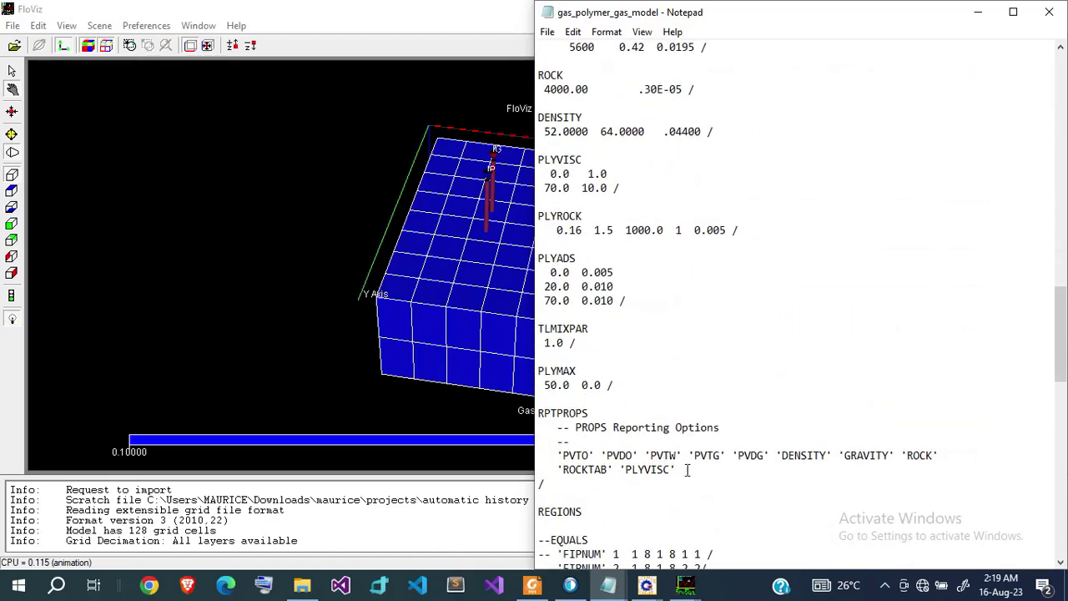
drag(676, 470, 547, 456)
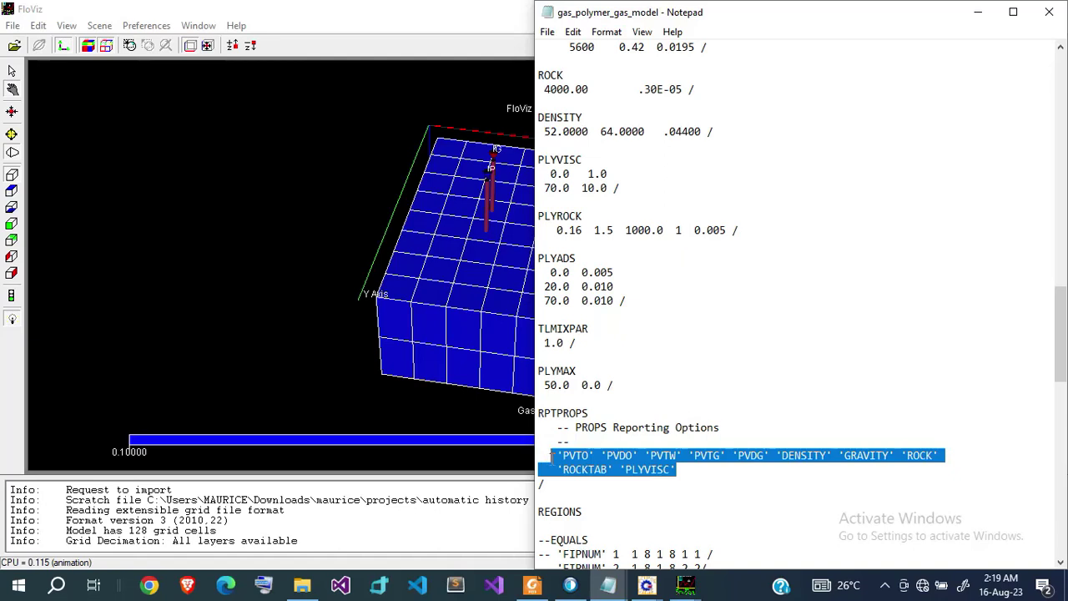
click(551, 459)
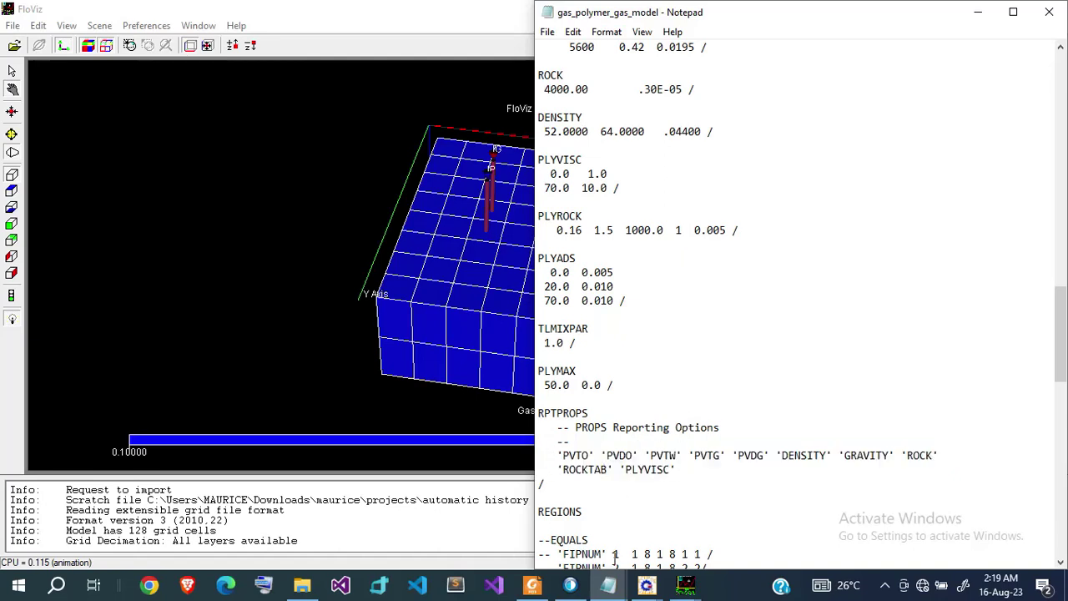
Step: Switch to the gas_gas_model file in Notepad and examine its sections, marking the RPTPROPS reporting options
mouse_move(608, 584)
mouse_move(646, 546)
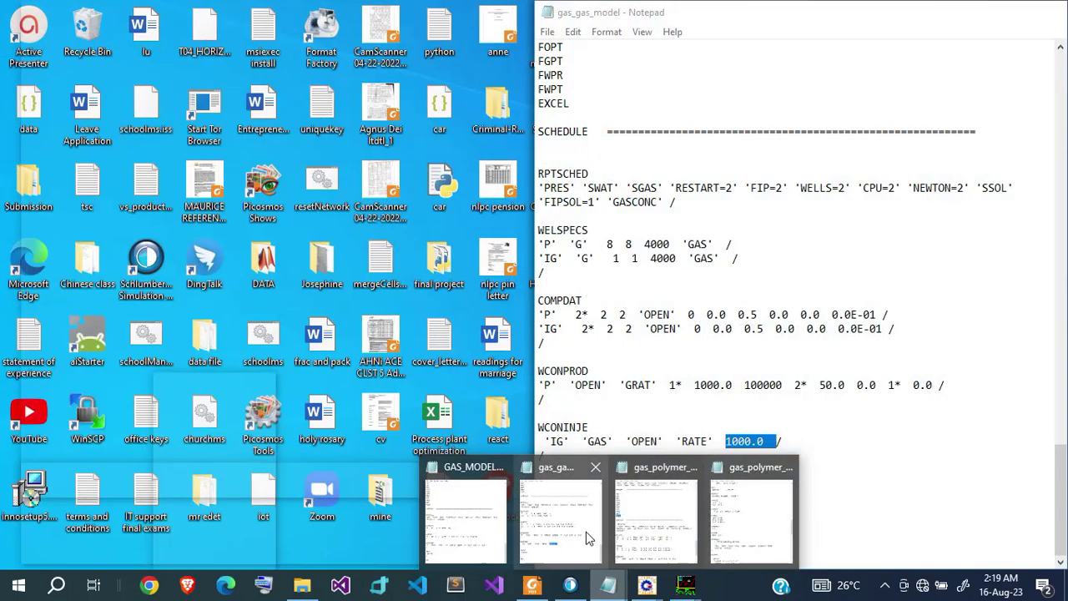
click(584, 543)
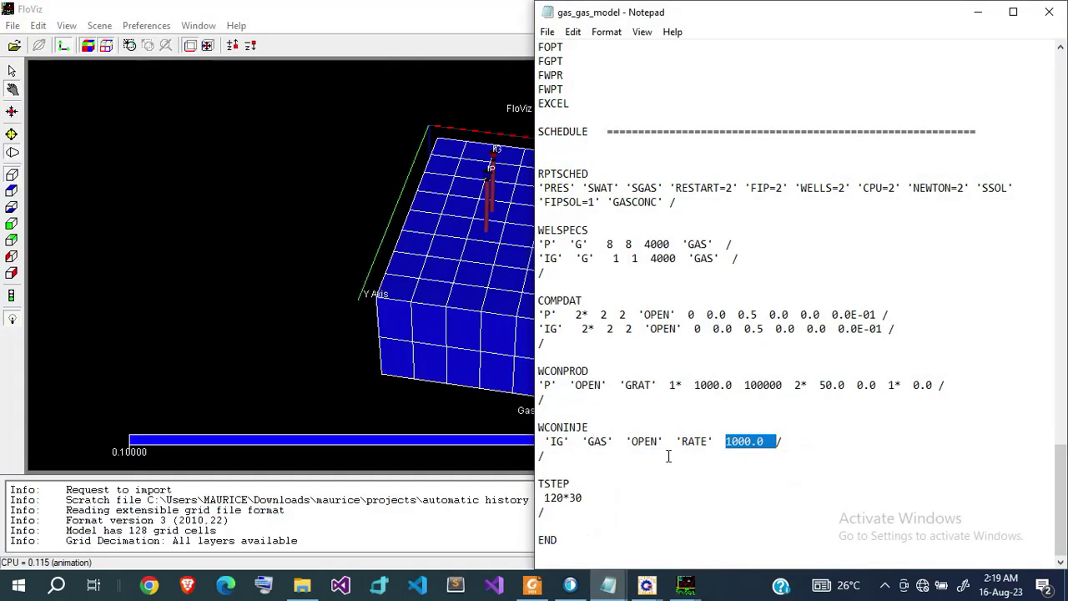
scroll(669, 456, up, 20)
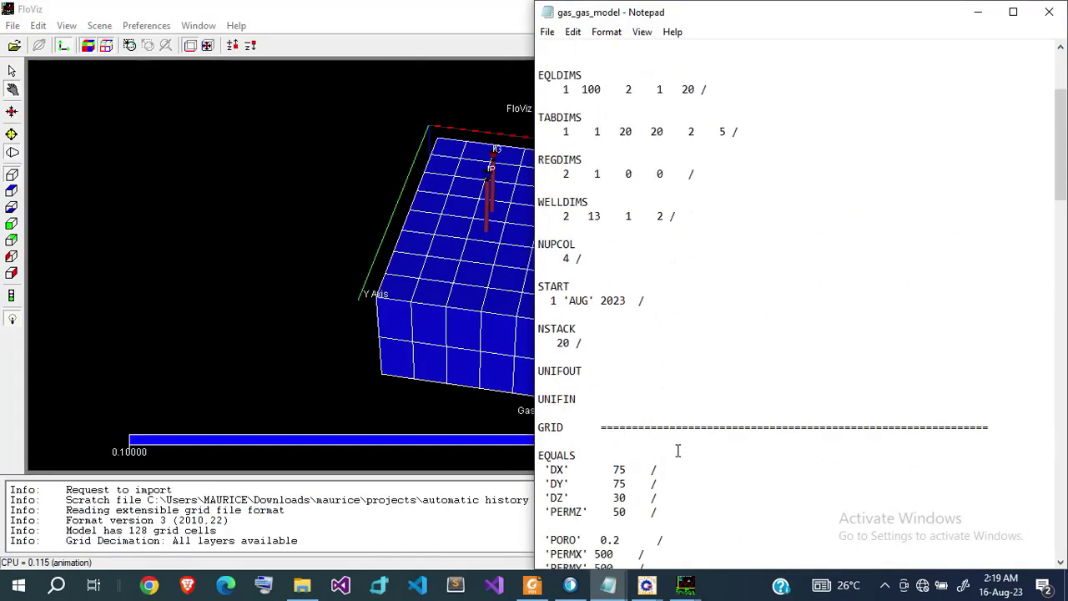
scroll(678, 450, down, 20)
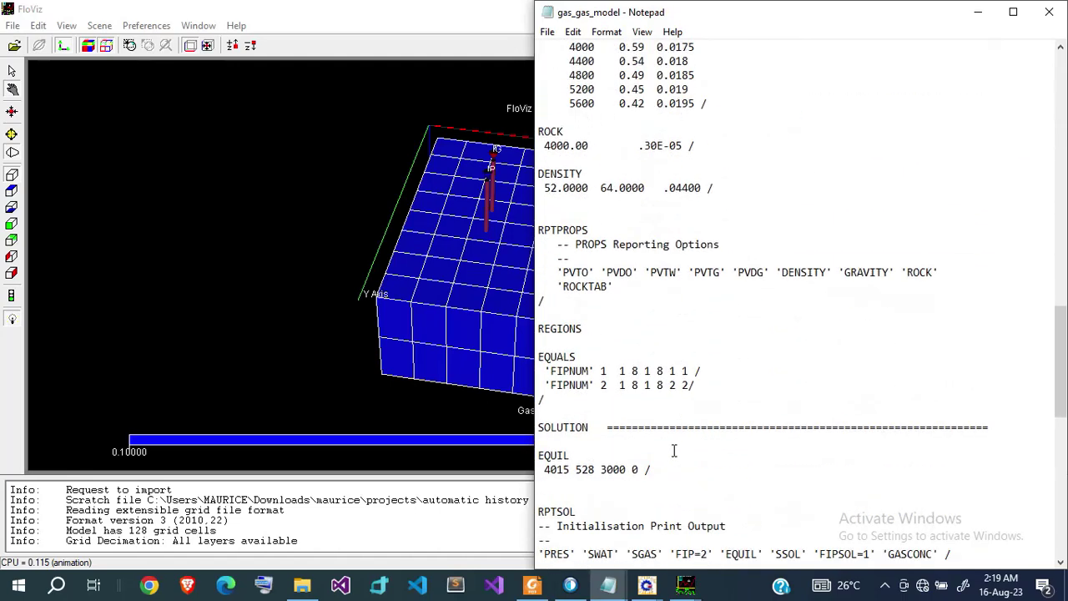
scroll(644, 306, up, 14)
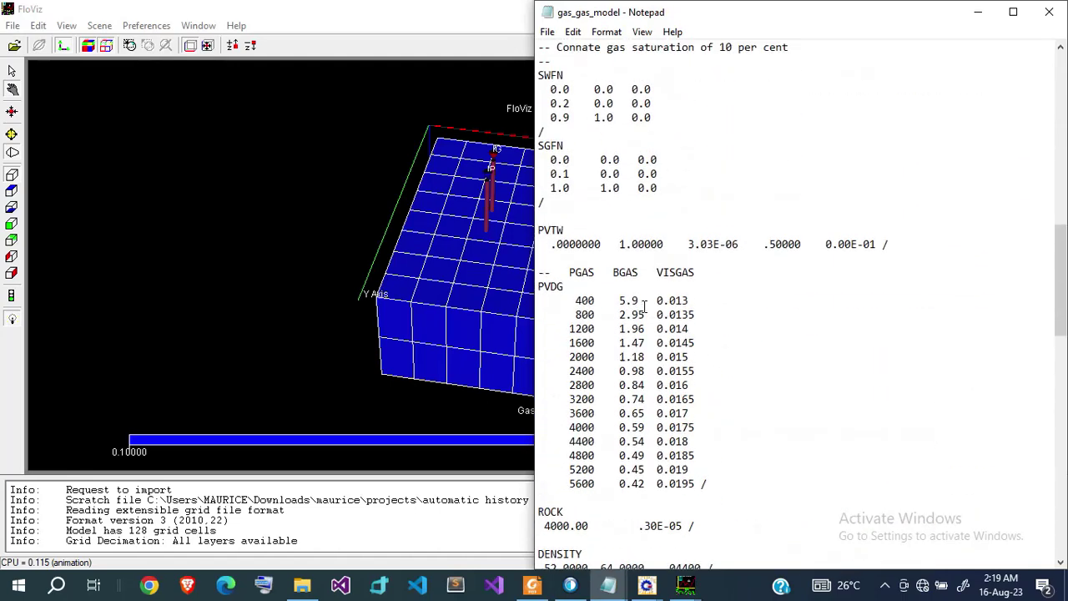
scroll(644, 306, down, 2)
scroll(644, 307, down, 9)
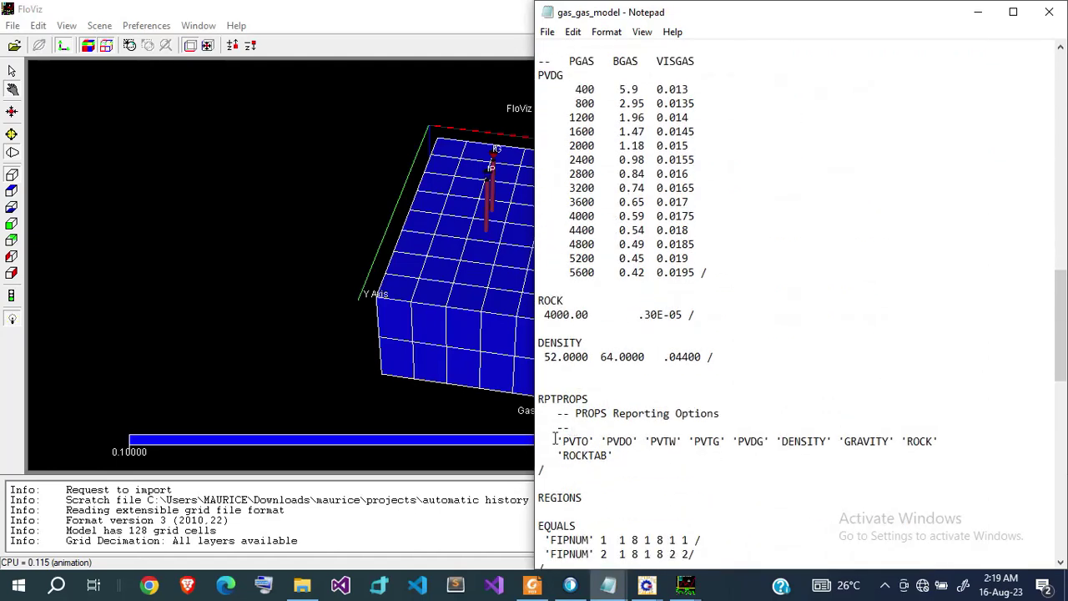
drag(557, 441, 616, 455)
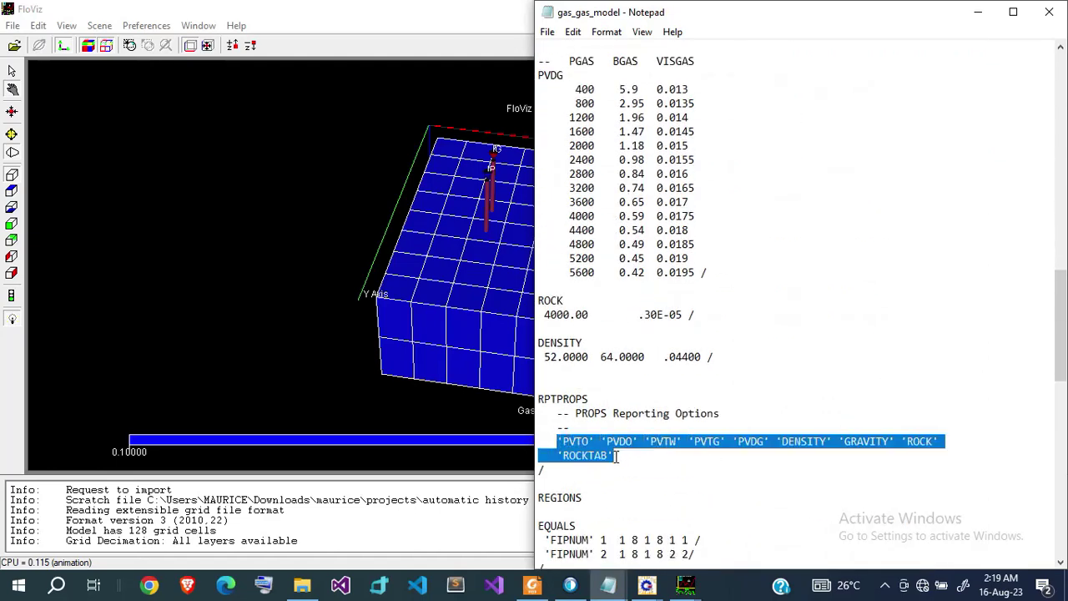
Step: Tile the gas_gas_model window above the gas_polymer_gas_model window in the same half of the screen
key(alt+Tab)
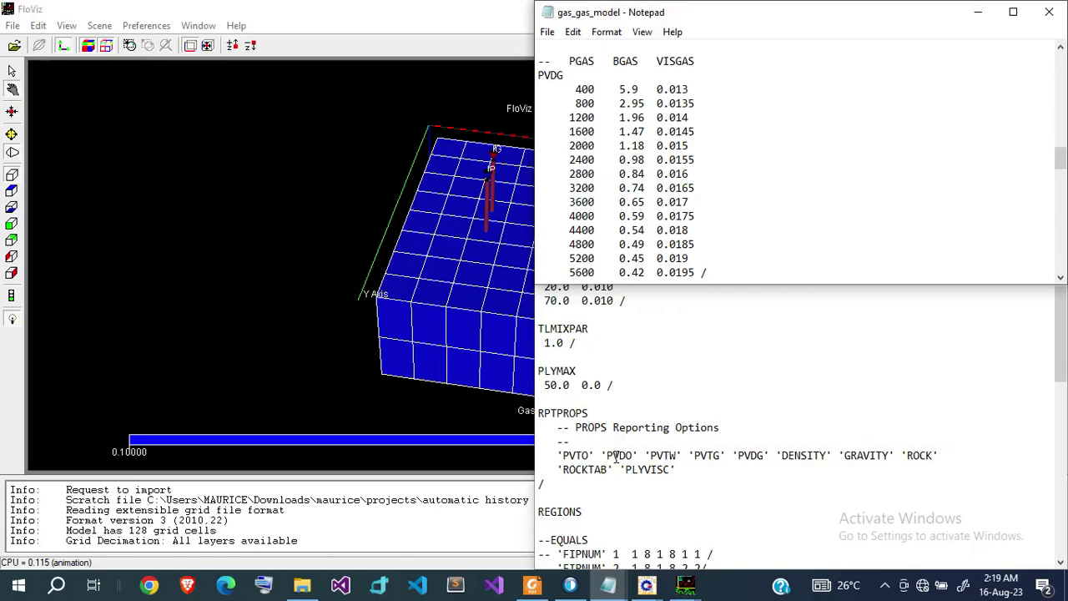
click(749, 475)
key(super+Down)
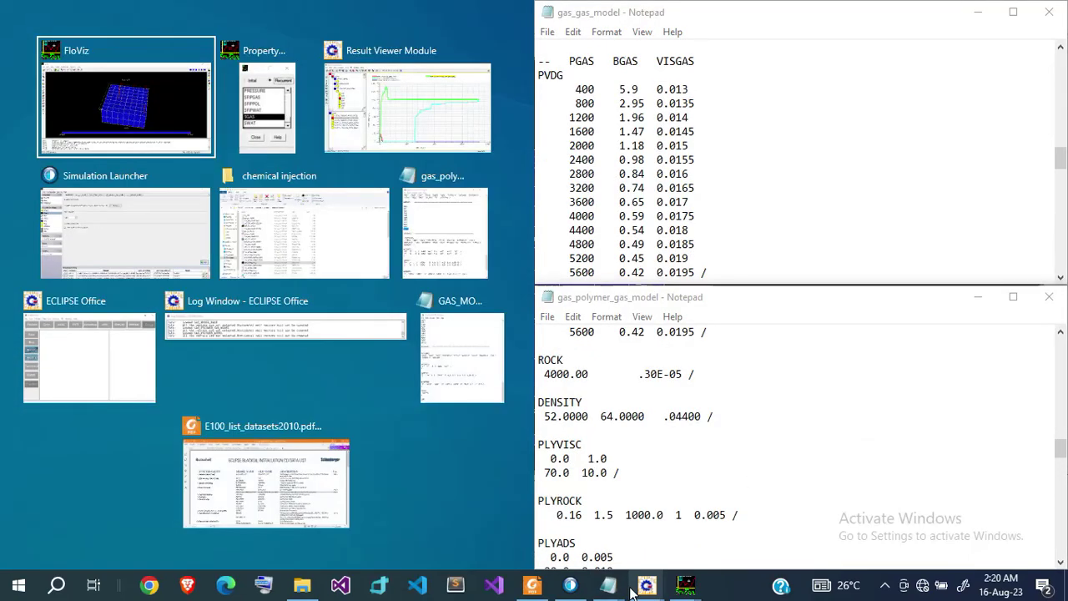
Step: Bring up the gas_polymer_model file and tile it in the quarter of the screen beside gas_polymer_gas_model
click(609, 586)
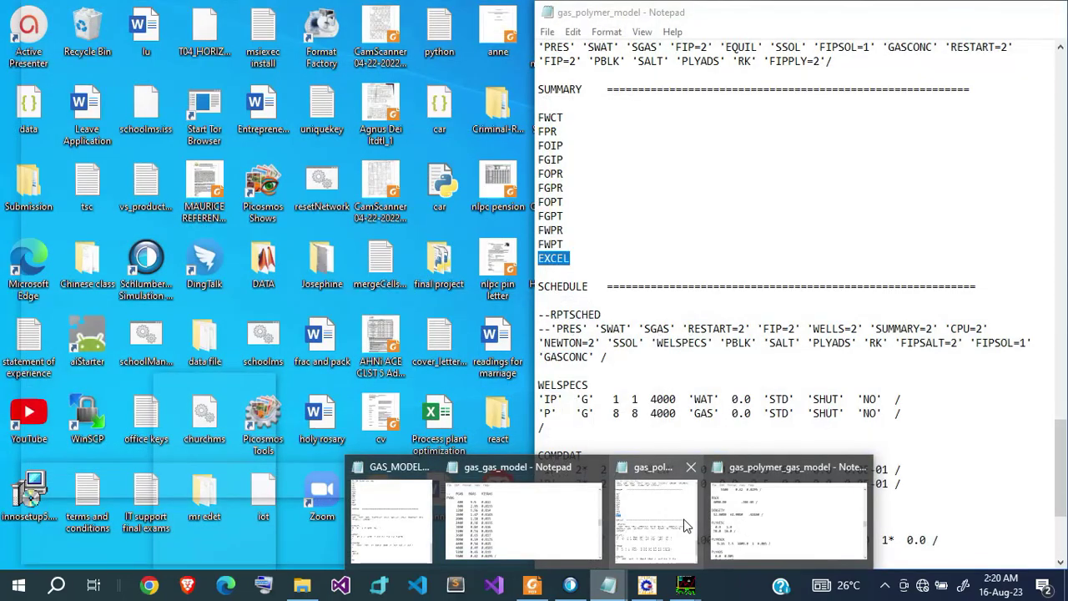
click(688, 526)
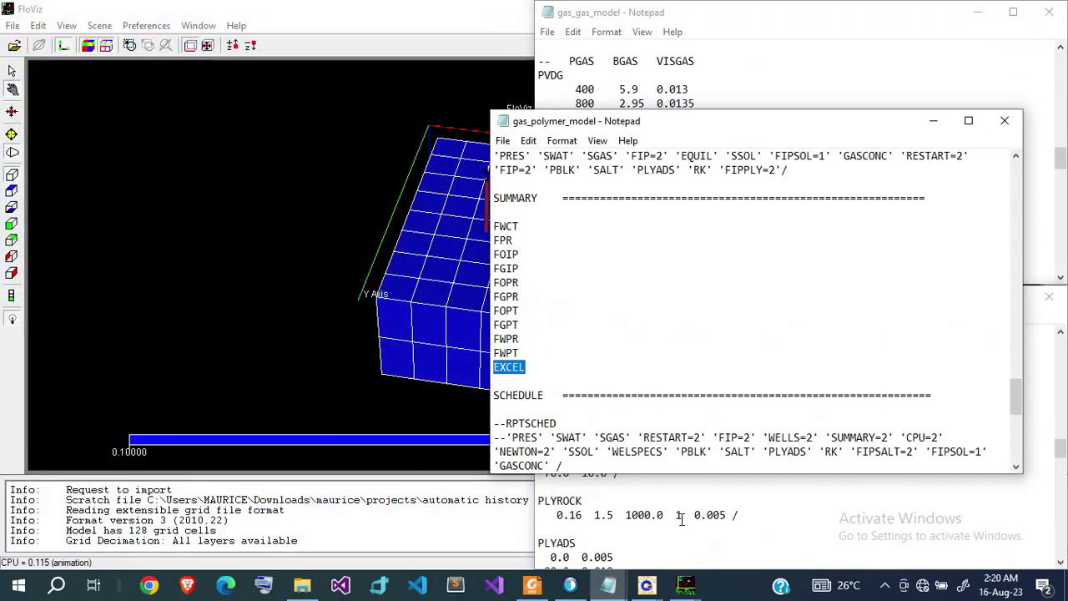
key(alt+F4)
key(alt+Tab)
key(super+Left)
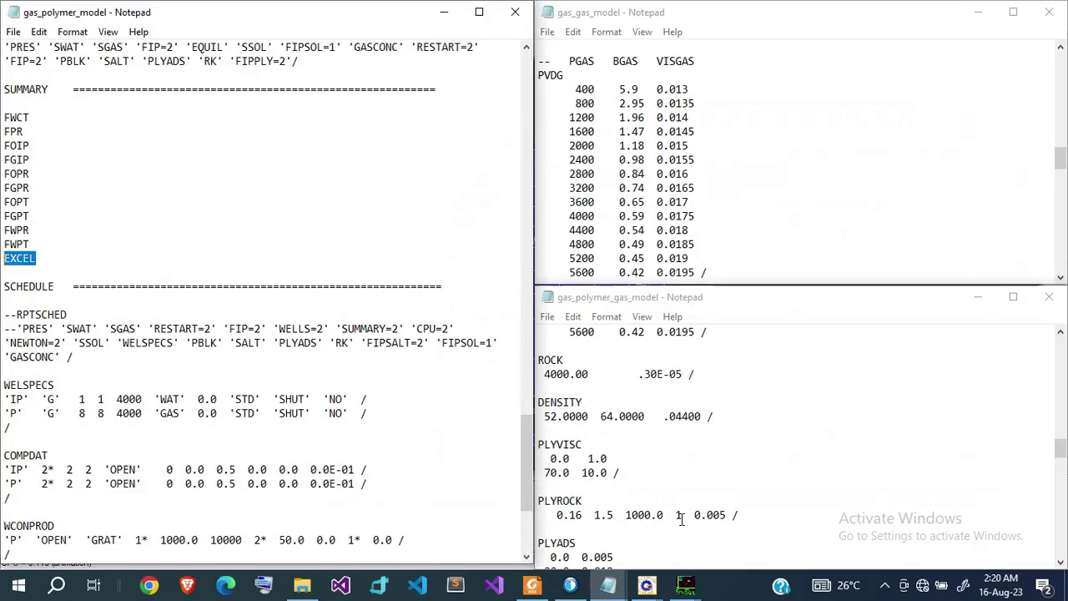
key(super+Down)
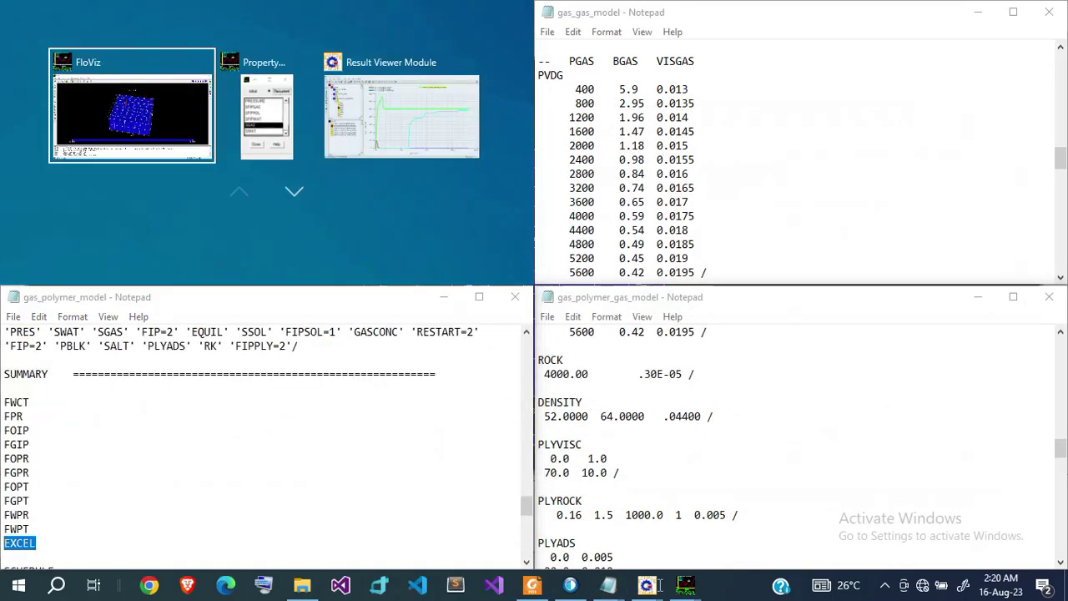
Step: Bring up the GAS_MODEL_BASE file and tile it in the remaining quarter of the screen beside gas_gas_model
click(608, 585)
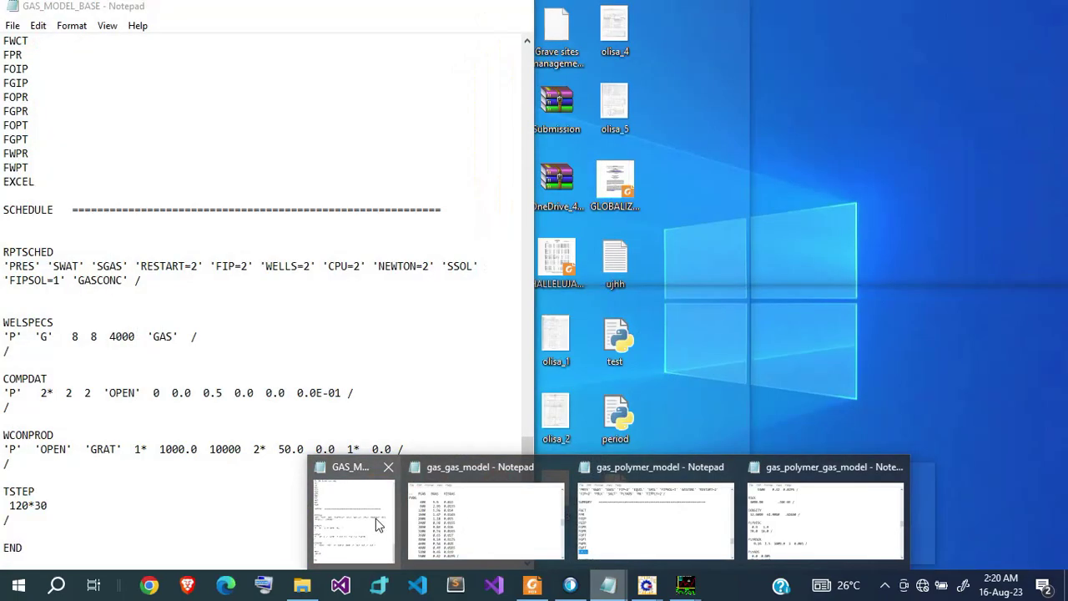
click(373, 526)
key(super+Up)
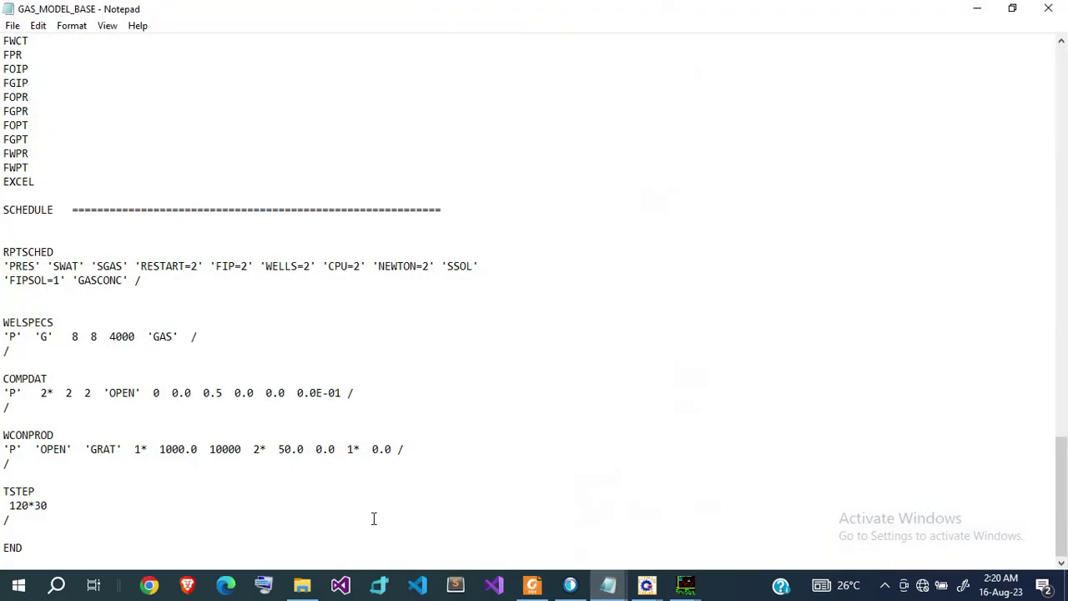
key(super+Left)
key(super+Right)
key(super+Right)
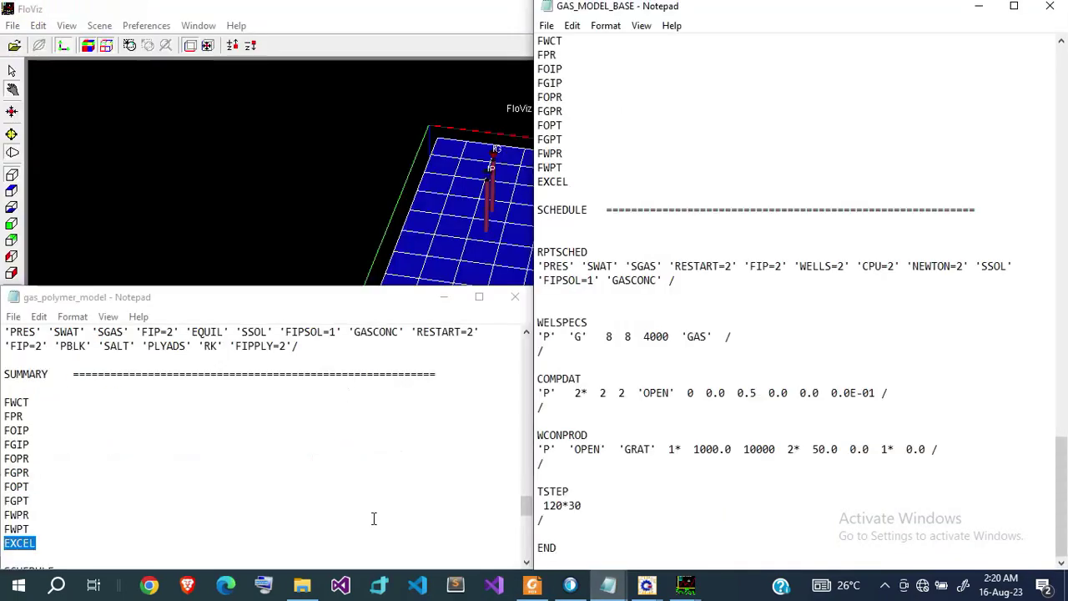
key(super+Up)
key(super+Down)
key(super+Up)
key(super+Down)
key(super+Down)
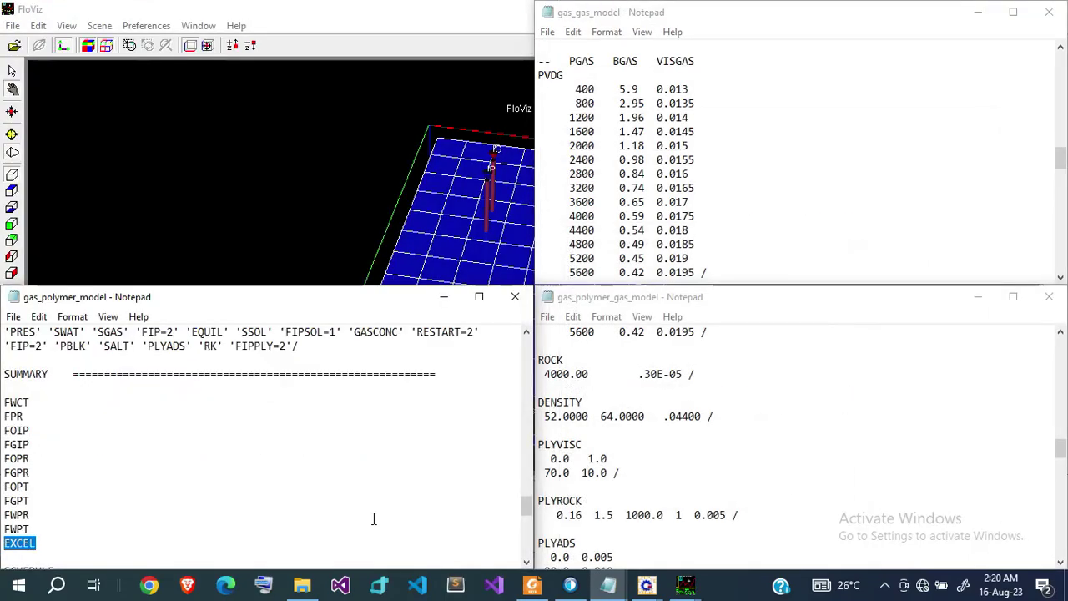
key(super+Up)
key(super+Left)
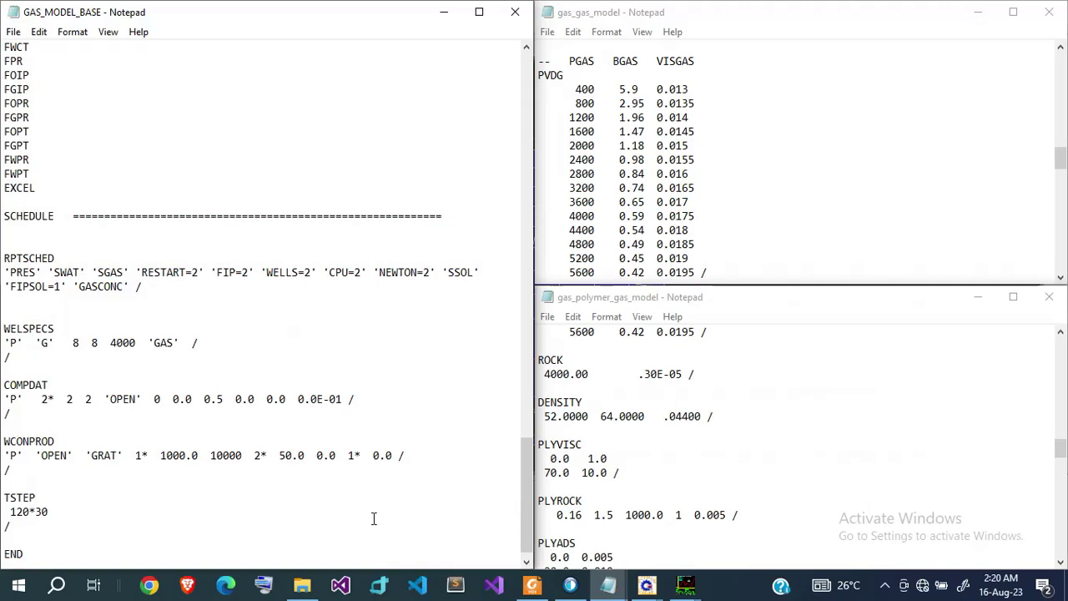
key(super+Down)
key(super+Up)
key(super+Up)
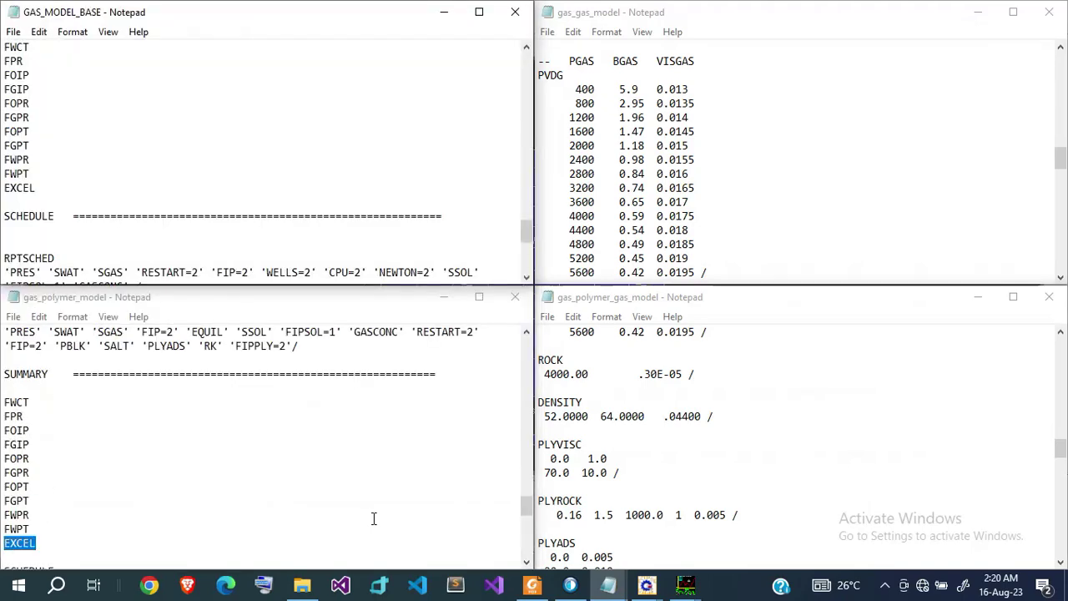
Step: Compare the RPTPROPS reporting options of gas_polymer_gas_model with those of GAS_MODEL_BASE, marking the 'PLYVISC' entry
scroll(716, 370, down, 6)
click(712, 395)
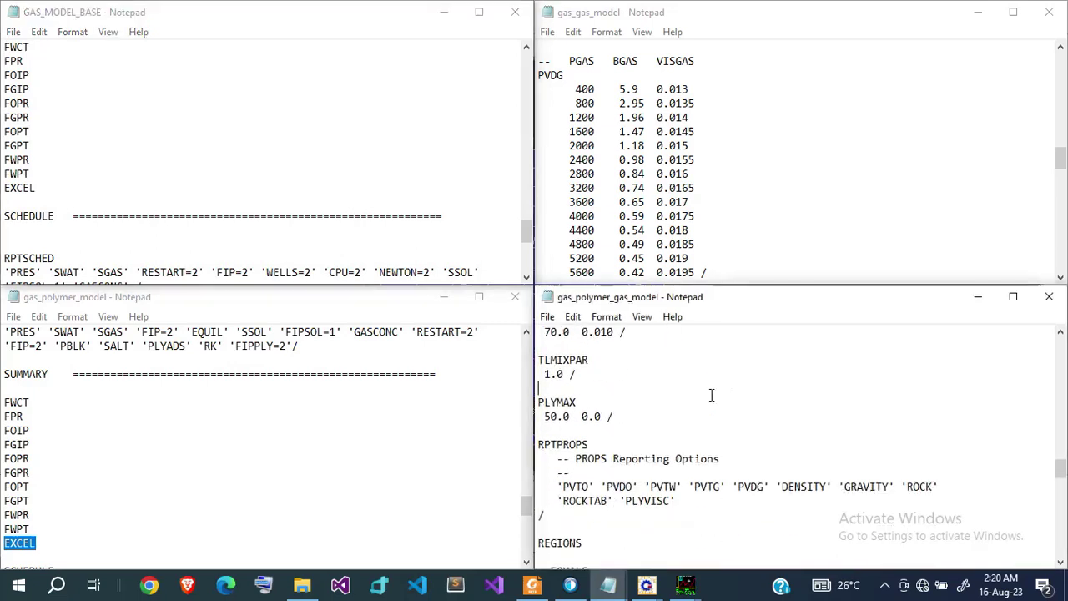
scroll(712, 395, down, 2)
scroll(316, 145, up, 20)
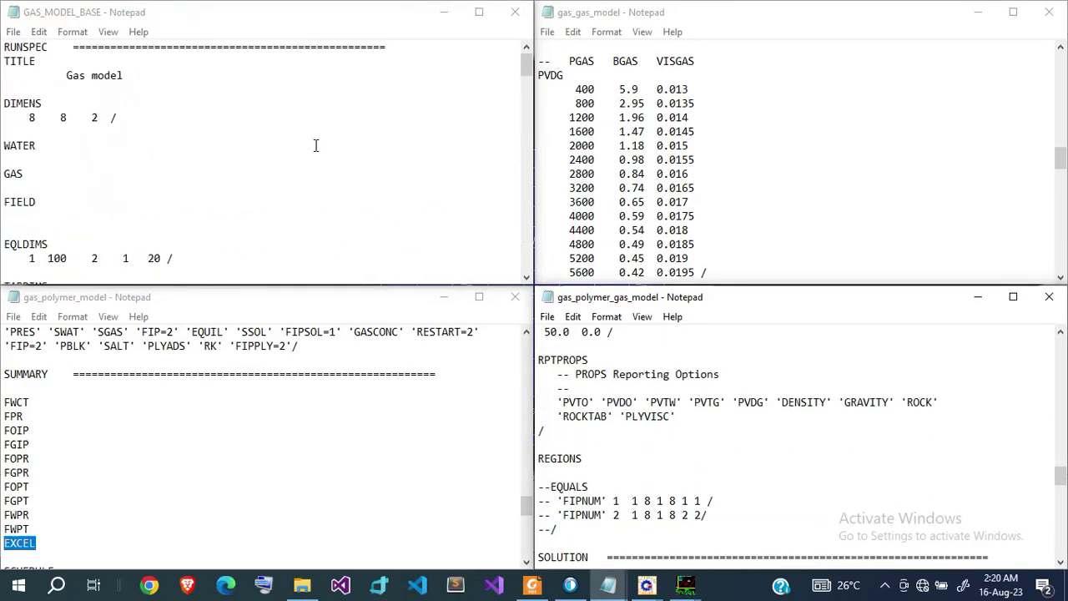
scroll(316, 145, down, 15)
scroll(316, 145, down, 15)
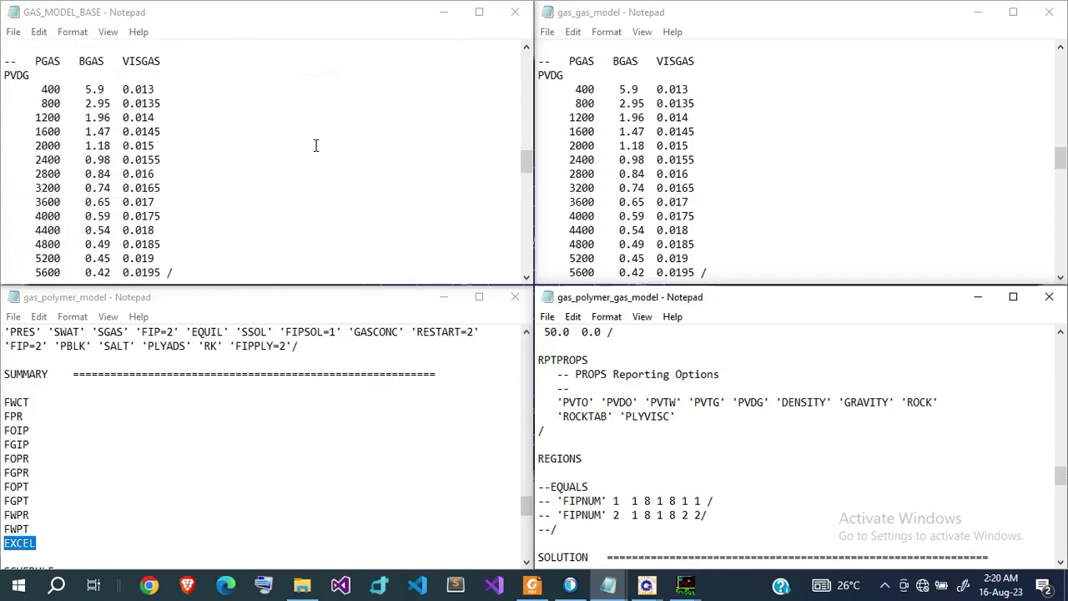
scroll(316, 145, up, 7)
scroll(315, 146, down, 5)
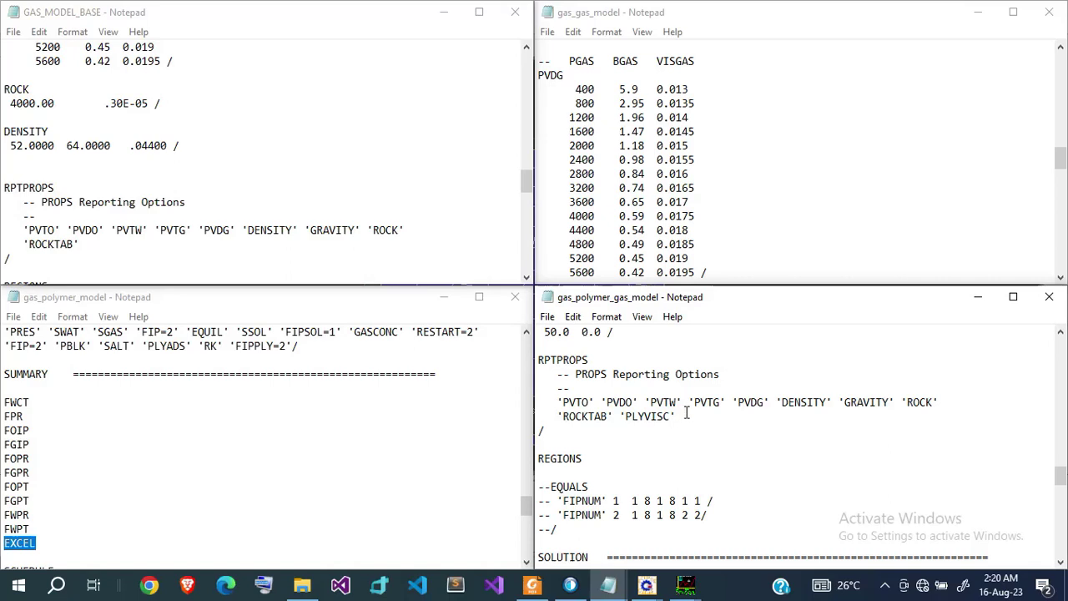
drag(678, 416, 619, 415)
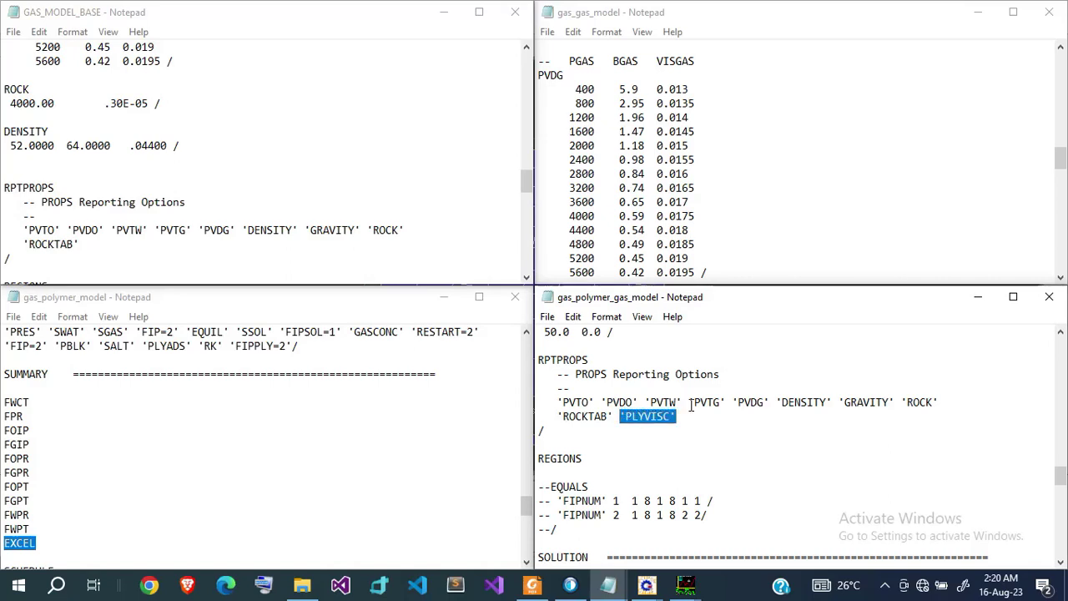
click(646, 431)
Step: Compare the RPTSOL initialisation output options in gas_polymer_gas_model and gas_polymer_model, also viewing the latter's schedule
scroll(646, 431, down, 7)
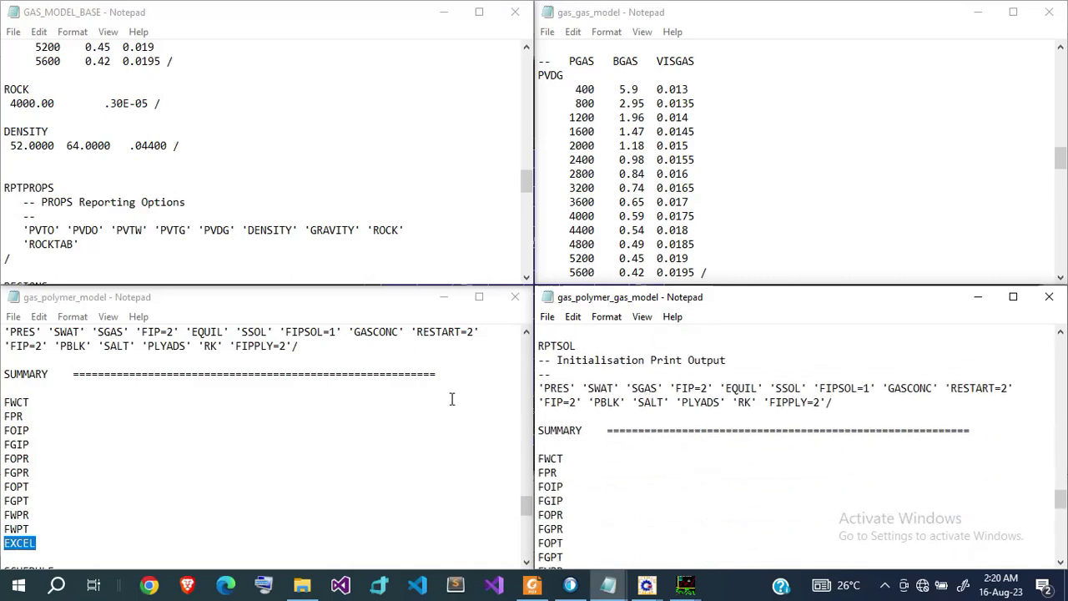
scroll(452, 399, down, 10)
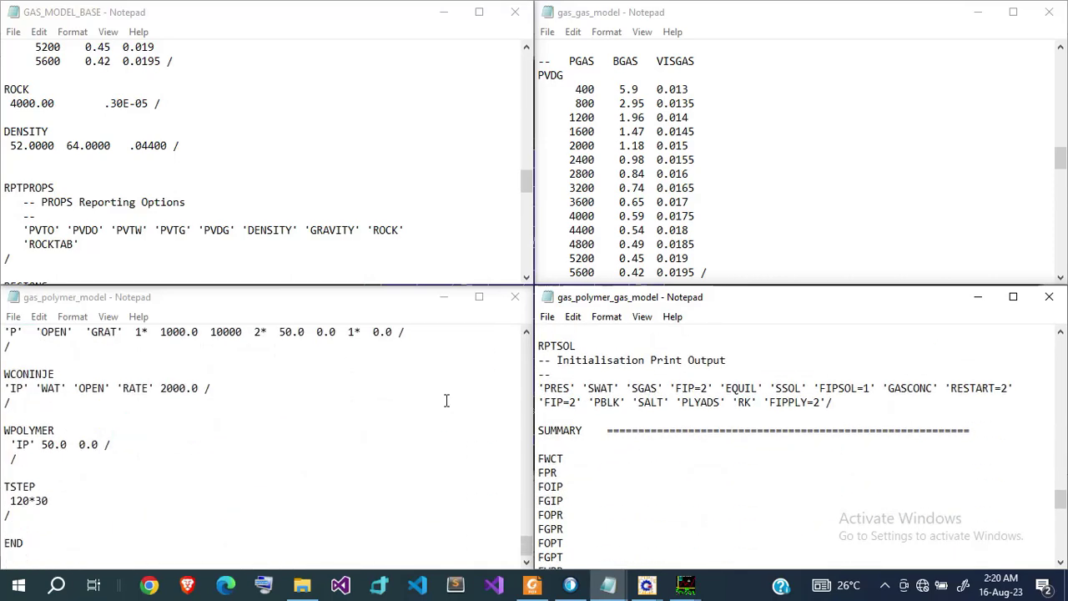
scroll(447, 400, up, 8)
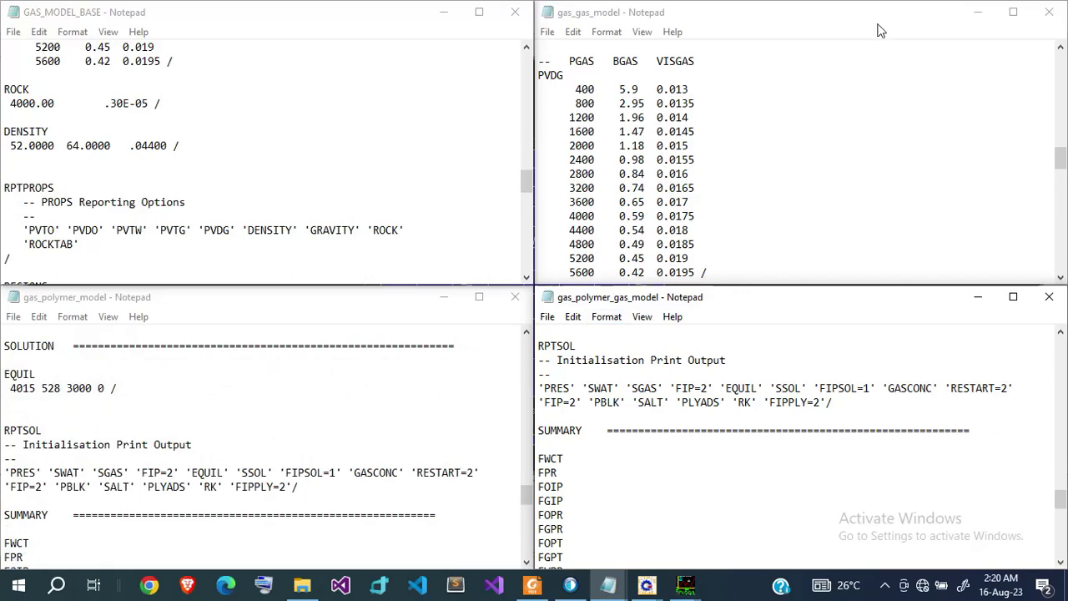
Step: Switch to FloViz, view the polymer-gas model once more and close the program
click(685, 584)
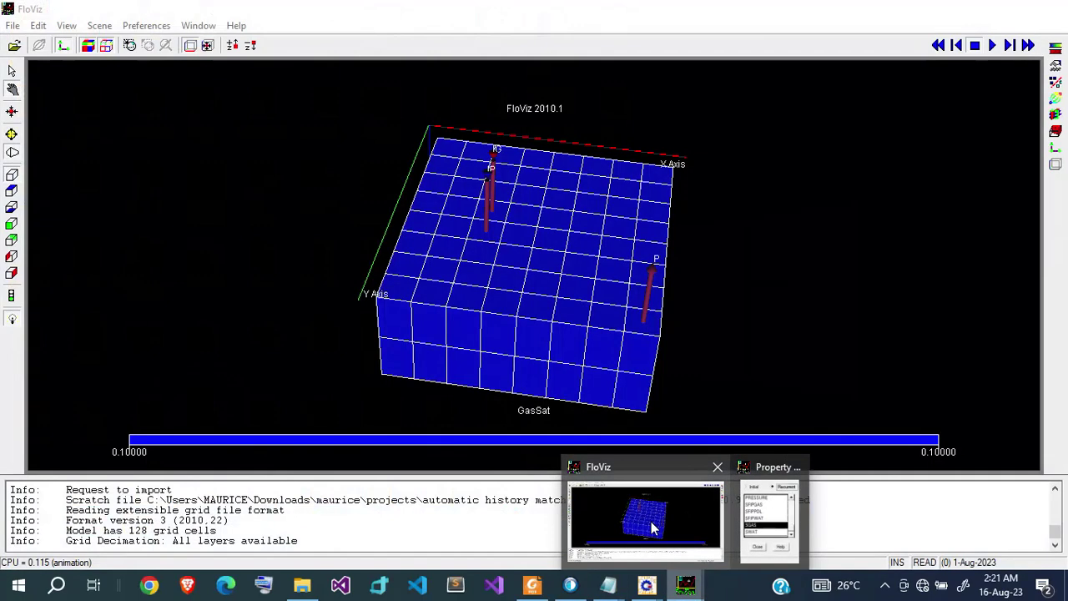
click(652, 524)
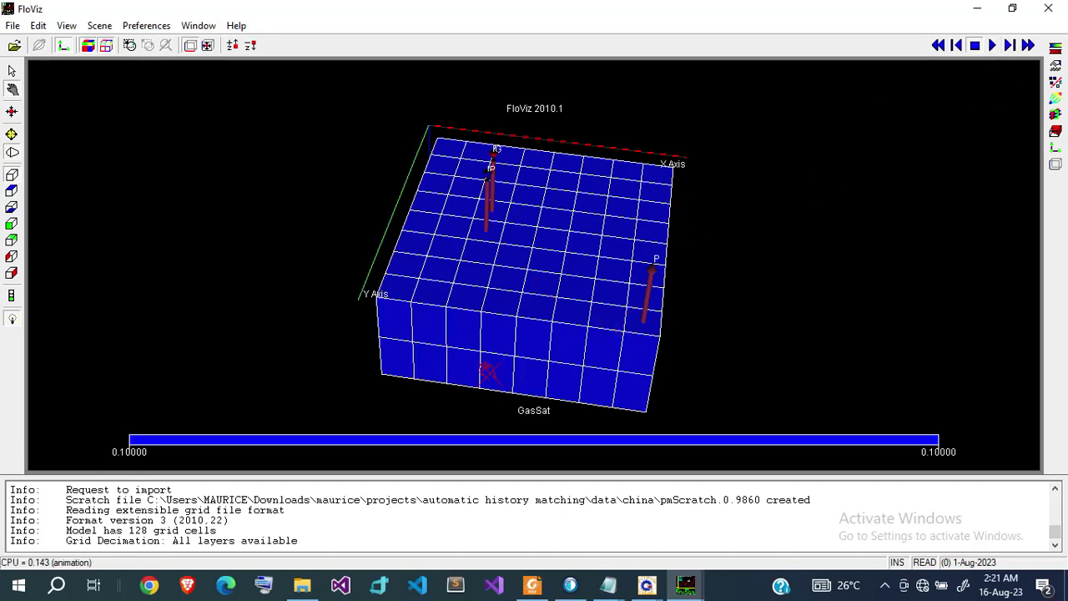
click(1048, 9)
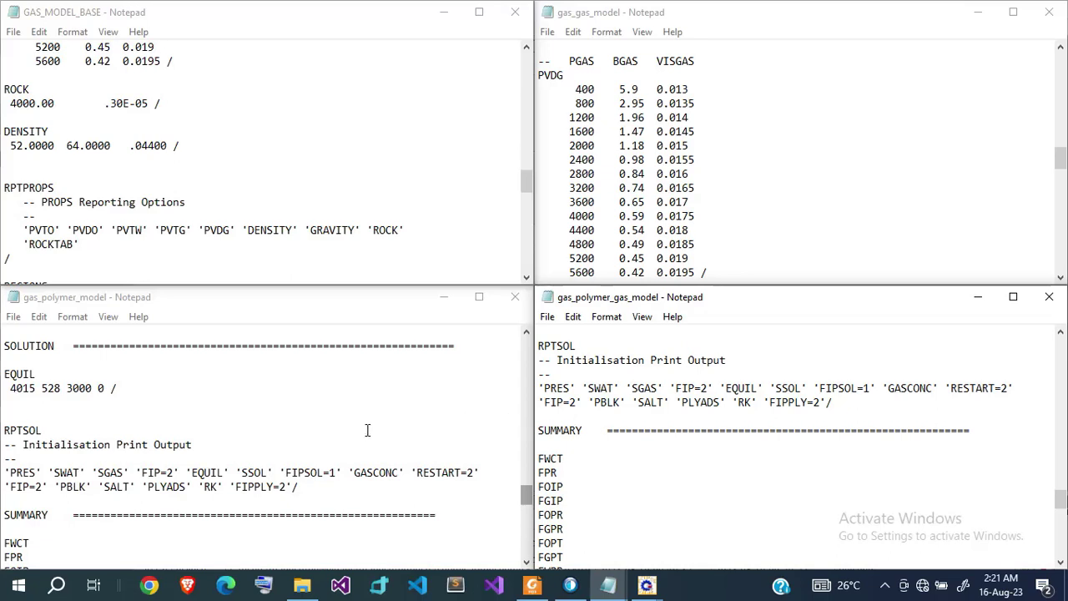
Step: Switch to the chemical injection folder, open the oil_model DATA file in Notepad and maximise its window
mouse_move(300, 590)
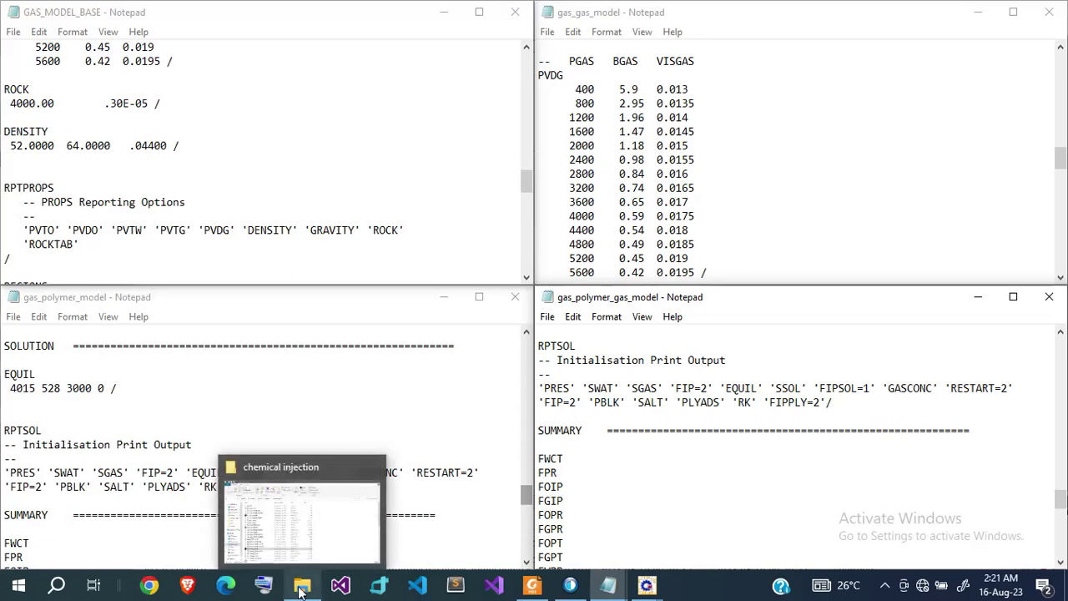
click(300, 513)
scroll(330, 421, down, 5)
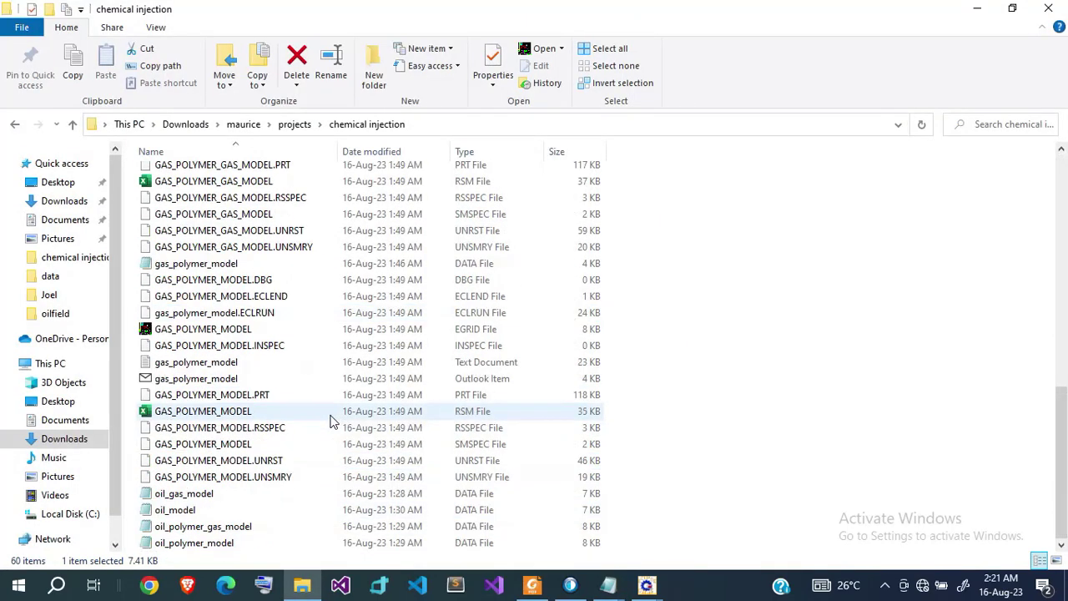
click(183, 513)
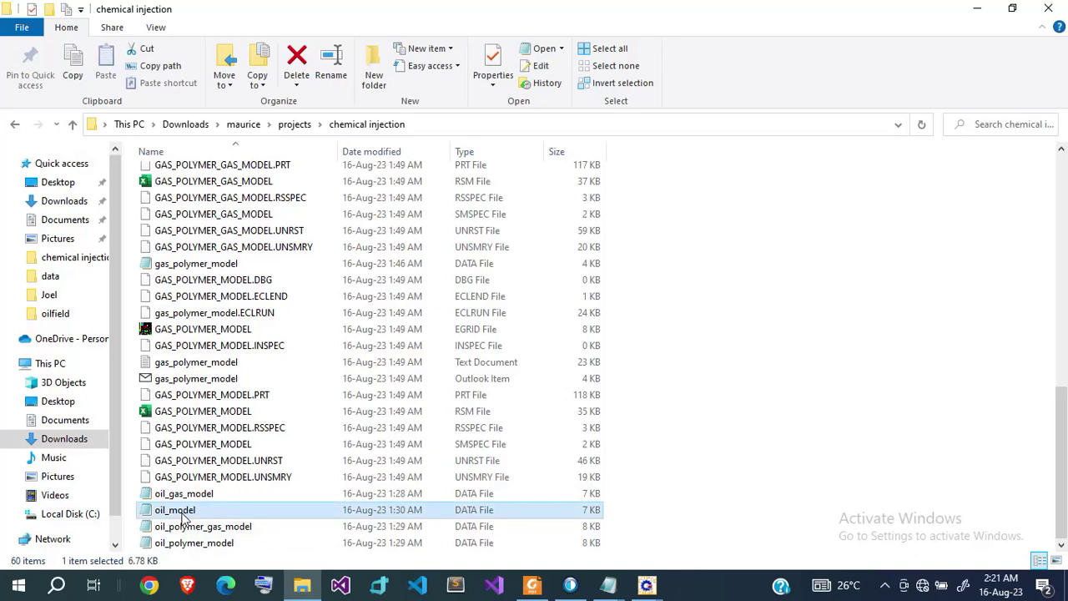
double_click(183, 516)
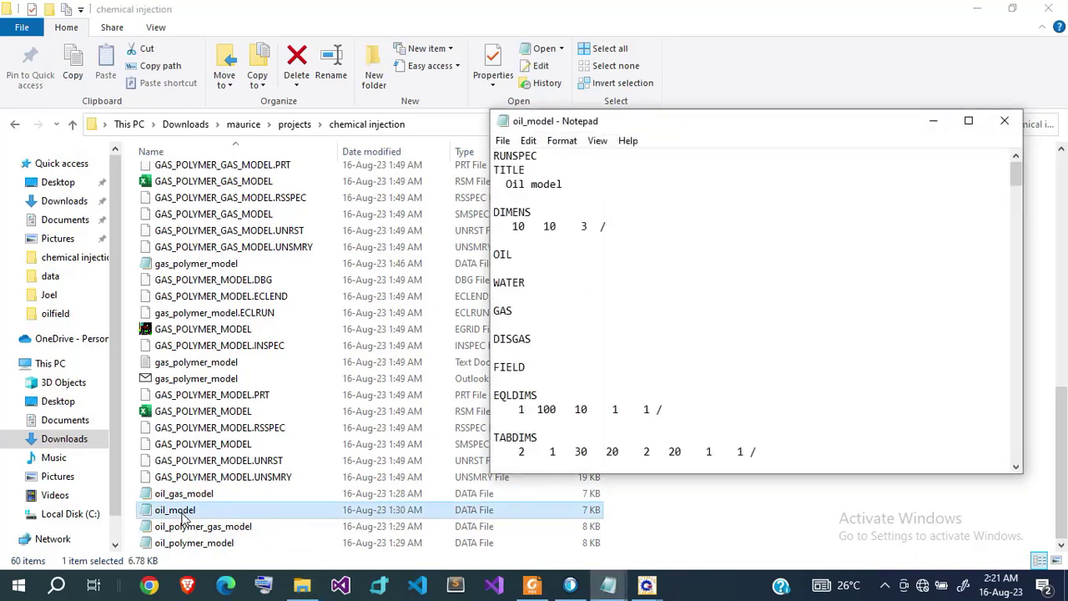
click(968, 122)
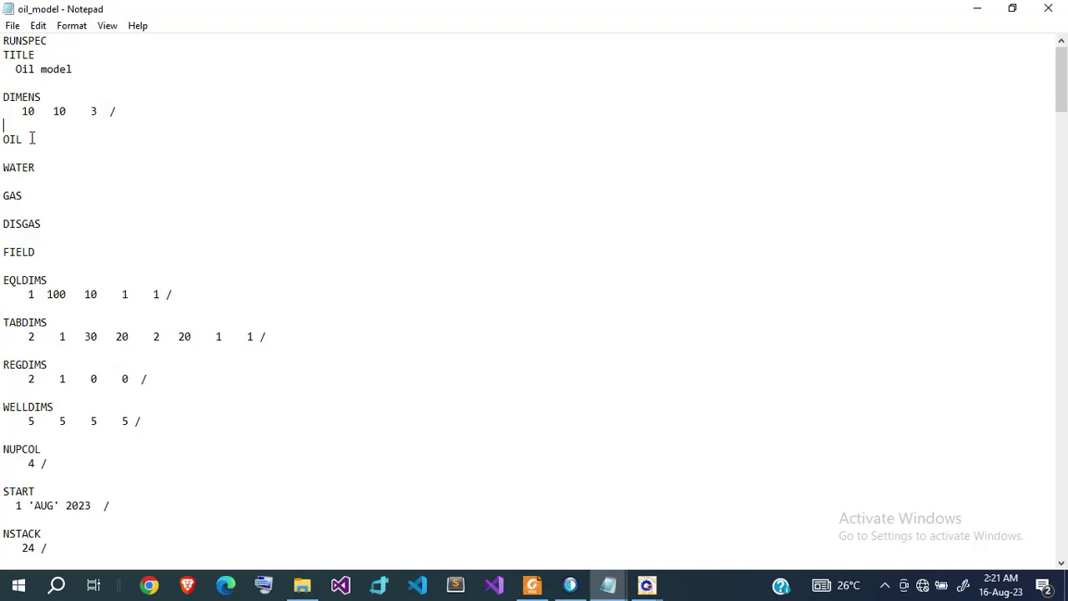
Step: Mark the DIMENS grid dimensions and the OIL, WATER and GAS phase keywords in oil_model's RUNSPEC section
drag(24, 113, 103, 111)
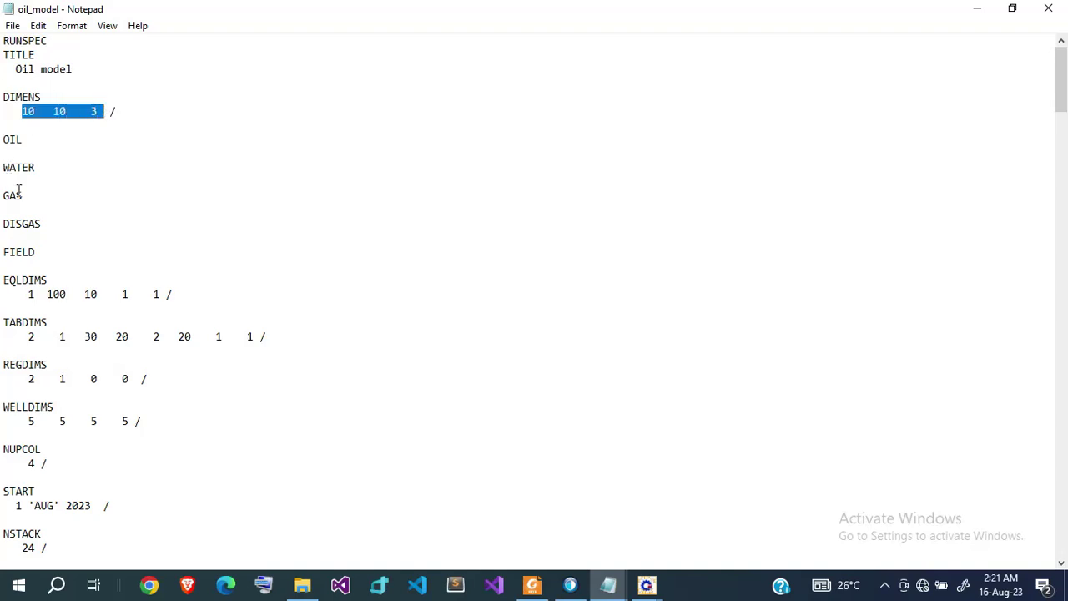
drag(26, 198, 7, 139)
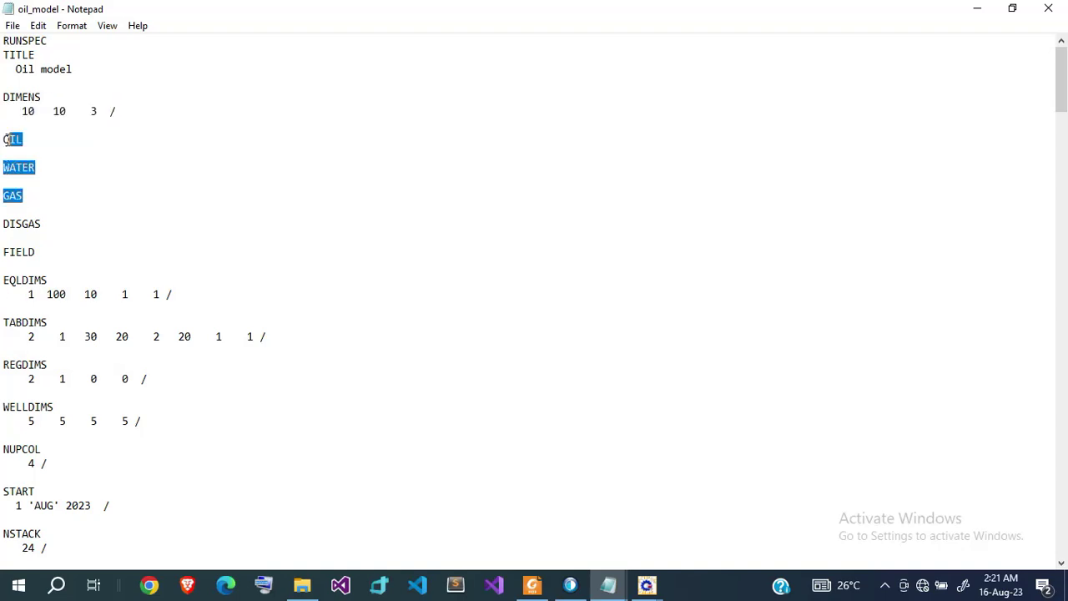
click(5, 140)
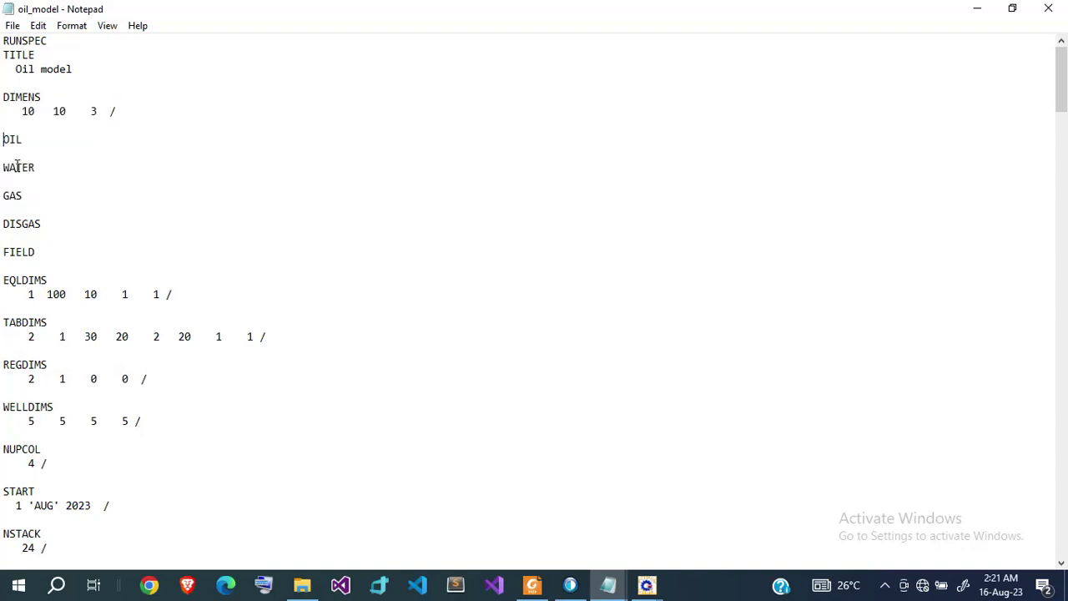
double_click(23, 220)
drag(24, 198, 3, 186)
Step: Read through oil_model's GRID definitions, RPTGRID outputs and PROPS tables down to the end of the file
scroll(74, 398, down, 2)
scroll(73, 398, down, 11)
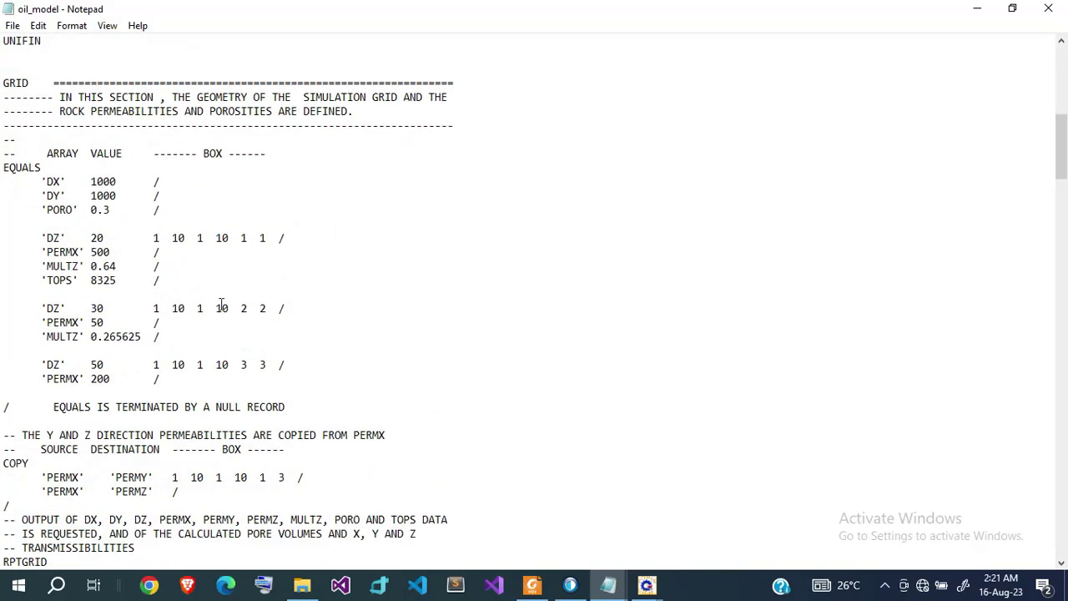
scroll(221, 304, down, 5)
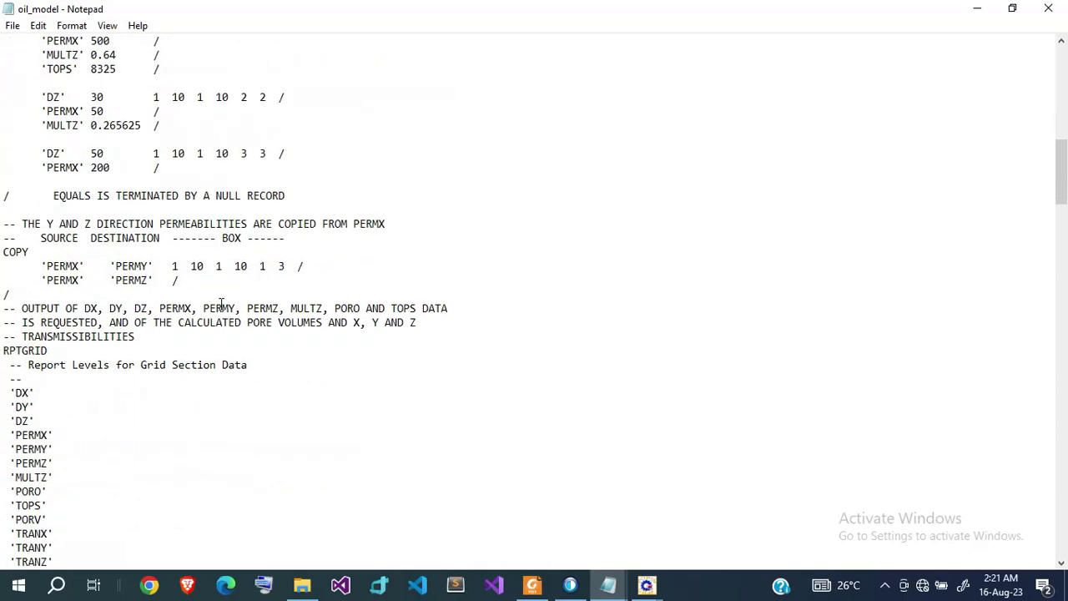
scroll(221, 302, down, 10)
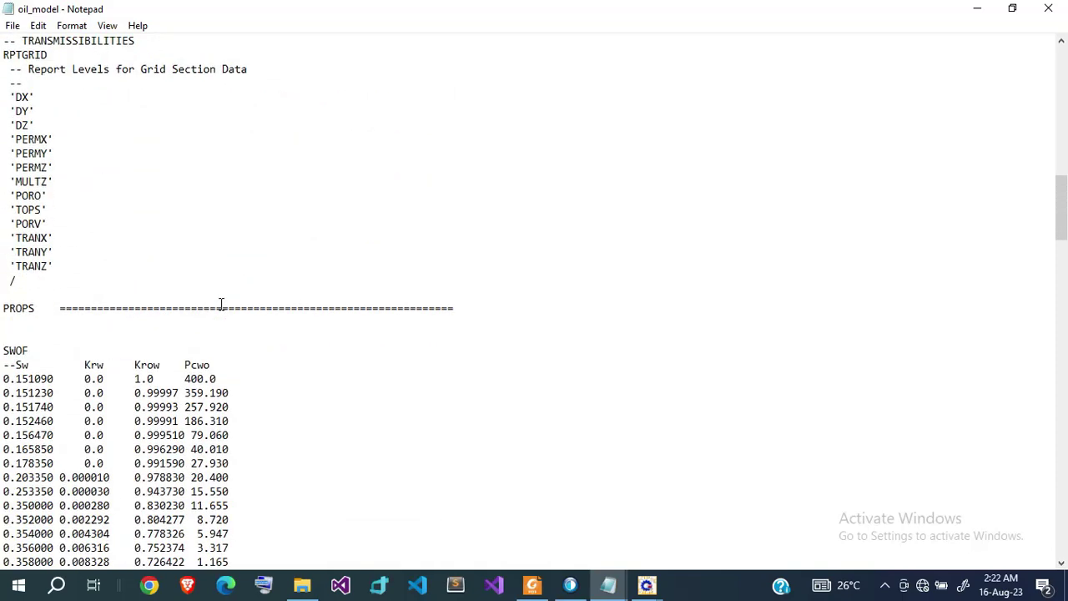
scroll(221, 302, down, 20)
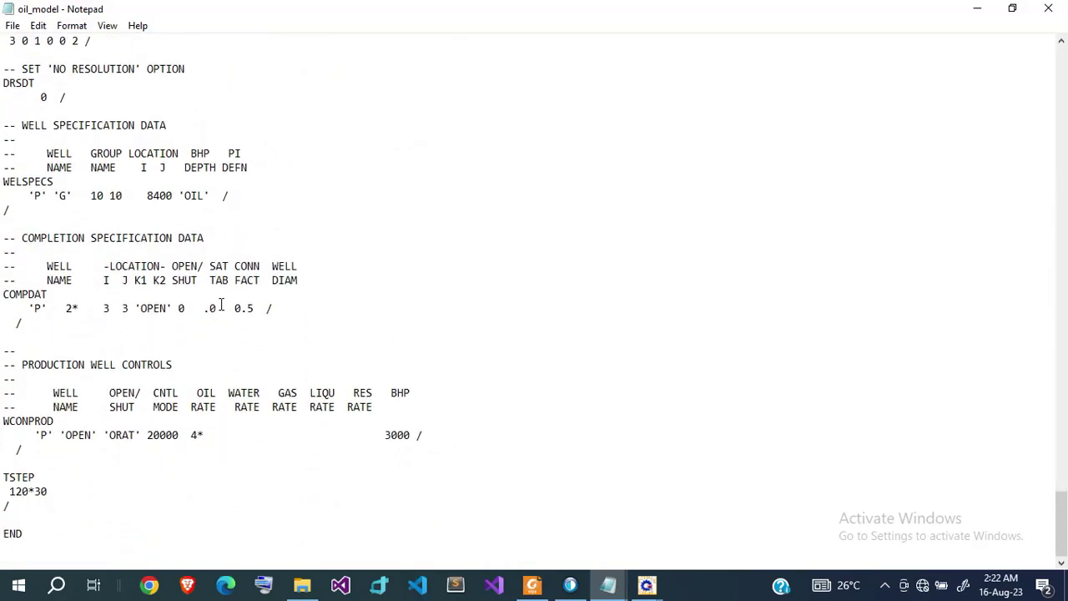
Step: Examine oil_model's SCHEDULE section, marking producer 'P' in WELSPECS, its 'OIL' phase and its COMPDAT completion layers
scroll(167, 175, up, 3)
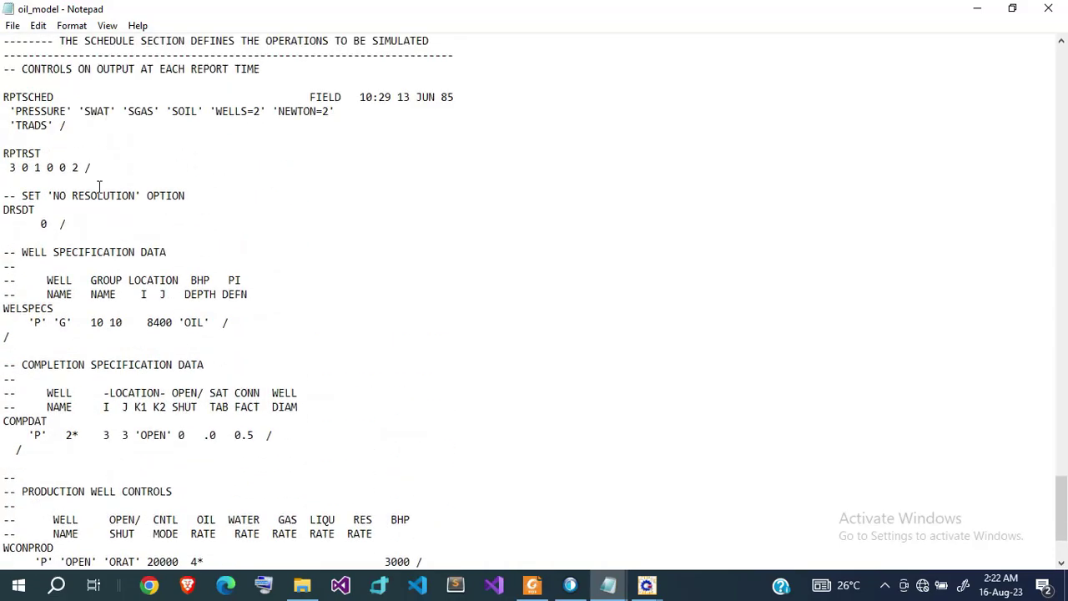
scroll(50, 141, up, 3)
scroll(64, 181, down, 4)
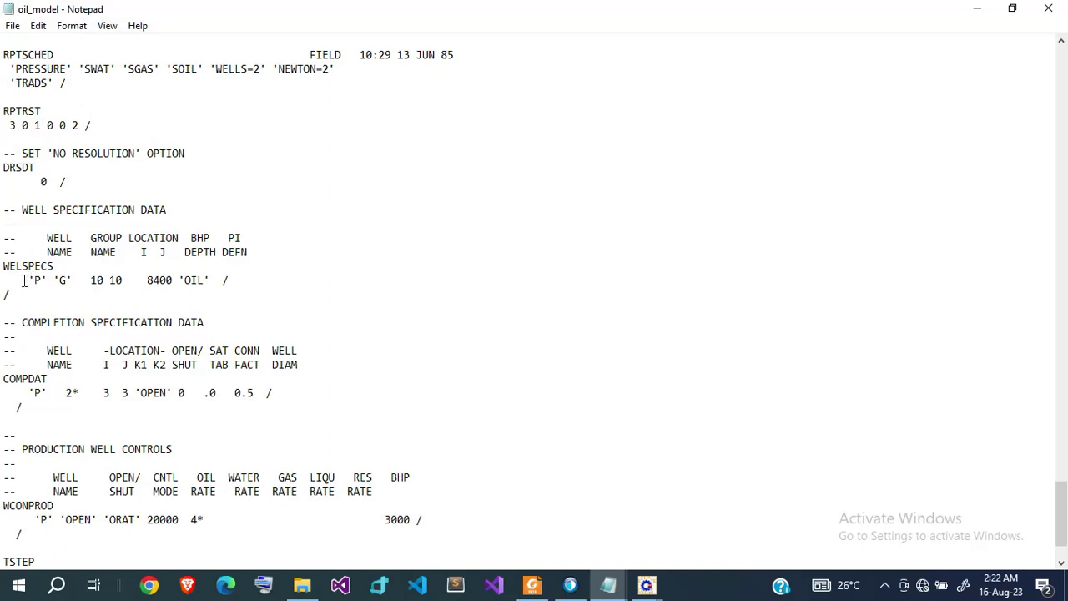
drag(24, 278, 207, 273)
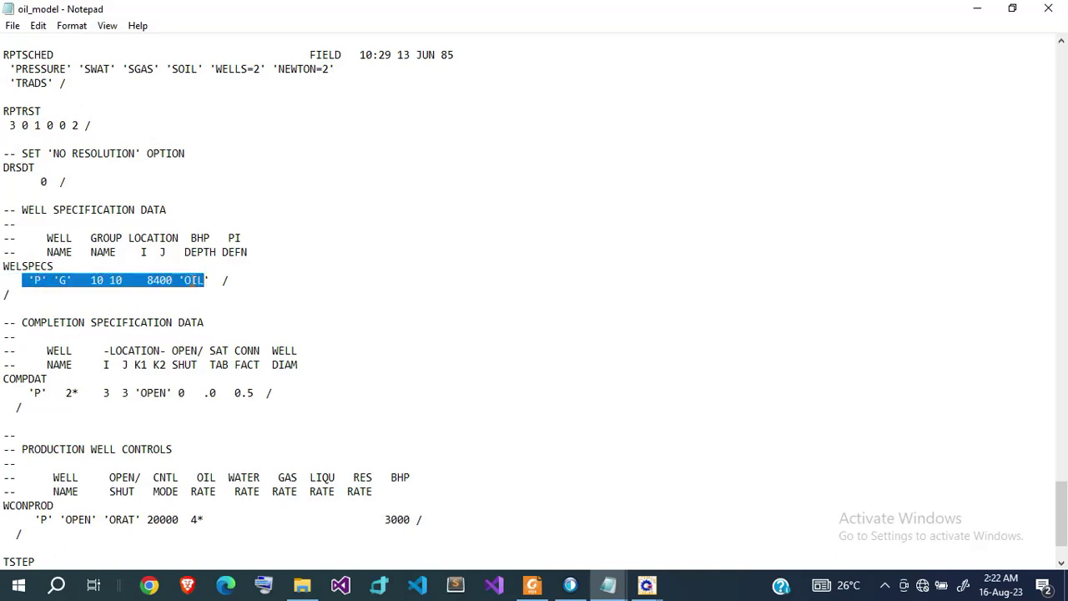
double_click(193, 280)
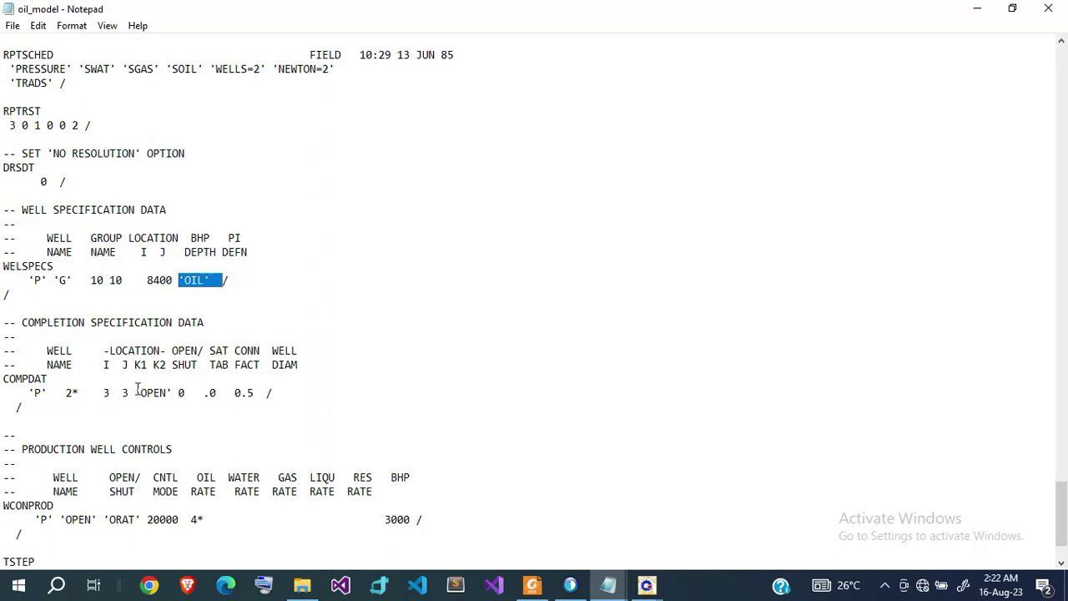
drag(98, 393, 131, 394)
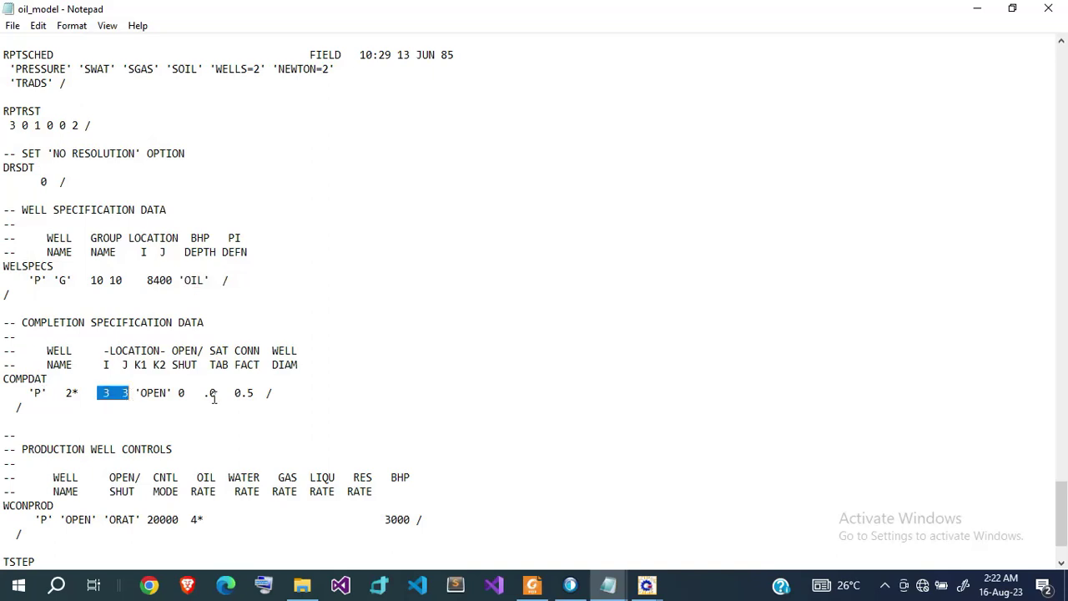
scroll(142, 493, down, 2)
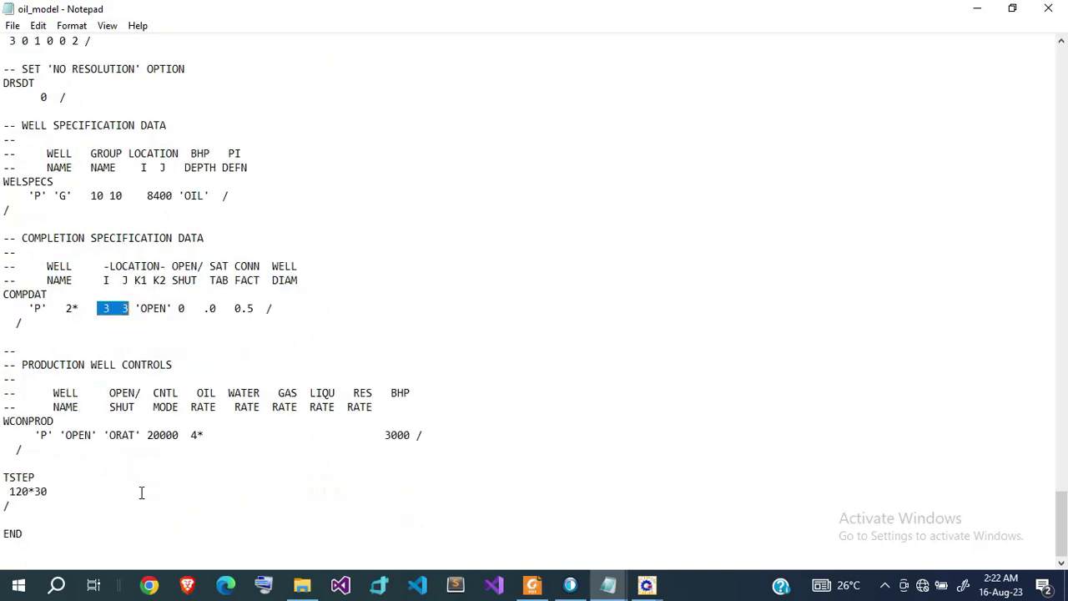
click(158, 435)
click(205, 520)
Step: Switch to the chemical injection folder, open the oil_gas_model DATA file in Notepad and maximise its window
click(302, 585)
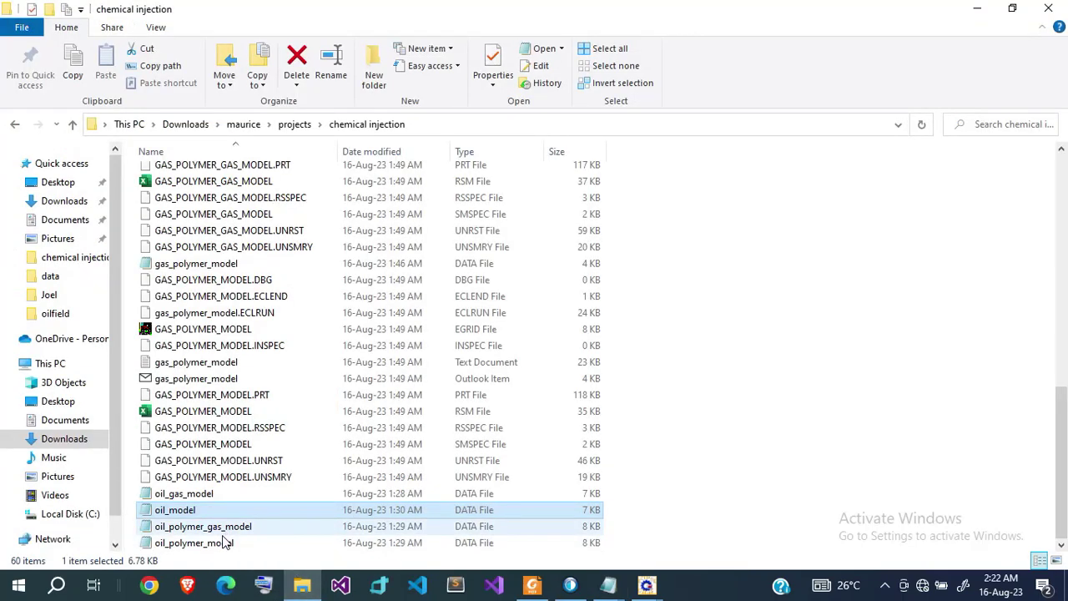
double_click(175, 493)
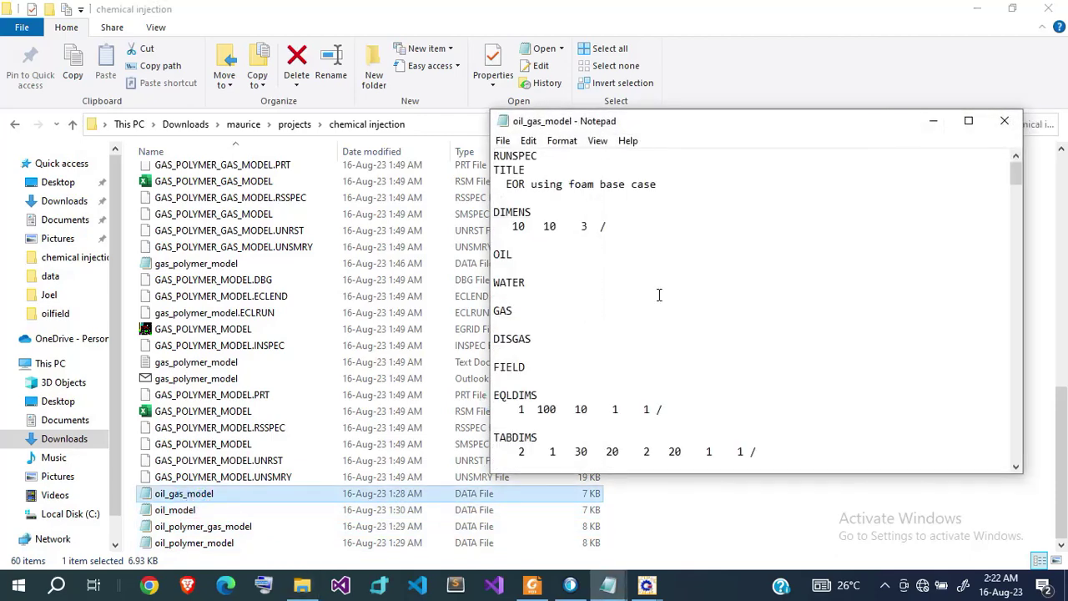
click(658, 295)
click(968, 120)
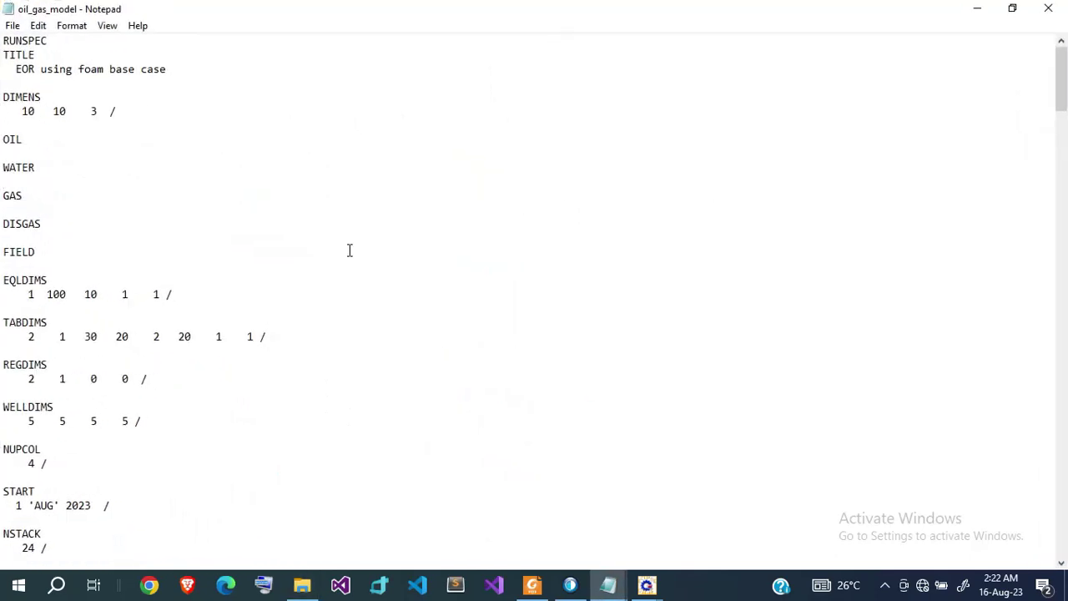
Step: Find the well data in oil_gas_model's SCHEDULE section and mark injector IG's WELSPECS record, 'GAS' phase and COMPDAT layers
scroll(350, 250, down, 20)
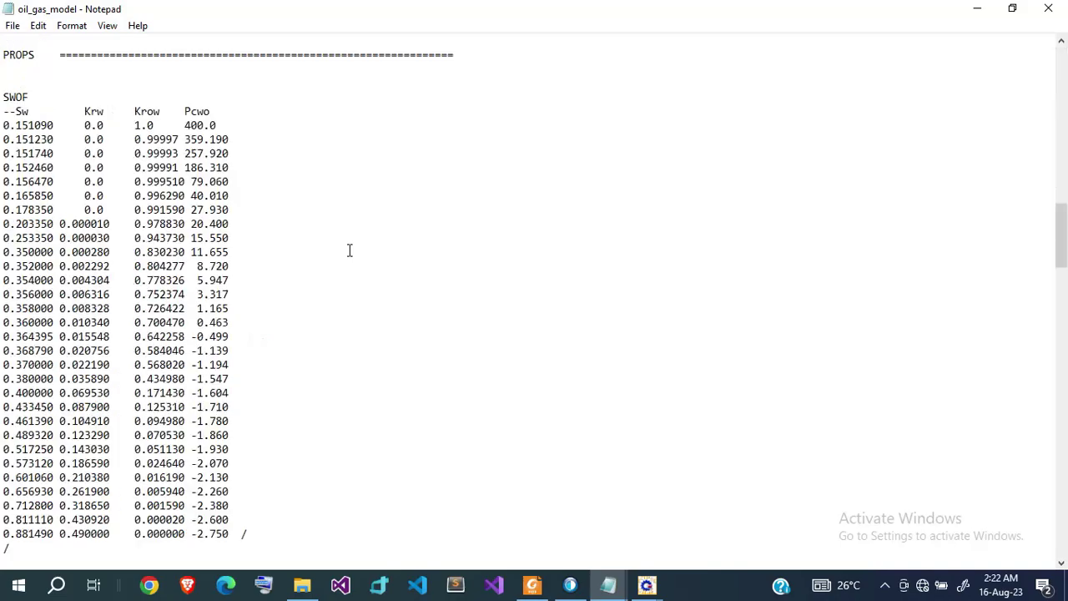
scroll(349, 250, down, 13)
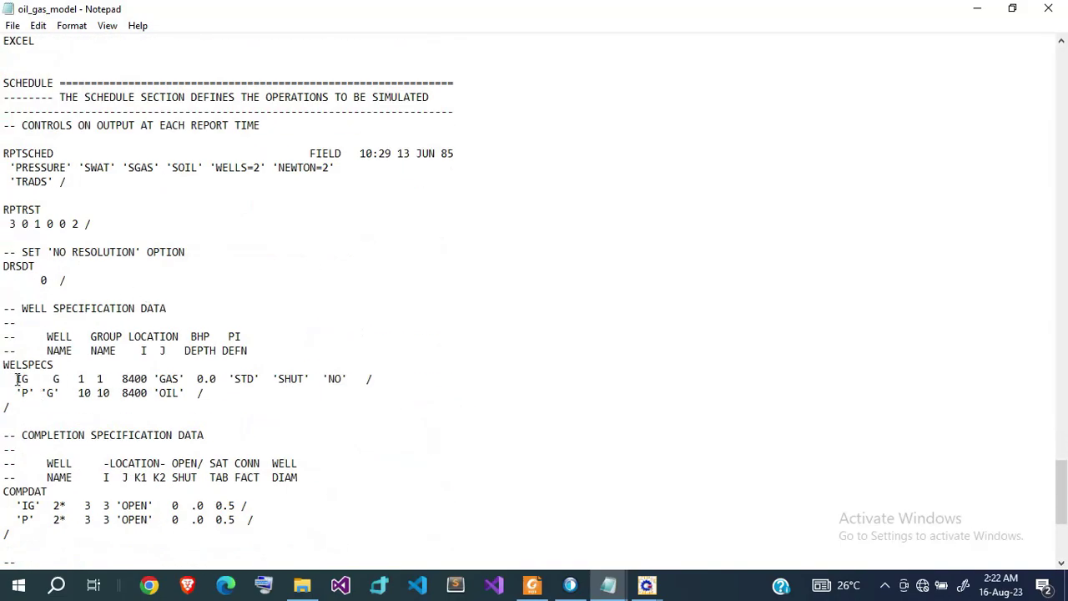
drag(16, 379, 218, 378)
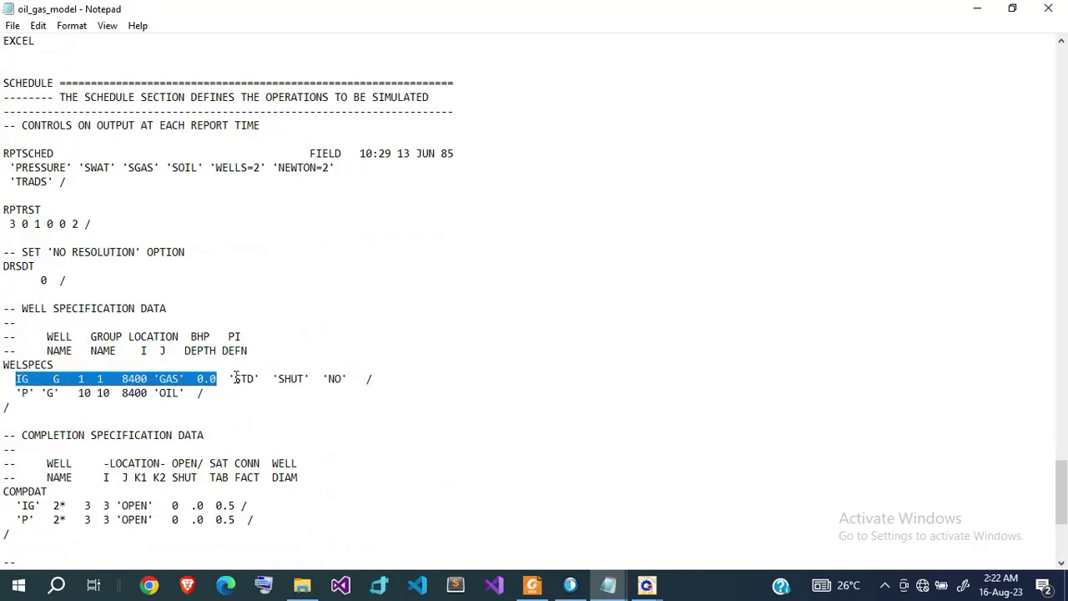
click(238, 378)
double_click(172, 378)
scroll(173, 378, down, 3)
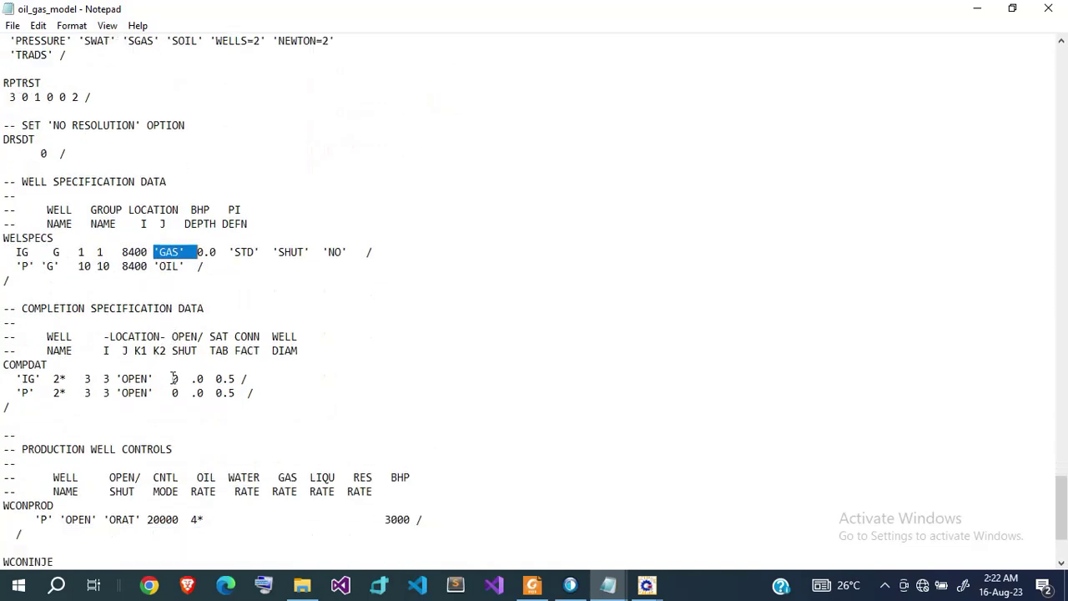
scroll(173, 378, down, 1)
drag(79, 336, 111, 336)
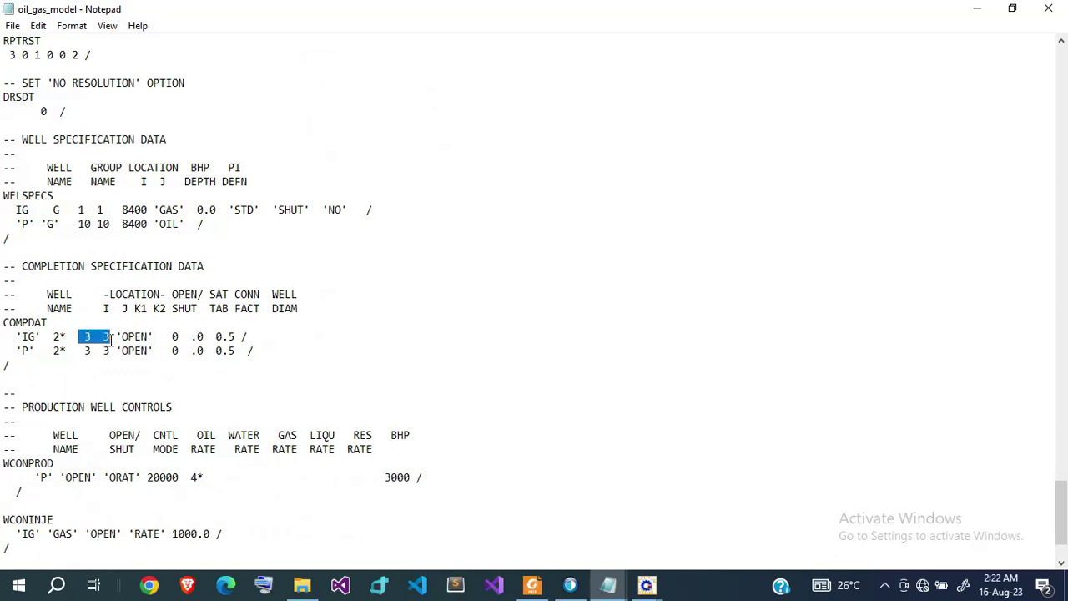
Step: Mark the 'GAS' injection phase and the rate of injector 'IG' under WCONINJE in oil_gas_model
scroll(143, 374, down, 3)
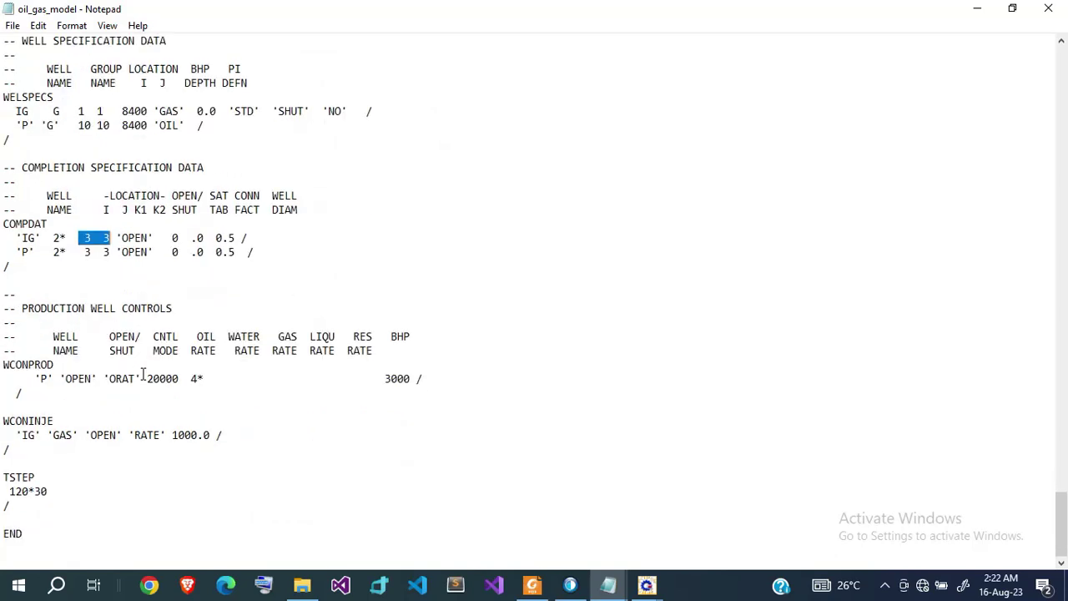
double_click(57, 434)
double_click(186, 431)
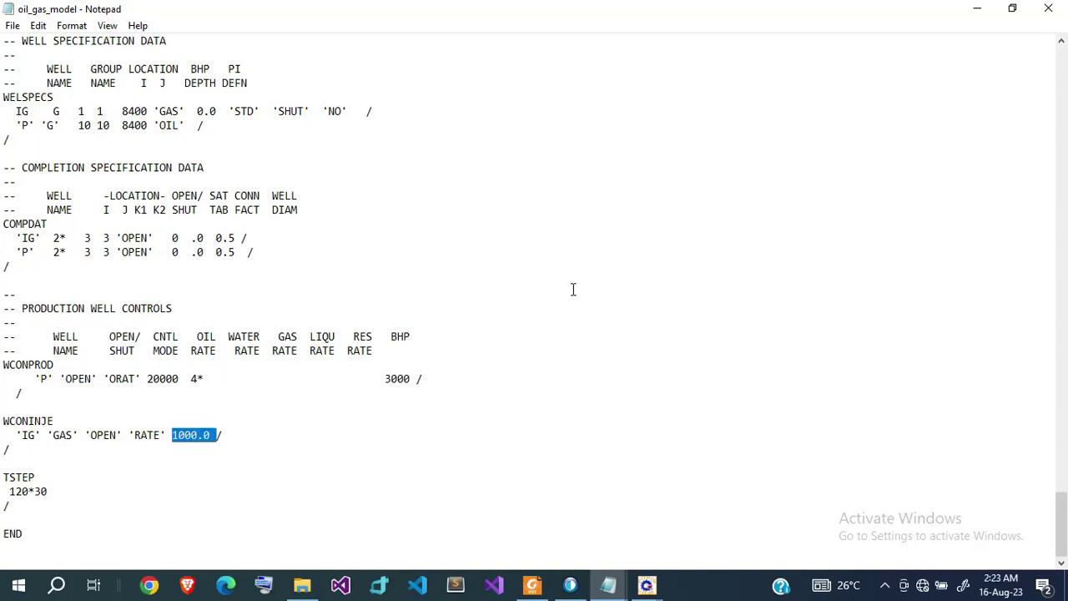
Step: Return to the chemical injection folder, open the oil_polymer_model DATA file in Notepad and maximise its window
click(302, 585)
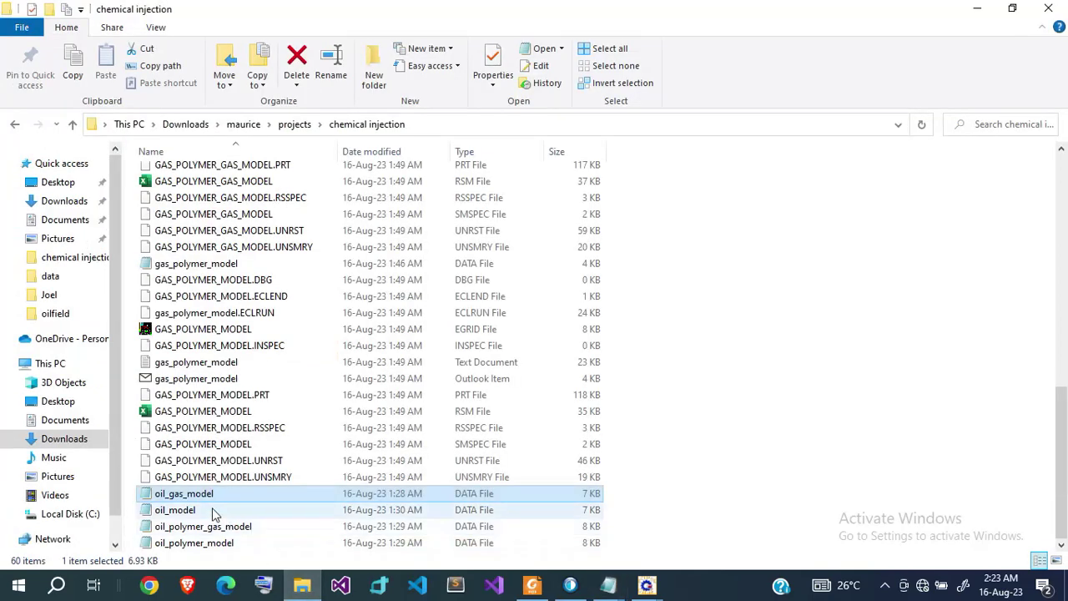
double_click(205, 542)
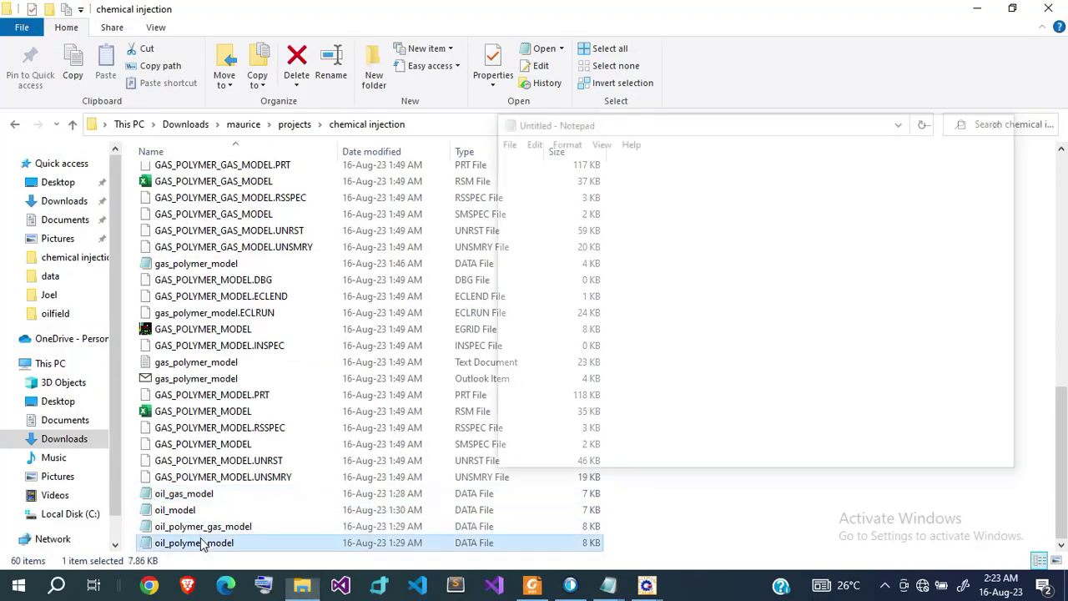
click(968, 120)
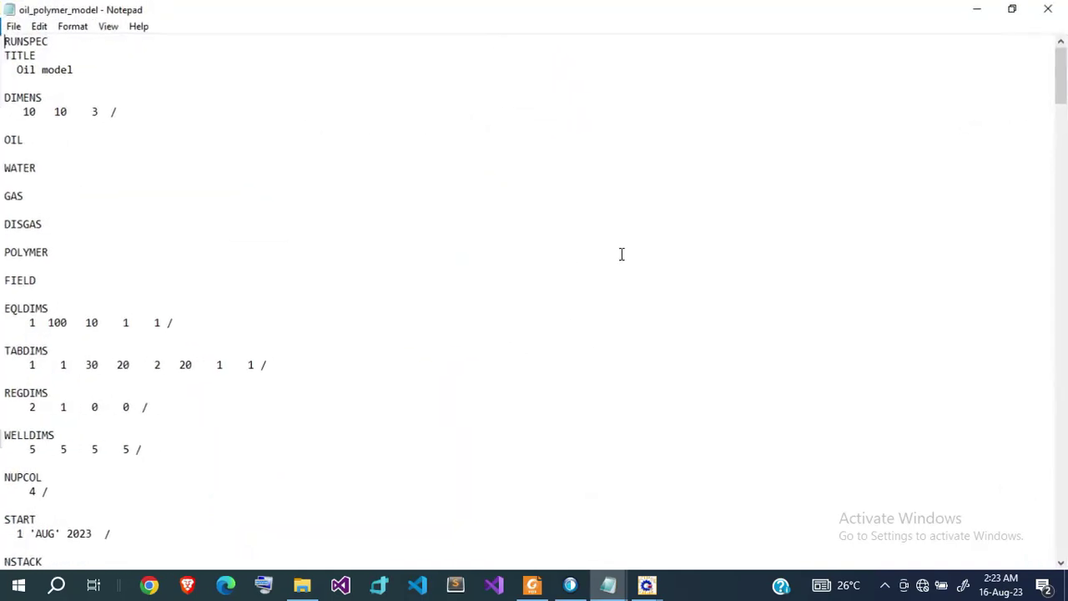
Step: Mark the POLYMER keyword in oil_polymer_model's RUNSPEC section and review its GRID data and PROPS tables
drag(52, 252, 2, 241)
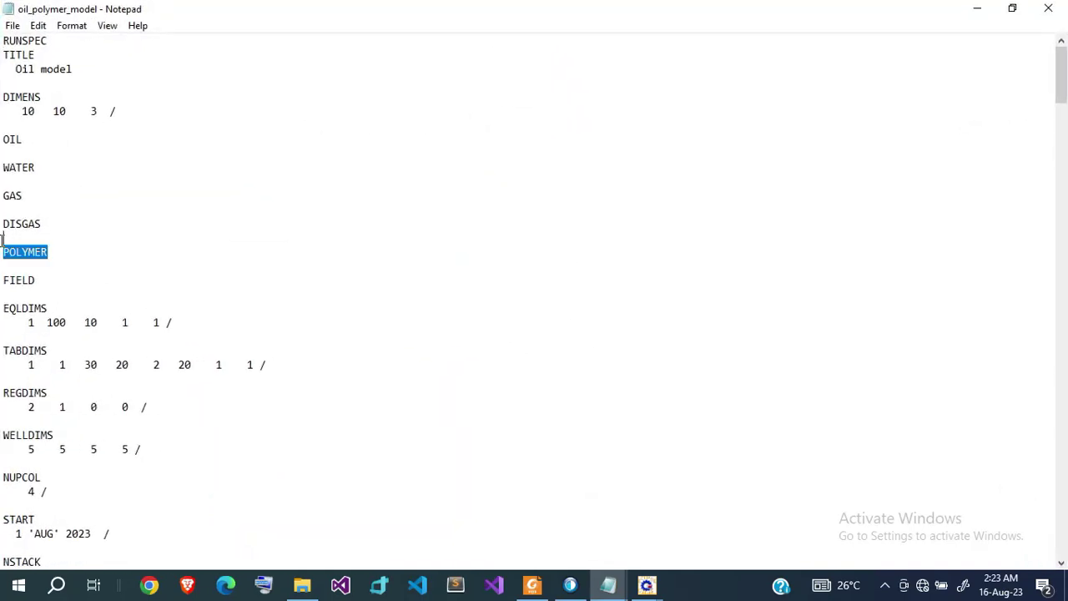
scroll(100, 327, down, 16)
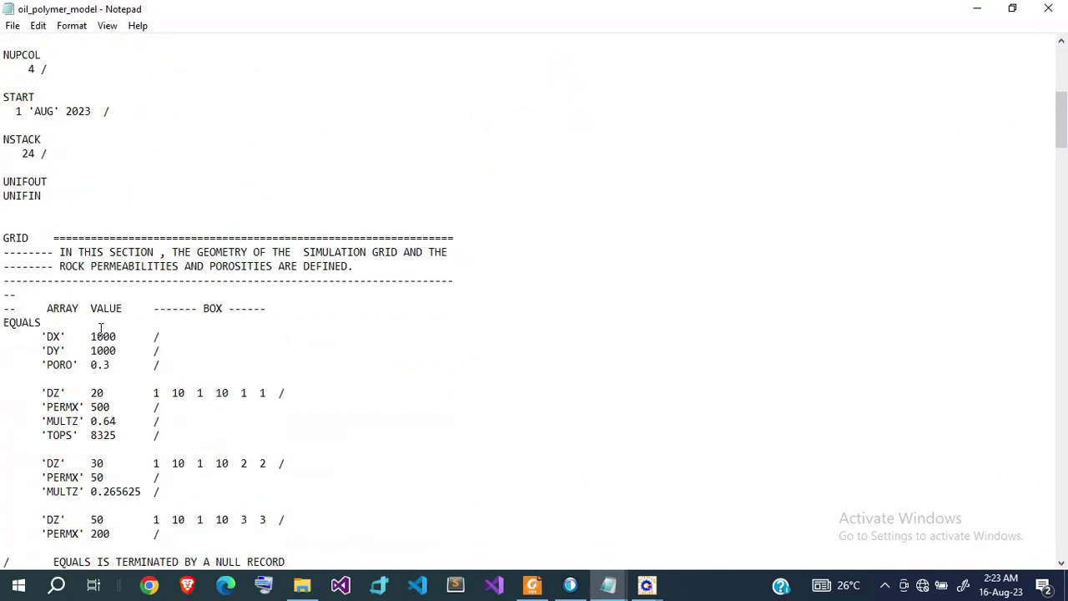
scroll(100, 327, down, 20)
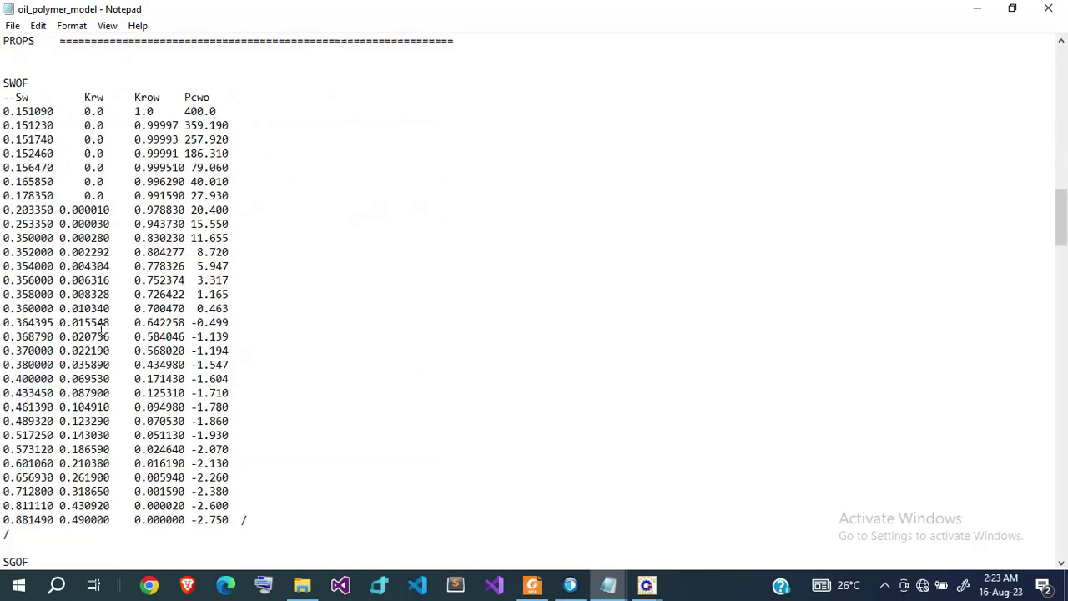
scroll(100, 329, down, 5)
scroll(100, 330, down, 1)
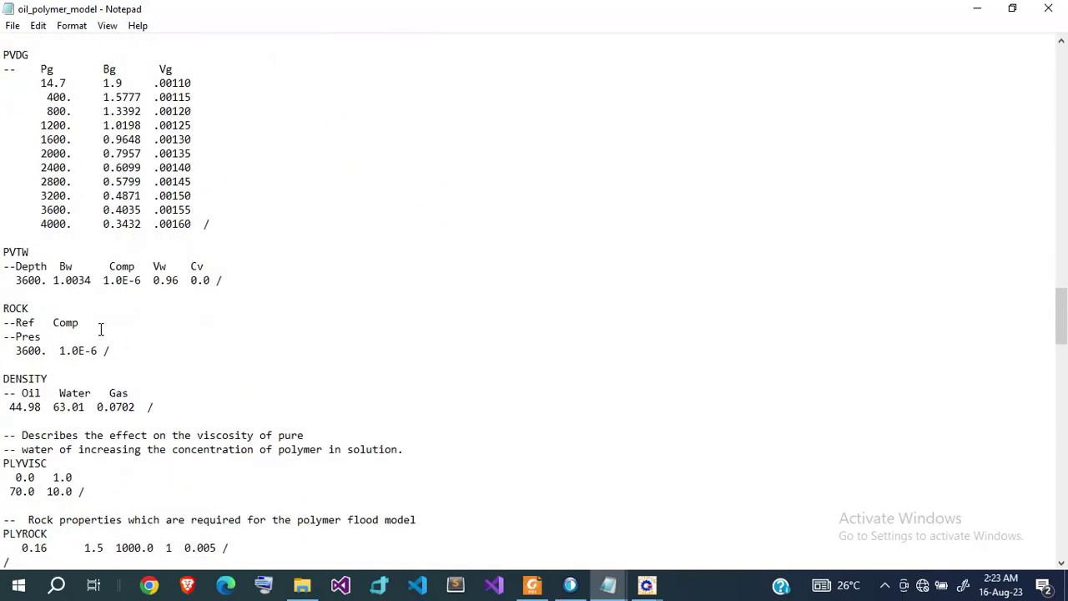
Step: Mark the polymer property keywords from PLYVISC through TLMIXPAR in oil_polymer_model's PROPS section
scroll(37, 317, down, 6)
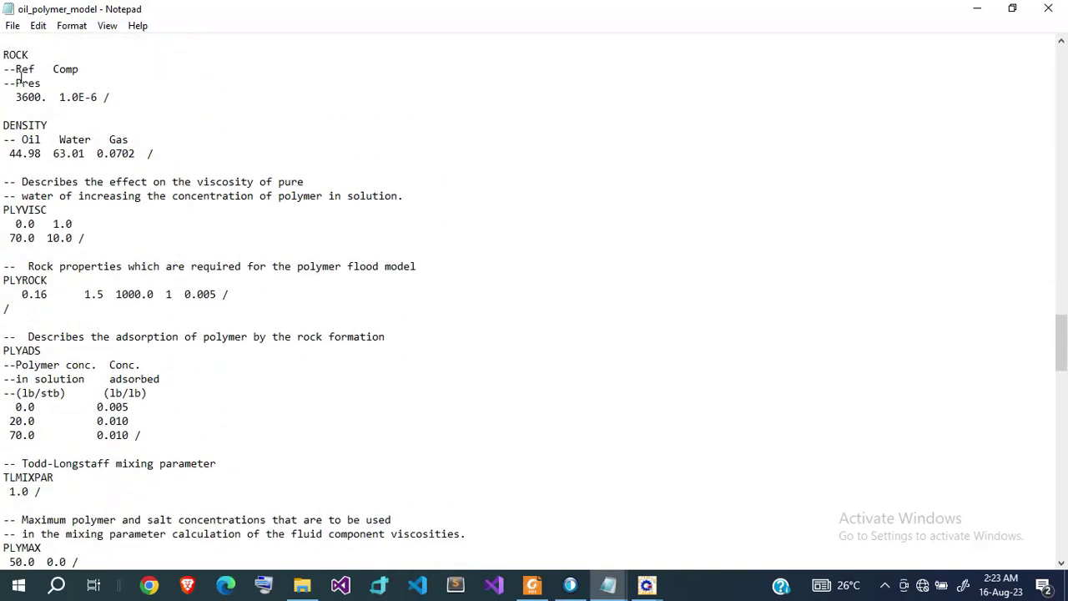
drag(3, 243, 69, 478)
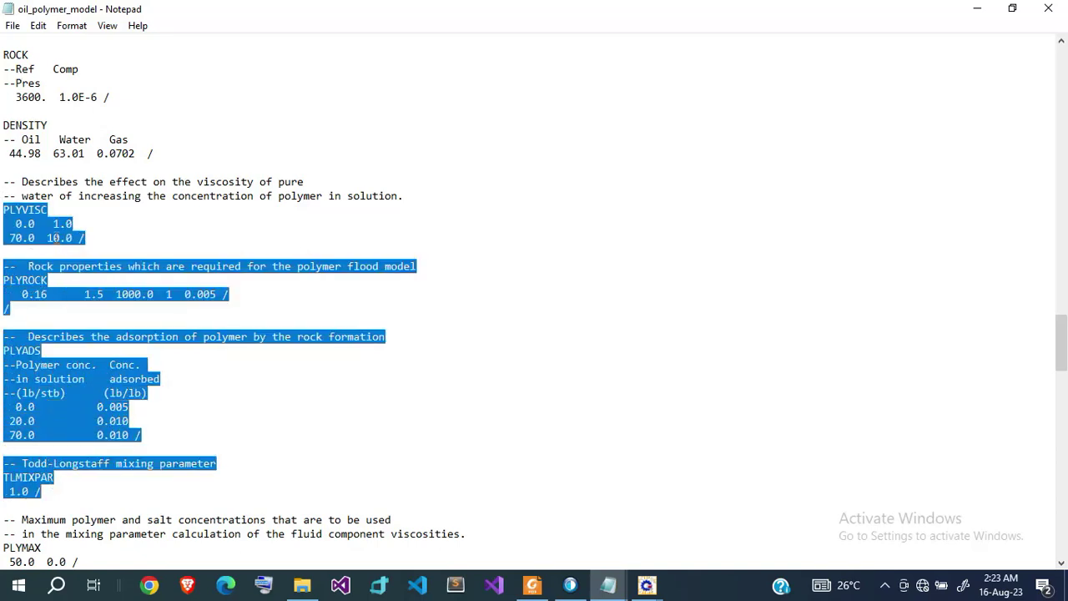
click(186, 409)
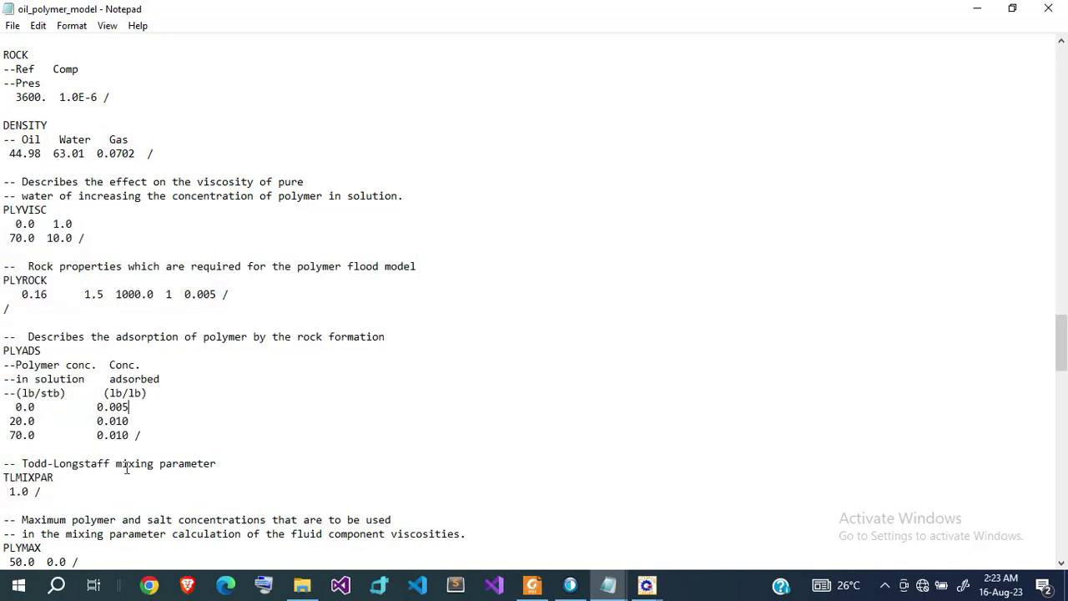
Step: Mark injector 'IP' and its completion layers under COMPDAT, plus its I-J location under WELSPECS, in oil_polymer_model's SCHEDULE section
scroll(164, 483, down, 1)
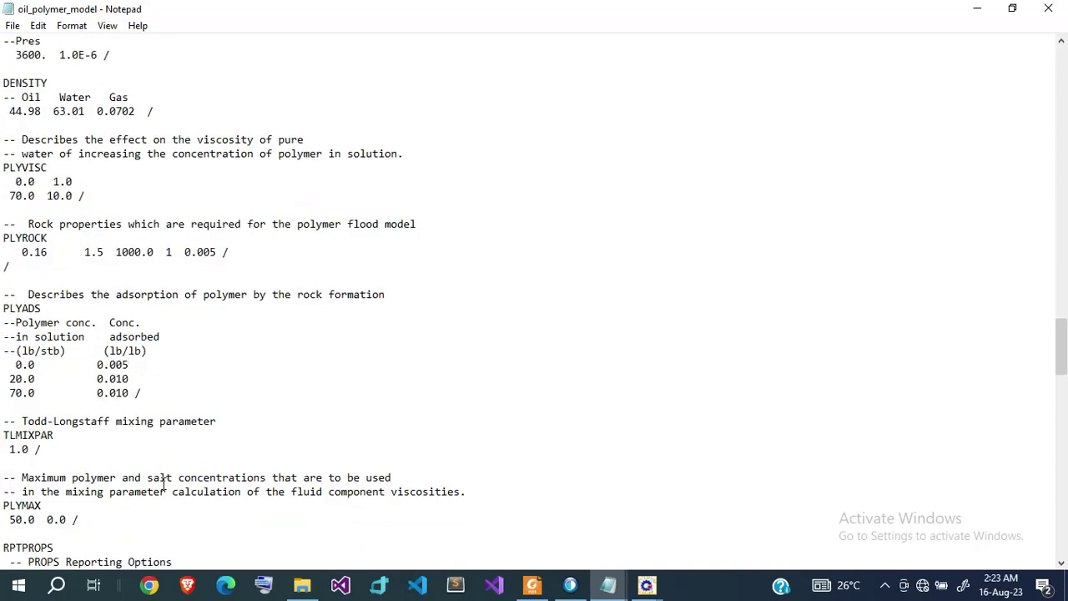
scroll(182, 464, down, 8)
scroll(181, 464, down, 15)
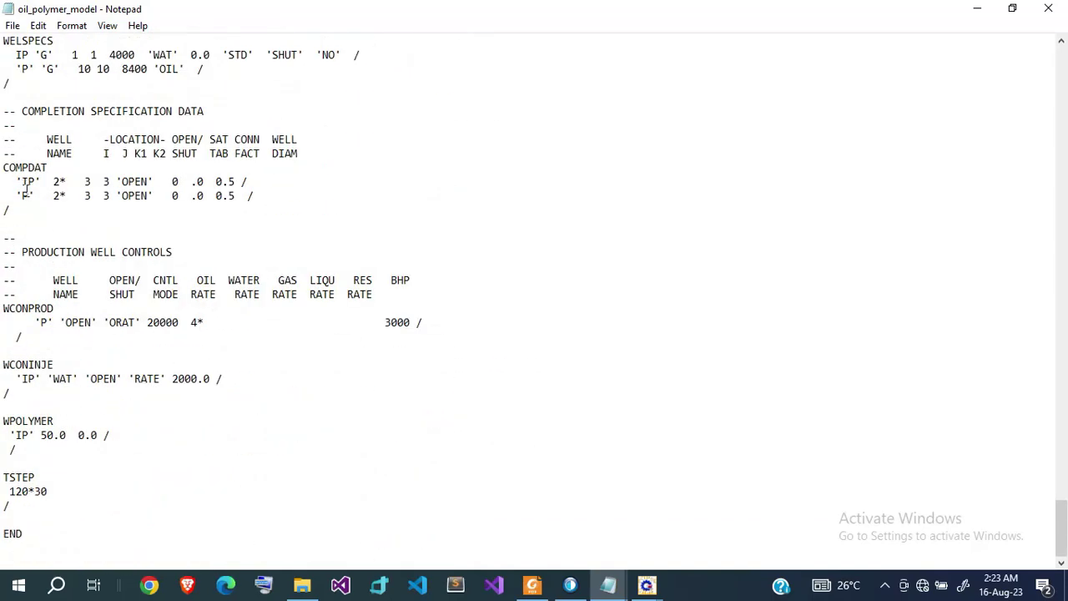
drag(16, 183, 37, 184)
click(36, 184)
drag(77, 183, 122, 184)
drag(66, 55, 105, 55)
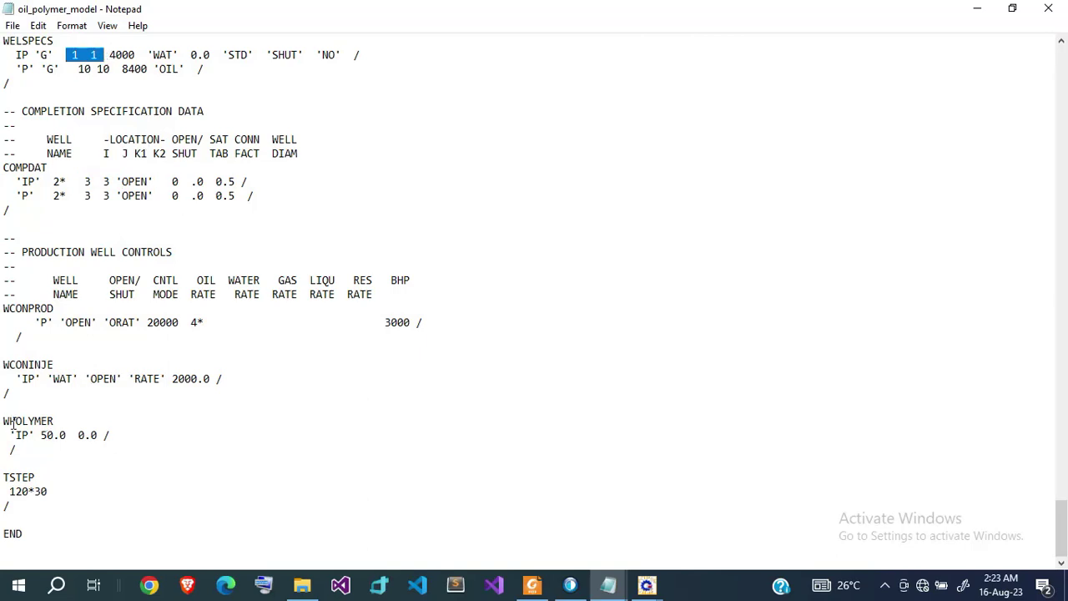
Step: Mark the WPOLYMER entry, the WCONINJE injection rate and the WCONPROD oil rate and BHP limit in oil_polymer_model
drag(2, 420, 85, 450)
click(68, 448)
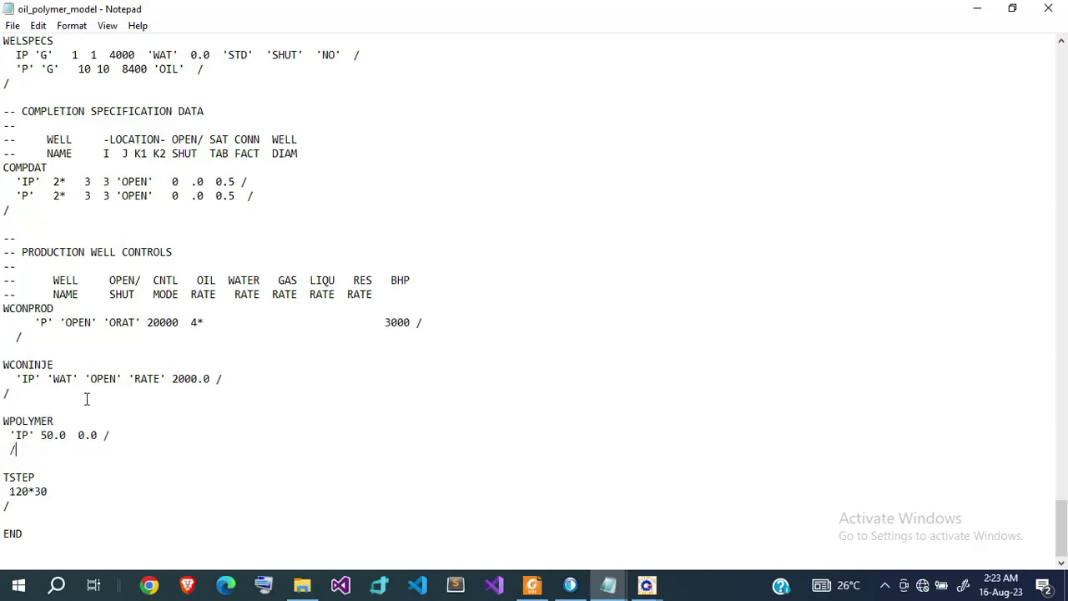
double_click(186, 378)
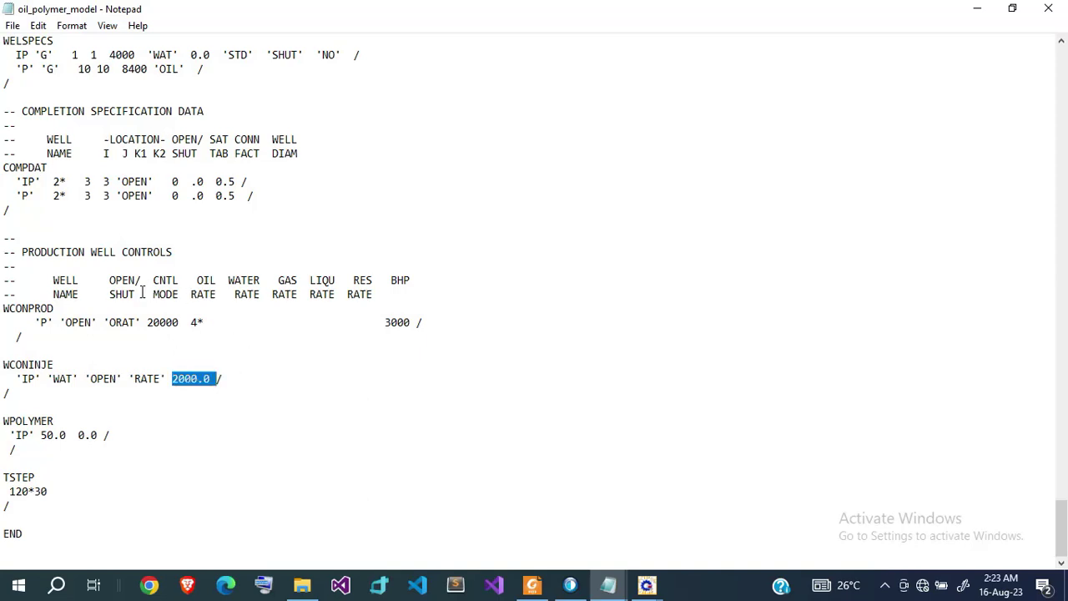
double_click(167, 322)
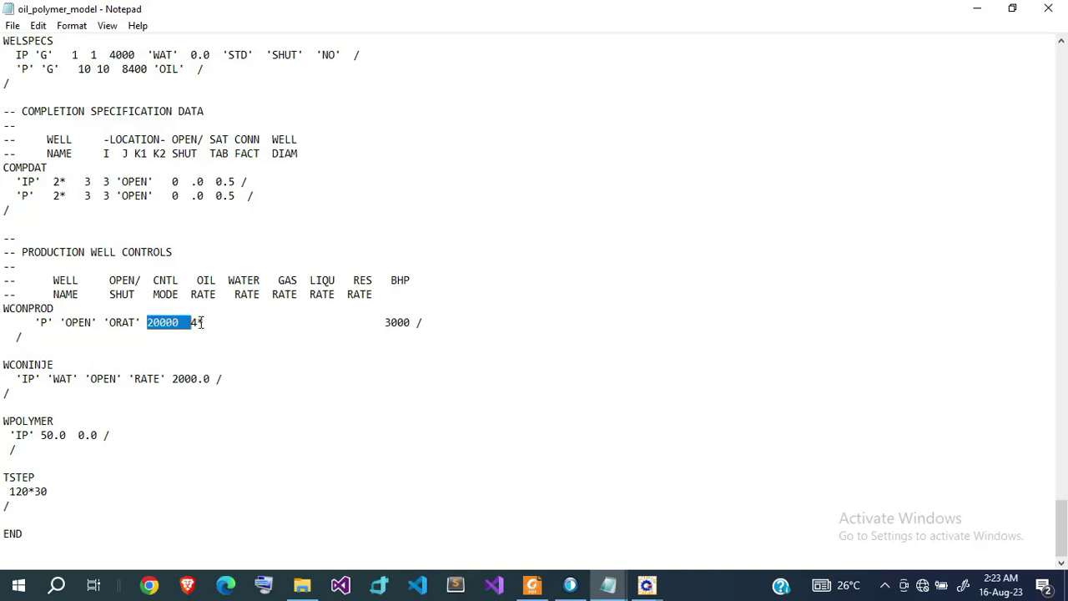
double_click(397, 324)
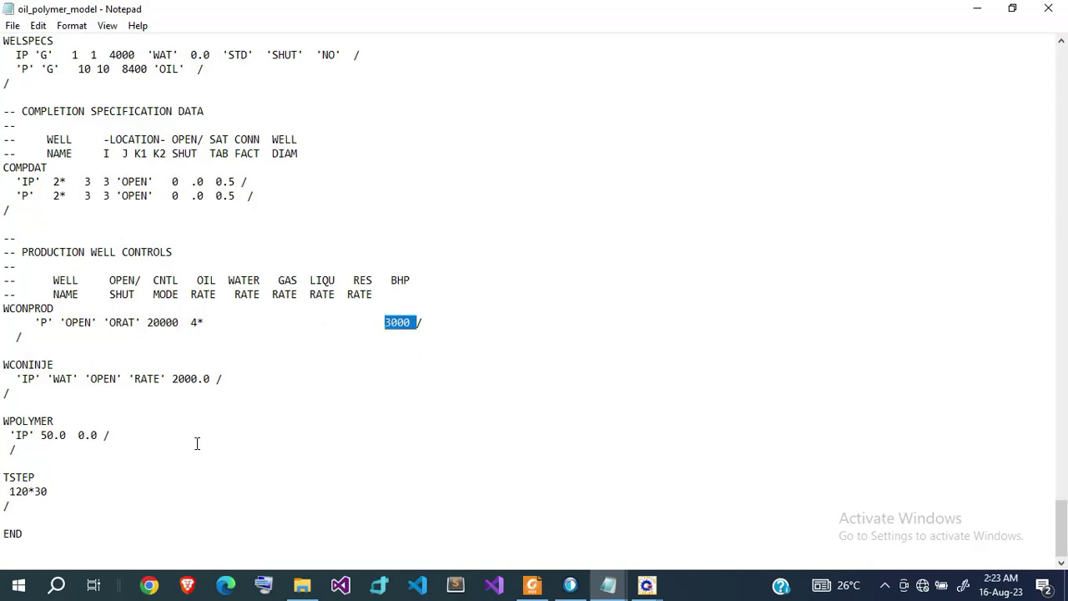
Step: Return to the chemical injection folder, open the oil_polymer_gas_model DATA file in Notepad and maximise its window
click(303, 585)
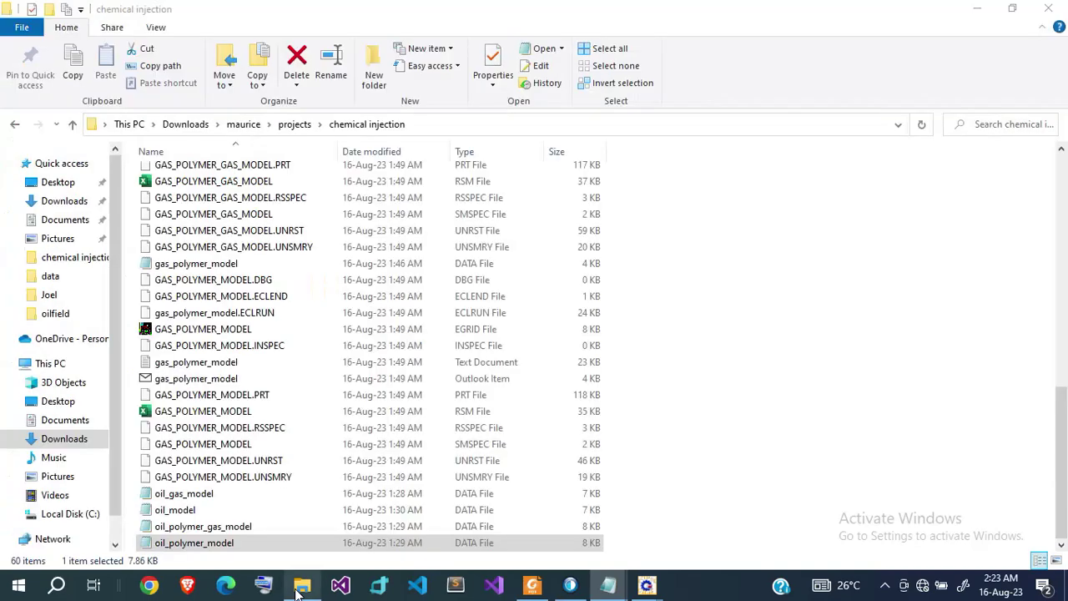
double_click(217, 527)
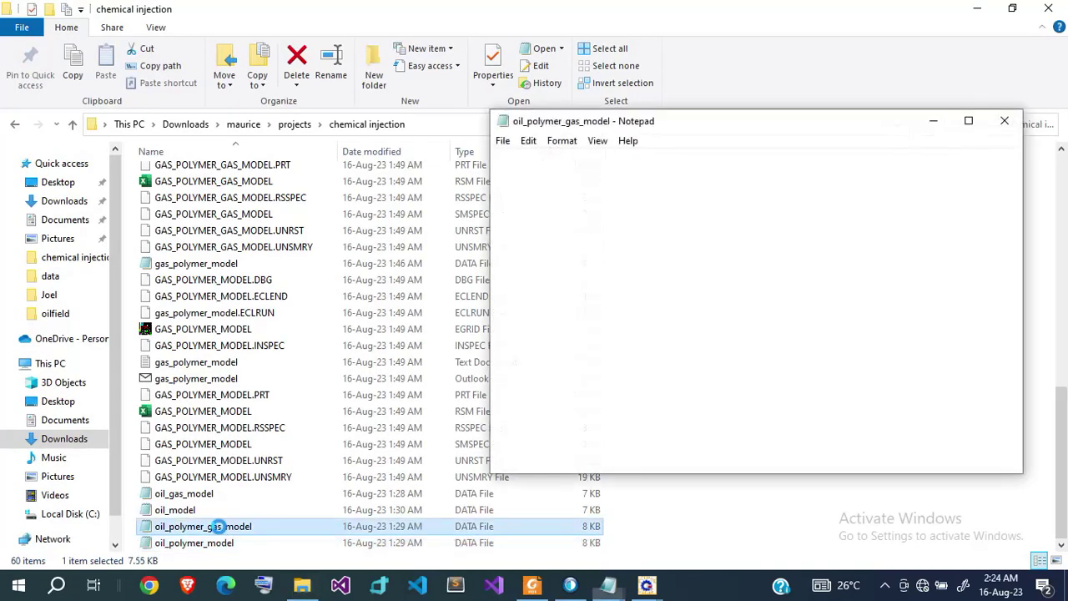
click(968, 121)
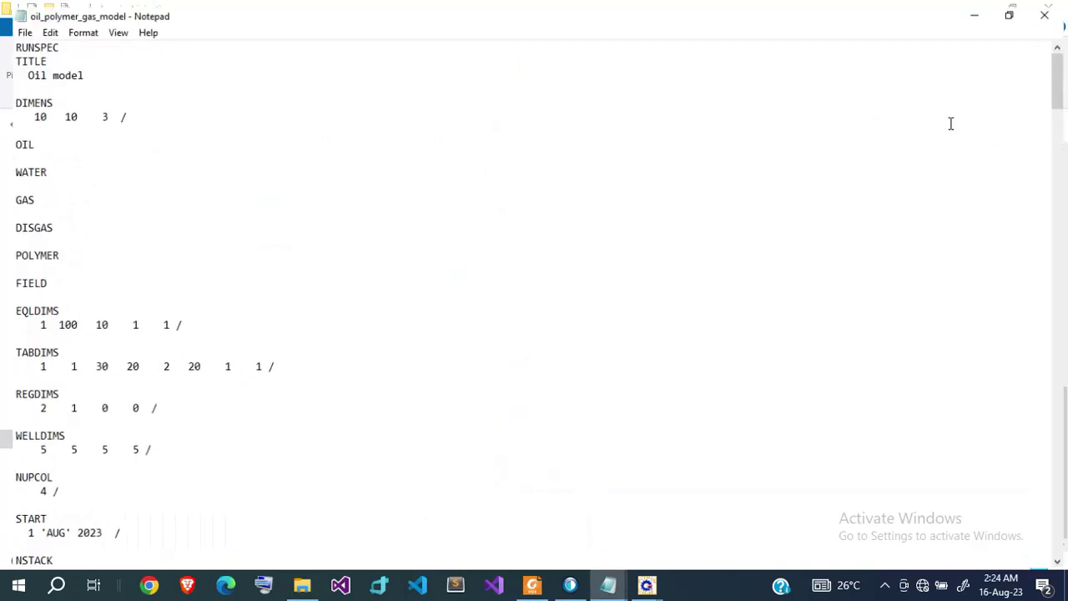
Step: Mark injectors IG and 'IP' under WELSPECS in oil_polymer_gas_model and review its completion and well control data
scroll(632, 233, down, 20)
scroll(633, 235, down, 20)
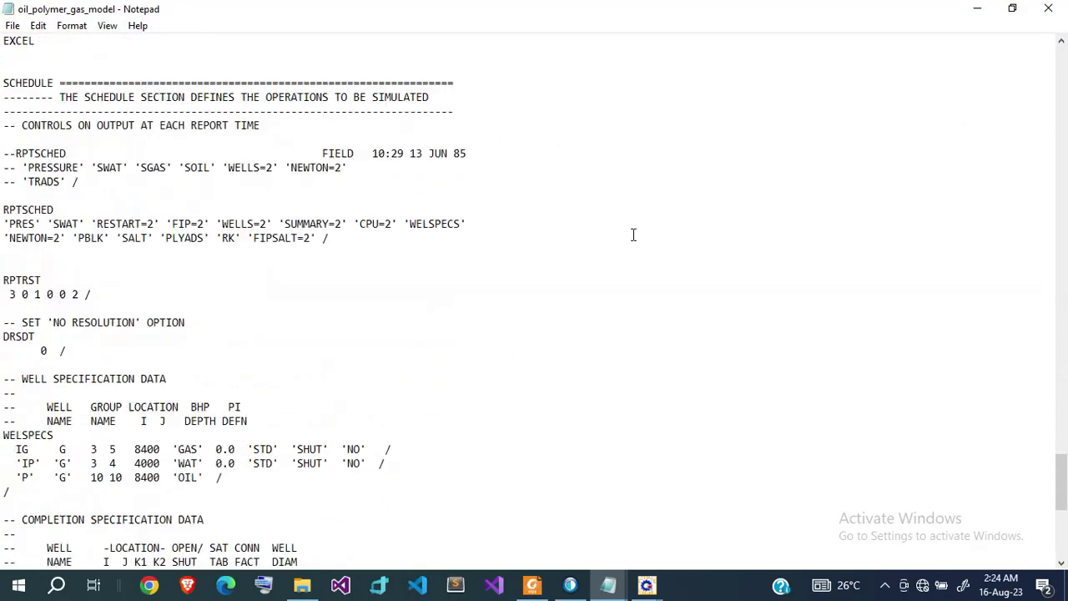
scroll(634, 234, up, 3)
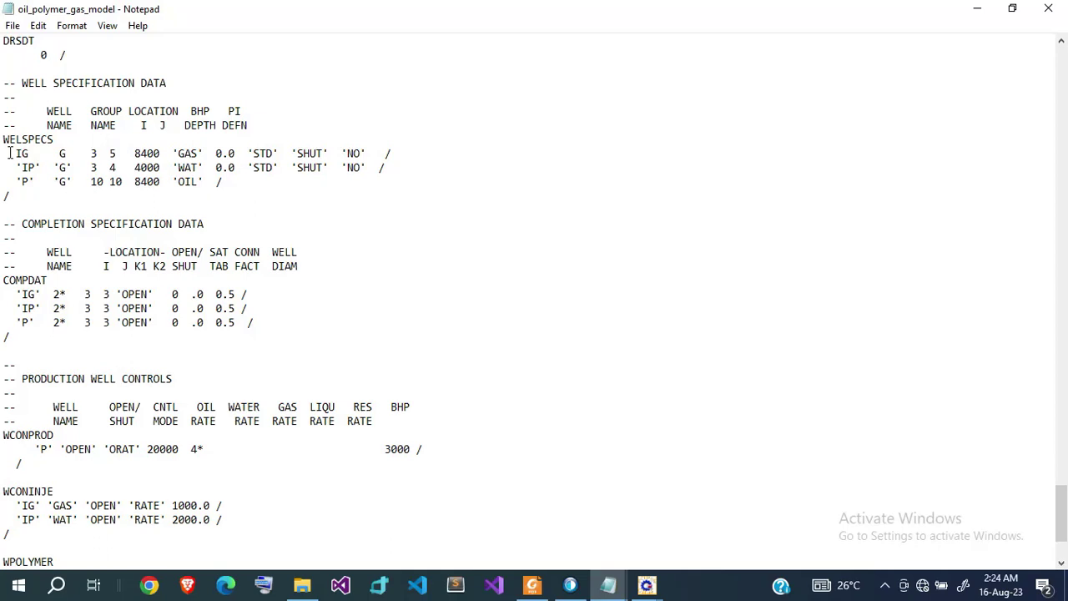
drag(10, 152, 123, 168)
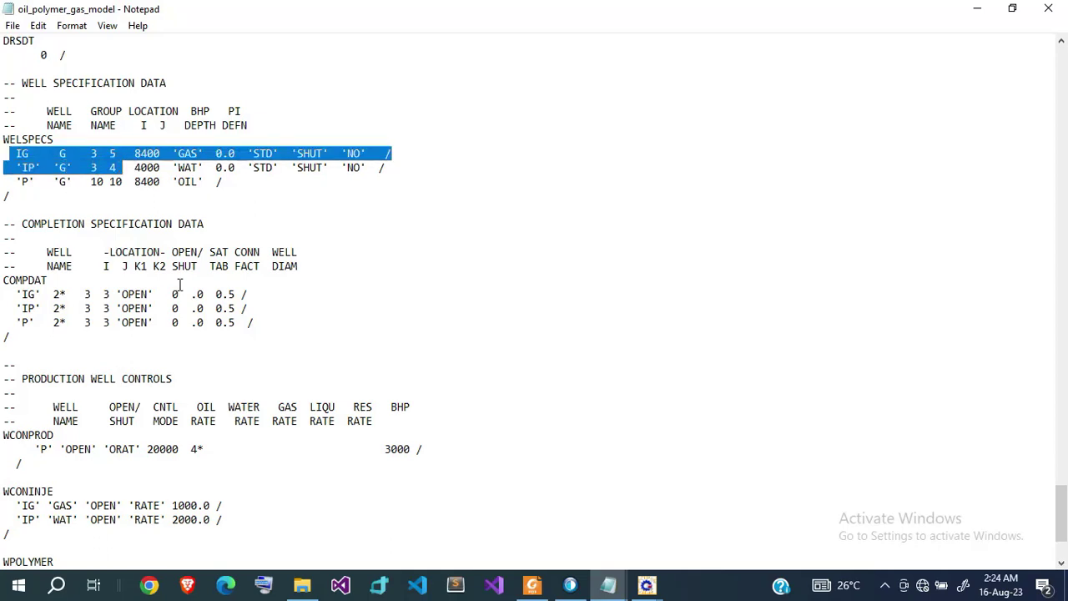
scroll(180, 285, down, 1)
scroll(181, 365, down, 3)
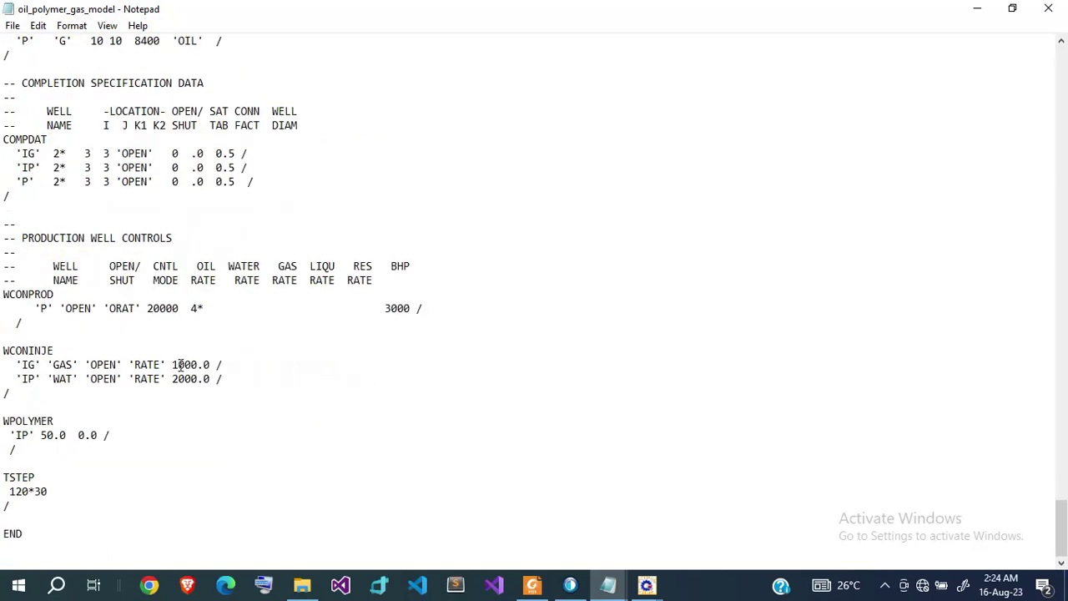
Step: Switch to Simulation Launcher, choose the ECLIPSE simulator and enable running the 32-bit version of the program
click(569, 585)
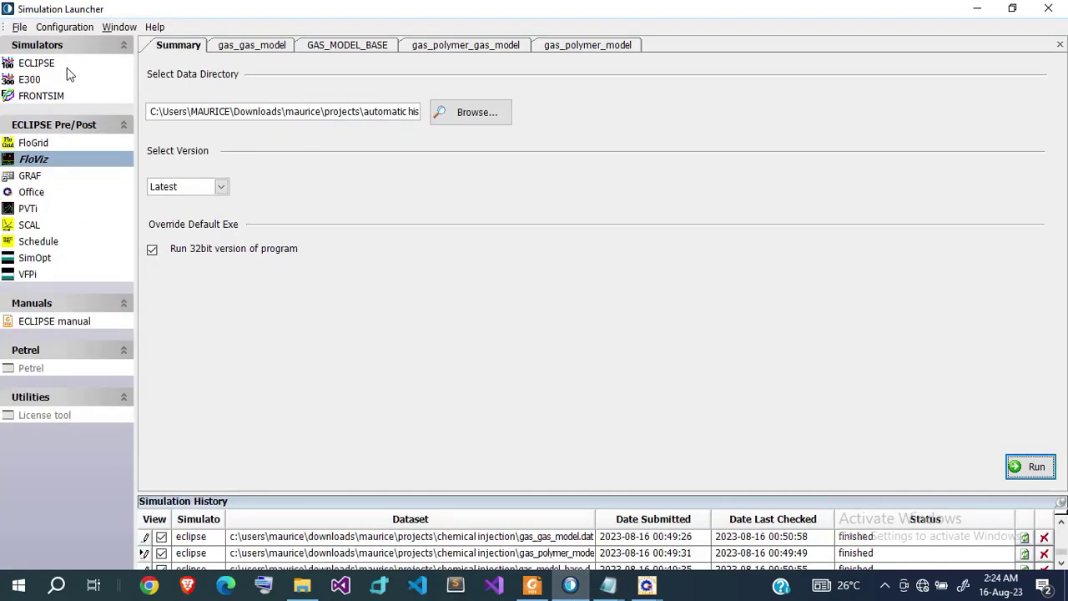
click(38, 64)
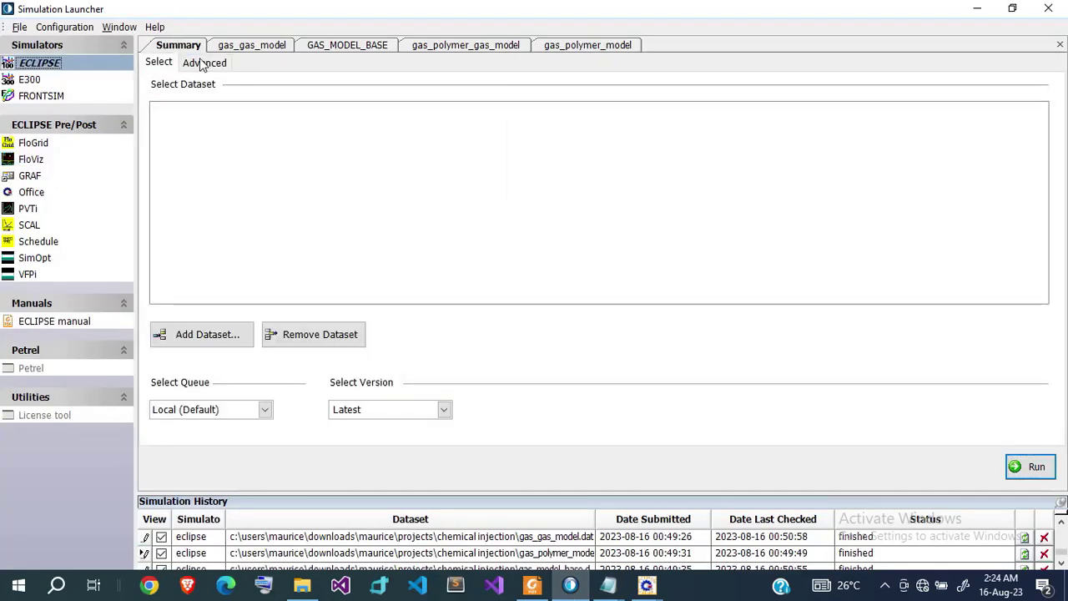
click(208, 63)
click(159, 112)
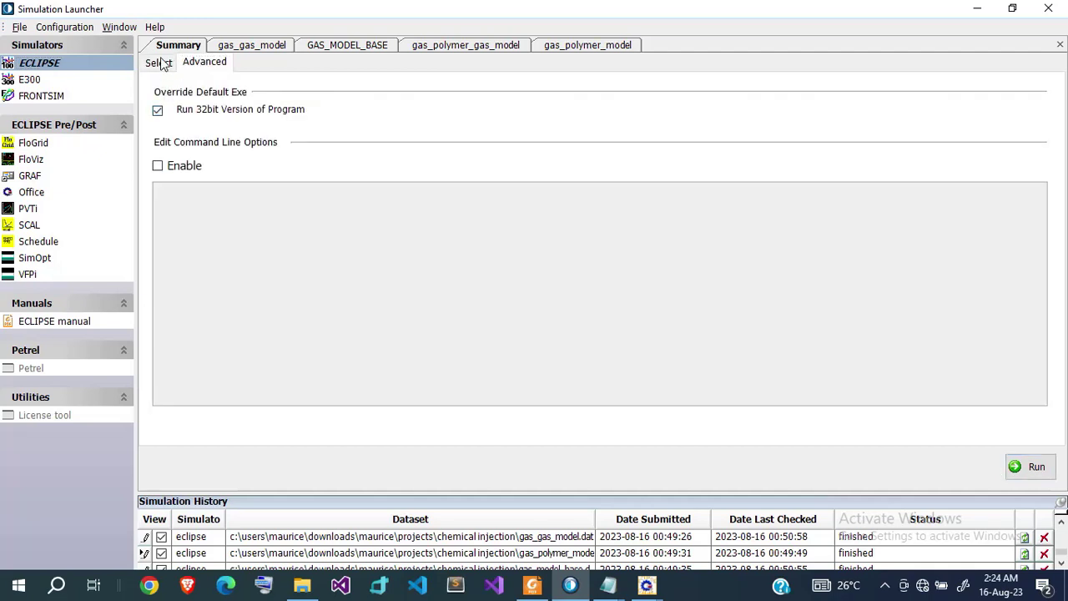
click(158, 63)
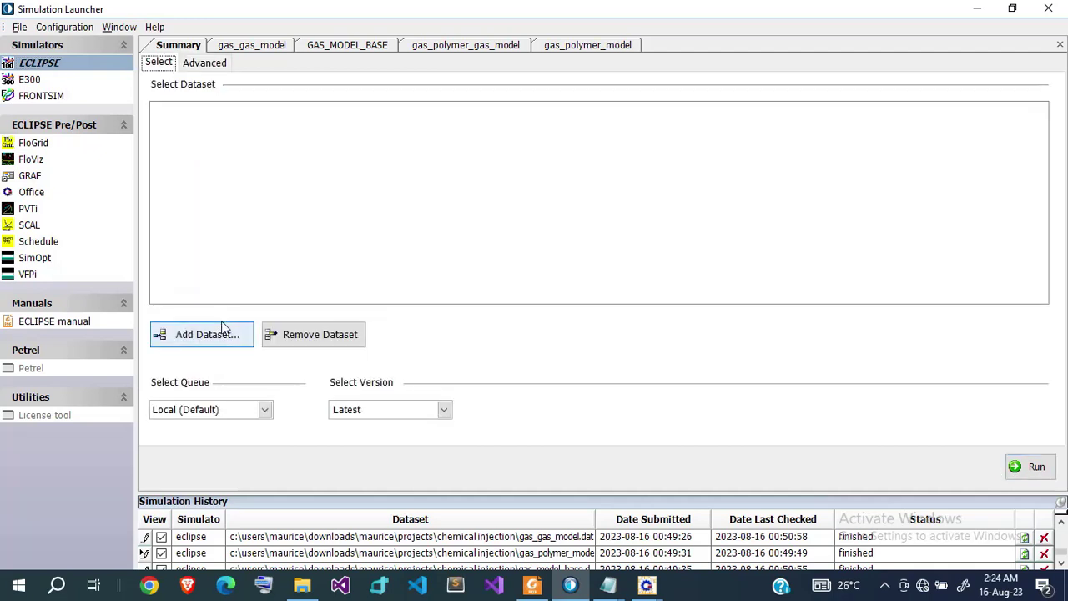
Step: Add the oil_gas_model, oil_model, oil_polymer_gas_model and oil_polymer_model data files as datasets for the ECLIPSE run
click(224, 334)
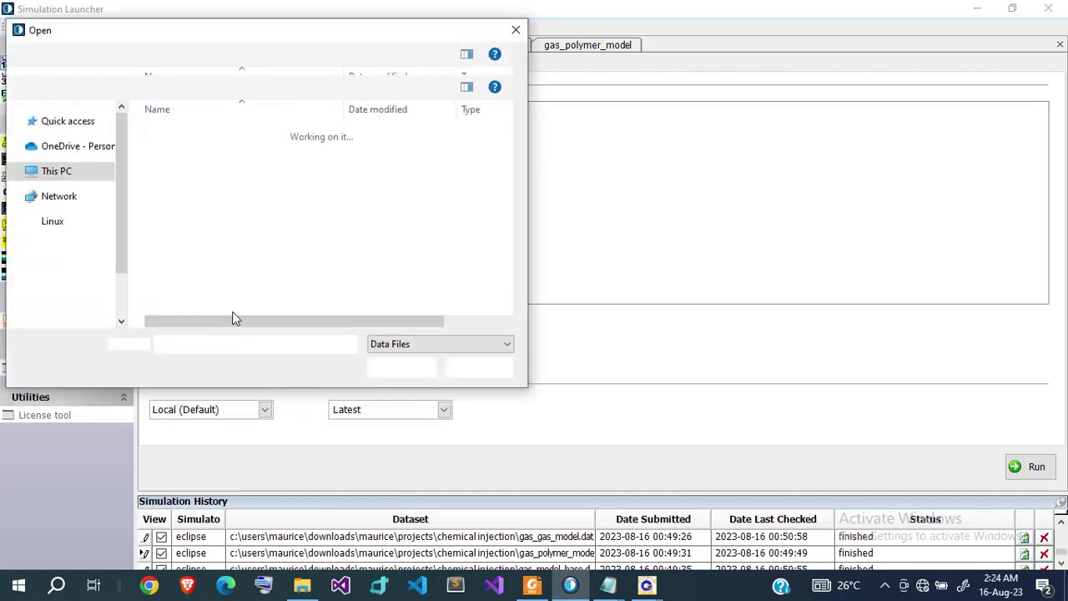
click(191, 203)
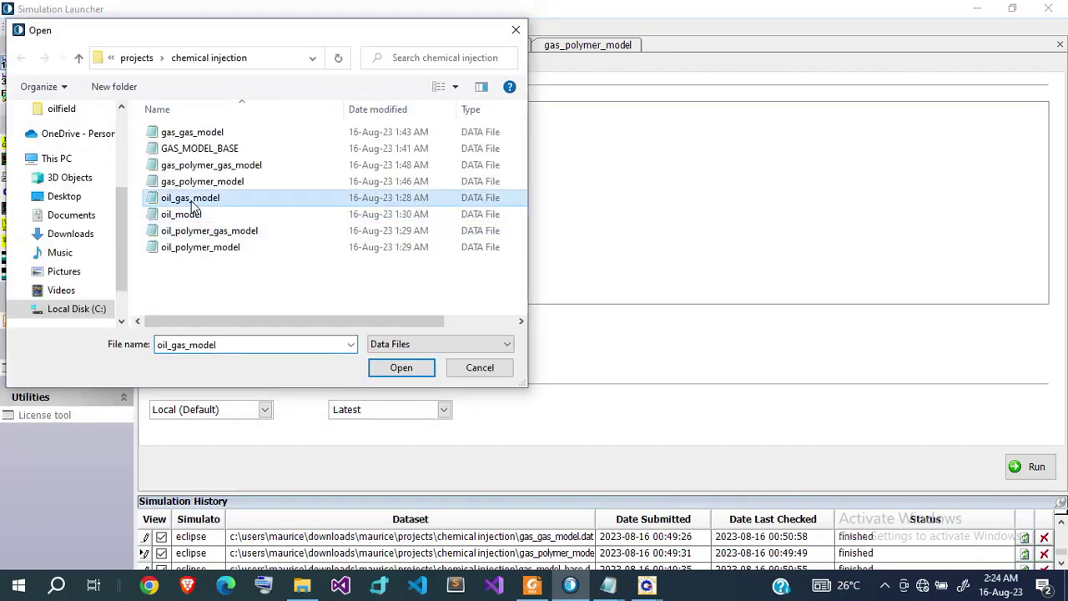
key(shift+Down)
key(shift+Down)
key(shift+Down)
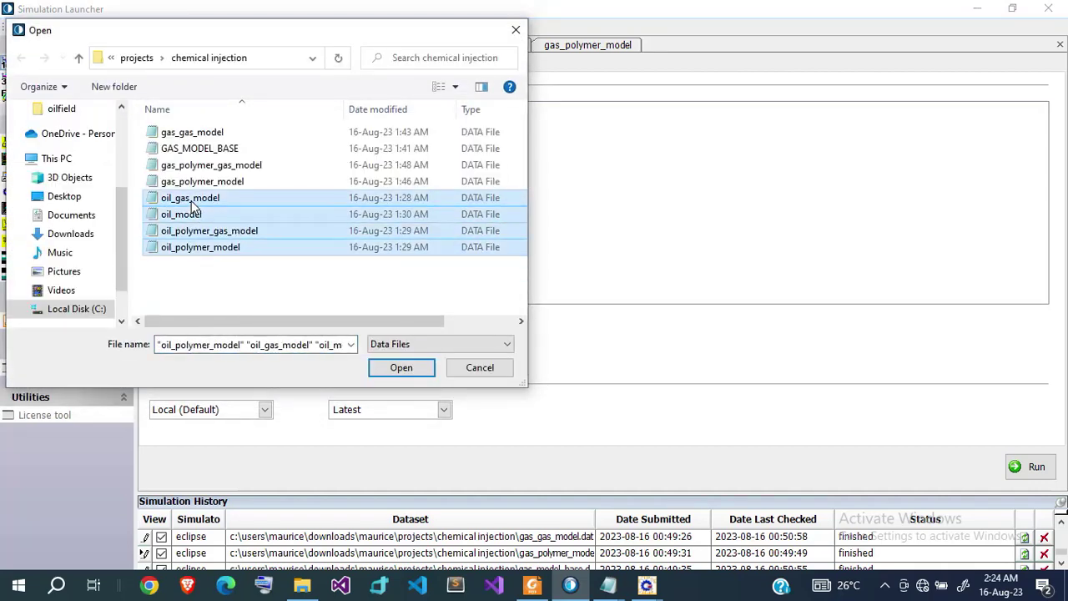
key(Return)
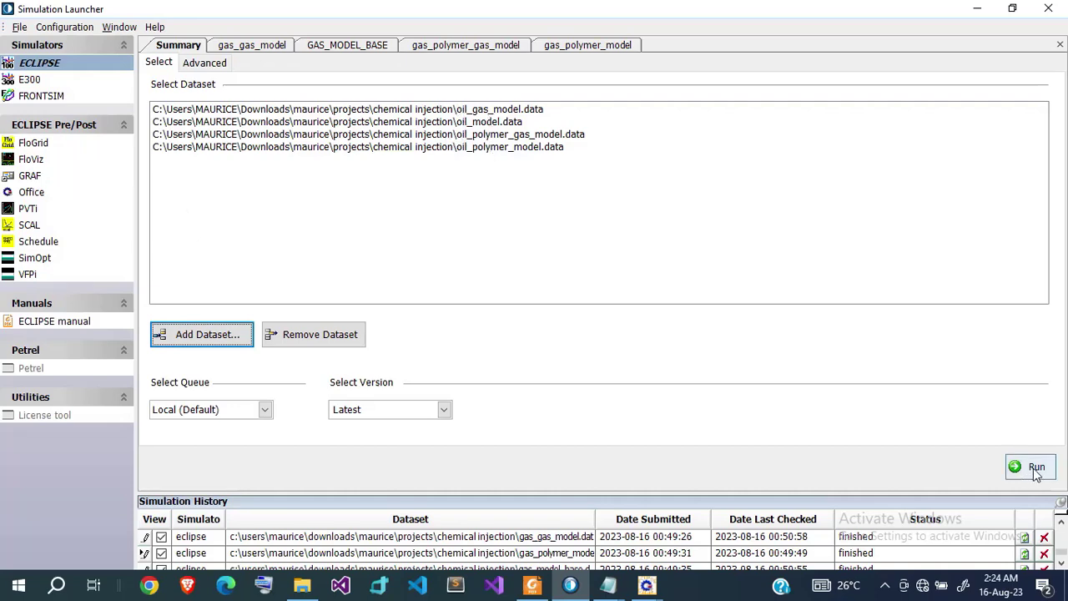
Step: Run the four oil model simulations and close their command windows once the runs are complete
click(1035, 468)
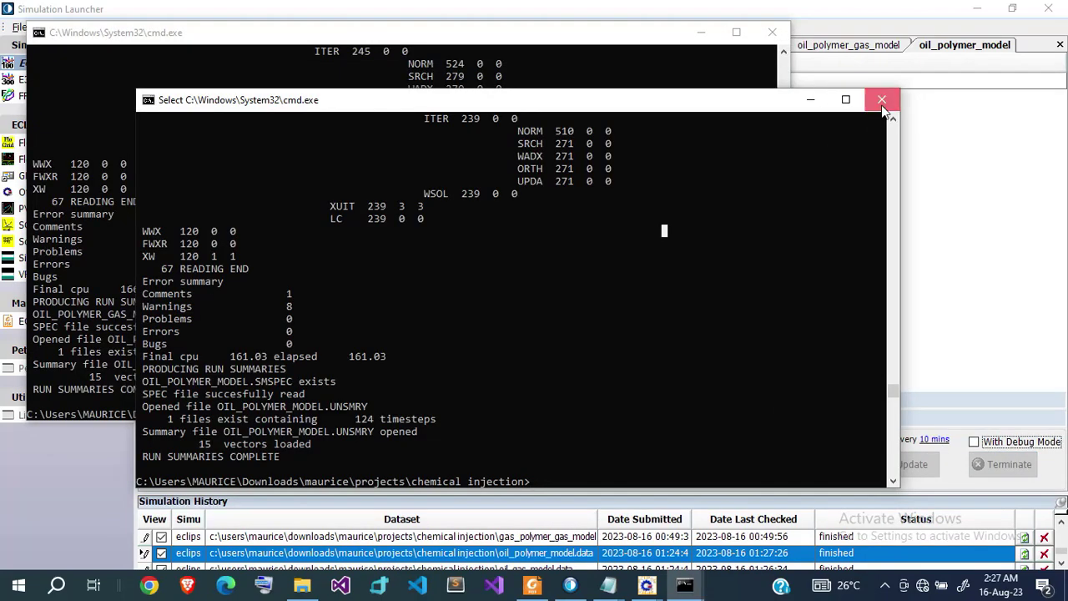
click(881, 99)
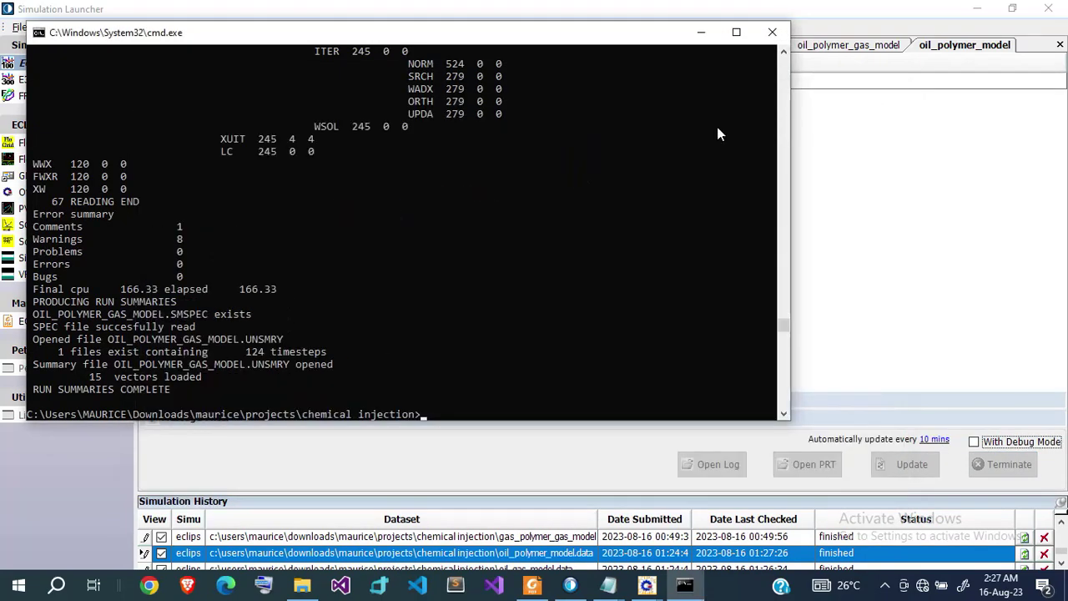
click(773, 32)
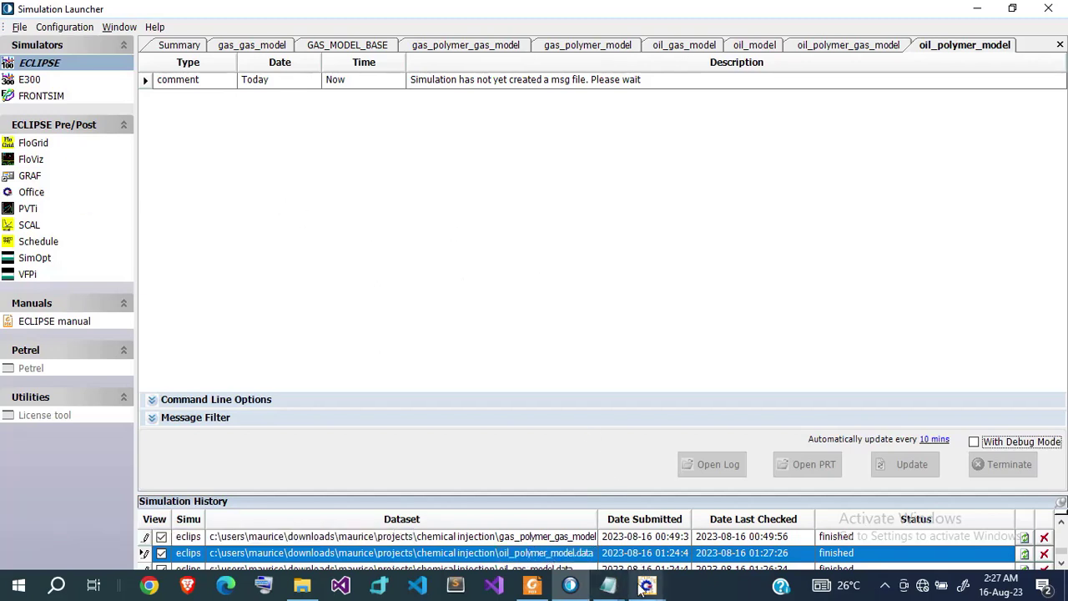
Step: Switch to ECLIPSE Office's Result Viewer and collapse the branches of all four gas models in the Summary data tree
mouse_move(646, 586)
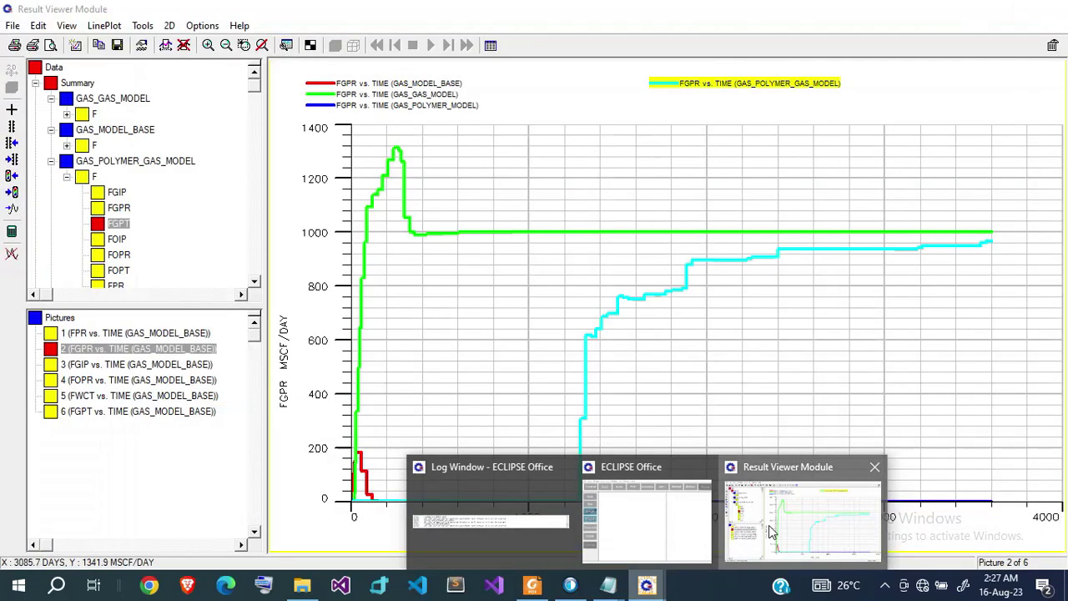
click(799, 511)
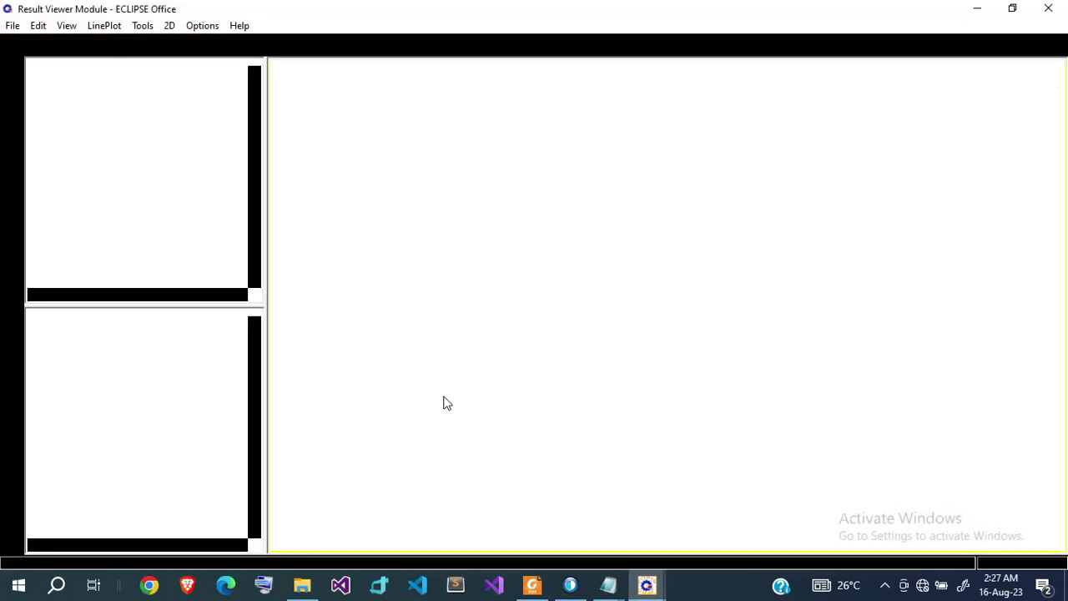
click(67, 177)
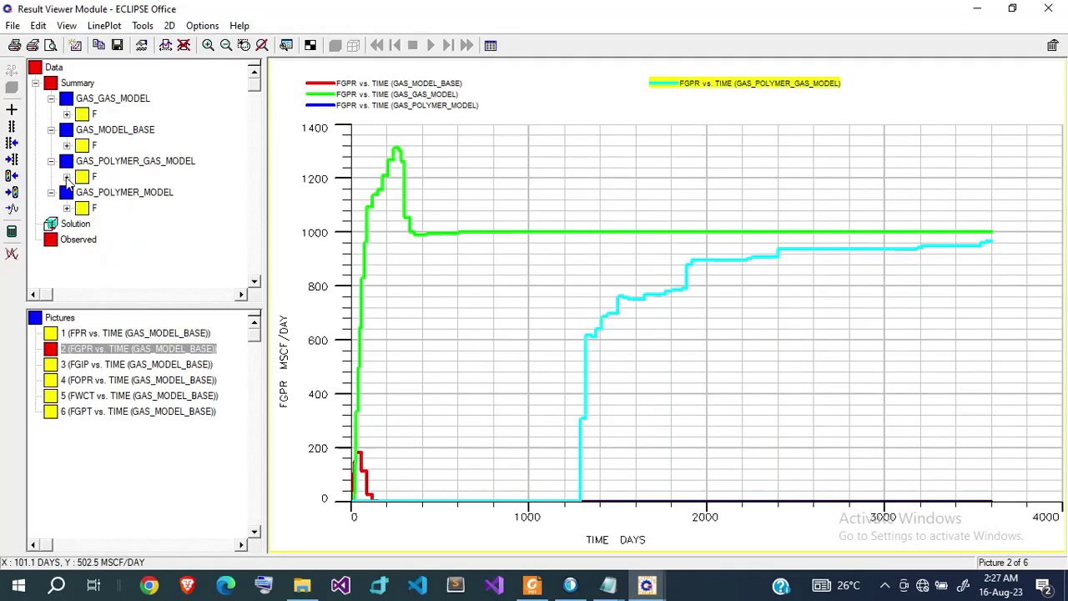
click(51, 99)
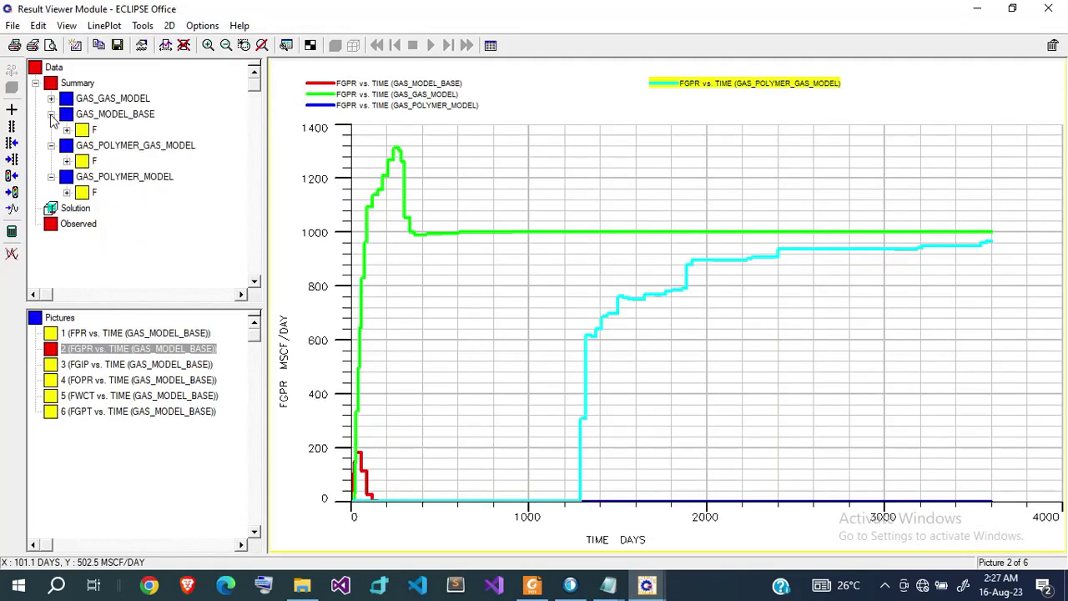
click(51, 115)
click(51, 131)
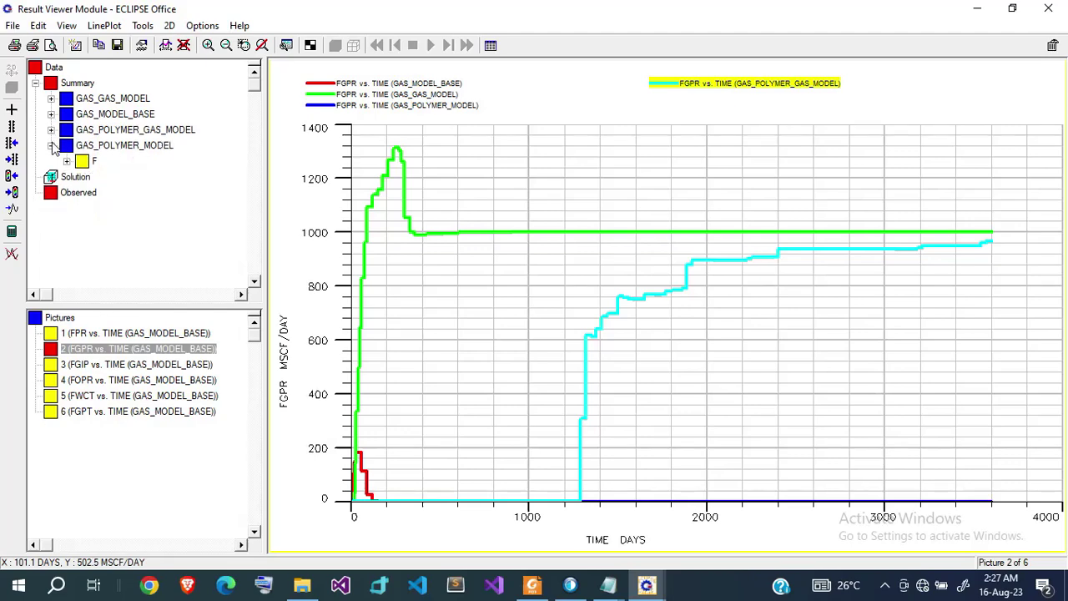
click(51, 146)
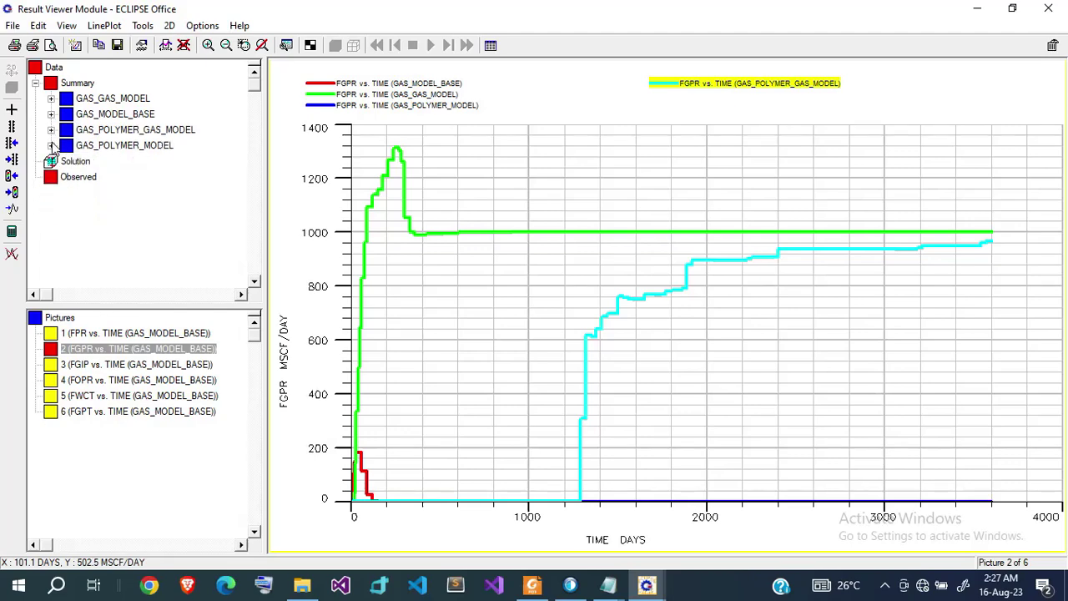
Step: Load all summary vectors from the OIL_GAS_MODEL, OIL_MODEL, OIL_POLYMER_GAS_MODEL and OIL_POLYMER_MODEL SUMMARY files
click(12, 25)
mouse_move(38, 60)
mouse_move(233, 61)
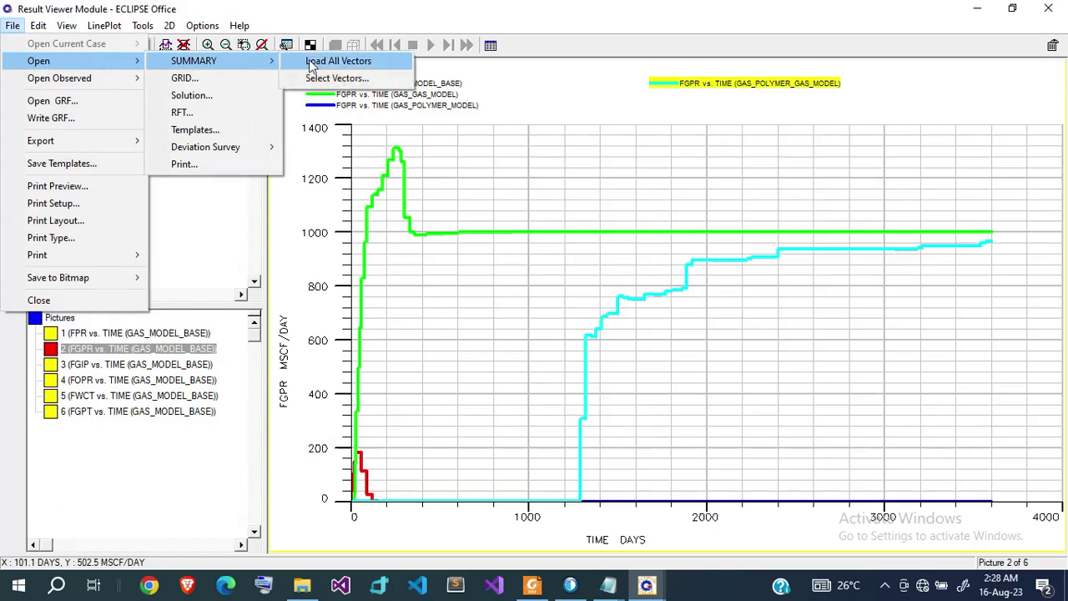
click(313, 63)
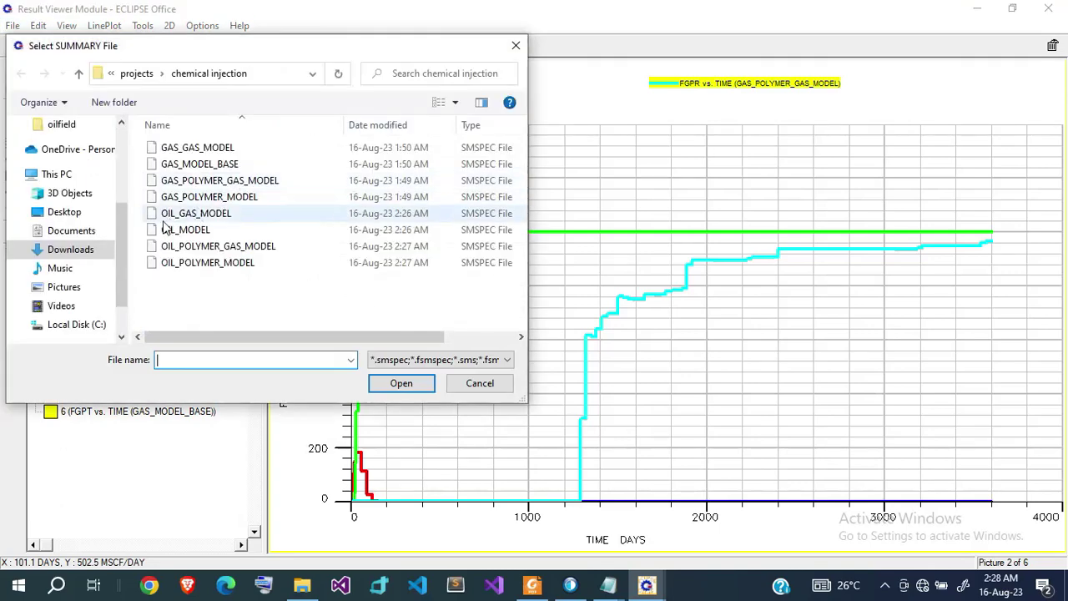
click(191, 215)
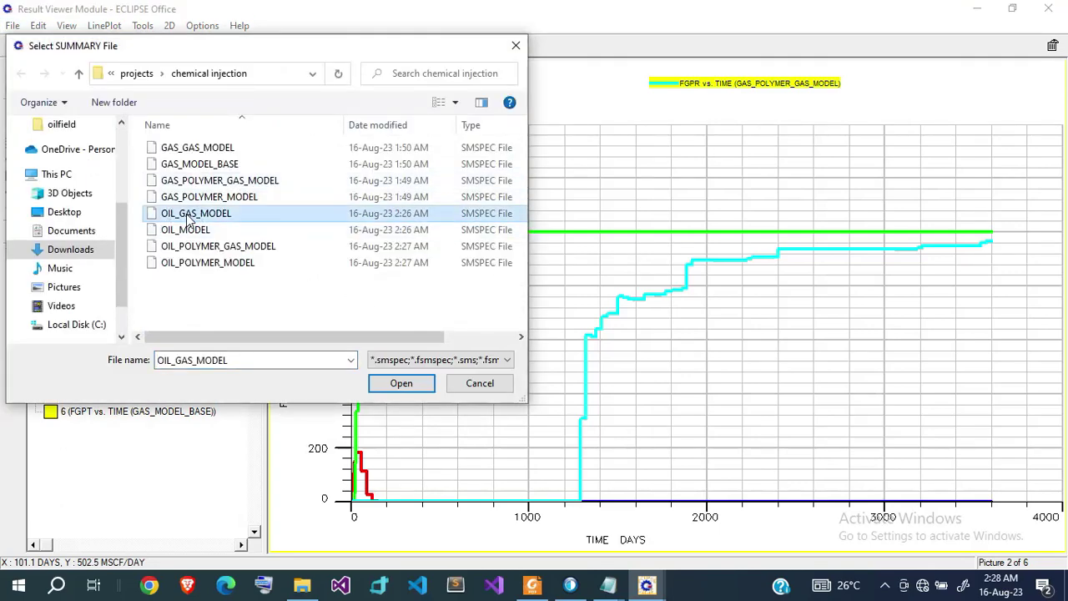
key(shift+Down)
key(shift+Down)
key(shift+Down)
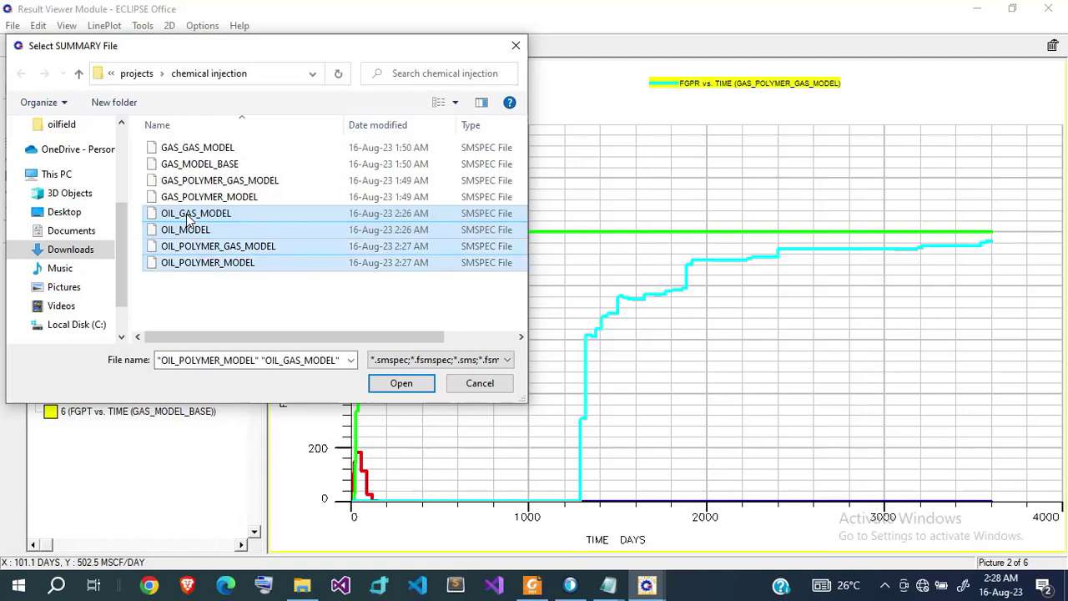
key(Return)
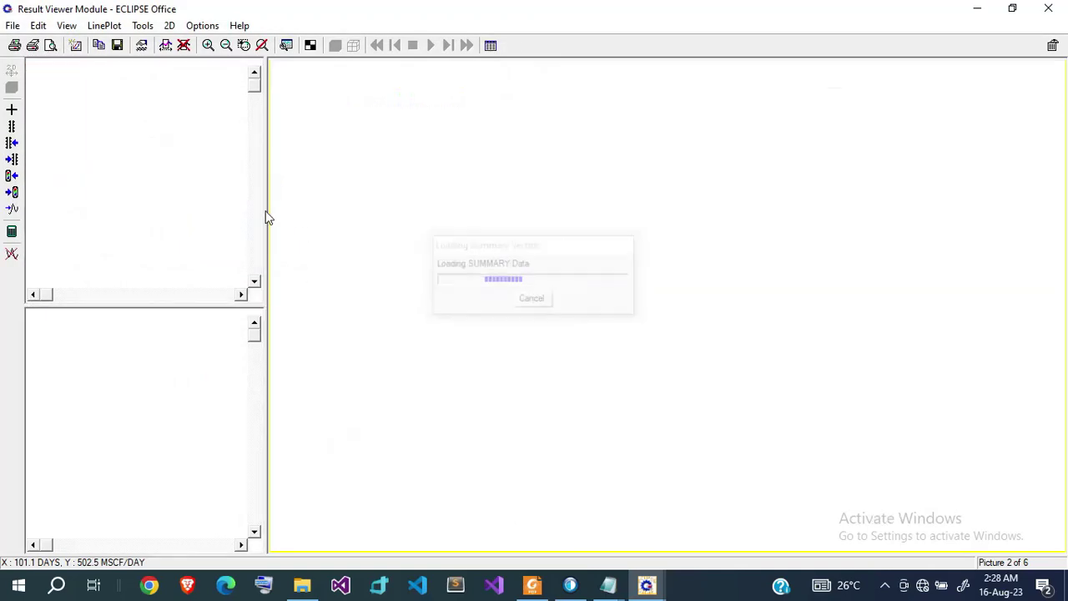
Step: Plot the field oil production rate FOPR against time for OIL_MODEL as a new picture and collapse its field vectors
click(255, 284)
click(255, 285)
click(254, 285)
click(254, 285)
click(255, 285)
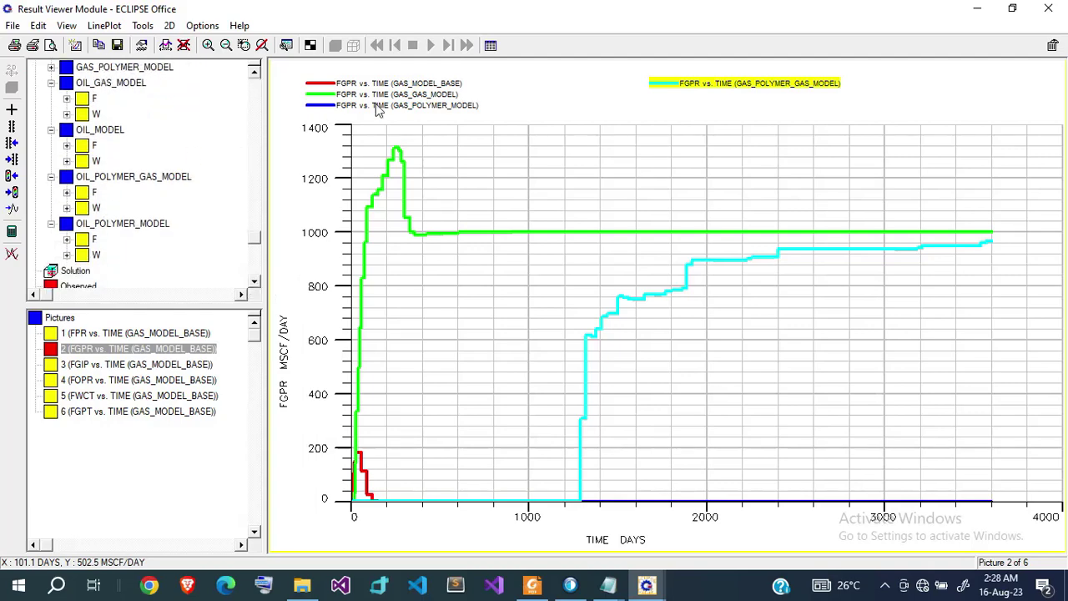
click(67, 99)
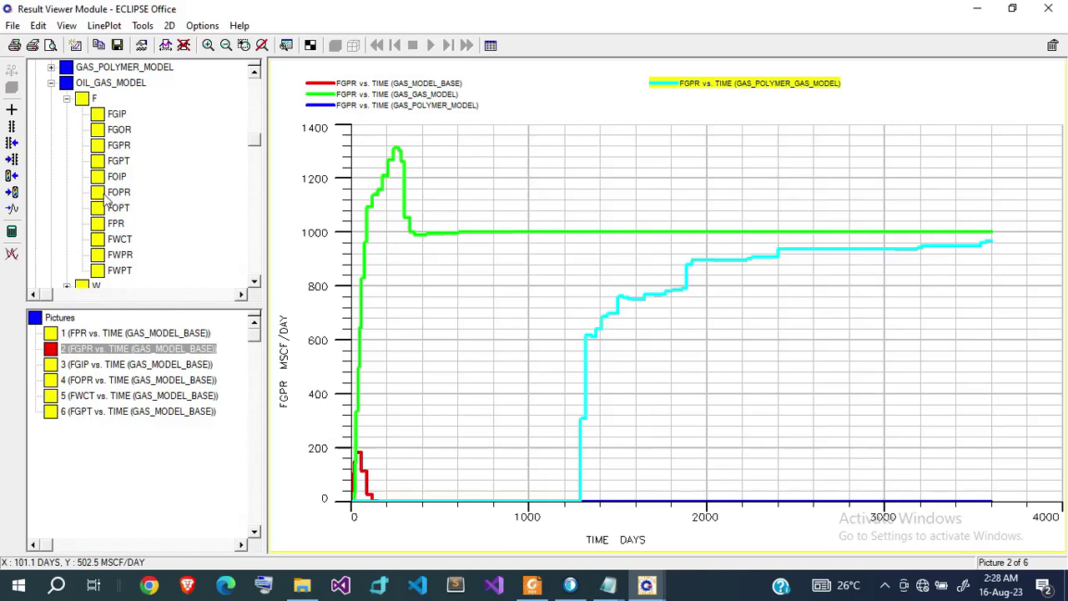
click(67, 100)
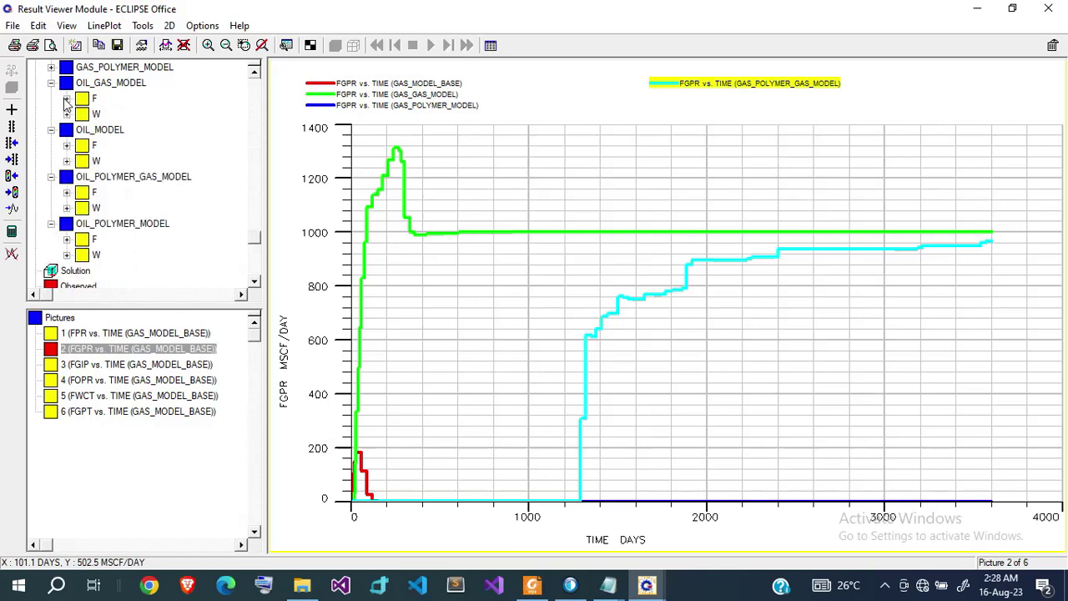
click(67, 146)
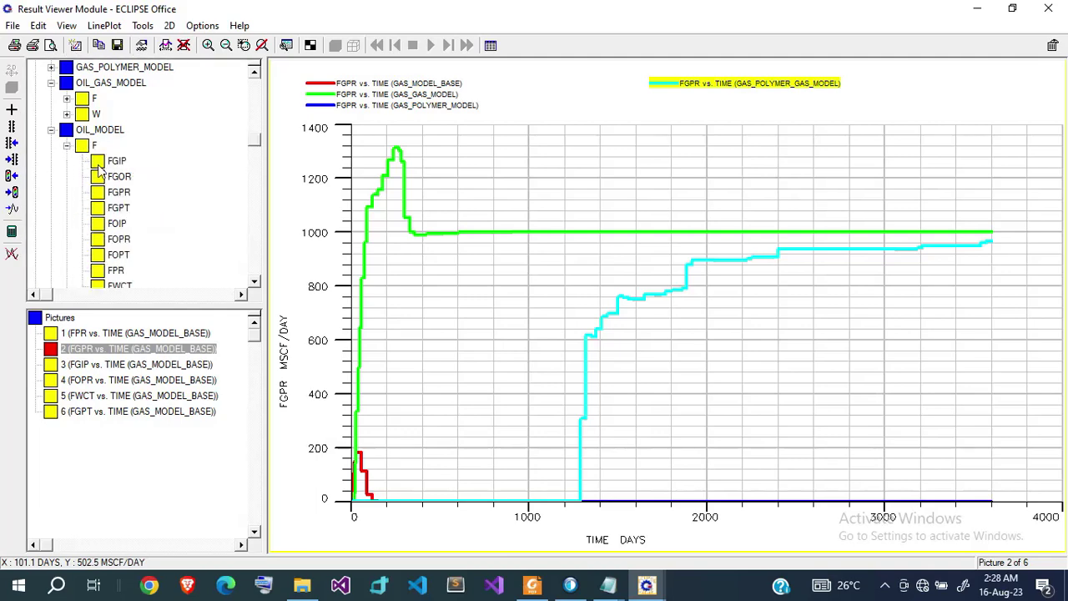
click(118, 241)
double_click(117, 242)
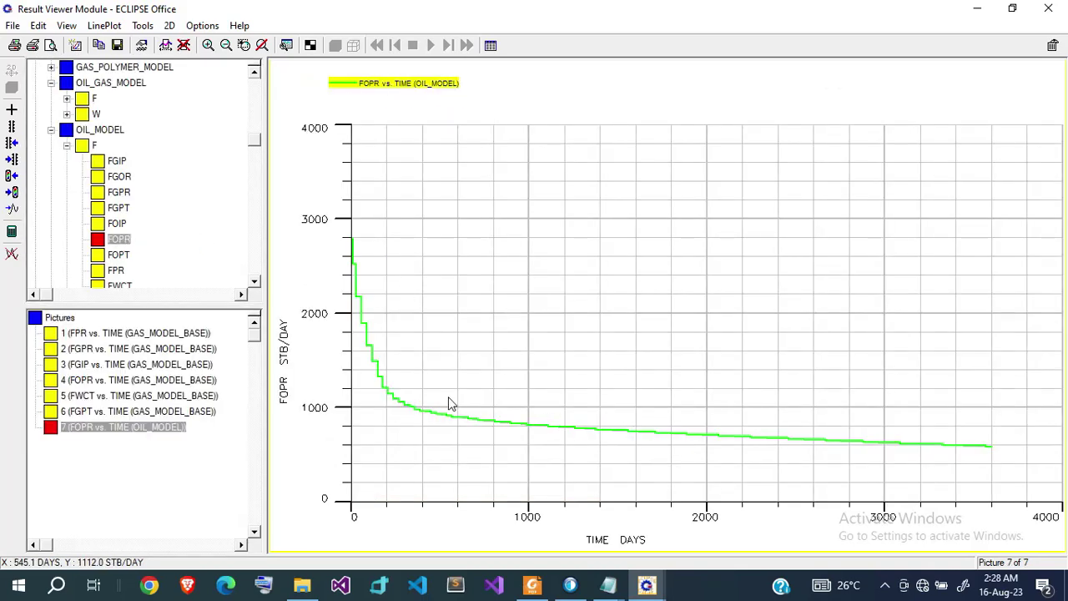
click(68, 146)
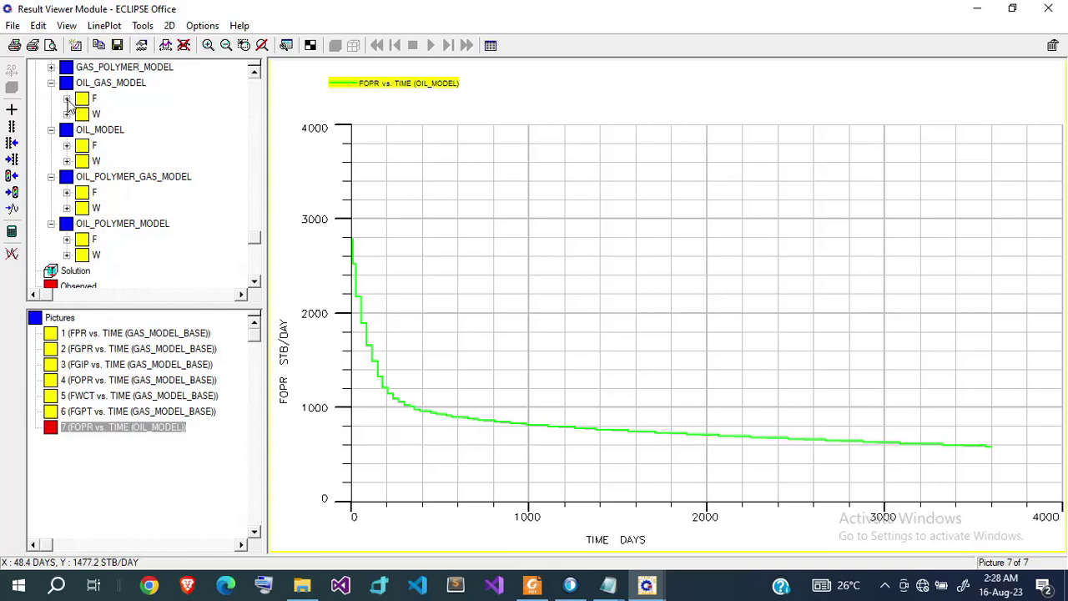
Step: Add the FOPR curve of OIL_GAS_MODEL to the current OIL_MODEL plot and collapse its field vectors
click(67, 99)
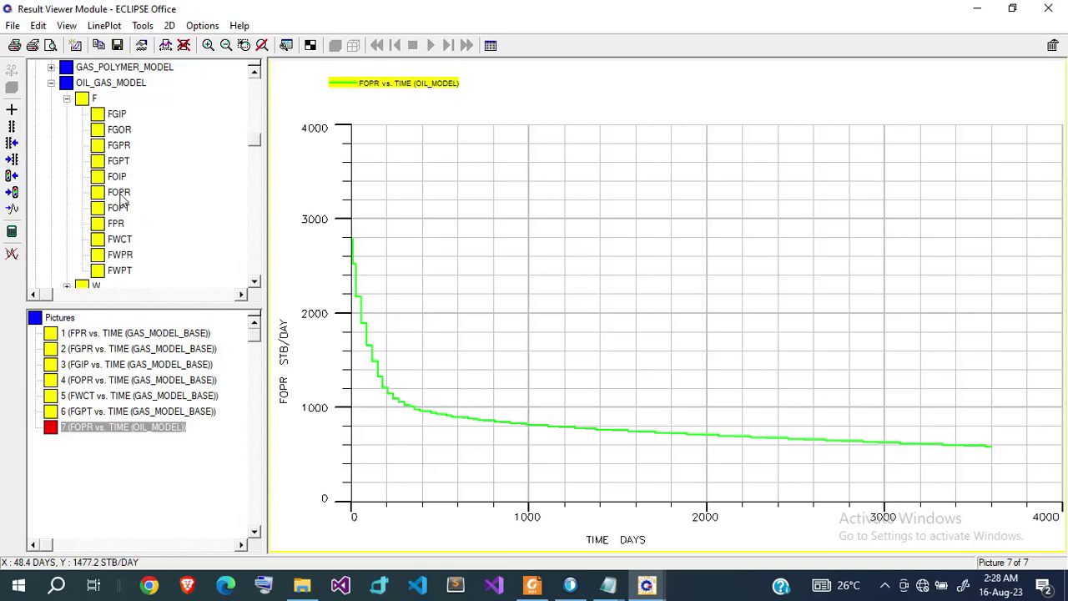
right_click(119, 195)
click(193, 222)
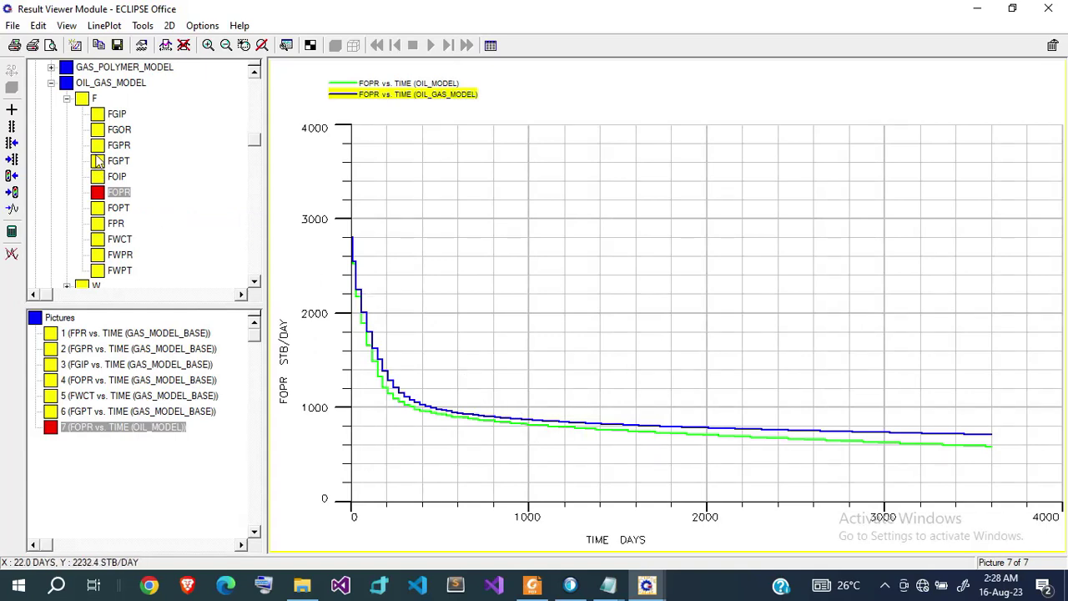
click(67, 99)
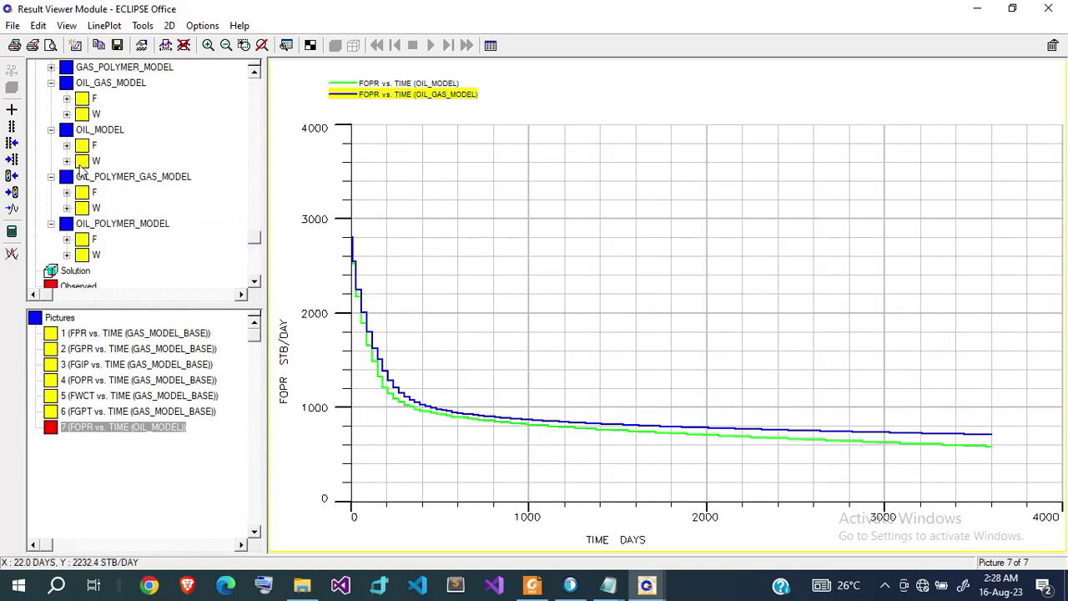
Step: Overlay the FOPR curve of OIL_POLYMER_MODEL on the same plot and collapse its field vectors
click(67, 240)
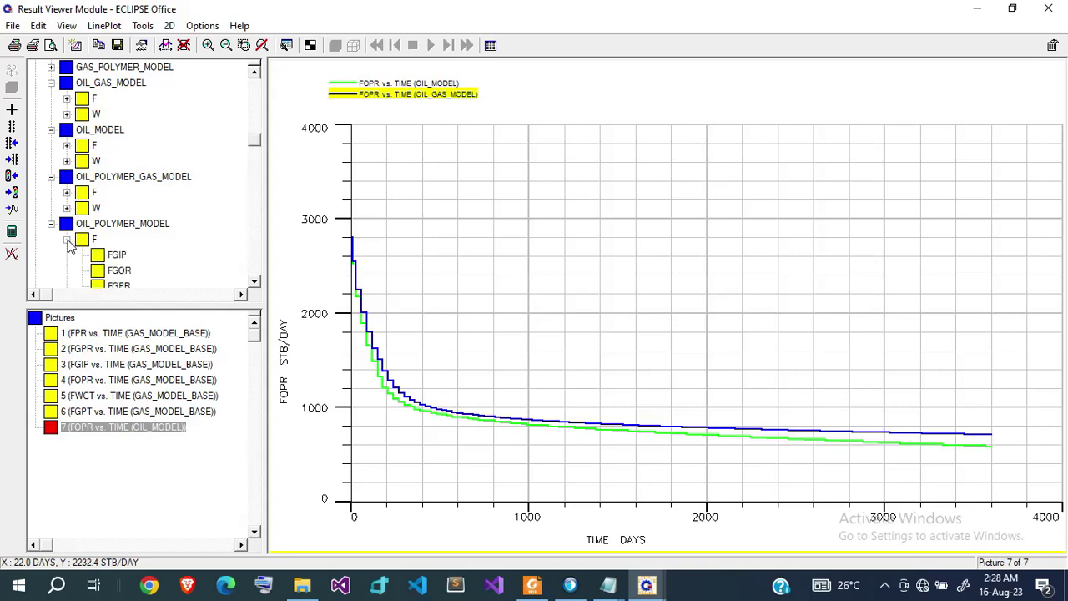
click(255, 282)
click(254, 282)
click(254, 282)
click(255, 282)
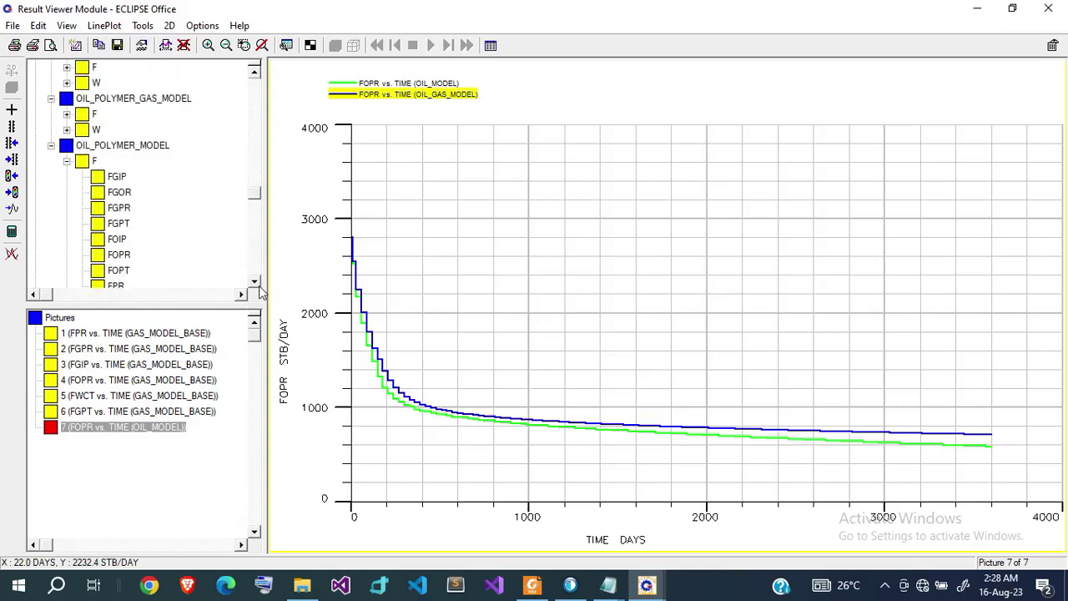
click(254, 282)
click(255, 282)
click(254, 283)
click(255, 283)
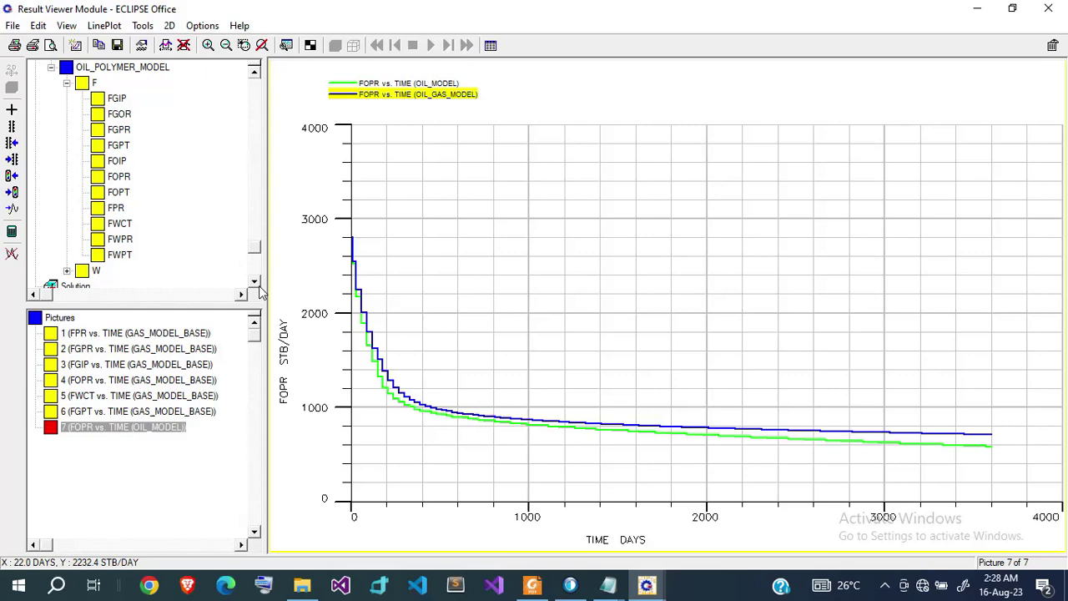
right_click(126, 177)
click(203, 205)
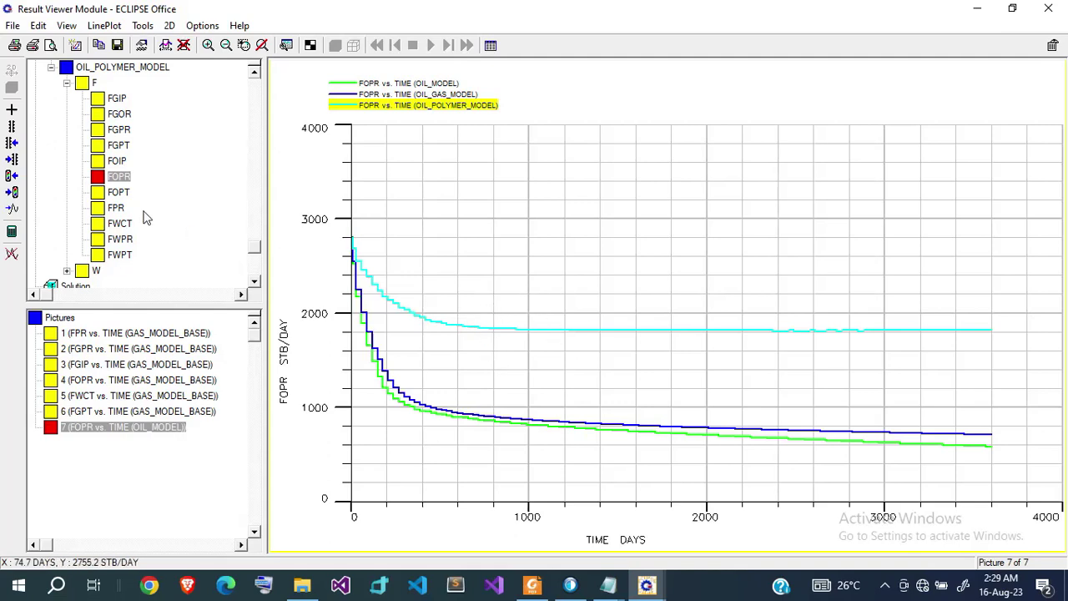
click(67, 84)
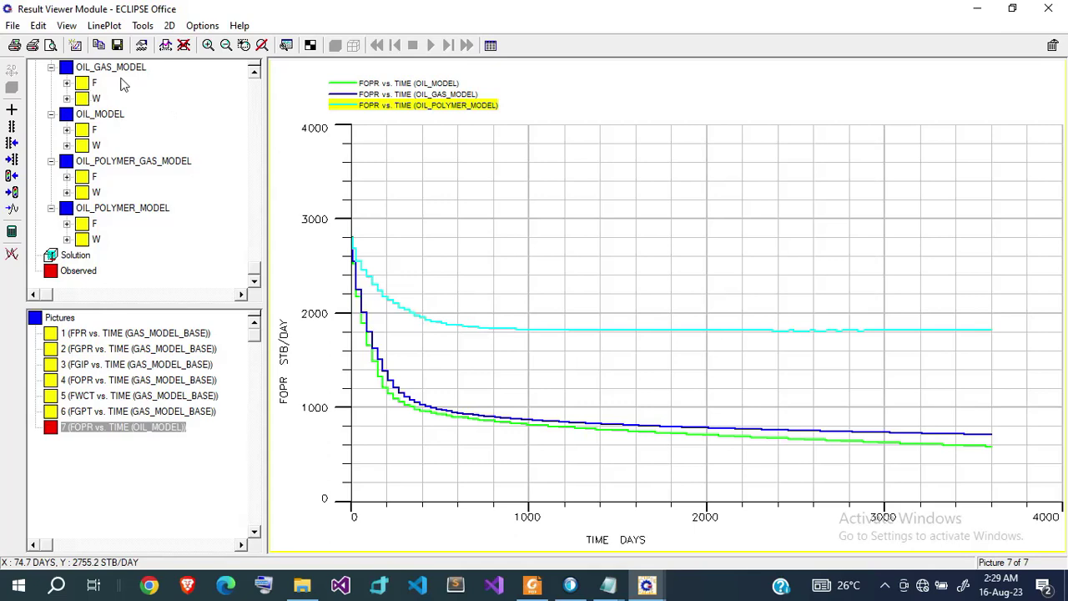
Step: Overlay the FOPR curve of OIL_POLYMER_GAS_MODEL on the same plot and collapse its field vectors
click(254, 72)
click(253, 72)
click(253, 72)
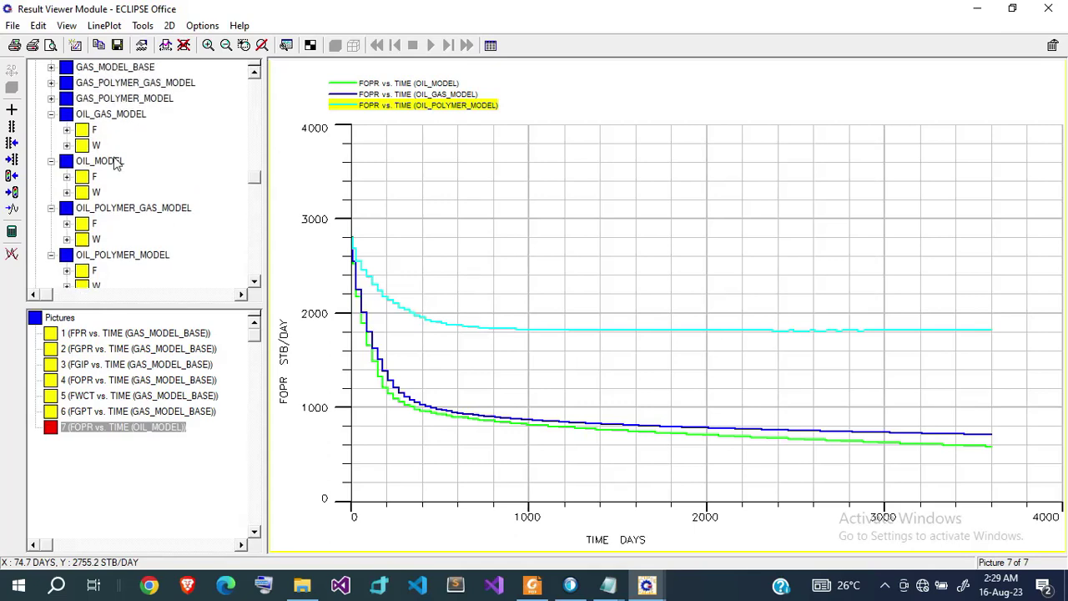
click(68, 223)
click(256, 284)
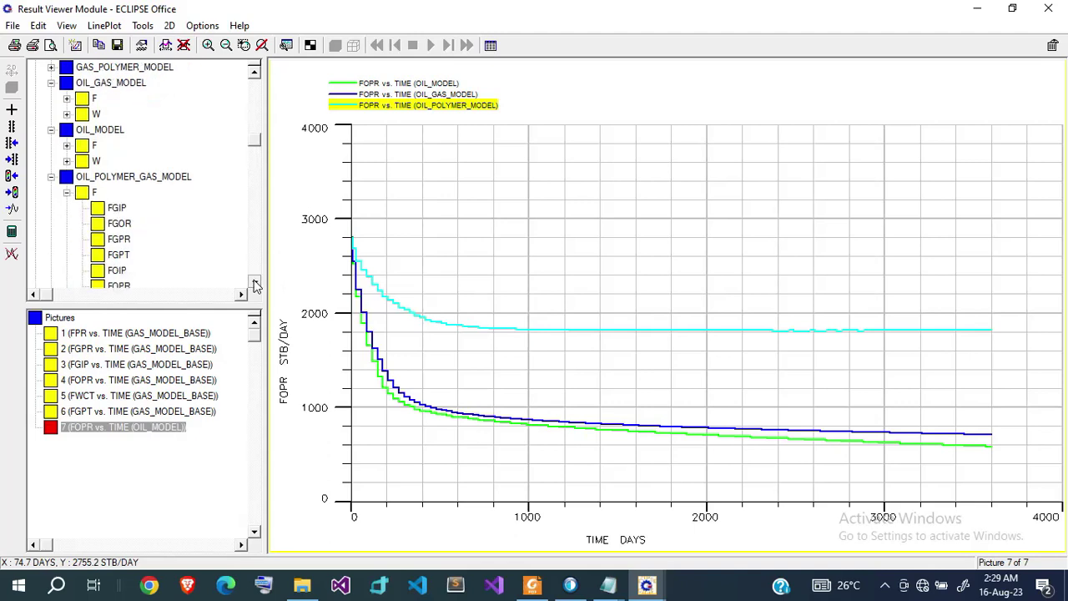
click(255, 284)
click(256, 284)
click(255, 284)
click(256, 284)
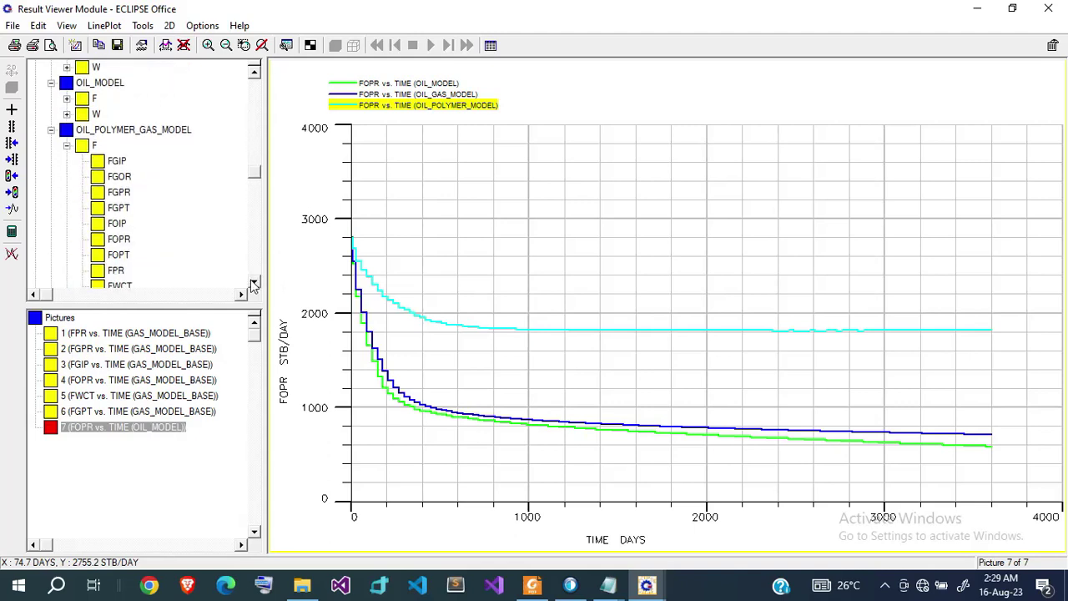
right_click(129, 242)
click(195, 267)
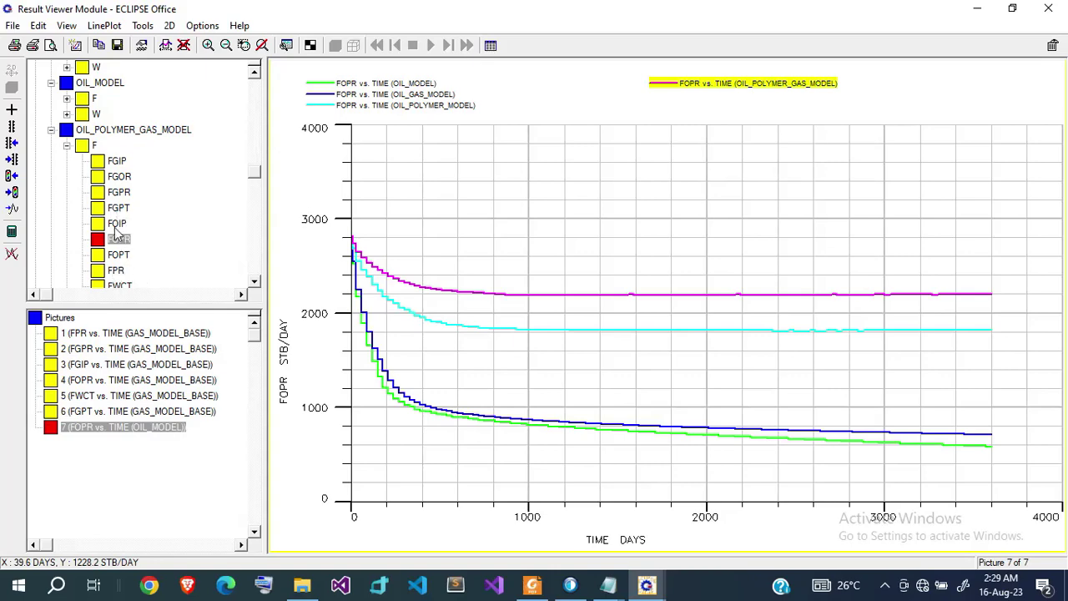
click(67, 145)
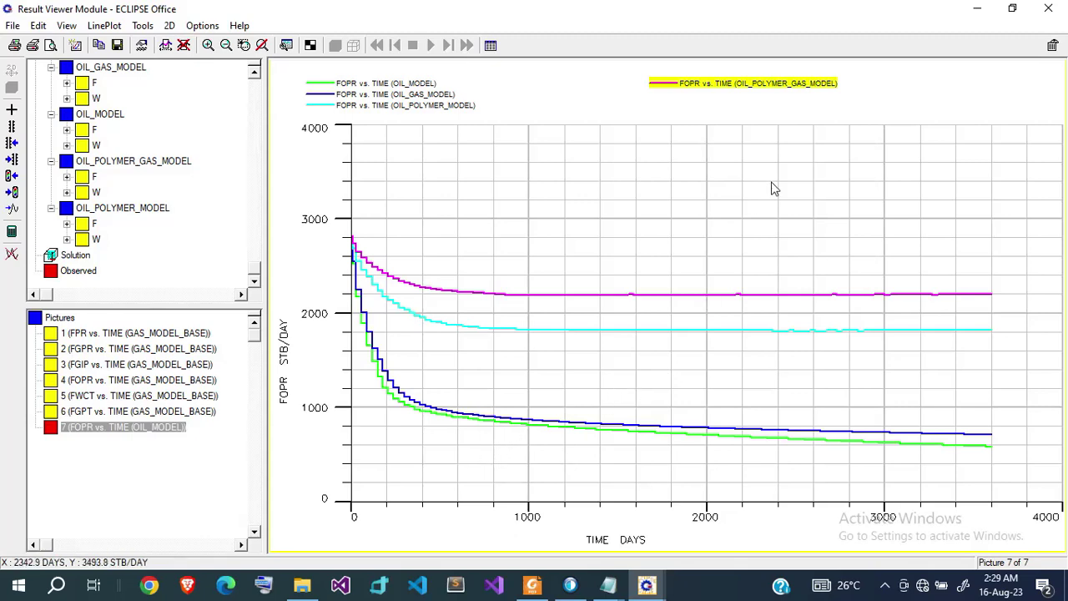
Step: Minimize the Result Viewer and open the ECLIPSE manual bookshelf.pdf from Simulation Launcher
click(978, 9)
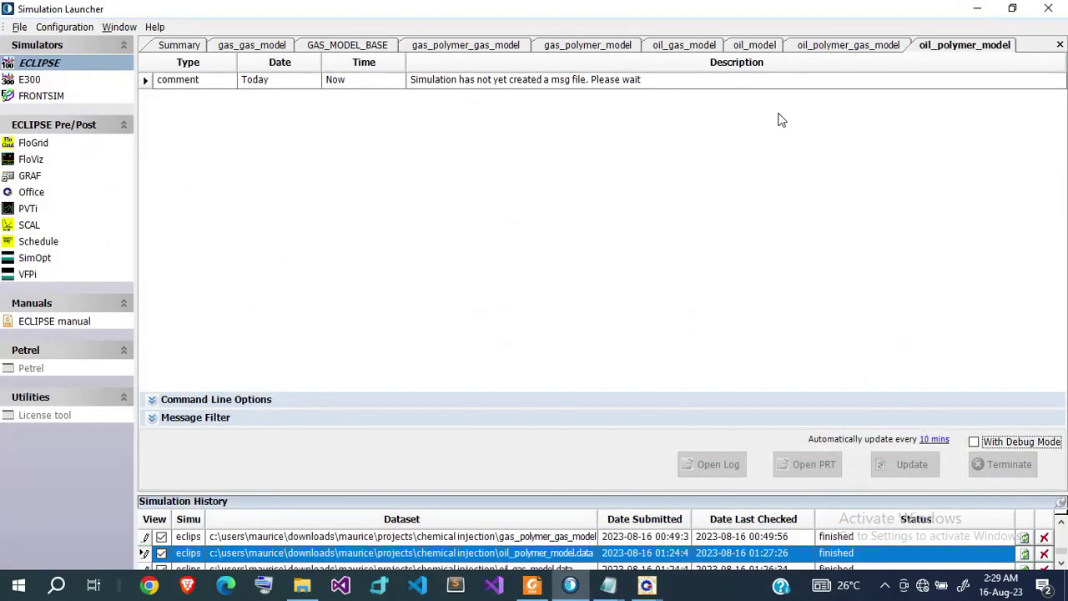
click(45, 324)
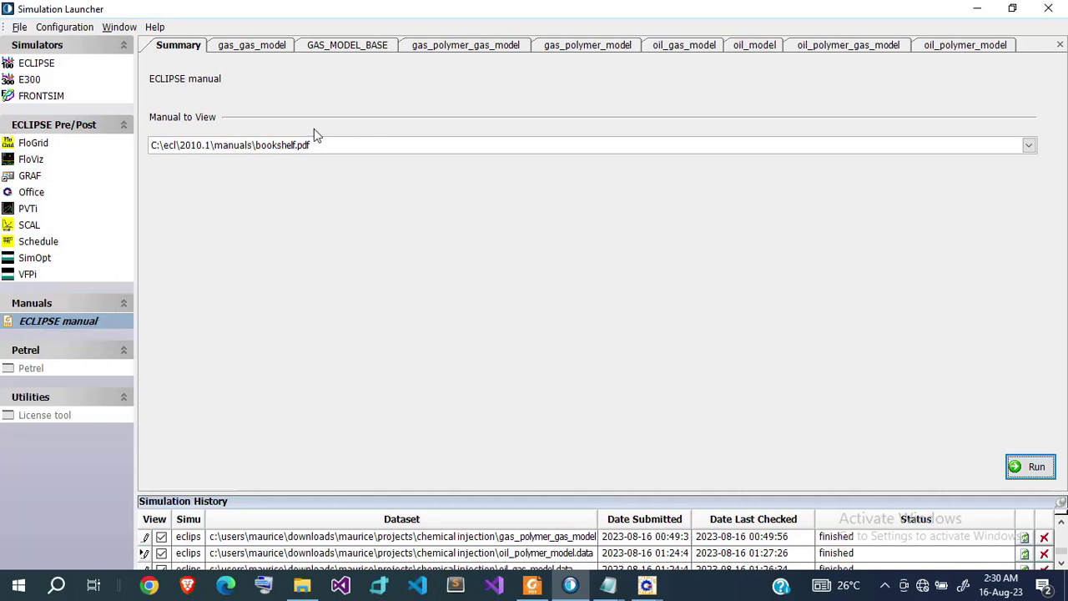
click(1017, 467)
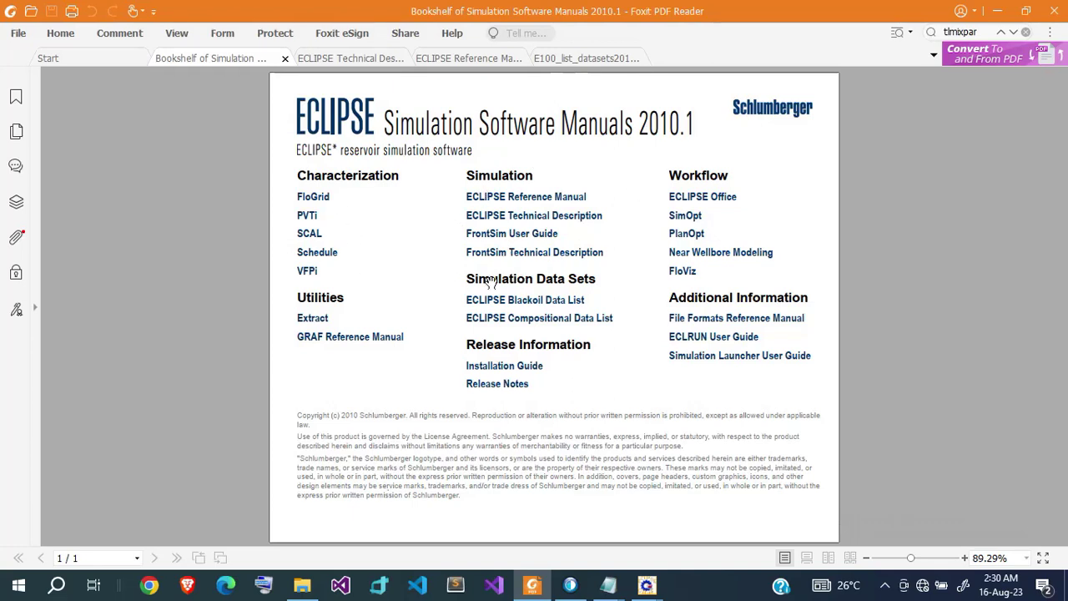
Step: Open the ECLIPSE Technical Description from the bookshelf and search it for "polymer"
click(524, 218)
scroll(443, 349, down, 15)
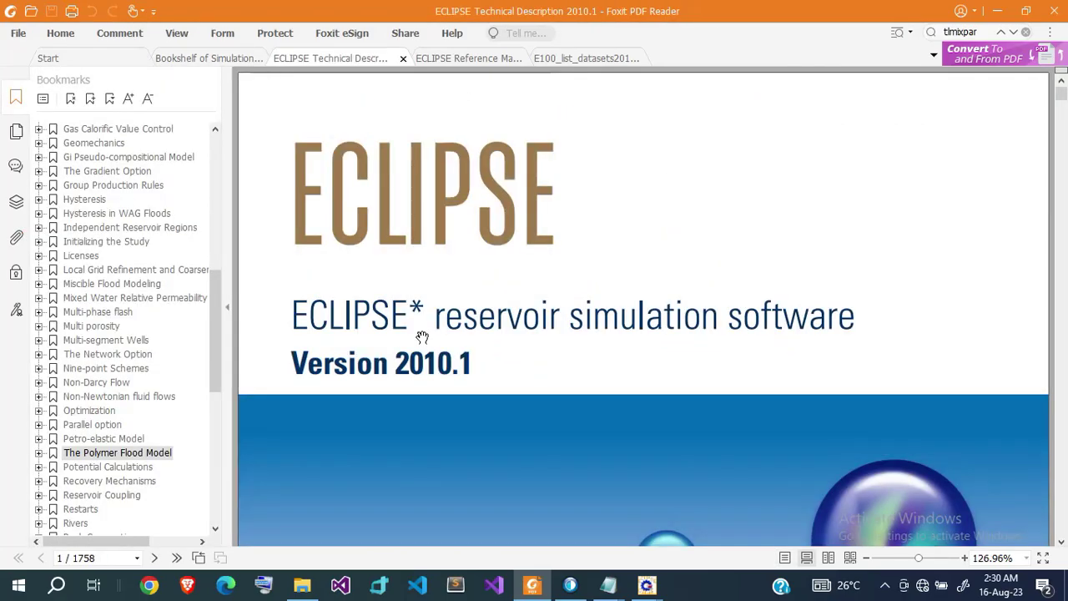
scroll(442, 349, down, 12)
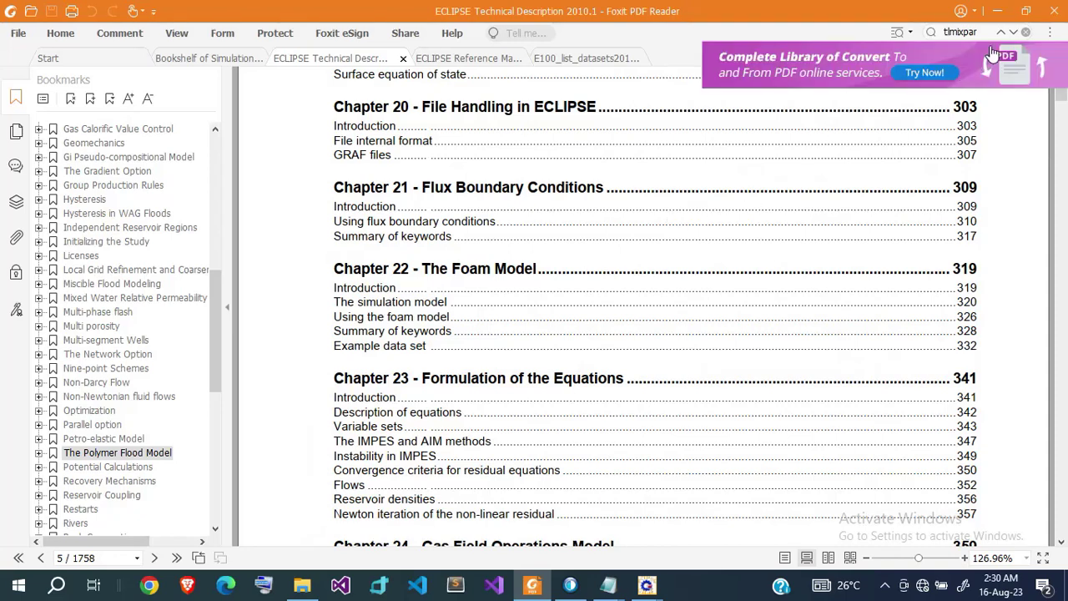
double_click(979, 32)
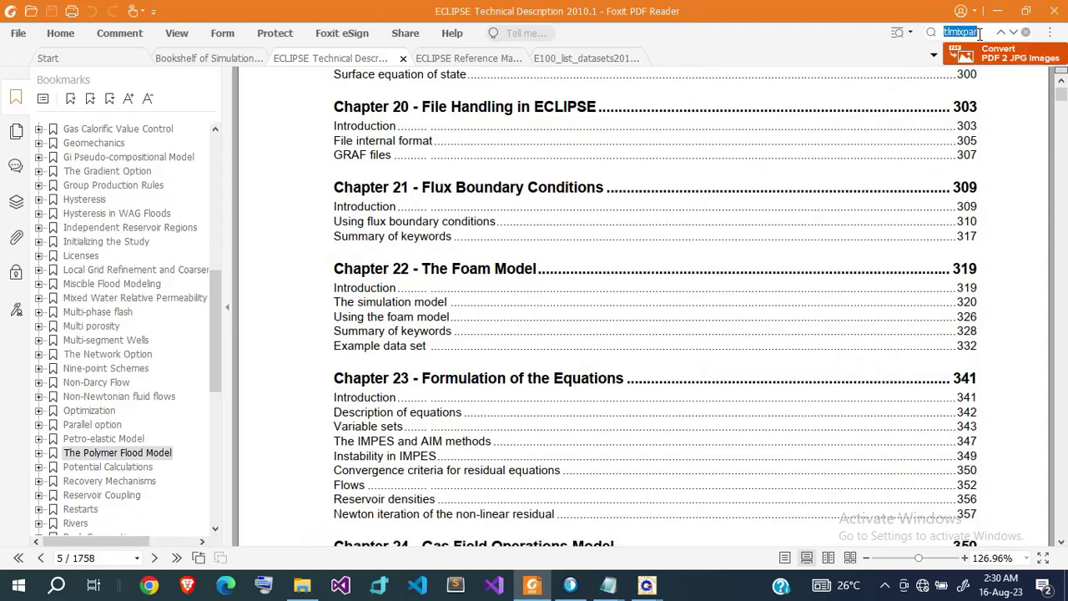
text(polymer)
key(Return)
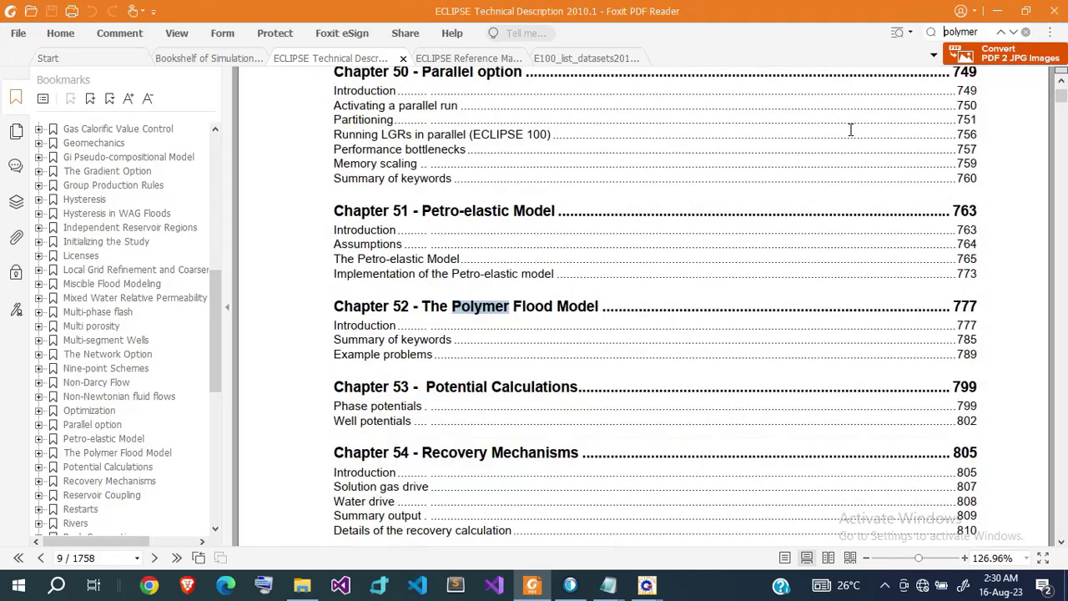
Step: Read through Chapter 52, The Polymer Flood Model, in the Technical Description and return to the manuals bookshelf
click(521, 312)
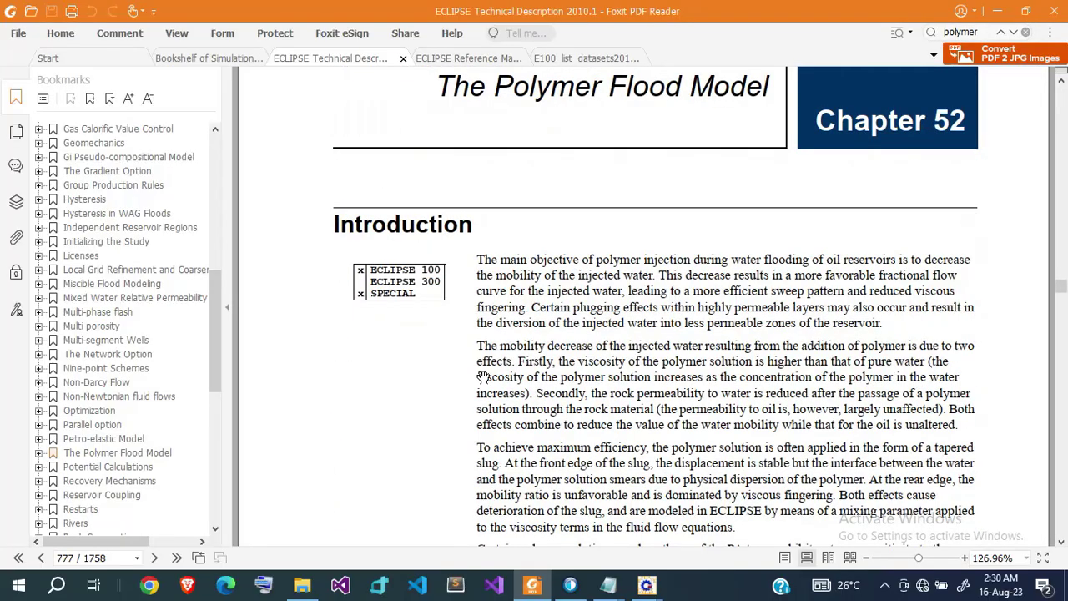
scroll(484, 371, down, 15)
scroll(484, 372, down, 20)
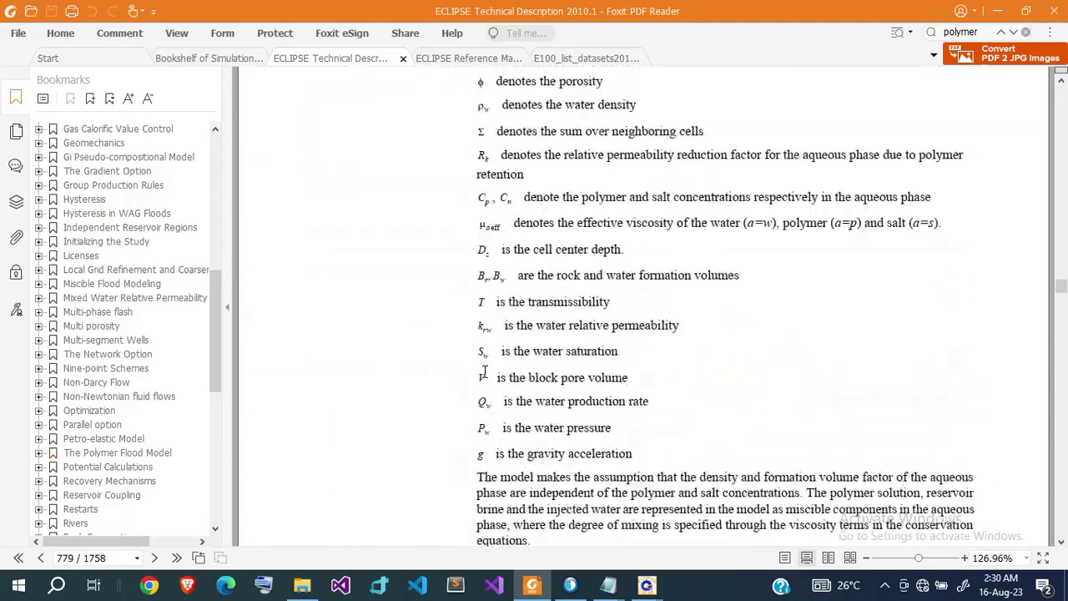
scroll(484, 371, up, 3)
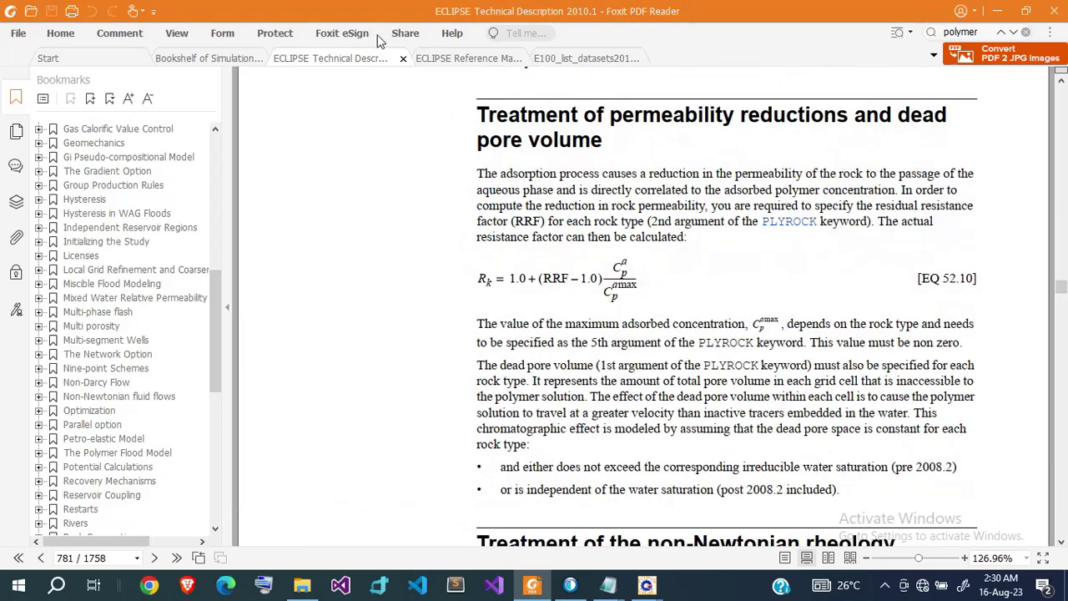
click(234, 65)
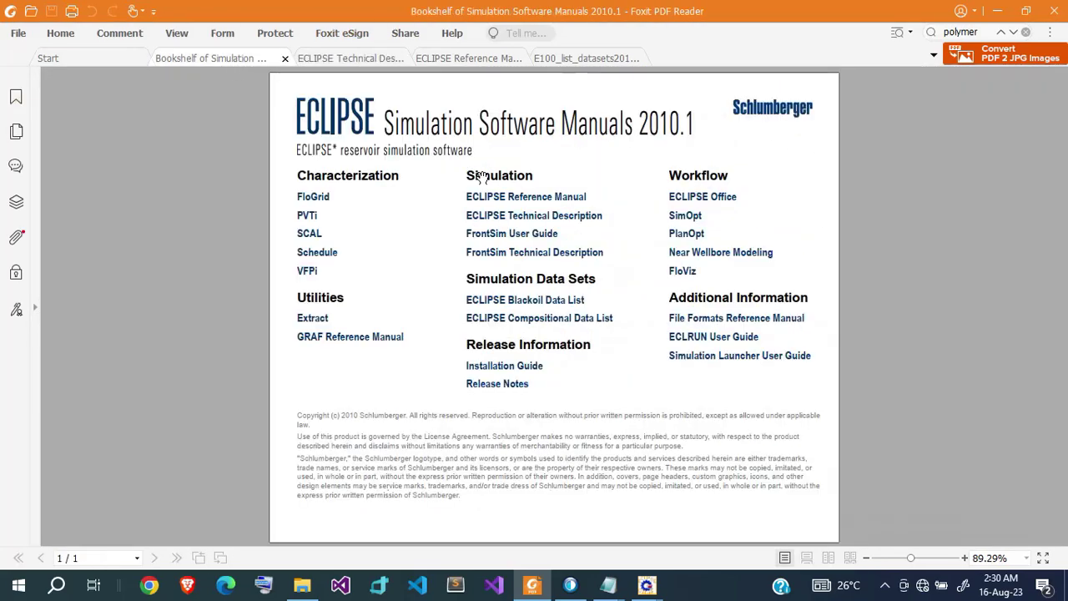
Step: Open the ECLIPSE Reference Manual from the bookshelf, search it for "polymer" and go to the ALPOLADS keyword entry
click(524, 199)
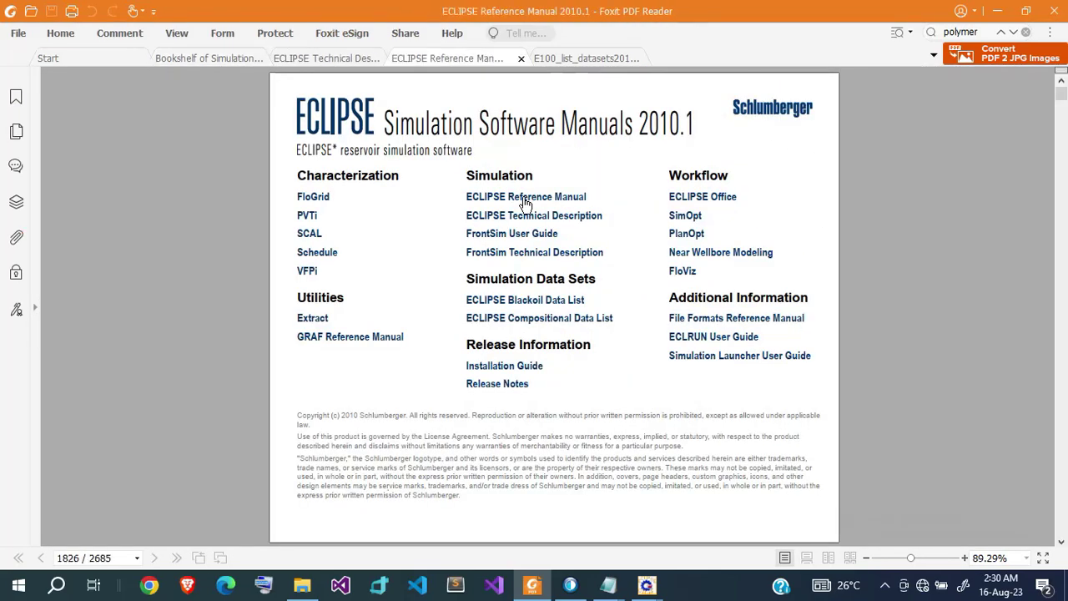
click(983, 31)
key(Return)
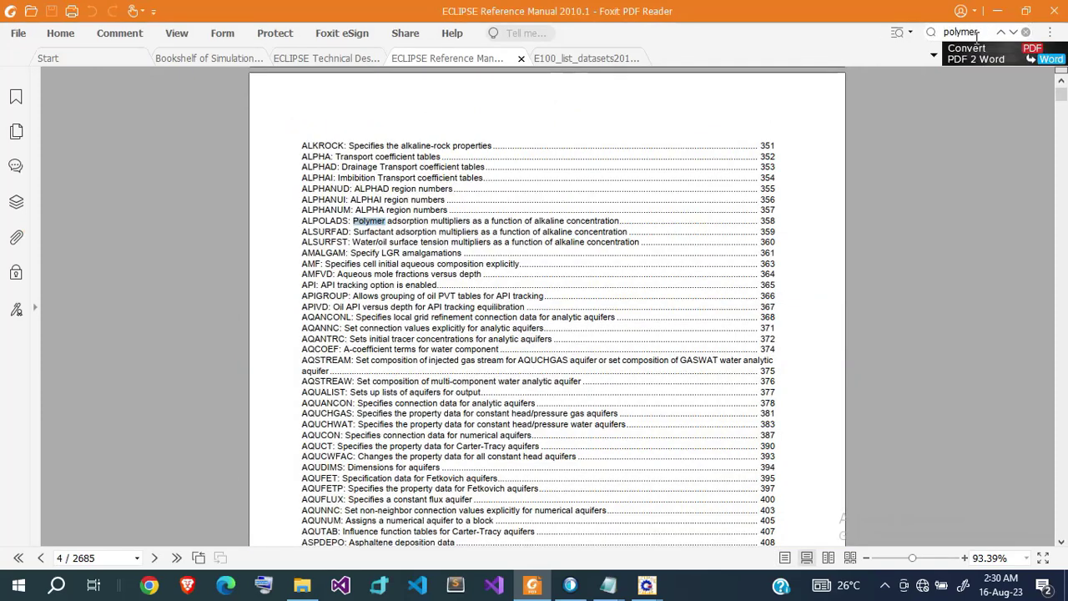
click(441, 225)
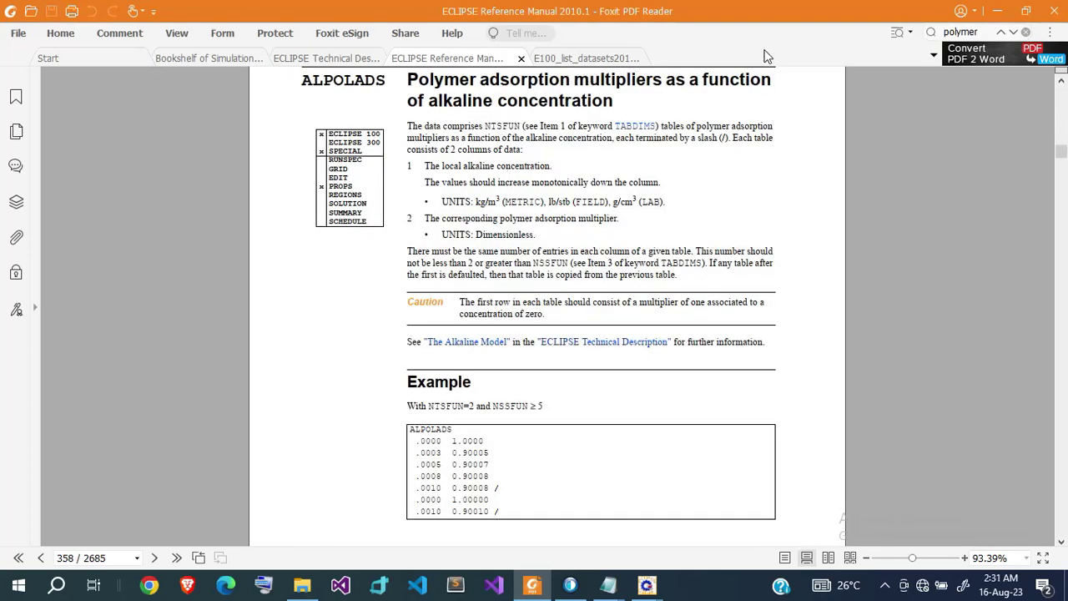
Step: Step through the "polymer" matches on the ALPOLADS keyword page and check the available search options
click(989, 31)
key(Return)
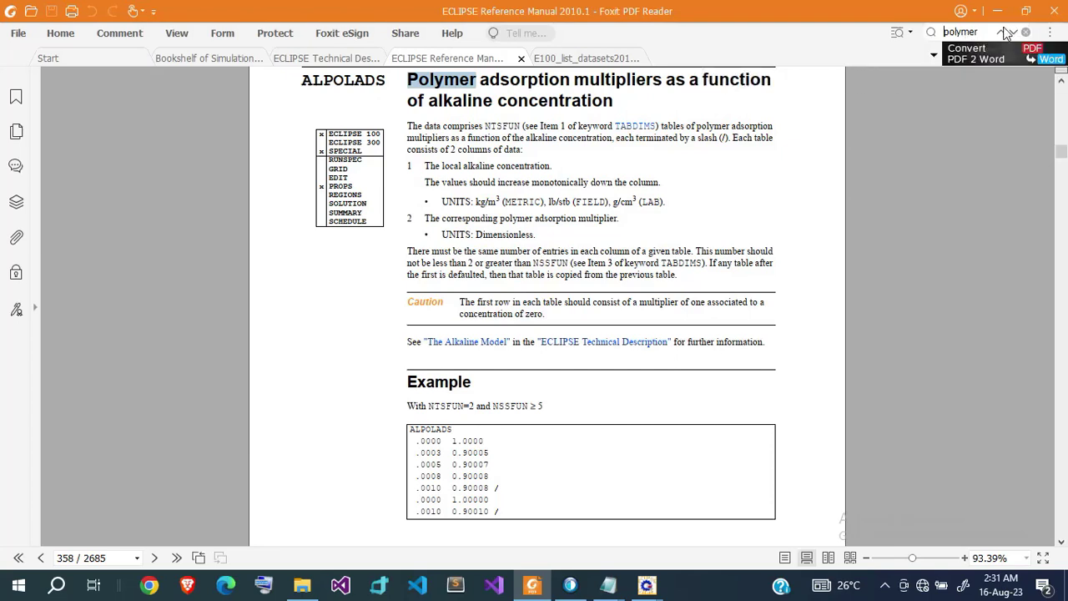
click(1013, 32)
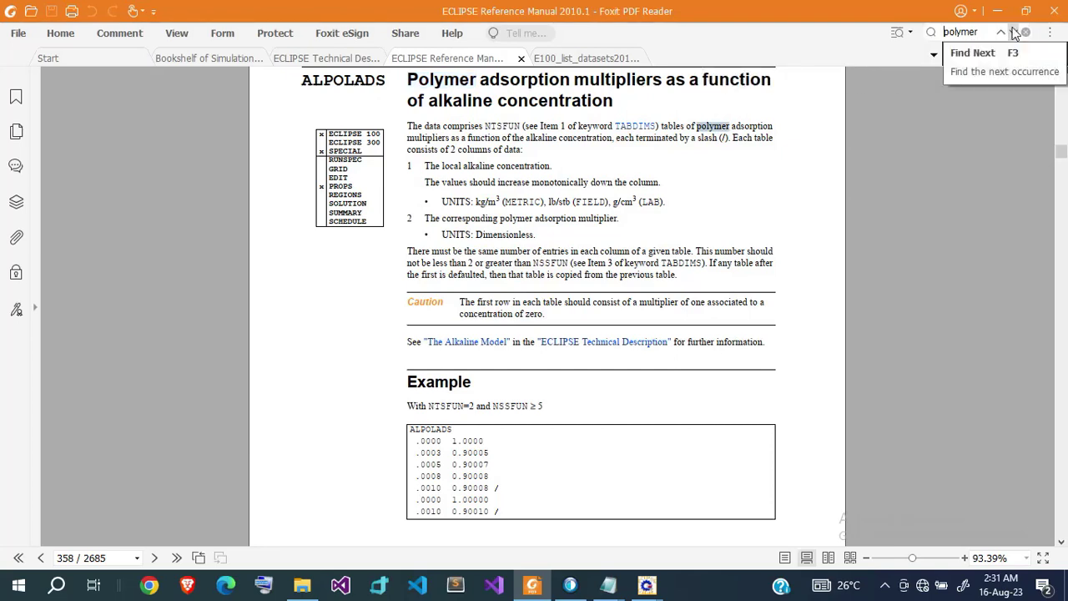
click(1013, 32)
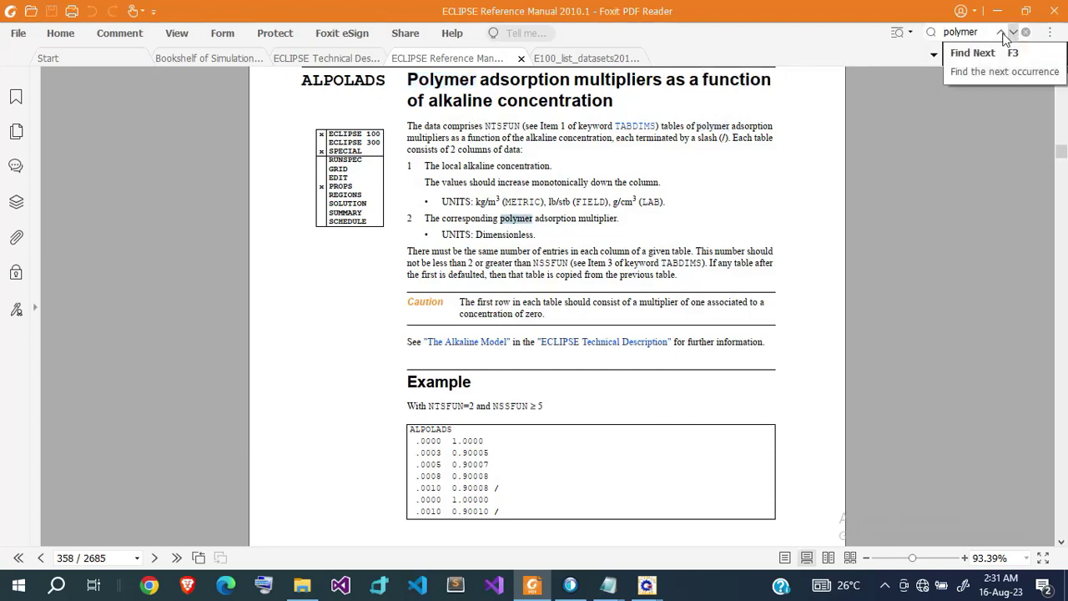
click(1049, 33)
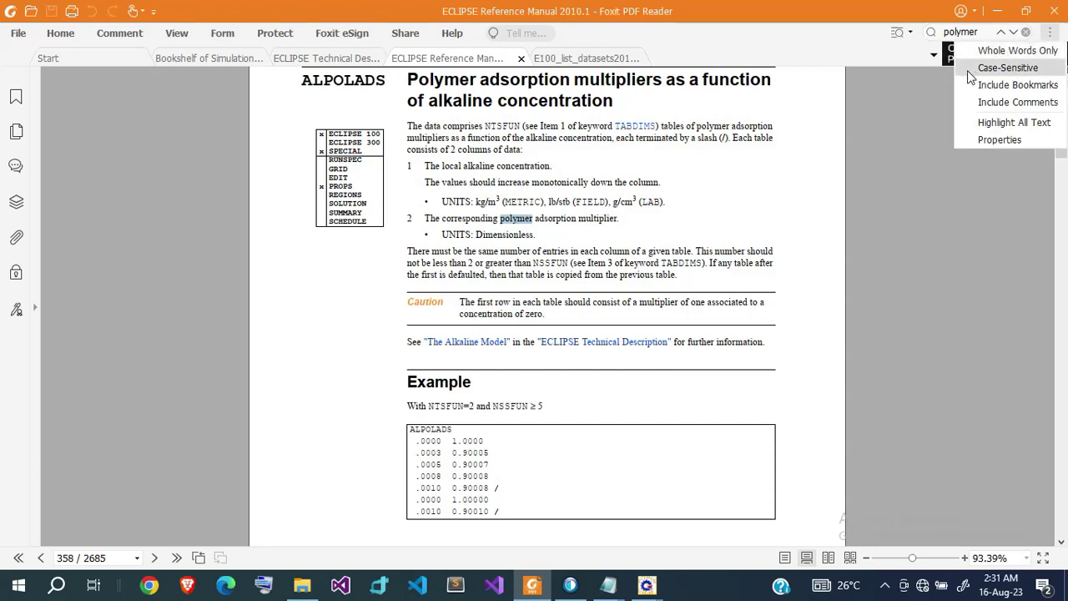
click(914, 127)
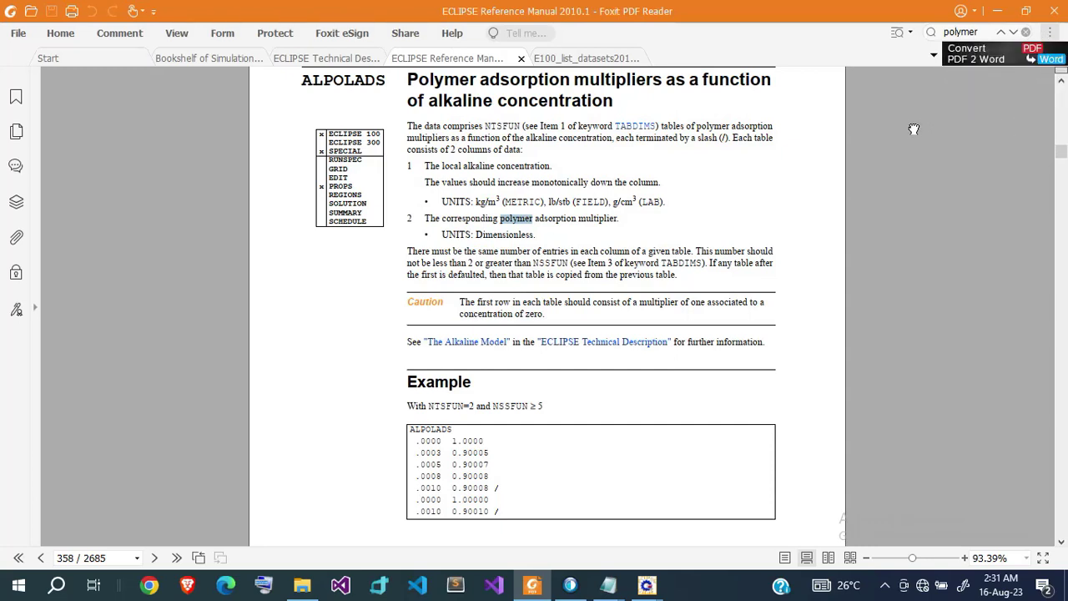
Step: Continue through the "polymer" matches in the aquifer keyword pages up to the BRINE keyword page
click(1017, 31)
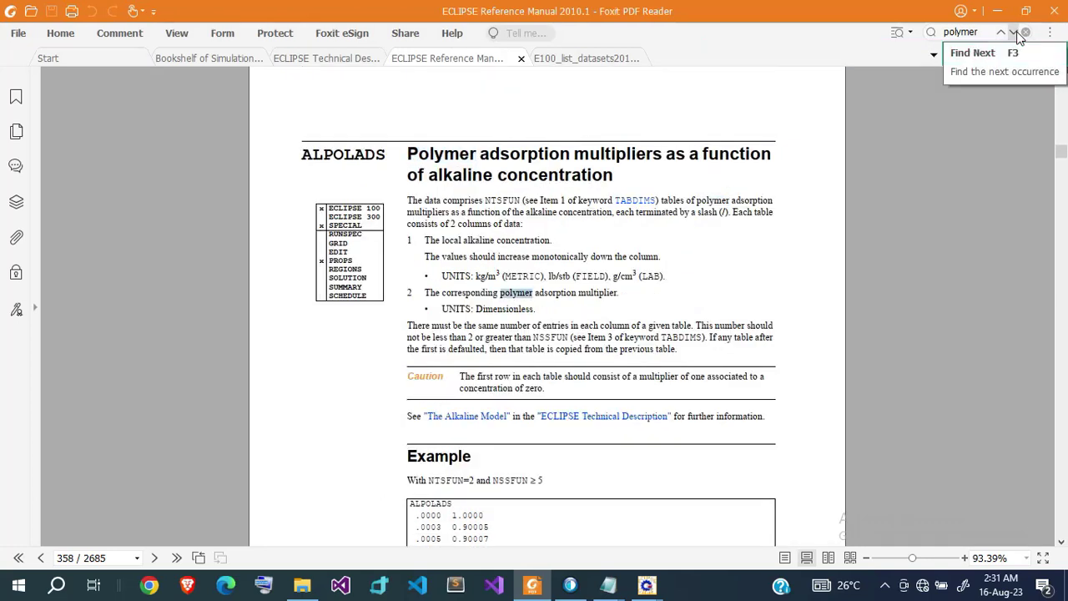
click(1015, 34)
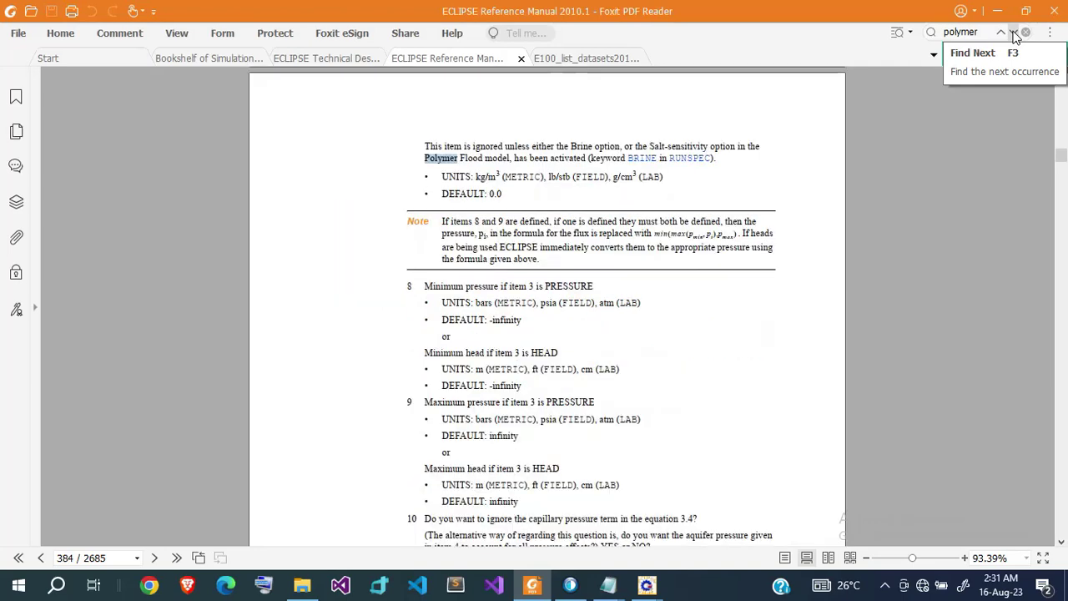
click(1015, 34)
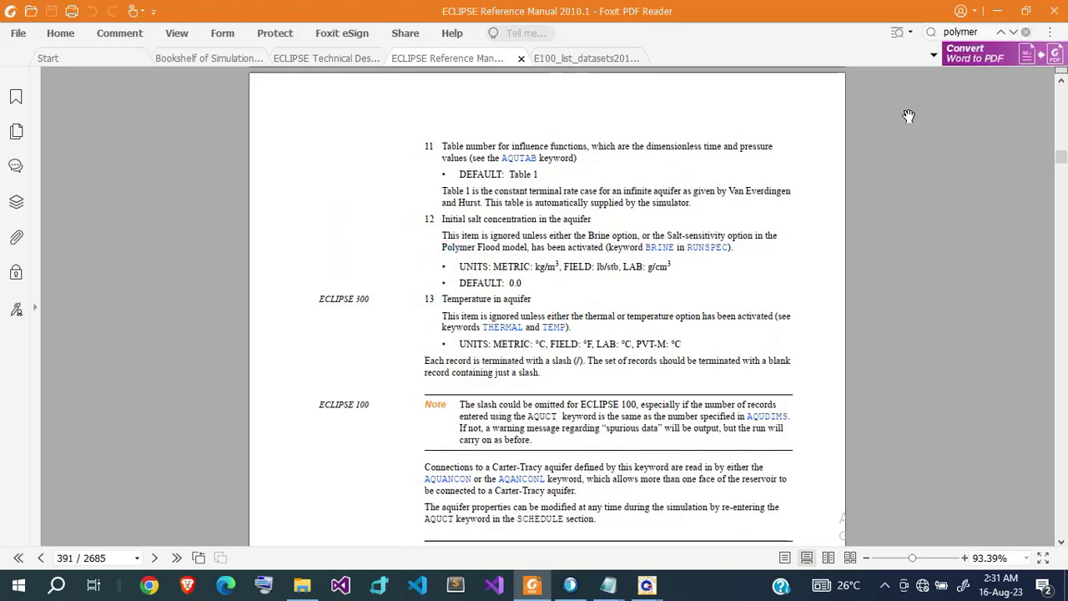
mouse_move(987, 46)
click(1012, 33)
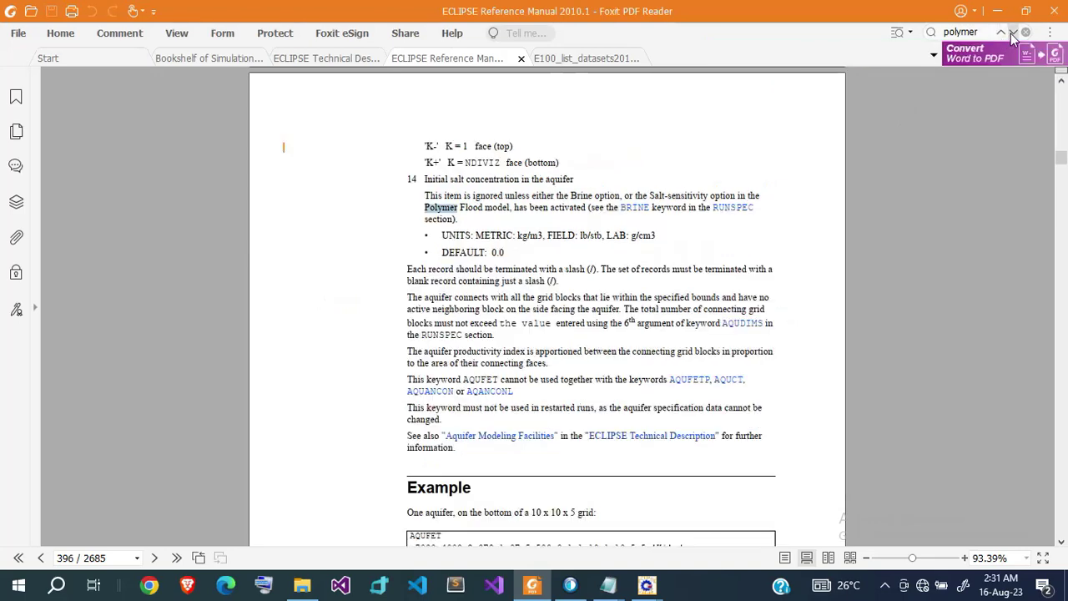
click(1012, 36)
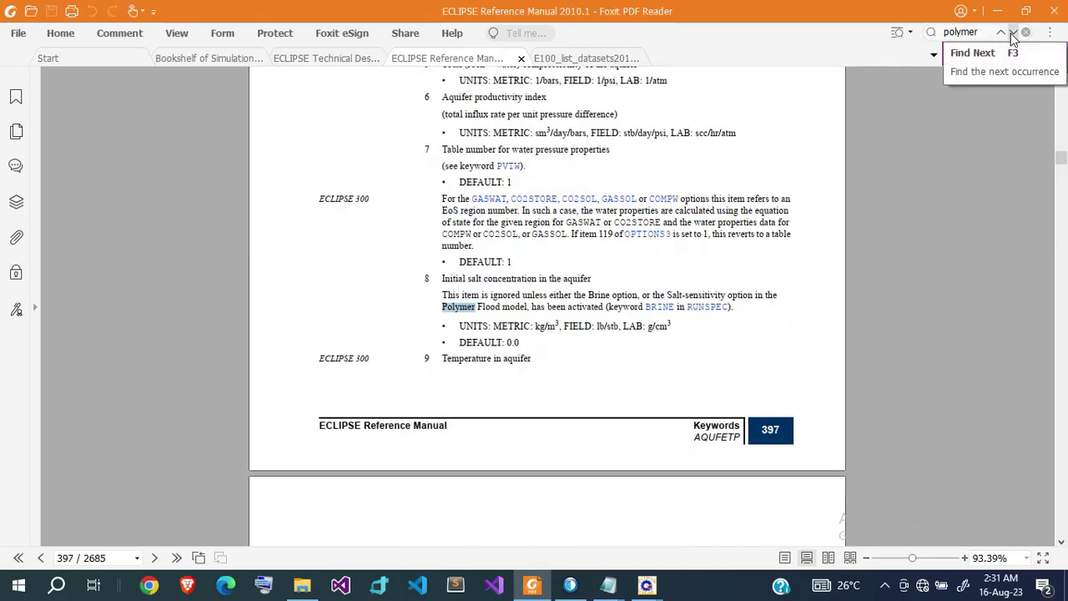
click(1013, 35)
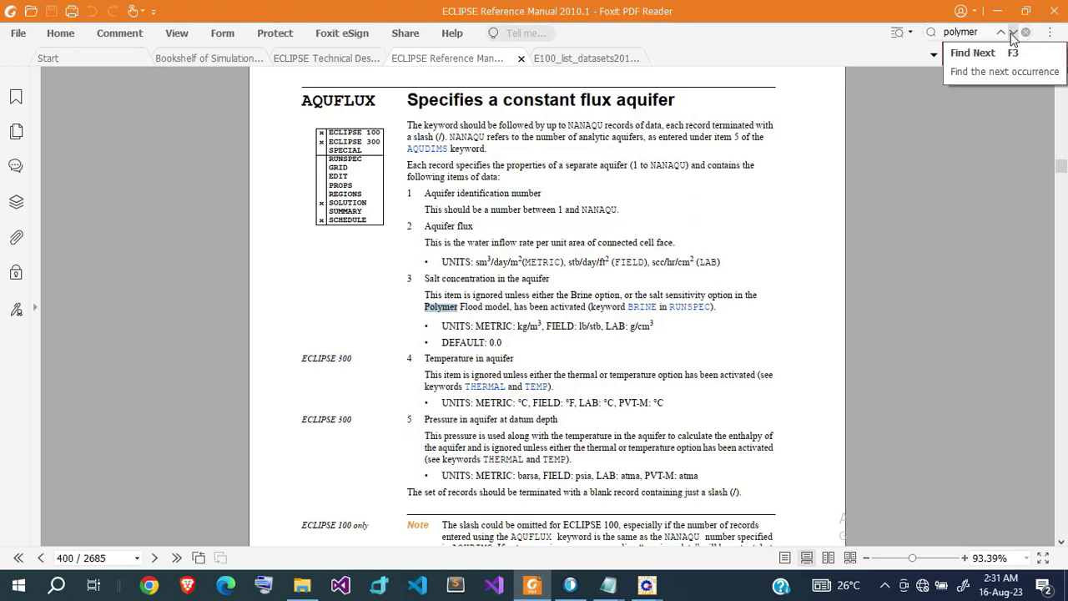
click(1012, 35)
click(1012, 35)
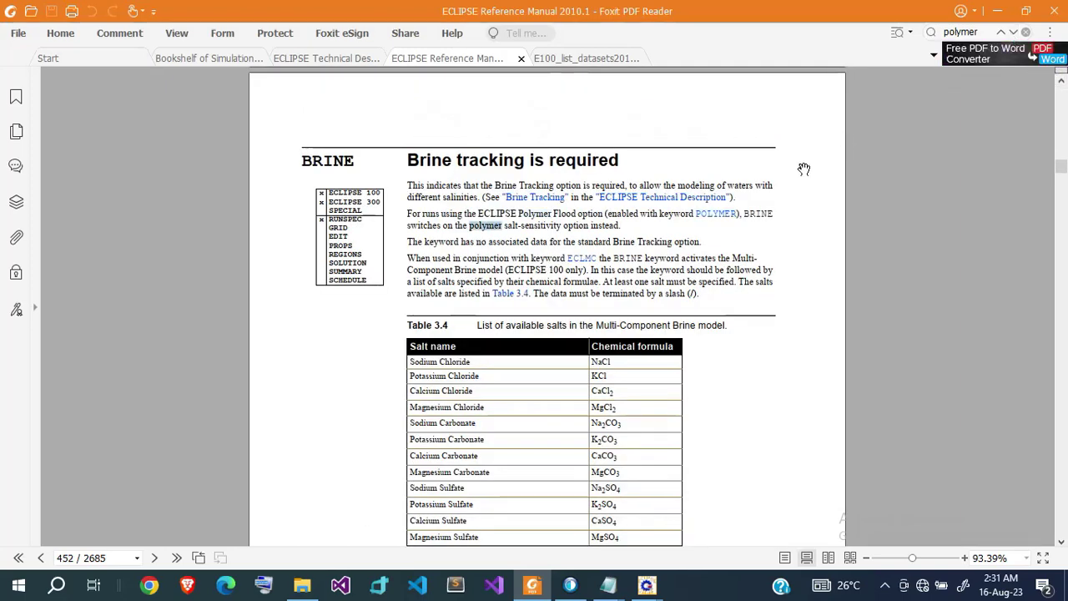
Step: Follow the link to the POLYMER keyword, look over the PORO and PORV pages after it, and minimize the manual to return to Simulation Launcher
click(730, 215)
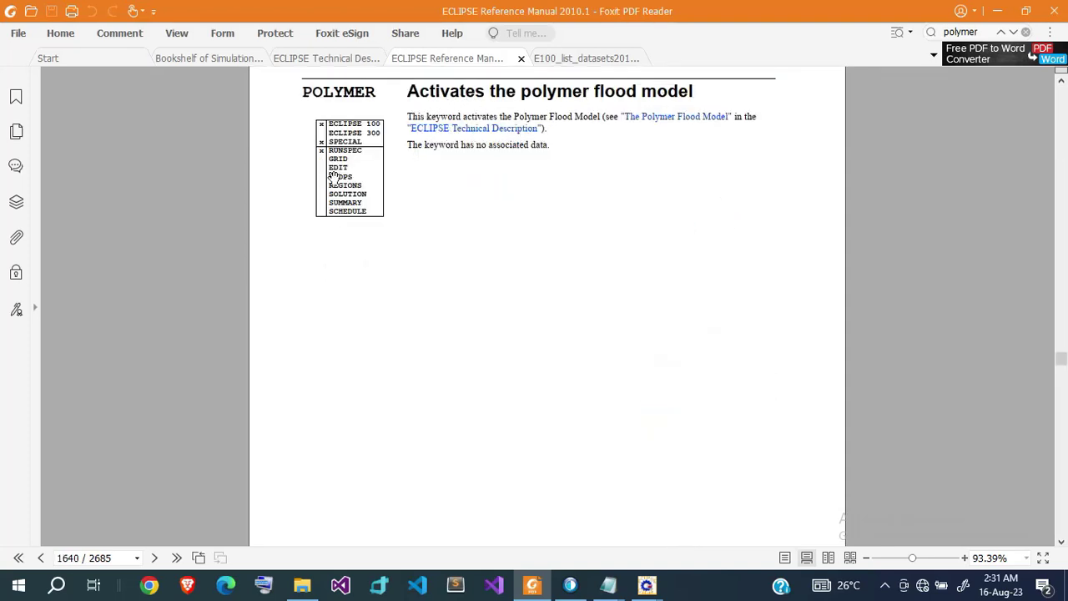
scroll(491, 245, down, 8)
scroll(491, 245, down, 10)
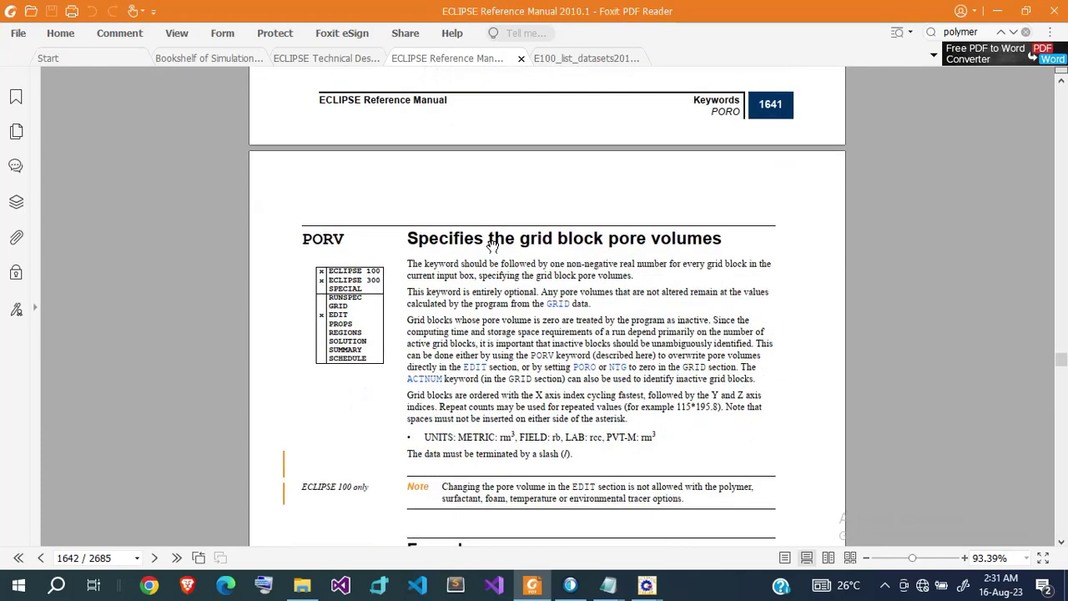
scroll(491, 245, up, 10)
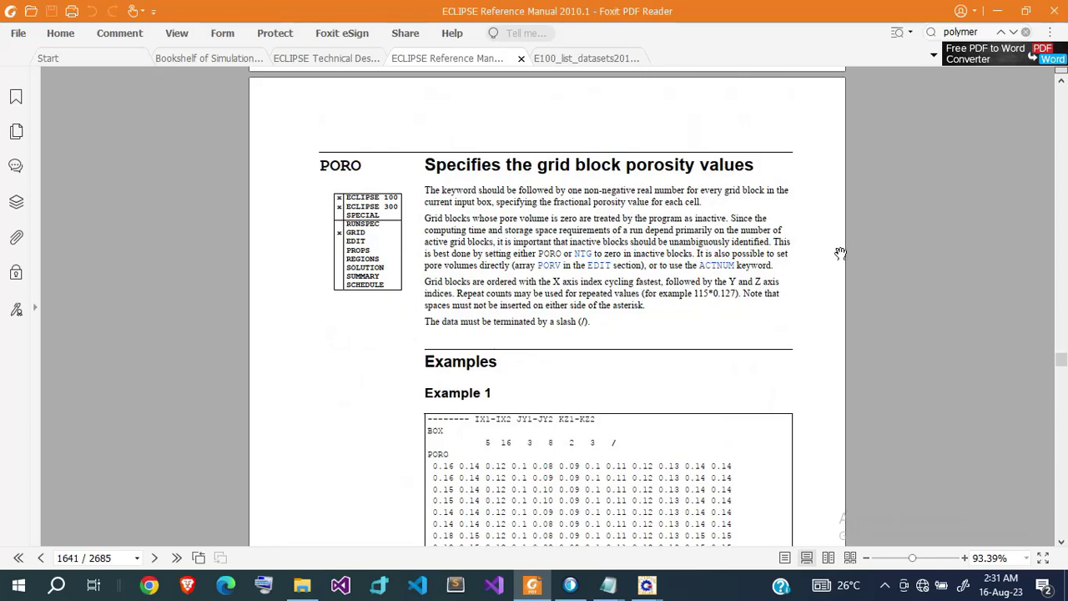
scroll(840, 253, down, 3)
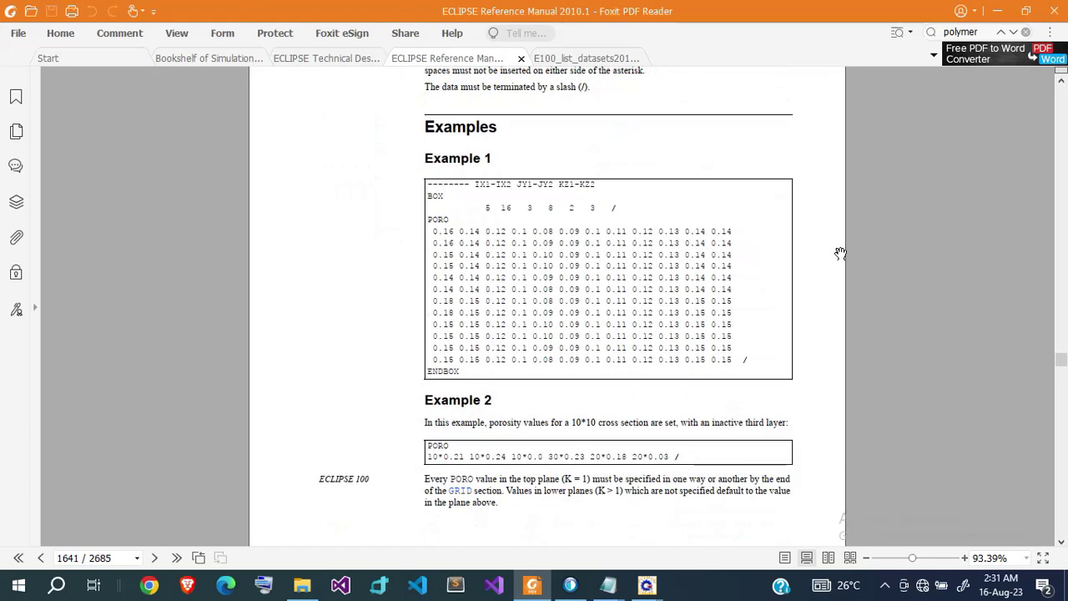
click(999, 10)
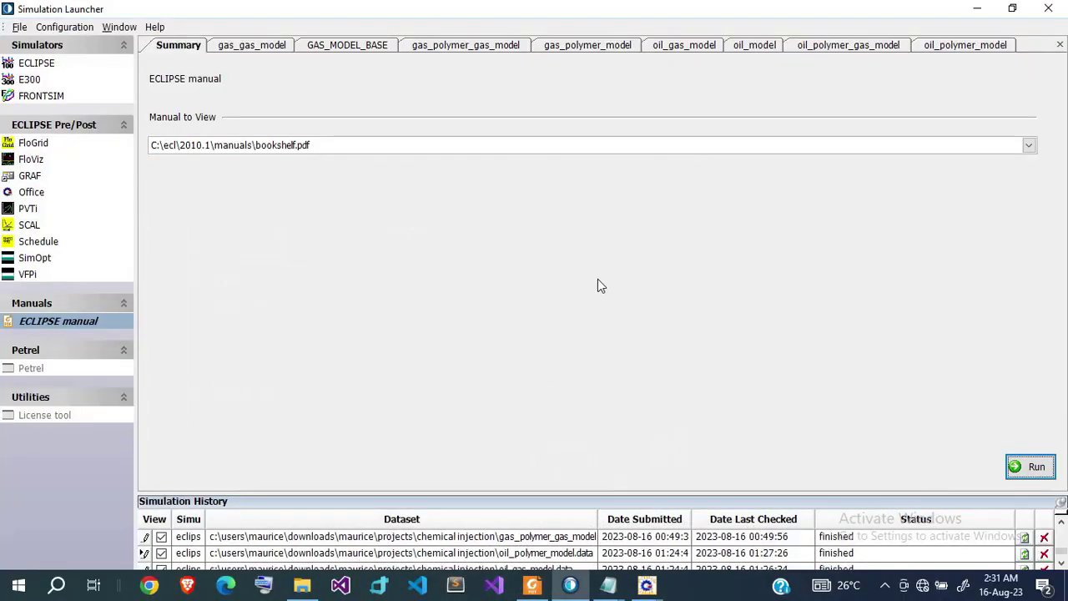